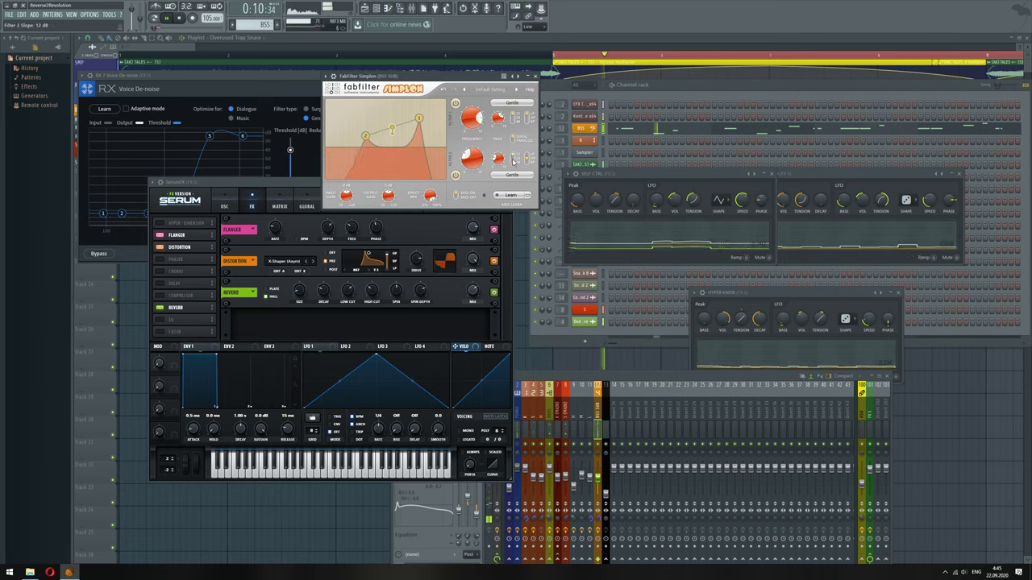
# Set Simplon's filter 2 slope to 24 dB and lower the SerumFX reverb mix to 25%
pyautogui.click(514, 158)
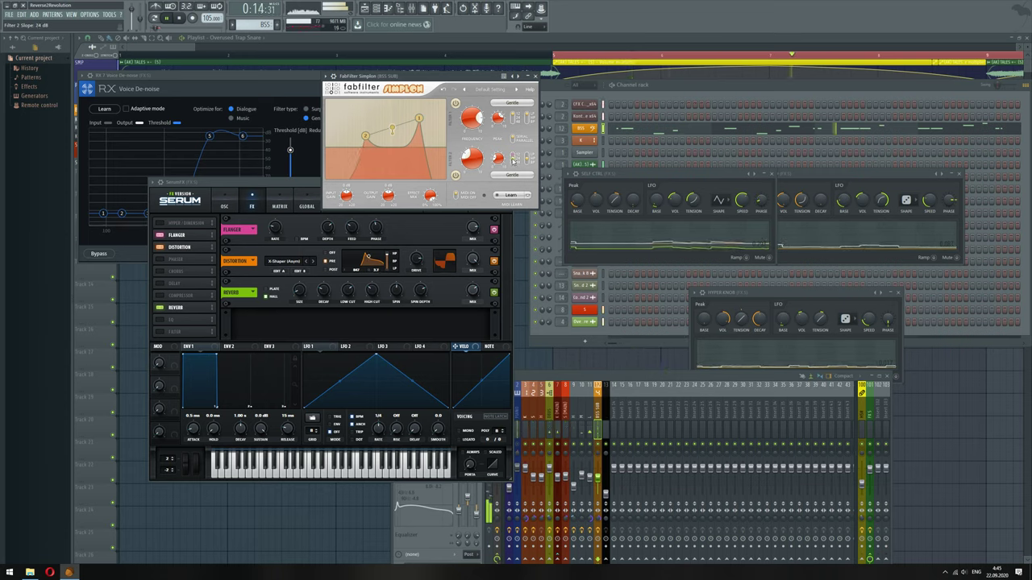
pyautogui.click(510, 249)
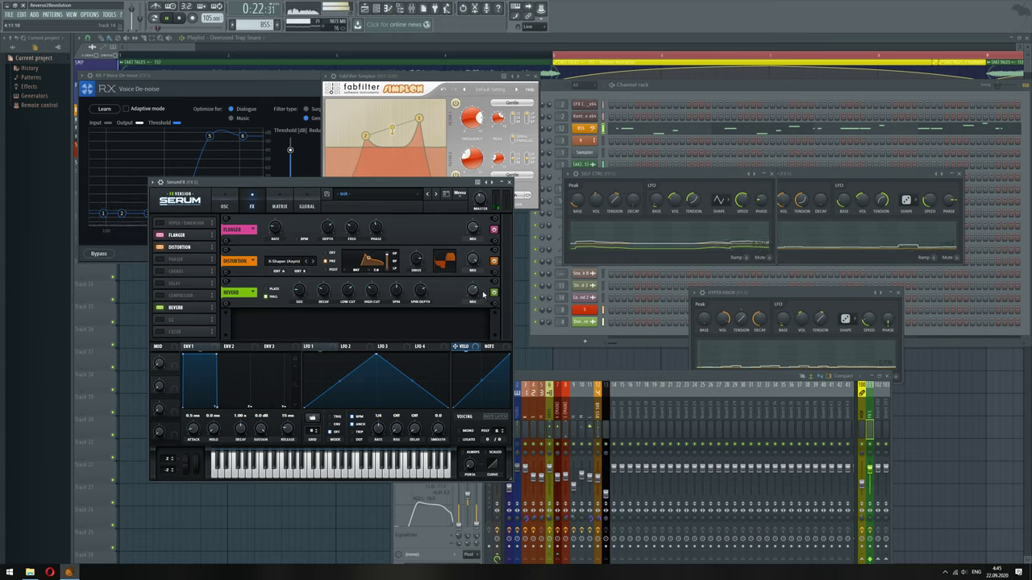
pyautogui.moveTo(473, 291); pyautogui.dragTo(473, 297)
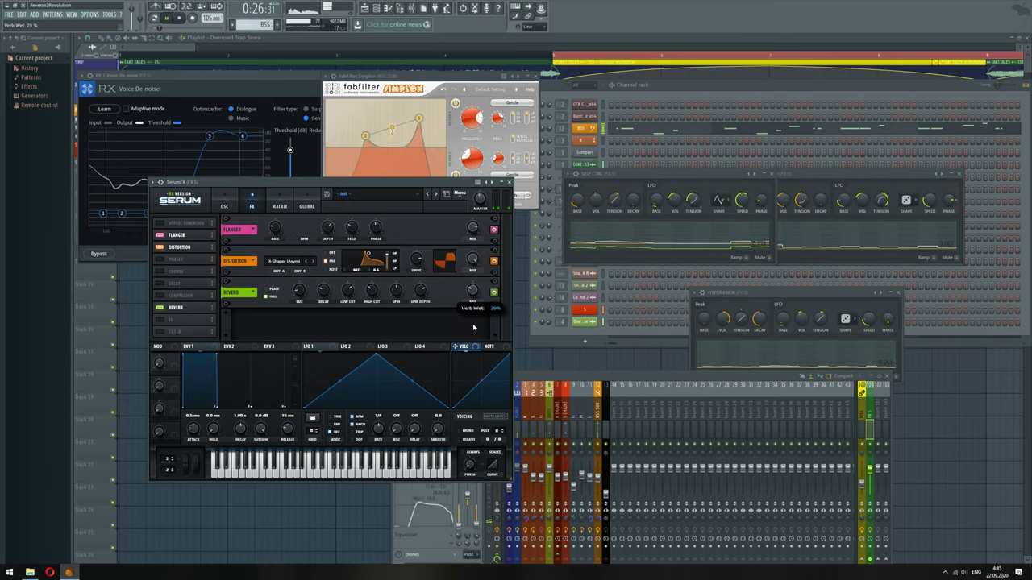
pyautogui.moveTo(473, 325); pyautogui.dragTo(474, 326)
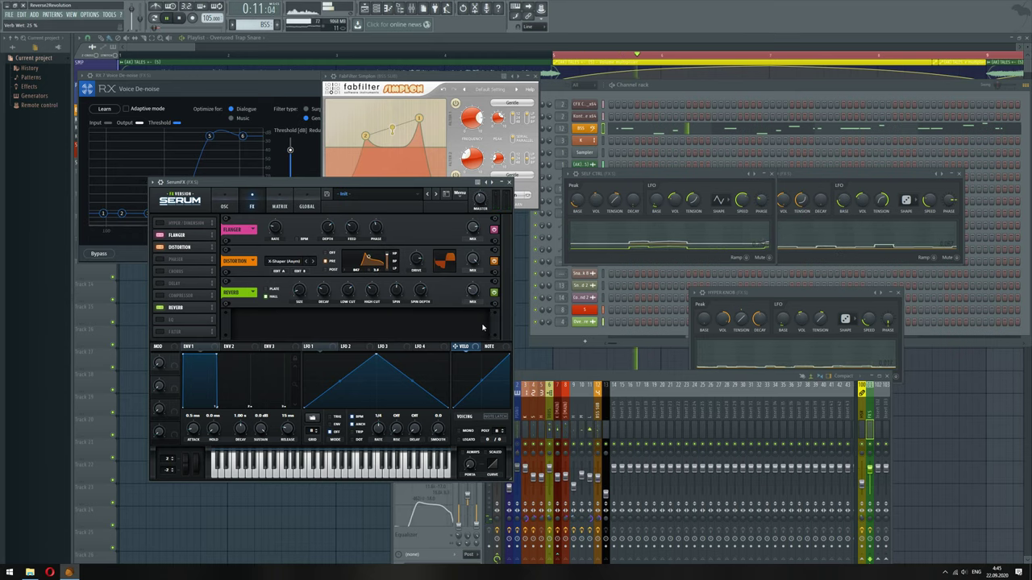
# Try the Square and Saw LFO shapes in the HYPER KNOB controller
pyautogui.click(854, 321)
pyautogui.click(855, 348)
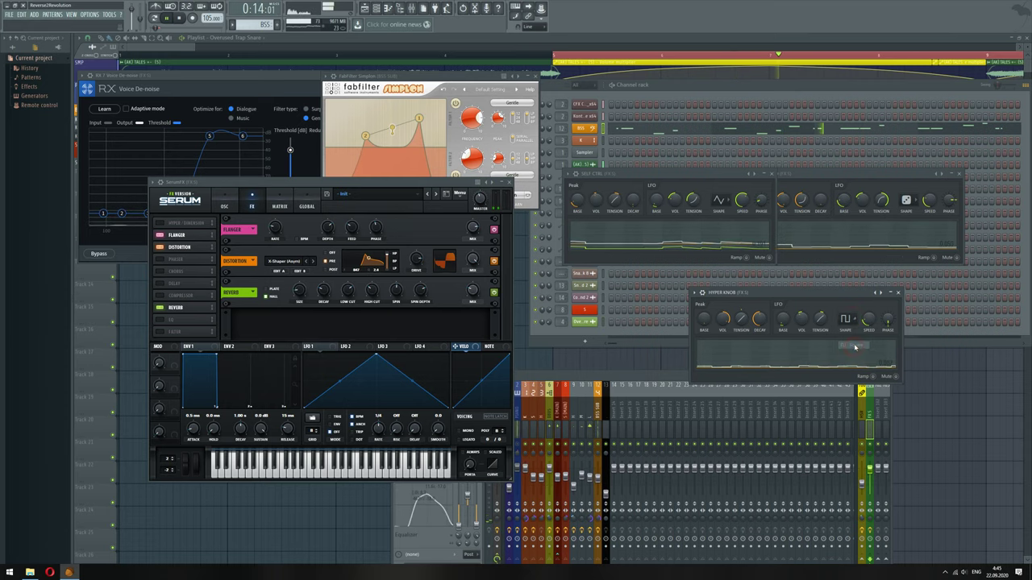
pyautogui.click(855, 320)
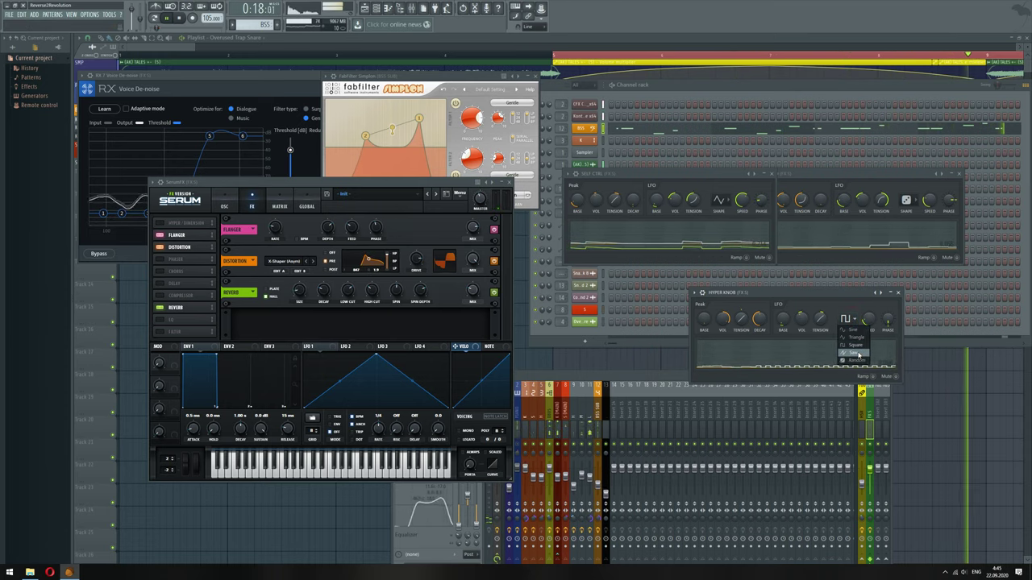
pyautogui.click(857, 354)
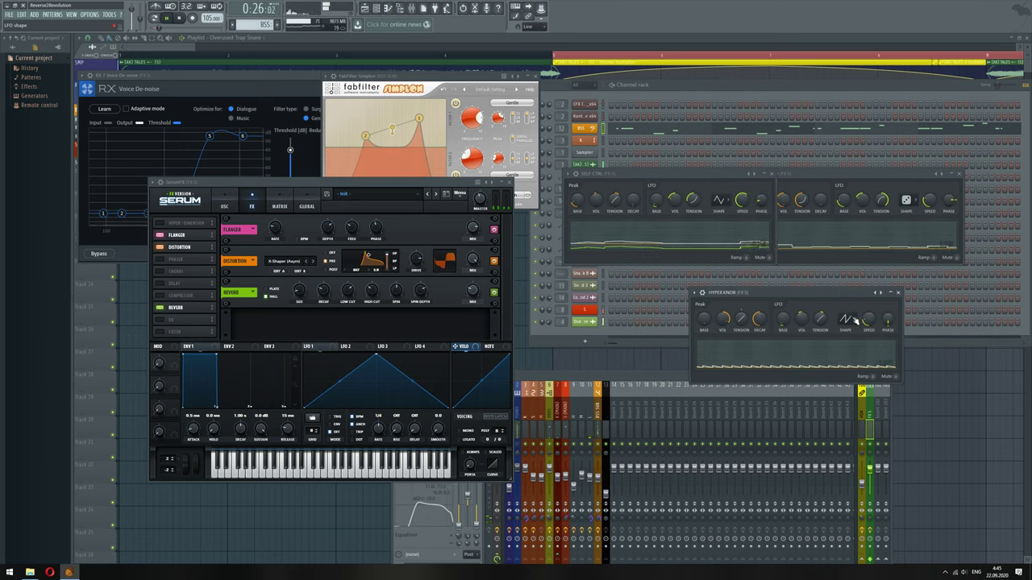
# Return HYPER KNOB's LFO speed to the copied 23% value and set its LFO shape to Sine
pyautogui.rightClick(867, 320)
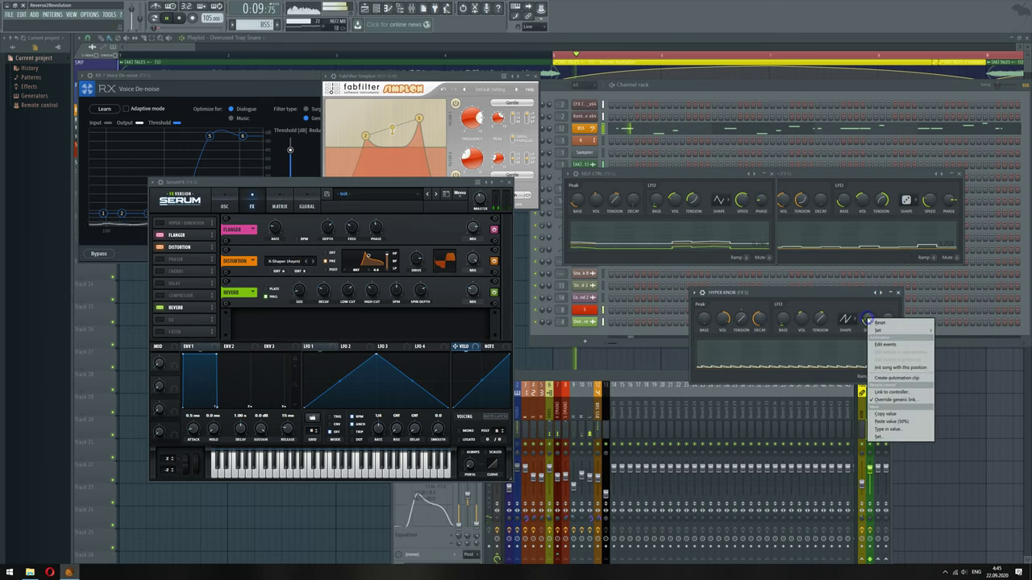
pyautogui.click(886, 391)
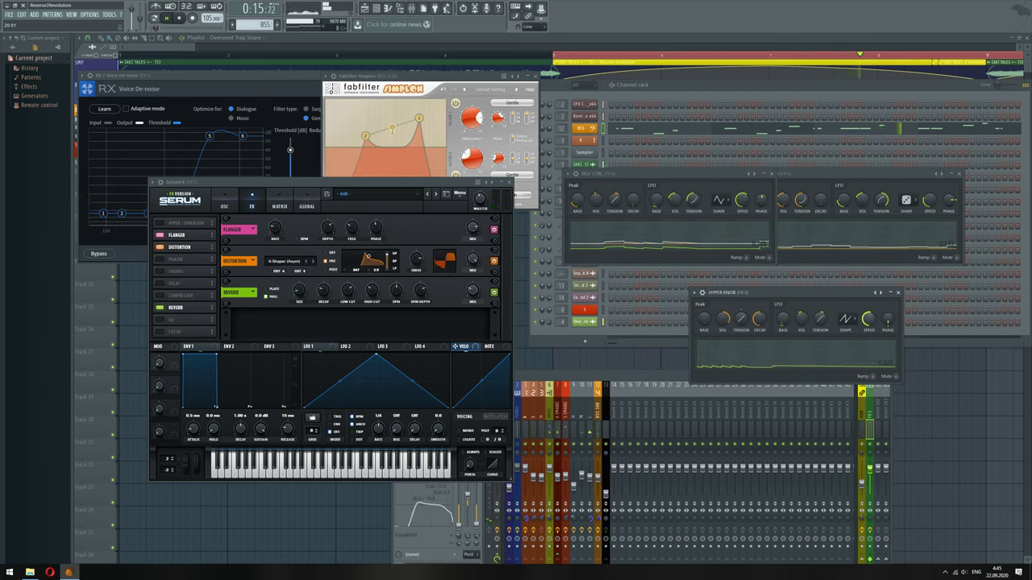
pyautogui.rightClick(867, 319)
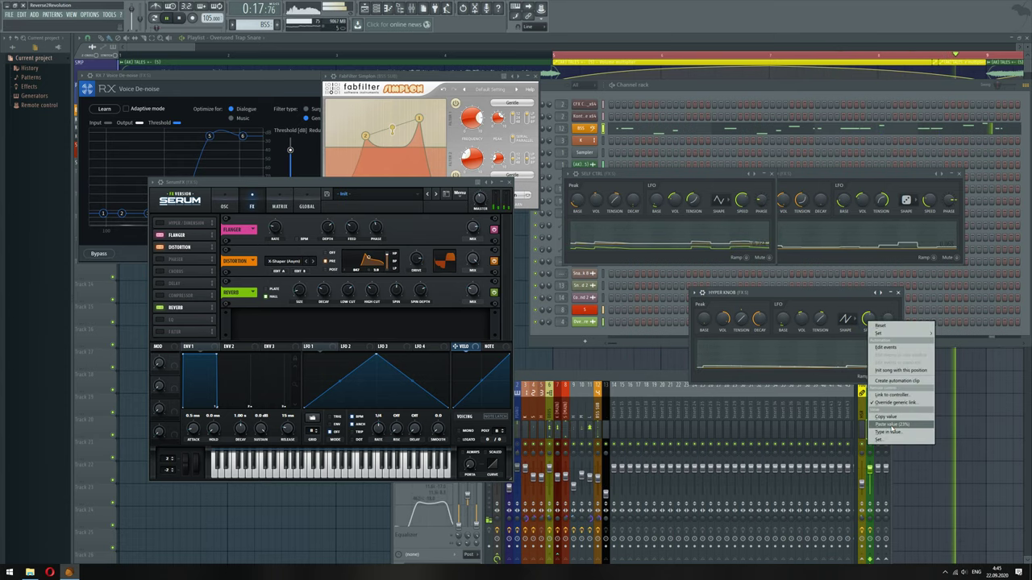
pyautogui.click(891, 424)
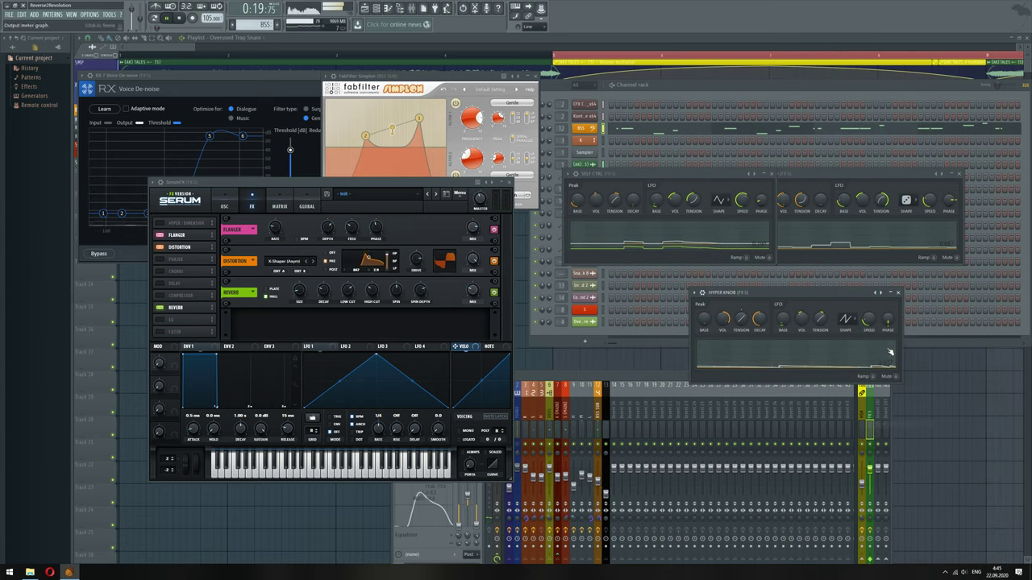
pyautogui.click(845, 320)
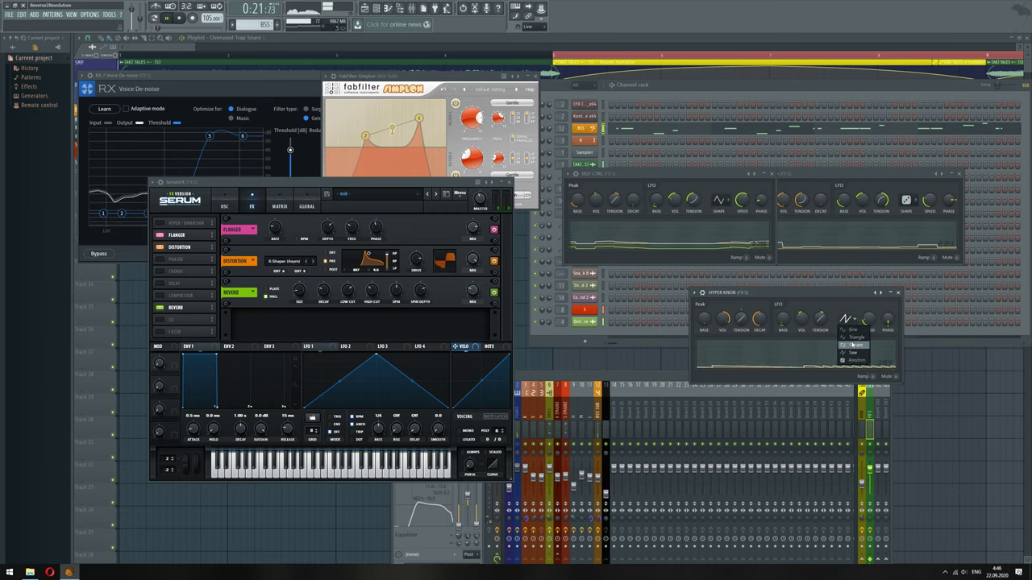
pyautogui.click(850, 329)
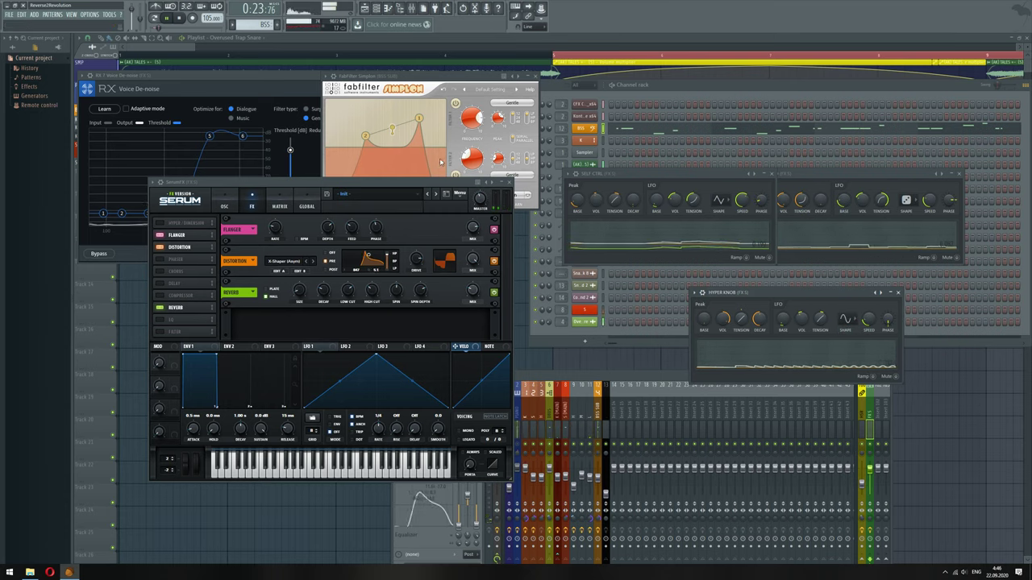
# Open the MFreqShifterMB and FabFilter Pro-DS effects from the FX 5 mixer track
pyautogui.click(539, 381)
pyautogui.click(450, 398)
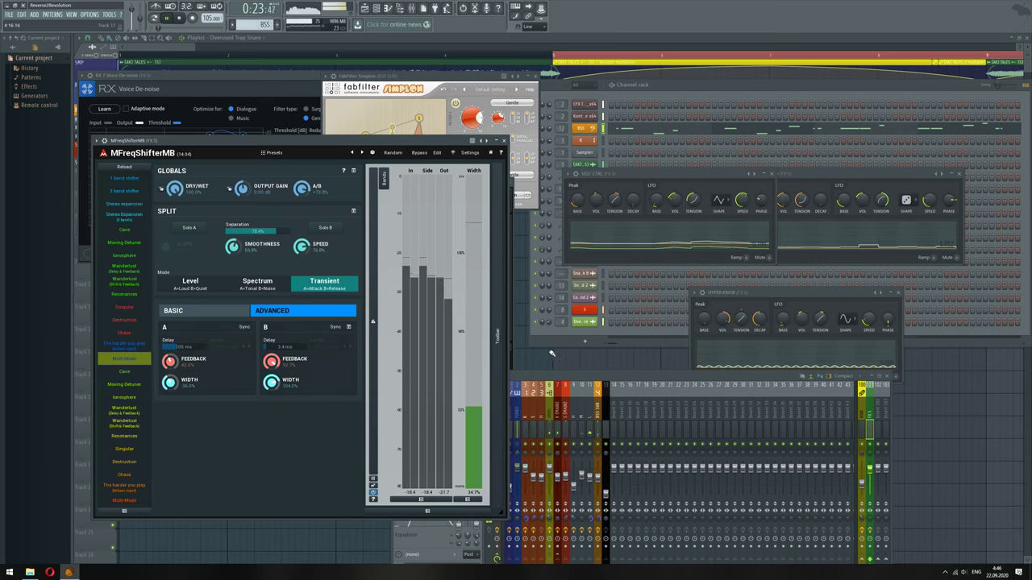
pyautogui.click(482, 418)
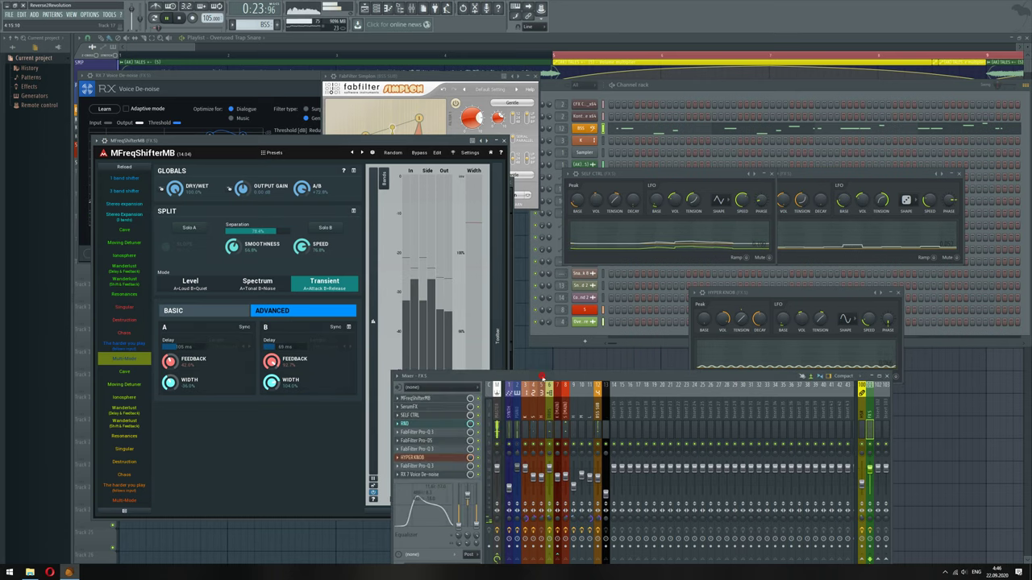
pyautogui.click(433, 444)
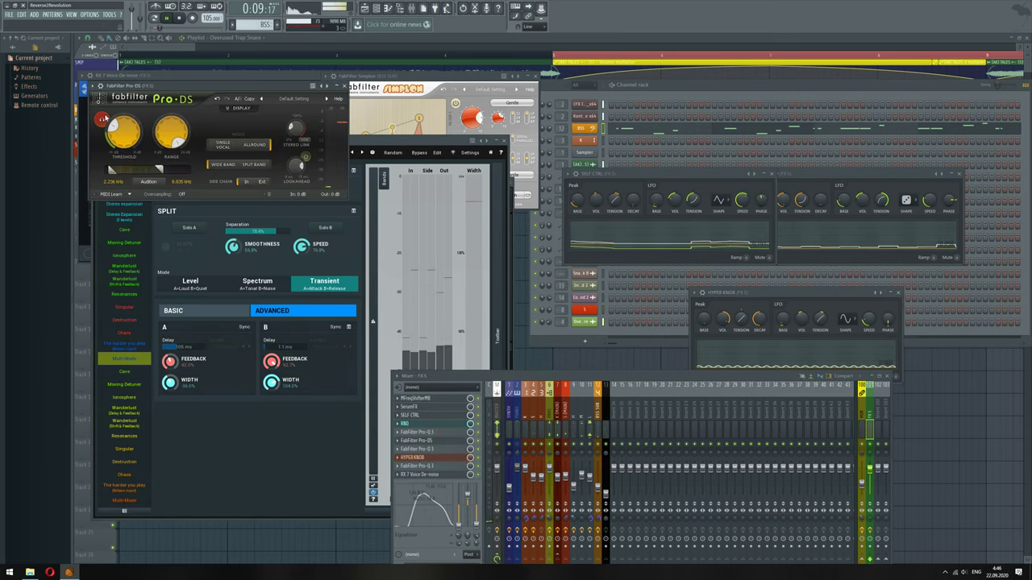
# Adjust the threshold in Pro-DS and the LFO tension in HYPER KNOB
pyautogui.moveTo(113, 135)
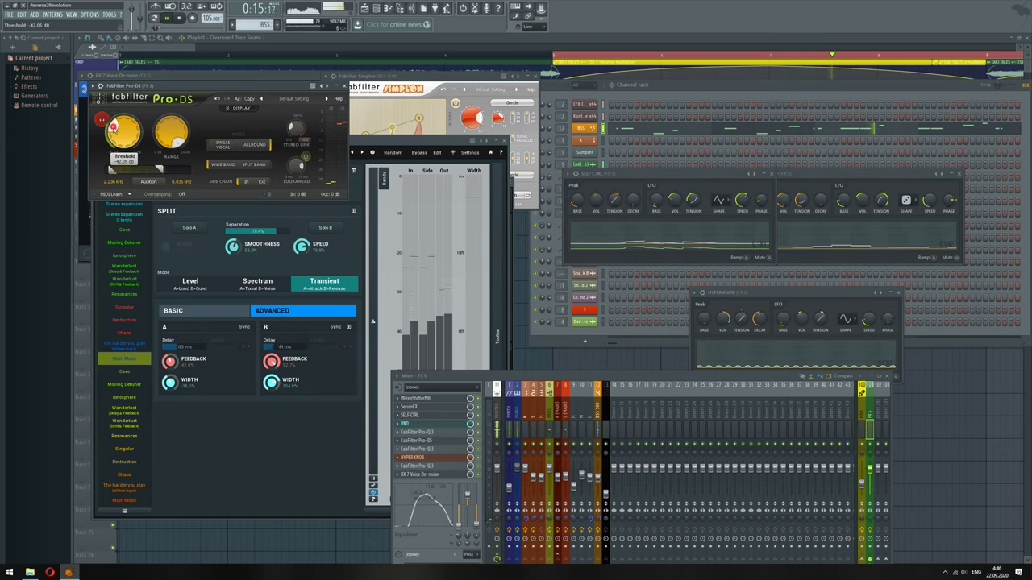
pyautogui.scroll(-10, 113, 133)
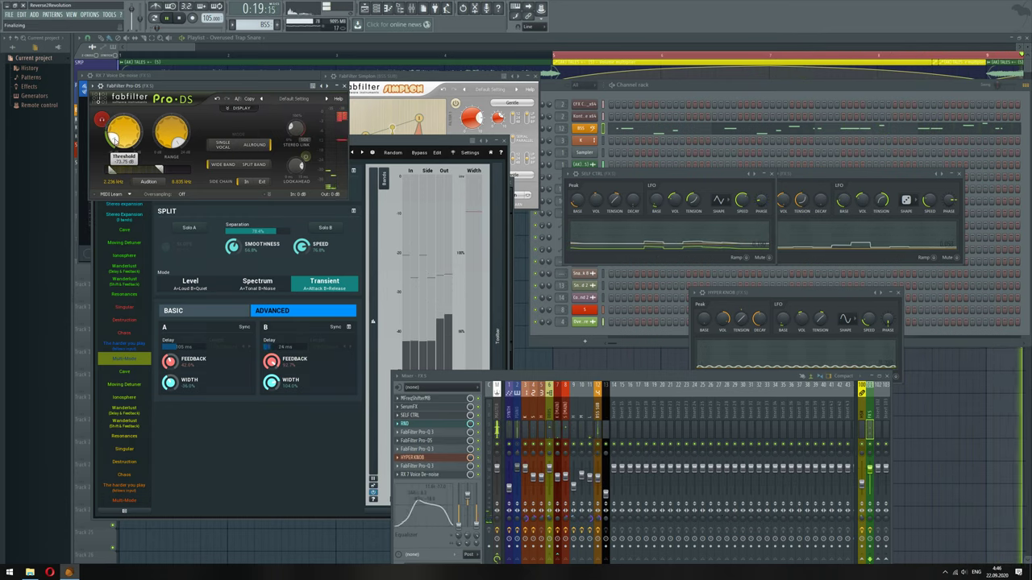
pyautogui.scroll(4, 113, 137)
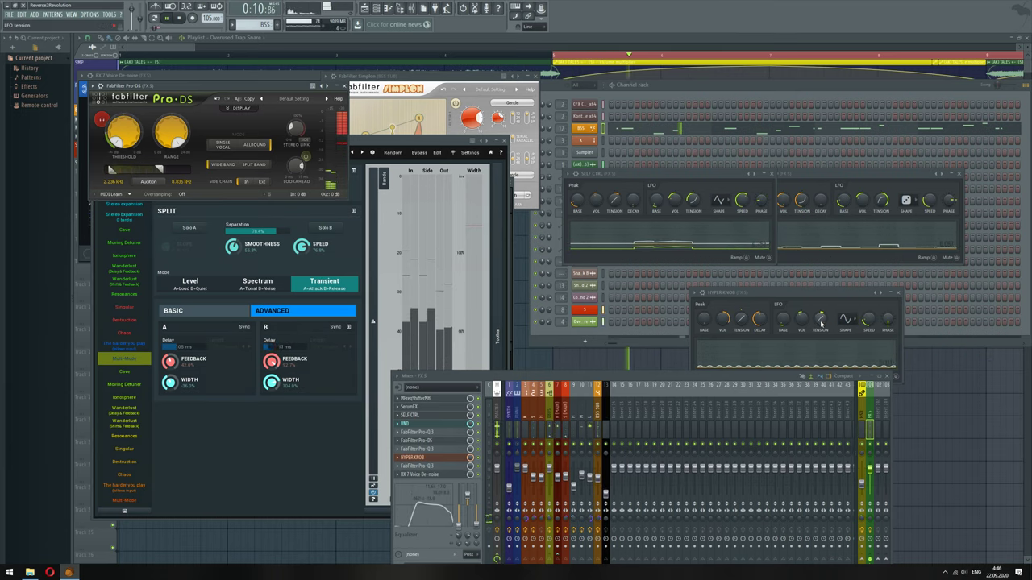
pyautogui.moveTo(821, 322)
pyautogui.mouseDown()
pyautogui.moveTo(821, 336)
pyautogui.moveTo(820, 317)
pyautogui.mouseUp()
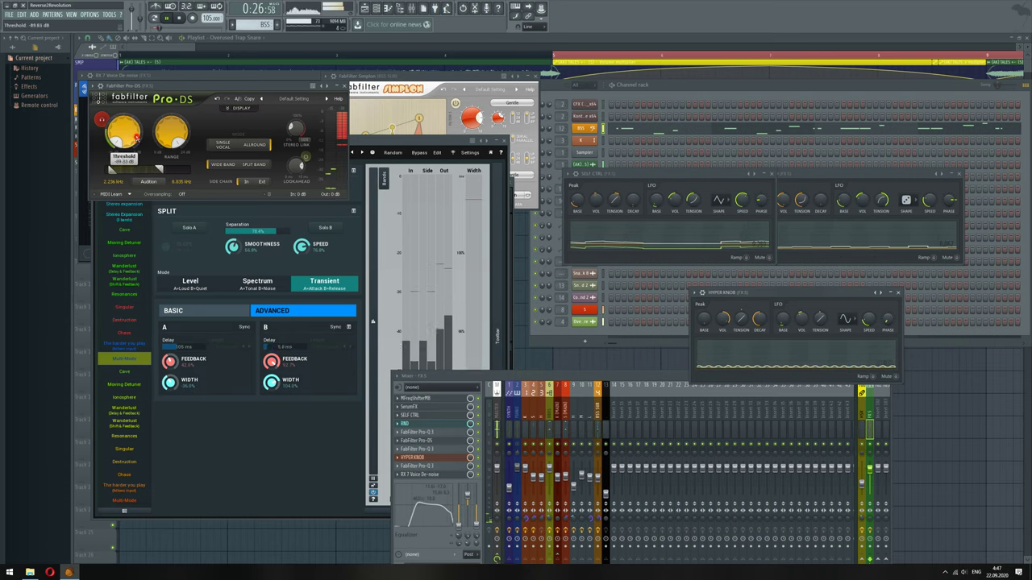
pyautogui.moveTo(131, 136); pyautogui.dragTo(134, 124)
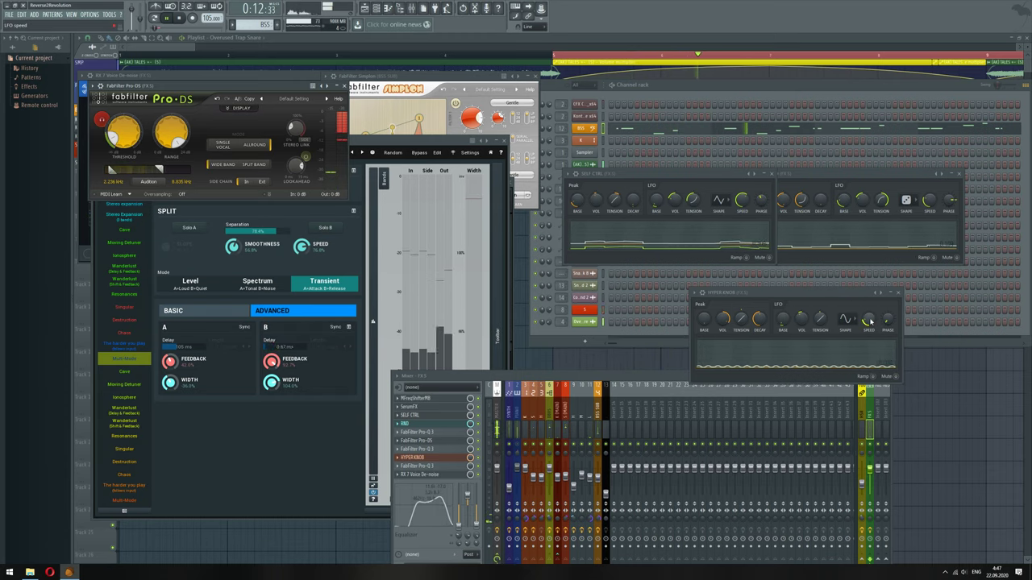
# Copy HYPER KNOB's LFO speed value and raise the Pro-DS threshold
pyautogui.rightClick(868, 320)
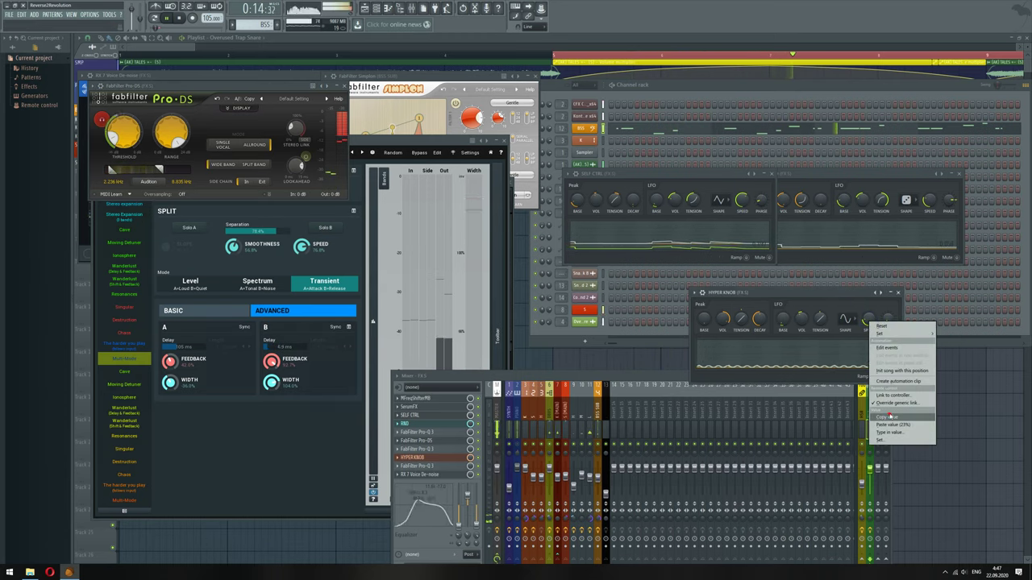
pyautogui.click(889, 417)
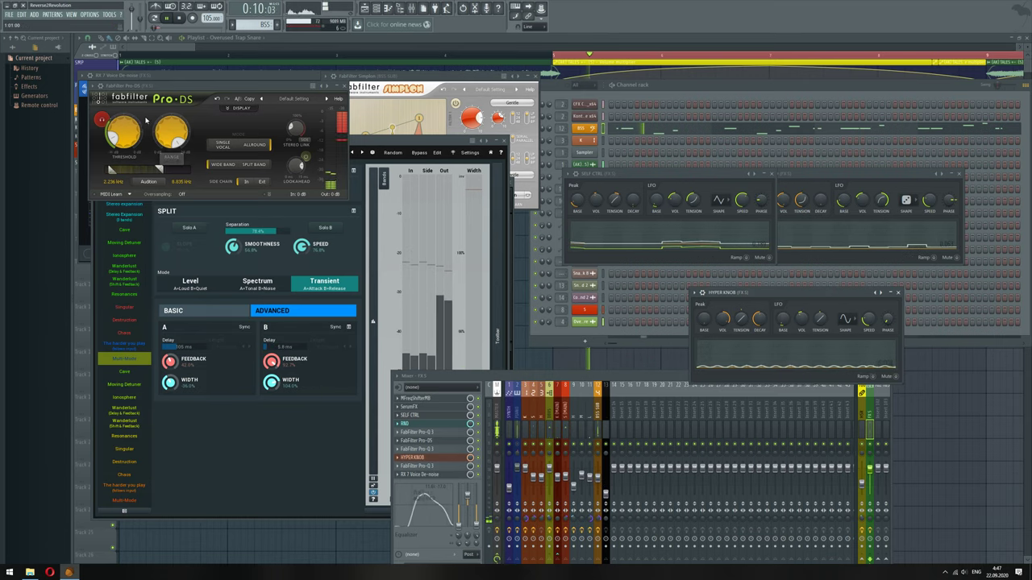
pyautogui.moveTo(122, 131)
pyautogui.moveTo(122, 131); pyautogui.dragTo(122, 122)
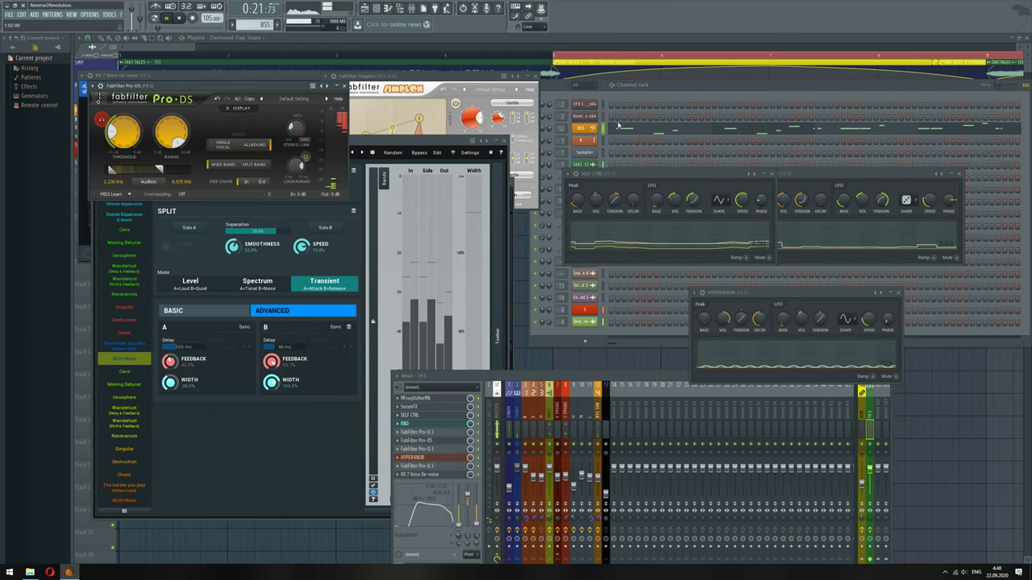
# Close the windows covering the playlist and set the time selection from bar 13 to bar 17
pyautogui.press('F12')
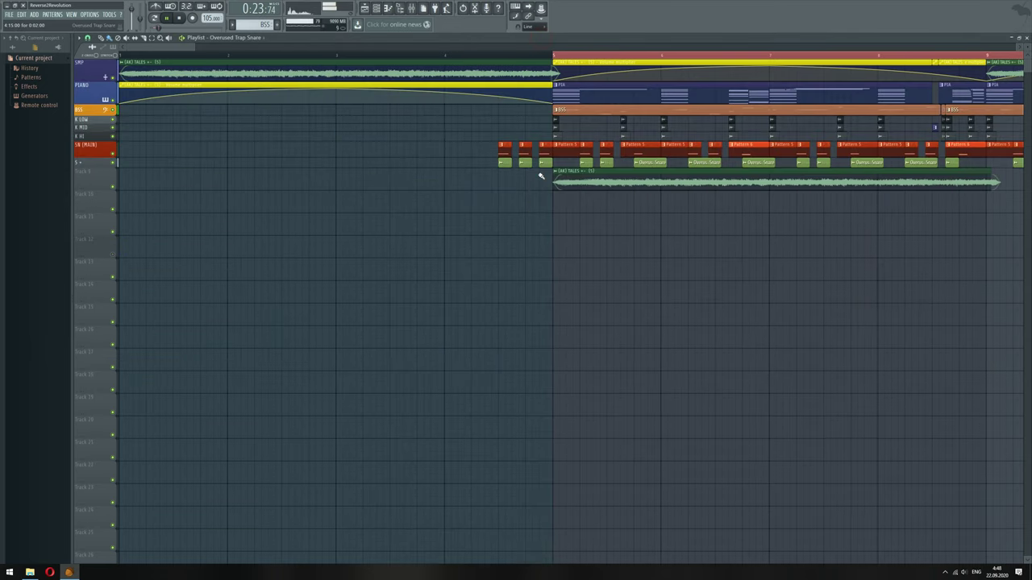
pyautogui.scroll(-4, 525, 237)
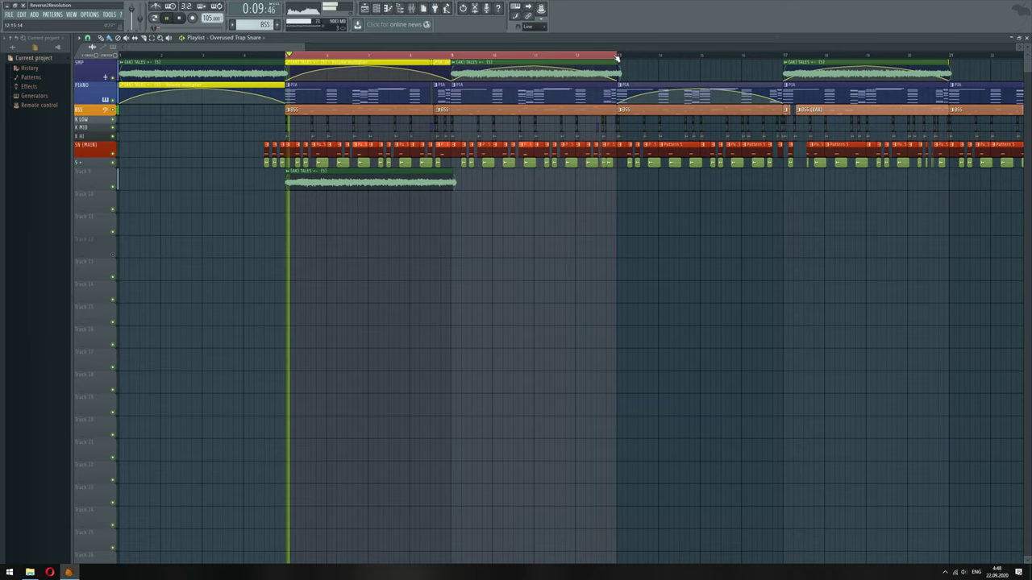
pyautogui.hotkey('ctrl', 'Right')
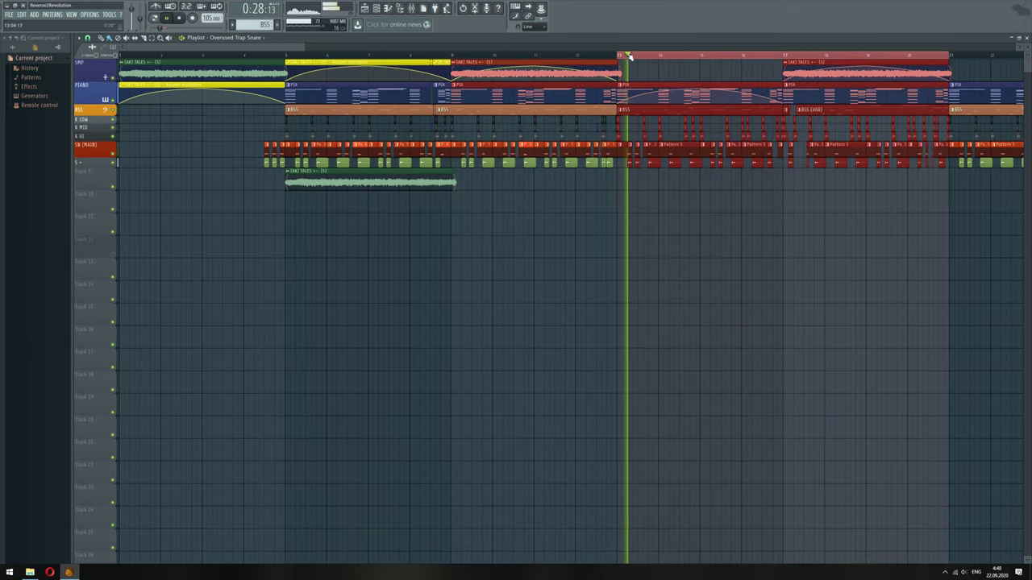
pyautogui.moveTo(630, 57); pyautogui.dragTo(782, 64)
pyautogui.keyDown('ctrl'); pyautogui.click(715, 218); pyautogui.keyUp('ctrl')
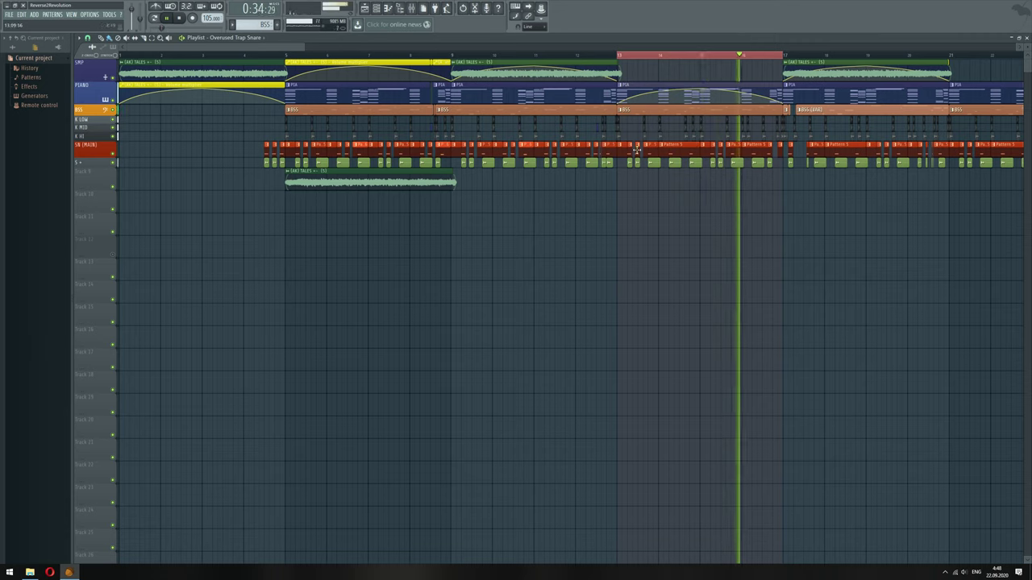
# Make the BSS pattern clip at bar 13 unique and open it in the piano roll
pyautogui.click(622, 110)
pyautogui.click(645, 167)
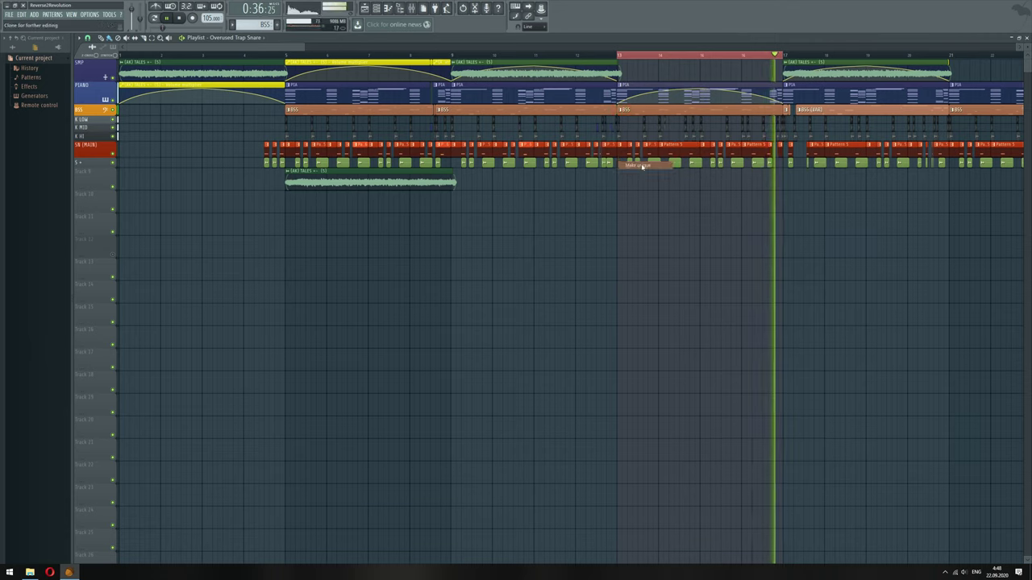
pyautogui.doubleClick(643, 114)
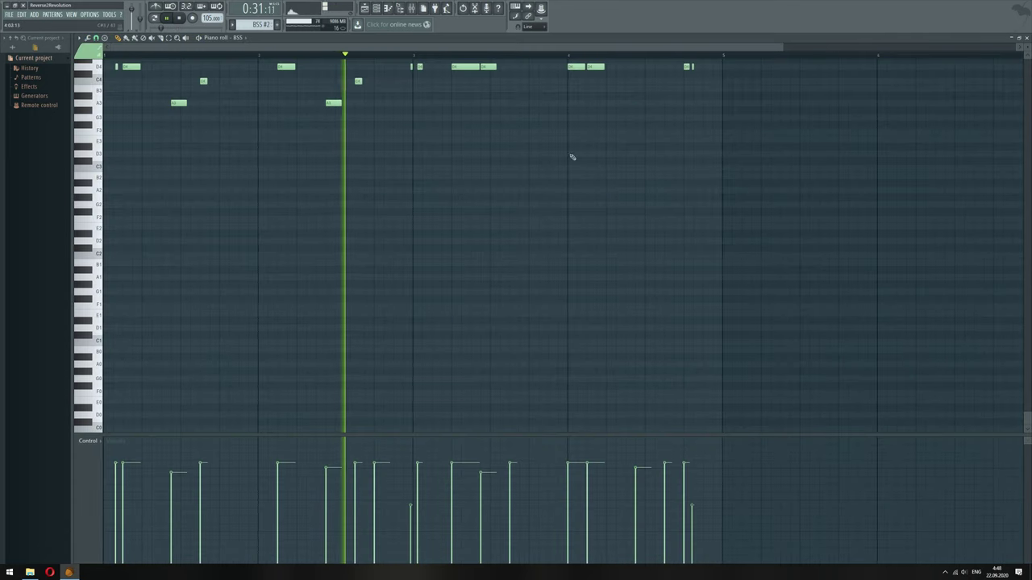
# Delete all notes in the BSS #2 pattern and undo the deletion
pyautogui.scroll(3, 454, 207)
pyautogui.hotkey('ctrl', 'a')
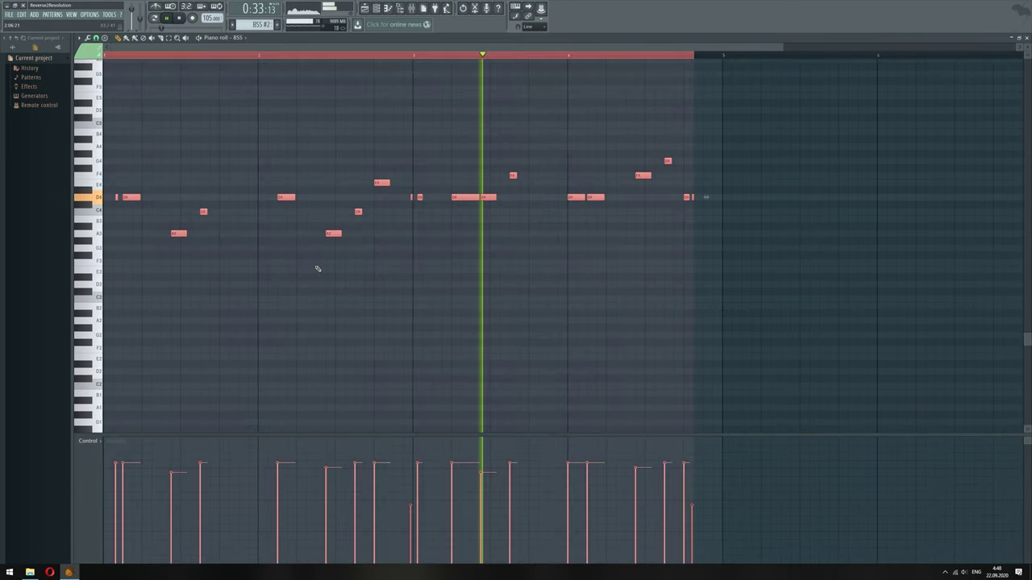
pyautogui.press('Delete')
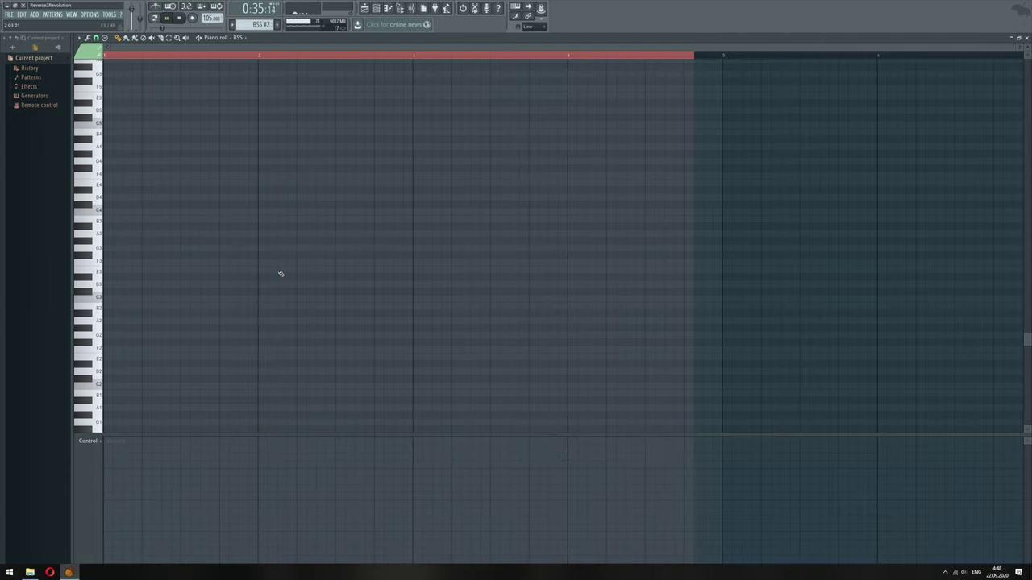
pyautogui.hotkey('ctrl', 'z')
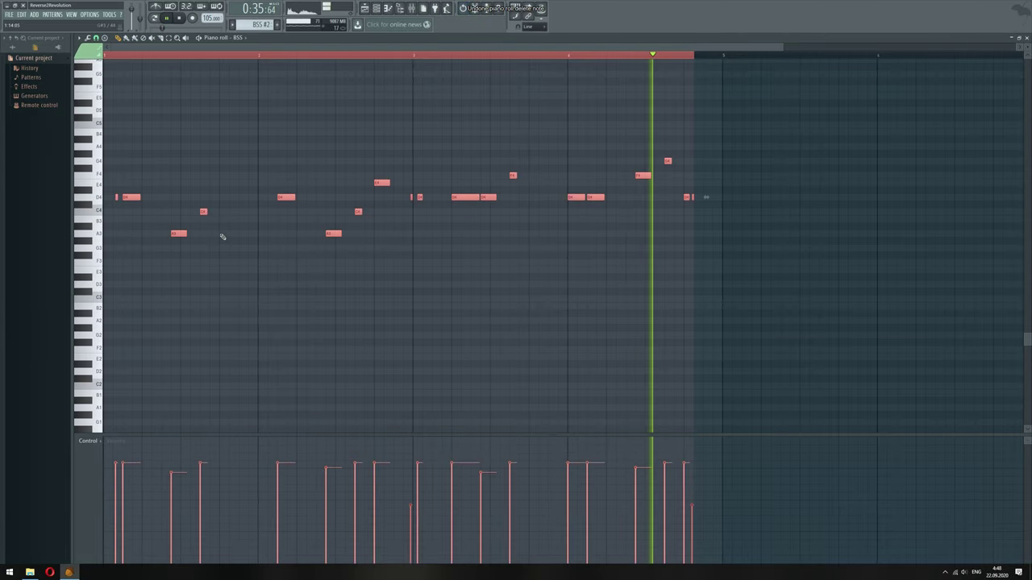
# Lengthen the long D4 note in bar 1 to meet the next note, and move the two notes after it to D#4, extending the first
pyautogui.click(144, 240)
pyautogui.moveTo(142, 197); pyautogui.dragTo(170, 199)
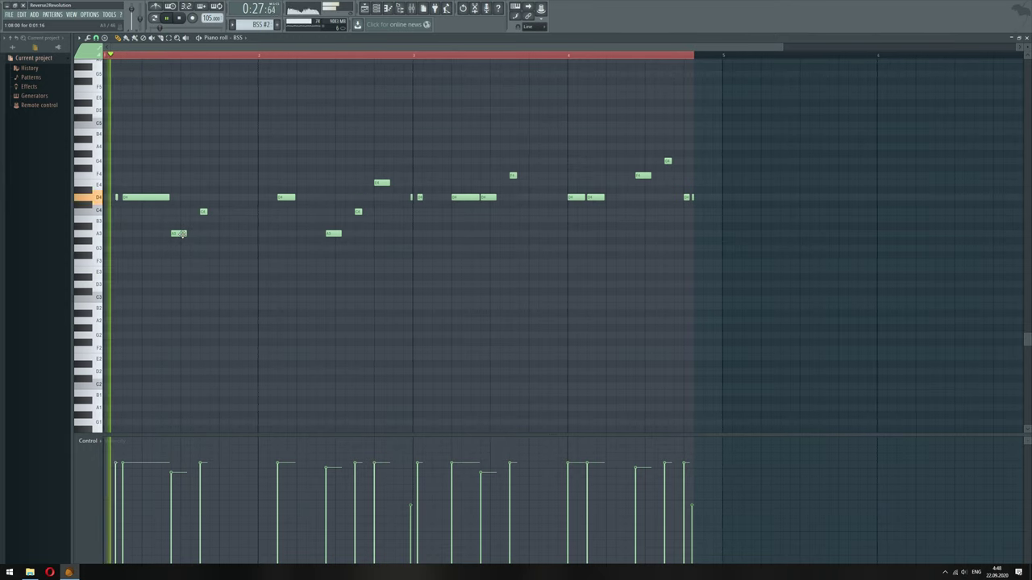
pyautogui.moveTo(178, 209); pyautogui.dragTo(197, 192)
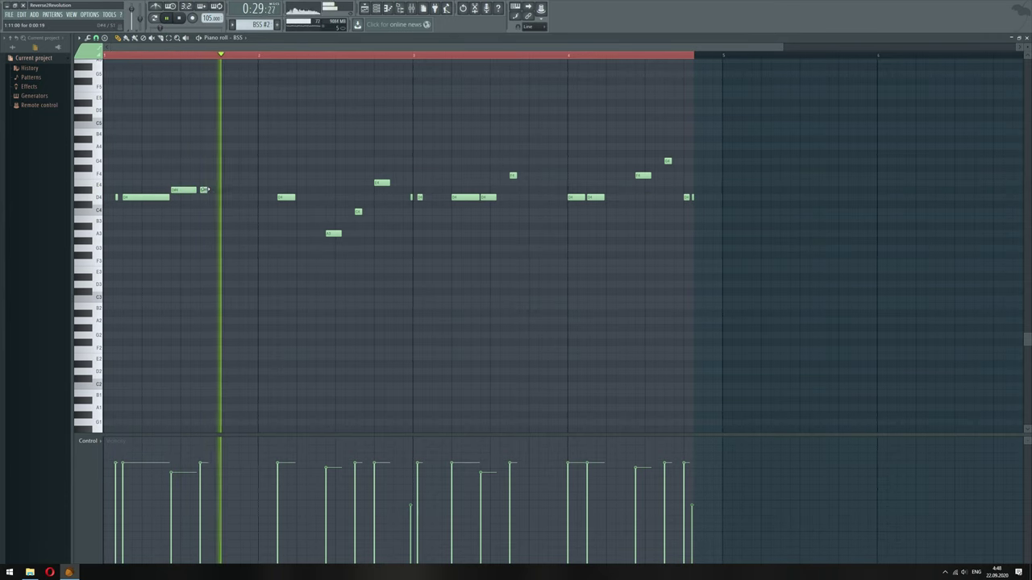
# Add a short D#4 note late in bar 1 and a longer D#4 note at the start of bar 2
pyautogui.click(223, 190)
pyautogui.click(244, 191)
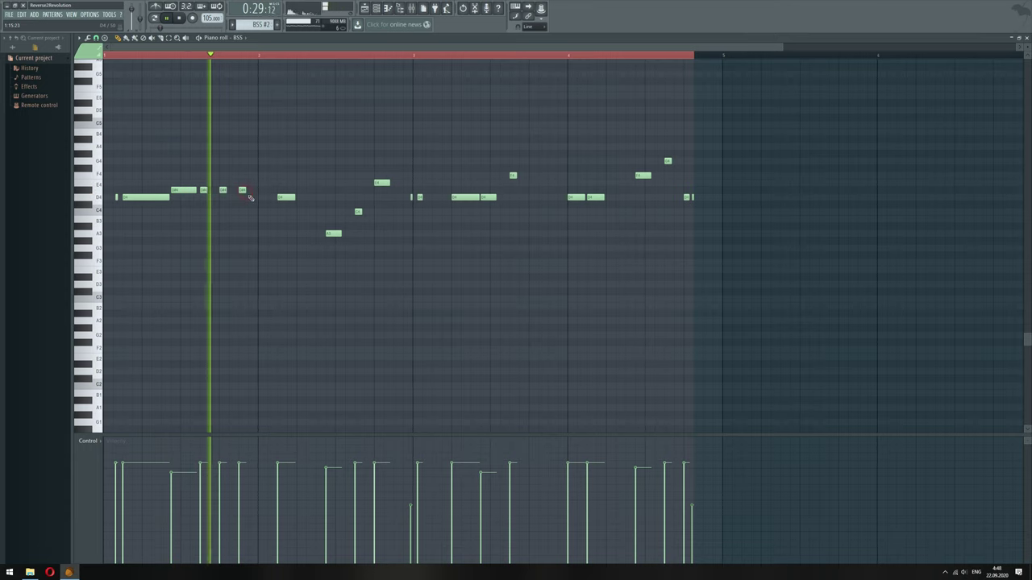
pyautogui.click(231, 191)
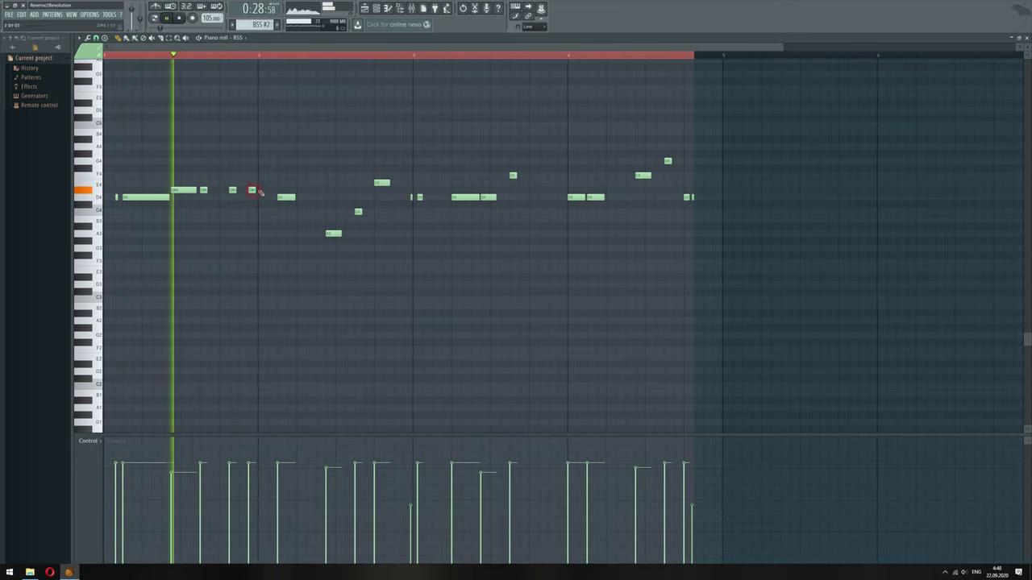
pyautogui.click(262, 191)
pyautogui.click(269, 190)
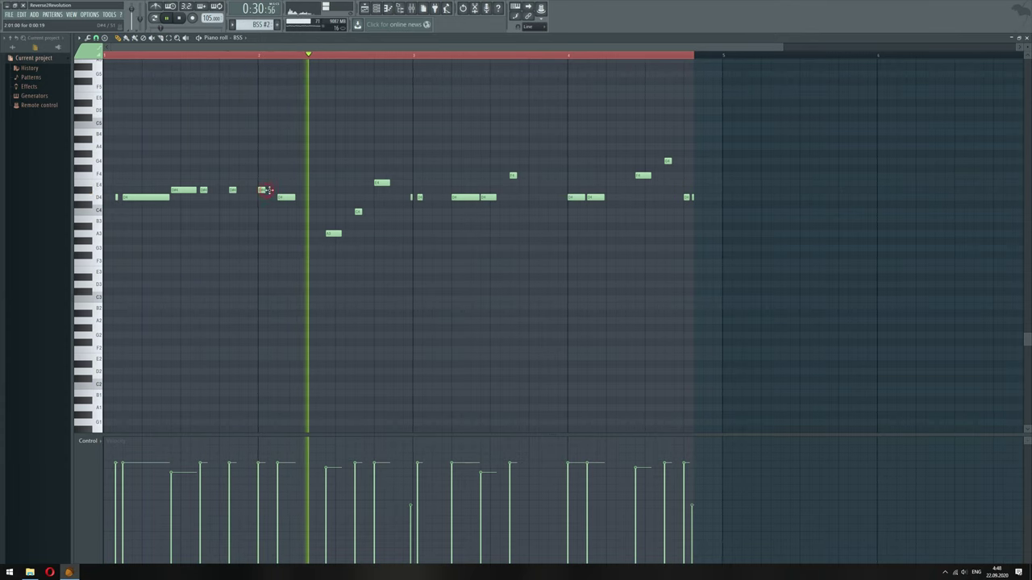
pyautogui.press('space')
pyautogui.click(269, 192)
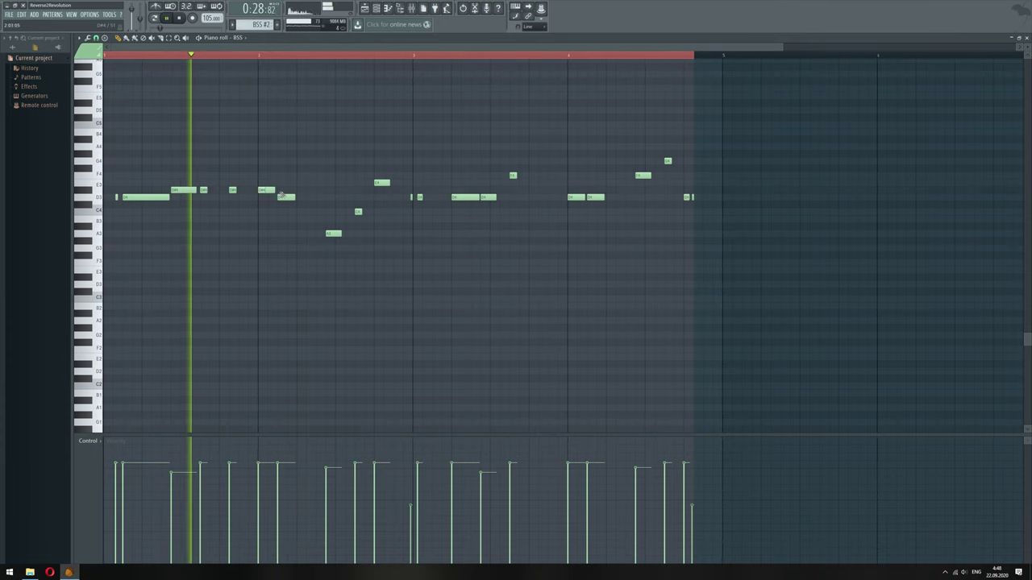
pyautogui.rightClick(272, 191)
pyautogui.moveTo(265, 190); pyautogui.dragTo(233, 190)
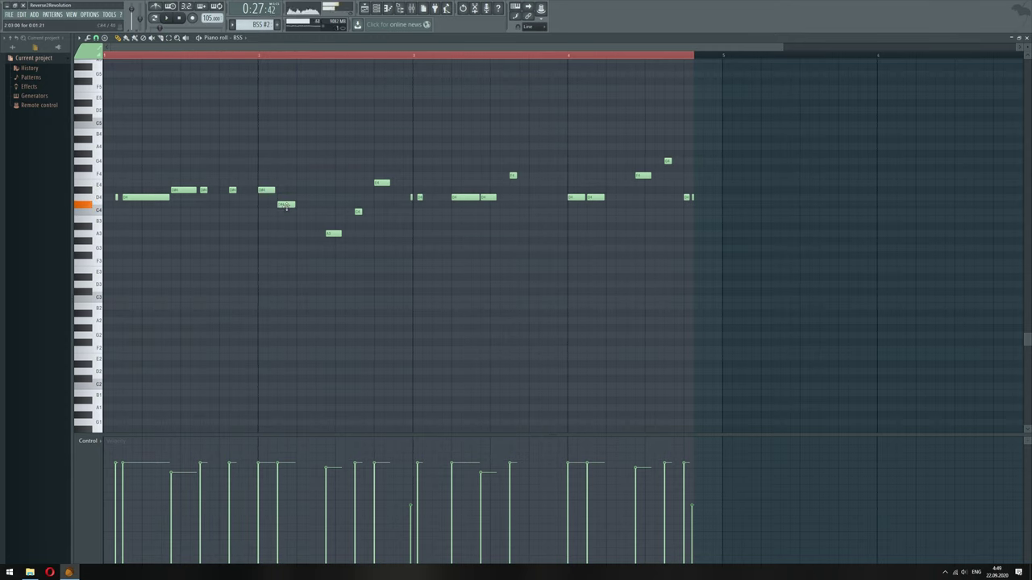
# Lengthen the D4 note in bar 2 to reach the following note and play back the pattern
pyautogui.press('space')
pyautogui.moveTo(295, 205); pyautogui.dragTo(325, 204)
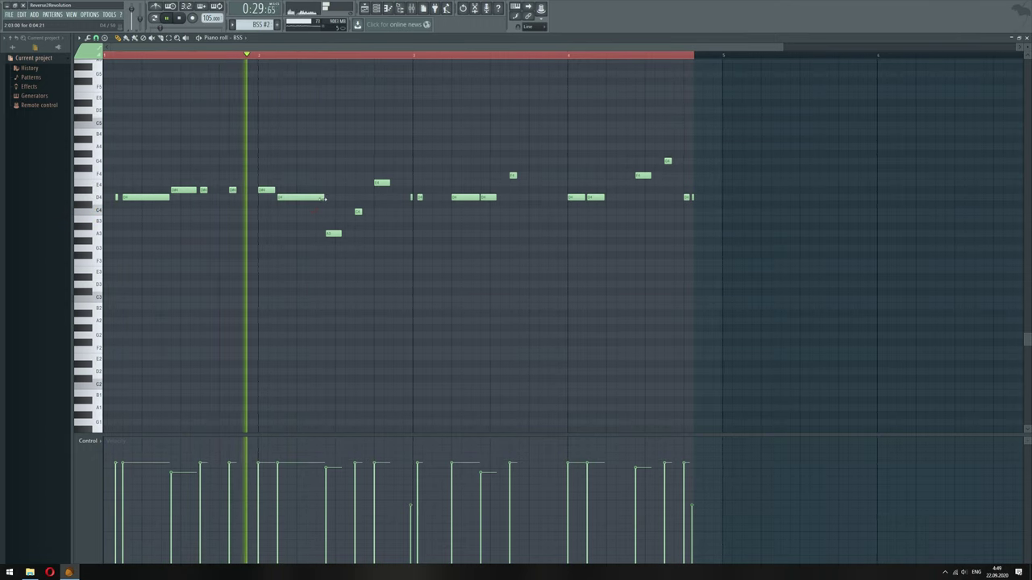
pyautogui.press('space')
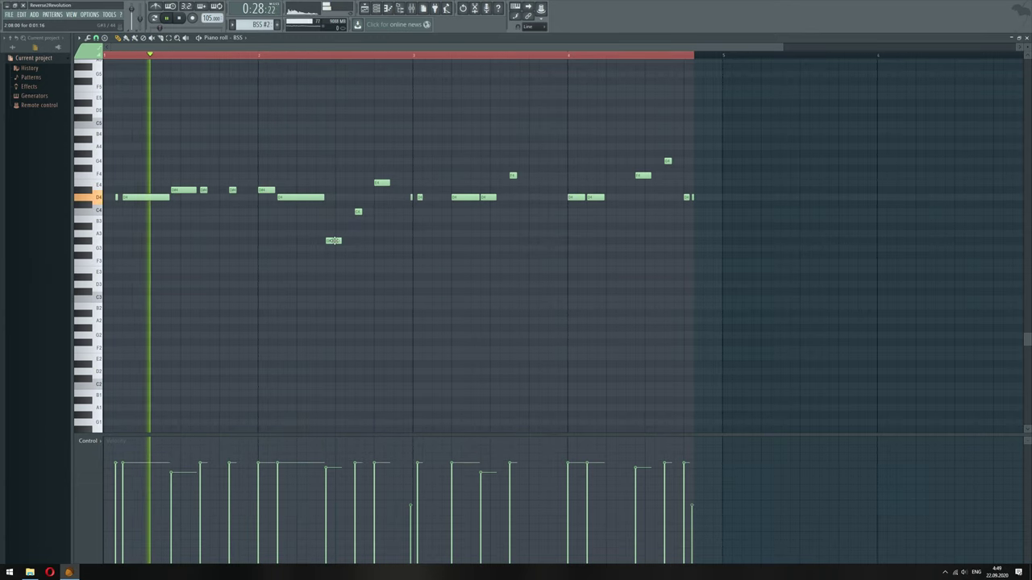
# Move the last three notes of bar 2 to G3, lengthening the middle one and shifting the last one slightly later
pyautogui.moveTo(335, 238); pyautogui.dragTo(335, 164)
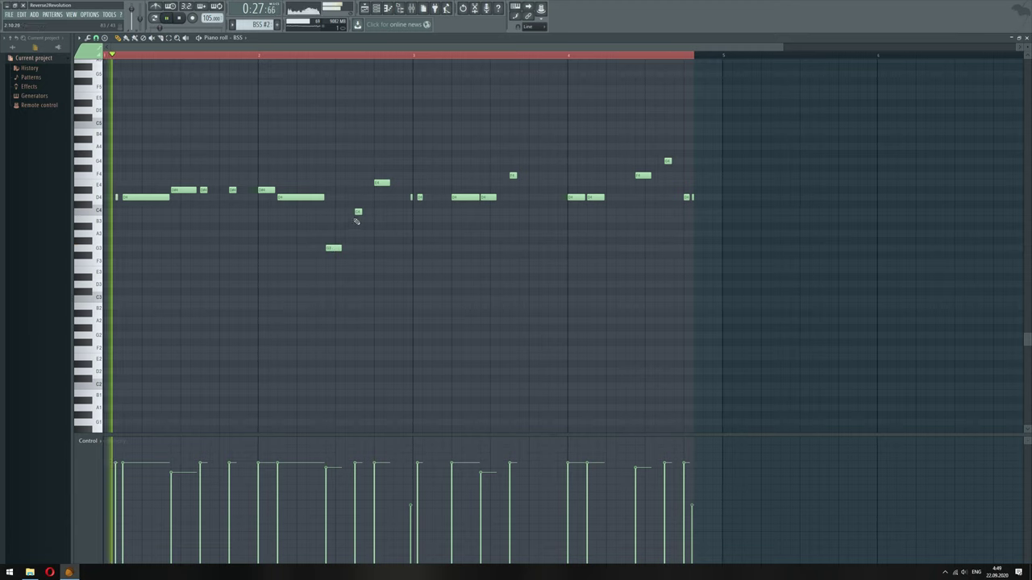
pyautogui.moveTo(358, 212); pyautogui.dragTo(358, 248)
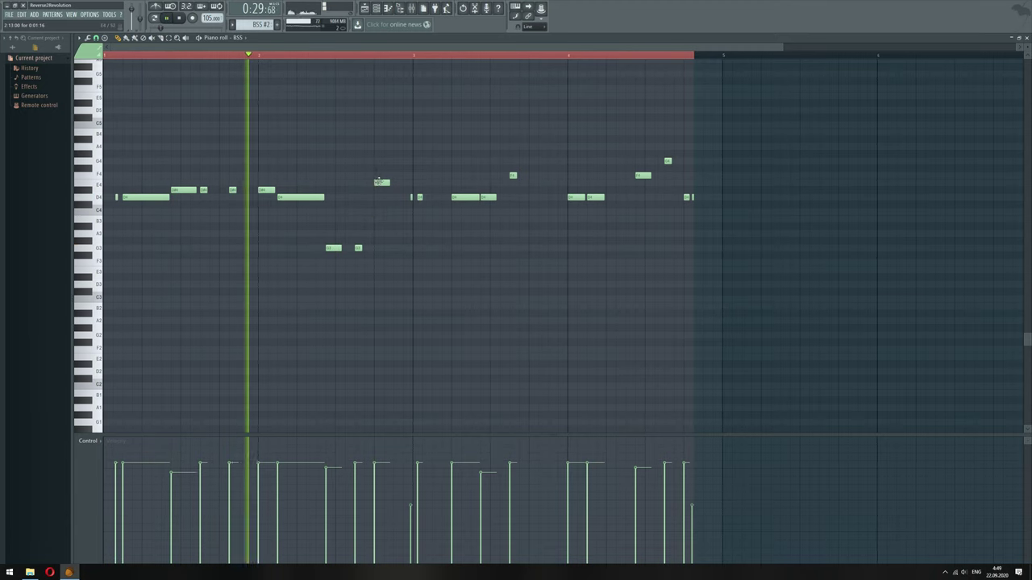
pyautogui.moveTo(378, 182); pyautogui.dragTo(379, 248)
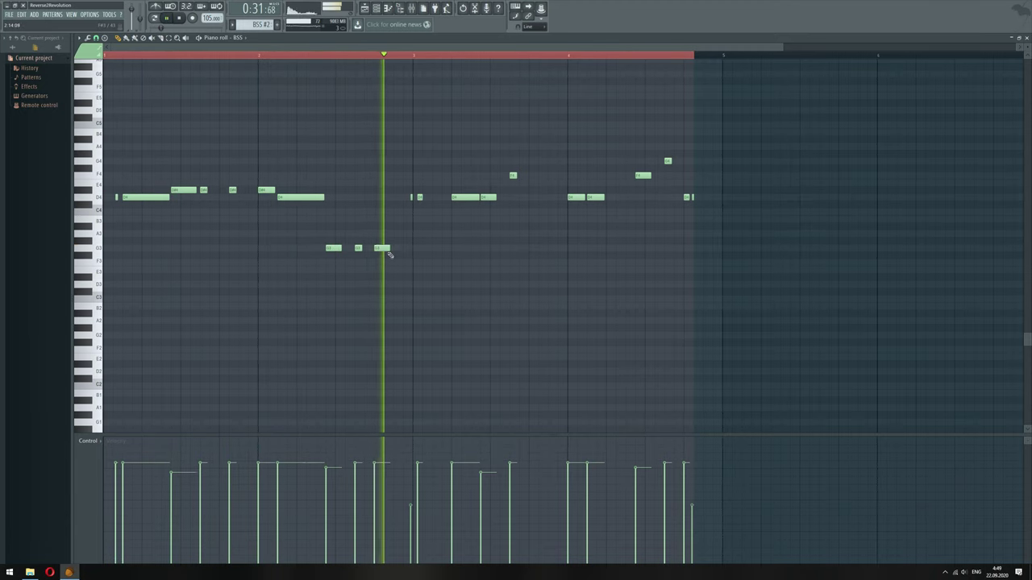
pyautogui.press('space')
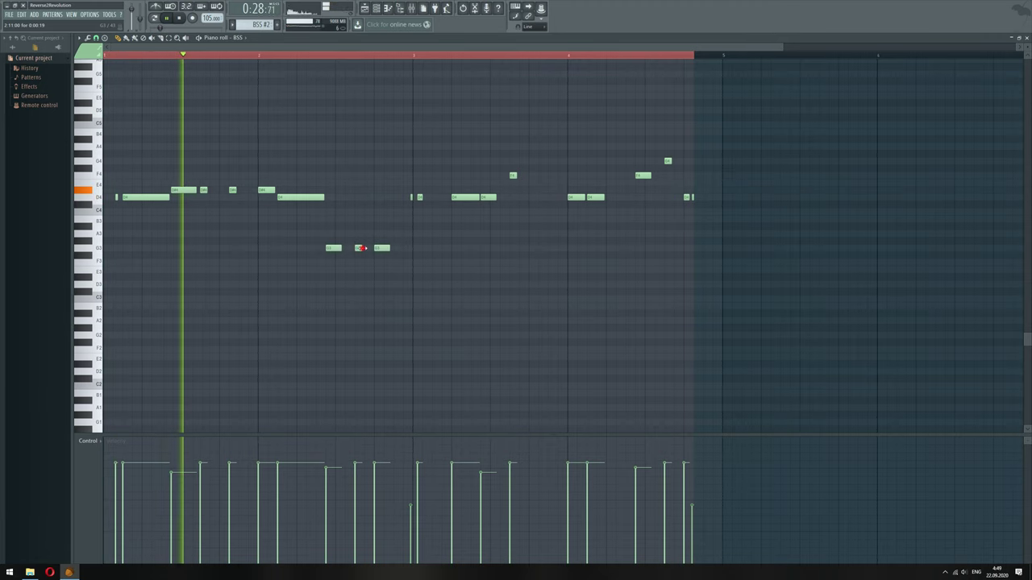
pyautogui.moveTo(376, 250); pyautogui.dragTo(386, 249)
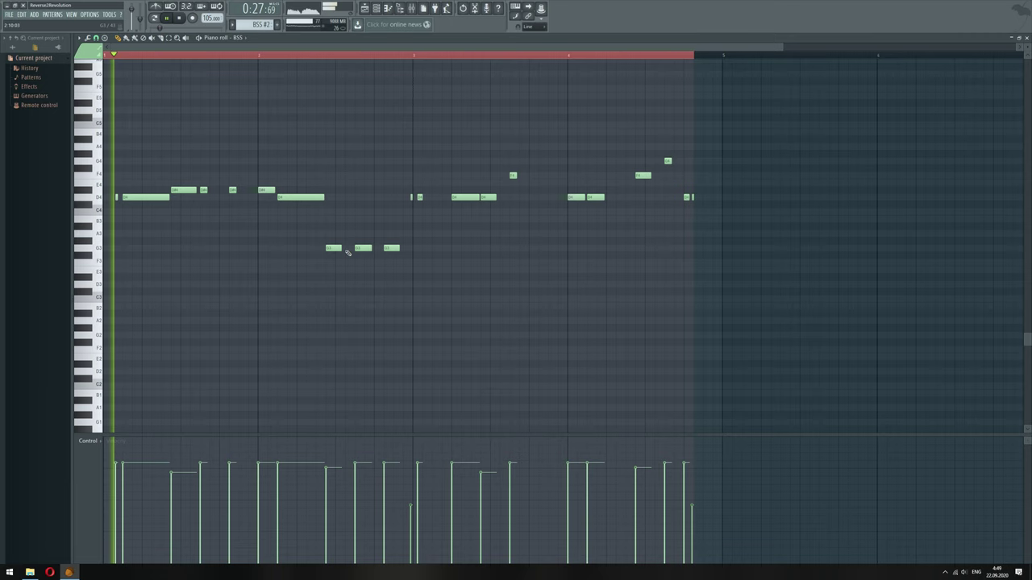
# Select the three G3 notes in bar 2 and raise them to C4
pyautogui.keyDown('ctrl'); pyautogui.moveTo(321, 240); pyautogui.dragTo(409, 252); pyautogui.keyUp('ctrl')
pyautogui.hotkey('shift', 'Up')
pyautogui.hotkey('shift', 'Up')
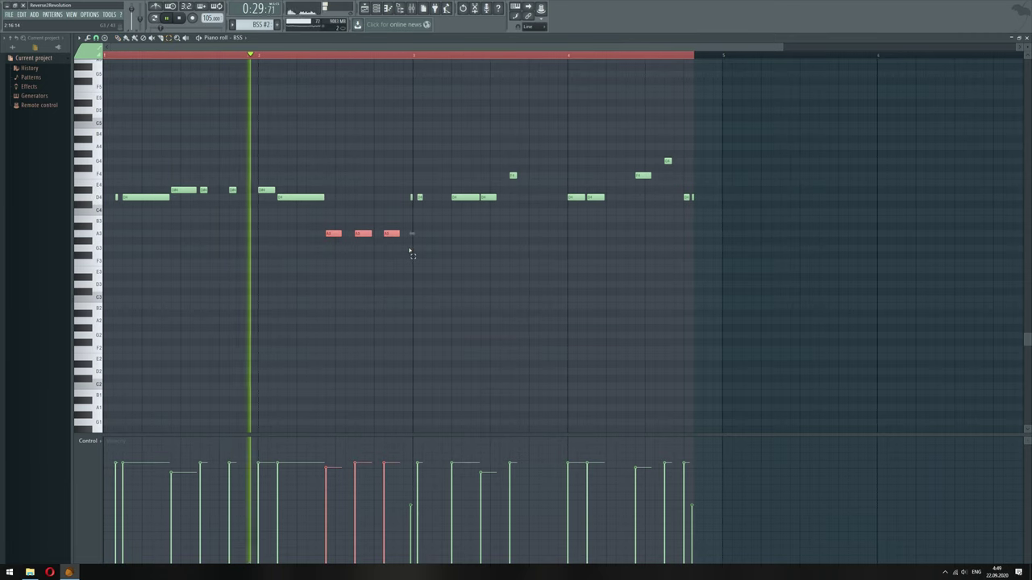
pyautogui.press('Up')
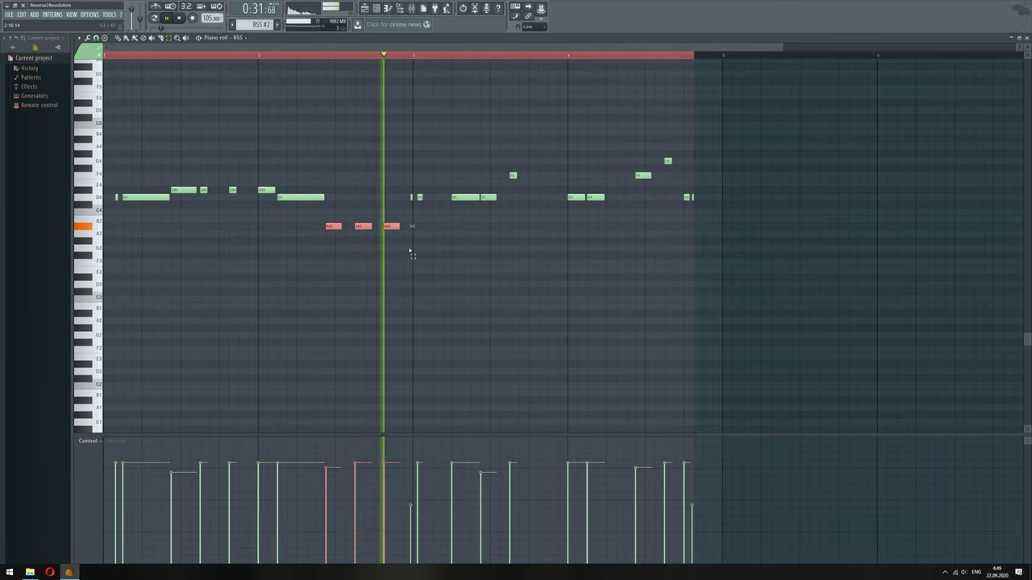
pyautogui.press('Up')
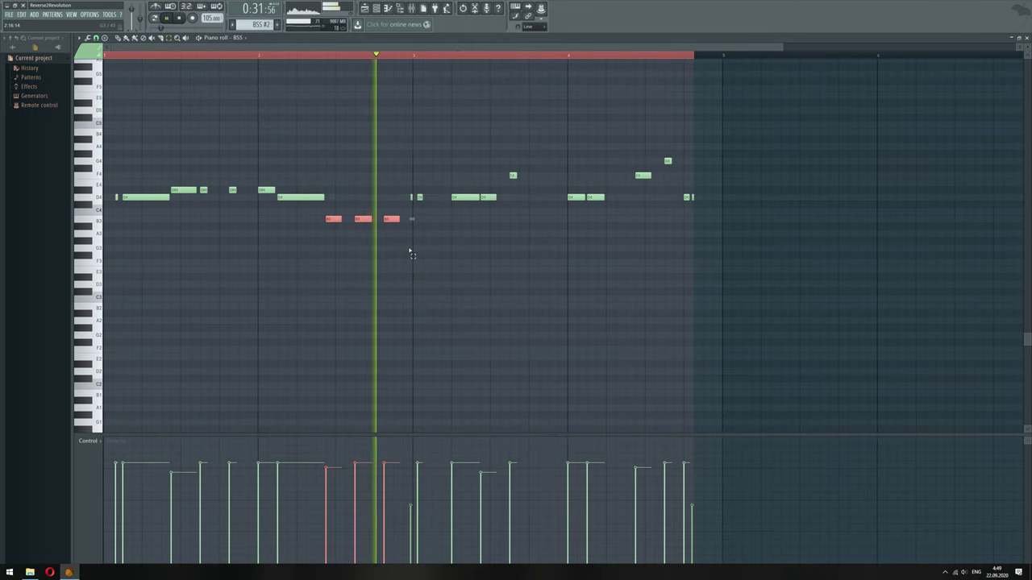
pyautogui.press('space')
pyautogui.hotkey('shift', 'Up')
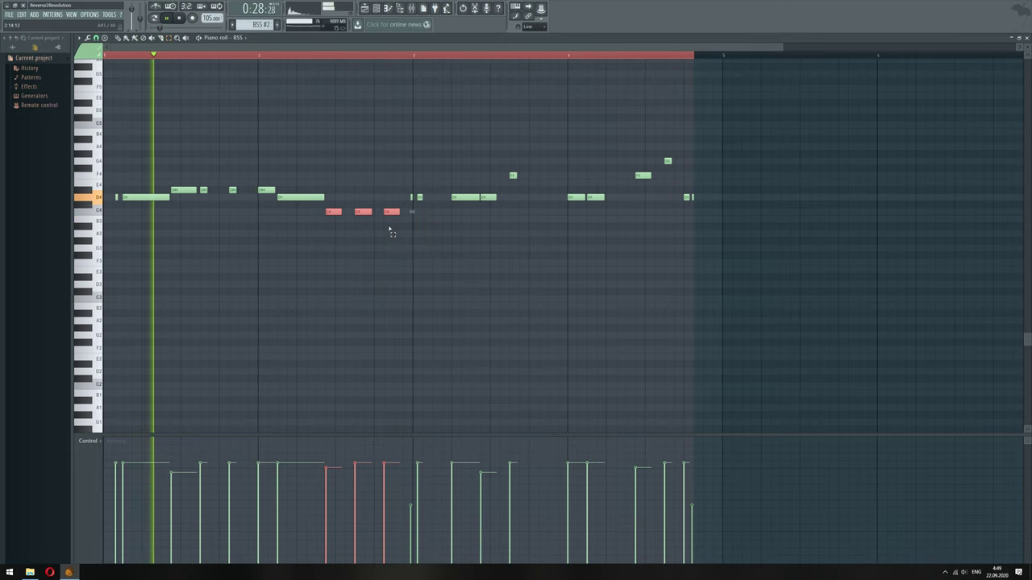
pyautogui.keyDown('ctrl'); pyautogui.click(293, 249); pyautogui.keyUp('ctrl')
# Try the long D4 note in bar 2 at D#4 and E3 during playback, and return it to D4
pyautogui.press('space')
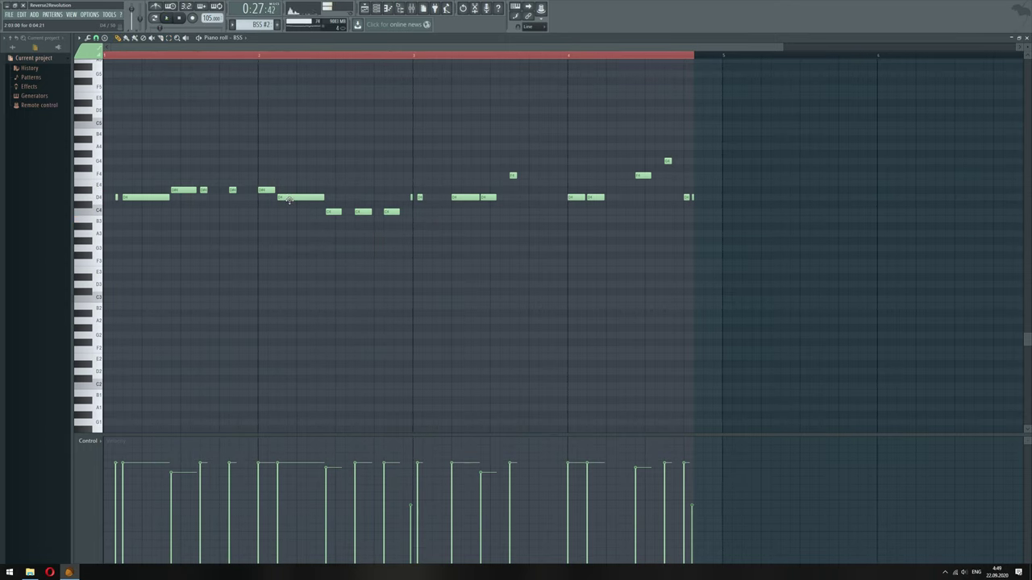
pyautogui.moveTo(288, 196); pyautogui.dragTo(289, 188)
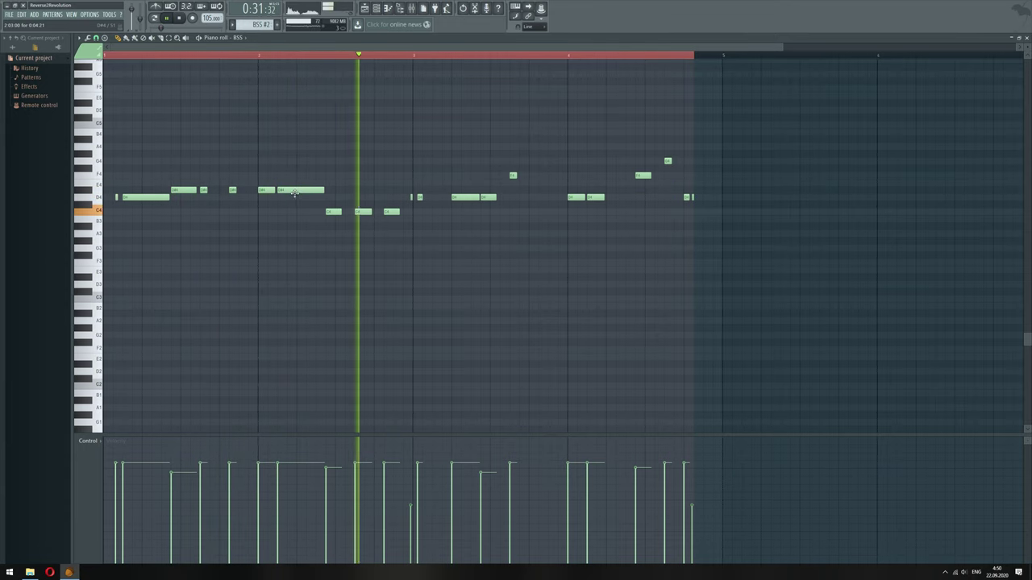
pyautogui.press('space')
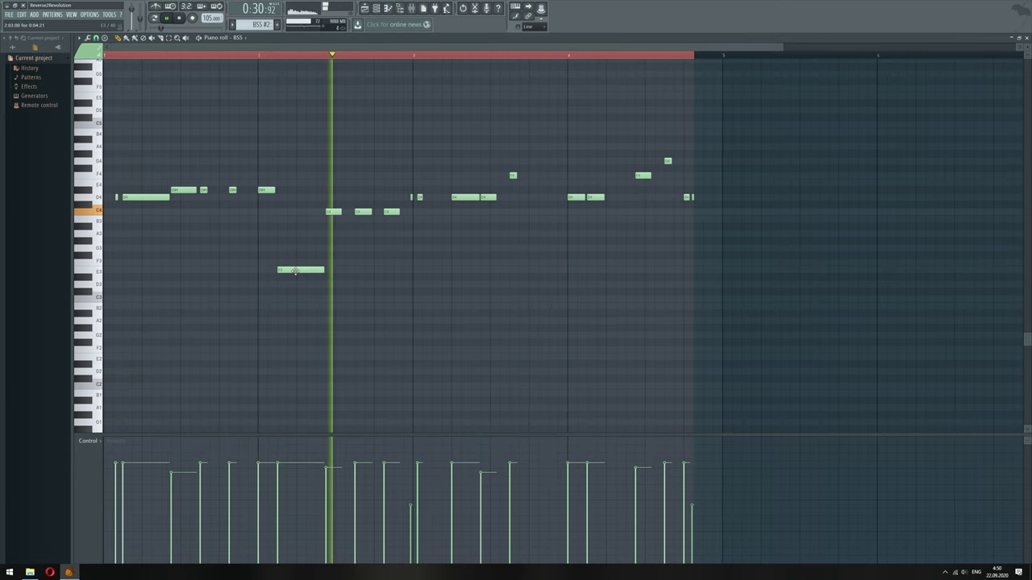
pyautogui.press('space')
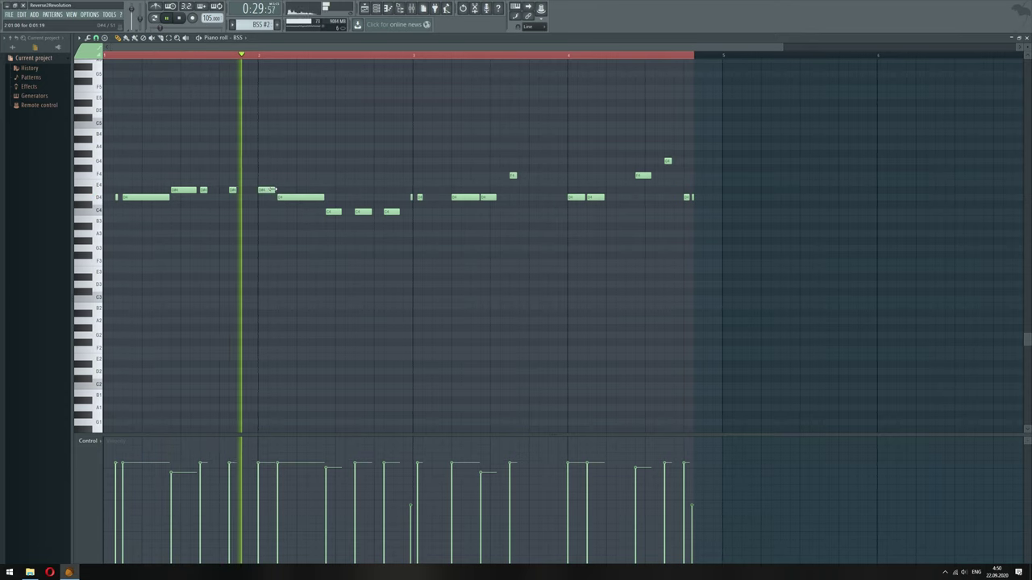
pyautogui.press('space')
pyautogui.press('space')
# Lower the first note of bar 2 to D4 and lengthen the second long D4 note in bar 3 to the next note
pyautogui.moveTo(266, 190); pyautogui.dragTo(268, 199)
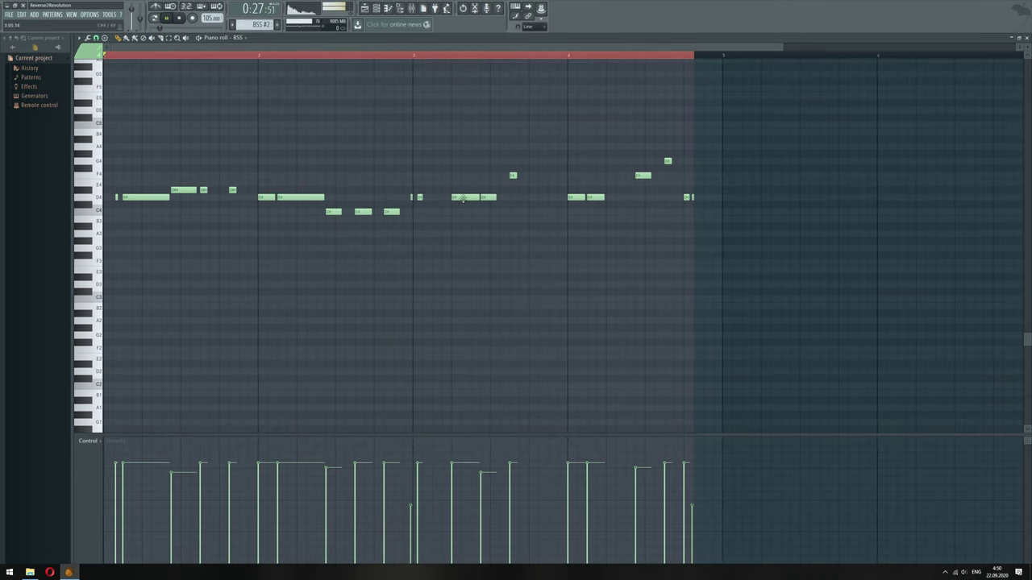
pyautogui.click(496, 198)
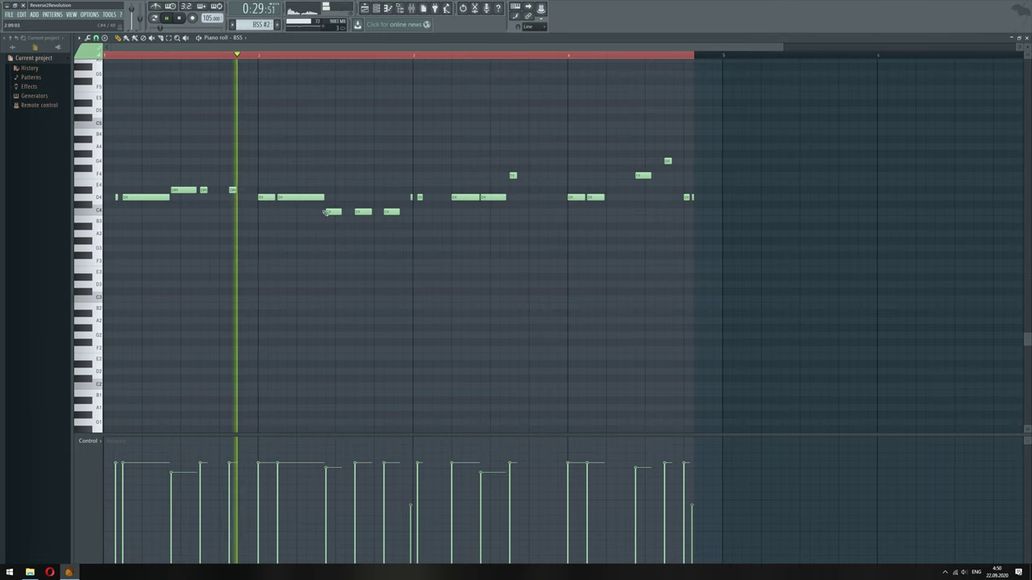
pyautogui.click(267, 196)
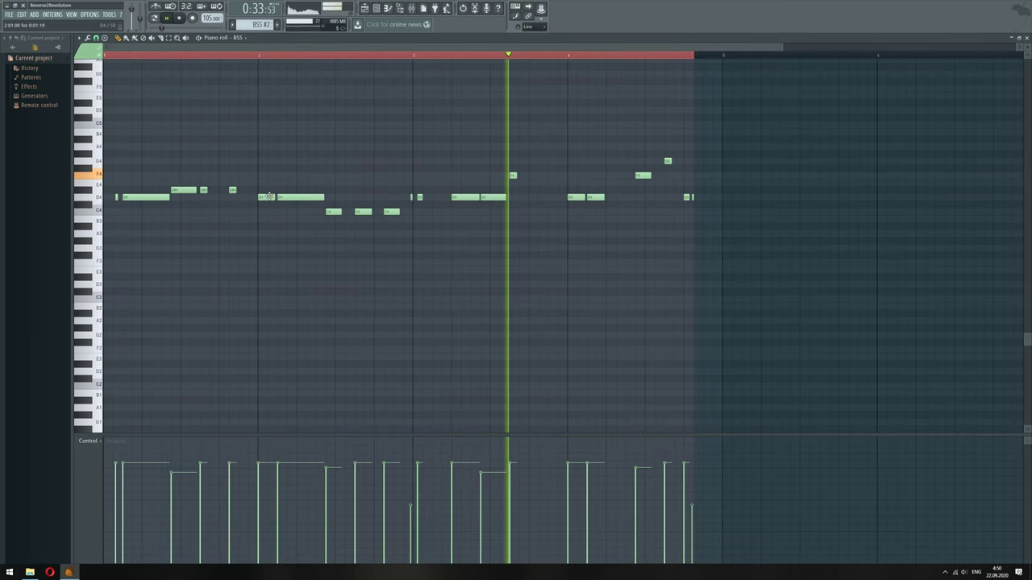
# Move the short F4 note in bar 3 down to D#4 and add another short D#4 note after it
pyautogui.moveTo(513, 175); pyautogui.dragTo(513, 191)
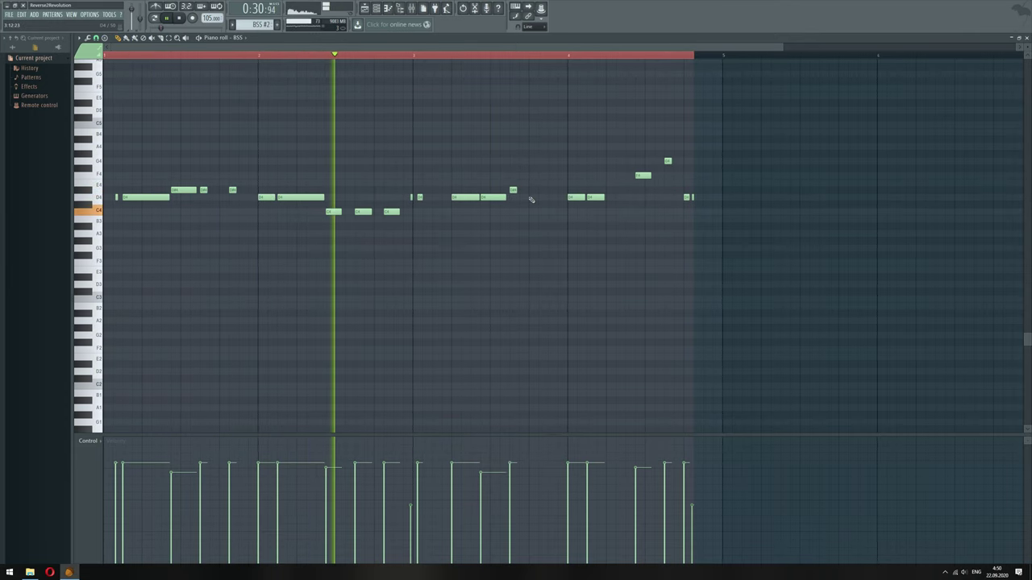
pyautogui.click(512, 190)
pyautogui.click(540, 190)
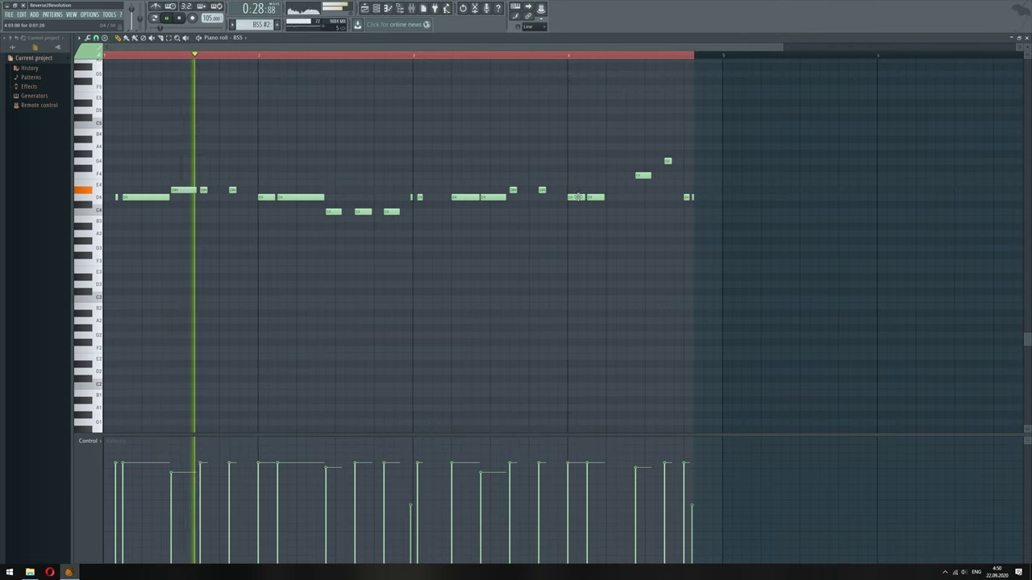
# Delete the F4 and G4 notes in bar 4 and copy its two opening D4 notes down to C4 as a run of four notes
pyautogui.moveTo(564, 194)
pyautogui.mouseDown()
pyautogui.moveTo(610, 201)
pyautogui.moveTo(669, 153)
pyautogui.moveTo(576, 203)
pyautogui.mouseUp()
pyautogui.press('Delete')
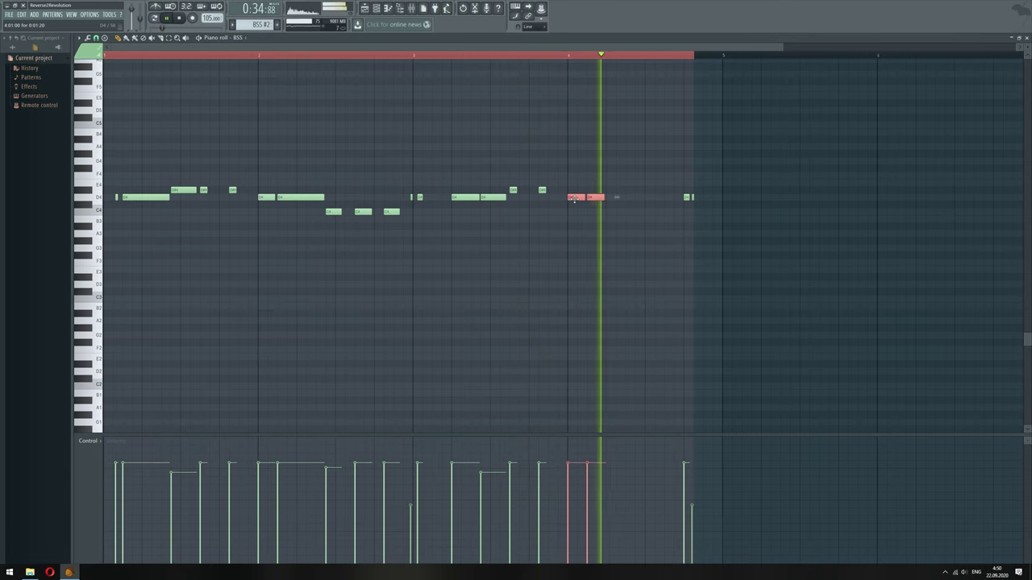
pyautogui.moveTo(578, 196)
pyautogui.mouseDown()
pyautogui.moveTo(636, 199)
pyautogui.moveTo(618, 216)
pyautogui.moveTo(665, 212)
pyautogui.moveTo(670, 223)
pyautogui.moveTo(599, 235)
pyautogui.mouseUp()
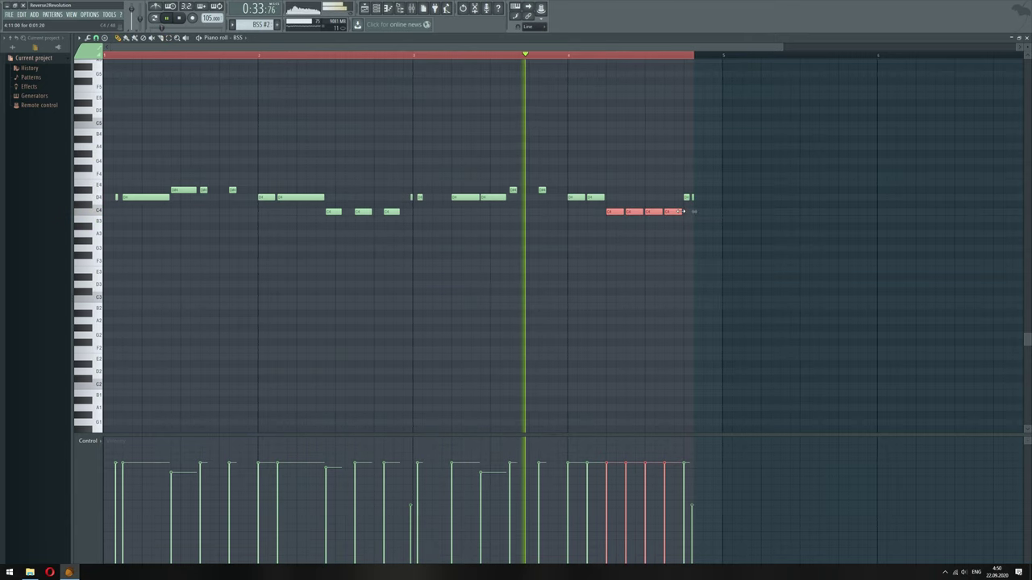
# Stretch the four C4 notes in bar 4 by about 150% to fill the bar, and shorten the third one
pyautogui.moveTo(692, 211); pyautogui.dragTo(732, 211)
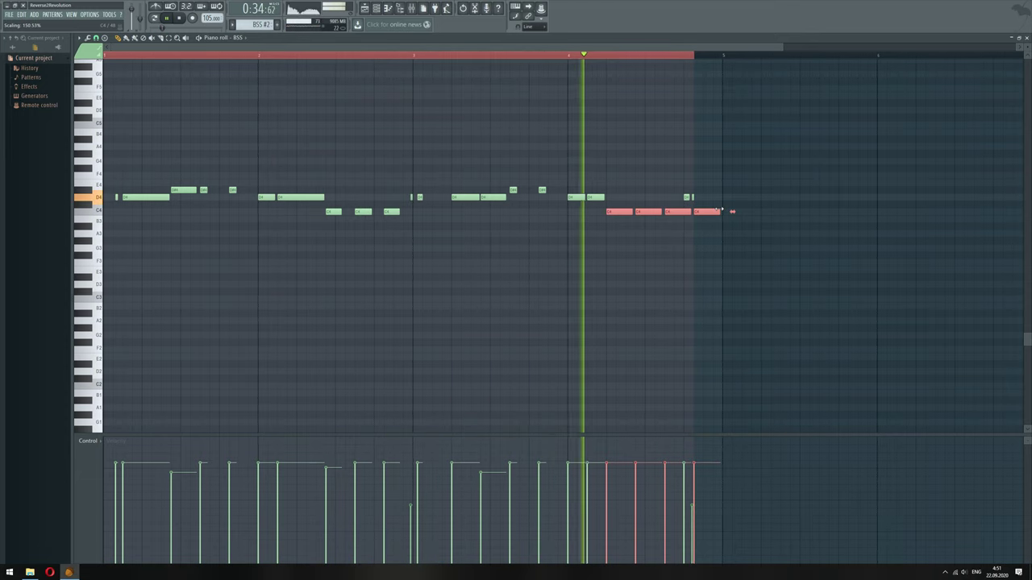
pyautogui.moveTo(732, 211); pyautogui.dragTo(732, 211)
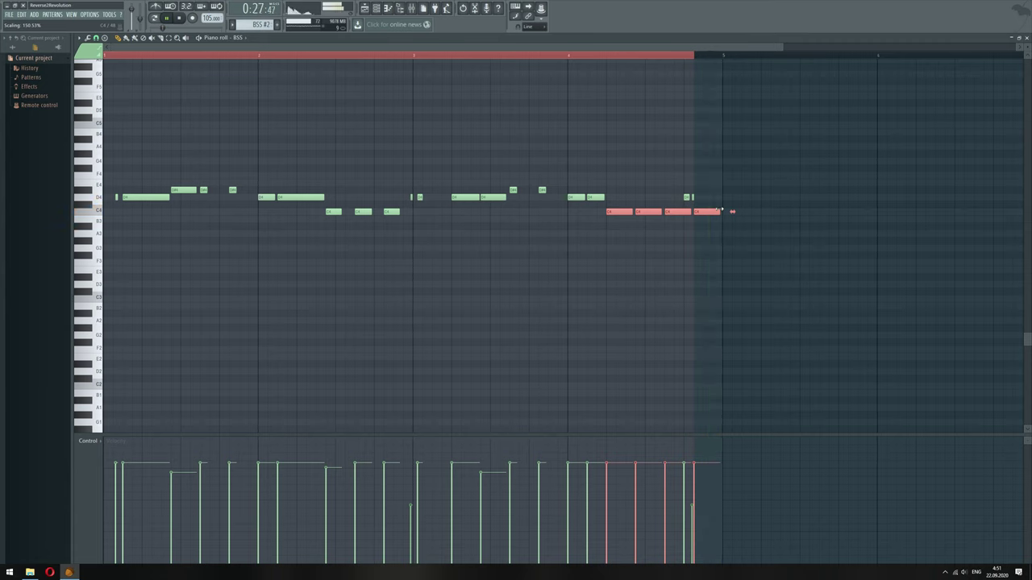
pyautogui.keyDown('ctrl'); pyautogui.click(693, 223); pyautogui.keyUp('ctrl')
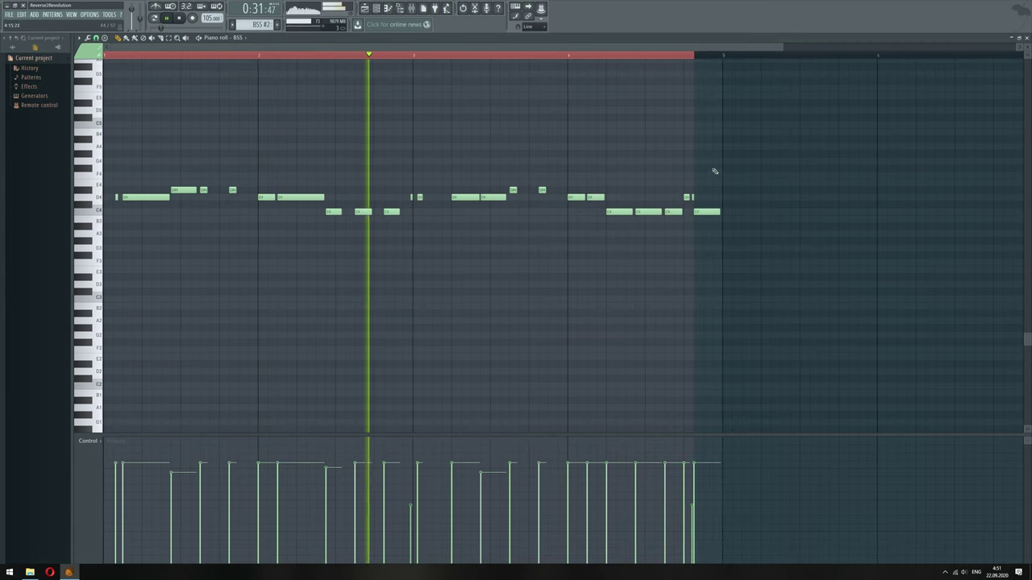
# Shorten the last C4 note in bar 4 and start it slightly later
pyautogui.hotkey('ctrl', 'a')
pyautogui.click(708, 221)
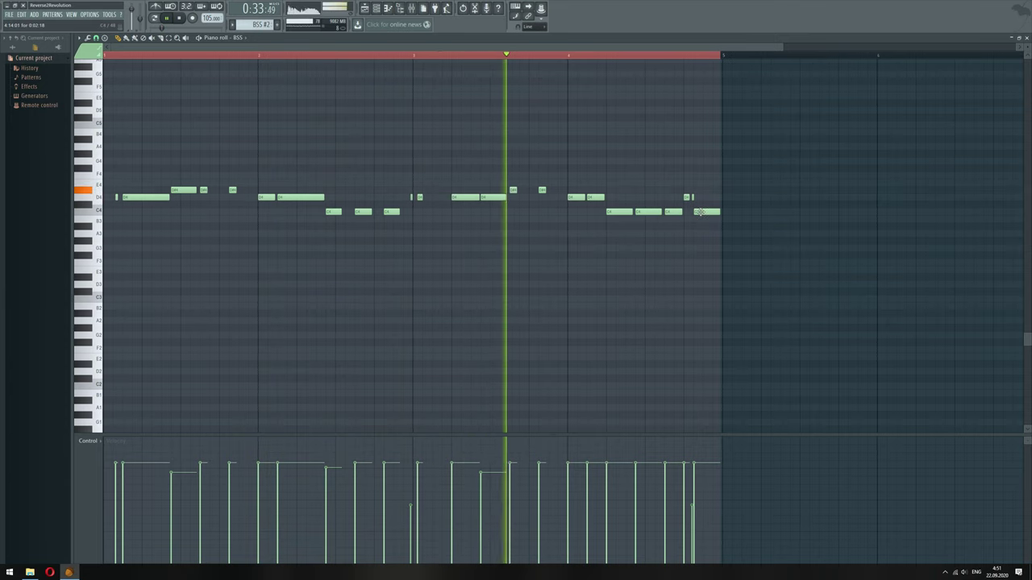
pyautogui.moveTo(718, 212); pyautogui.dragTo(703, 213)
pyautogui.hotkey('ctrl', 'a')
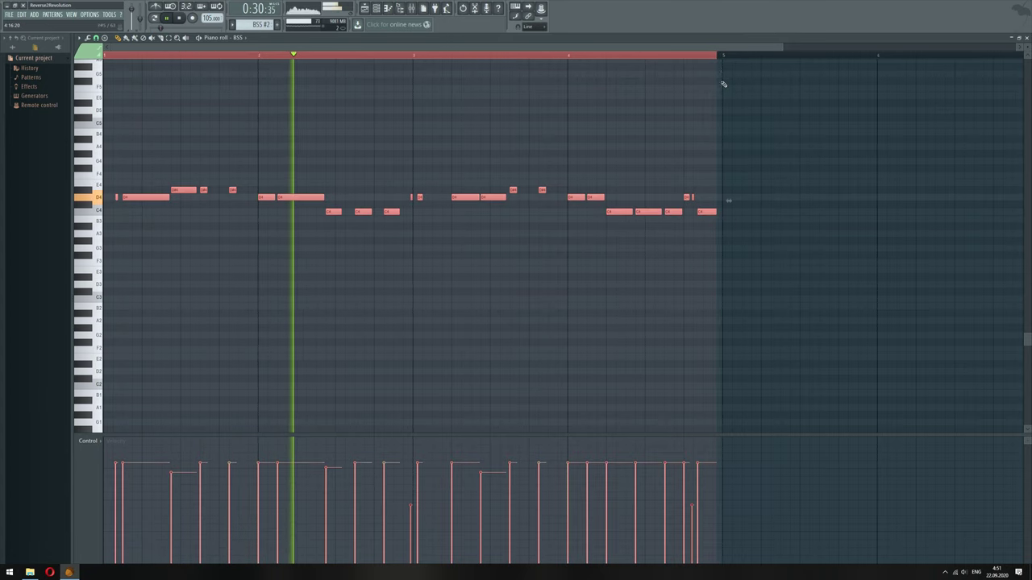
pyautogui.keyDown('ctrl'); pyautogui.click(732, 193); pyautogui.keyUp('ctrl')
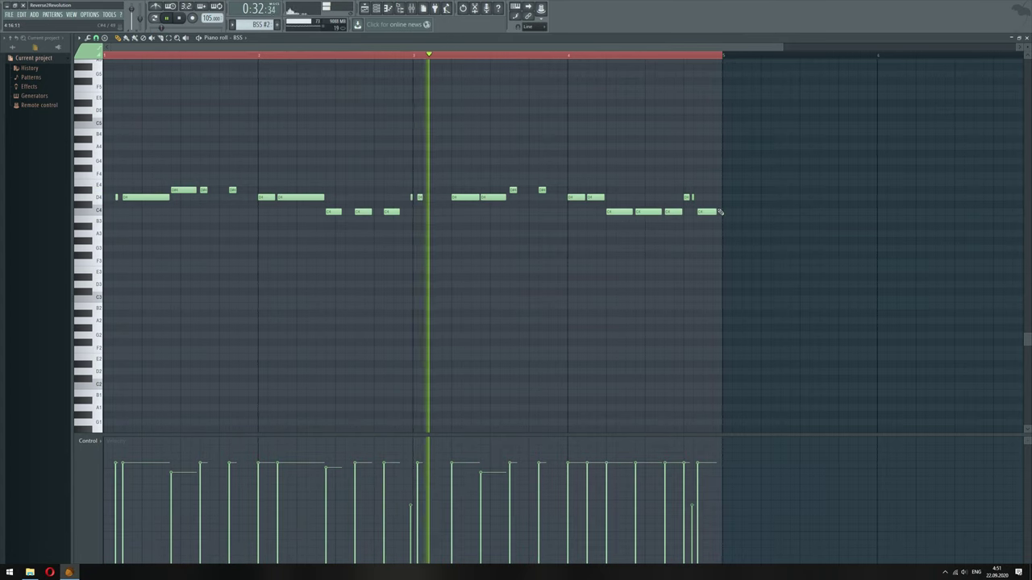
# Add a short D4 note at the very end of bar 4 and lower its velocity to almost zero
pyautogui.click(720, 198)
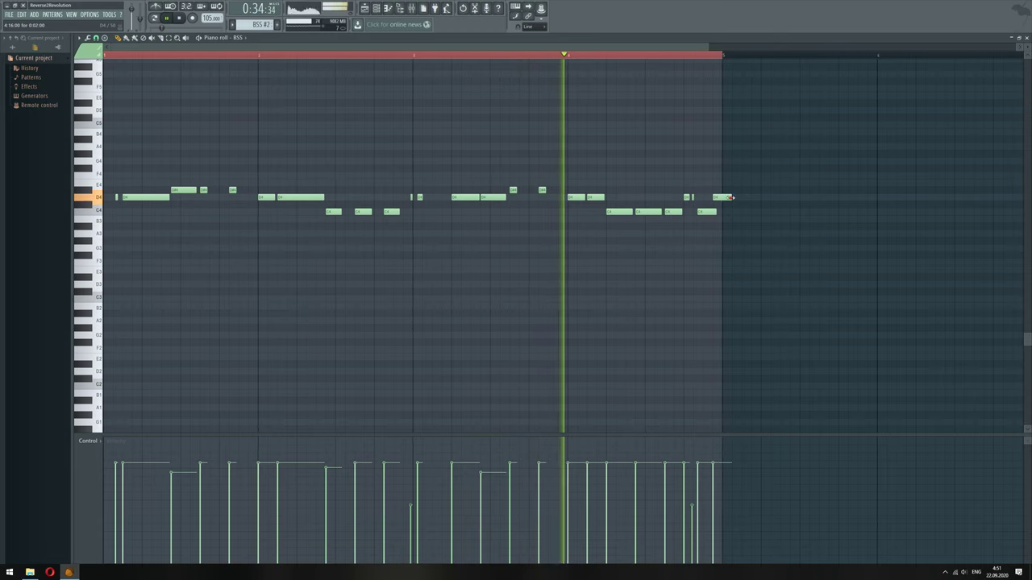
pyautogui.moveTo(711, 527); pyautogui.dragTo(714, 563)
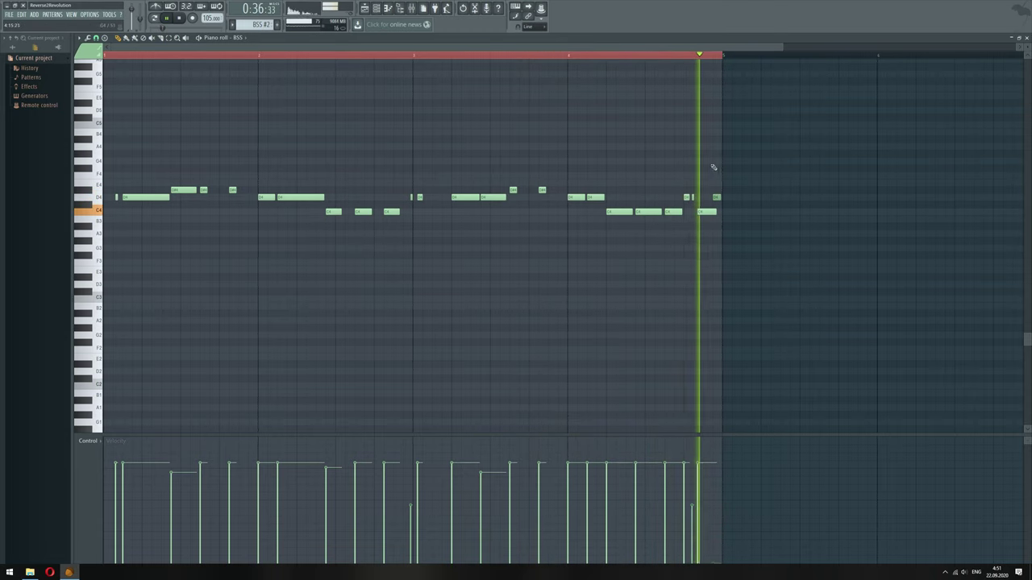
pyautogui.scroll(2, 729, 209)
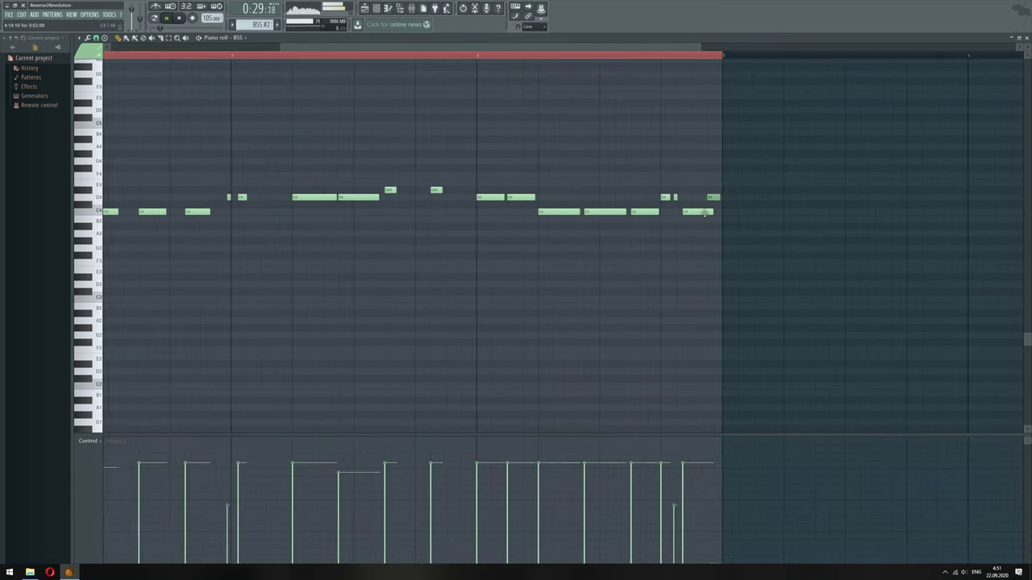
pyautogui.scroll(-2, 645, 250)
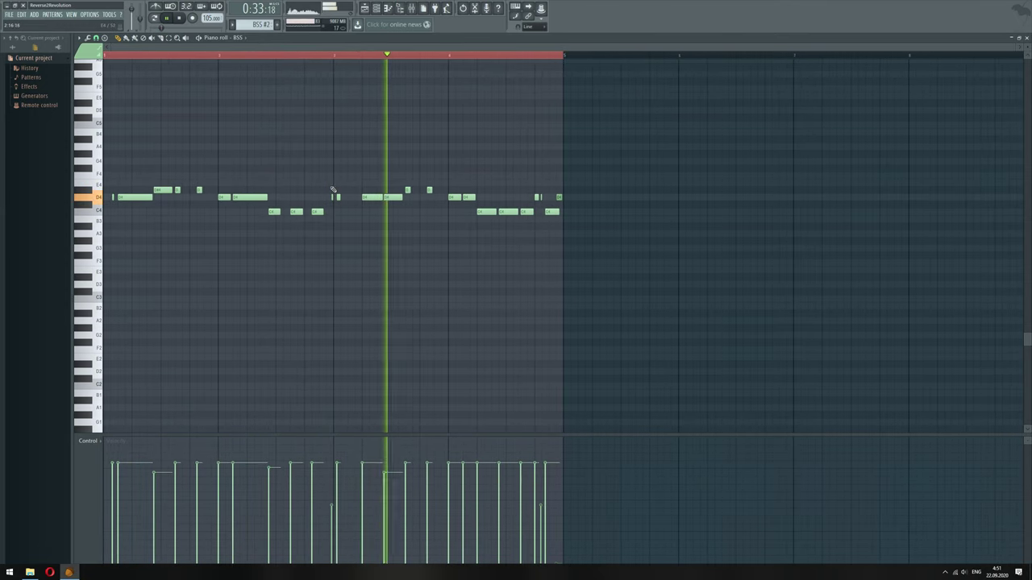
# Move the two short D4 notes around the start of bar 3 down to C4, and raise the first C4 note in bar 4 to D4
pyautogui.moveTo(329, 198)
pyautogui.mouseDown()
pyautogui.moveTo(343, 198)
pyautogui.moveTo(338, 212)
pyautogui.mouseUp()
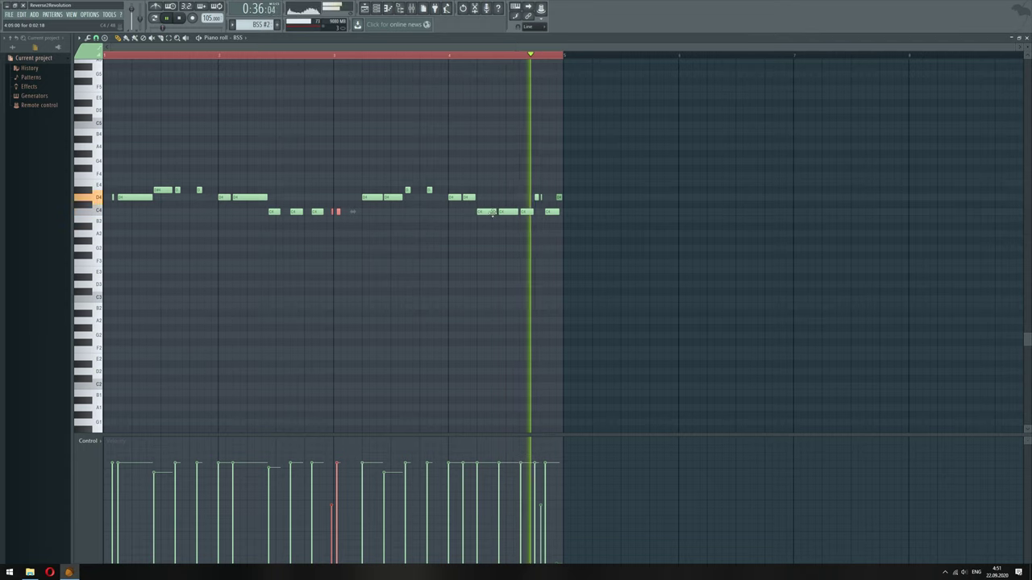
pyautogui.moveTo(485, 212); pyautogui.dragTo(486, 196)
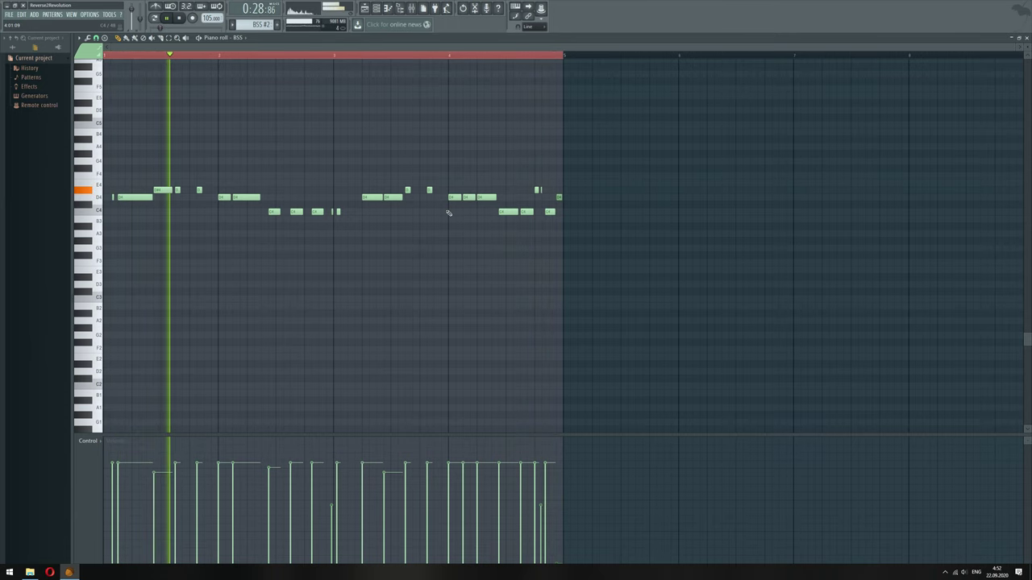
pyautogui.click(412, 8)
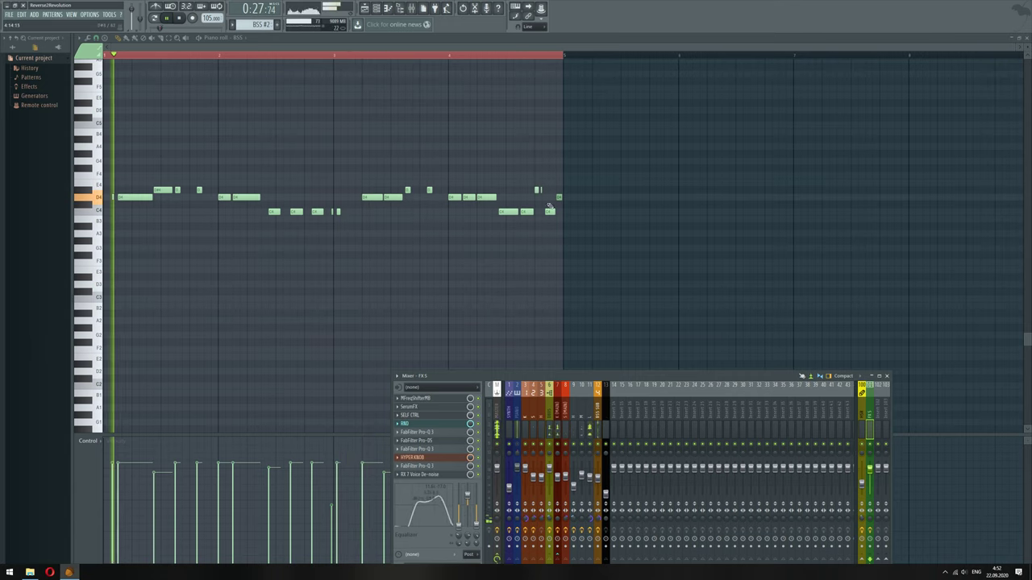
pyautogui.press('F9')
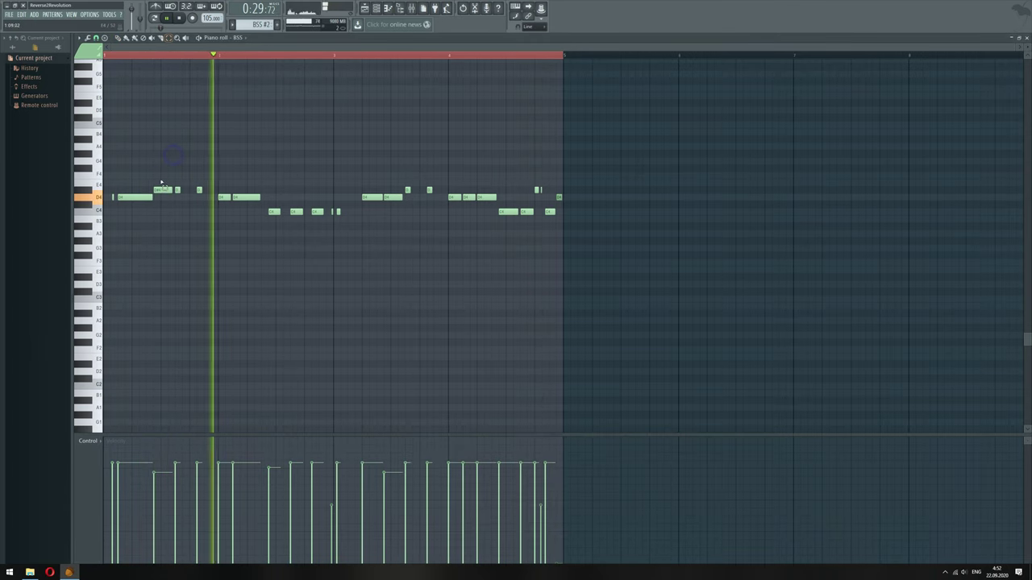
# Try flipping all notes of the pattern vertically and horizontally, including with start times preserved, and discard the flip
pyautogui.moveTo(106, 173); pyautogui.dragTo(636, 275)
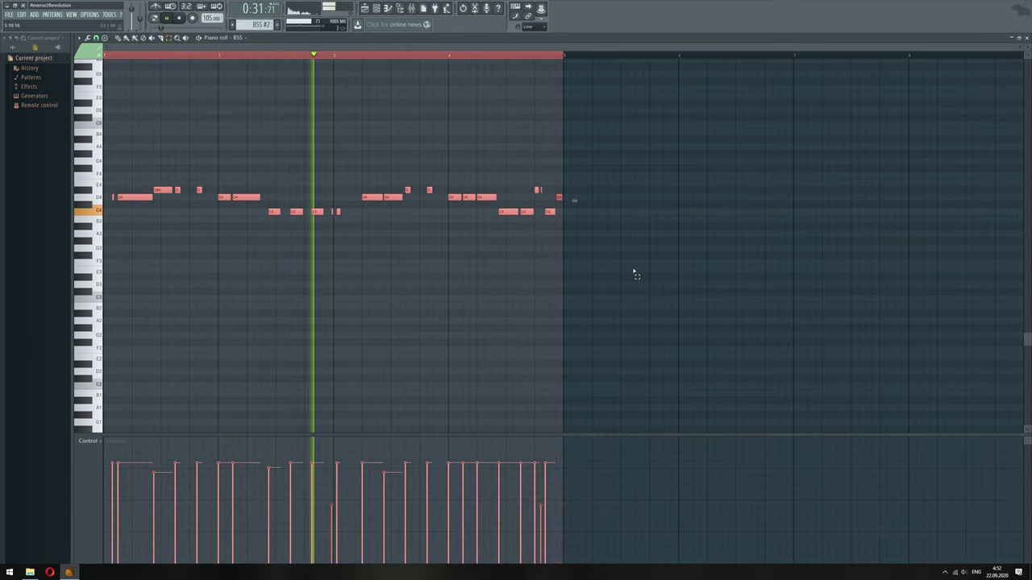
pyautogui.hotkey('alt', 'y')
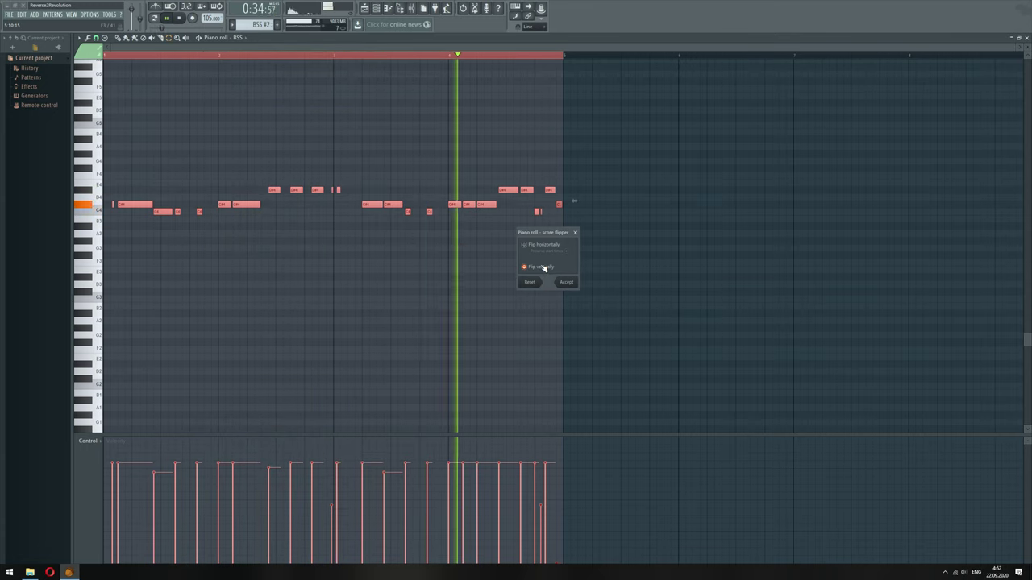
pyautogui.click(540, 246)
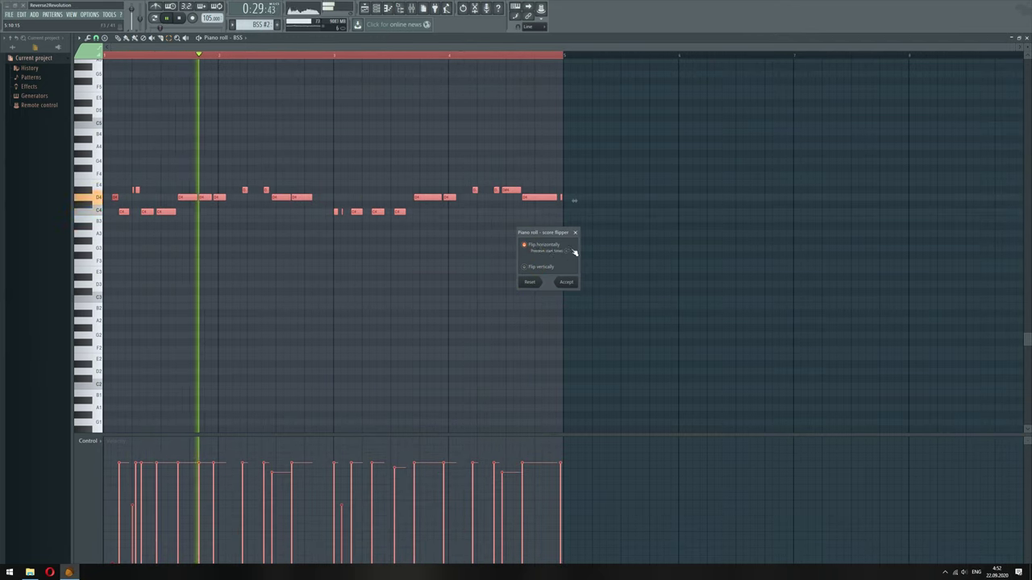
pyautogui.click(567, 251)
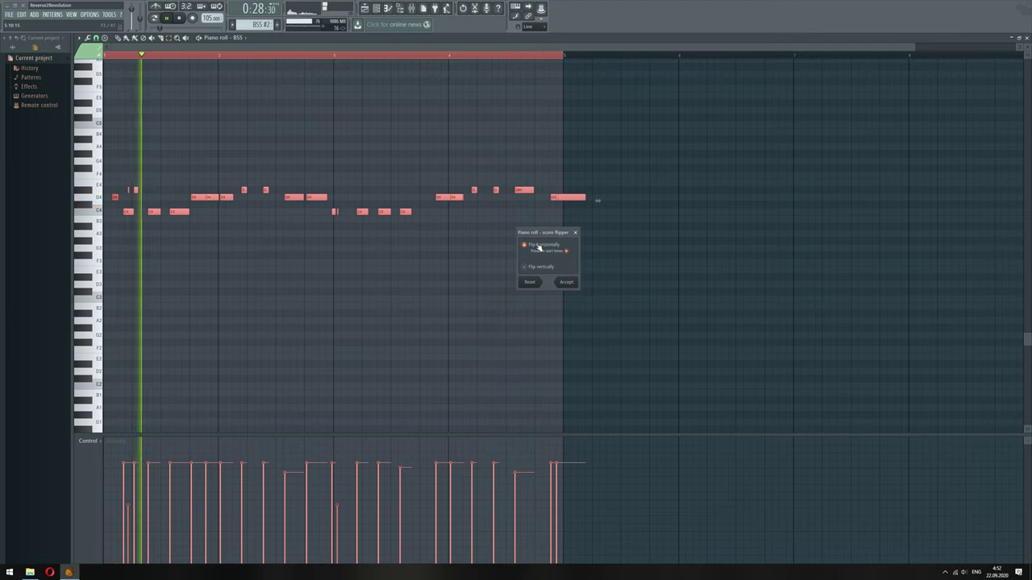
pyautogui.click(538, 247)
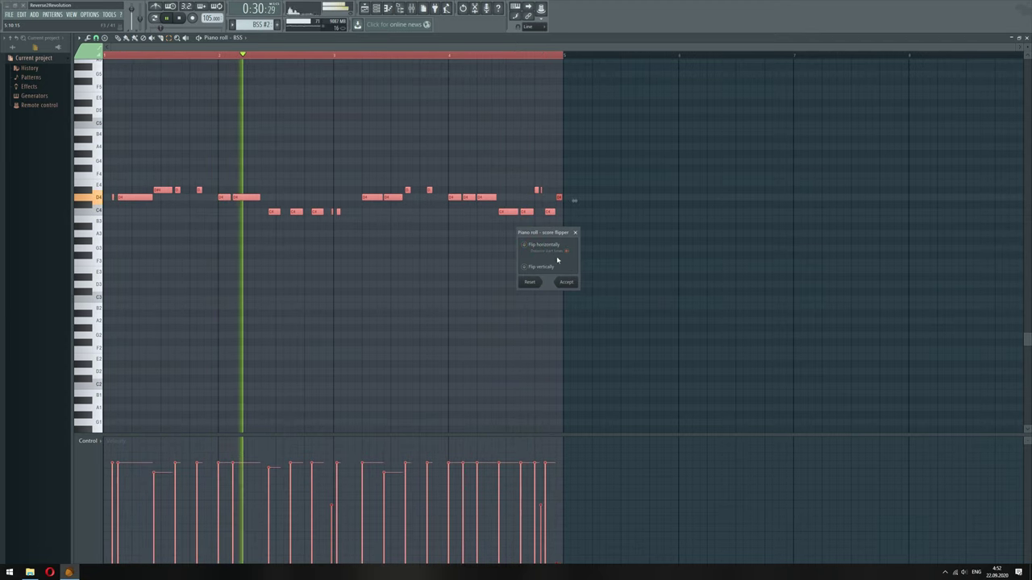
pyautogui.click(575, 232)
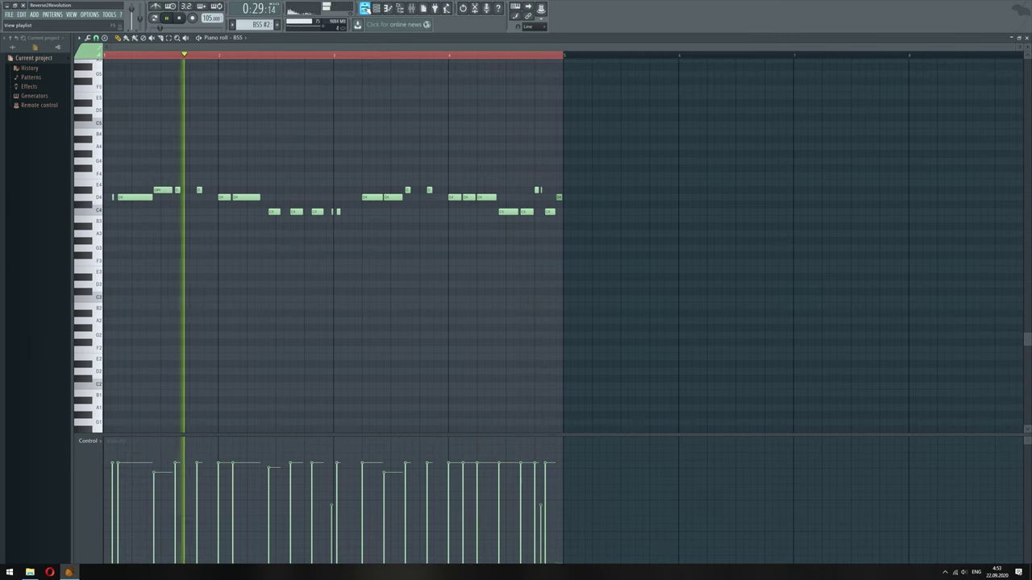
# Transpose all notes of the pattern down one octave and up four semitones, so the D4 notes land on F#3
pyautogui.click(364, 8)
pyautogui.click(364, 8)
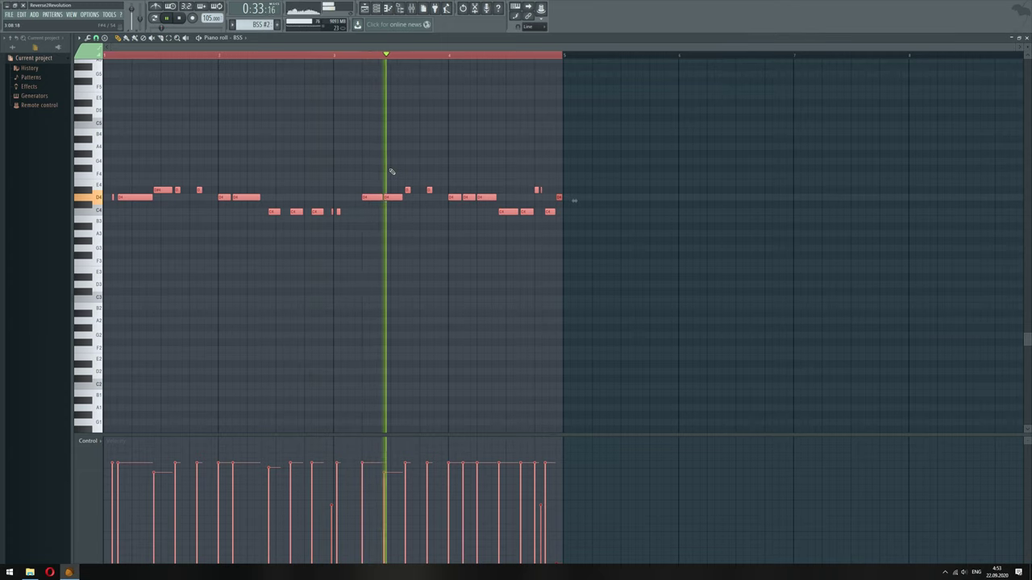
pyautogui.hotkey('ctrl', 'Down')
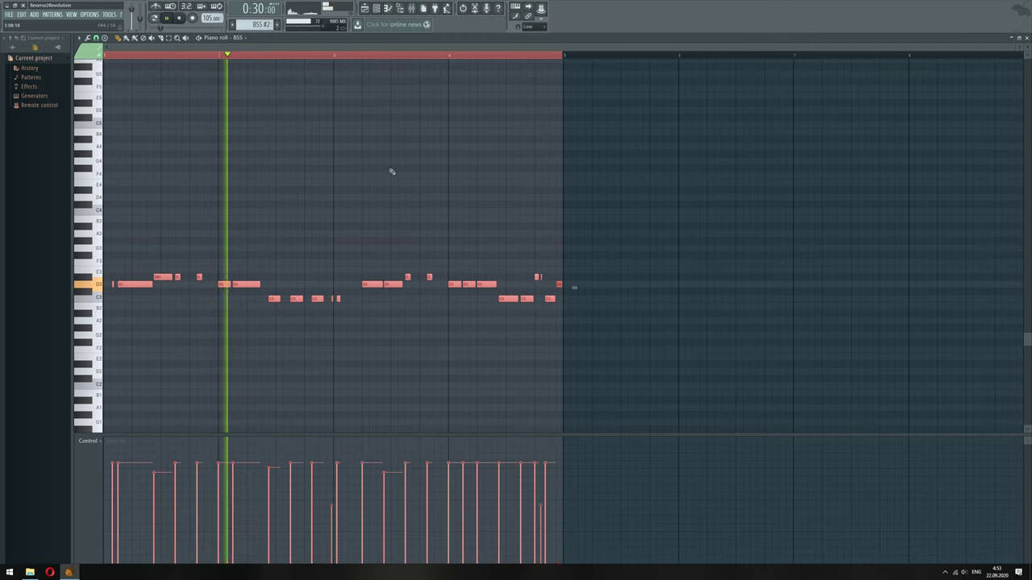
pyautogui.press('Up')
pyautogui.press('Up')
pyautogui.press('Up')
pyautogui.press('Up')
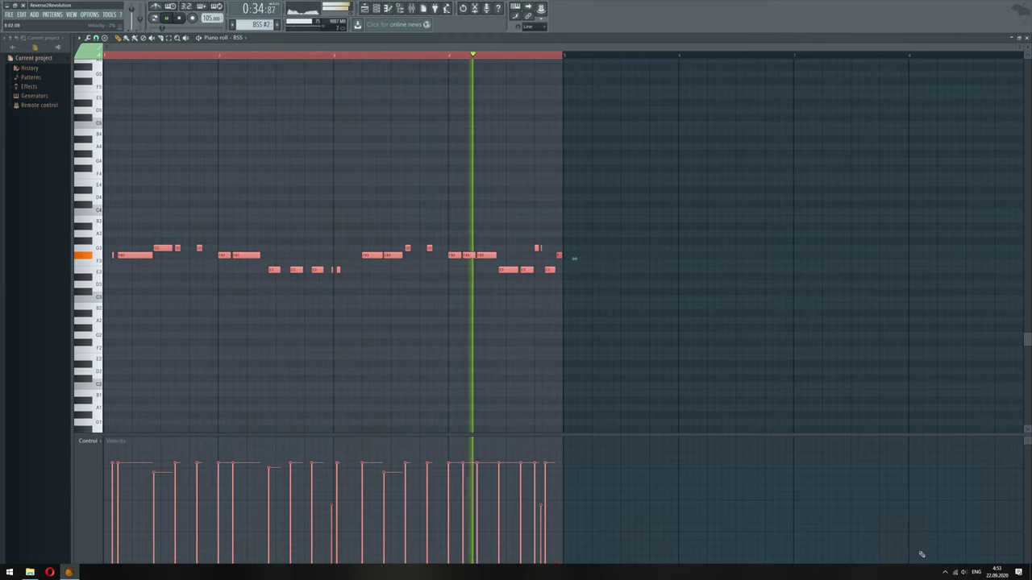
# Set the system speaker volume to 50 and deselect the notes
pyautogui.click(964, 572)
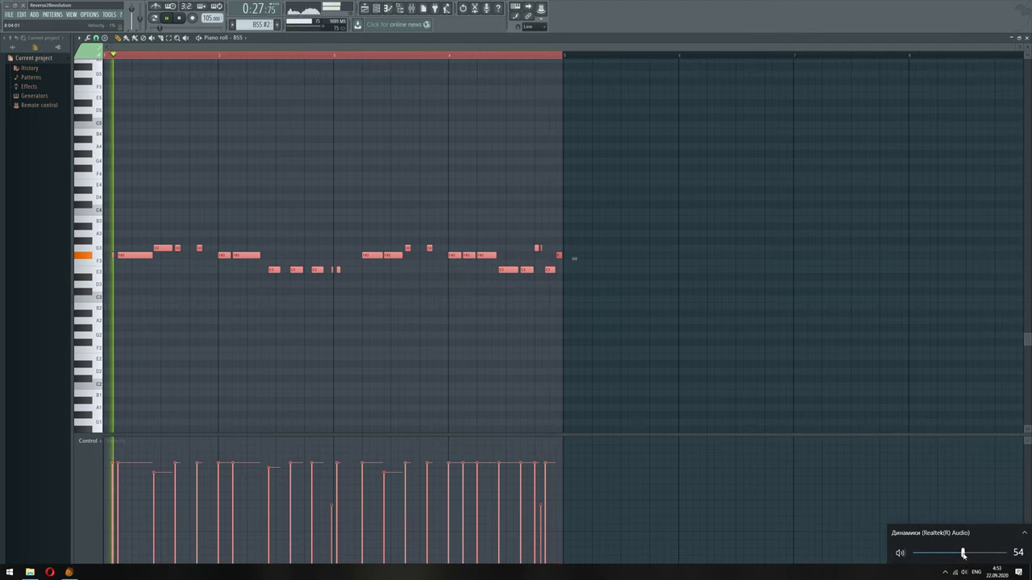
pyautogui.moveTo(963, 553); pyautogui.dragTo(960, 553)
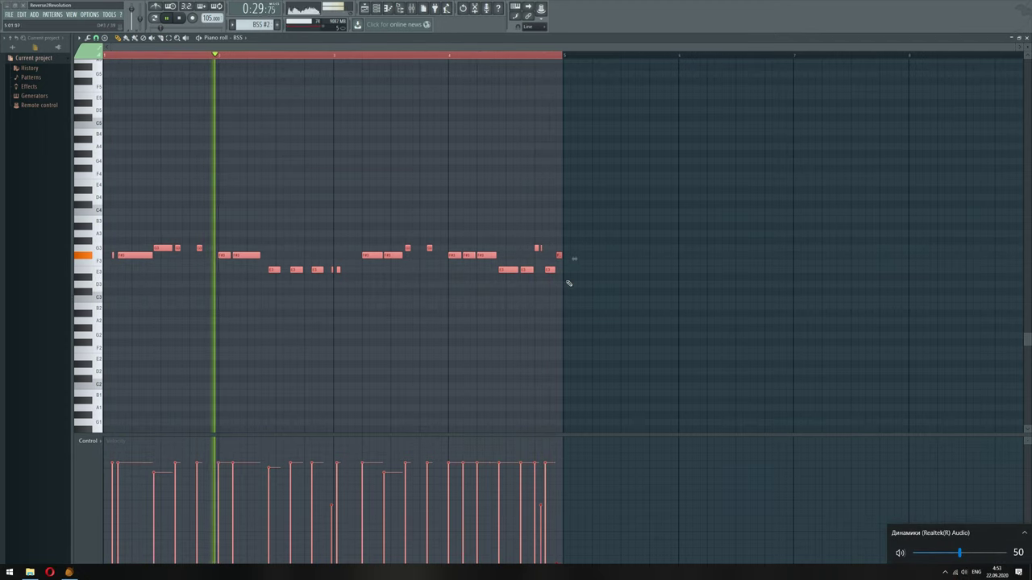
pyautogui.click(568, 245)
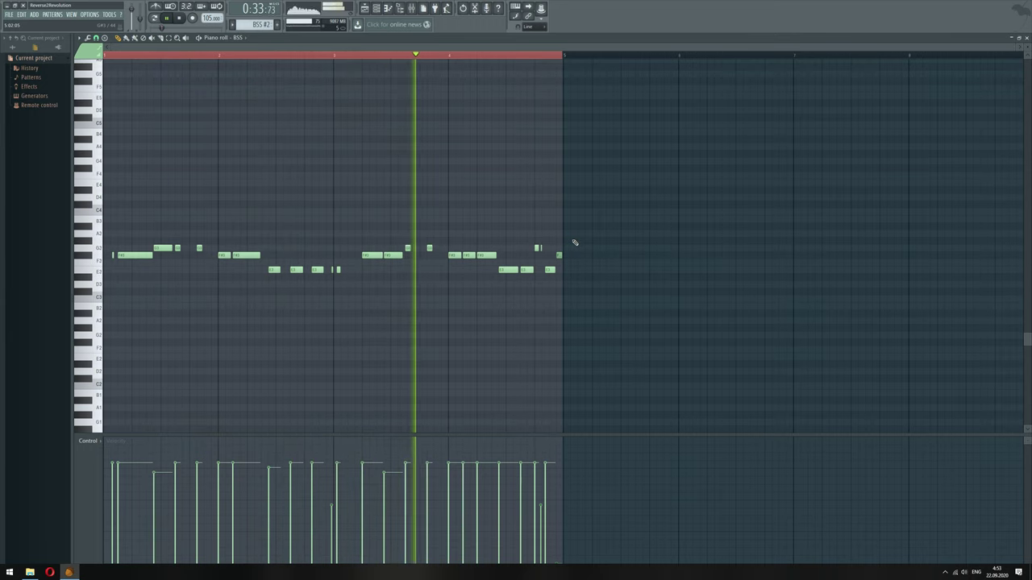
pyautogui.hotkey('ctrl', 's')
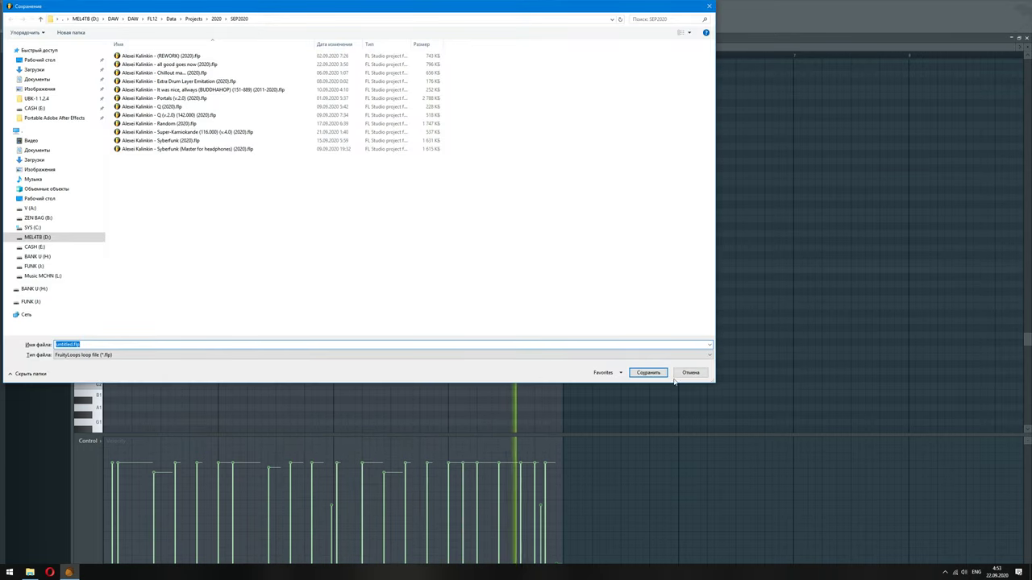
pyautogui.click(684, 374)
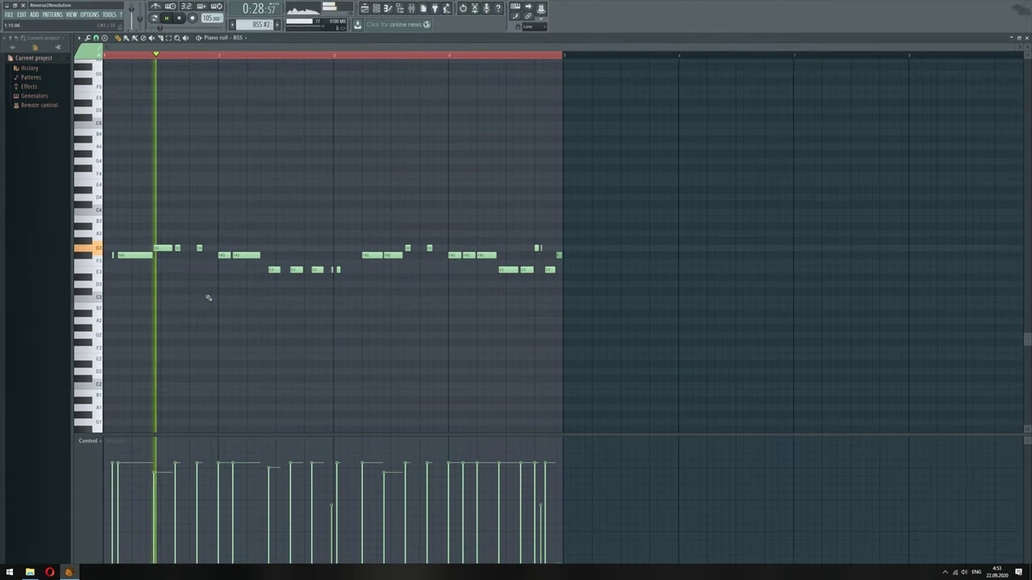
# Select all the G3 notes across the four bars and raise them two semitones to A3
pyautogui.moveTo(157, 246); pyautogui.dragTo(583, 252)
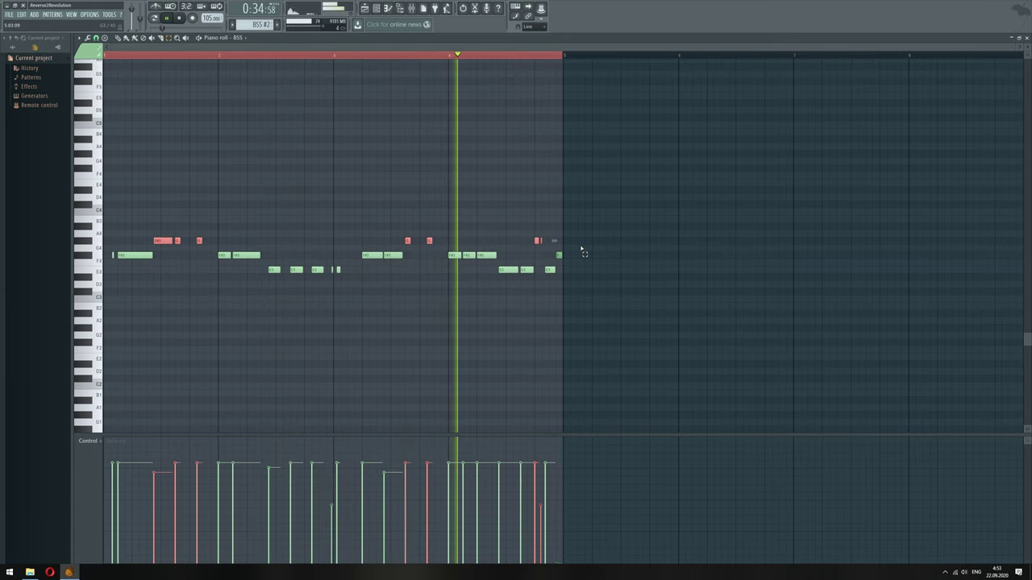
pyautogui.hotkey('shift', 'Up')
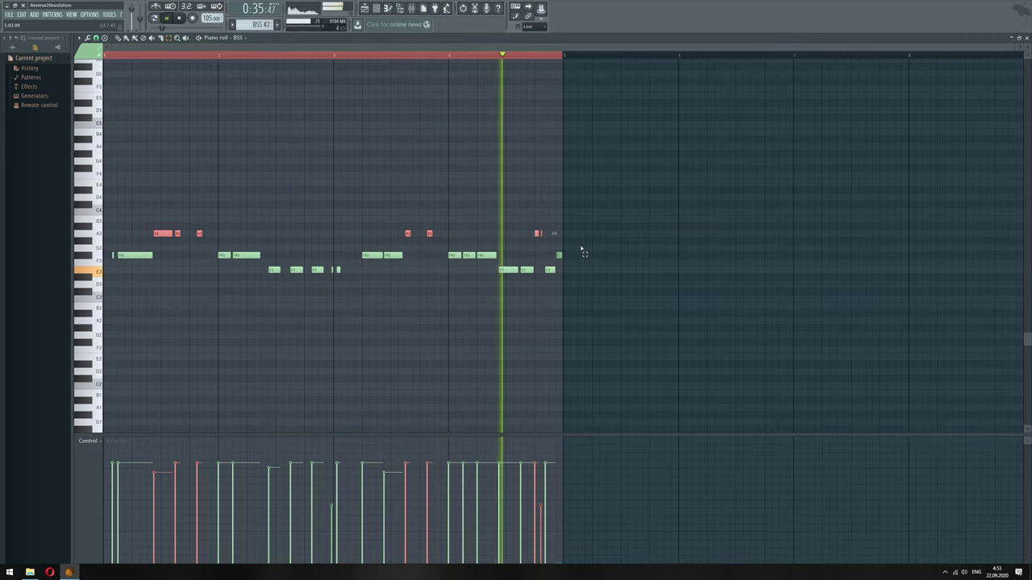
# Try the selected A3 notes one and two octaves higher and bring them back to A3
pyautogui.hotkey('ctrl', 'Up')
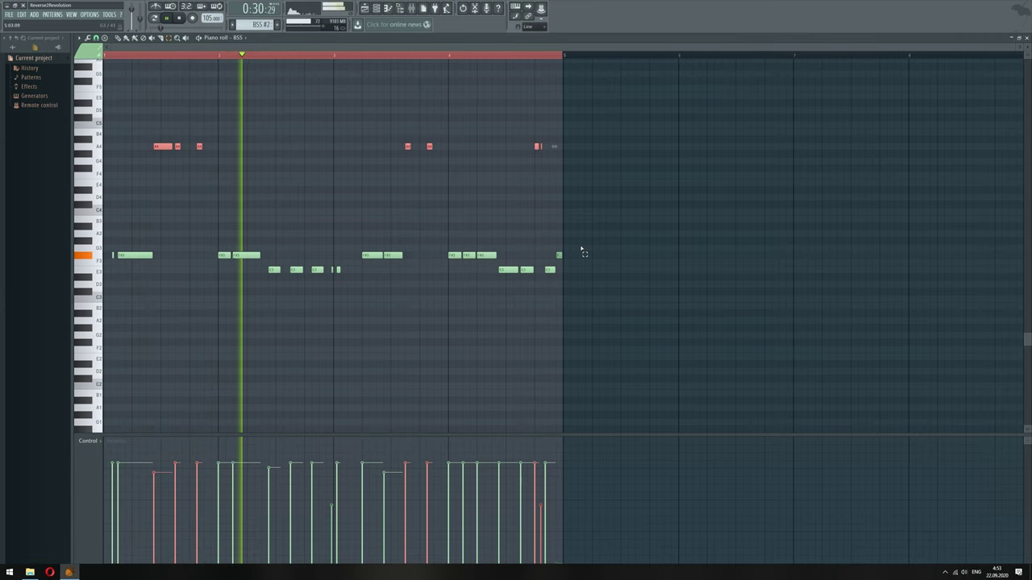
pyautogui.hotkey('ctrl', 'Up')
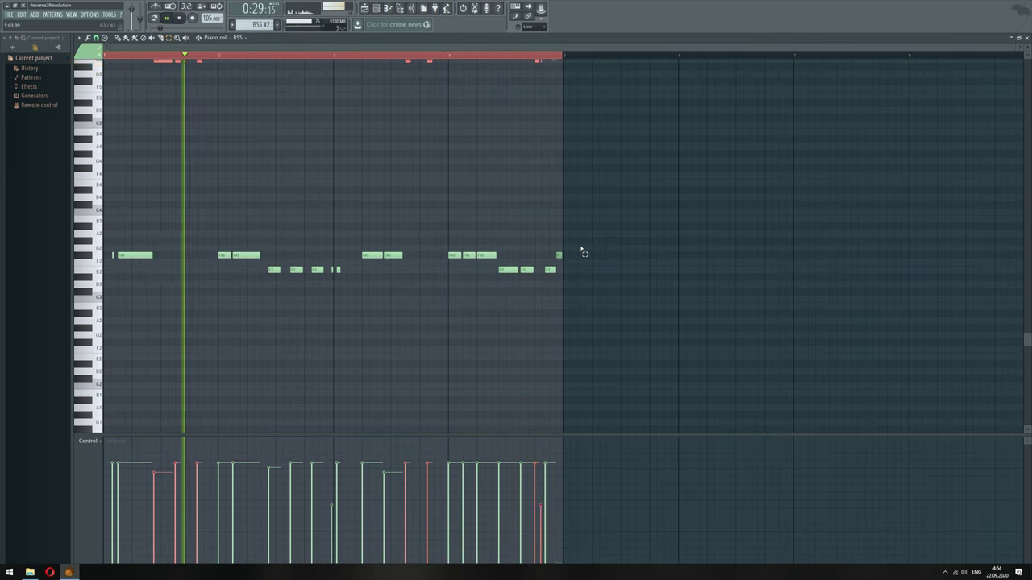
pyautogui.hotkey('shift', 'Down')
pyautogui.hotkey('shift', 'Down')
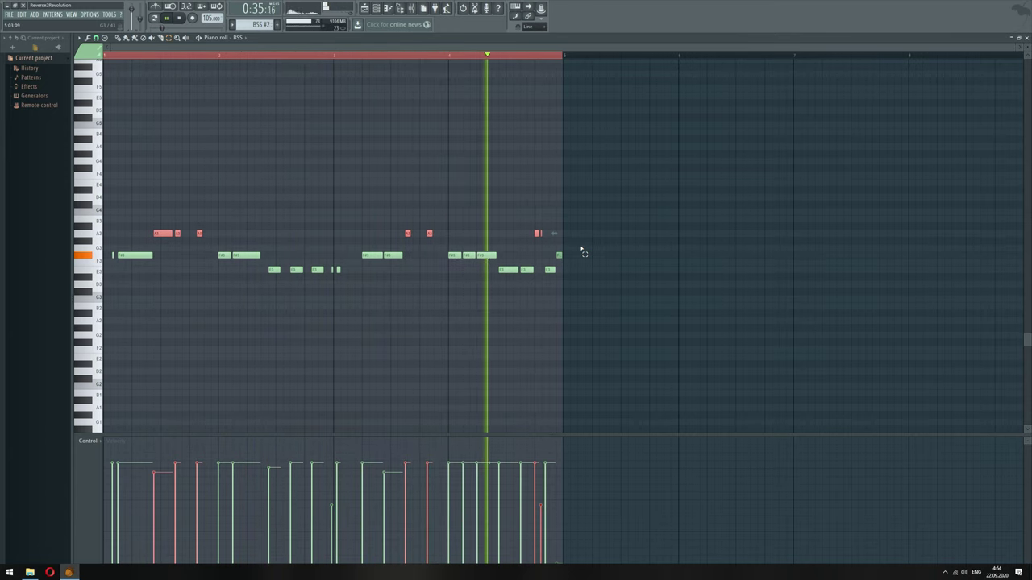
# Select the closing group of notes in bar 4, from the first E3 note on, and raise it two octaves
pyautogui.moveTo(498, 208); pyautogui.dragTo(564, 278)
pyautogui.hotkey('shift', 'Up')
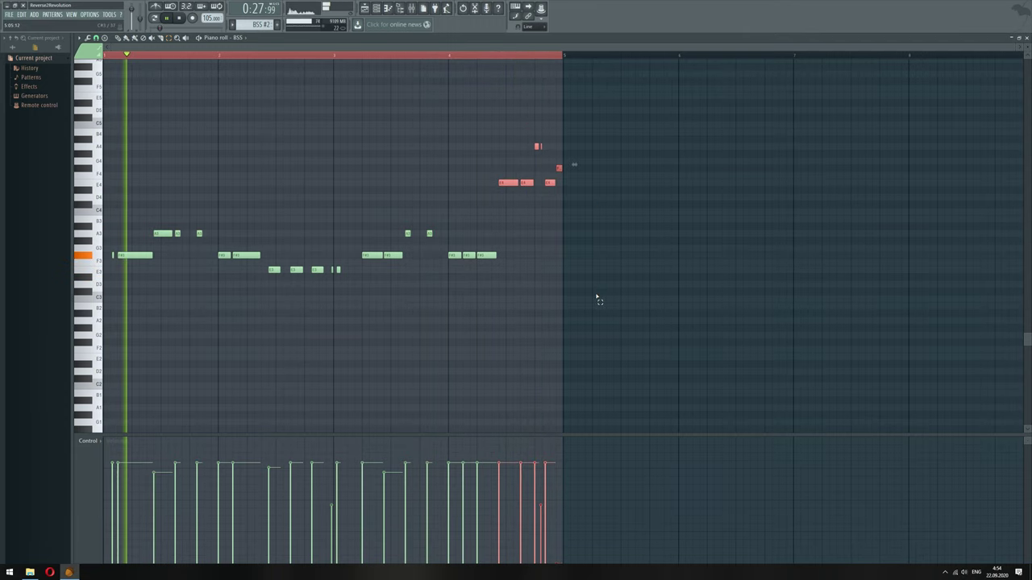
pyautogui.hotkey('shift', 'Up')
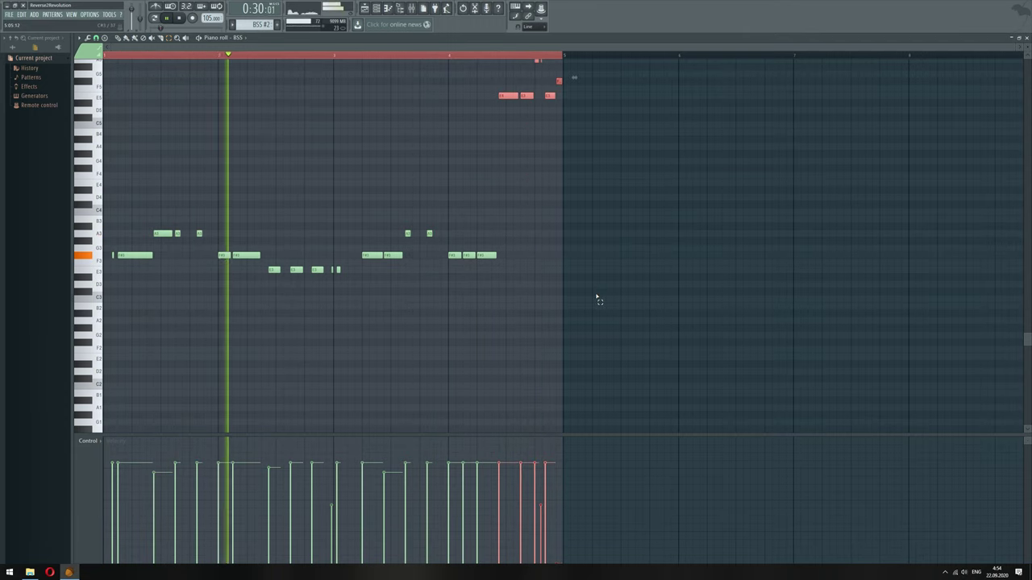
# Try flipping the raised closing notes of bar 4 vertically and discard the flip
pyautogui.hotkey('alt', 'y')
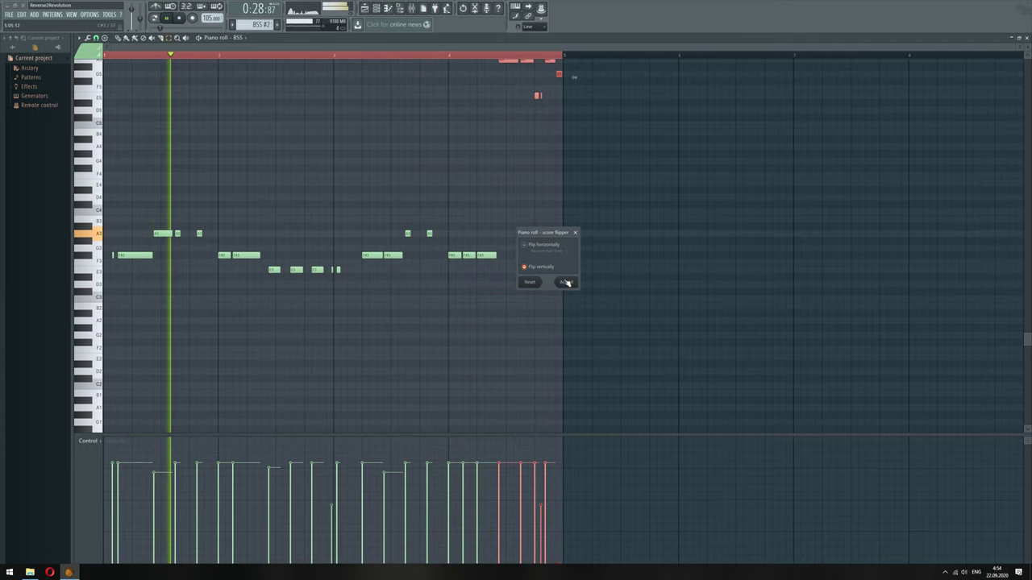
pyautogui.click(575, 234)
# Lower the two short A5 notes near the end of bar 4 by four semitones to F5
pyautogui.scroll(3, 574, 221)
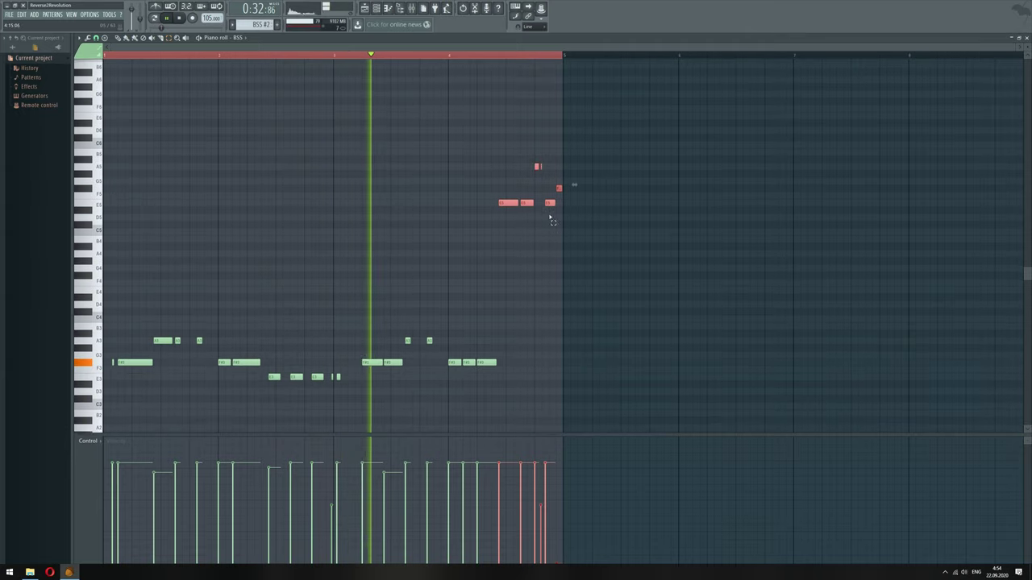
pyautogui.moveTo(557, 159); pyautogui.dragTo(483, 179)
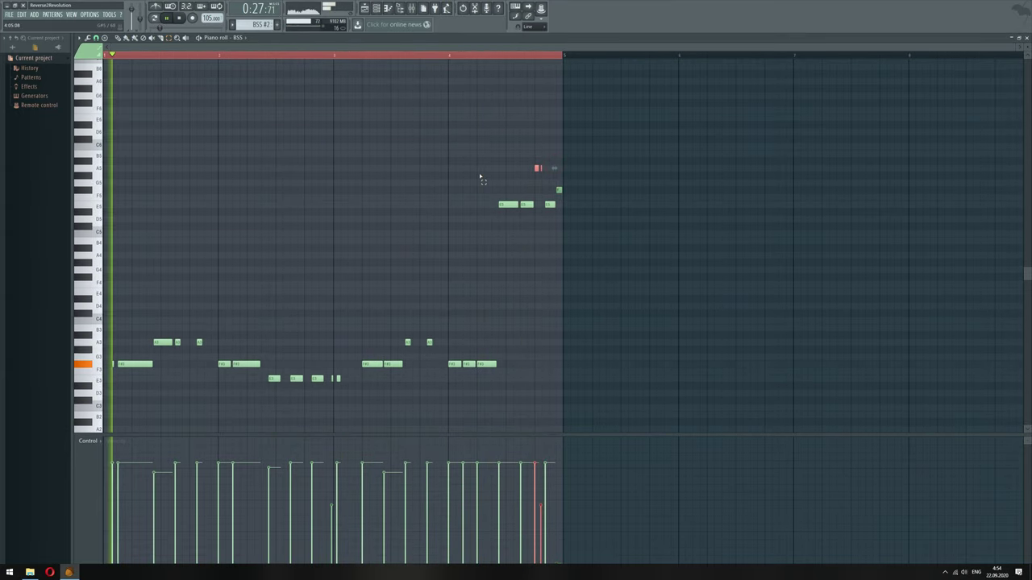
pyautogui.press('Down')
pyautogui.press('Down')
pyautogui.press('Down')
pyautogui.press('Down')
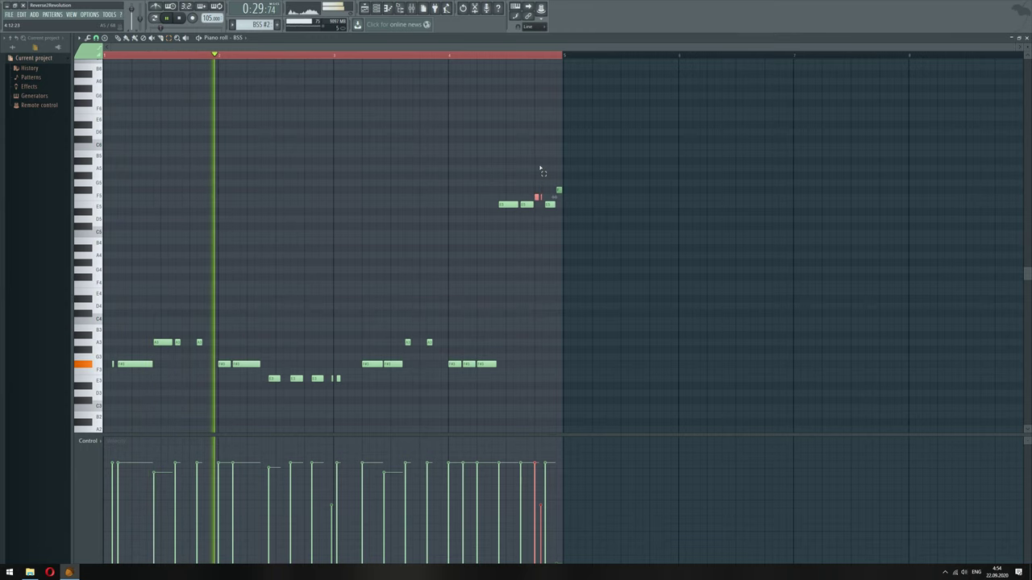
# Lower the final F#5 note of bar 4 to F5 and raise the E5 note just before it to F5
pyautogui.click(558, 191)
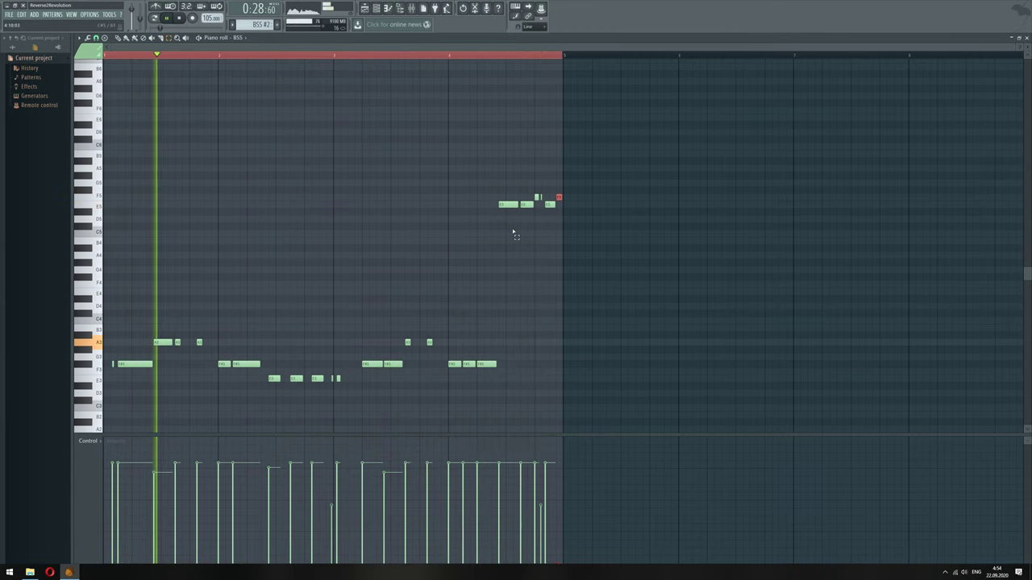
pyautogui.keyDown('ctrl'); pyautogui.click(513, 278); pyautogui.keyUp('ctrl')
pyautogui.moveTo(547, 204); pyautogui.dragTo(547, 196)
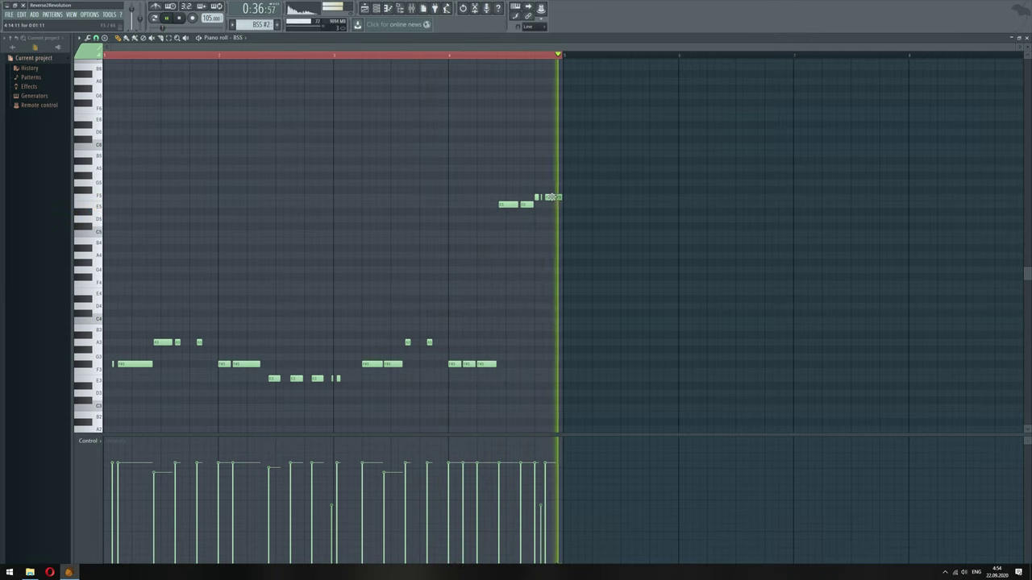
# Select the three A3 notes in bar 1 and lower them two semitones to G3
pyautogui.press('space')
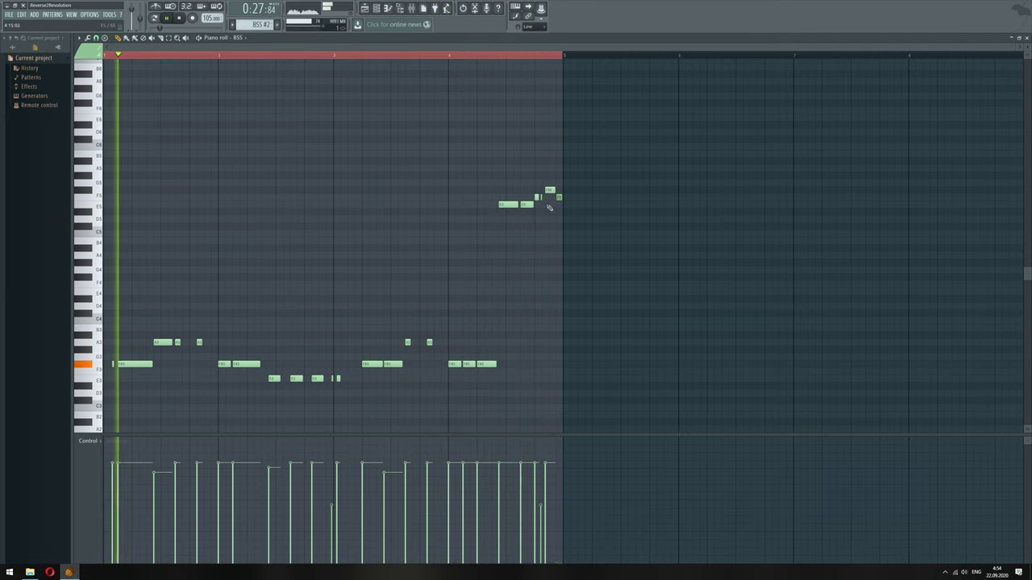
pyautogui.moveTo(159, 346); pyautogui.dragTo(209, 333)
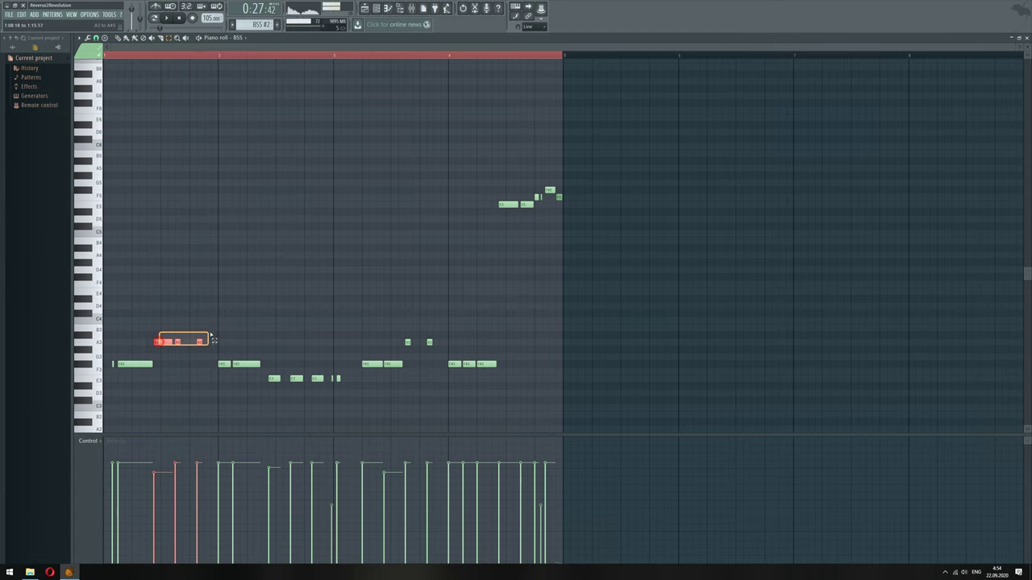
pyautogui.hotkey('shift', 'Down')
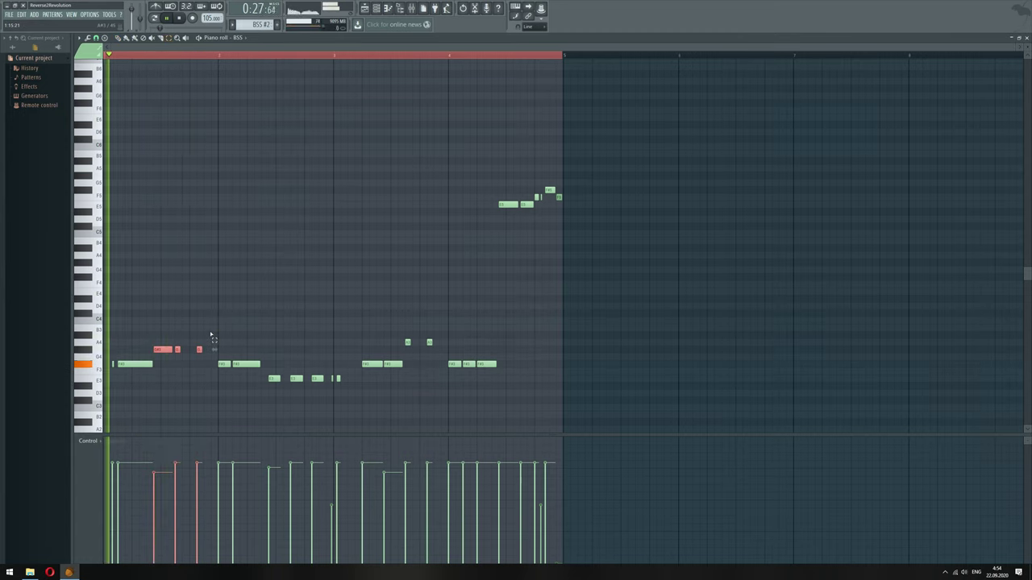
pyautogui.hotkey('shift', 'Down')
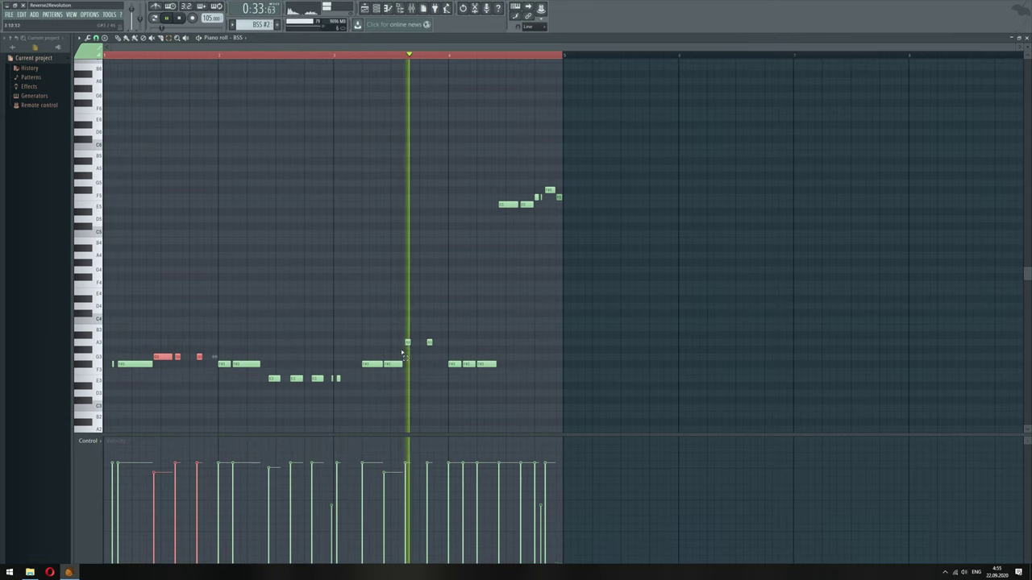
# Select the three F#3 notes at the start of bar 4 and raise them three semitones to A3
pyautogui.moveTo(402, 344); pyautogui.dragTo(445, 352)
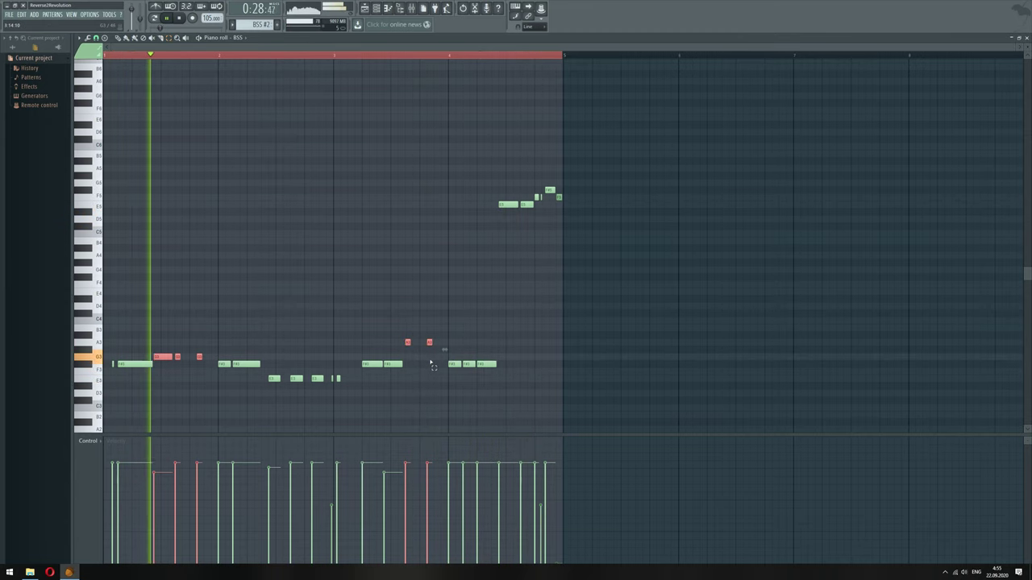
pyautogui.moveTo(441, 353); pyautogui.dragTo(506, 363)
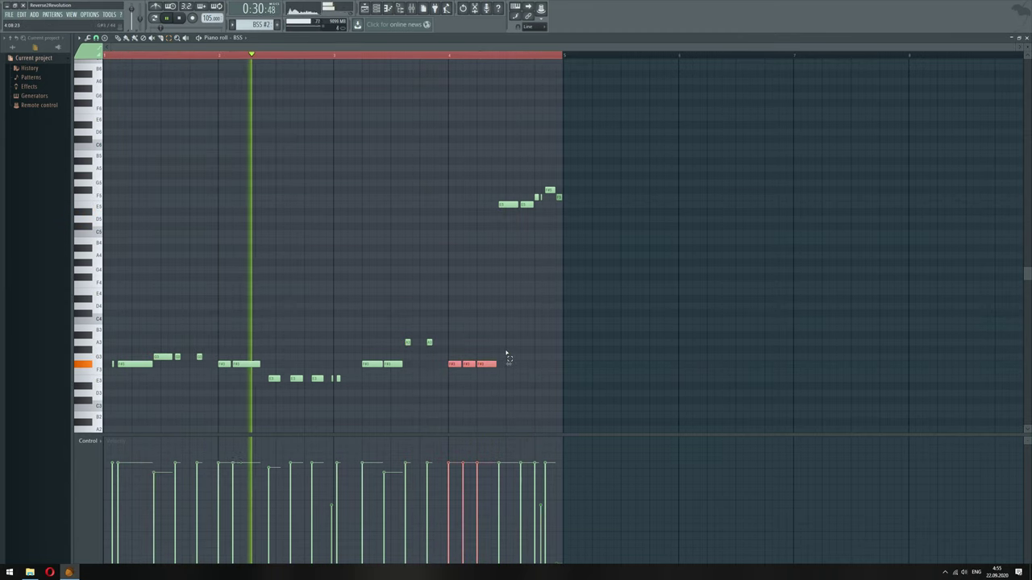
pyautogui.hotkey('shift', 'Up')
pyautogui.hotkey('shift', 'Up')
pyautogui.hotkey('shift', 'Up')
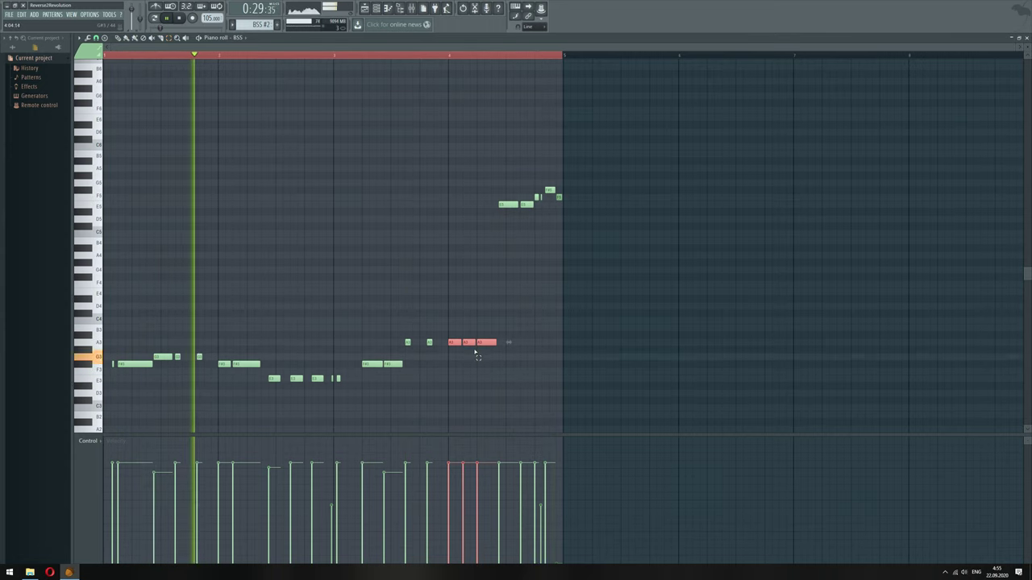
# Try a rising figure at the start of bar 4 by raising the second note to A#3 and the third to B3
pyautogui.click(470, 345)
pyautogui.hotkey('shift', 'Up')
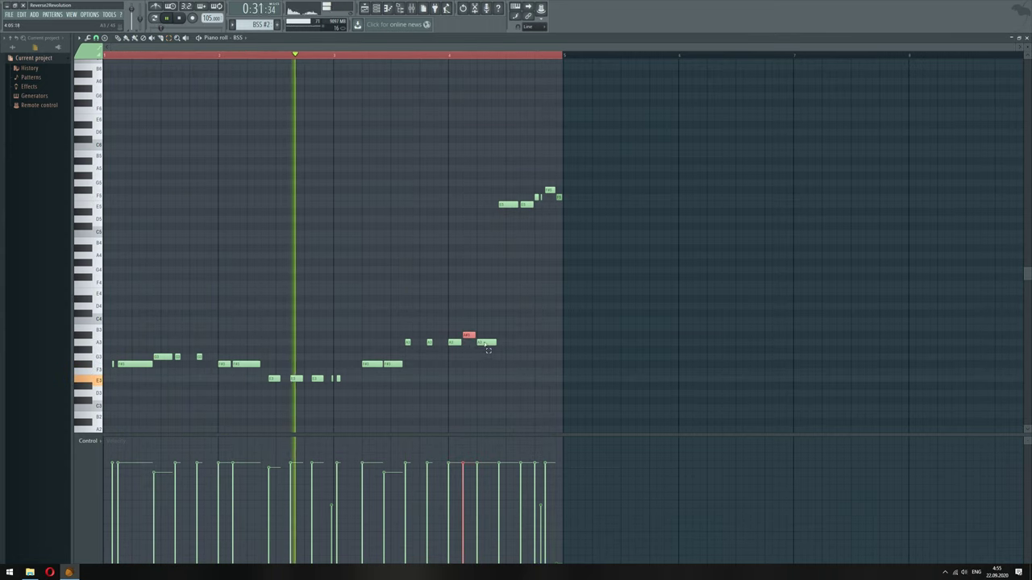
pyautogui.click(487, 345)
pyautogui.hotkey('shift', 'Up')
pyautogui.hotkey('shift', 'Up')
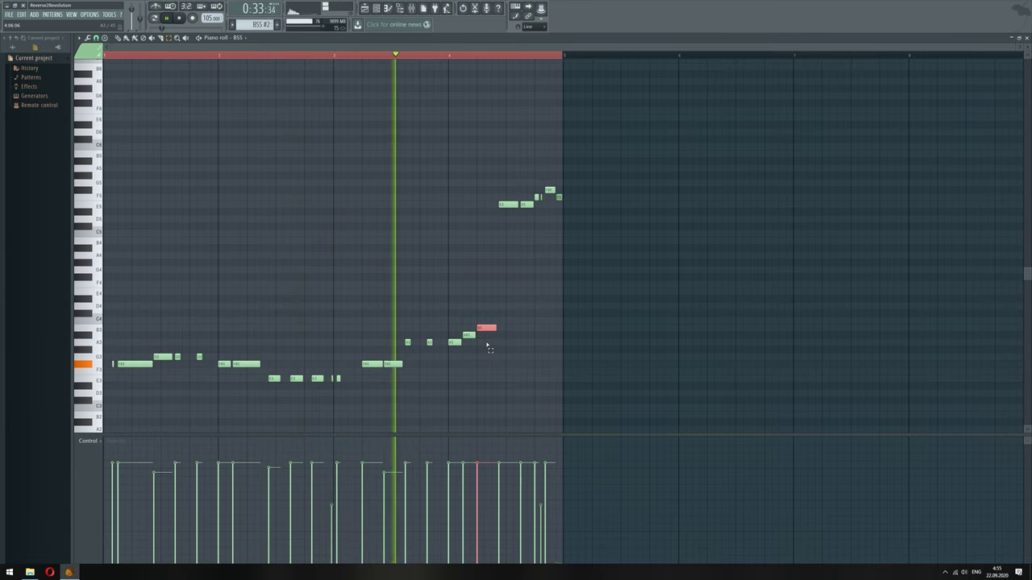
pyautogui.hotkey('shift', 'Up')
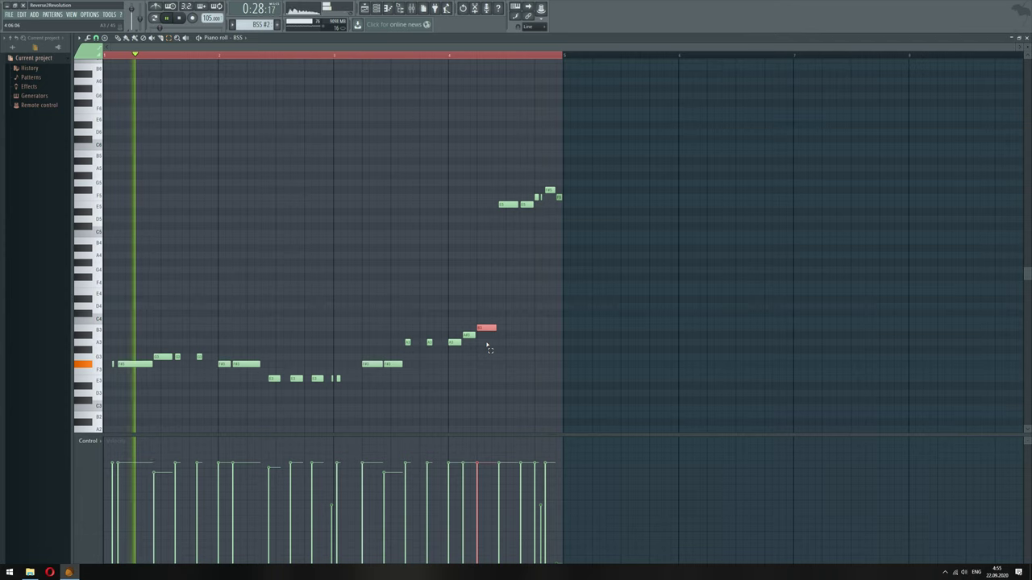
# Bring the three opening notes of bar 4 down to G3 and slightly shorten the third one
pyautogui.moveTo(462, 346); pyautogui.dragTo(502, 336)
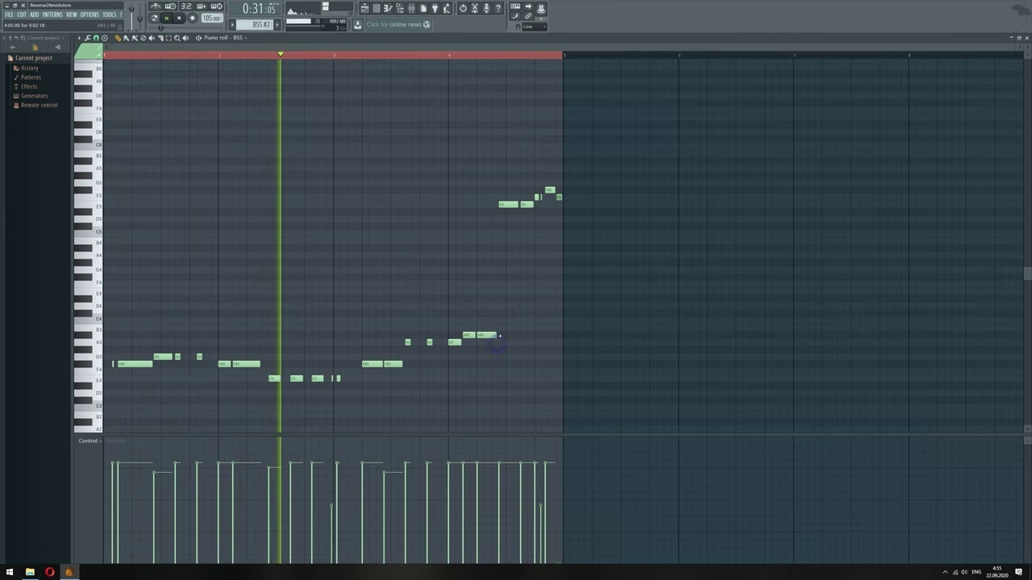
pyautogui.click(495, 336)
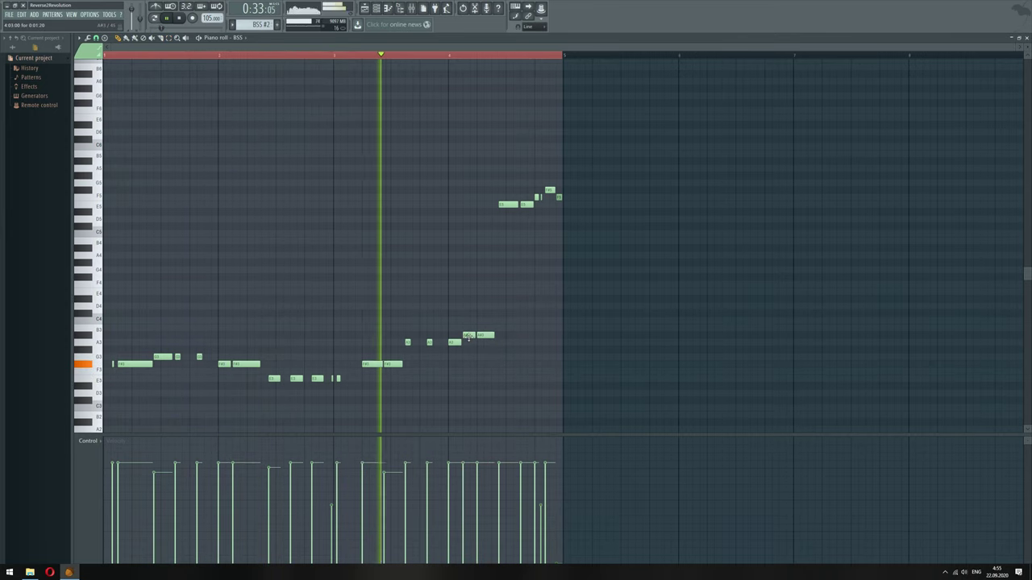
pyautogui.moveTo(468, 337); pyautogui.dragTo(474, 349)
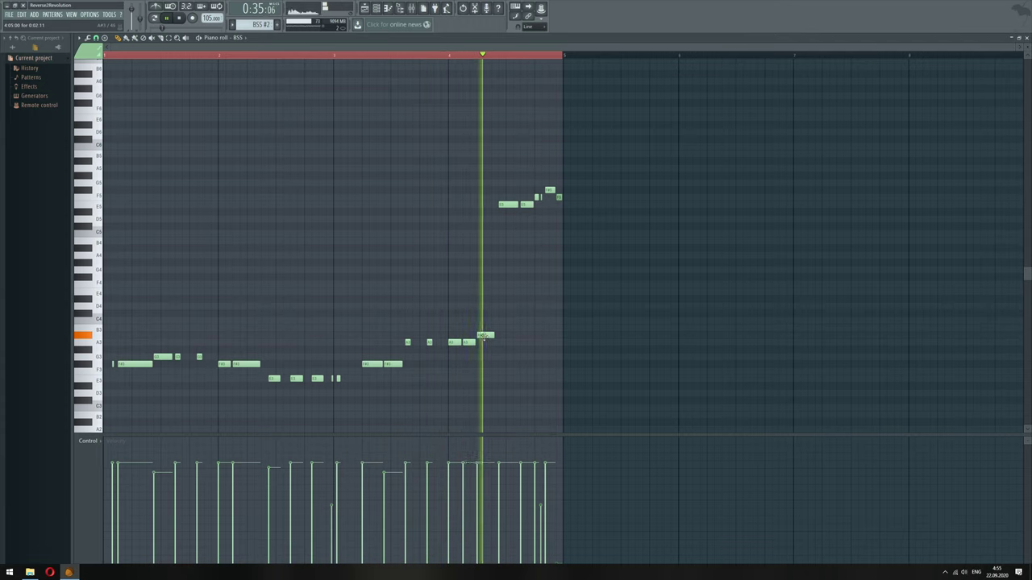
pyautogui.moveTo(483, 335); pyautogui.dragTo(484, 343)
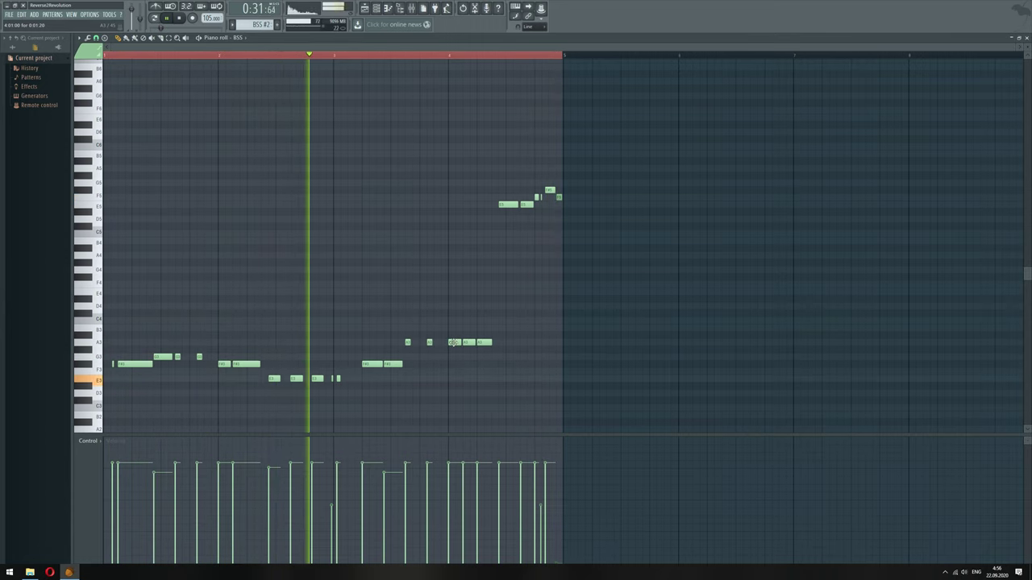
pyautogui.moveTo(453, 350); pyautogui.dragTo(482, 359)
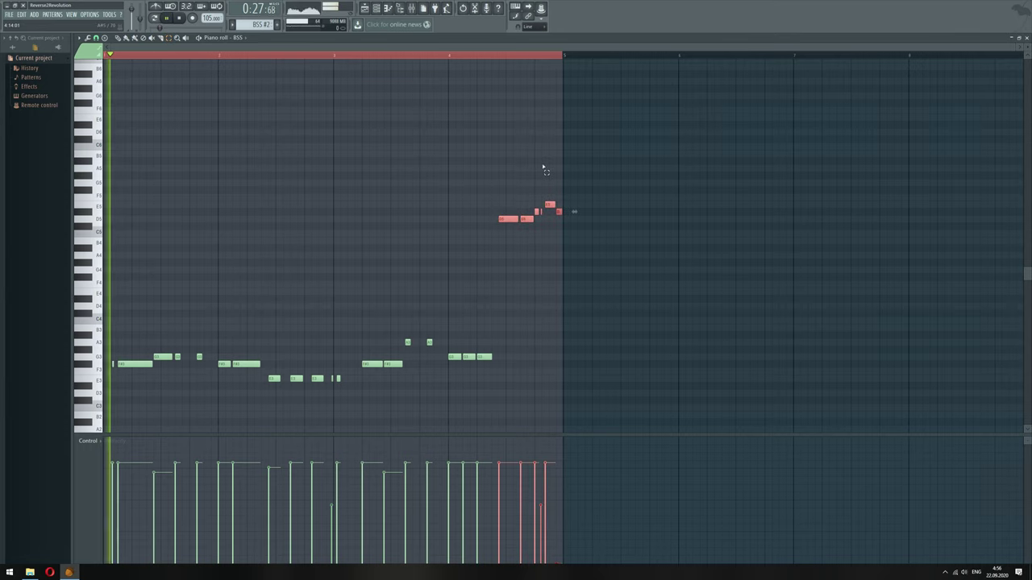
# Lower the selected closing run of bar 4 until it starts on C5, playing bar 4 to check each transposition
pyautogui.click(448, 55)
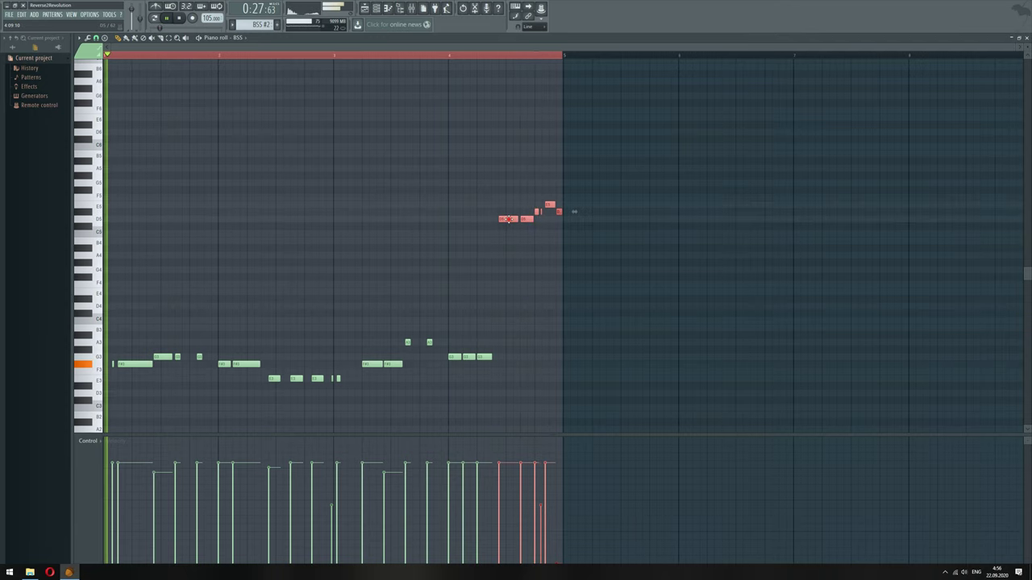
pyautogui.moveTo(506, 218); pyautogui.dragTo(506, 226)
pyautogui.click(453, 56)
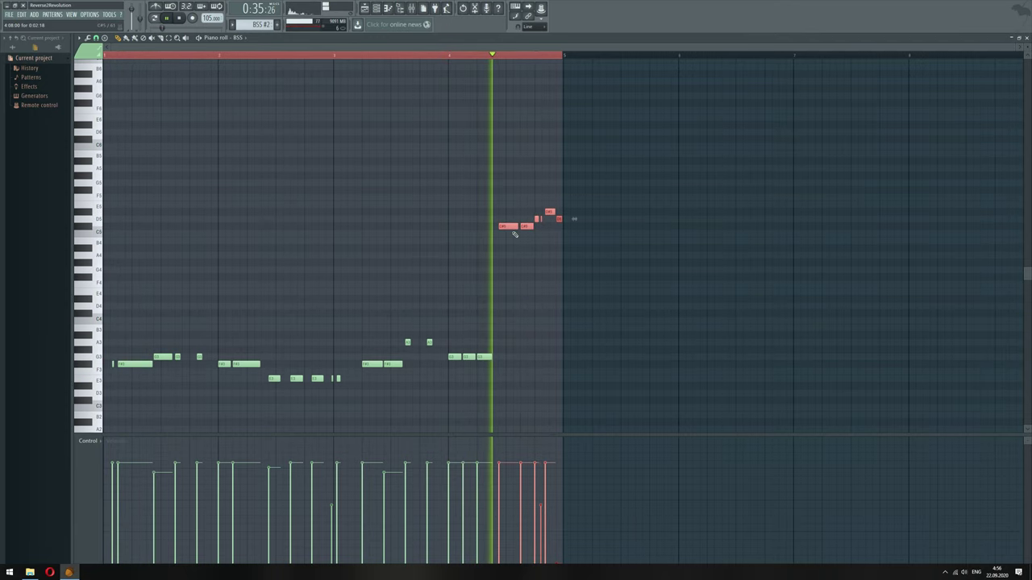
pyautogui.press('Down')
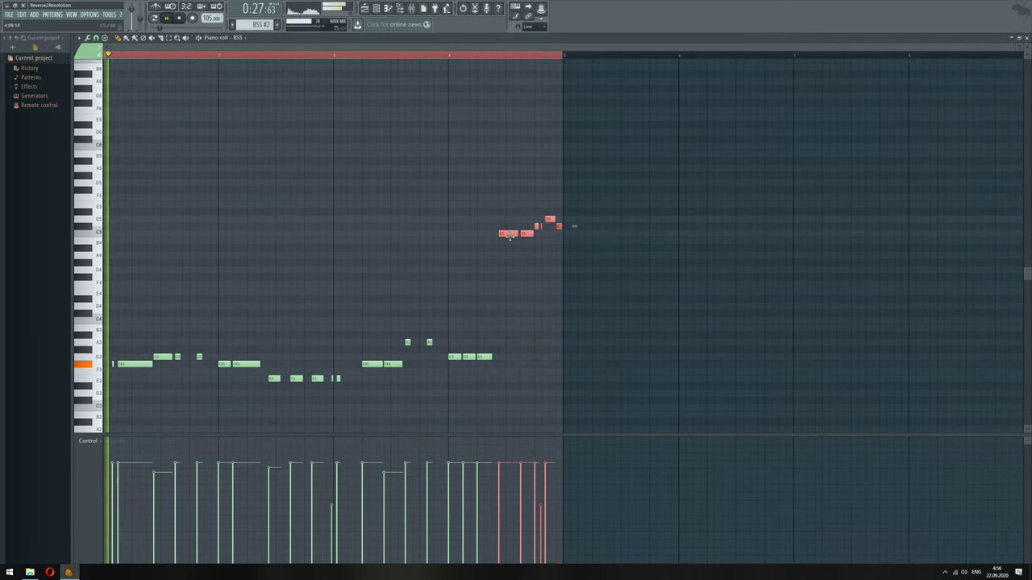
pyautogui.click(452, 56)
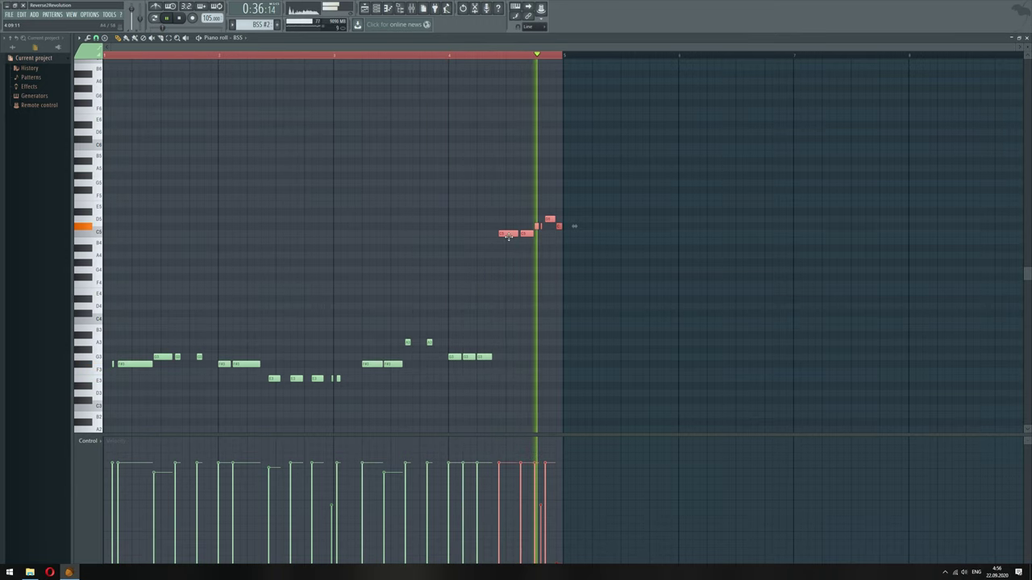
# Lower the closing run another three semitones so that it starts on A4, and play bar 4 again
pyautogui.press('Down')
pyautogui.press('Down')
pyautogui.click(457, 57)
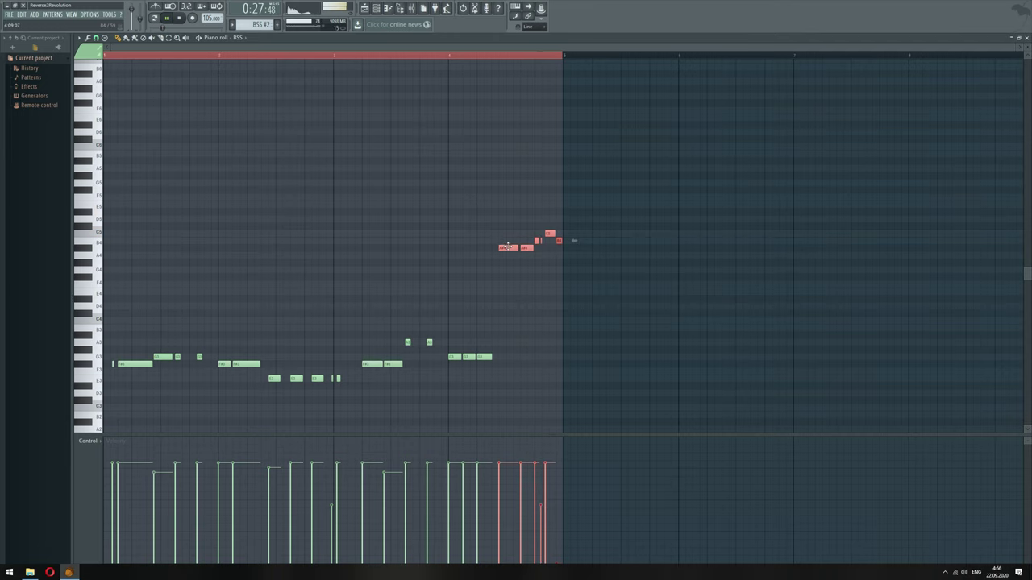
pyautogui.press('Down')
pyautogui.click(453, 57)
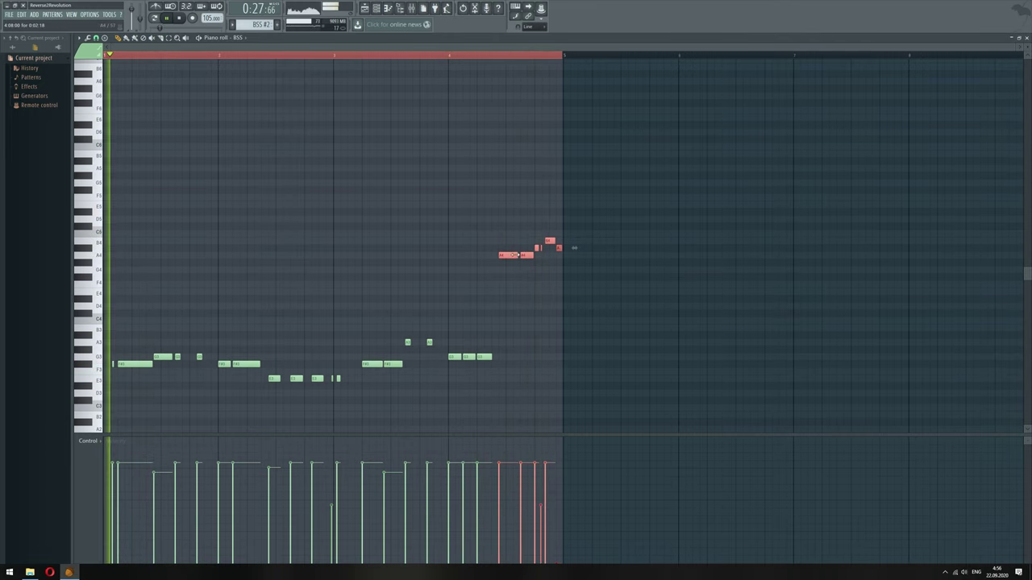
# Lower the closing run three more semitones so that it starts on F#4, listening to bar 4 after each move
pyautogui.moveTo(510, 255); pyautogui.dragTo(509, 270)
pyautogui.click(488, 55)
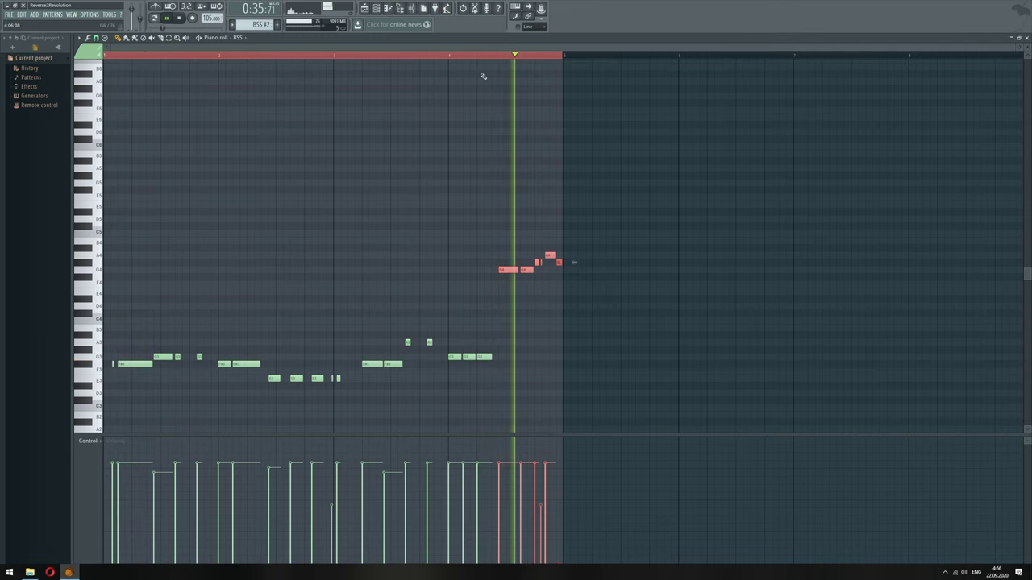
pyautogui.click(451, 56)
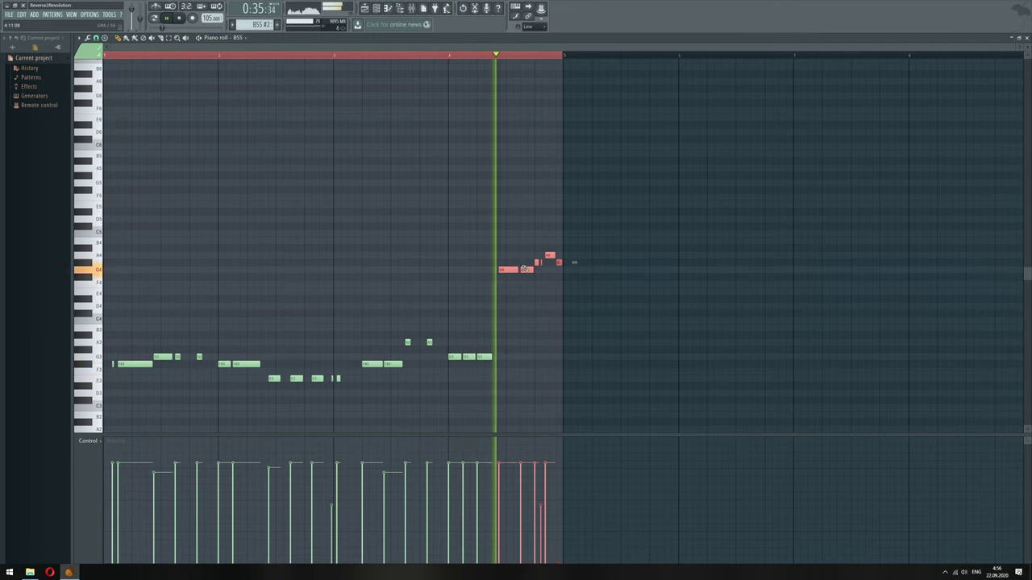
pyautogui.moveTo(508, 269); pyautogui.dragTo(508, 276)
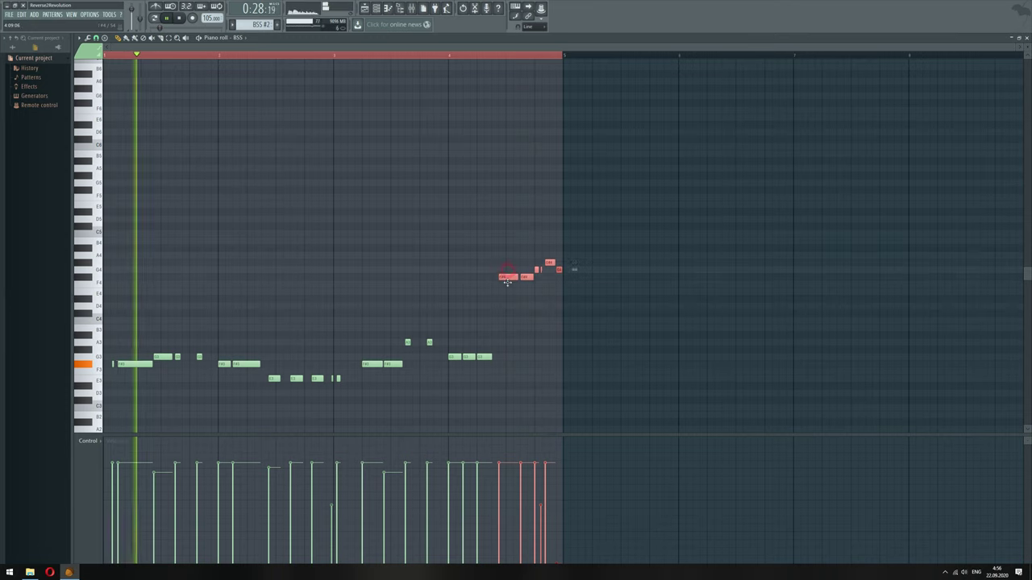
pyautogui.click(491, 55)
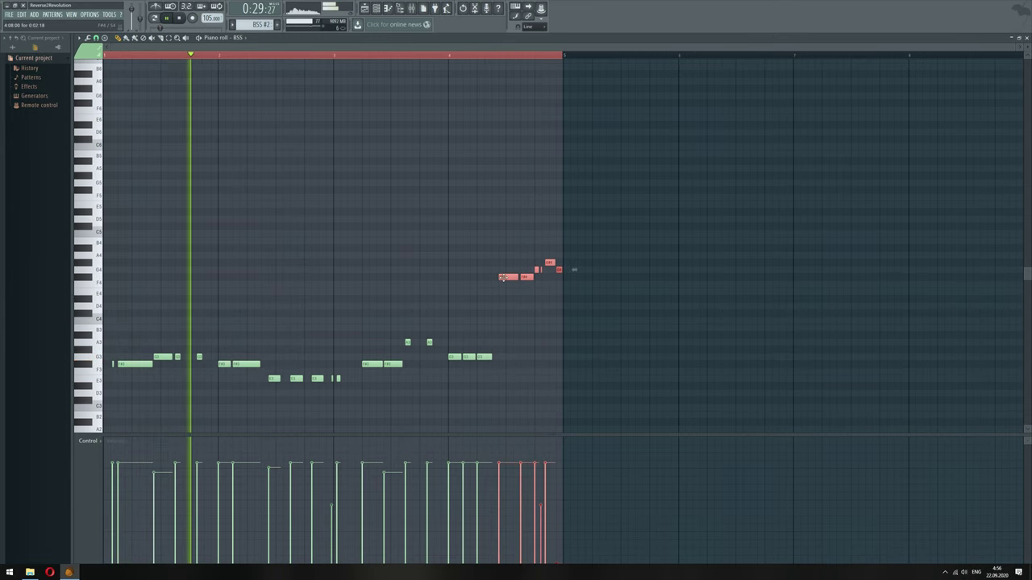
# Deselect the closing run and lower the two short A3 notes near the end of bar 3 to G3
pyautogui.hotkey('ctrl', 'd')
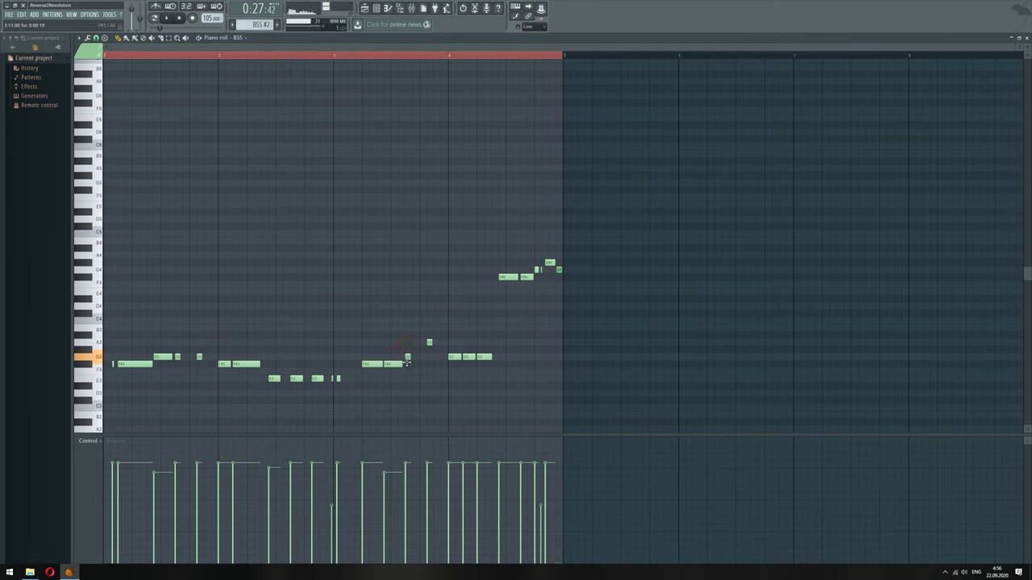
pyautogui.rightClick(431, 342)
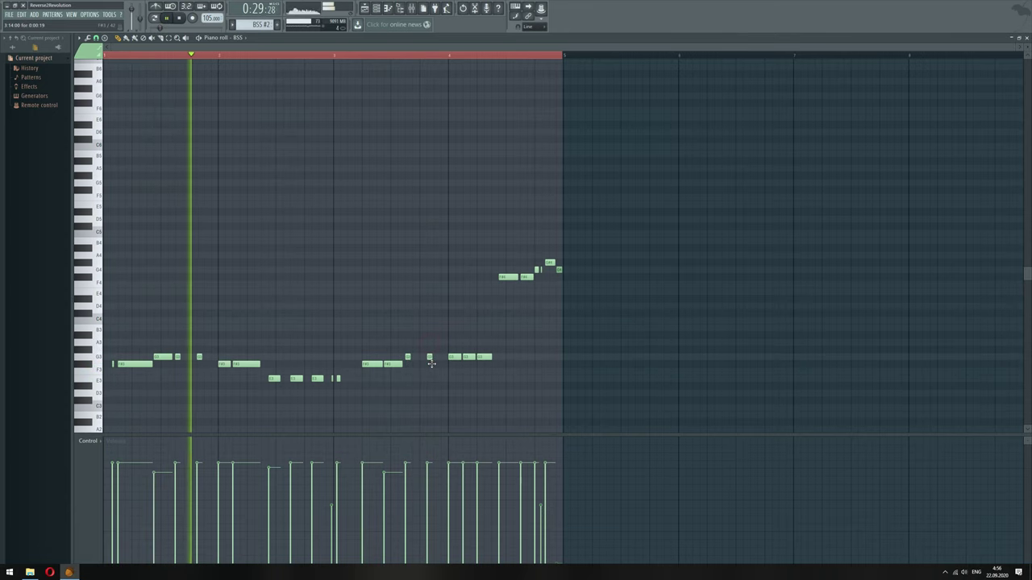
pyautogui.moveTo(445, 352); pyautogui.dragTo(504, 362)
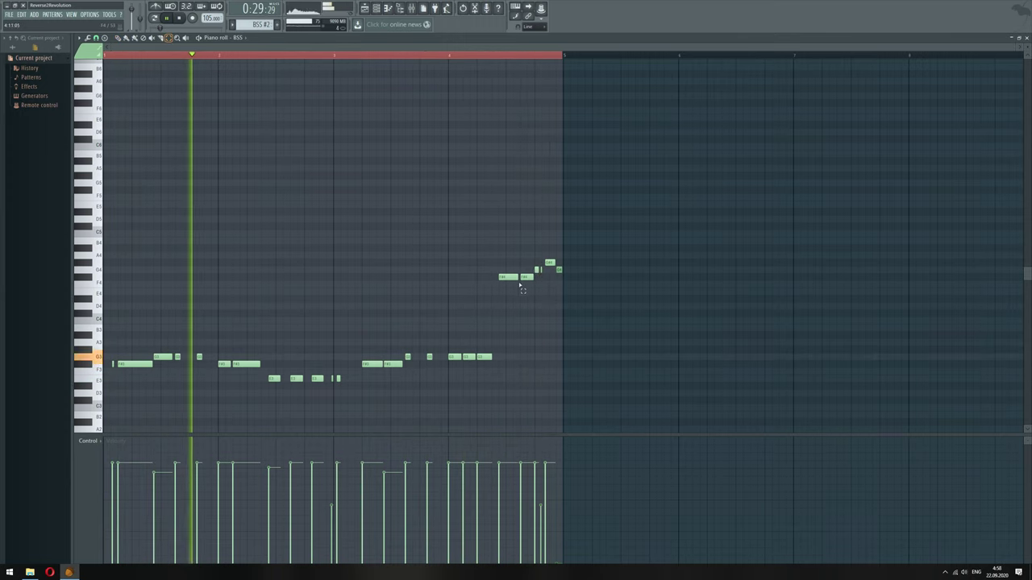
pyautogui.moveTo(500, 347); pyautogui.dragTo(457, 372)
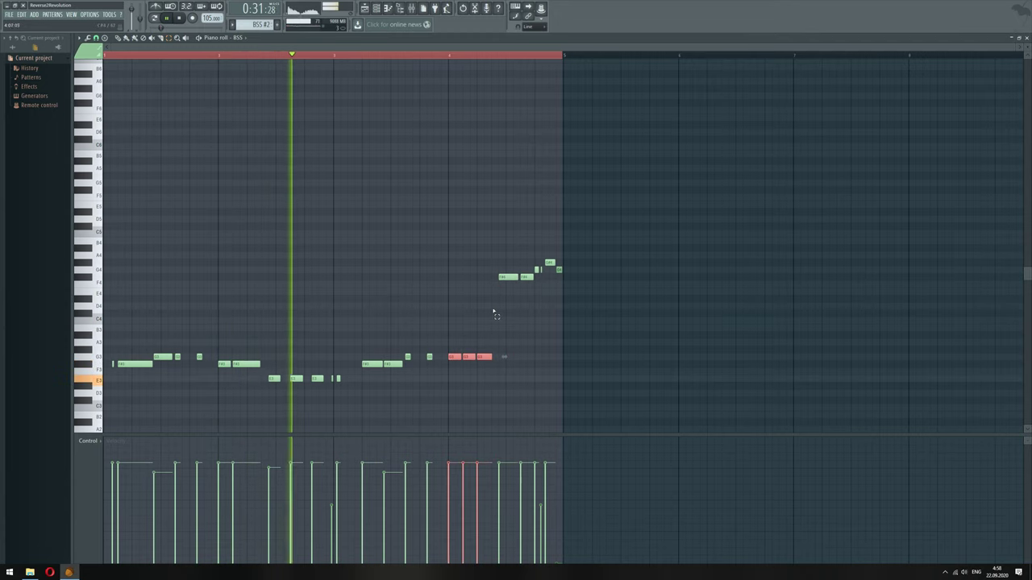
pyautogui.moveTo(493, 271); pyautogui.dragTo(529, 284)
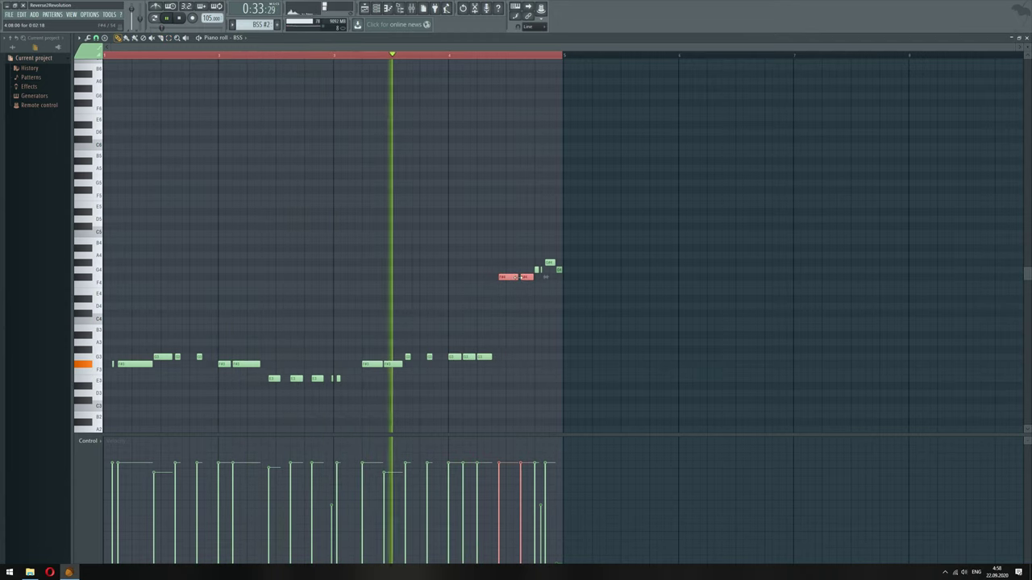
pyautogui.keyDown('ctrl'); pyautogui.click(520, 296); pyautogui.keyUp('ctrl')
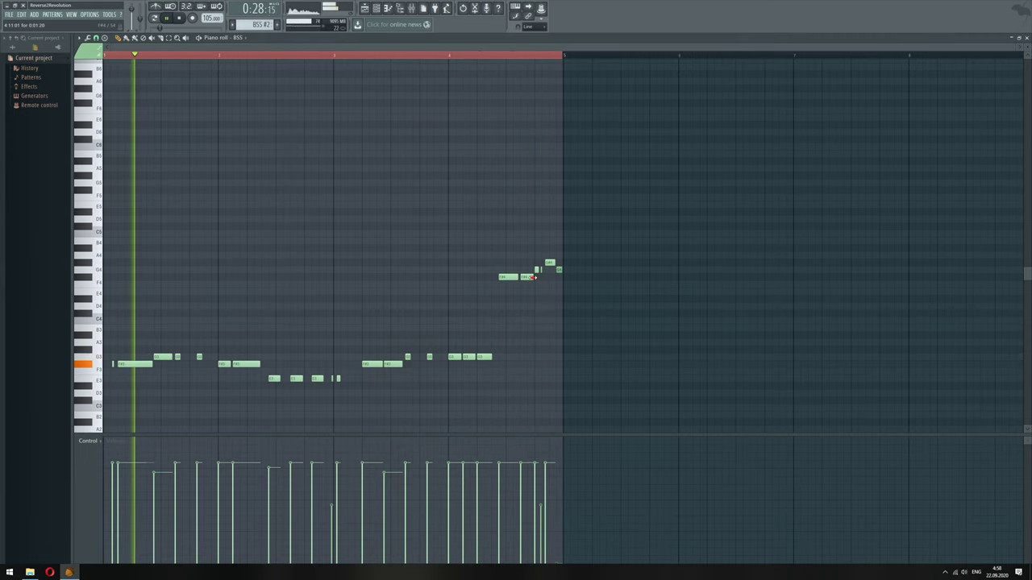
# Try replacing the second F#4 note and the G#4 note of the closing run with pairs of short notes
pyautogui.moveTo(532, 277); pyautogui.dragTo(524, 278)
pyautogui.click(524, 278)
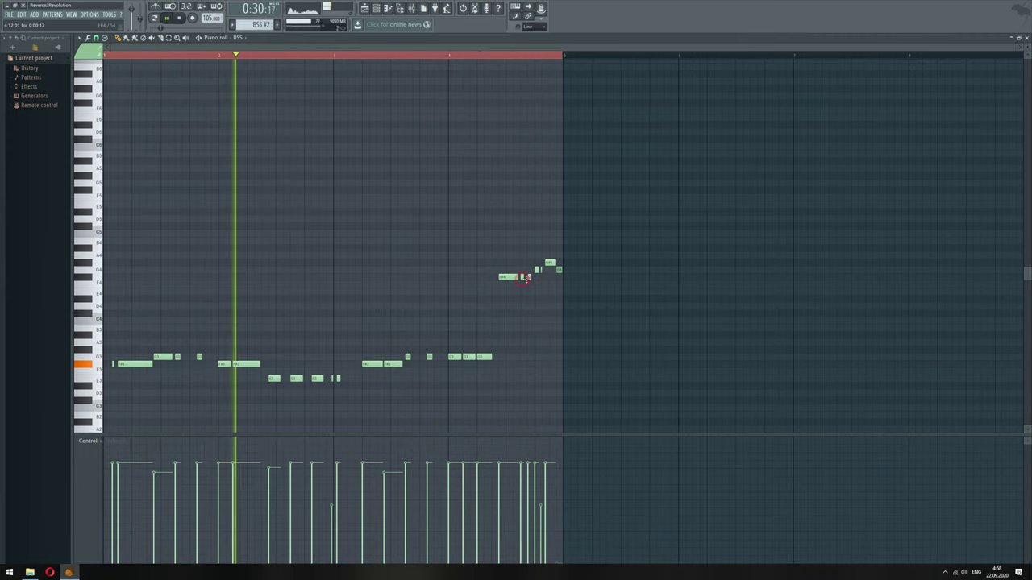
pyautogui.rightClick(548, 263)
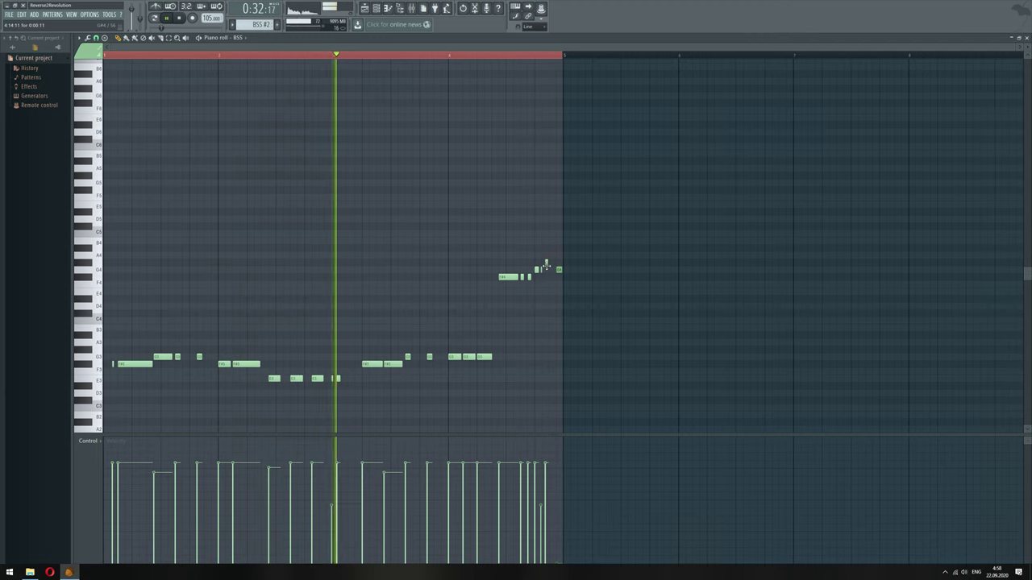
pyautogui.moveTo(553, 263); pyautogui.dragTo(552, 262)
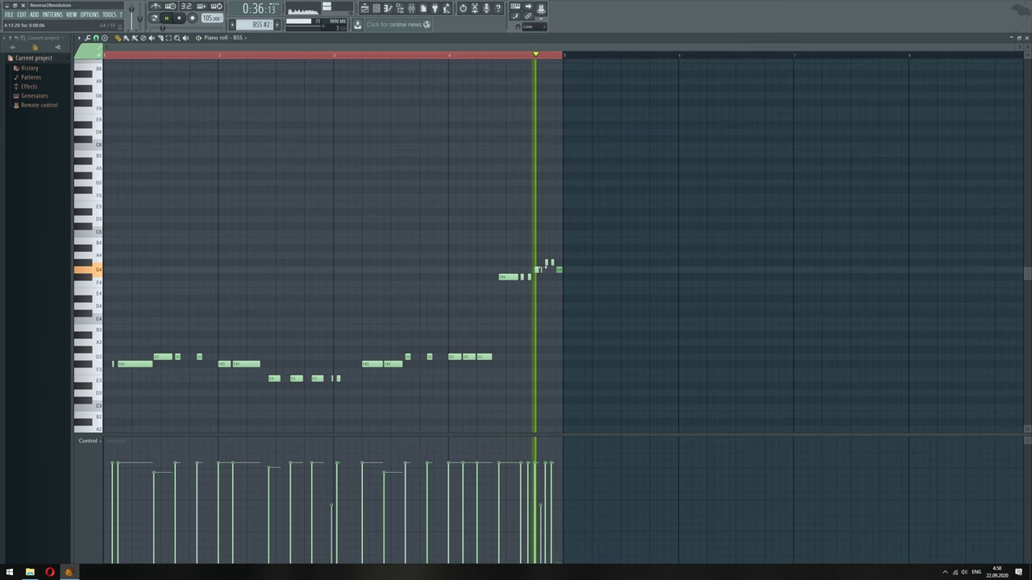
# Undo the shortening and duplication of the F#4 and G#4 notes in the closing run
pyautogui.hotkey('ctrl', 'alt', 'z')
pyautogui.hotkey('ctrl', 'alt', 'z')
pyautogui.hotkey('ctrl', 'alt', 'z')
pyautogui.hotkey('ctrl', 'alt', 'z')
pyautogui.hotkey('ctrl', 'alt', 'z')
pyautogui.hotkey('ctrl', 'alt', 'z')
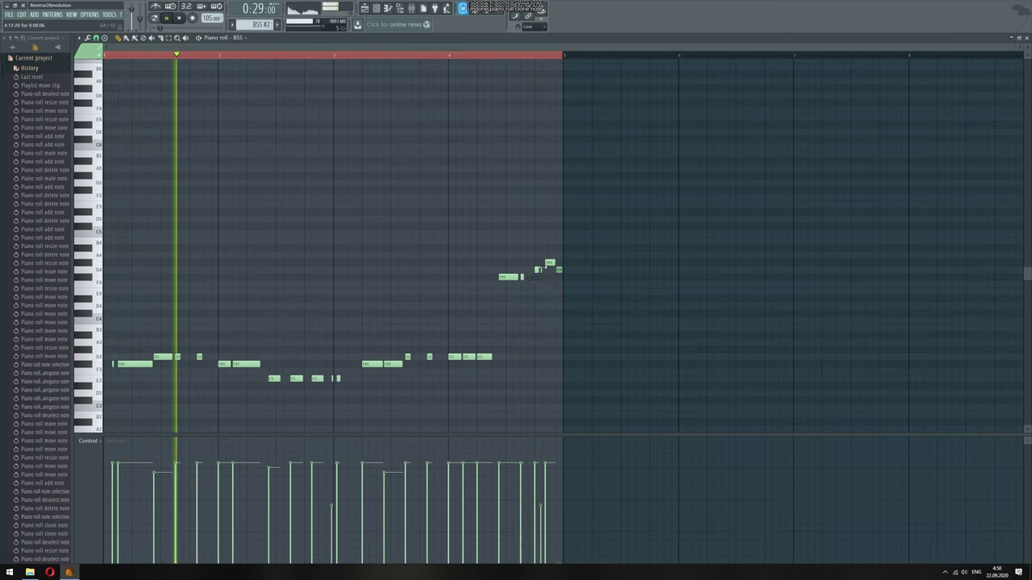
# Try the closing run one octave higher, put it back an octave lower, and close the piano roll
pyautogui.keyDown('ctrl'); pyautogui.click(544, 331); pyautogui.keyUp('ctrl')
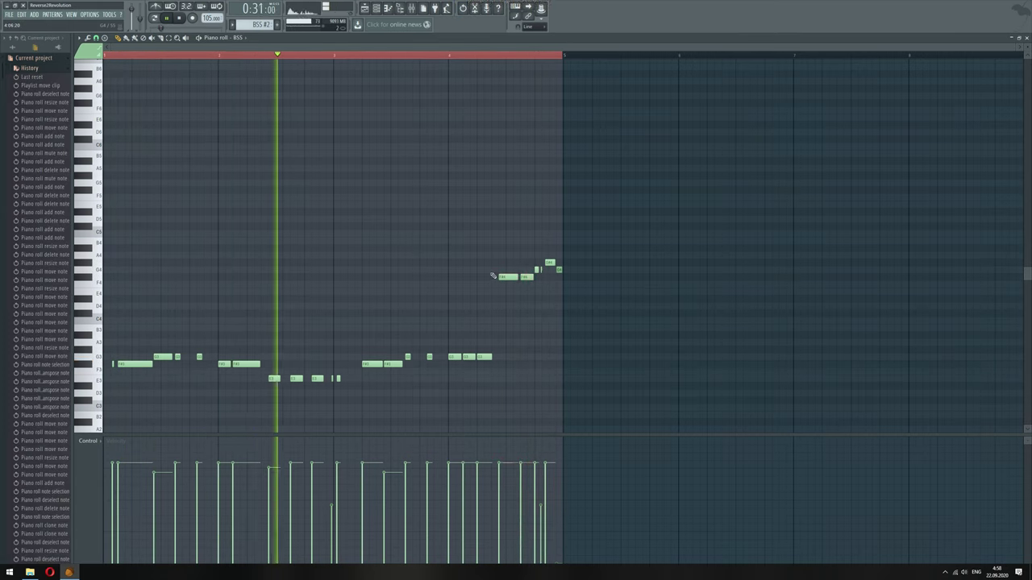
pyautogui.moveTo(485, 268); pyautogui.dragTo(581, 287)
pyautogui.keyDown('ctrl'); pyautogui.click(620, 233); pyautogui.keyUp('ctrl')
pyautogui.moveTo(620, 231); pyautogui.dragTo(465, 294)
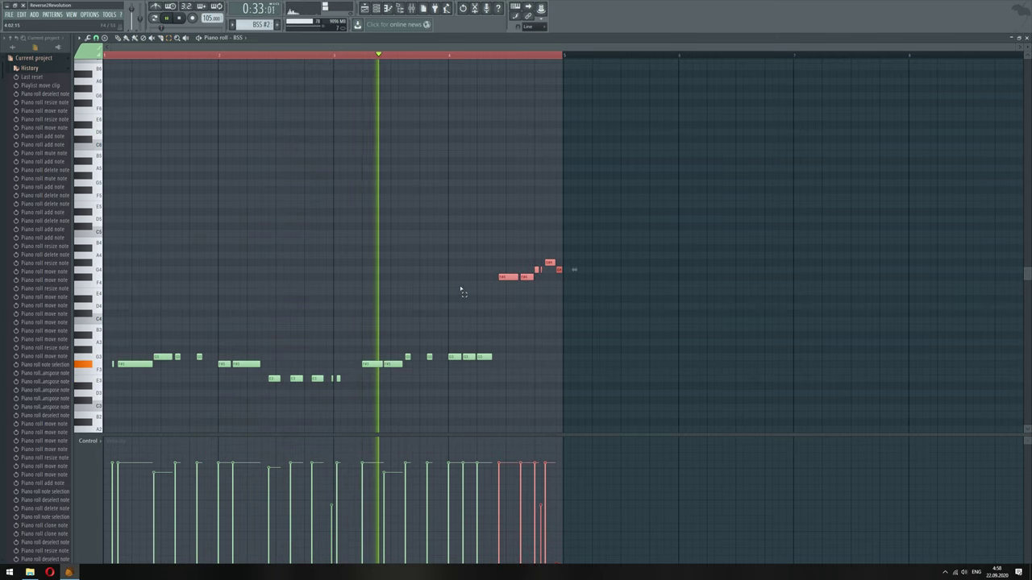
pyautogui.hotkey('ctrl', 'Up')
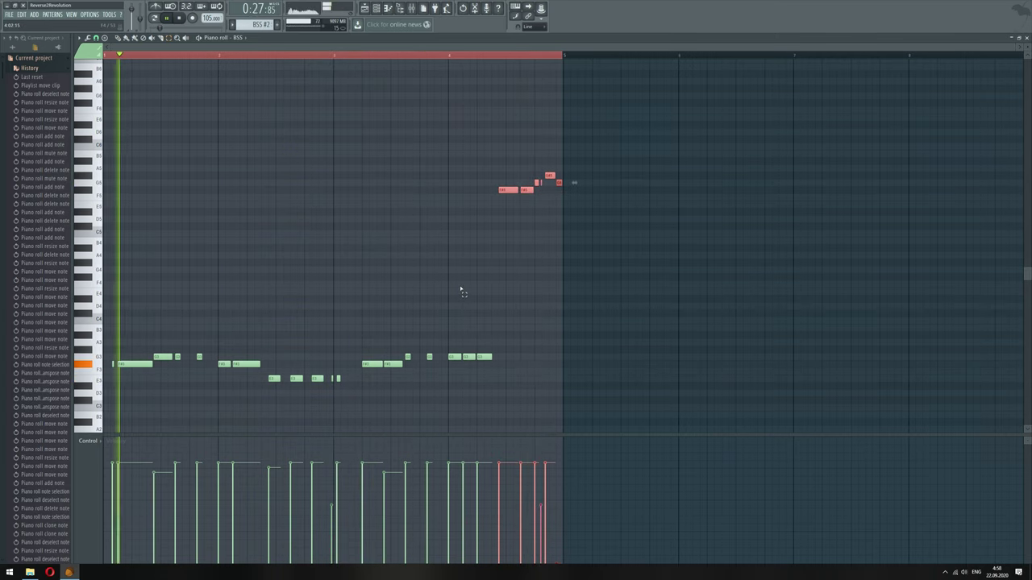
pyautogui.hotkey('ctrl', 'Down')
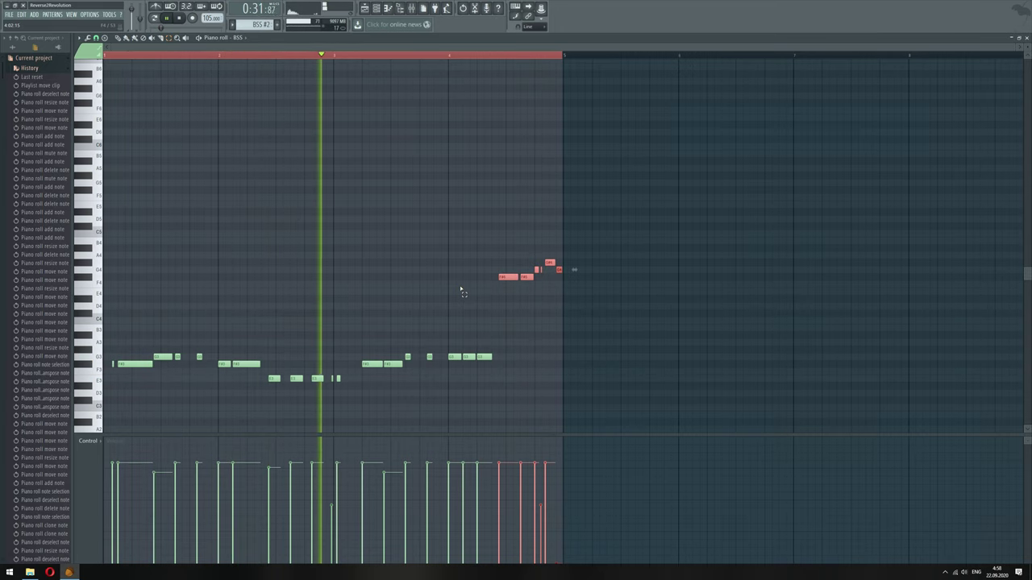
pyautogui.press('Escape')
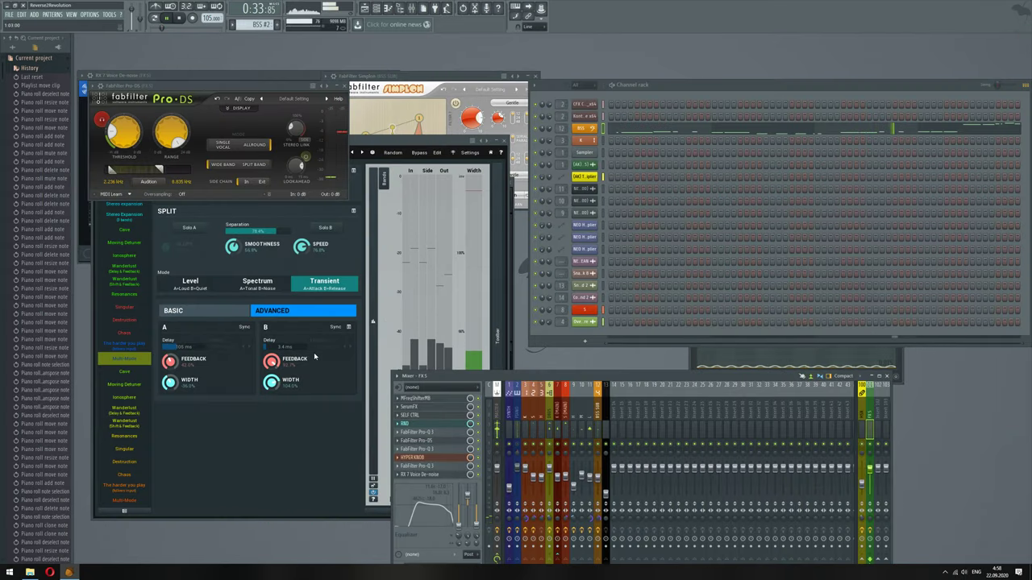
# Set feedback B to 84.3% in MFreqShifterMB and the slope of Simplon's second filter to 12 dB
pyautogui.click(269, 360)
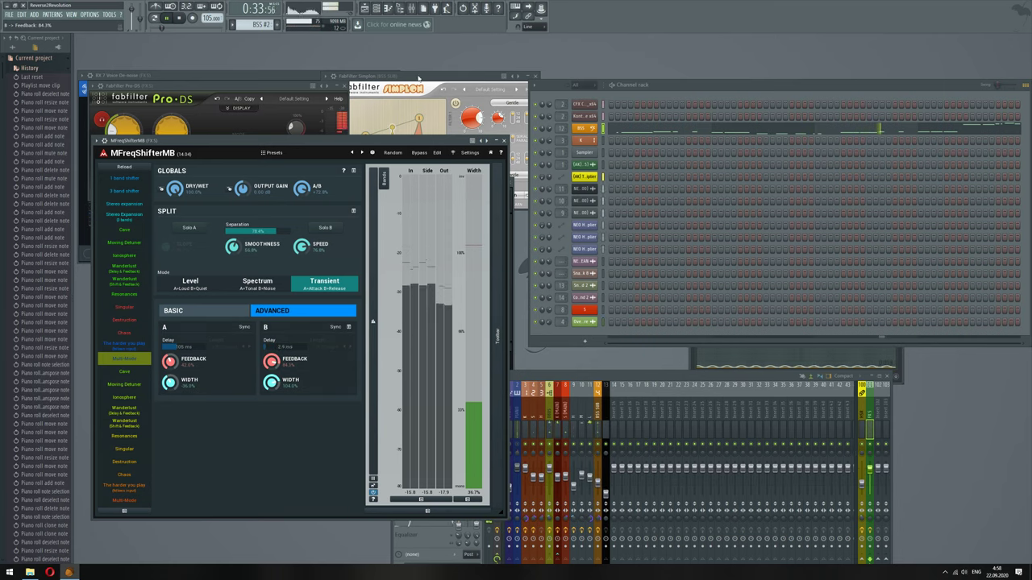
pyautogui.click(418, 78)
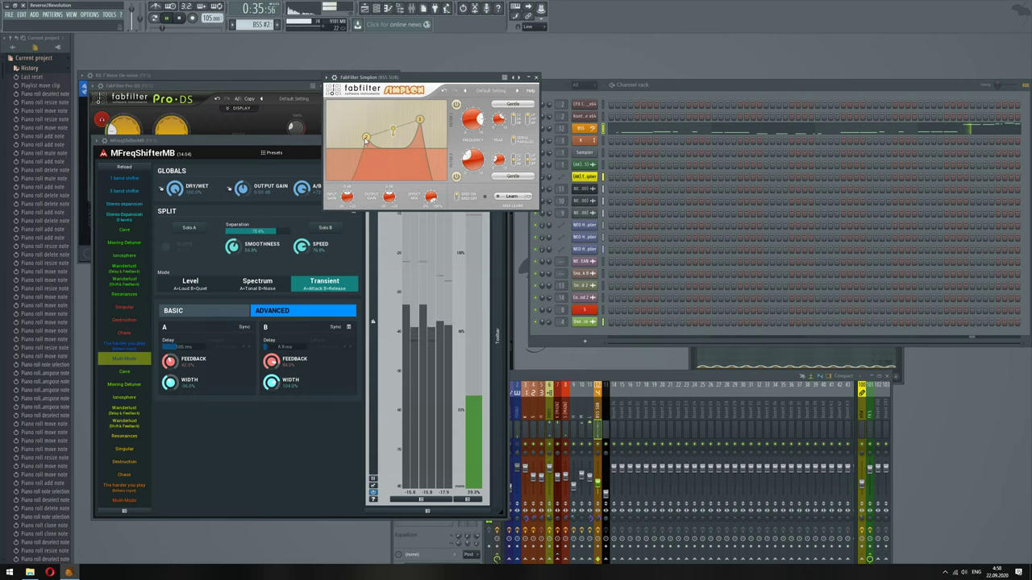
pyautogui.moveTo(430, 197); pyautogui.dragTo(428, 249)
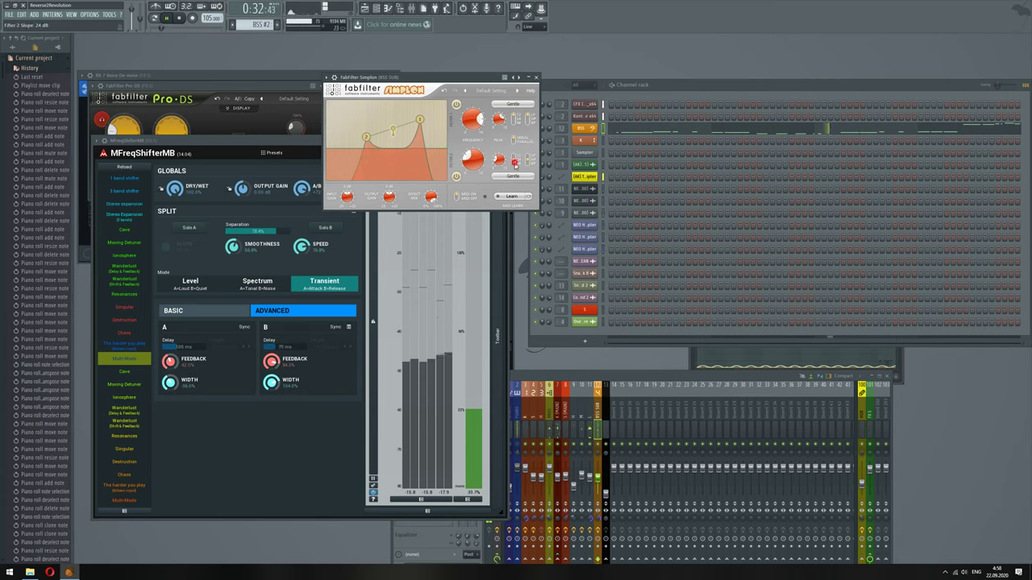
pyautogui.click(514, 160)
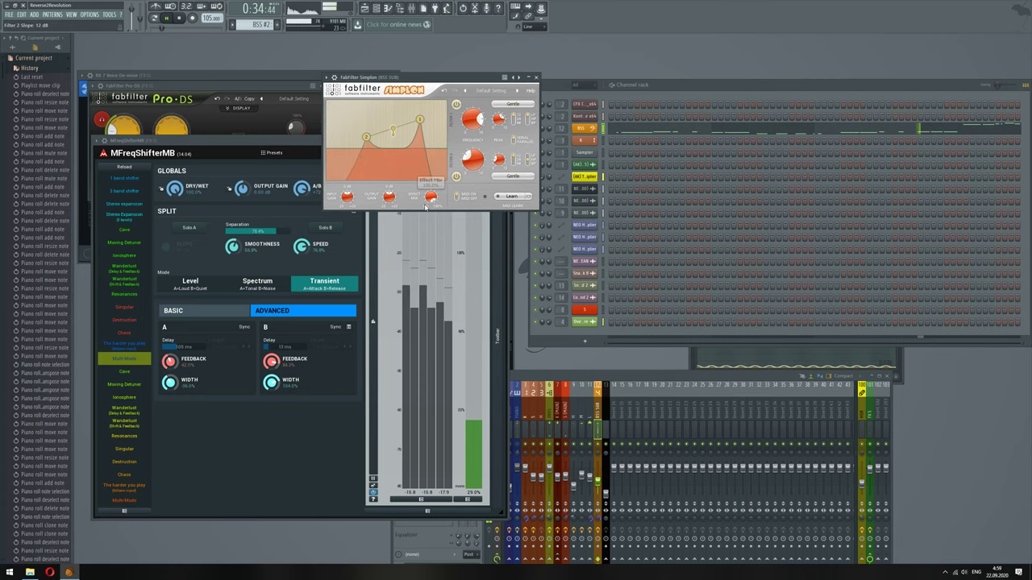
# Reduce Simplon's effect mix to about 49.5% while listening to the bass
pyautogui.moveTo(431, 196); pyautogui.dragTo(430, 273)
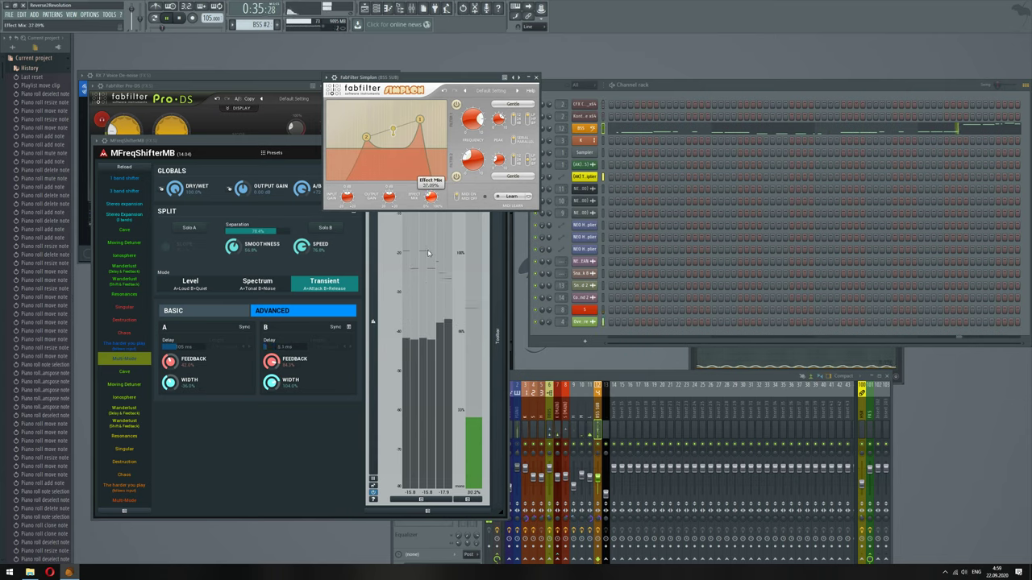
pyautogui.moveTo(429, 244); pyautogui.dragTo(428, 242)
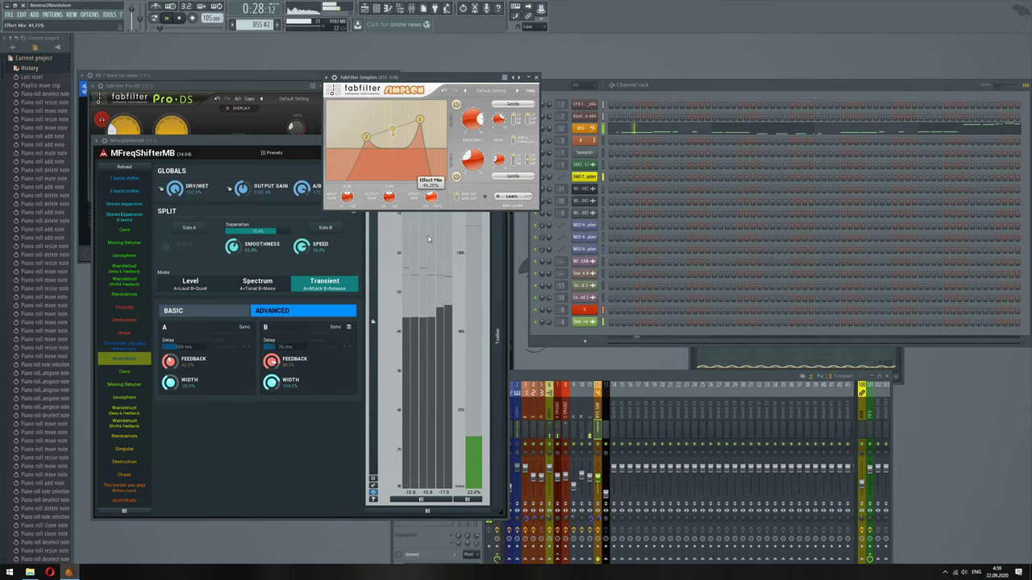
pyautogui.moveTo(390, 198); pyautogui.dragTo(432, 201)
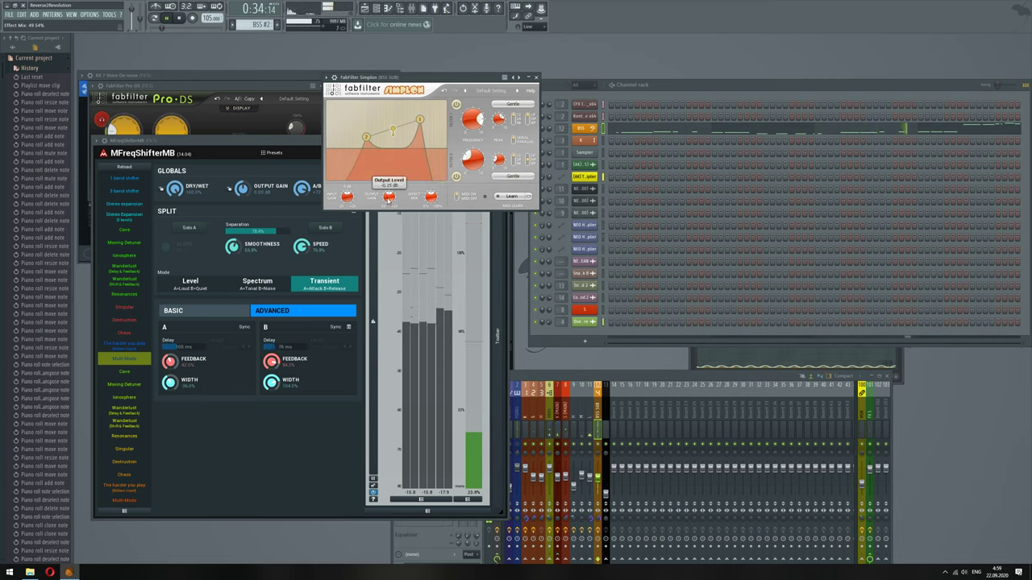
# Try boosting the second EQ band of the BSS SUB mixer track, and restore its level by pasting the 68% value
pyautogui.click(580, 378)
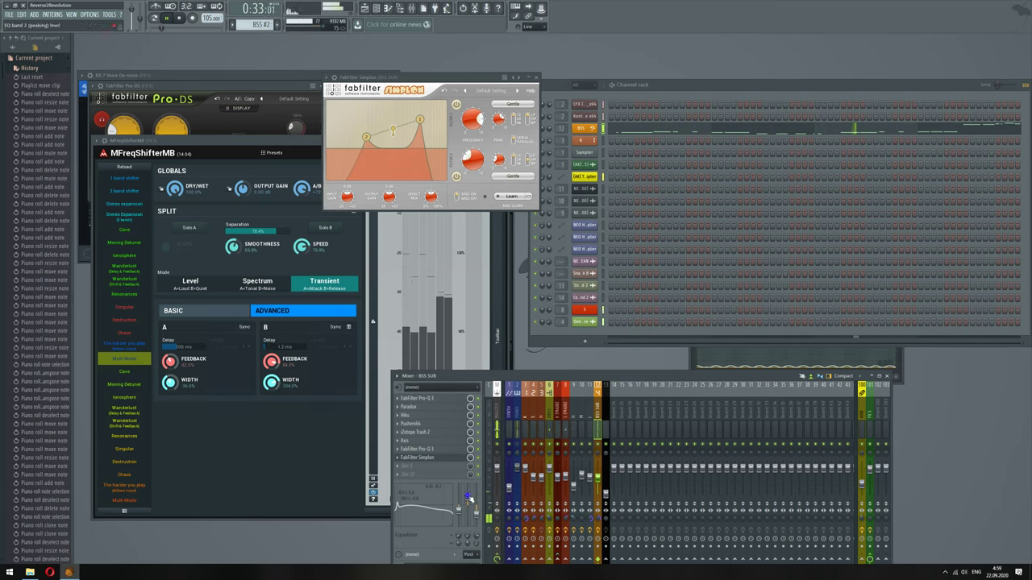
pyautogui.rightClick(467, 496)
pyautogui.click(477, 509)
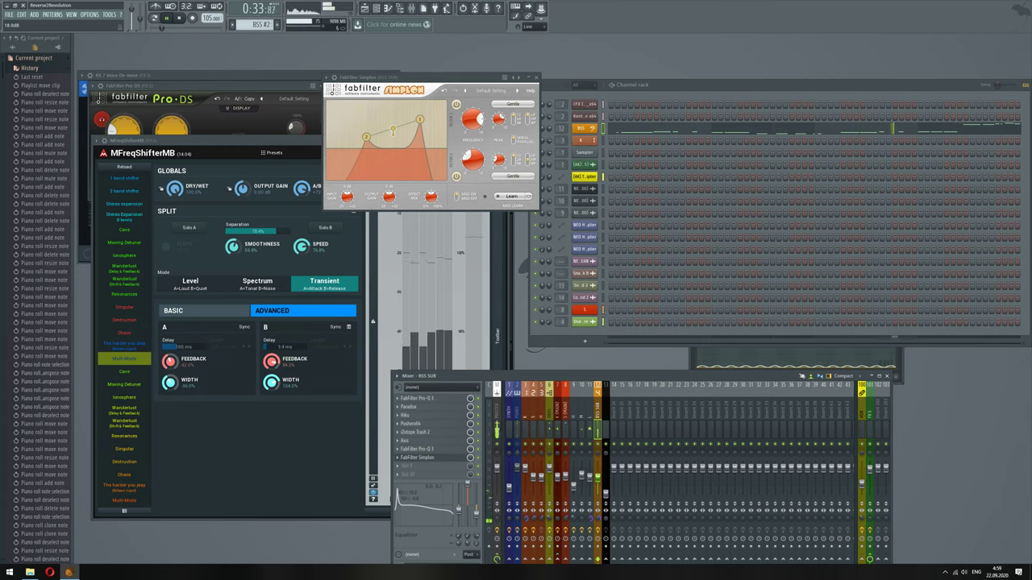
pyautogui.rightClick(469, 486)
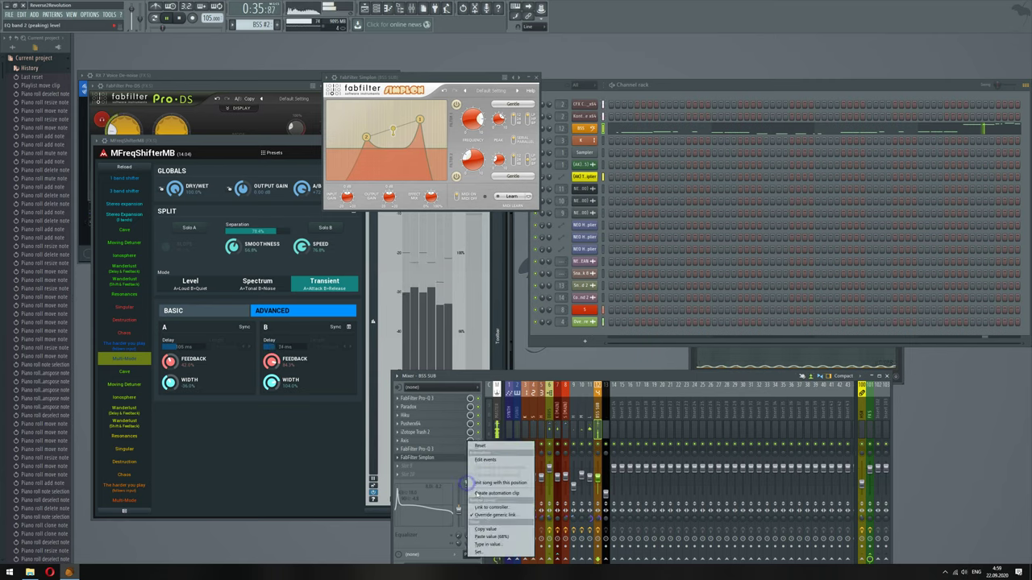
pyautogui.click(492, 538)
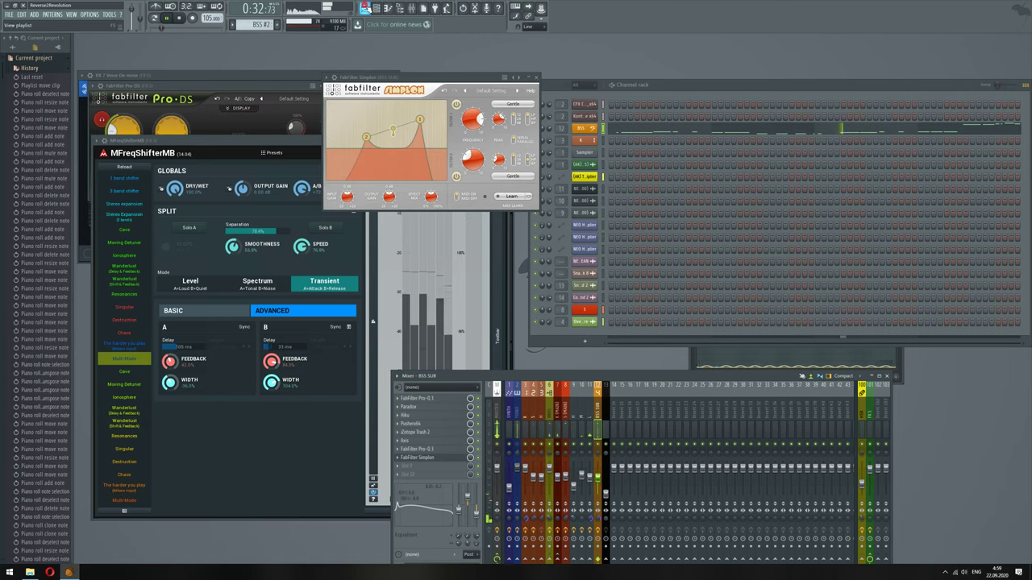
# Open the playlist and listen to the arrangement from bar 5 onward, looping the transition from bar 16 into bar 17
pyautogui.click(365, 8)
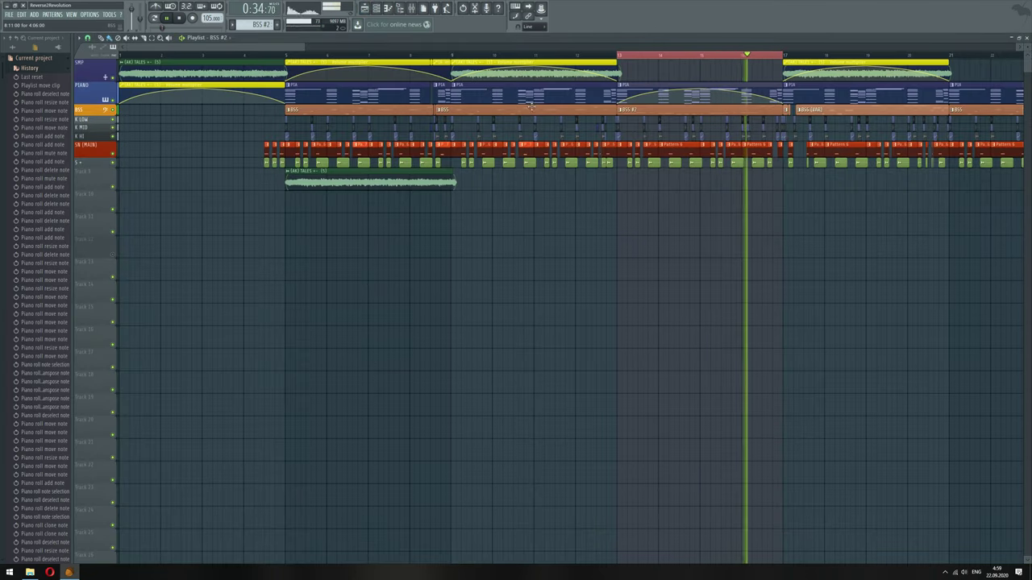
pyautogui.moveTo(605, 51); pyautogui.dragTo(781, 77)
pyautogui.rightClick(520, 258)
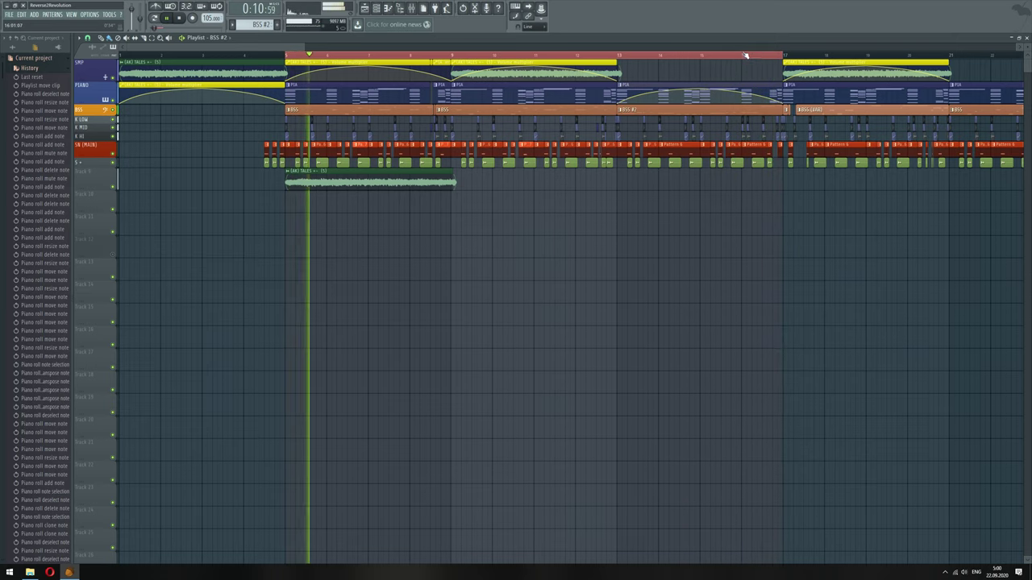
pyautogui.moveTo(742, 54); pyautogui.dragTo(813, 63)
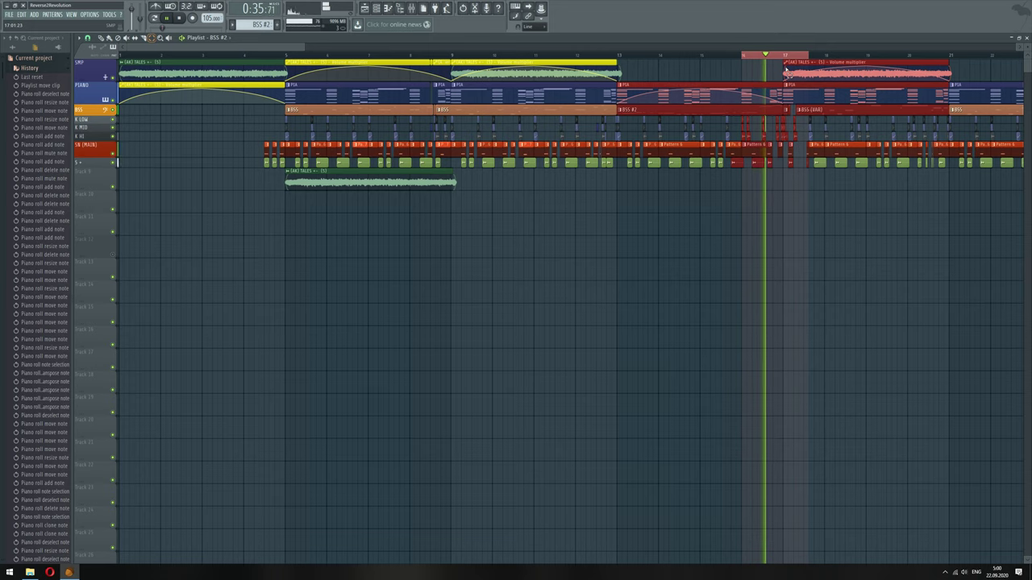
# Delete all clips on every track in bars 17 to 20 of the playlist
pyautogui.moveTo(786, 69); pyautogui.dragTo(804, 168)
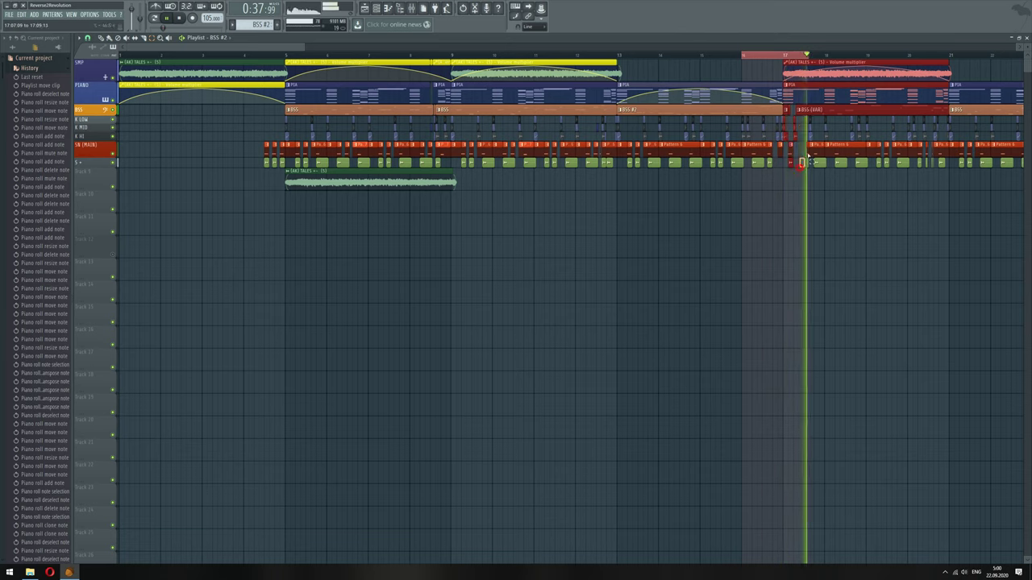
pyautogui.moveTo(808, 156); pyautogui.dragTo(952, 133)
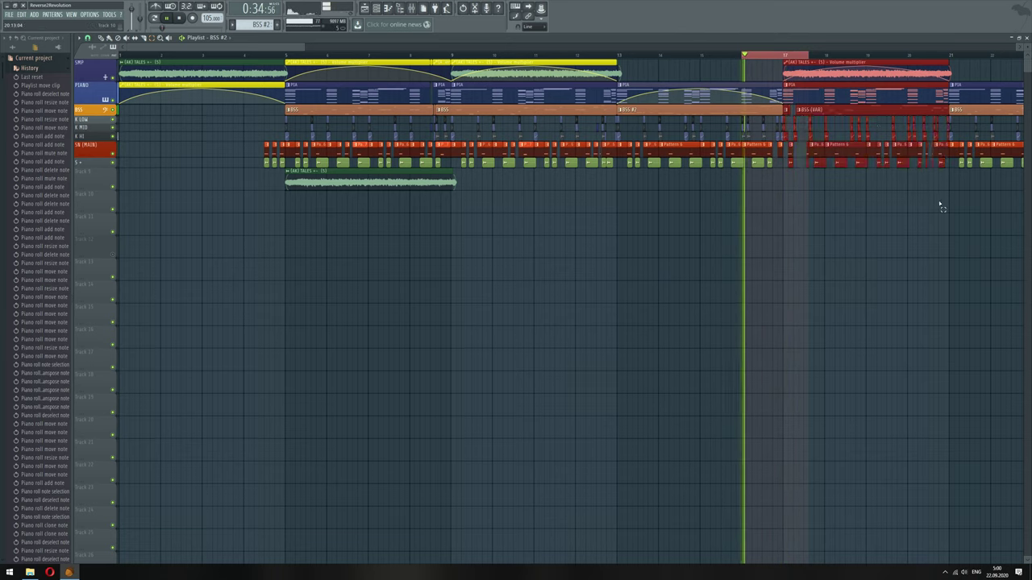
pyautogui.press('Delete')
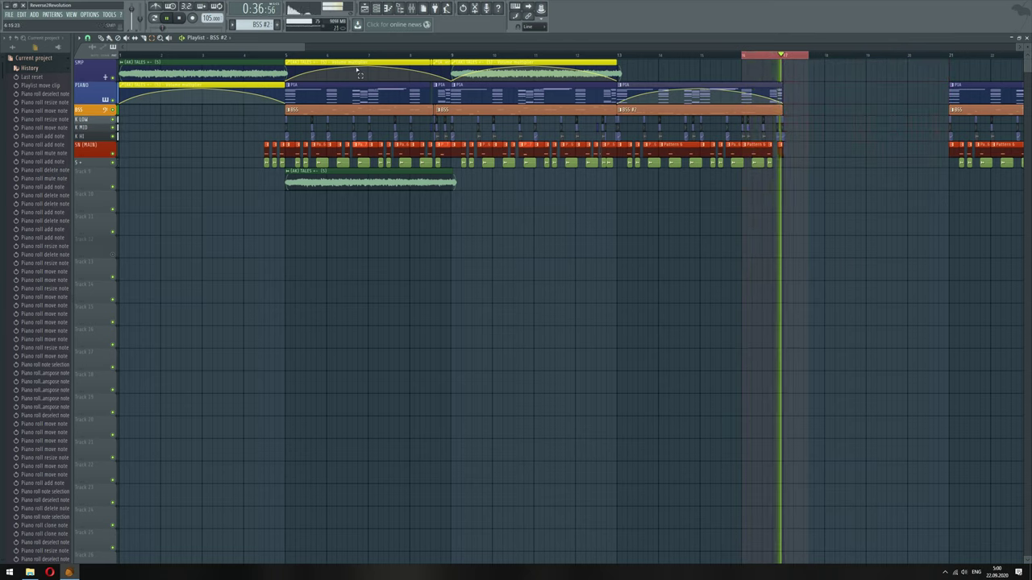
# Slice the piano and bass clips at bar 9 and copy the clips of bars 5 to 8 to bar 17
pyautogui.moveTo(305, 98); pyautogui.dragTo(446, 212)
pyautogui.click(456, 122)
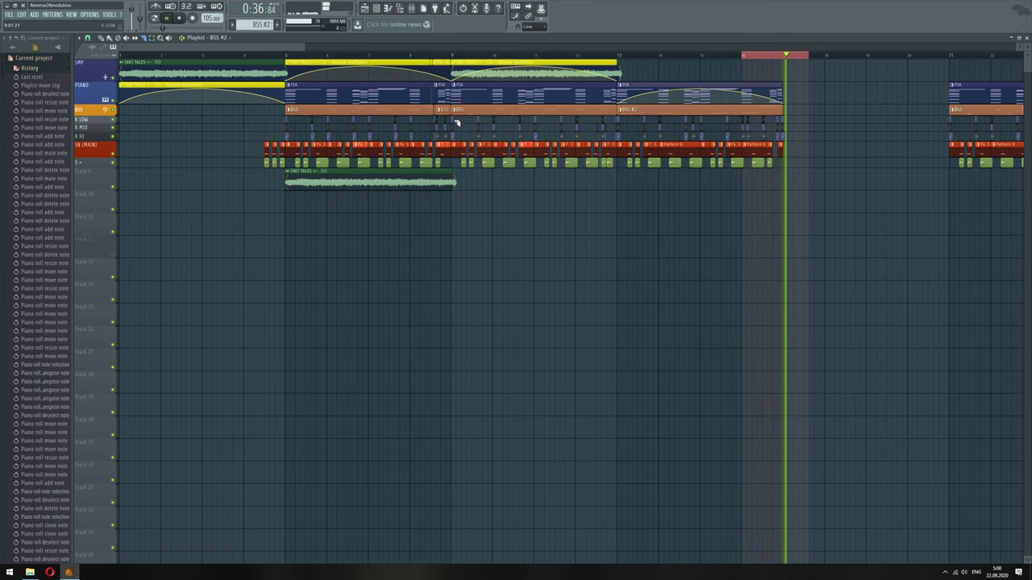
pyautogui.moveTo(447, 93); pyautogui.dragTo(288, 212)
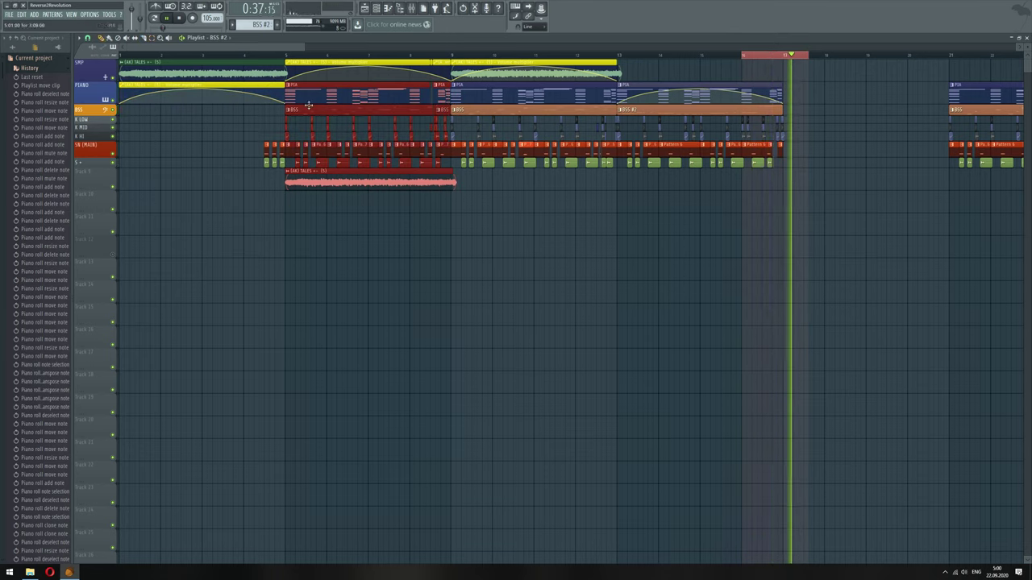
pyautogui.moveTo(309, 96); pyautogui.dragTo(808, 71)
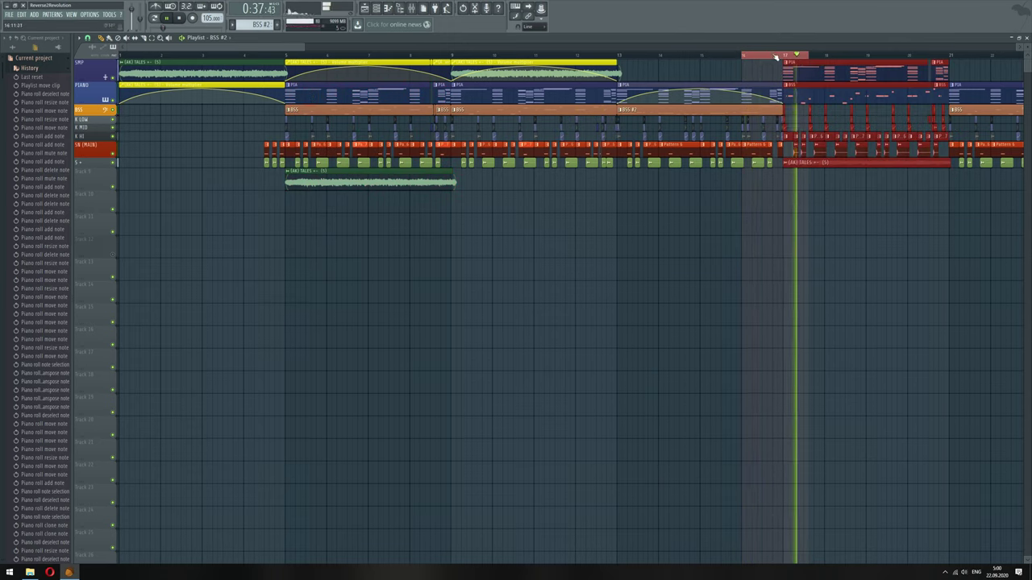
# Loop the transition from the end of bar 16 into bar 17 and check the piano pattern's notes
pyautogui.moveTo(775, 56); pyautogui.dragTo(794, 58)
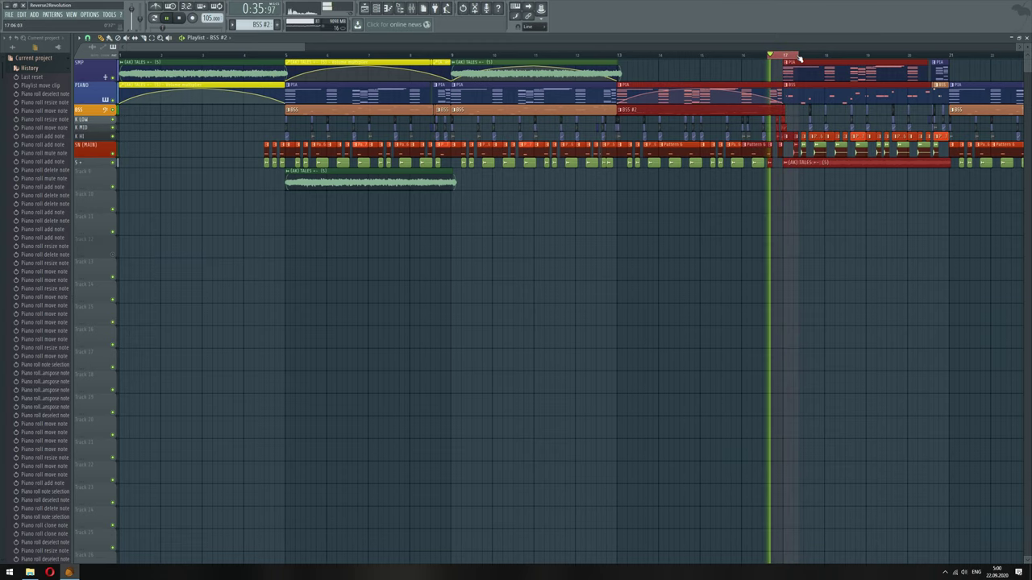
pyautogui.rightClick(787, 243)
pyautogui.doubleClick(774, 94)
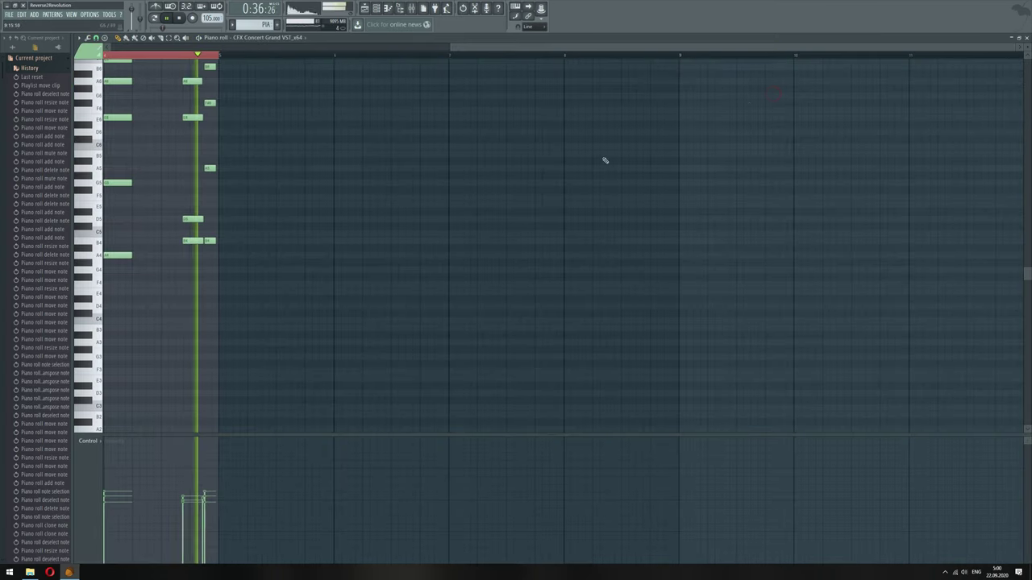
pyautogui.click(1026, 38)
pyautogui.press('F6')
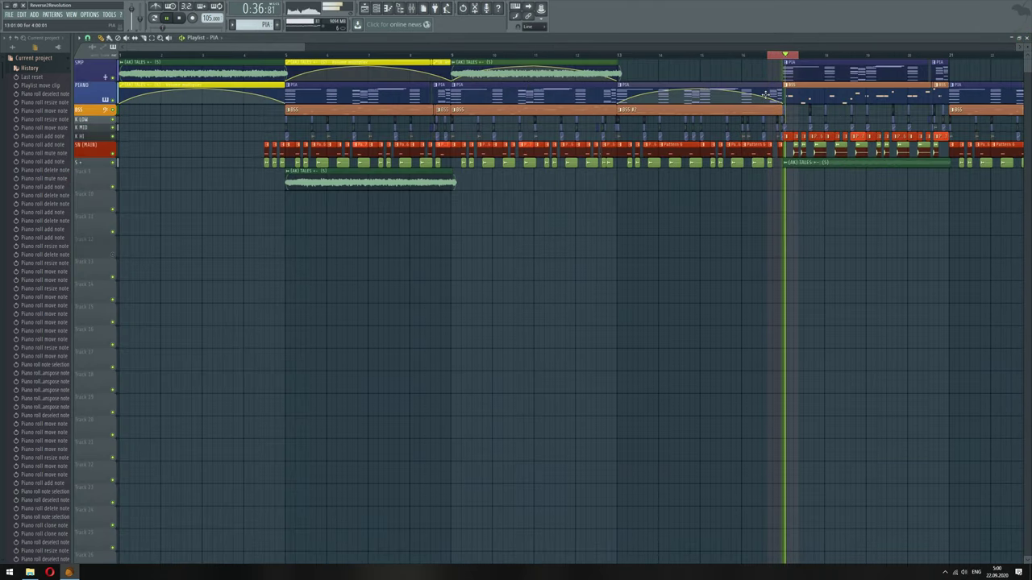
# Recolour the BSS #2 pattern dark brown with red 118, green 73 and blue 52
pyautogui.middleClick(622, 112)
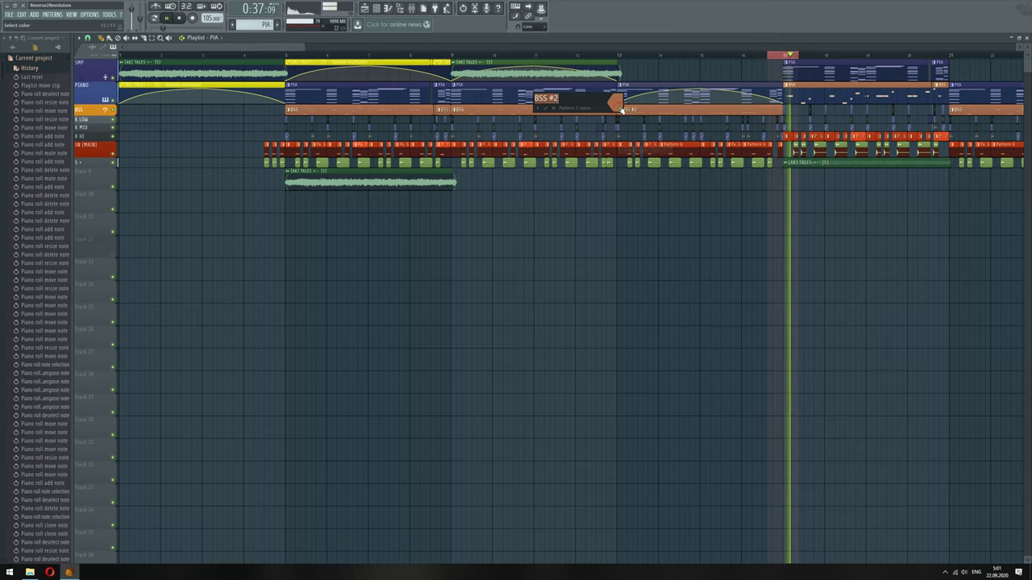
pyautogui.click(618, 105)
pyautogui.click(626, 138)
pyautogui.click(604, 212)
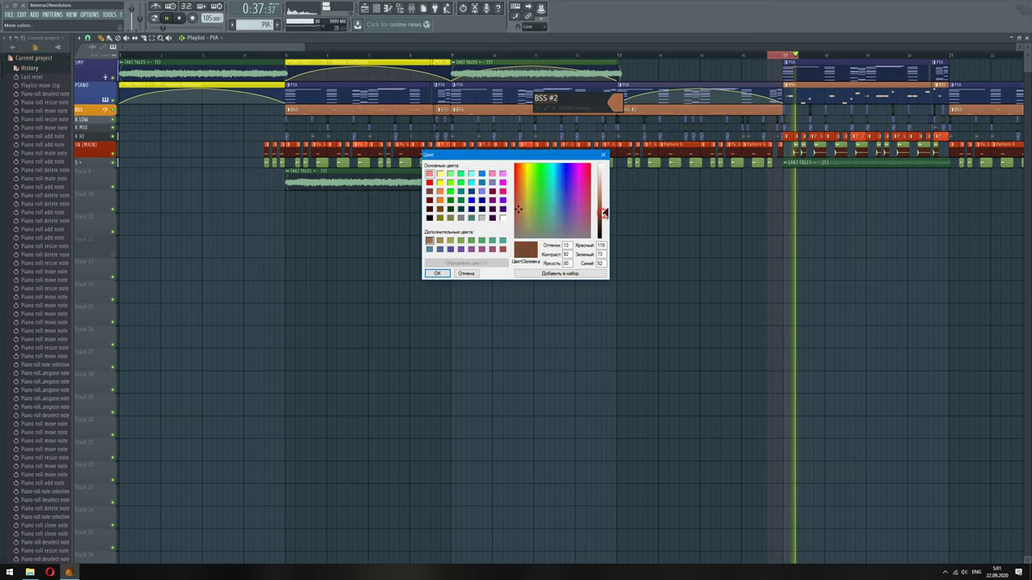
pyautogui.press('Return')
pyautogui.press('Return')
# Lower the G#4 note and the two short G4 notes of the BSS #2 closing run to F4, and return to the playlist
pyautogui.click(765, 111)
pyautogui.doubleClick(765, 111)
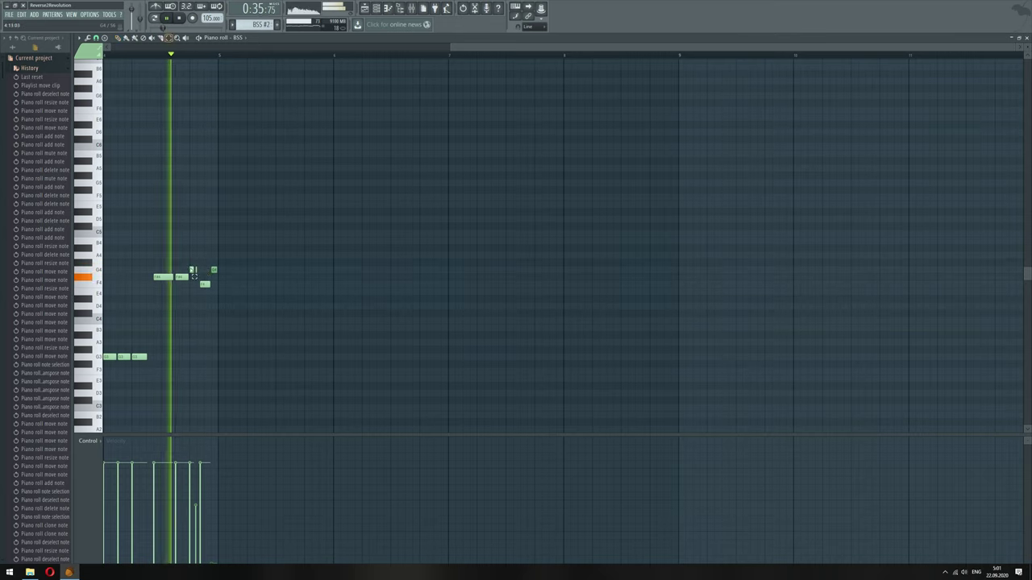
pyautogui.click(191, 270)
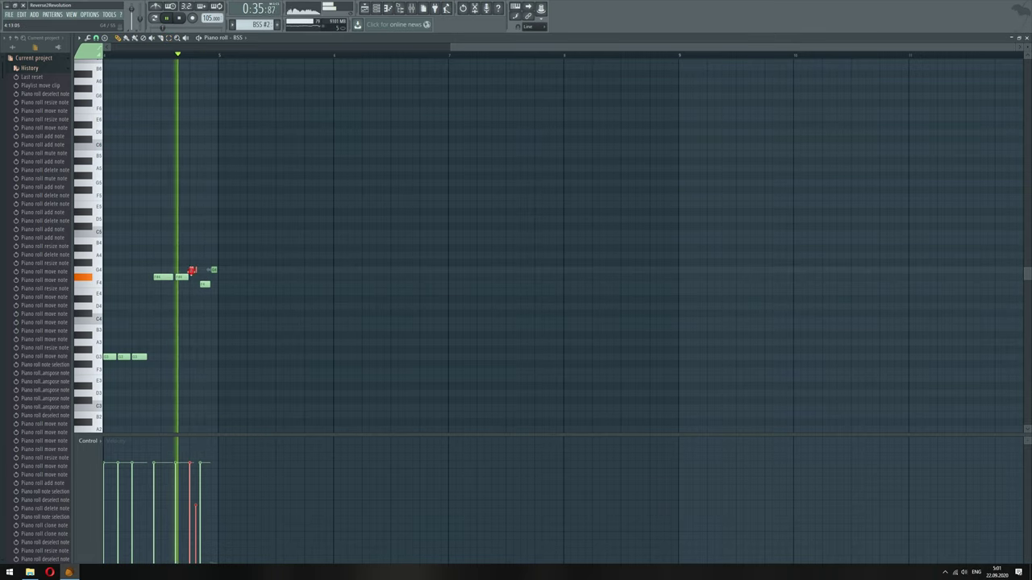
pyautogui.moveTo(191, 270); pyautogui.dragTo(192, 283)
pyautogui.moveTo(496, 48); pyautogui.dragTo(336, 48)
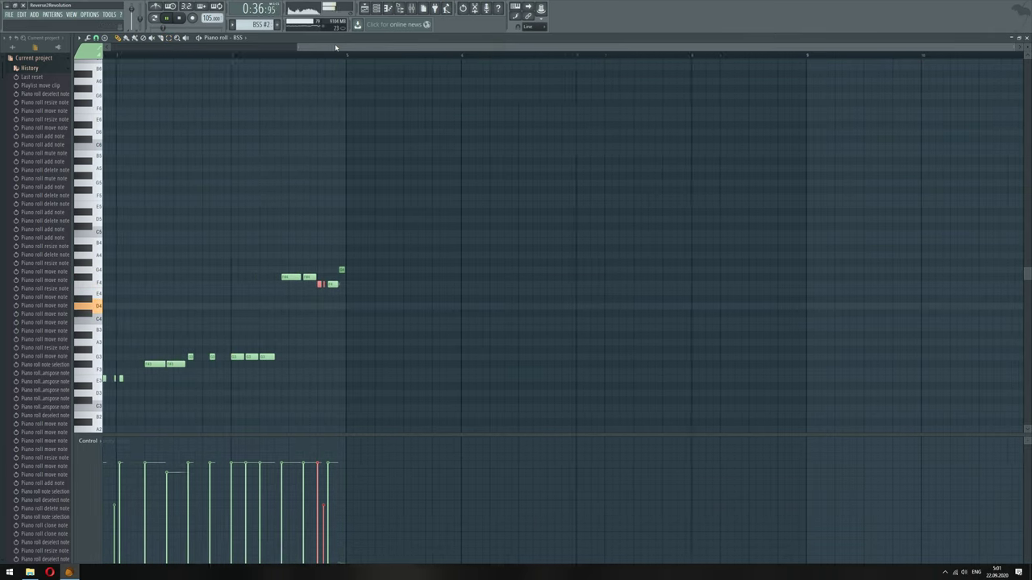
pyautogui.click(270, 56)
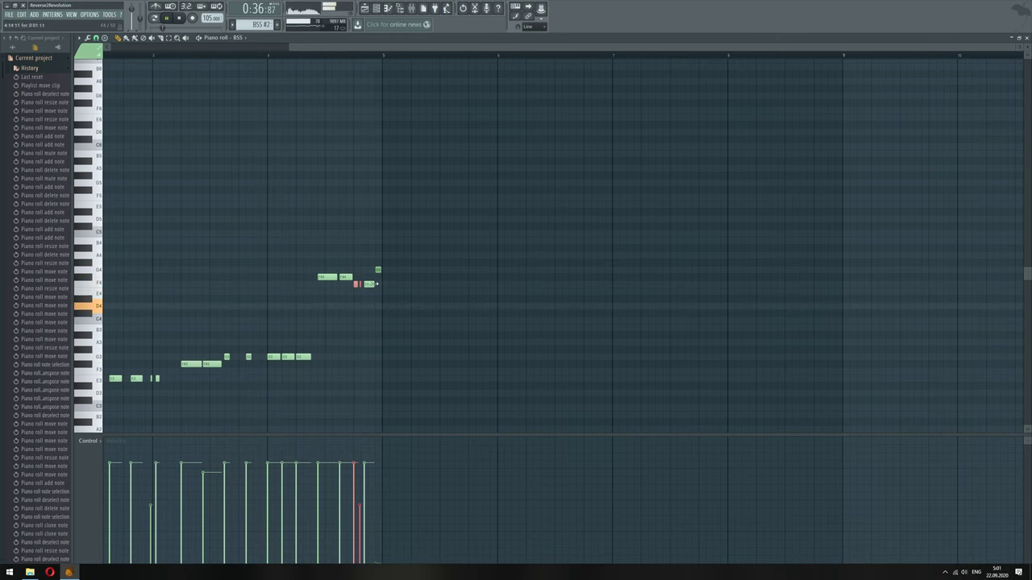
pyautogui.press('F5')
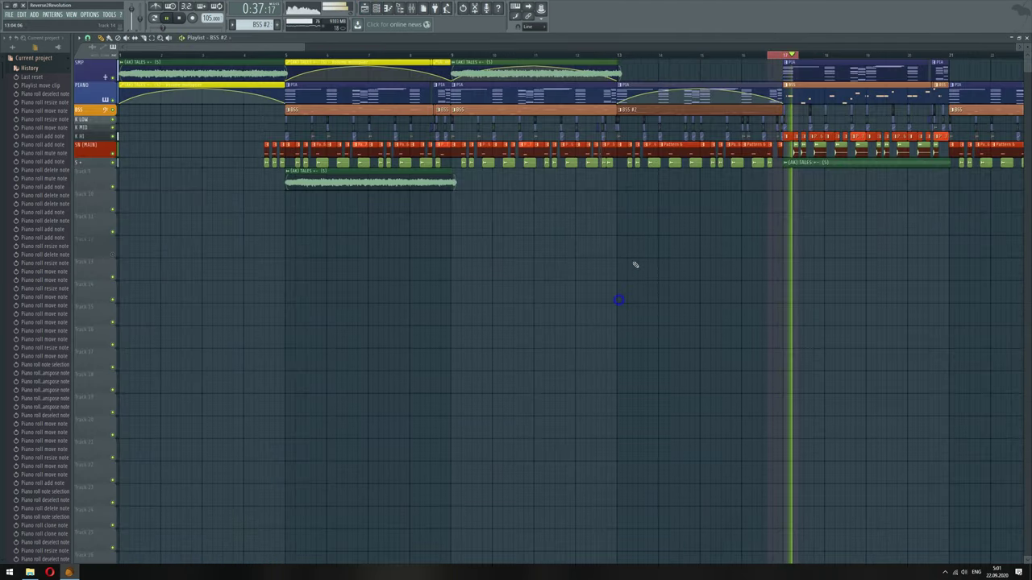
# Play through bars 5 to 16 and loop the short passage around bar 13 to check the bass change
pyautogui.moveTo(305, 56); pyautogui.dragTo(781, 66)
pyautogui.keyDown('ctrl'); pyautogui.click(779, 246); pyautogui.keyUp('ctrl')
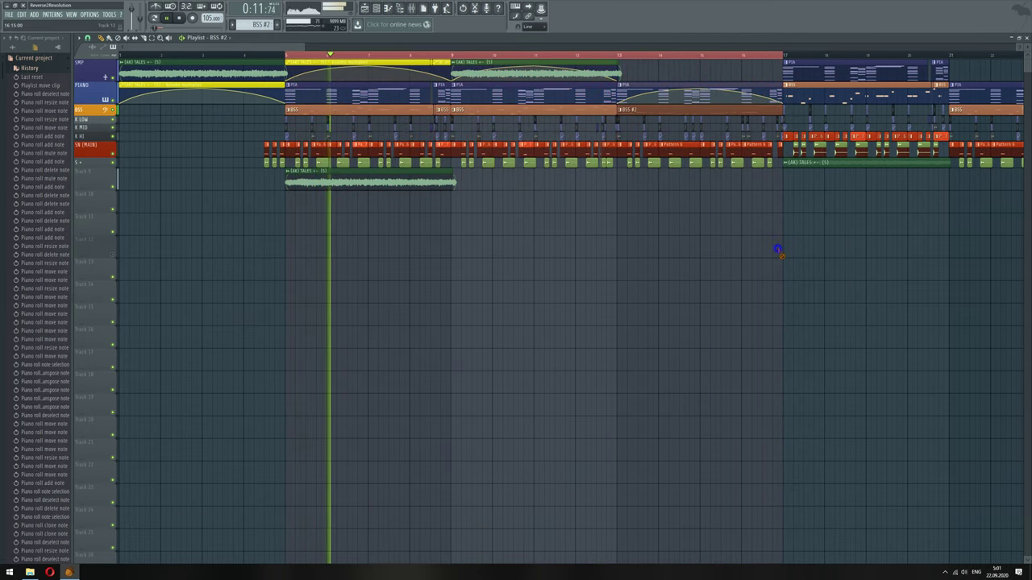
pyautogui.click(740, 56)
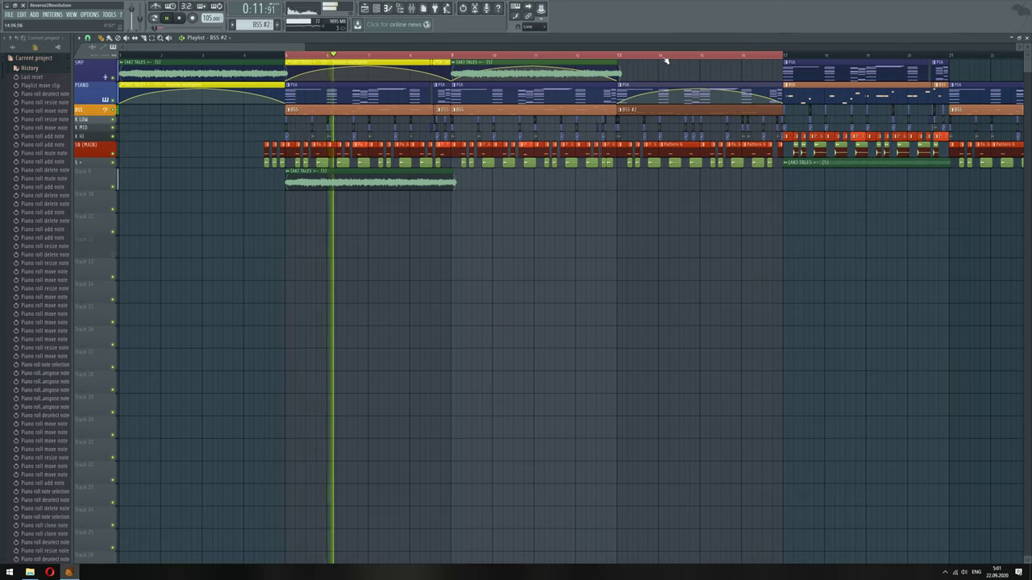
pyautogui.click(617, 57)
pyautogui.hscroll(1, 603, 54)
pyautogui.click(588, 56)
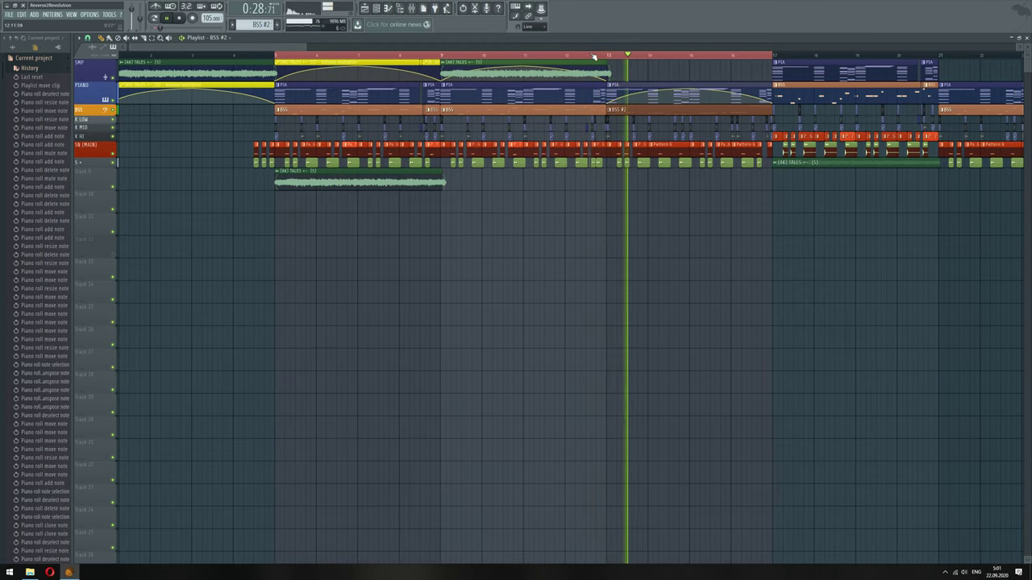
pyautogui.click(589, 57)
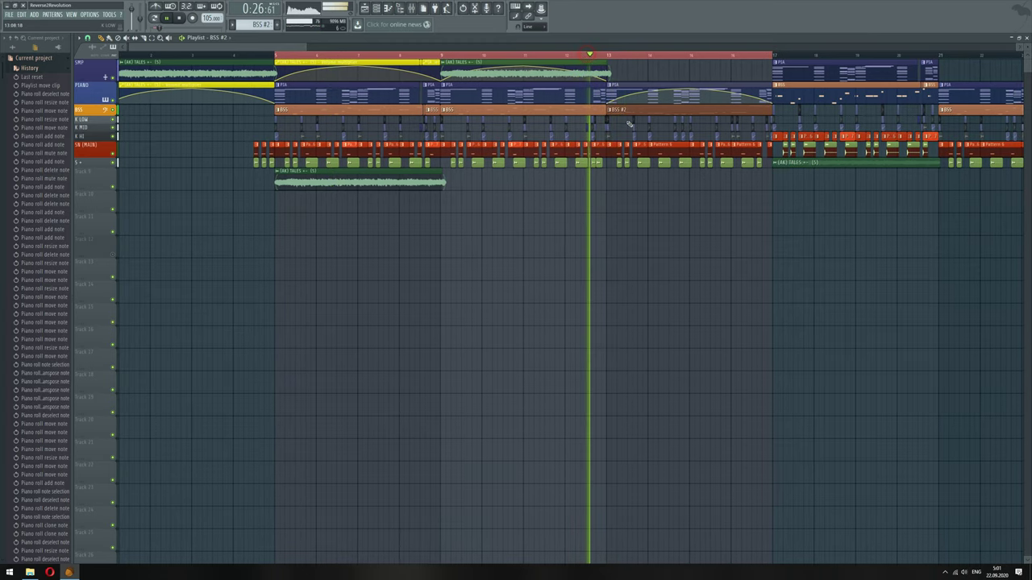
pyautogui.click(584, 56)
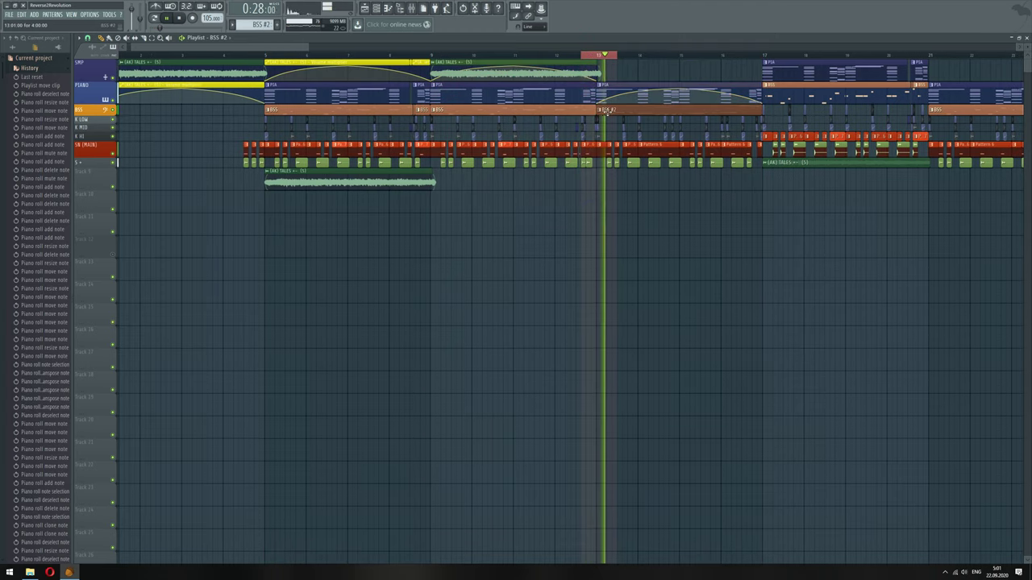
# Try transposing the F#3 notes in the first two bars of the BSS #2 pattern to F3, D#3 and D3
pyautogui.doubleClick(609, 111)
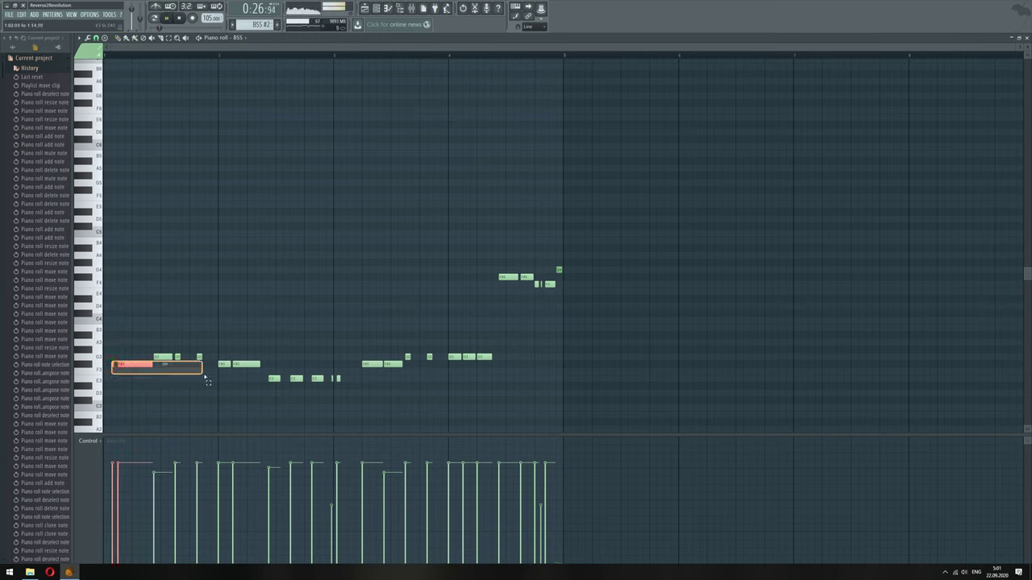
pyautogui.moveTo(209, 378); pyautogui.dragTo(256, 372)
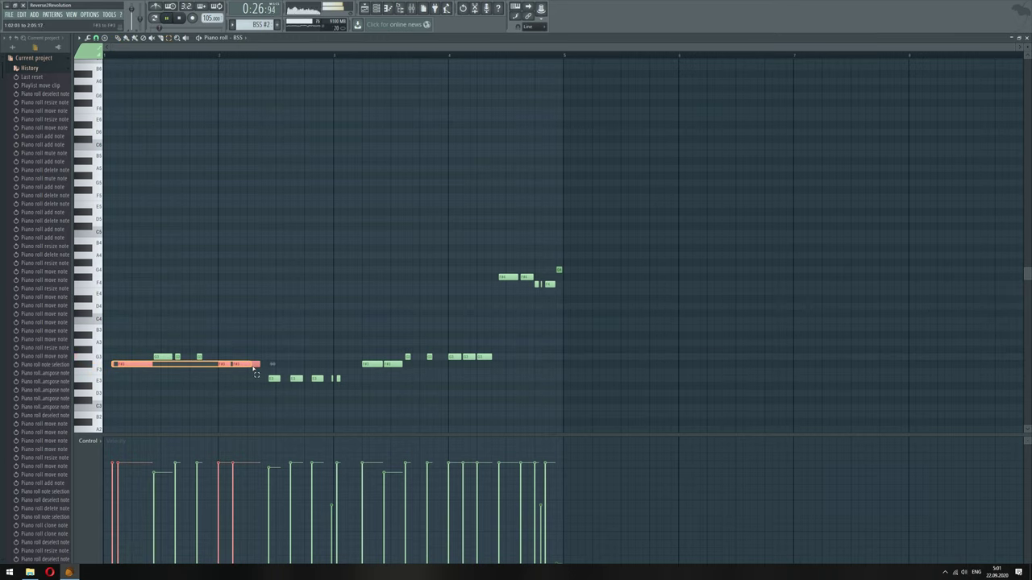
pyautogui.hotkey('shift', 'Down')
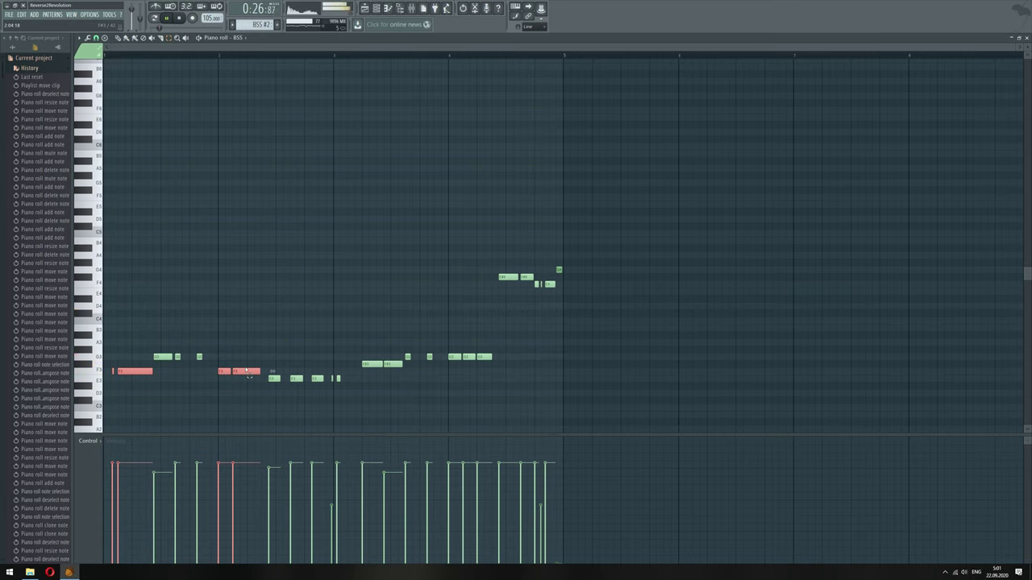
pyautogui.hotkey('shift', 'Down')
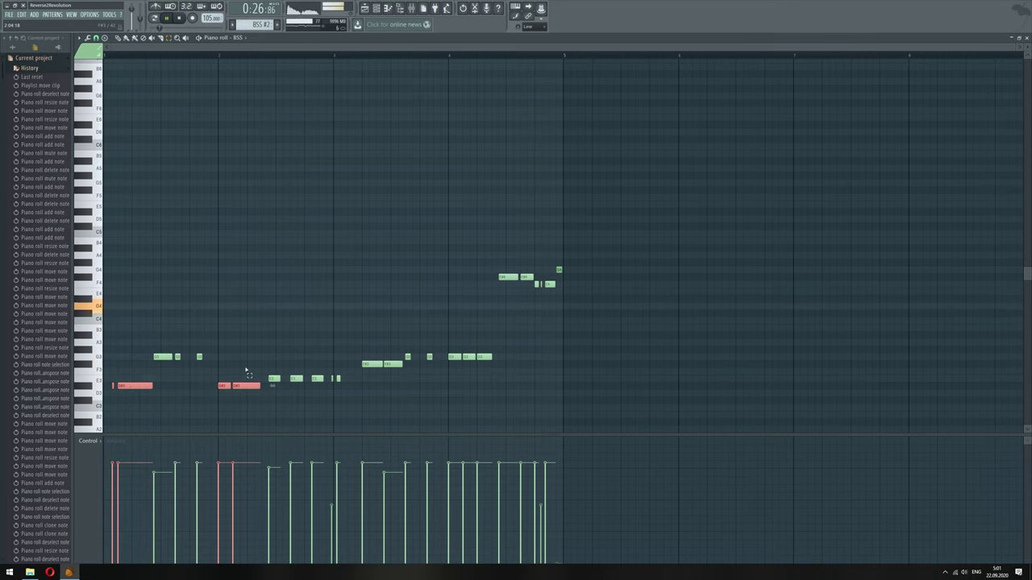
pyautogui.hotkey('shift', 'Down')
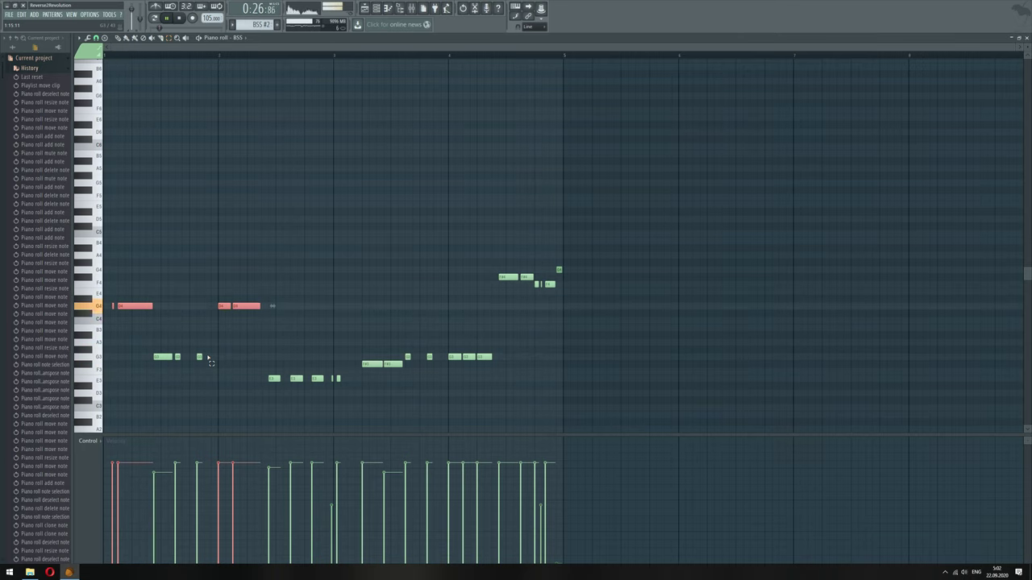
pyautogui.hotkey('ctrl', 'Down')
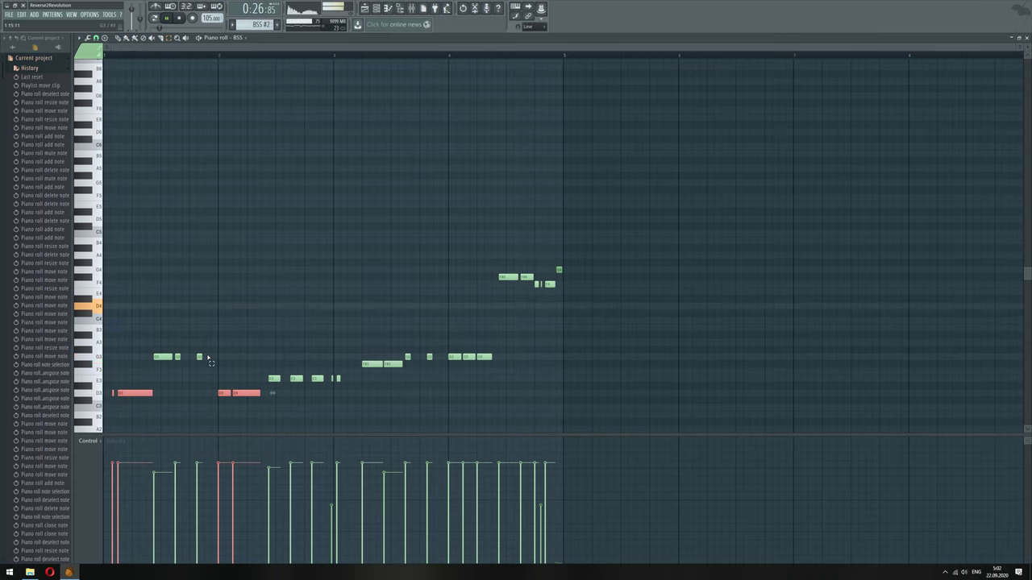
pyautogui.hotkey('shift', 'Up')
pyautogui.hotkey('shift', 'Up')
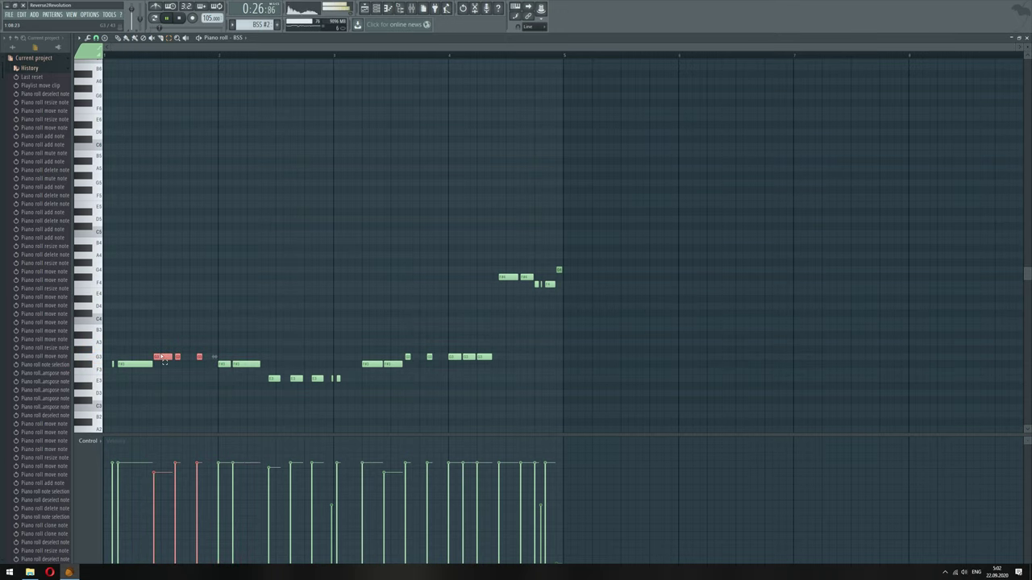
# Try lowering the three G3 notes in bar 1 of BSS #2 to F3 while playing the pattern alone
pyautogui.press('Down')
pyautogui.press('Down')
pyautogui.press('l')
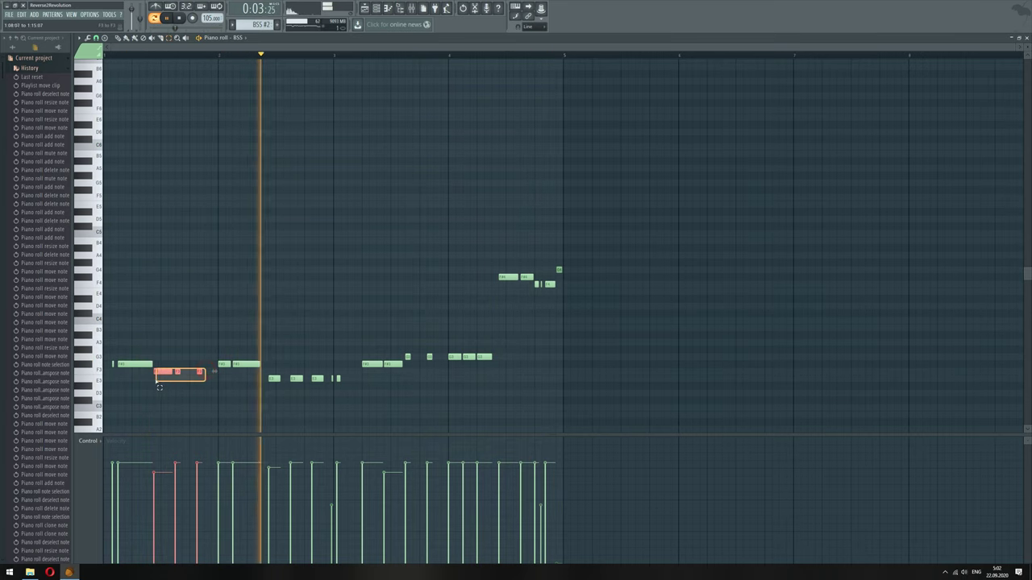
pyautogui.press('Up')
pyautogui.press('Up')
pyautogui.press('space')
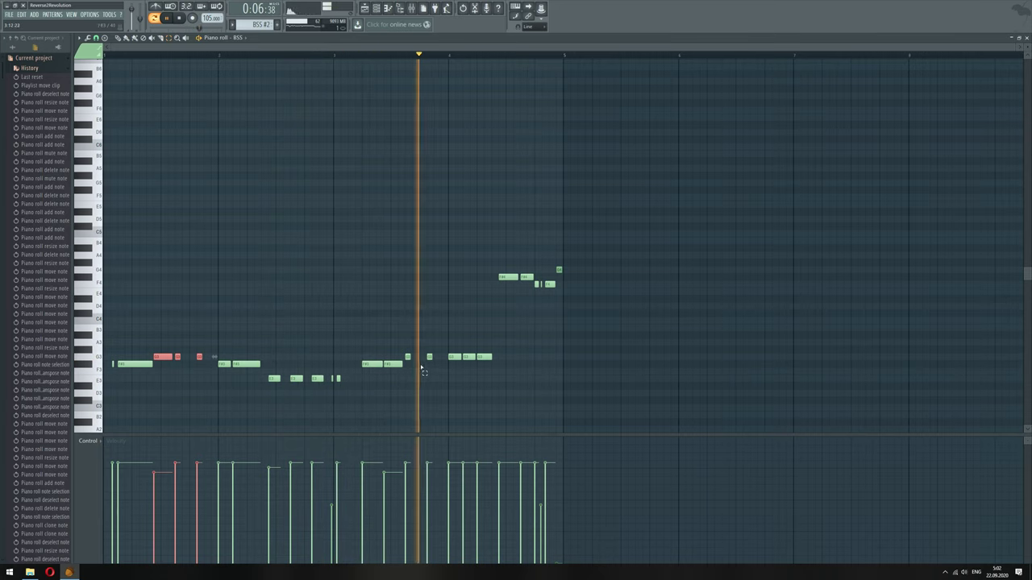
# Slightly shorten the three G3 notes at the start of bar 4, audition them and return to the playlist
pyautogui.moveTo(481, 356); pyautogui.dragTo(459, 361)
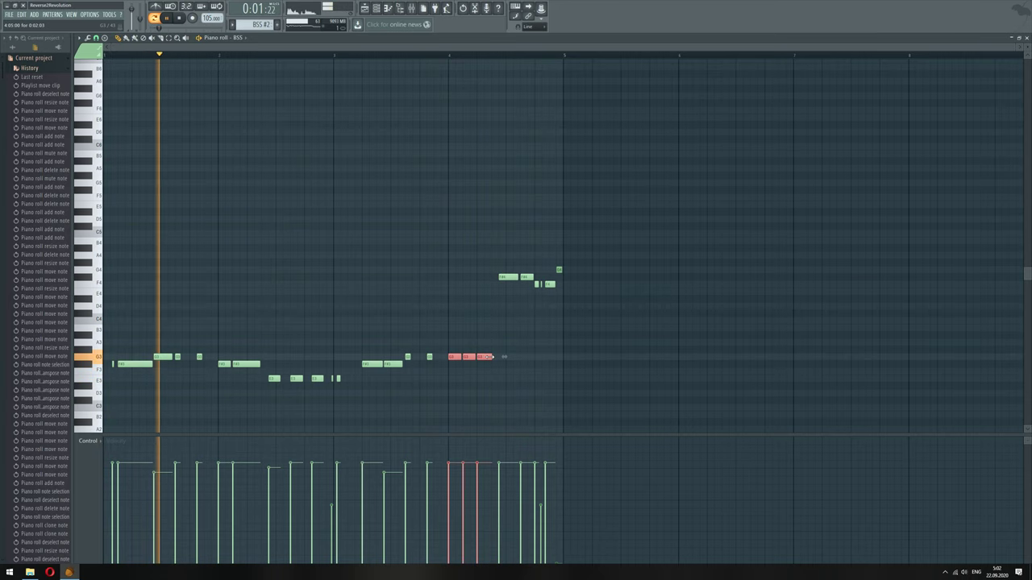
pyautogui.click(450, 54)
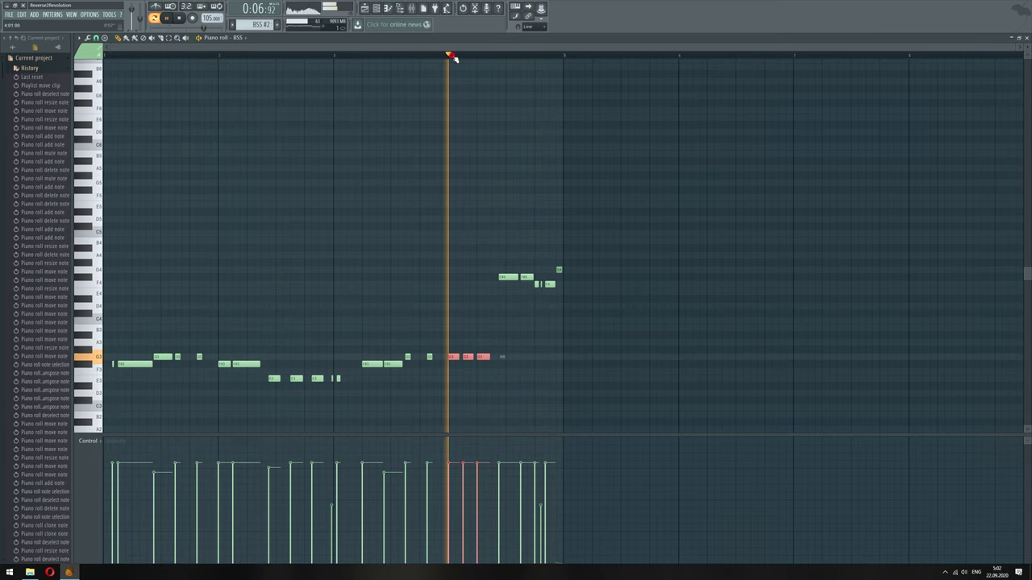
pyautogui.click(366, 9)
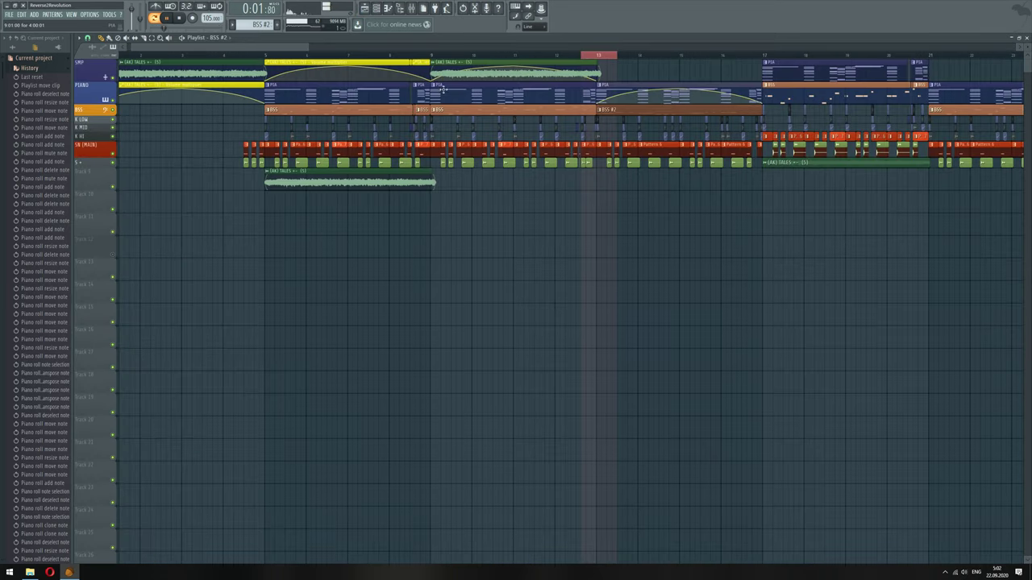
# Loop bars 5 to 16 in the playlist and make the piano clip at bar 5 a unique pattern
pyautogui.moveTo(266, 56); pyautogui.dragTo(760, 55)
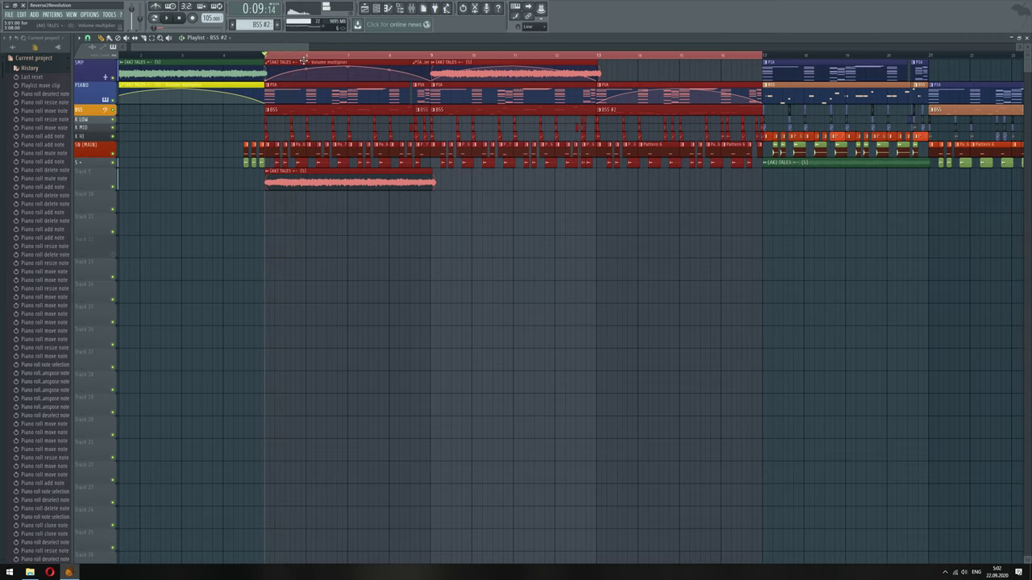
pyautogui.press('F6')
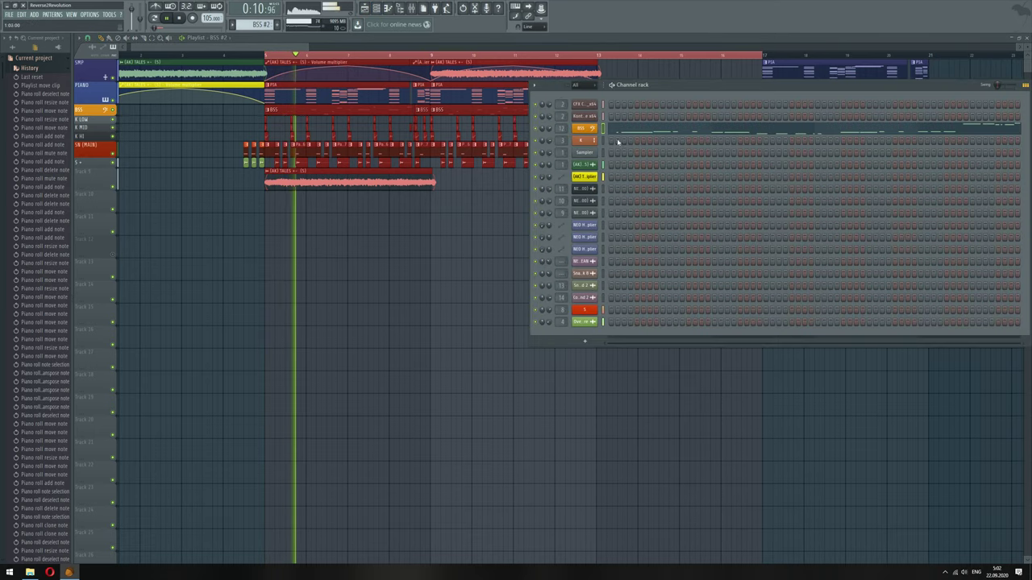
pyautogui.rightClick(415, 265)
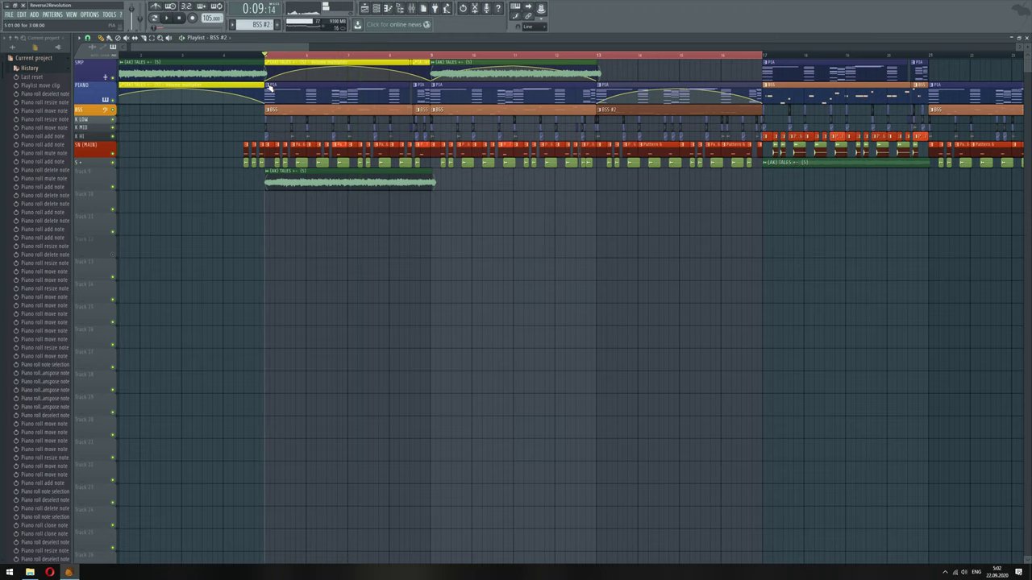
pyautogui.press('space')
pyautogui.click(268, 85)
pyautogui.click(290, 138)
pyautogui.press('space')
pyautogui.press('space')
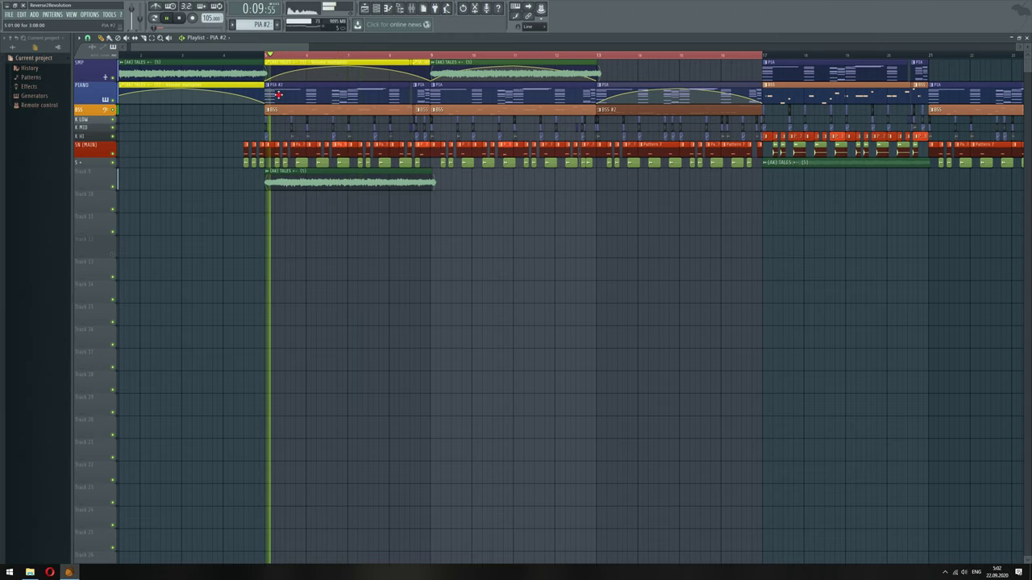
# Mute all CFX Concert Grand notes in the PIA #2 pattern
pyautogui.doubleClick(278, 95)
pyautogui.hotkey('ctrl', 'a')
pyautogui.hotkey('alt', 'm')
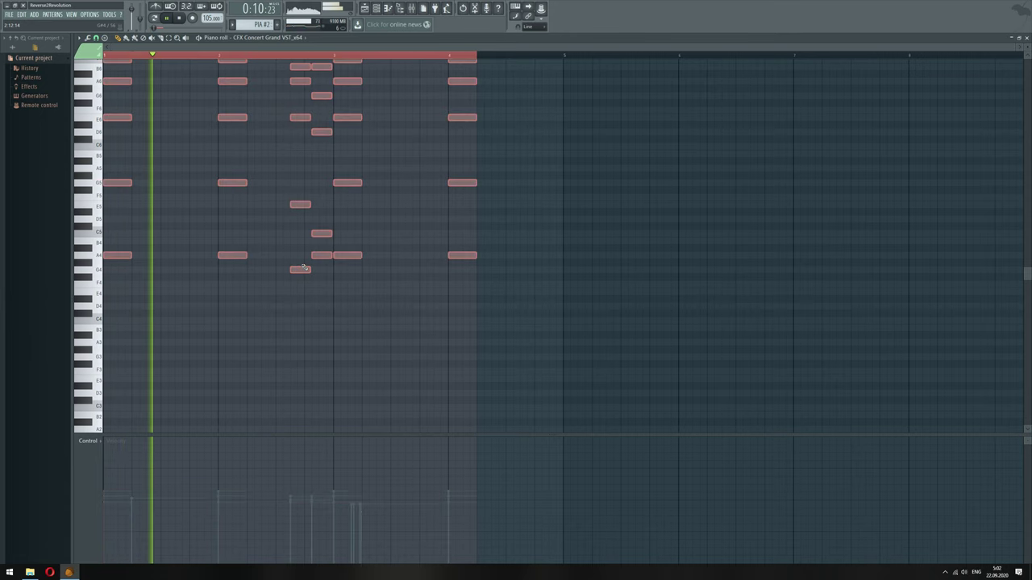
pyautogui.hotkey('ctrl', 'd')
pyautogui.press('space')
pyautogui.press('space')
pyautogui.scroll(3, 204, 186)
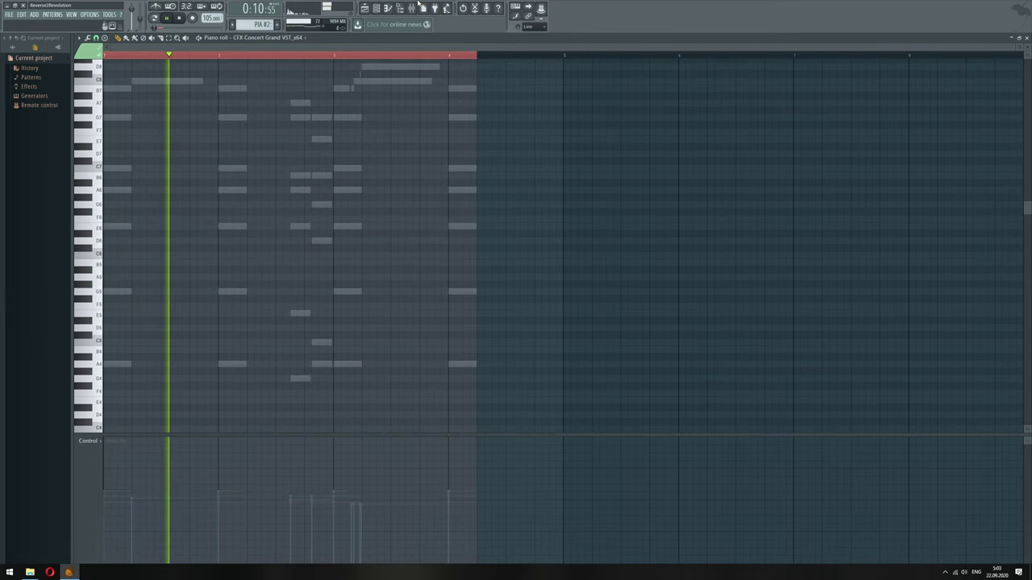
# Delete all Kontakt Portable notes from the PIA #2 pattern
pyautogui.click(376, 10)
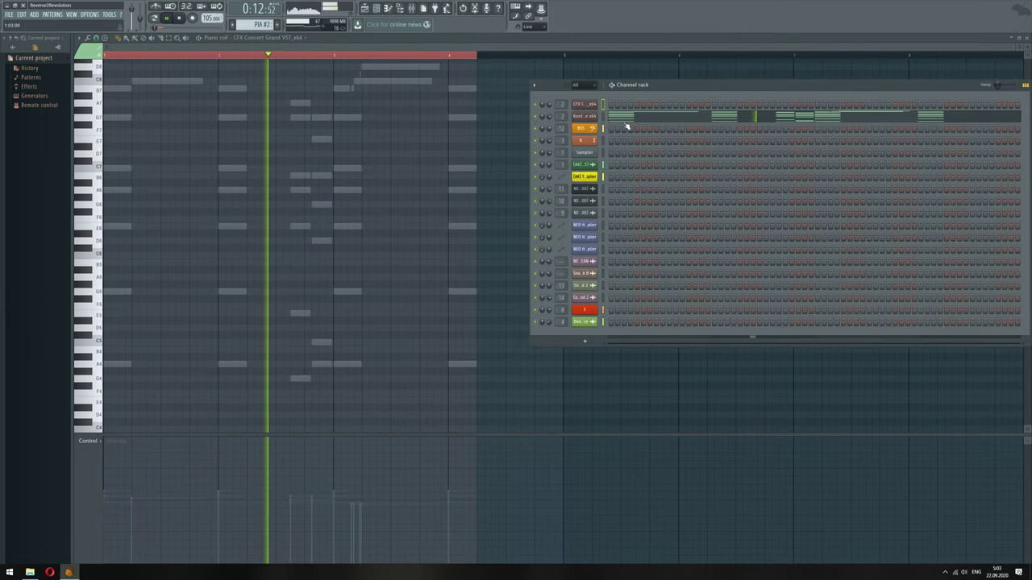
pyautogui.click(626, 126)
pyautogui.hotkey('ctrl', 'a')
pyautogui.press('space')
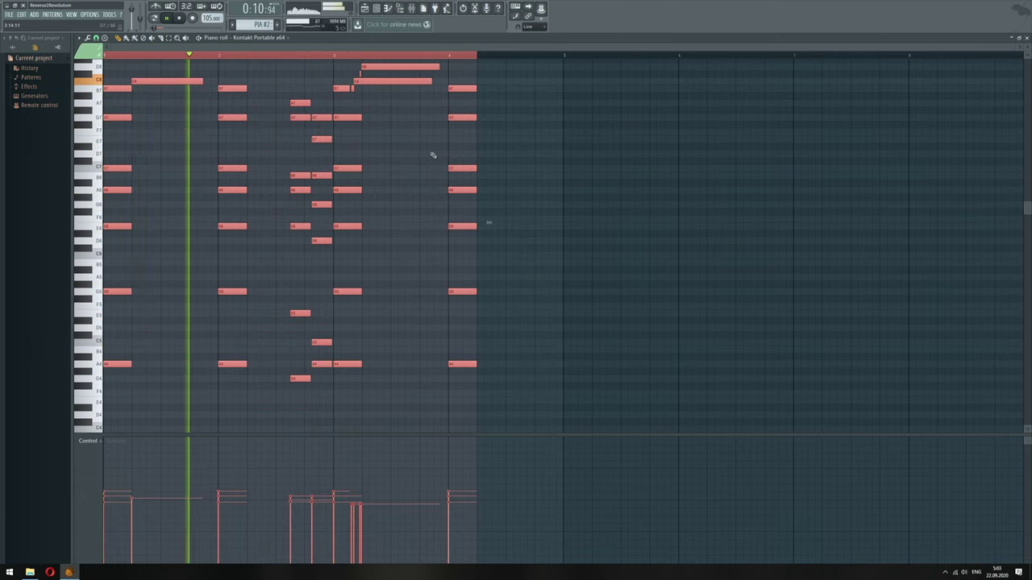
pyautogui.press('Delete')
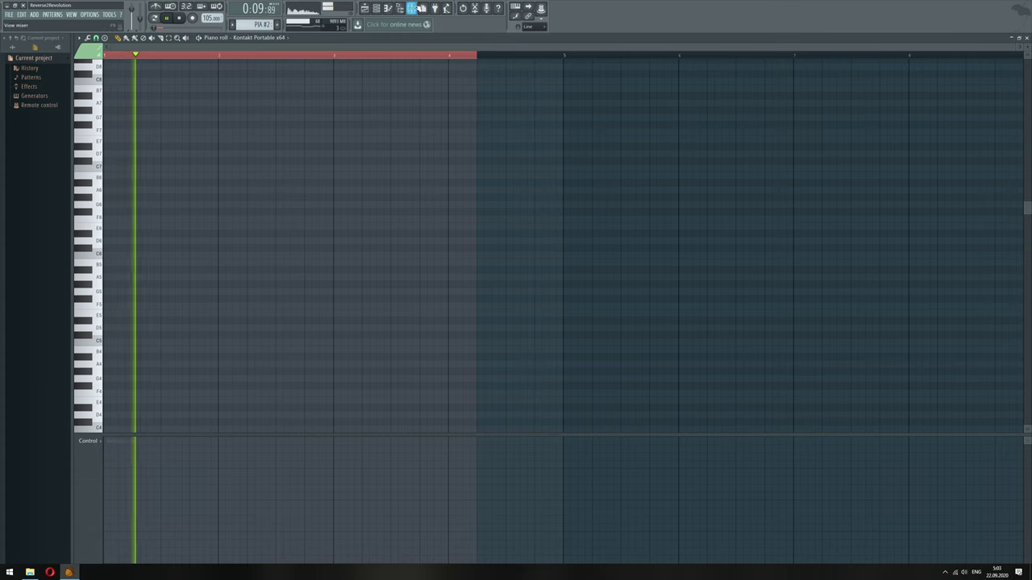
# Try a long D6 note at the start of the Kontakt Portable part
pyautogui.click(411, 8)
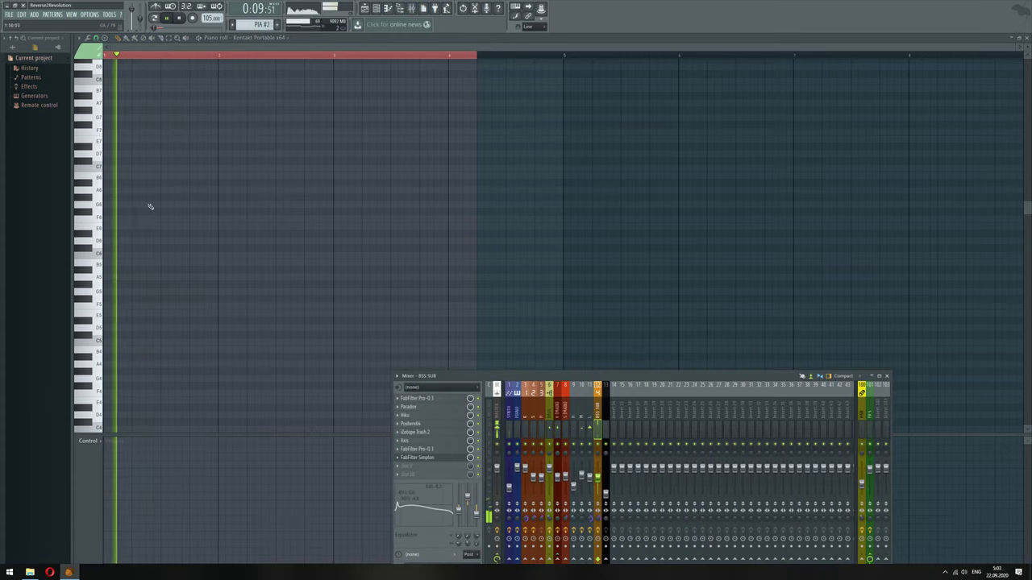
pyautogui.press('F9')
pyautogui.click(123, 239)
pyautogui.moveTo(115, 241); pyautogui.dragTo(200, 241)
pyautogui.rightClick(177, 242)
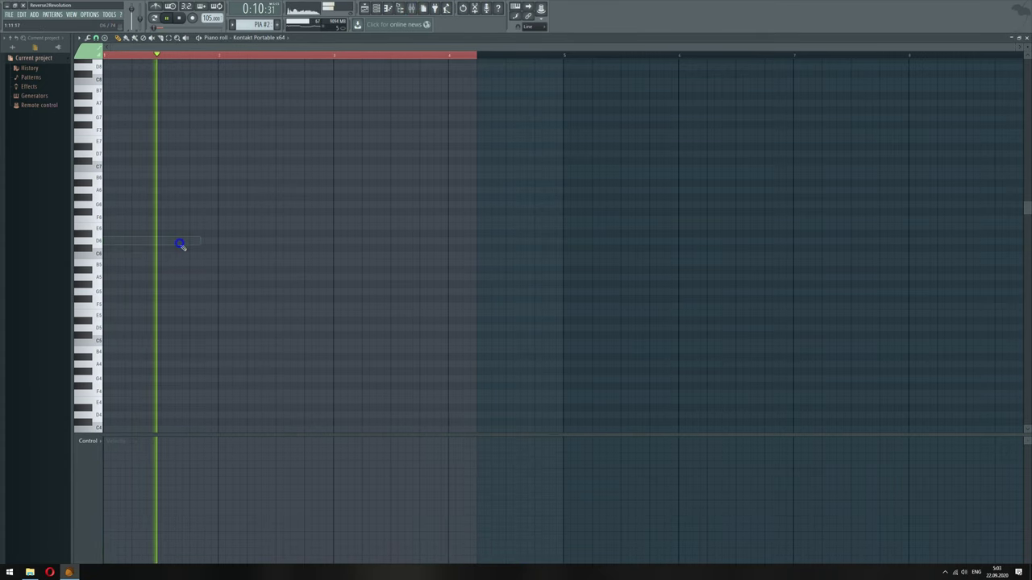
# Draw an E9 note at the start of the Kontakt Portable part and shorten it to 0:10:11
pyautogui.scroll(3, 150, 134)
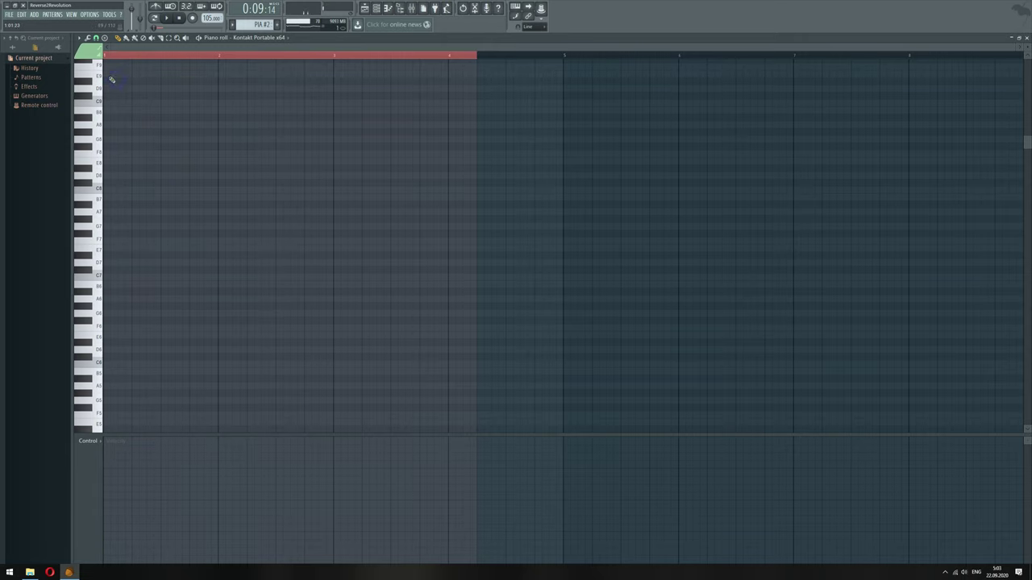
pyautogui.scroll(3, 181, 153)
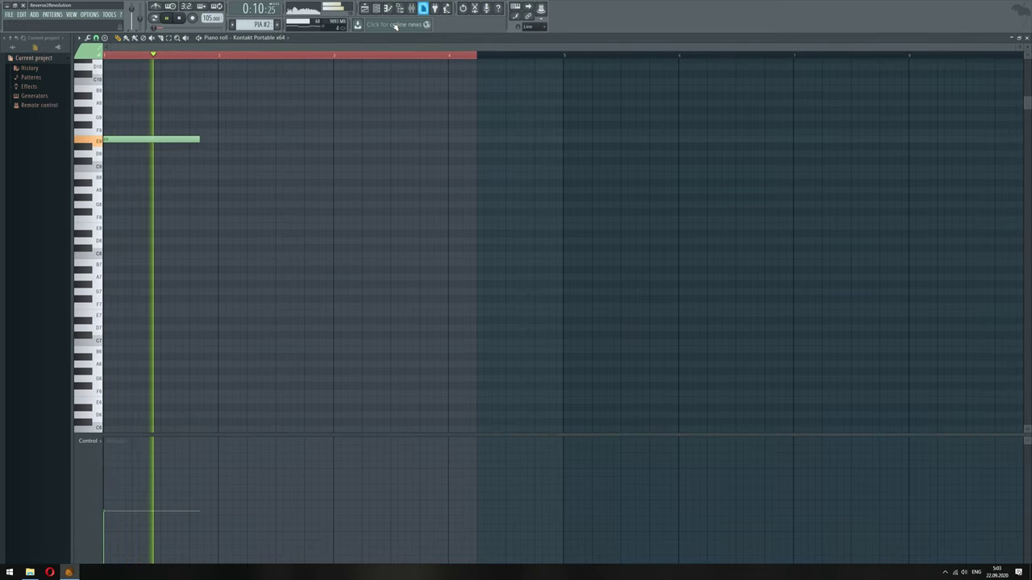
pyautogui.moveTo(157, 159); pyautogui.dragTo(167, 142)
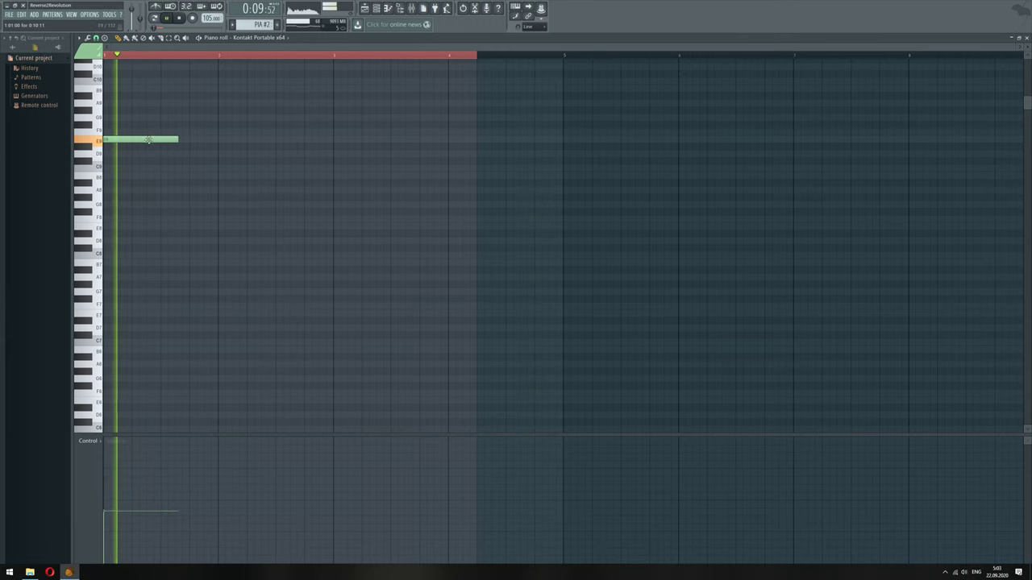
# Add a descending run of overlapping notes after E9: C9, G8, F#8, E8, C8, F#7, E7 and C7, auditioning the pitches
pyautogui.press('space')
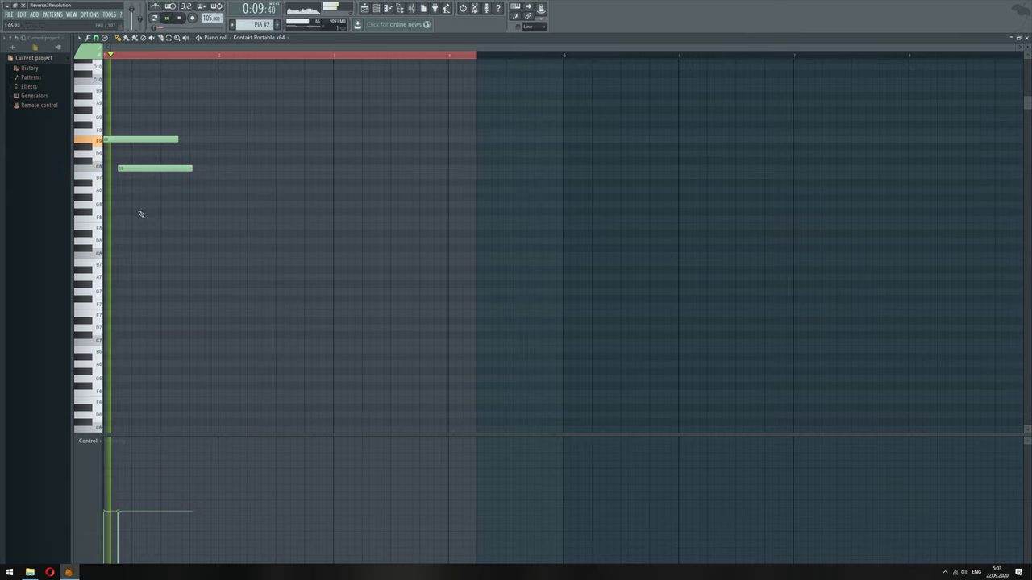
pyautogui.click(140, 212)
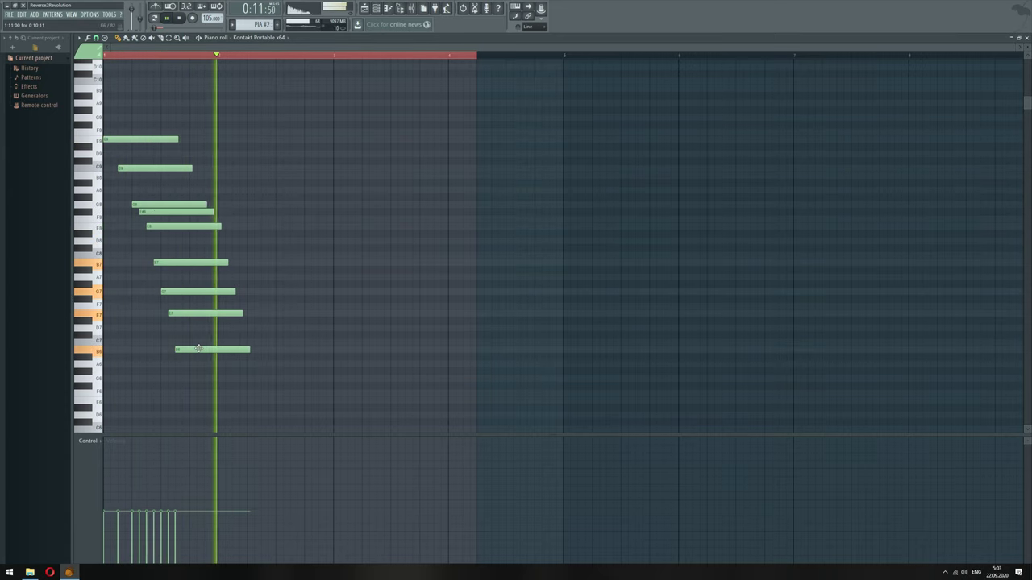
pyautogui.press('space')
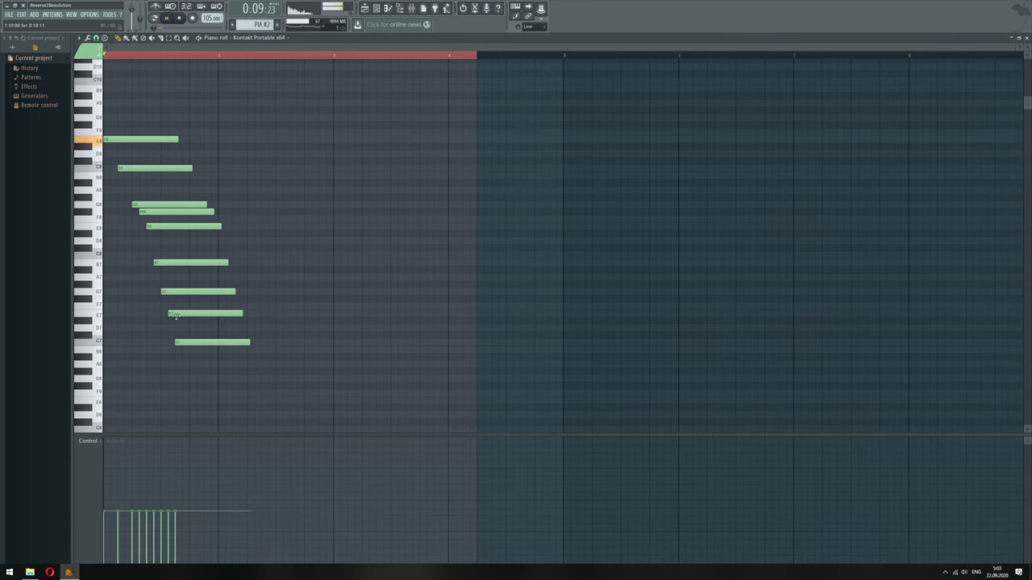
pyautogui.press('space')
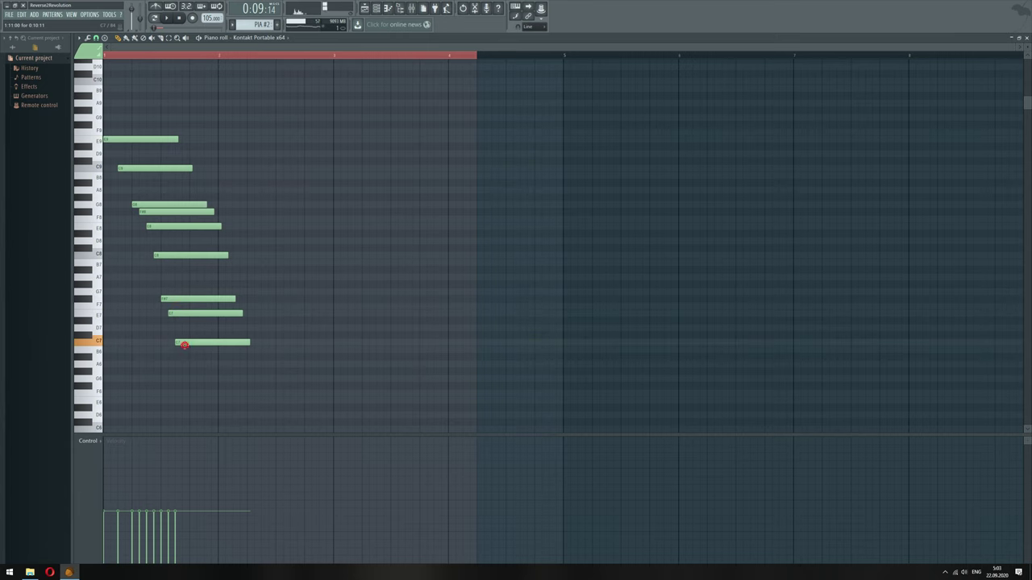
# Open the Kontakt NOIRE Pure piano's anatomy, noise and tone settings while the descending run plays
pyautogui.press('F6')
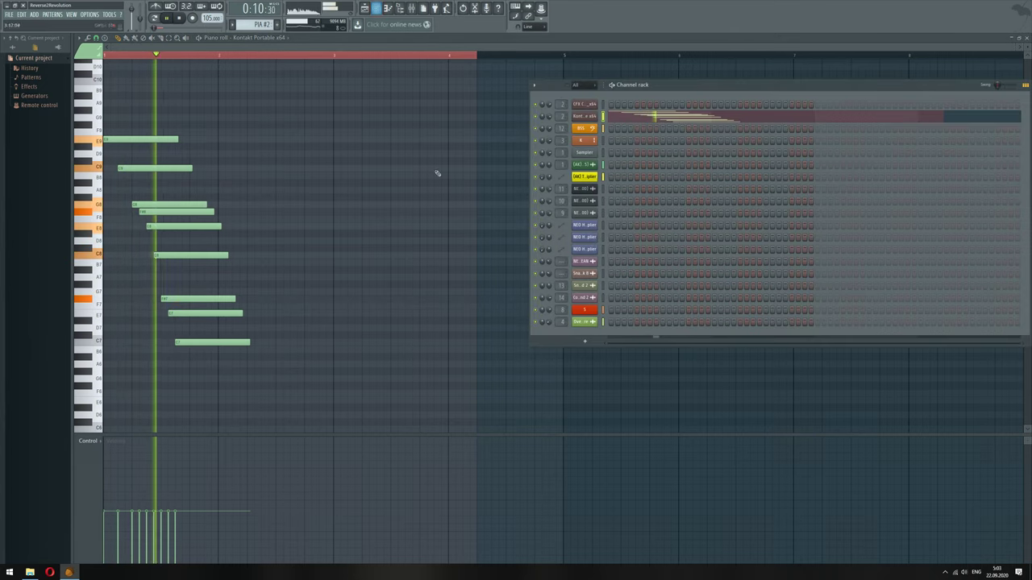
pyautogui.click(588, 116)
pyautogui.click(251, 181)
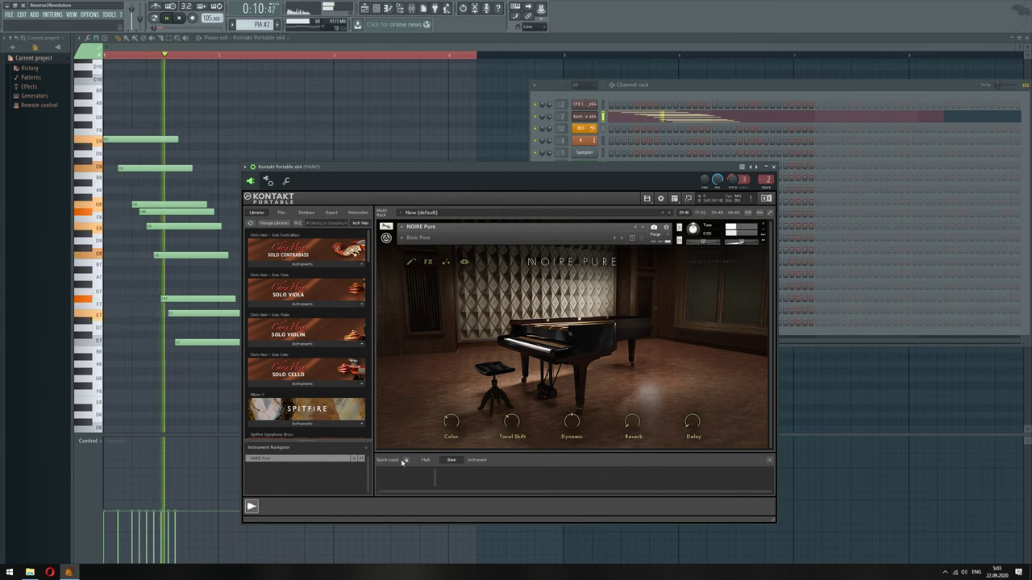
pyautogui.click(410, 262)
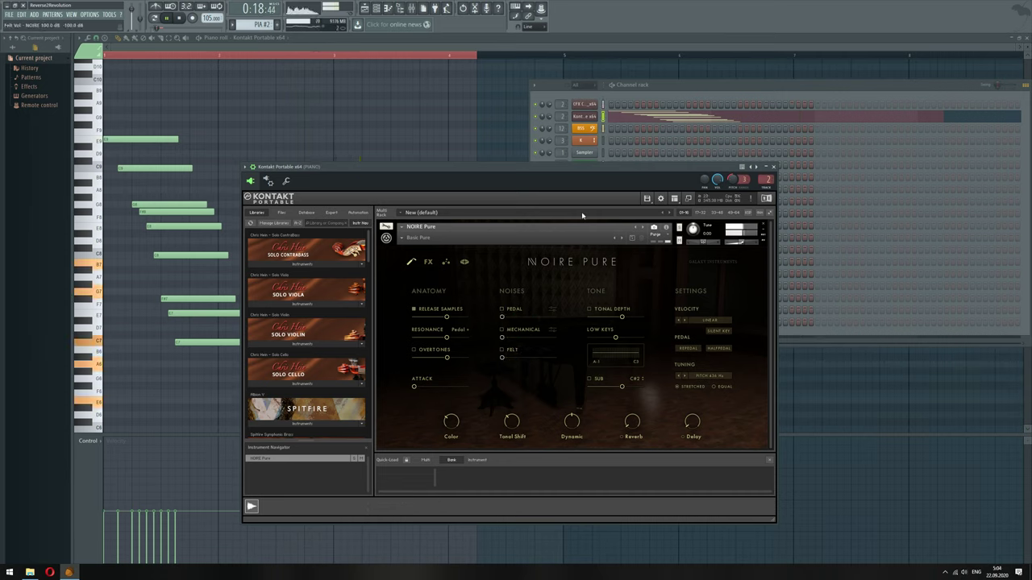
pyautogui.click(649, 86)
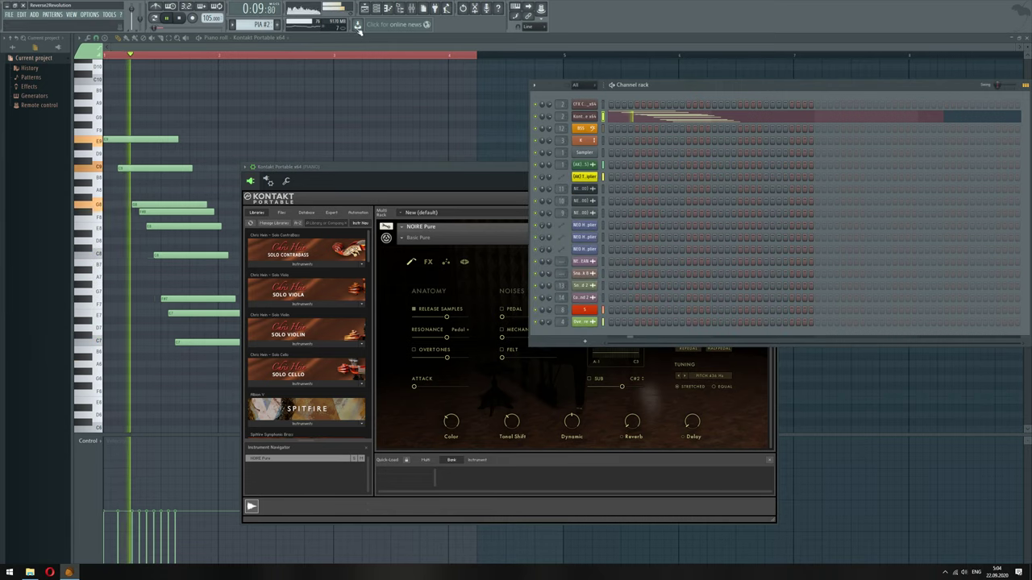
pyautogui.click(377, 11)
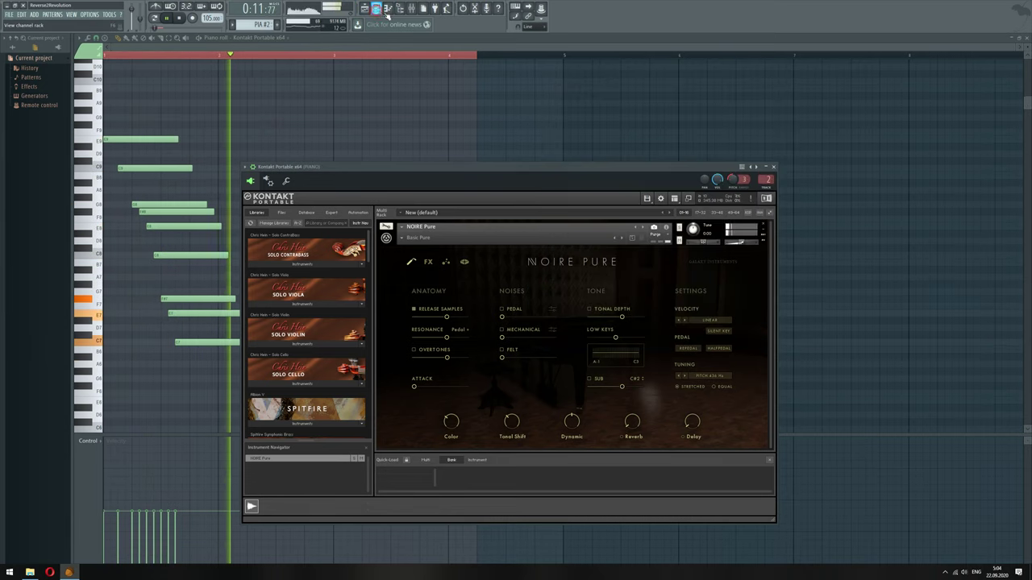
# Remove the PIA clips from about bar 11 to bar 17 on the PIANO track and select bars 5 to 13 for looping
pyautogui.click(369, 8)
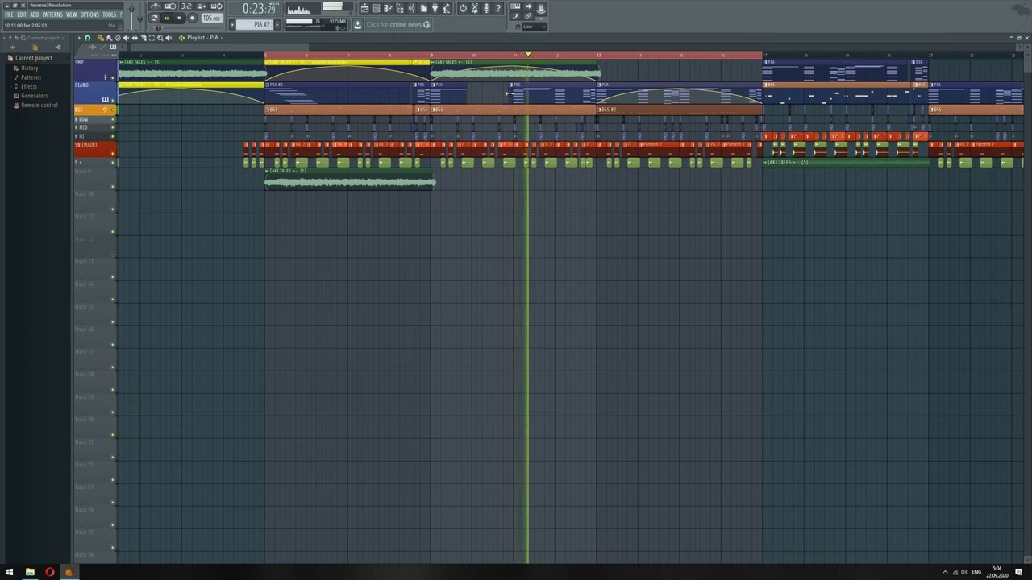
pyautogui.rightClick(613, 84)
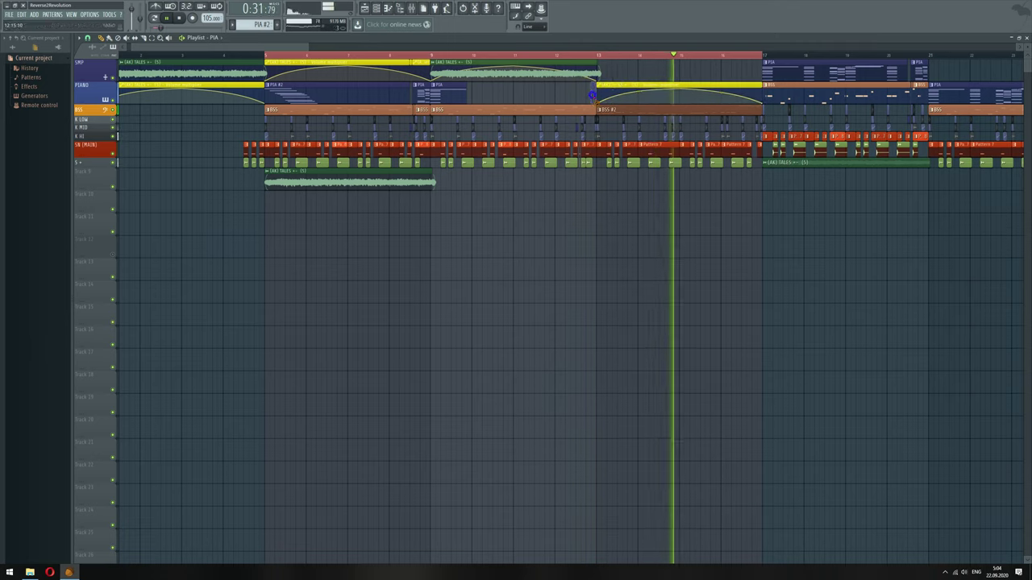
pyautogui.click(258, 55)
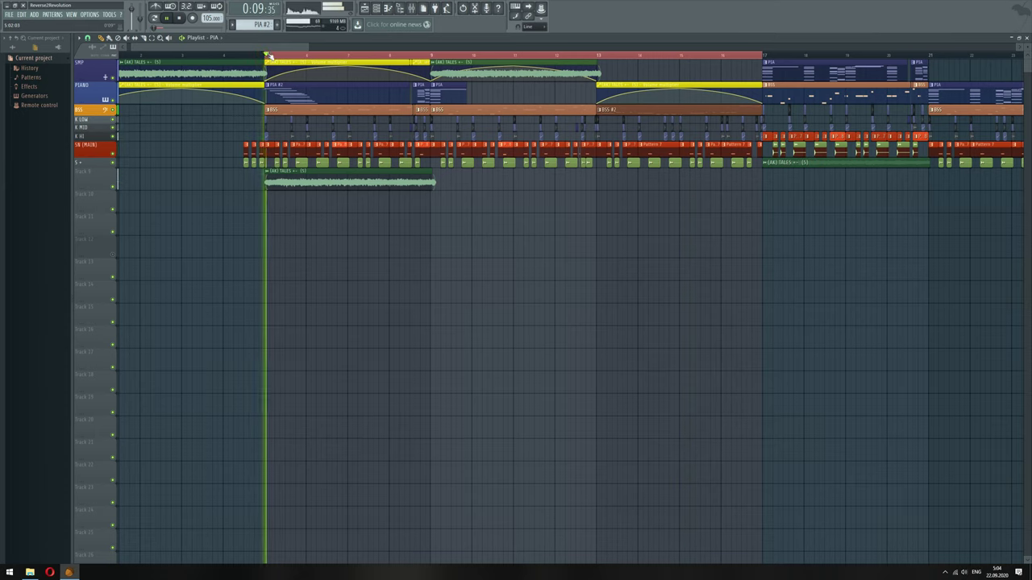
pyautogui.moveTo(269, 55); pyautogui.dragTo(598, 71)
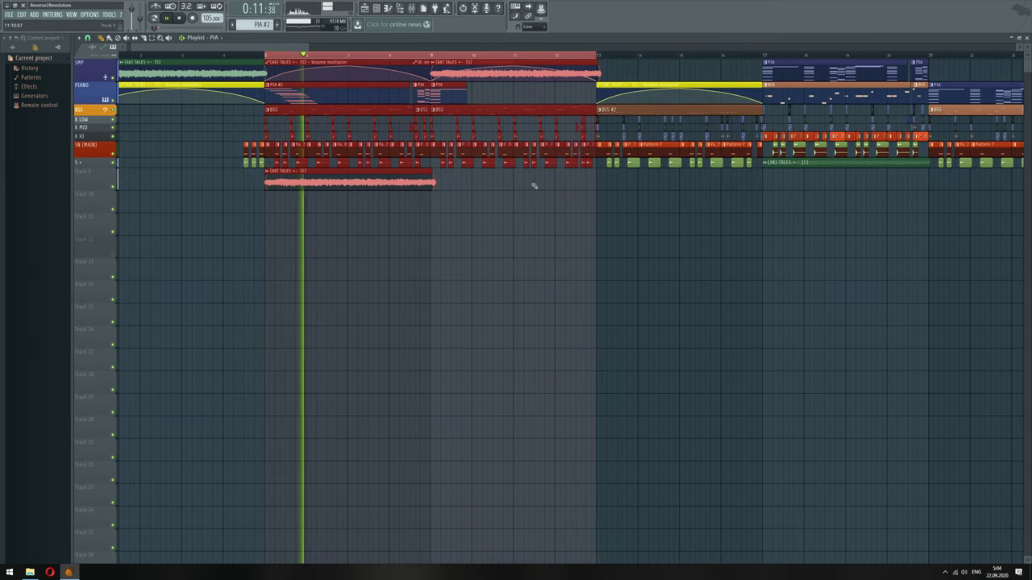
# Repitch the descending run in PIA #2 to E9, B8, G8, F#8, D8, B7, G7, F#7 and B6
pyautogui.doubleClick(307, 92)
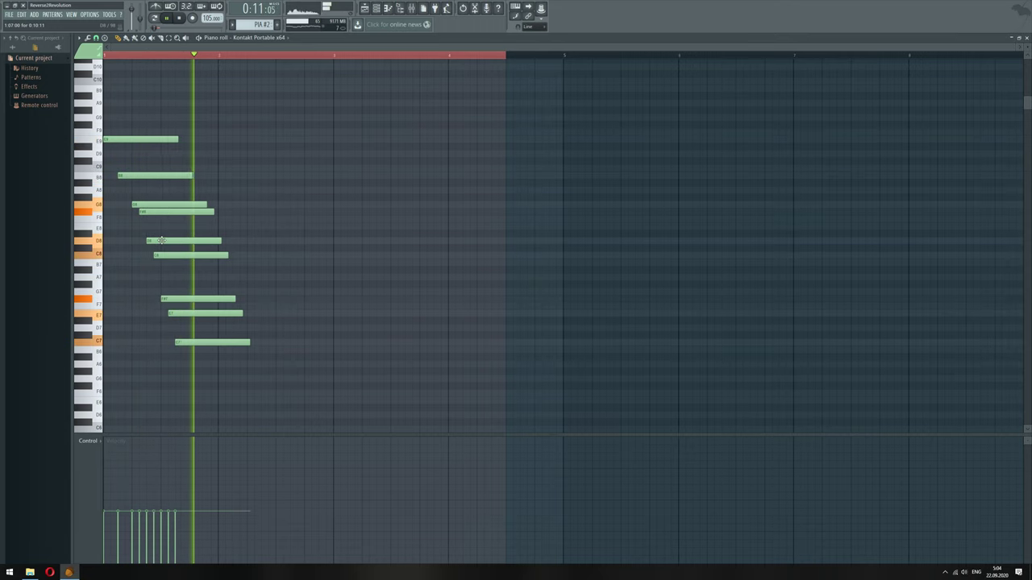
pyautogui.press('space')
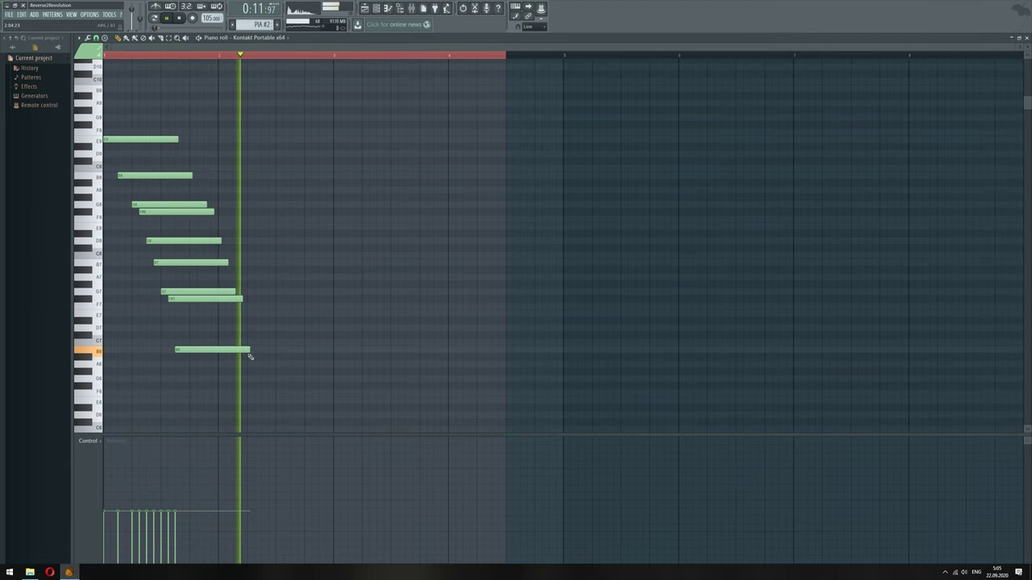
# Compress the timing of the whole descending run into a fast strum, and lengthen all its notes to about one and a half bars
pyautogui.moveTo(232, 367); pyautogui.dragTo(87, 110)
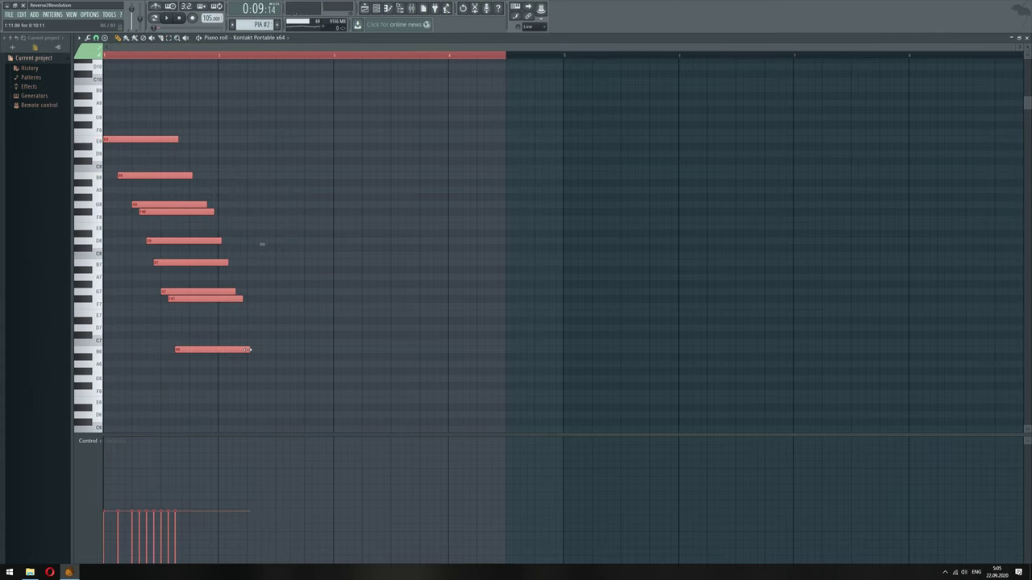
pyautogui.moveTo(262, 244); pyautogui.dragTo(170, 243)
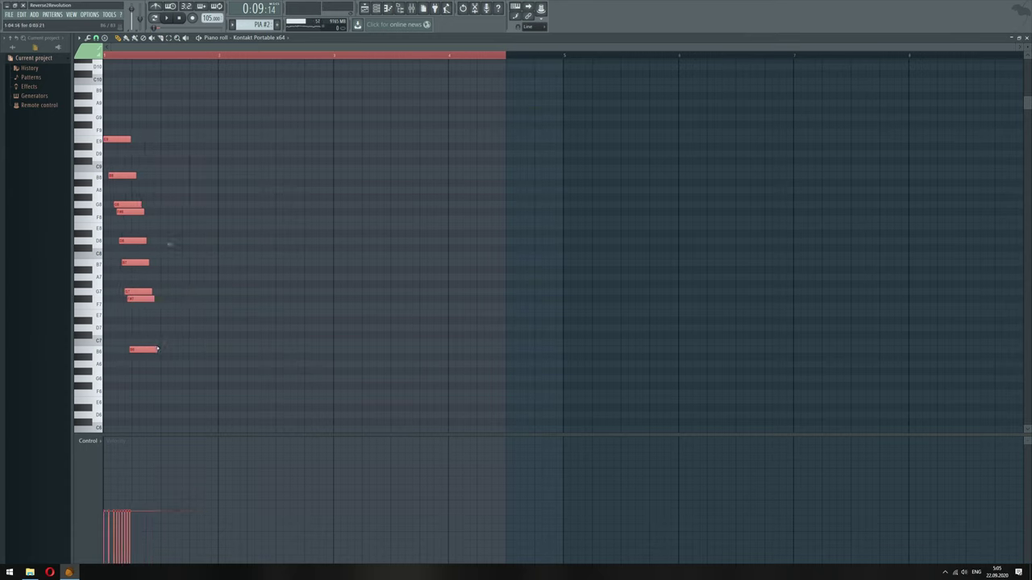
pyautogui.moveTo(158, 349); pyautogui.dragTo(223, 350)
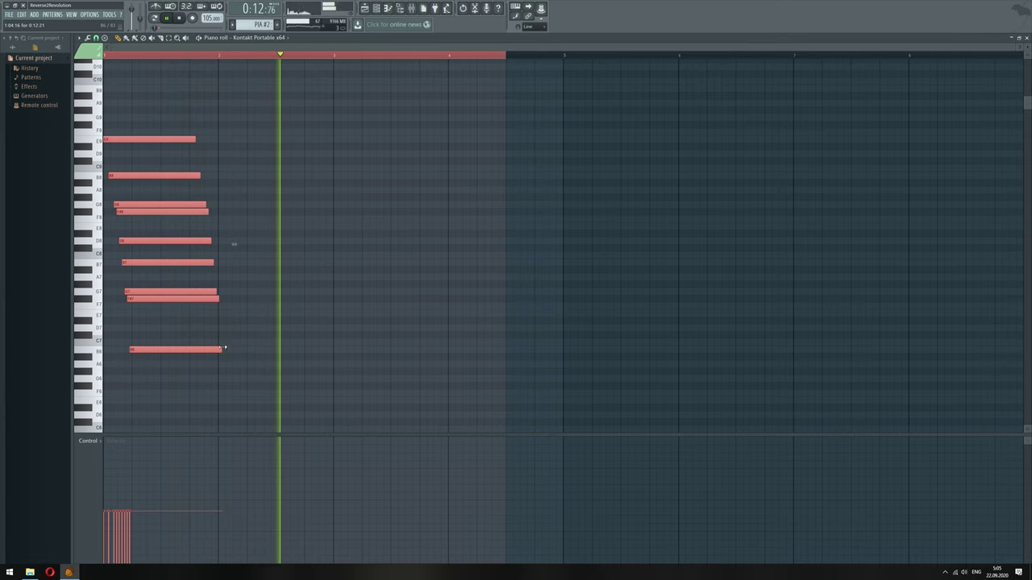
pyautogui.moveTo(225, 349); pyautogui.dragTo(305, 350)
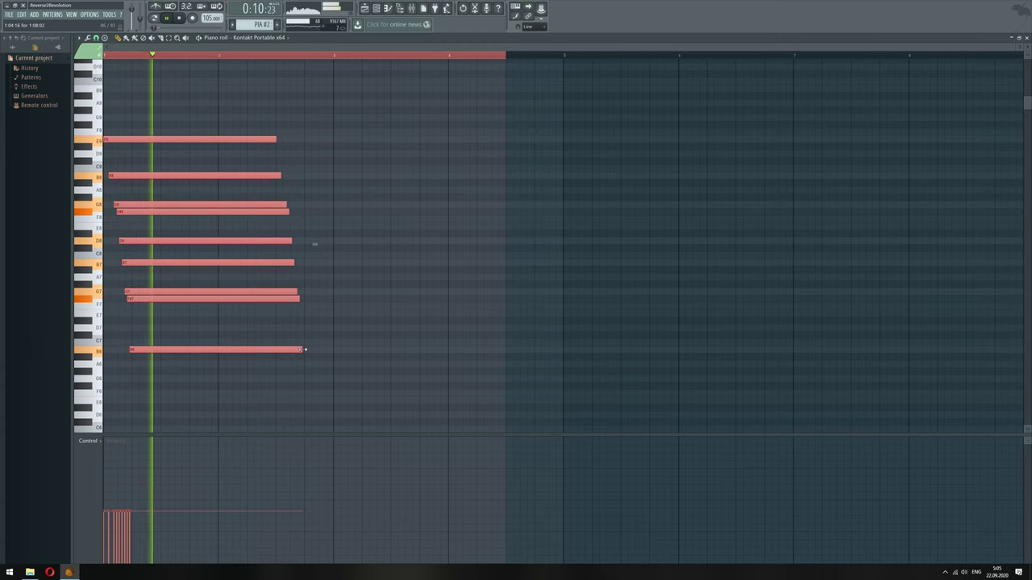
# Lower the channel volume of the (AK) TALES audio sample at bar 5 to 41%
pyautogui.press('F9')
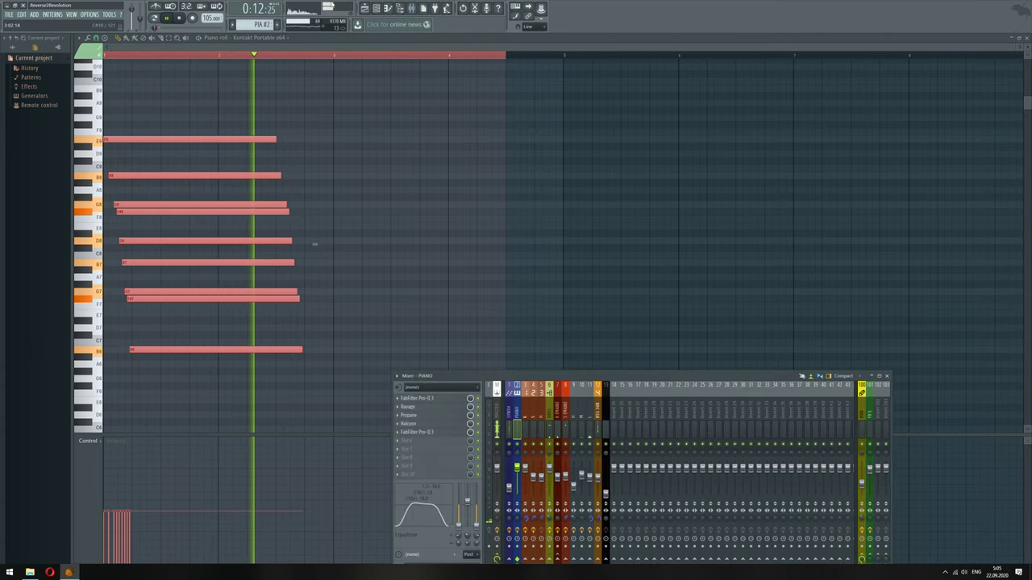
pyautogui.press('F9')
pyautogui.press('F5')
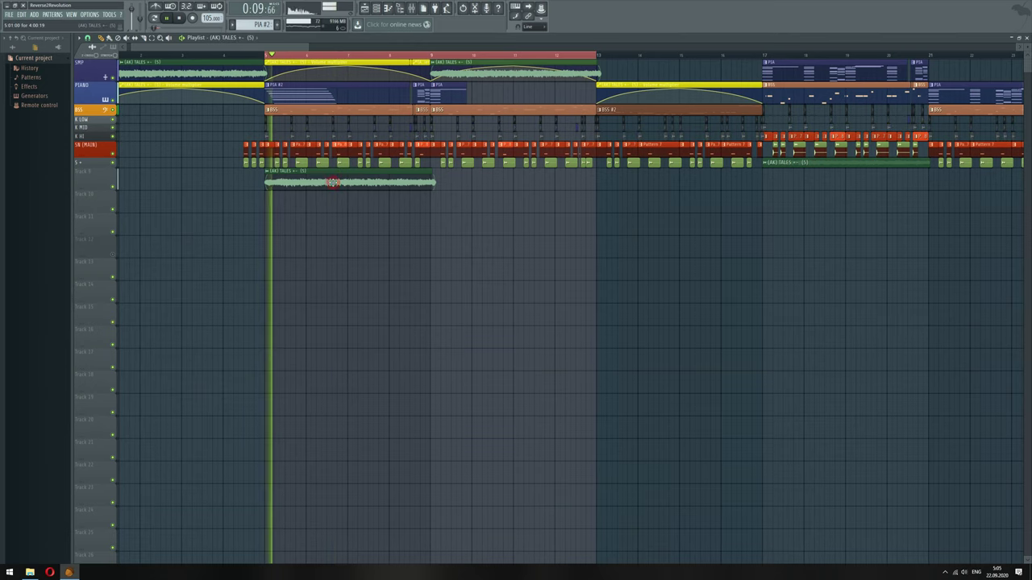
pyautogui.doubleClick(332, 183)
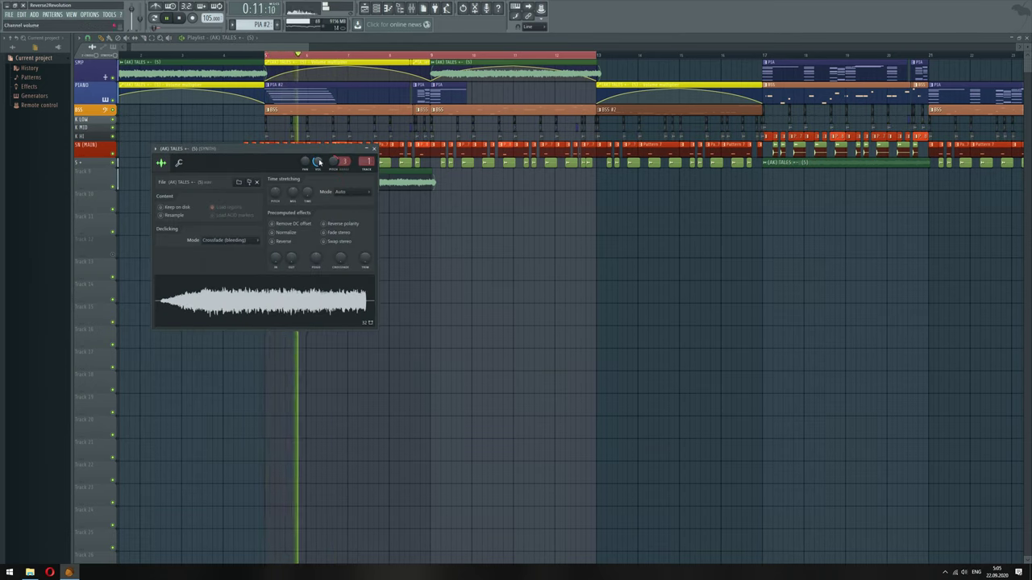
pyautogui.moveTo(319, 162); pyautogui.dragTo(319, 173)
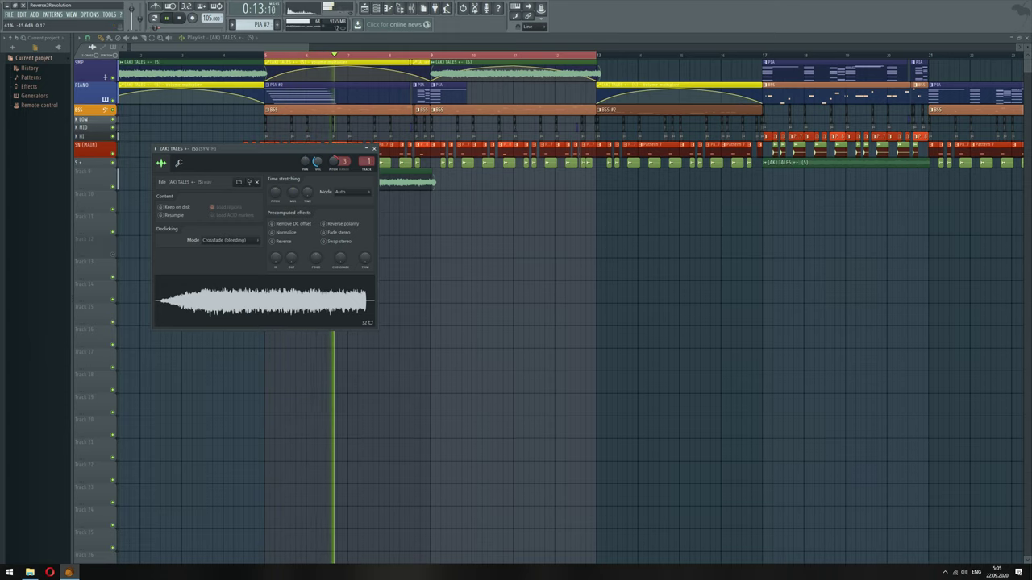
# At bar 3 of the Kontakt Portable part, add a short A6, a brief A#6 grace note and a longer B6
pyautogui.click(376, 9)
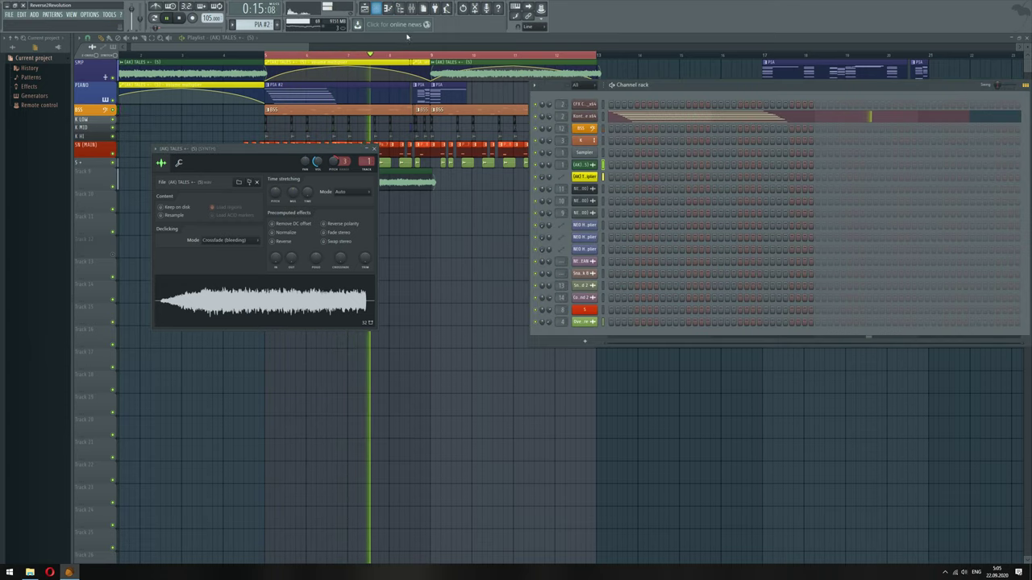
pyautogui.click(630, 115)
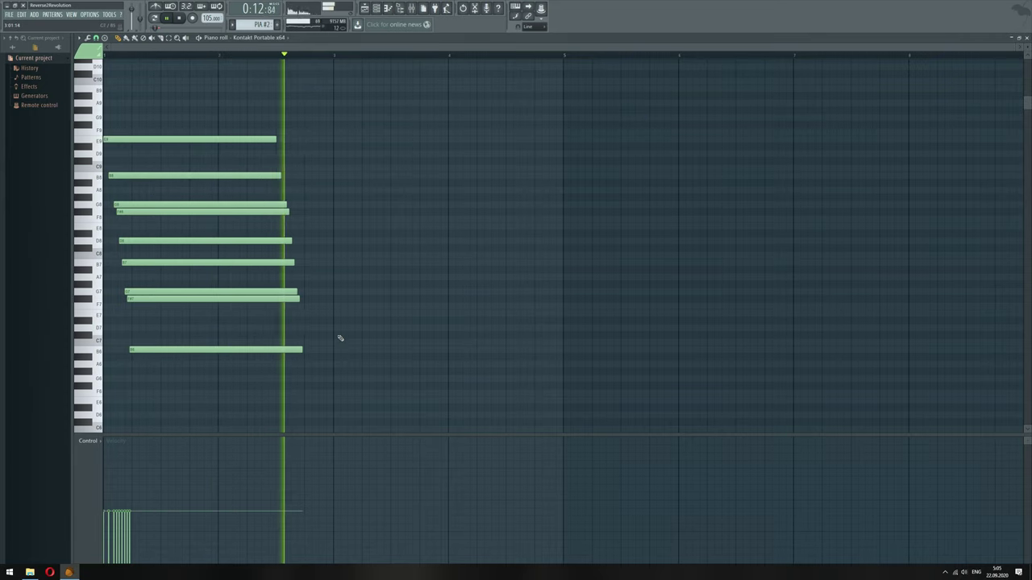
pyautogui.click(337, 364)
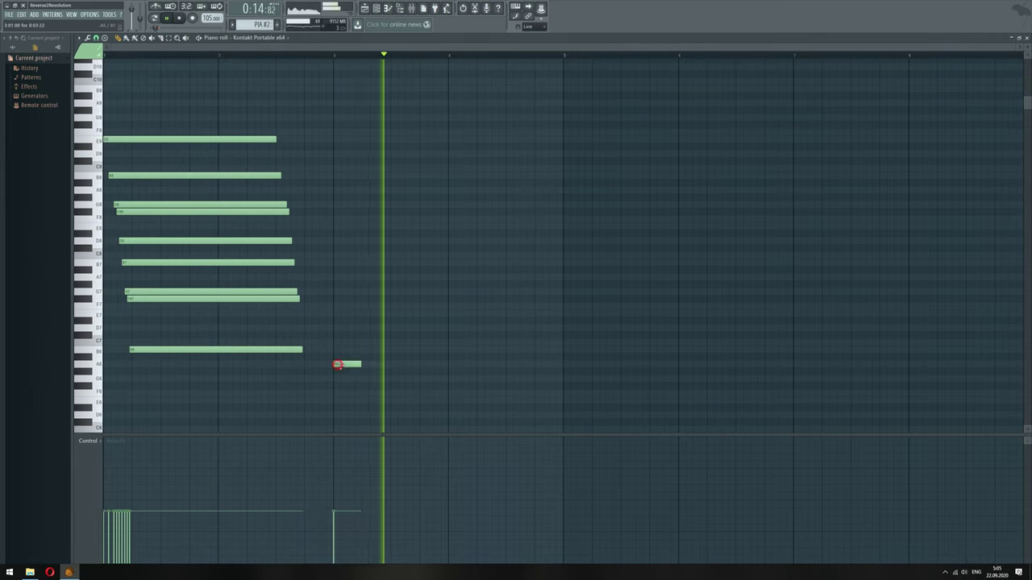
pyautogui.press('space')
pyautogui.doubleClick(353, 365)
pyautogui.click(550, 331)
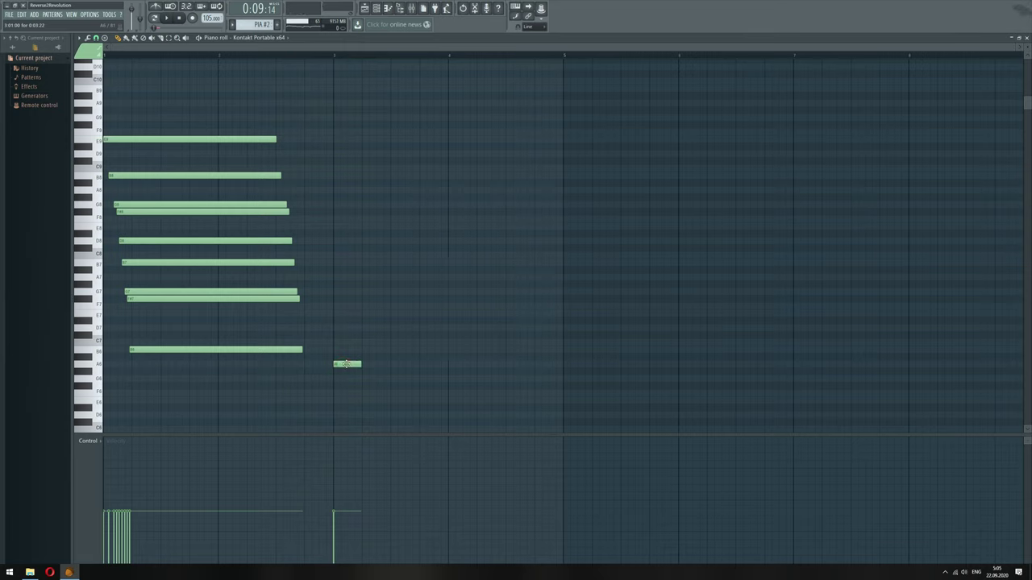
pyautogui.moveTo(363, 357); pyautogui.dragTo(362, 348)
pyautogui.click(386, 357)
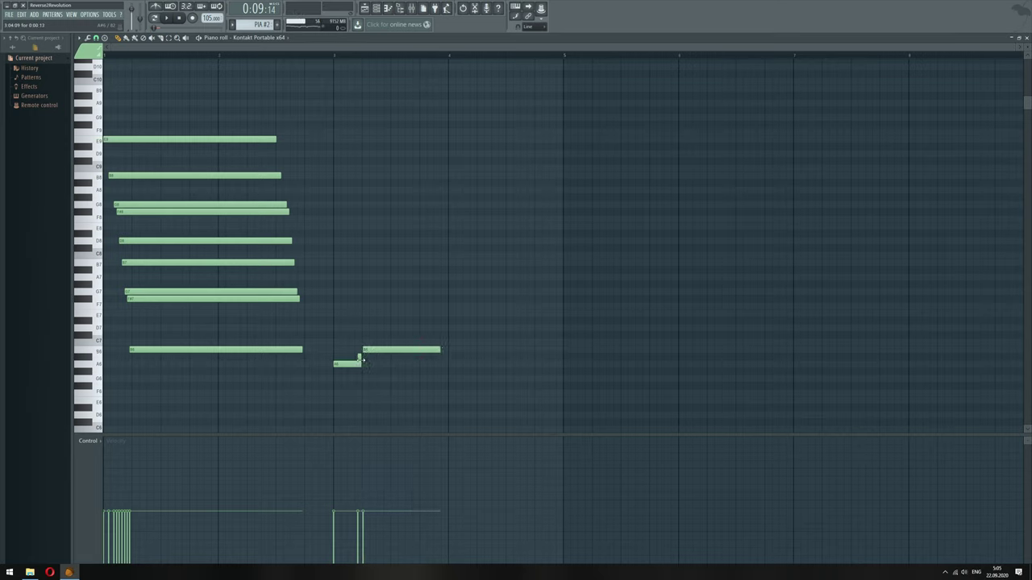
# Continue from B6 with a rising run of overlapping notes: D#7, F#7, B7, F#8 and D9
pyautogui.moveTo(366, 336); pyautogui.dragTo(367, 320)
pyautogui.click(377, 337)
pyautogui.rightClick(379, 337)
pyautogui.click(382, 326)
pyautogui.rightClick(385, 330)
pyautogui.click(381, 320)
pyautogui.moveTo(395, 304); pyautogui.dragTo(392, 296)
pyautogui.moveTo(411, 257); pyautogui.dragTo(411, 263)
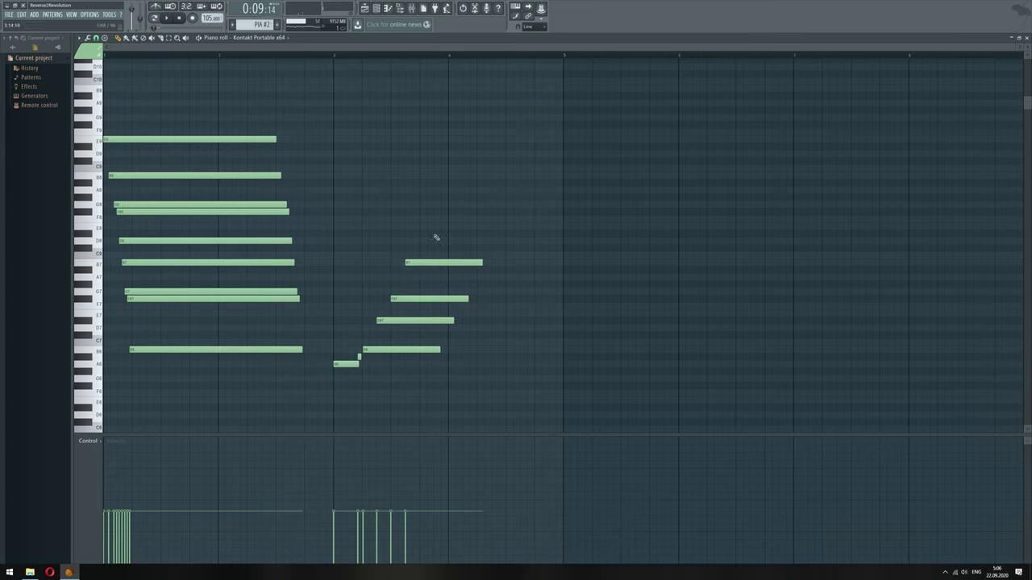
pyautogui.click(426, 218)
pyautogui.moveTo(425, 216); pyautogui.dragTo(424, 209)
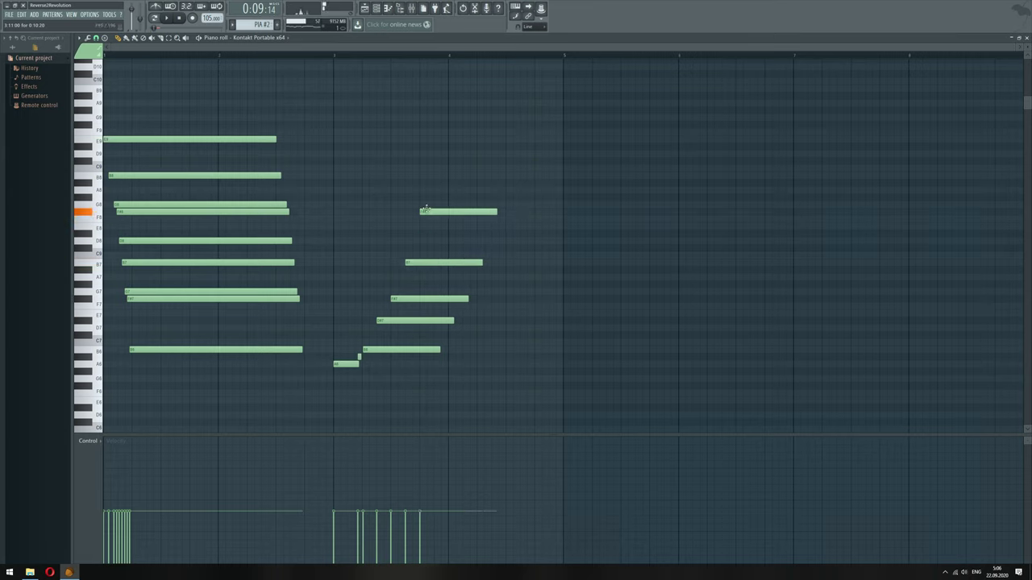
pyautogui.click(450, 152)
pyautogui.moveTo(450, 152); pyautogui.dragTo(431, 152)
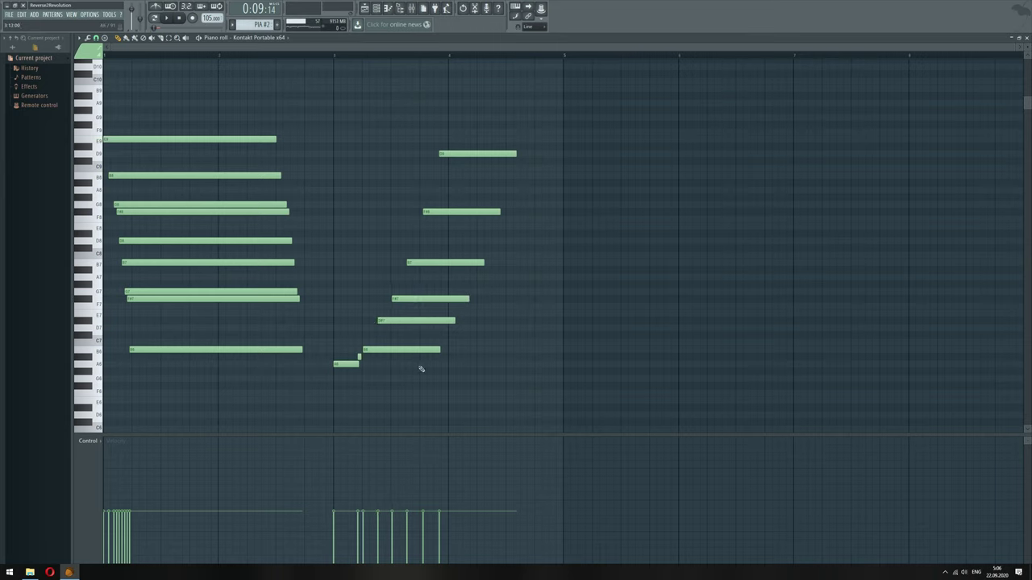
# Compress the rising run from B6 to D9 into a fast strum and extend its notes past the start of bar 4
pyautogui.press('space')
pyautogui.moveTo(403, 372); pyautogui.dragTo(393, 144)
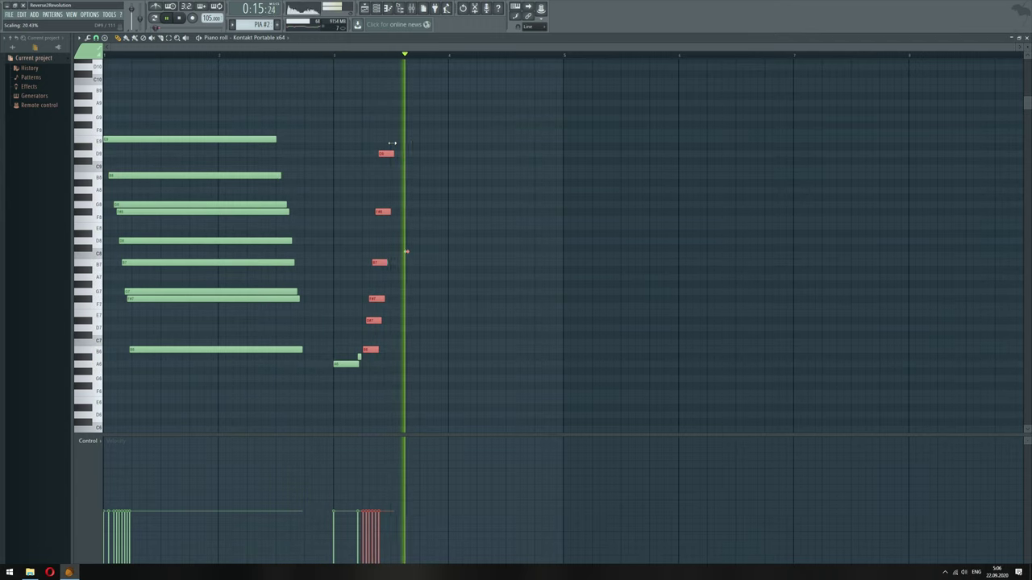
pyautogui.moveTo(396, 153); pyautogui.dragTo(515, 202)
pyautogui.moveTo(504, 259); pyautogui.dragTo(456, 362)
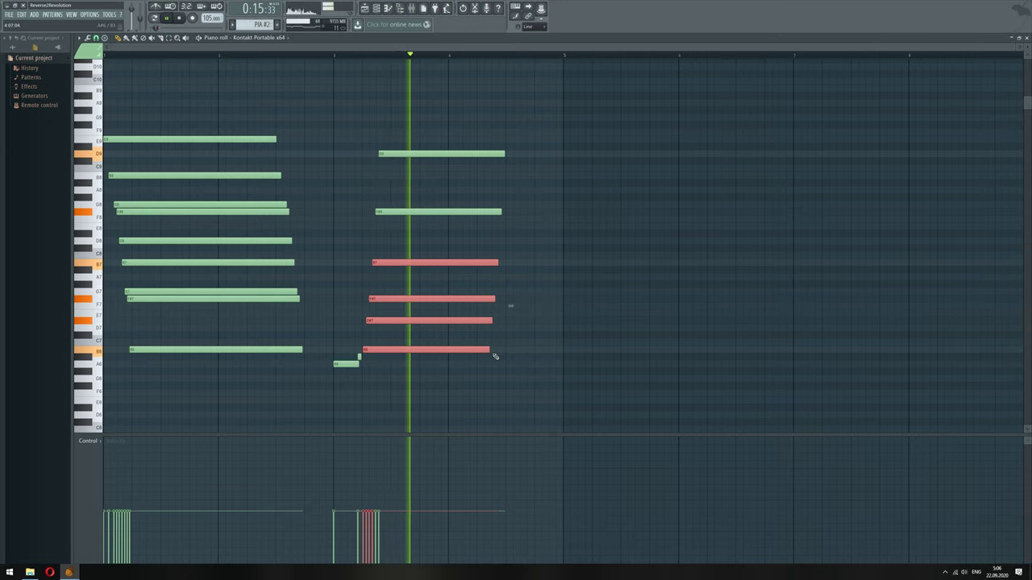
pyautogui.keyDown('ctrl'); pyautogui.click(471, 381); pyautogui.keyUp('ctrl')
# Raise the D#7 note in the rising strum to E7 and play the phrase from bar 3
pyautogui.press('space')
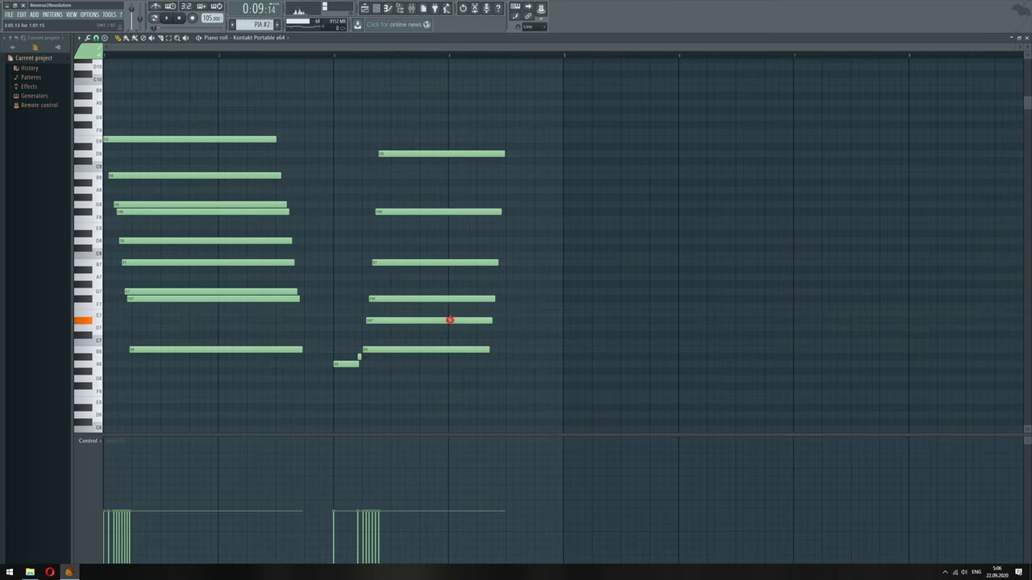
pyautogui.moveTo(443, 315); pyautogui.dragTo(444, 307)
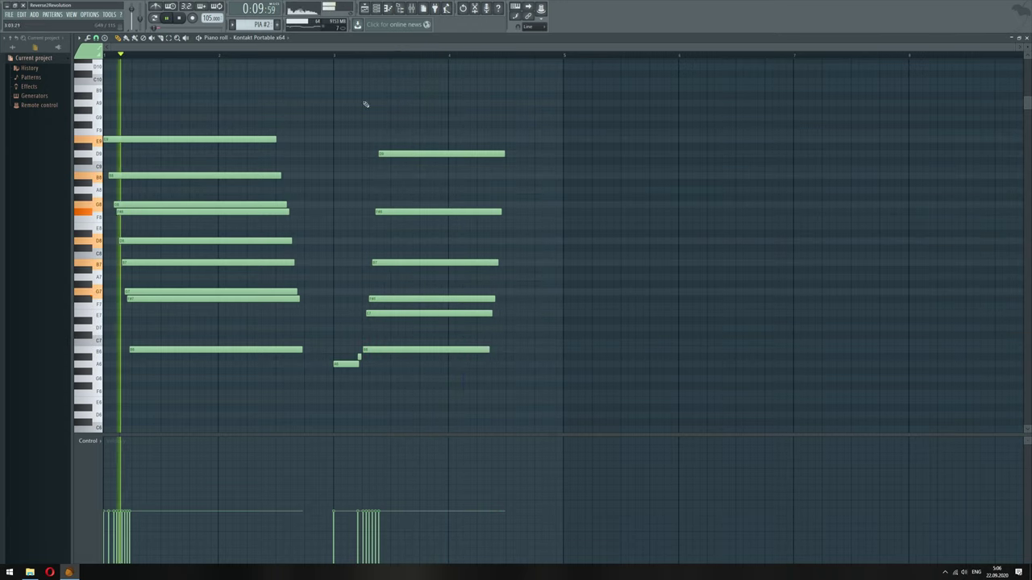
pyautogui.click(335, 54)
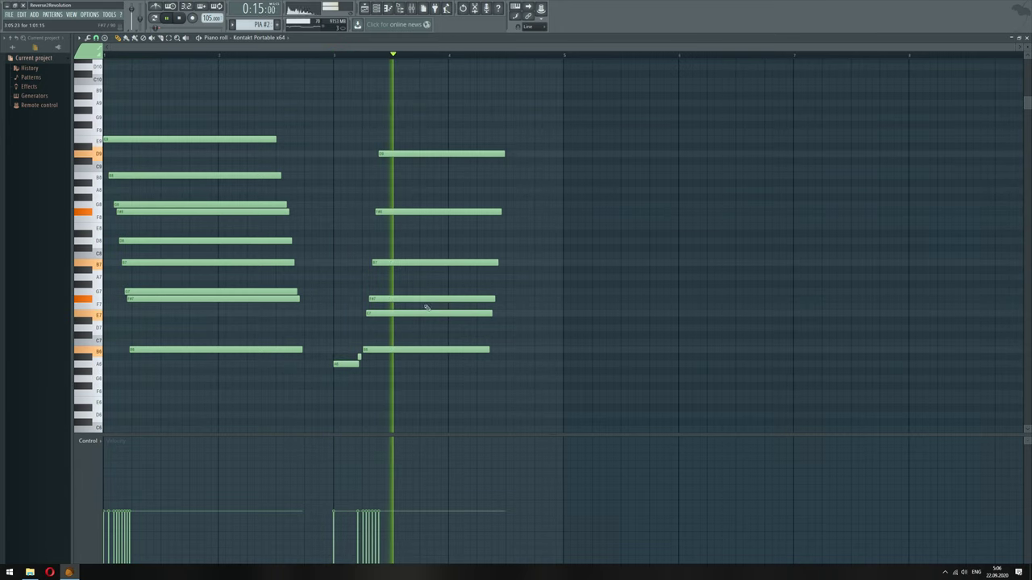
# Shorten the notes of the rising strum to uneven lengths, trim several ends in the first strum, and play the pattern
pyautogui.press('space')
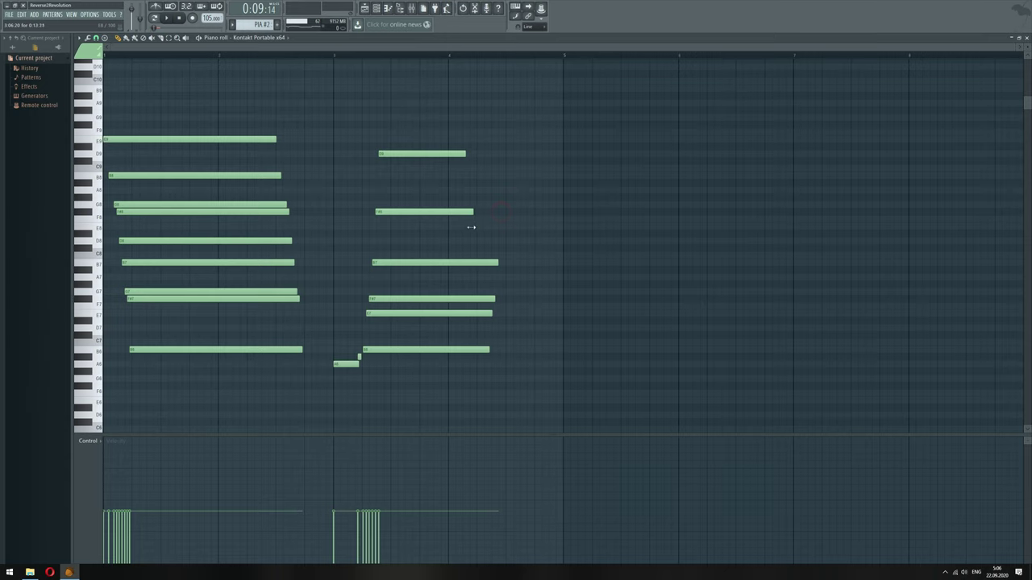
pyautogui.moveTo(498, 269)
pyautogui.mouseDown()
pyautogui.moveTo(487, 269)
pyautogui.moveTo(495, 263)
pyautogui.mouseUp()
pyautogui.rightClick(506, 269)
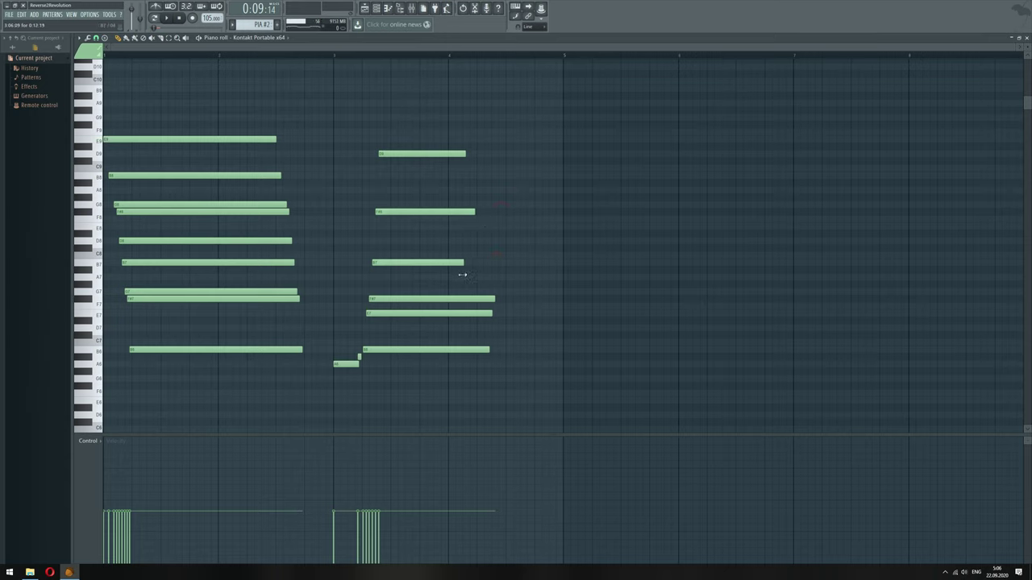
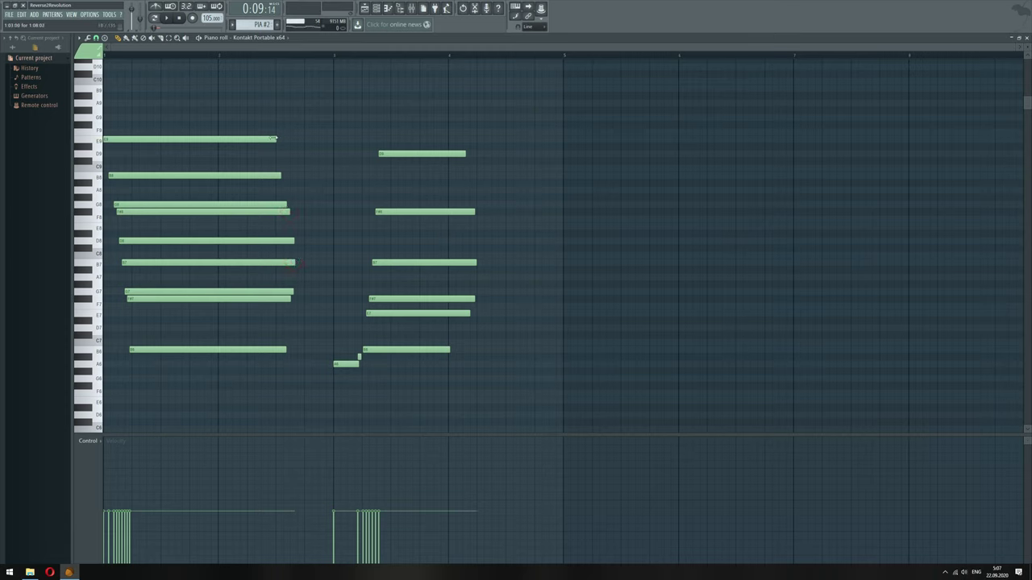
pyautogui.press('space')
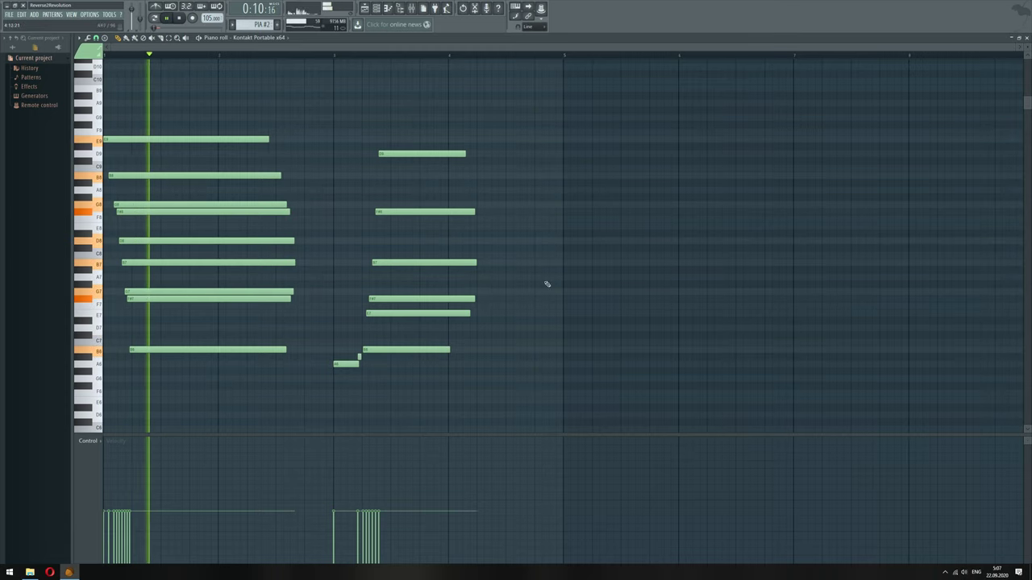
# Duplicate the rising strum two semitones lower just before bar 4, merging its overlapping E7 notes into one long note
pyautogui.moveTo(489, 137); pyautogui.dragTo(417, 411)
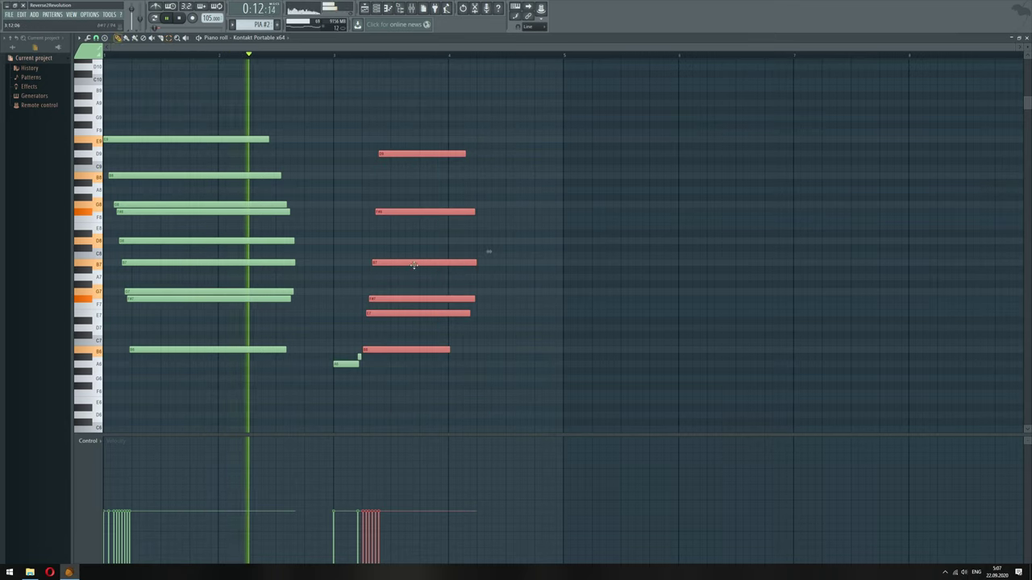
pyautogui.moveTo(393, 151); pyautogui.dragTo(459, 161)
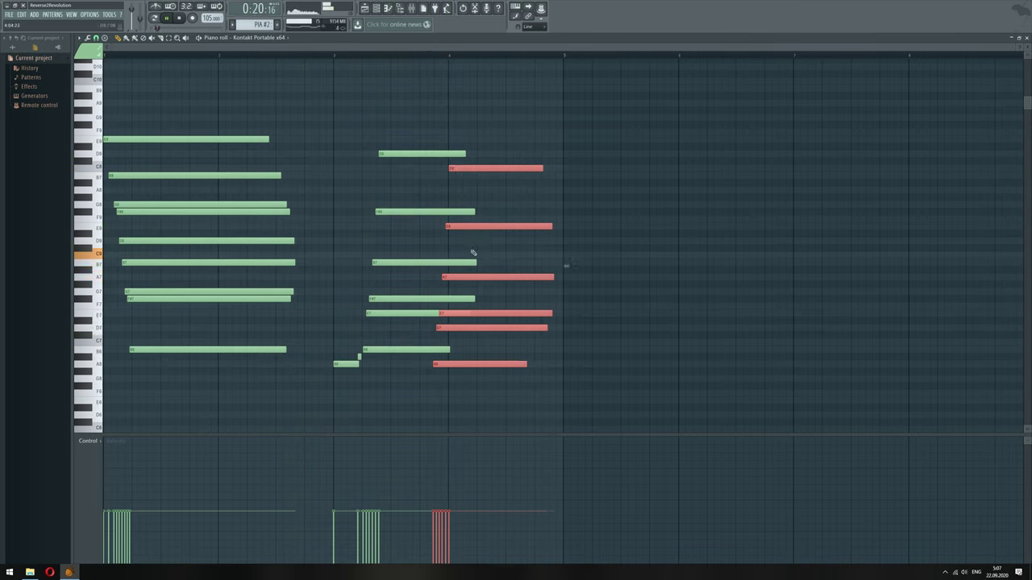
pyautogui.keyDown('ctrl'); pyautogui.click(425, 314); pyautogui.keyUp('ctrl')
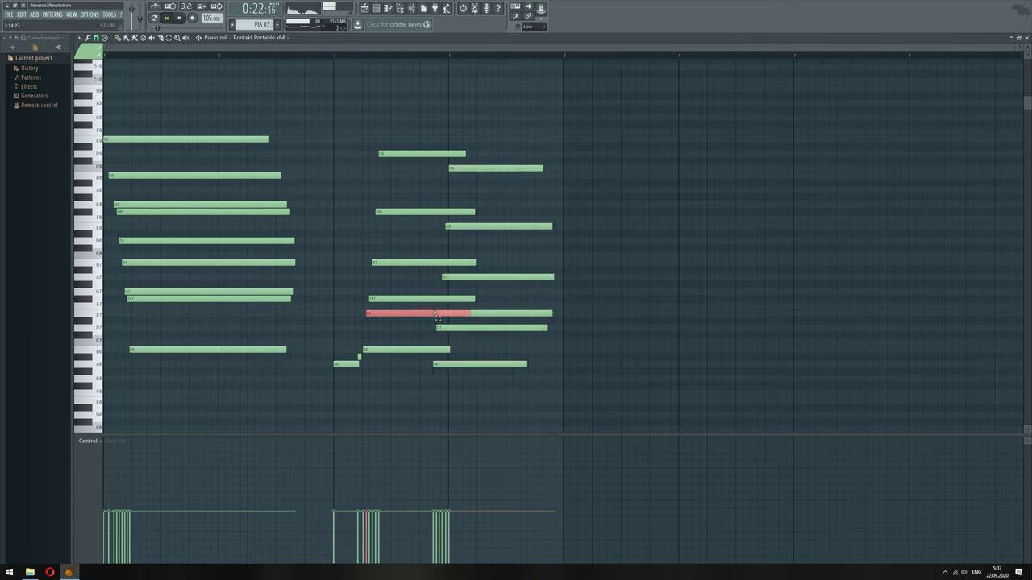
pyautogui.rightClick(479, 313)
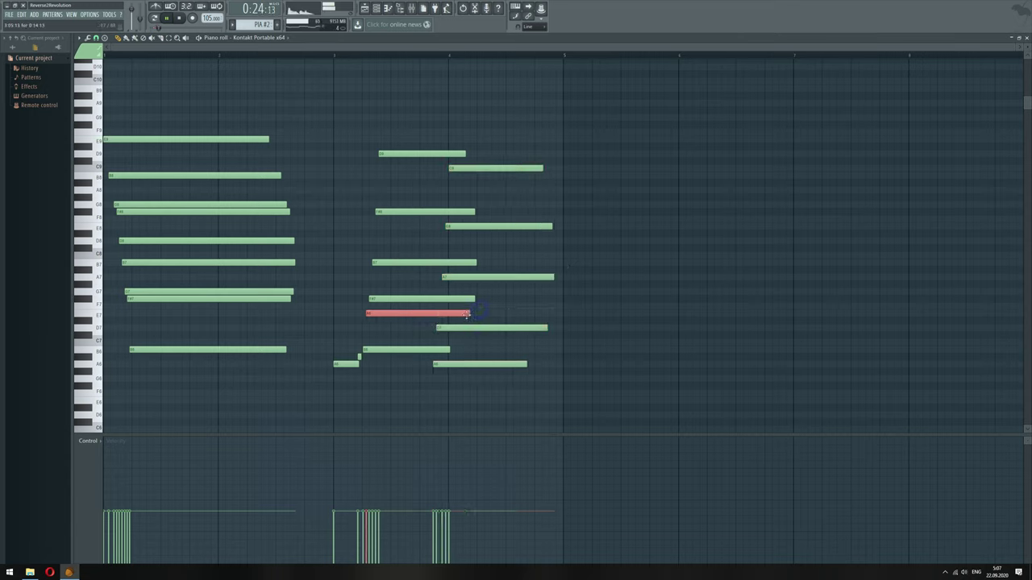
pyautogui.rightClick(530, 297)
# Shape the strum velocities so they taper down across the first rising strum and climb across the copied one
pyautogui.press('space')
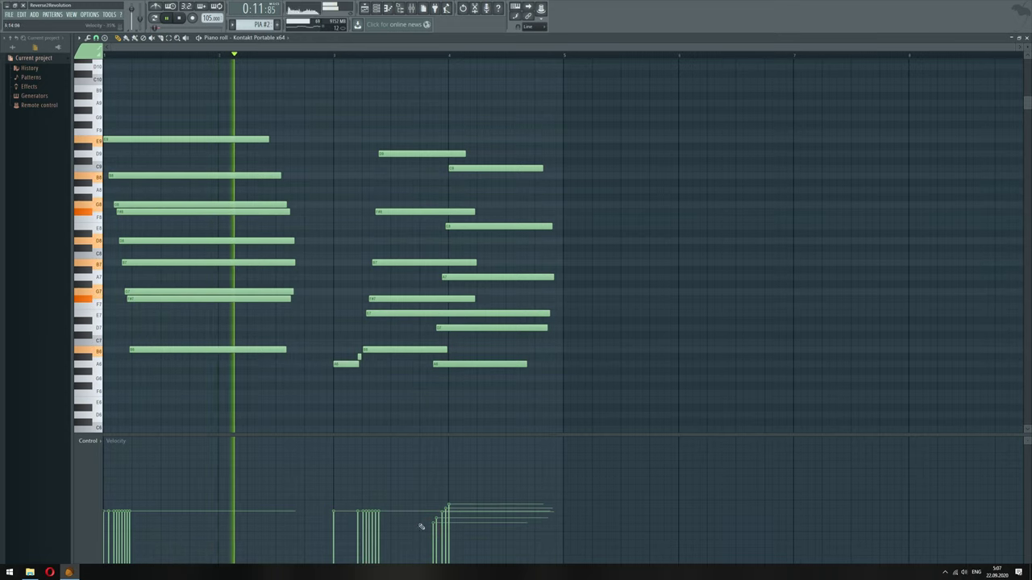
pyautogui.moveTo(358, 511)
pyautogui.mouseDown()
pyautogui.moveTo(383, 526)
pyautogui.moveTo(410, 517)
pyautogui.moveTo(373, 517)
pyautogui.moveTo(450, 506)
pyautogui.mouseUp()
pyautogui.press('space')
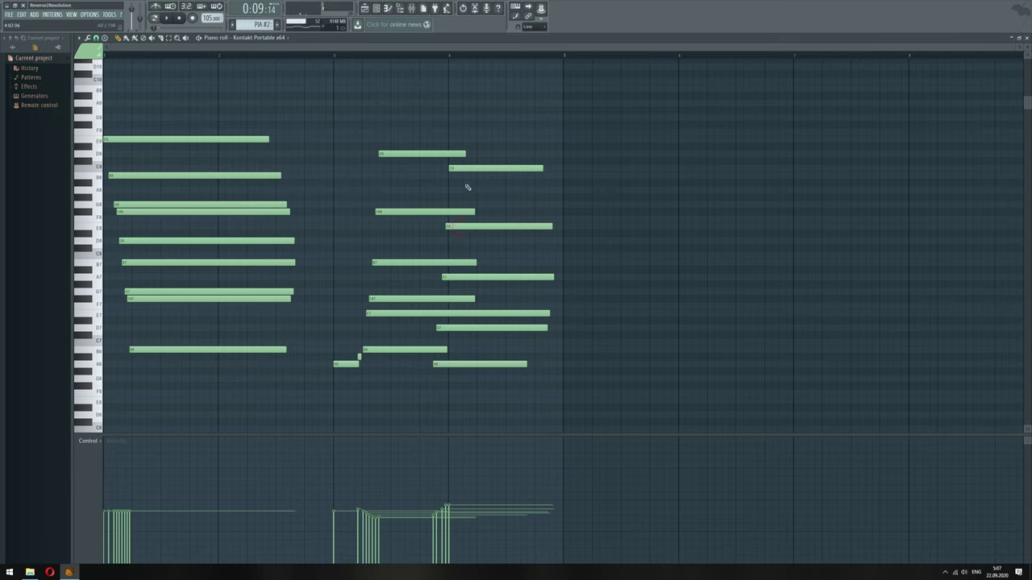
# In the copied strum, lower C9 to B8 and raise A7 to B7, ending the earlier B7 where the new one starts
pyautogui.moveTo(463, 167); pyautogui.dragTo(464, 175)
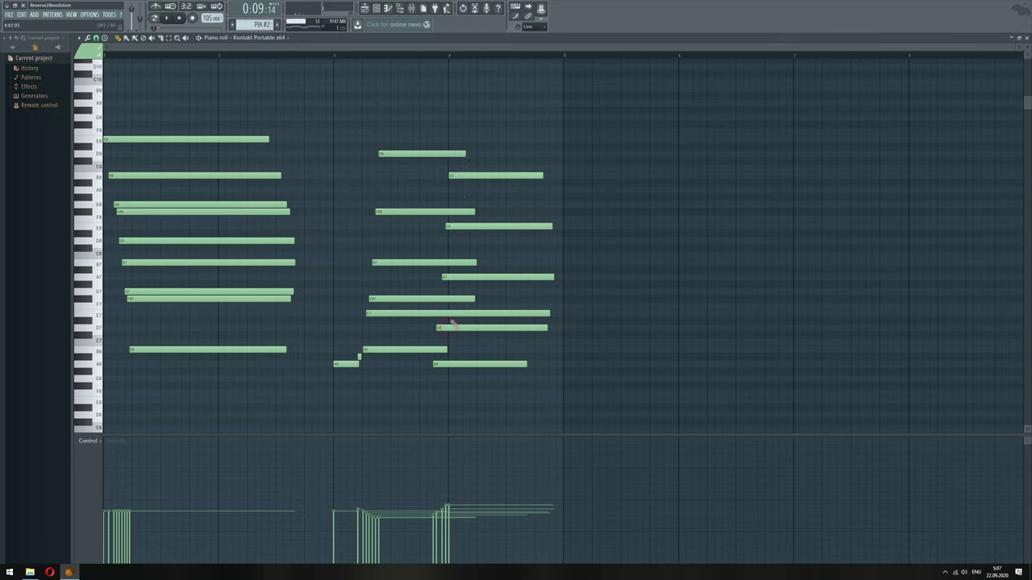
pyautogui.moveTo(449, 321)
pyautogui.mouseDown()
pyautogui.moveTo(449, 311)
pyautogui.moveTo(448, 340)
pyautogui.moveTo(445, 326)
pyautogui.mouseUp()
pyautogui.press('space')
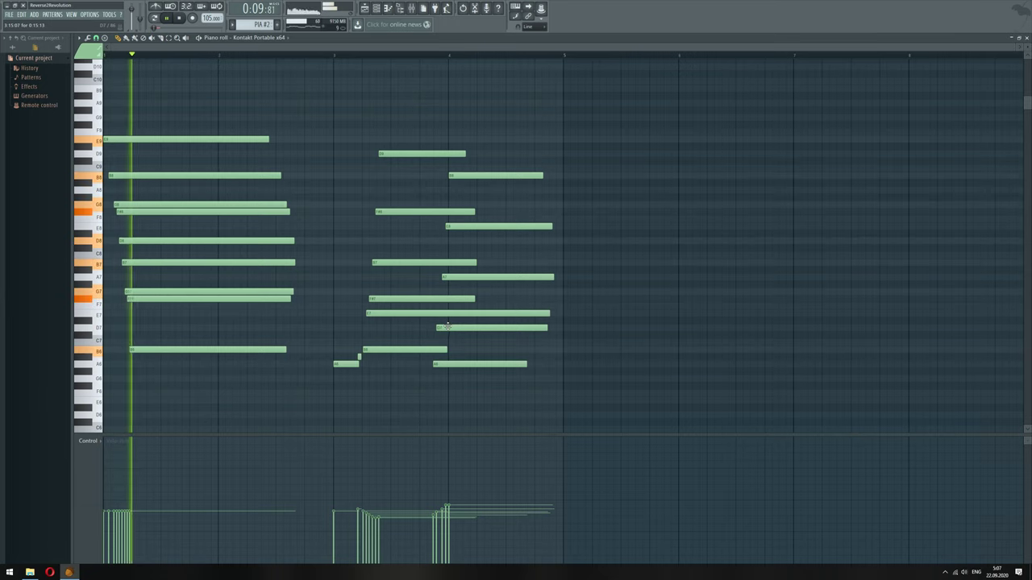
pyautogui.moveTo(456, 279); pyautogui.dragTo(431, 270)
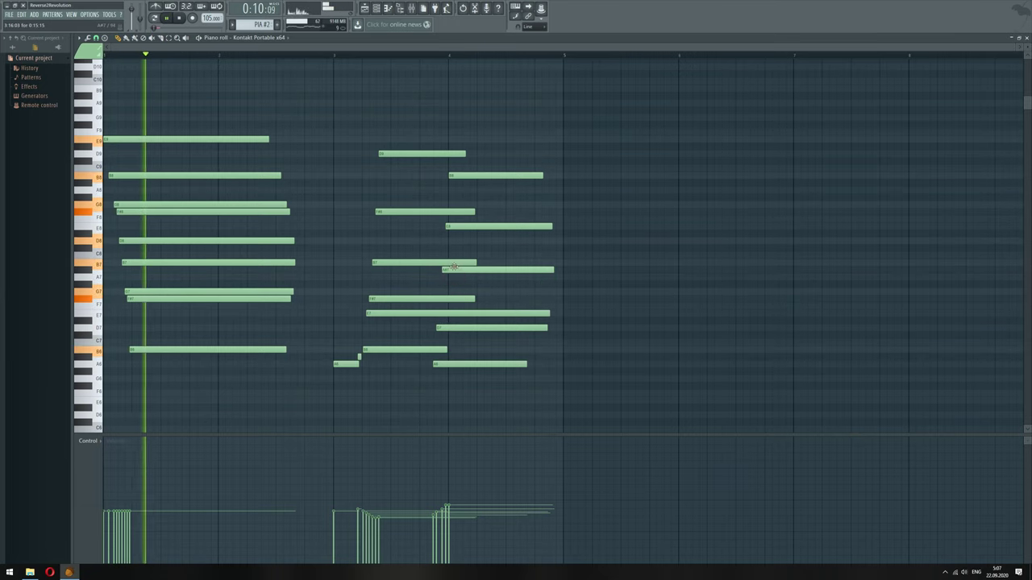
pyautogui.keyDown('ctrl'); pyautogui.click(427, 266); pyautogui.keyUp('ctrl')
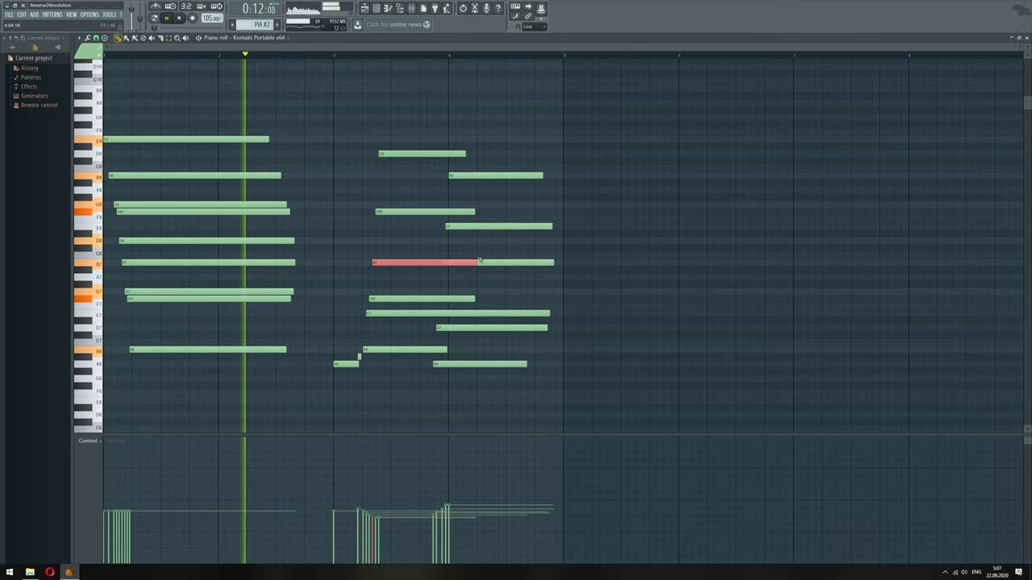
pyautogui.moveTo(475, 265); pyautogui.dragTo(441, 266)
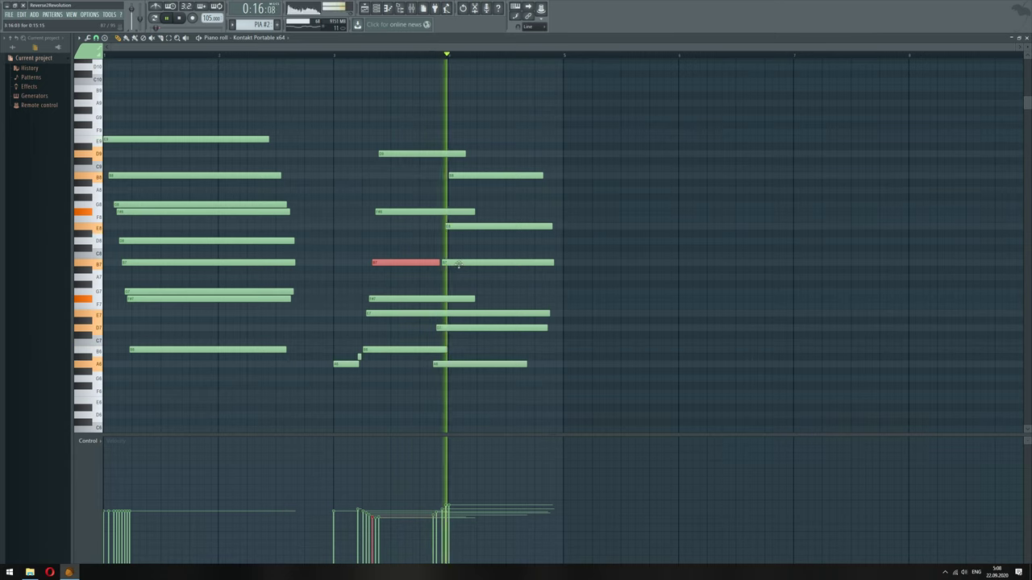
# Open the PIA clip at bar 9 and stagger the upper notes of its first CFX Concert Grand chord, raising A6 to B6
pyautogui.click(363, 8)
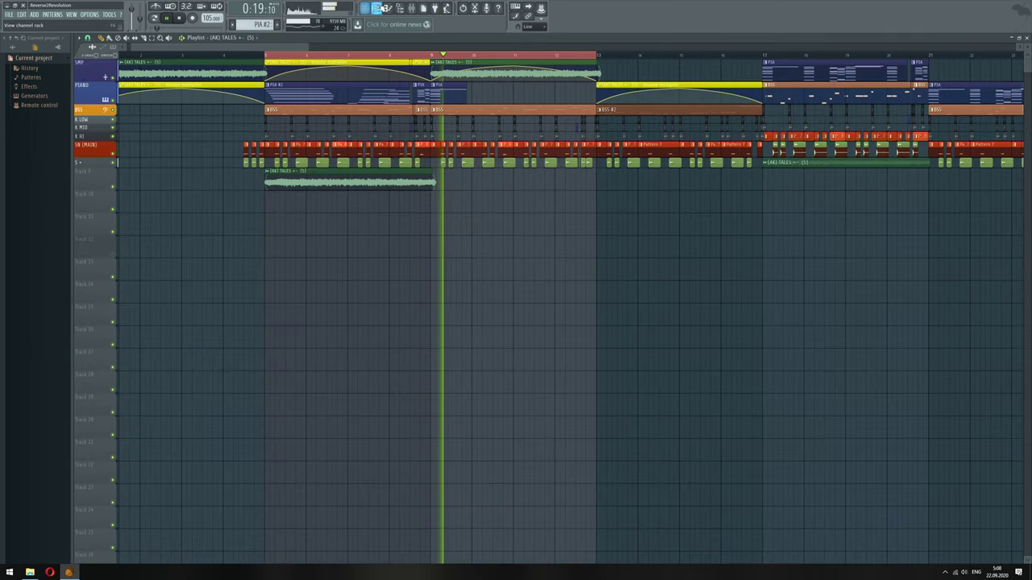
pyautogui.doubleClick(442, 92)
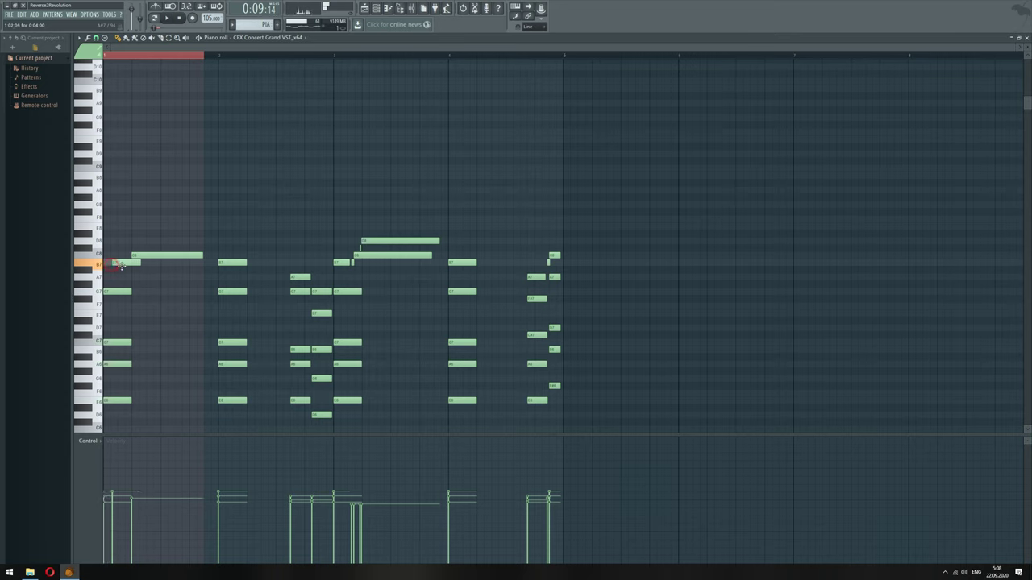
pyautogui.moveTo(121, 266); pyautogui.dragTo(126, 266)
pyautogui.click(113, 342)
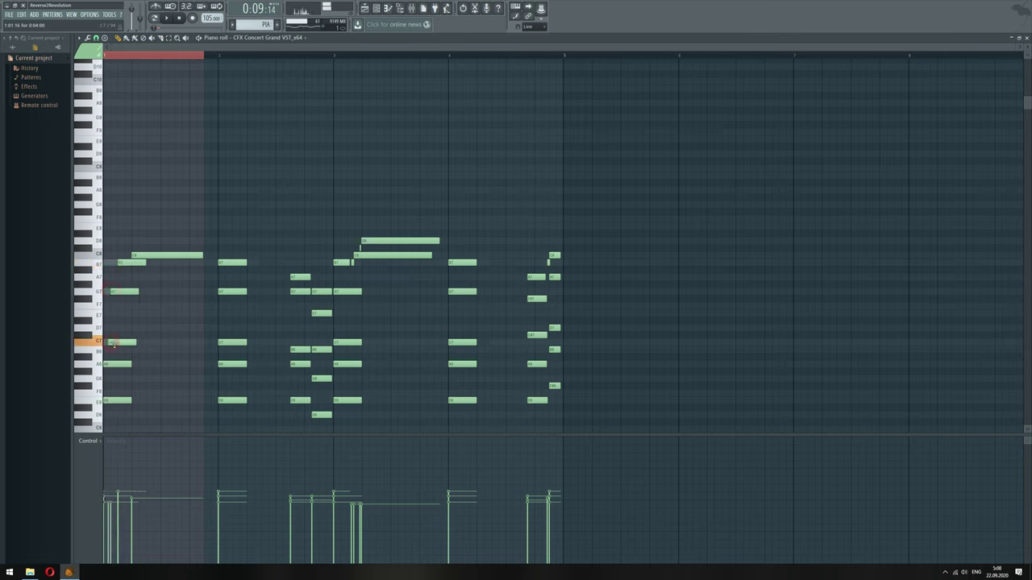
pyautogui.moveTo(115, 365); pyautogui.dragTo(115, 348)
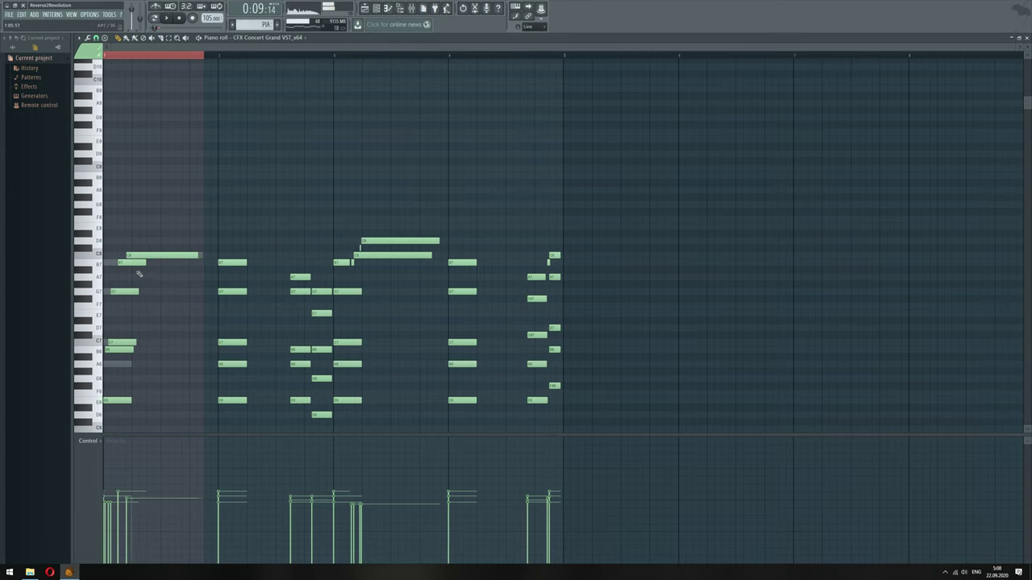
# Play the staggered chord and check the properties of its B7 and B6 notes
pyautogui.scroll(1, 137, 282)
pyautogui.scroll(-4, 143, 314)
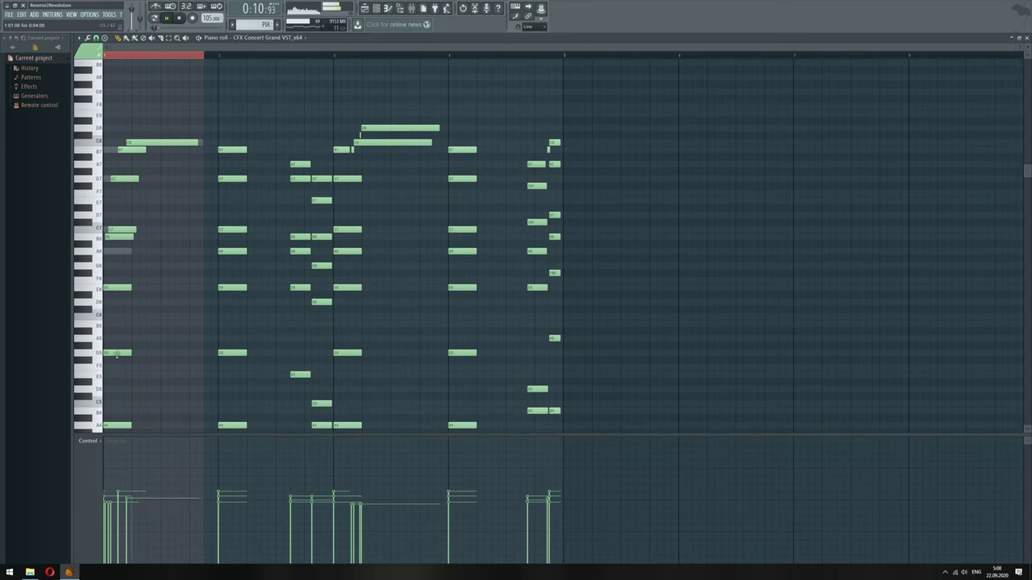
pyautogui.doubleClick(136, 148)
pyautogui.click(556, 331)
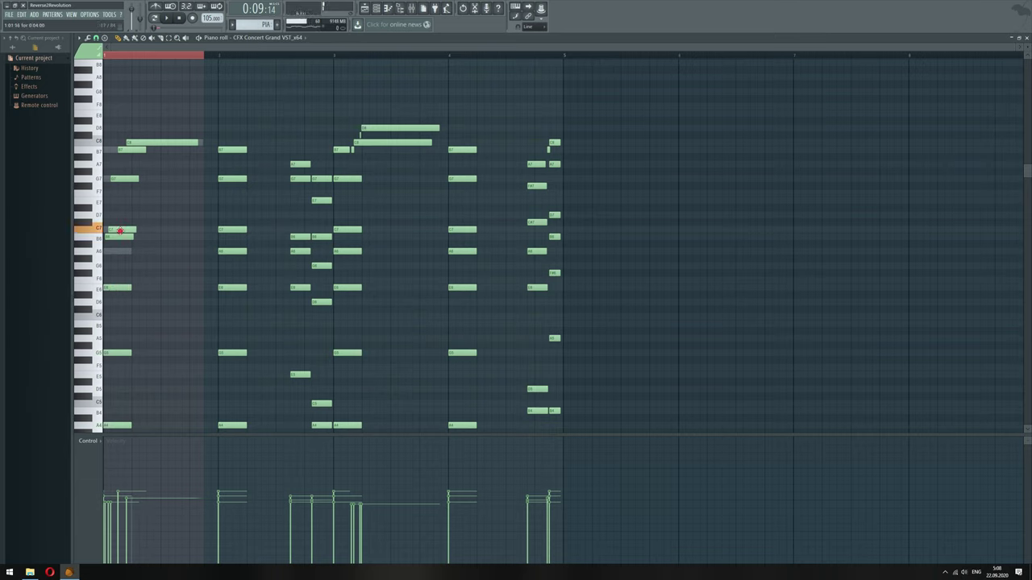
pyautogui.doubleClick(119, 236)
pyautogui.click(558, 332)
# Lower the first chord's G5 to E5 and A4 to E4, and start E5 and E6 slightly later in sequence
pyautogui.click(122, 288)
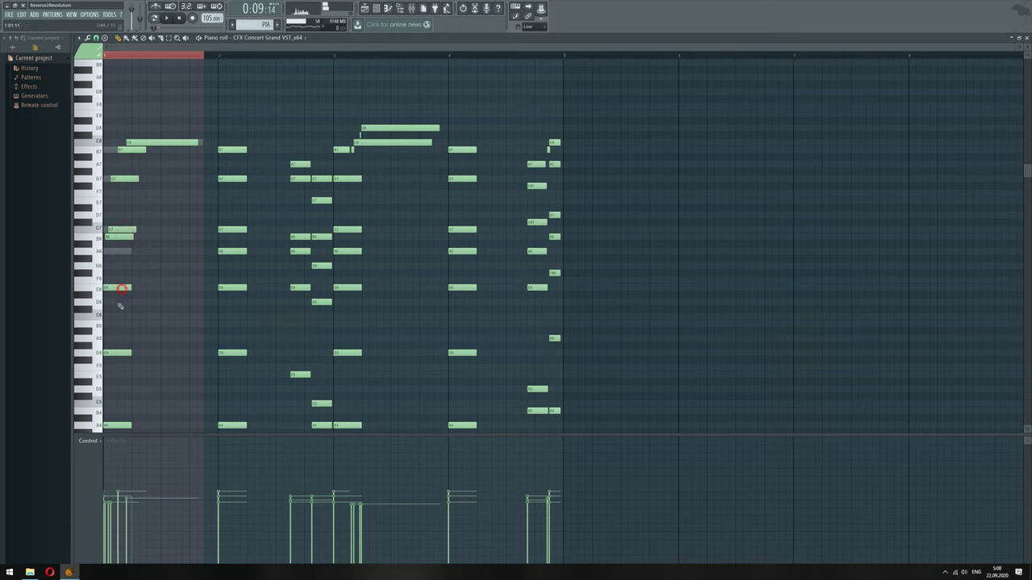
pyautogui.click(115, 355)
pyautogui.moveTo(114, 355); pyautogui.dragTo(113, 375)
pyautogui.click(114, 426)
pyautogui.moveTo(114, 427)
pyautogui.mouseDown()
pyautogui.moveTo(112, 436)
pyautogui.moveTo(108, 417)
pyautogui.mouseUp()
pyautogui.click(114, 331)
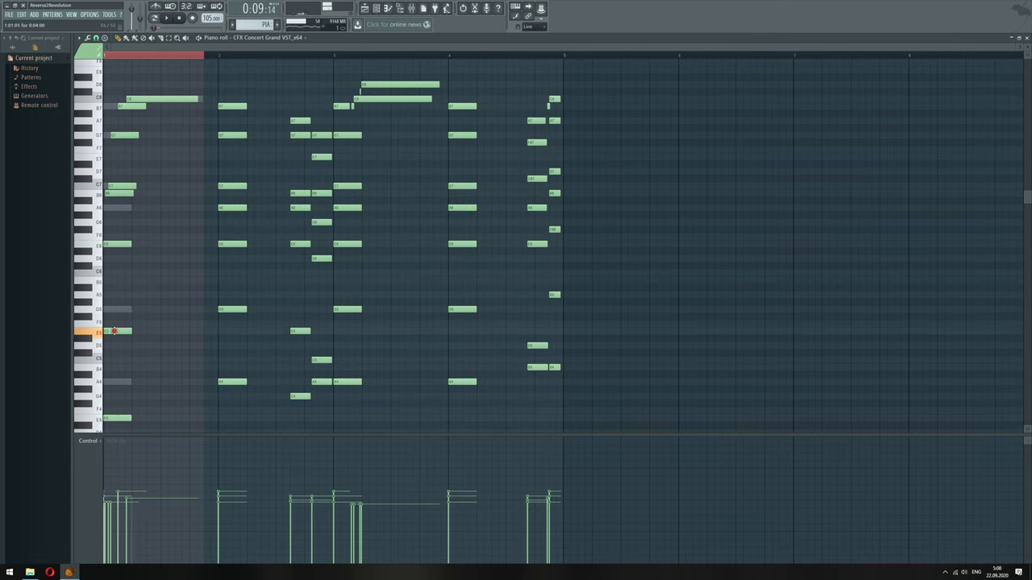
pyautogui.moveTo(114, 331); pyautogui.dragTo(116, 332)
pyautogui.click(113, 243)
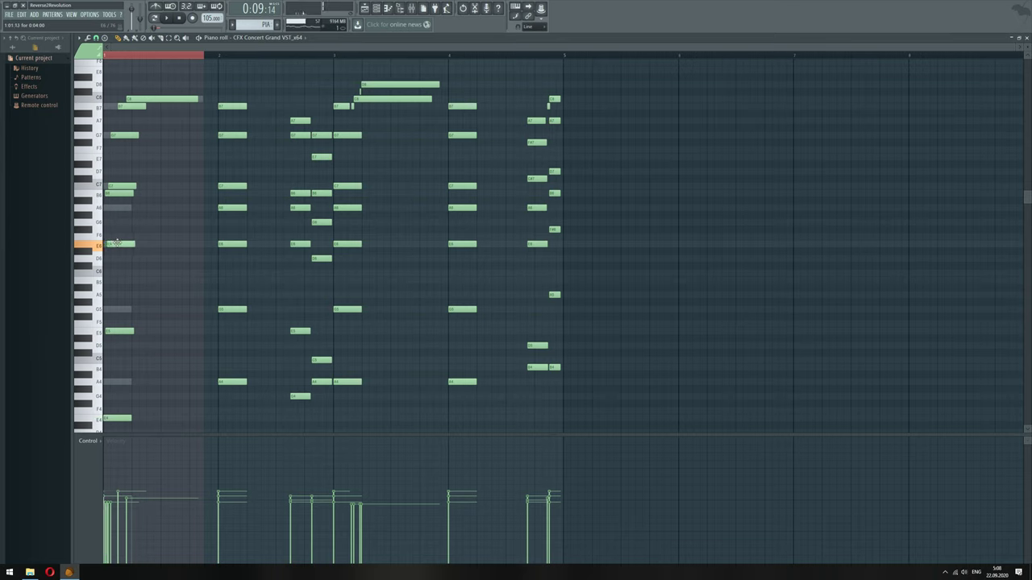
# Shift the first chord's notes from B6 to C8 slightly later and fine-tune the start of E5 to even the strum
pyautogui.moveTo(121, 211); pyautogui.dragTo(162, 87)
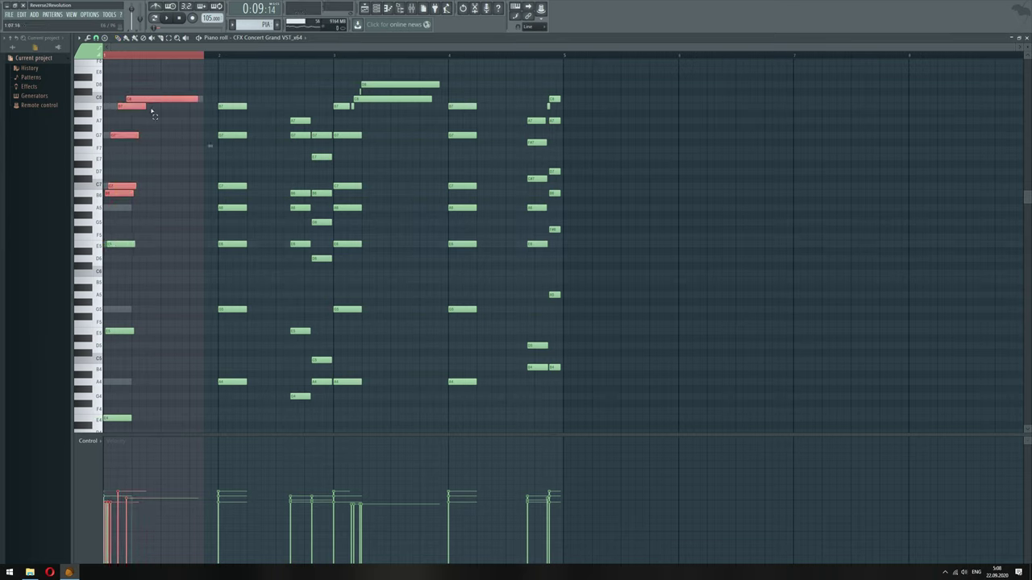
pyautogui.hotkey('shift', 'Right')
pyautogui.hotkey('shift', 'Right')
pyautogui.hotkey('shift', 'Right')
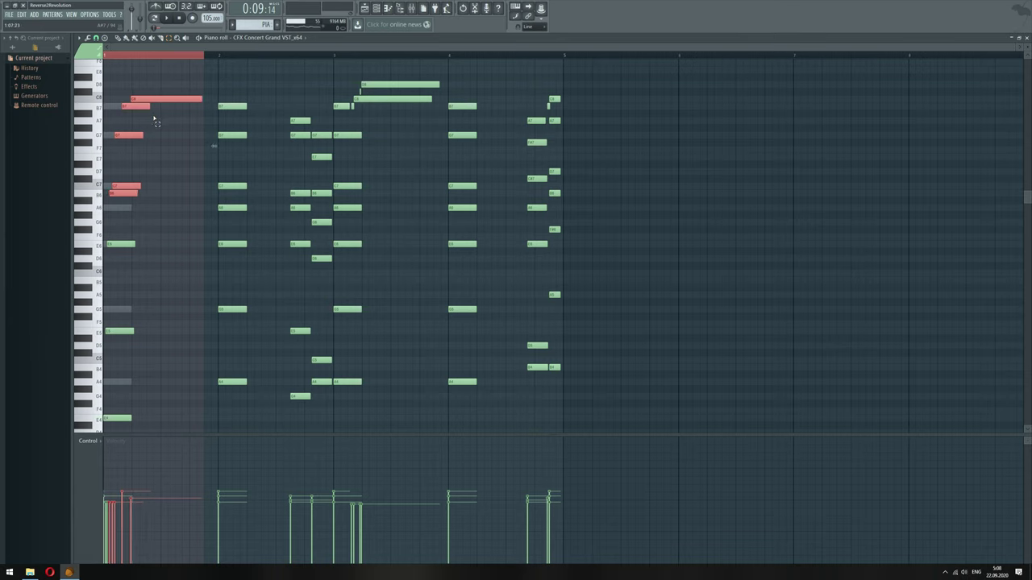
pyautogui.click(129, 195)
pyautogui.click(118, 245)
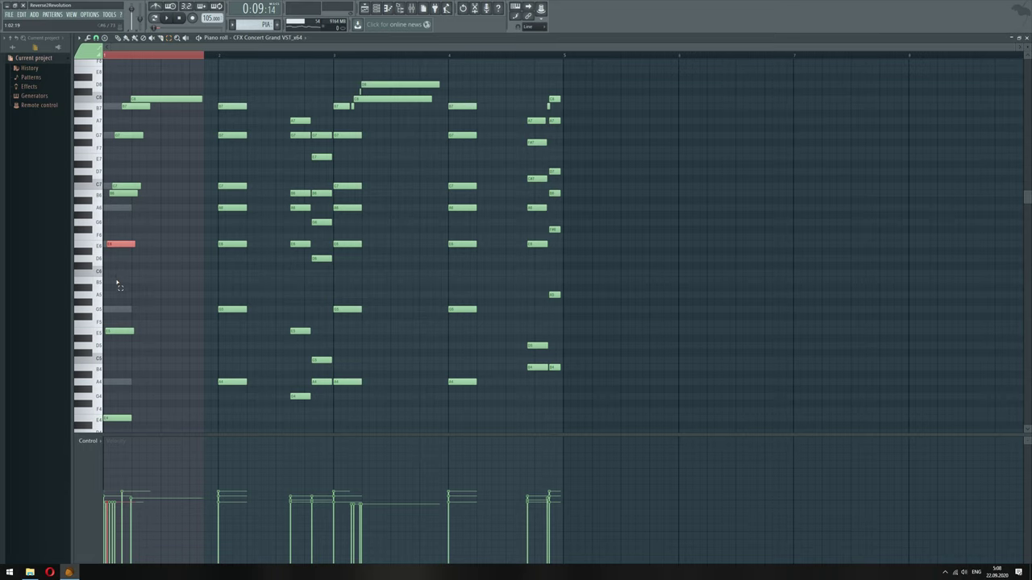
pyautogui.click(118, 332)
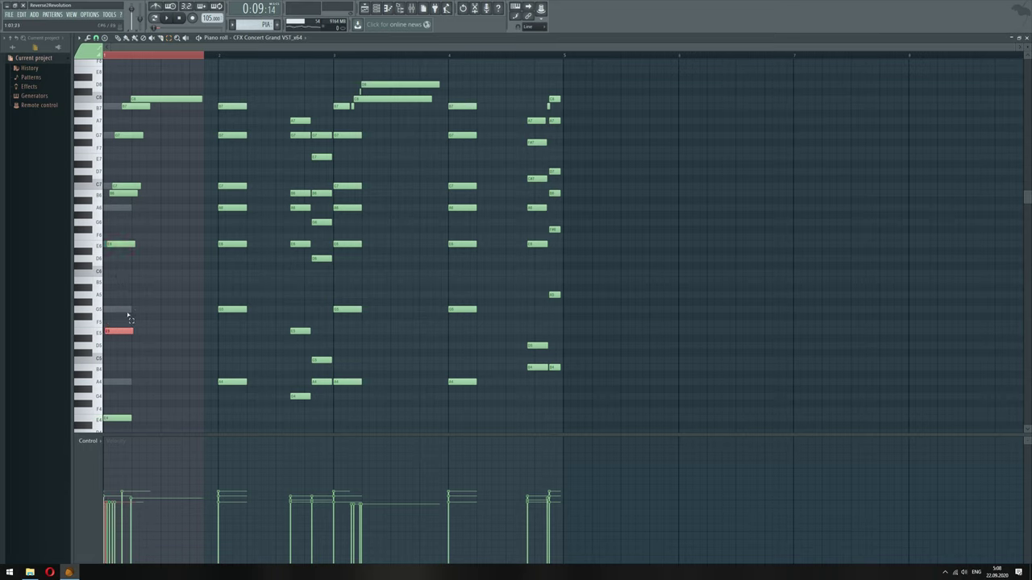
pyautogui.click(129, 309)
# Lengthen the first chord's notes from E4 to B7 to roughly twice their duration
pyautogui.moveTo(152, 122); pyautogui.dragTo(158, 418)
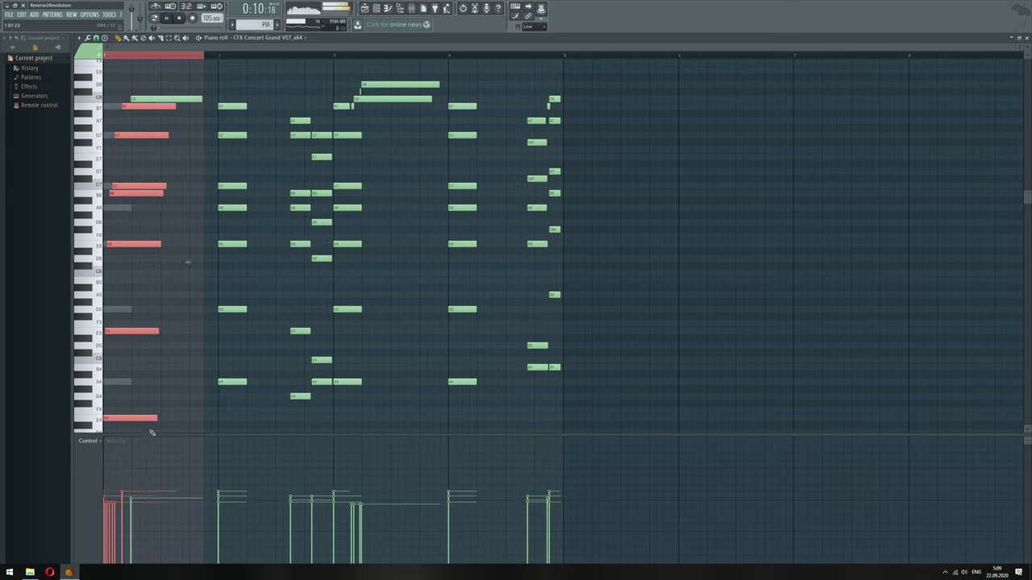
pyautogui.click(165, 397)
# Ramp the first chord's velocities upward and reduce the velocities of the two closing chords in bar 4
pyautogui.moveTo(105, 516)
pyautogui.mouseDown()
pyautogui.moveTo(119, 520)
pyautogui.moveTo(142, 503)
pyautogui.mouseUp()
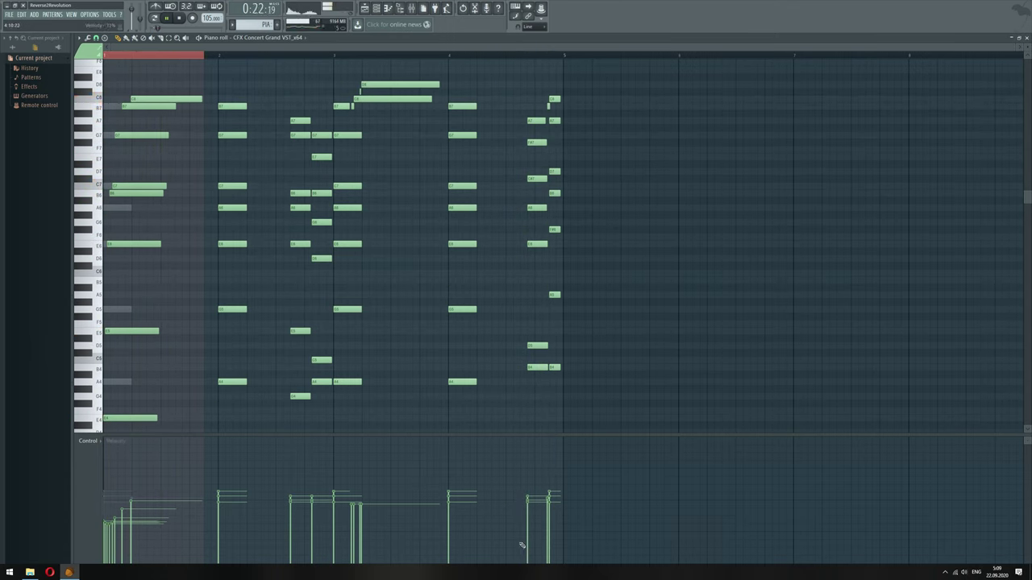
pyautogui.moveTo(523, 533); pyautogui.dragTo(543, 524)
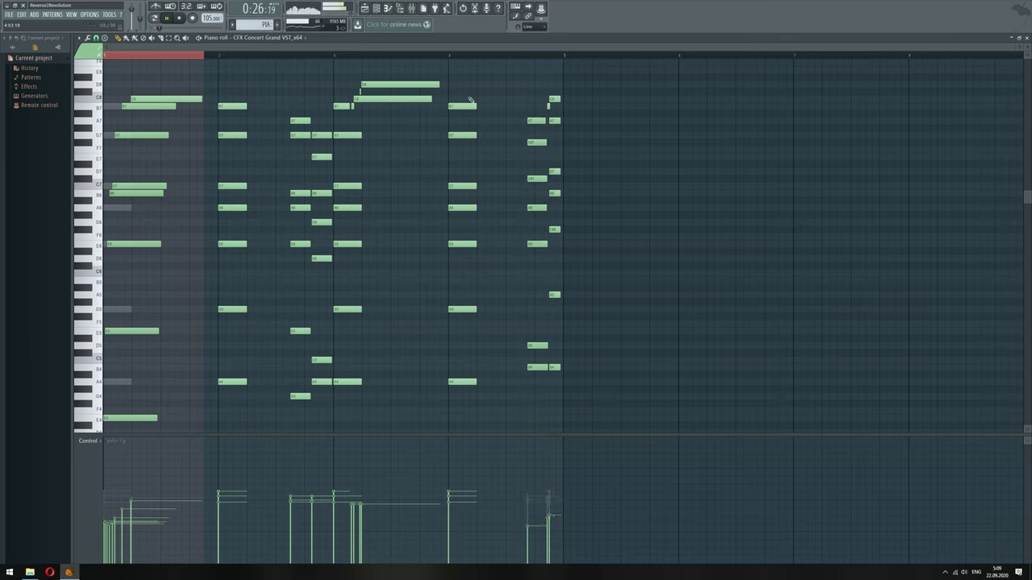
# Delete the CFX Concert Grand notes from bar 2 through the chord at the start of bar 4
pyautogui.moveTo(478, 68); pyautogui.dragTo(215, 414)
pyautogui.hotkey('alt', 'm')
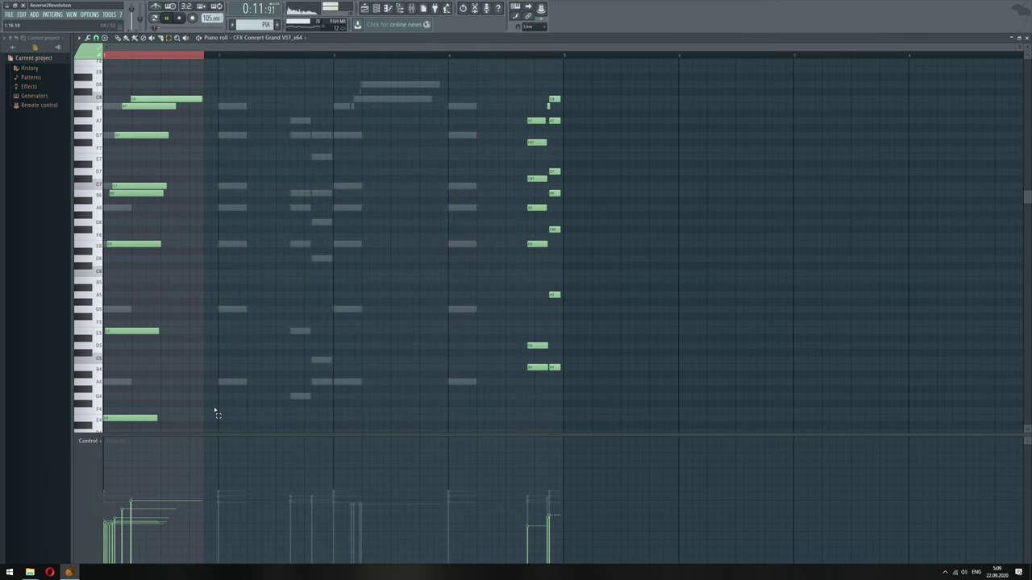
# Replace the Kontakt channel's notes in this pattern with a copy of the CFX Concert Grand notes
pyautogui.click(375, 8)
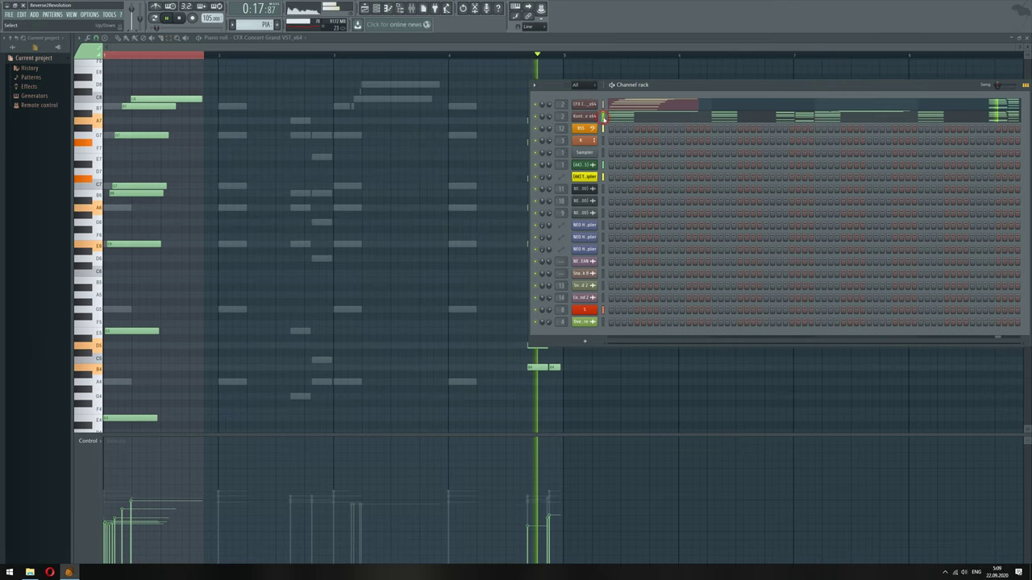
pyautogui.press('Delete')
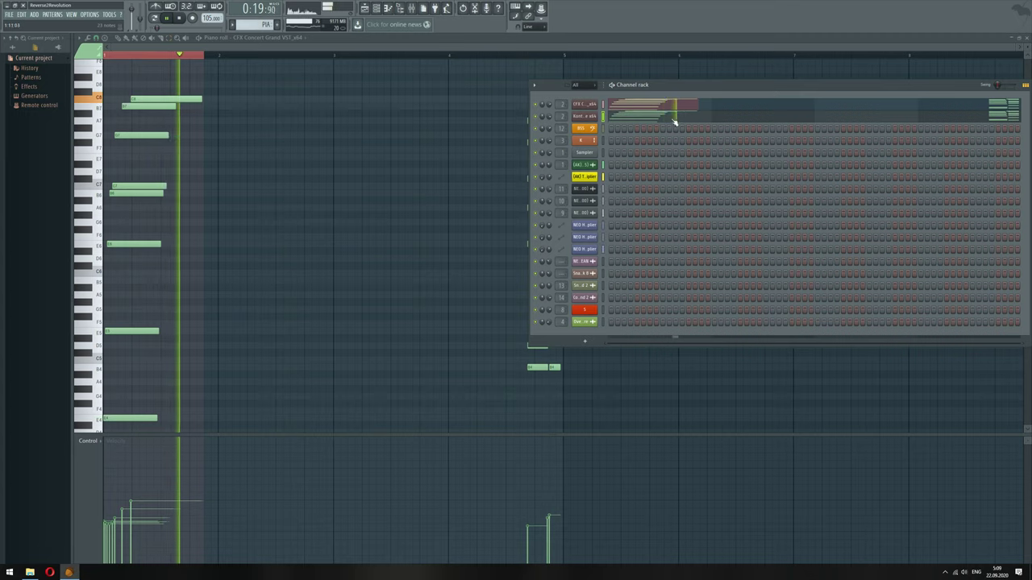
pyautogui.press('F6')
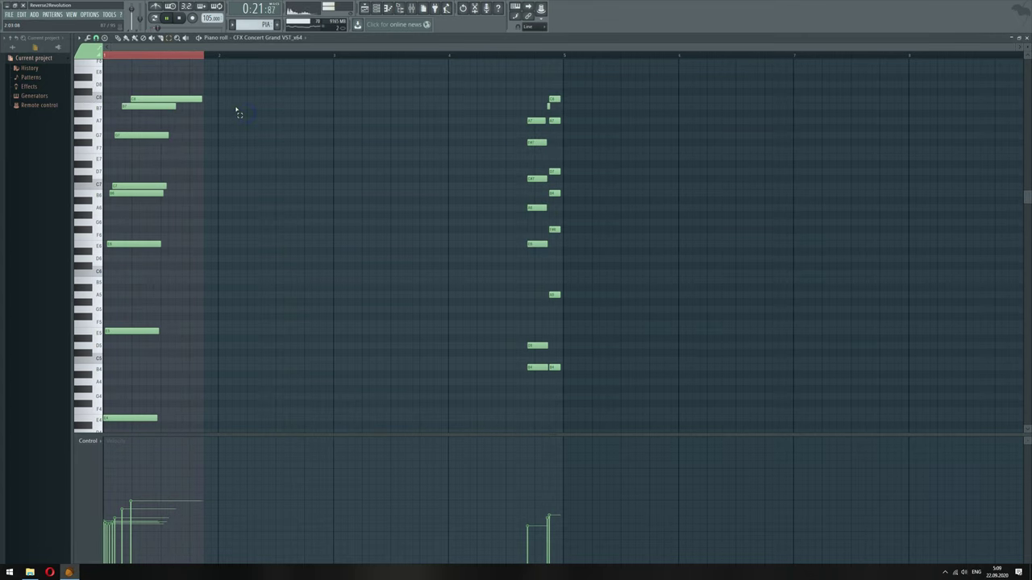
# Raise the C8 note to E8 and extend the run with notes on F8, F#8 and B8, shaping the run's velocities
pyautogui.moveTo(188, 101); pyautogui.dragTo(180, 76)
pyautogui.scroll(2, 185, 101)
pyautogui.click(163, 99)
pyautogui.click(177, 84)
pyautogui.moveTo(129, 508); pyautogui.dragTo(178, 536)
pyautogui.press('space')
pyautogui.moveTo(164, 121); pyautogui.dragTo(193, 117)
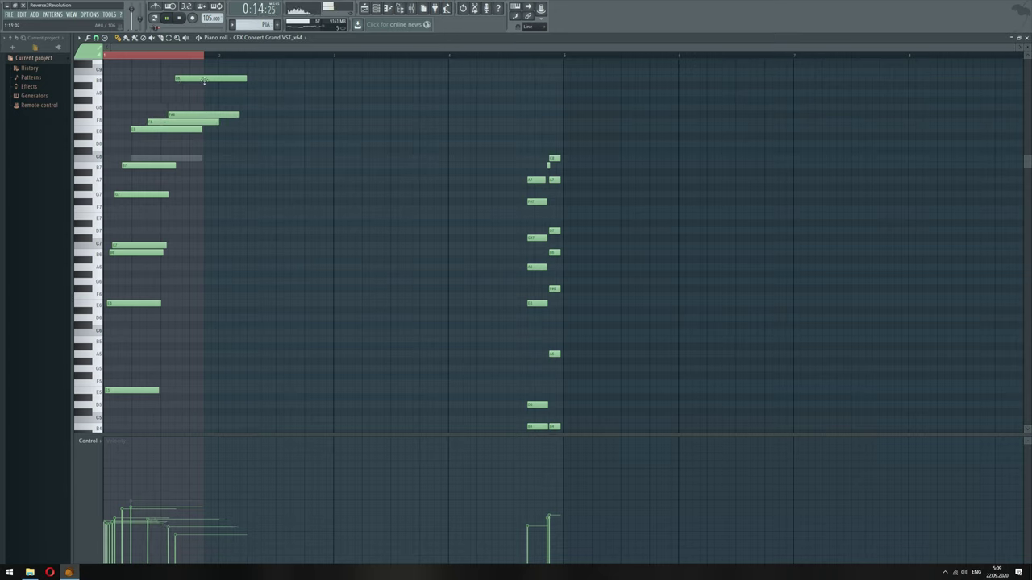
# Shift the B8 note about two steps later and play the run back
pyautogui.moveTo(203, 79); pyautogui.dragTo(219, 79)
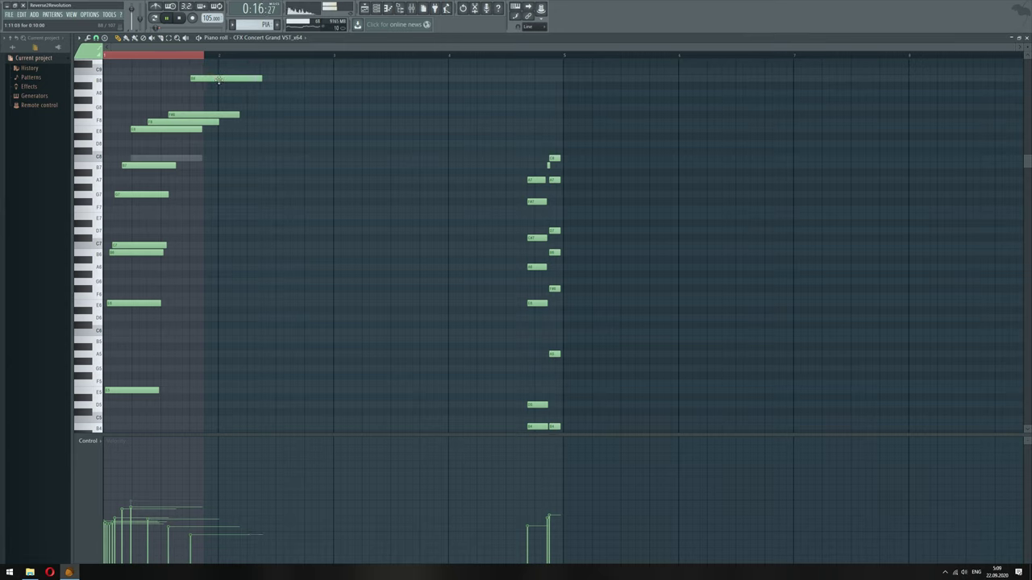
pyautogui.press('space')
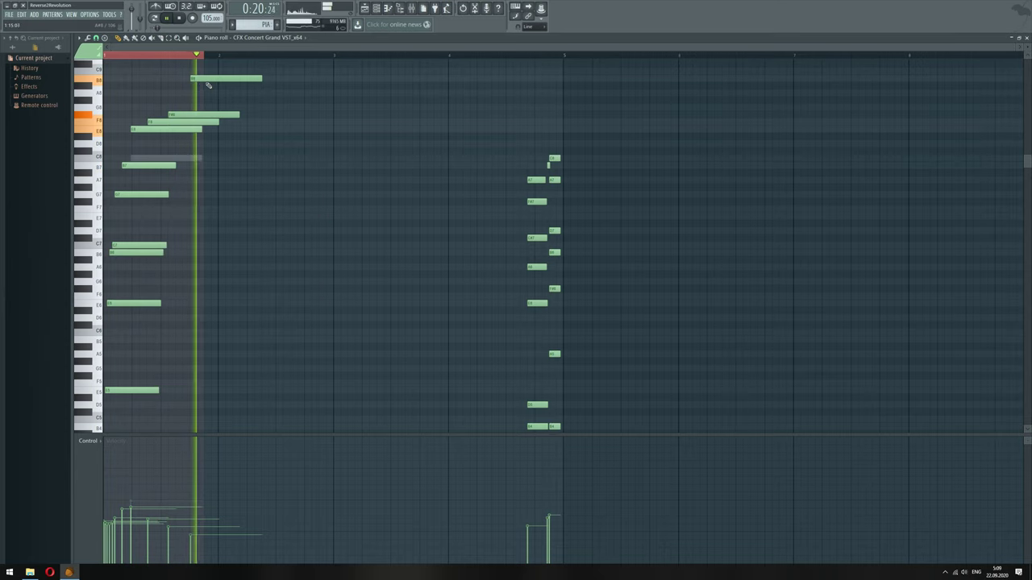
pyautogui.press('space')
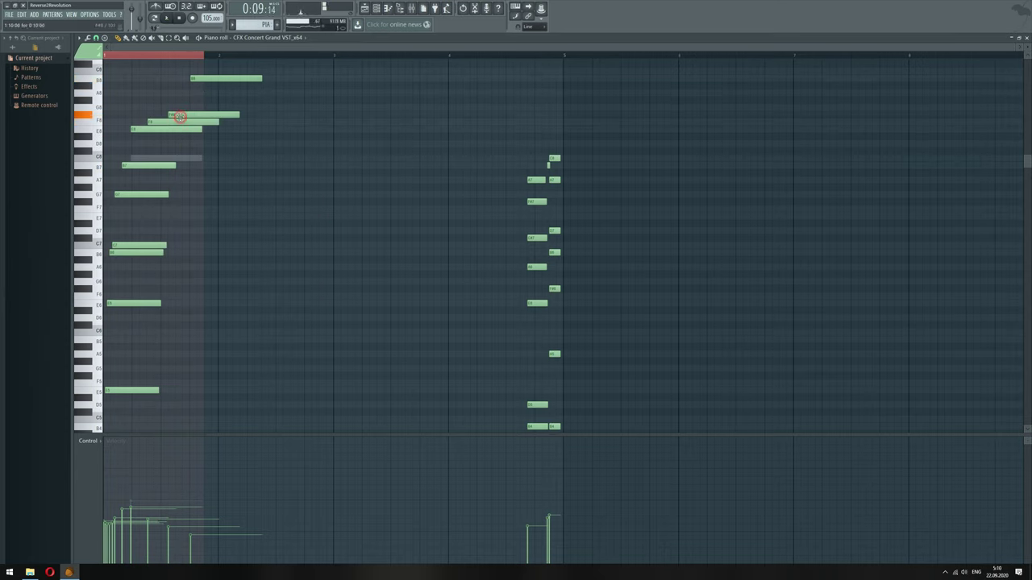
# Raise the F8 note to F#8 and the F#8 note above it to A8, auditioning the run's notes
pyautogui.moveTo(179, 116); pyautogui.dragTo(179, 109)
pyautogui.doubleClick(157, 122)
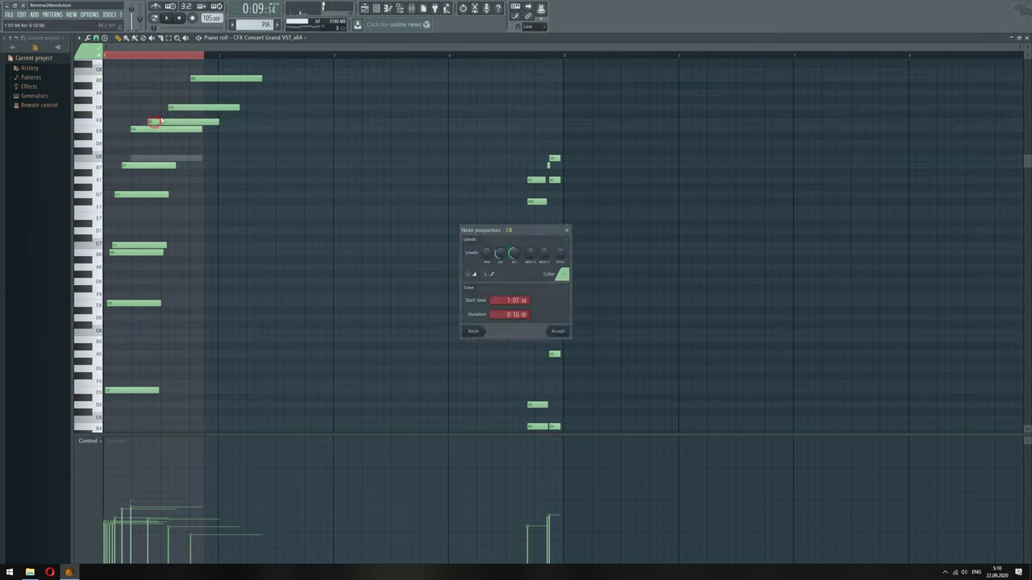
pyautogui.click(557, 331)
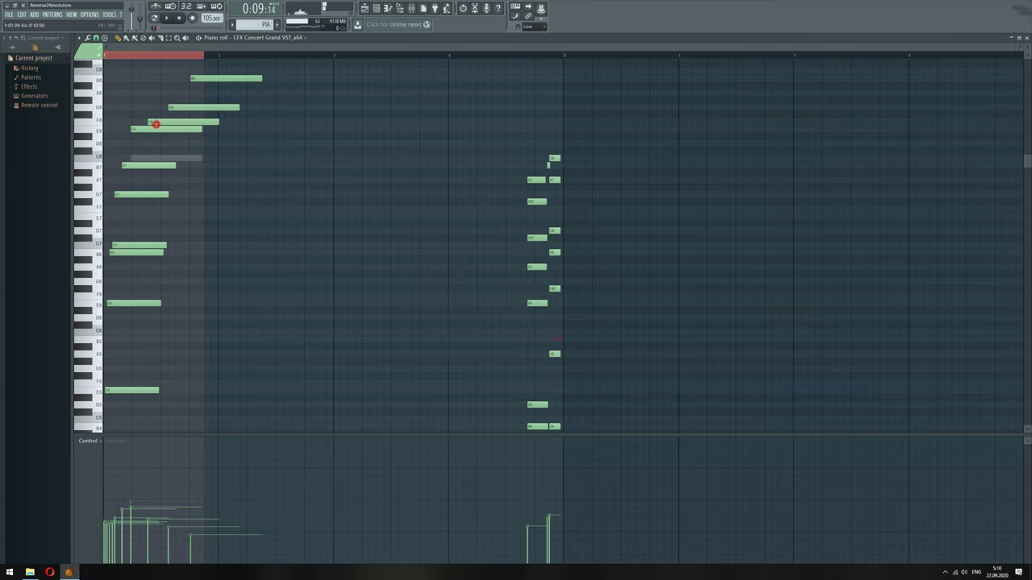
pyautogui.moveTo(156, 124); pyautogui.dragTo(155, 113)
pyautogui.click(151, 129)
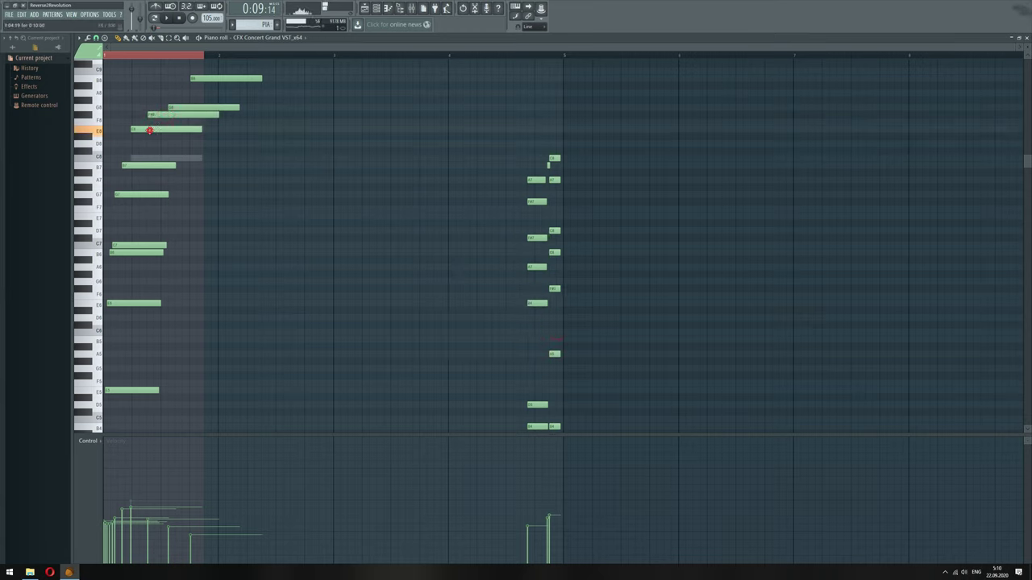
pyautogui.click(160, 114)
pyautogui.click(173, 108)
pyautogui.click(196, 78)
pyautogui.moveTo(186, 107); pyautogui.dragTo(187, 93)
pyautogui.click(144, 128)
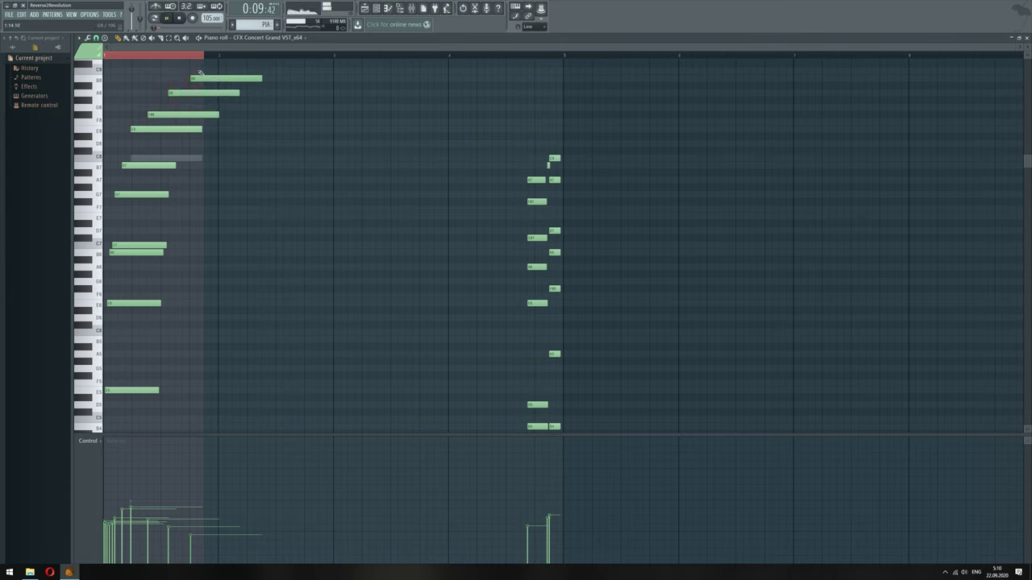
# Lengthen the notes from E5 to B8 in a staggered way, with A8 ending near mid-bar 2 and B8 ending late in bar 2
pyautogui.moveTo(265, 79); pyautogui.dragTo(312, 79)
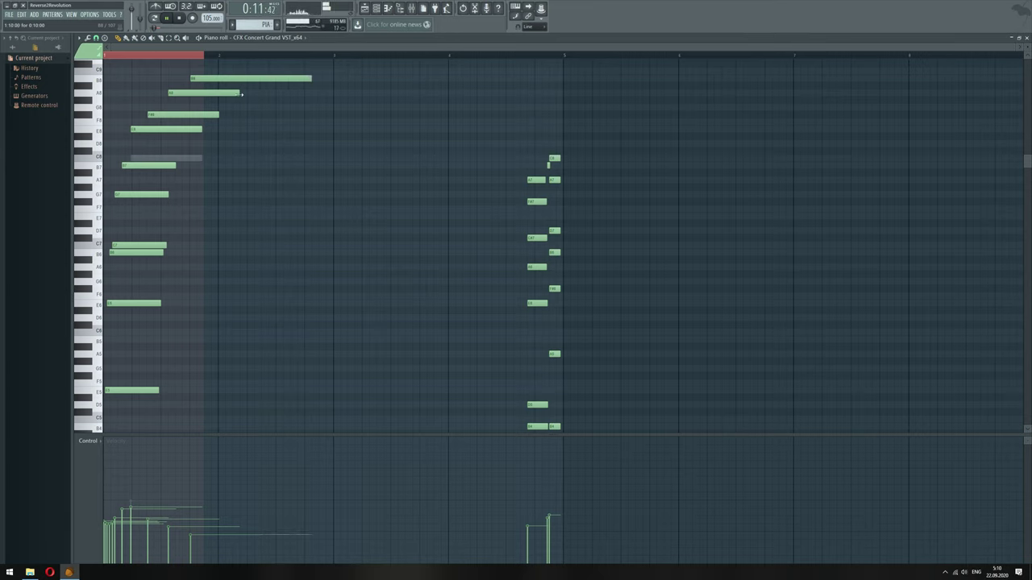
pyautogui.moveTo(240, 93); pyautogui.dragTo(265, 94)
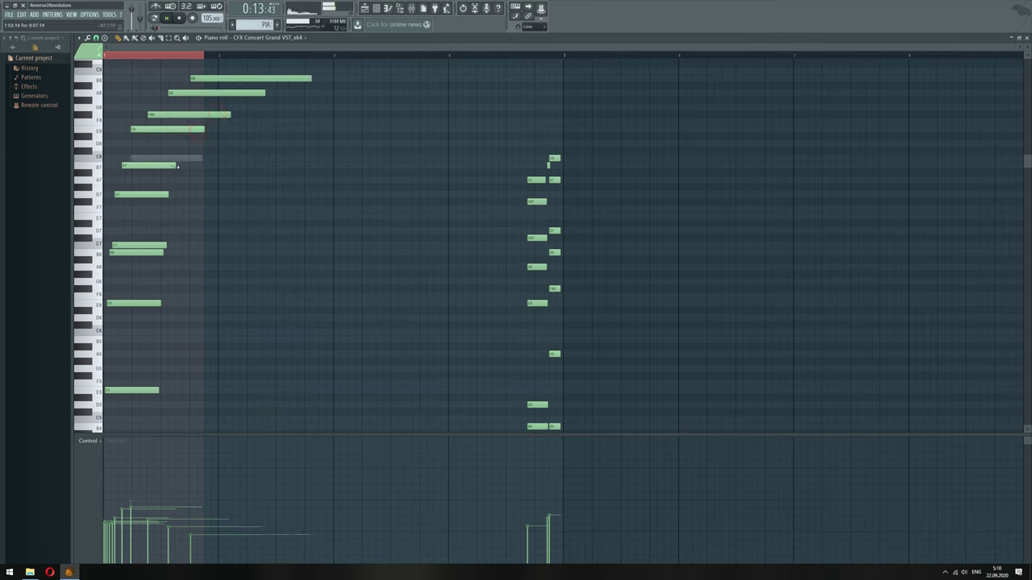
pyautogui.moveTo(164, 195); pyautogui.dragTo(166, 195)
pyautogui.hotkey('ctrl', 'z')
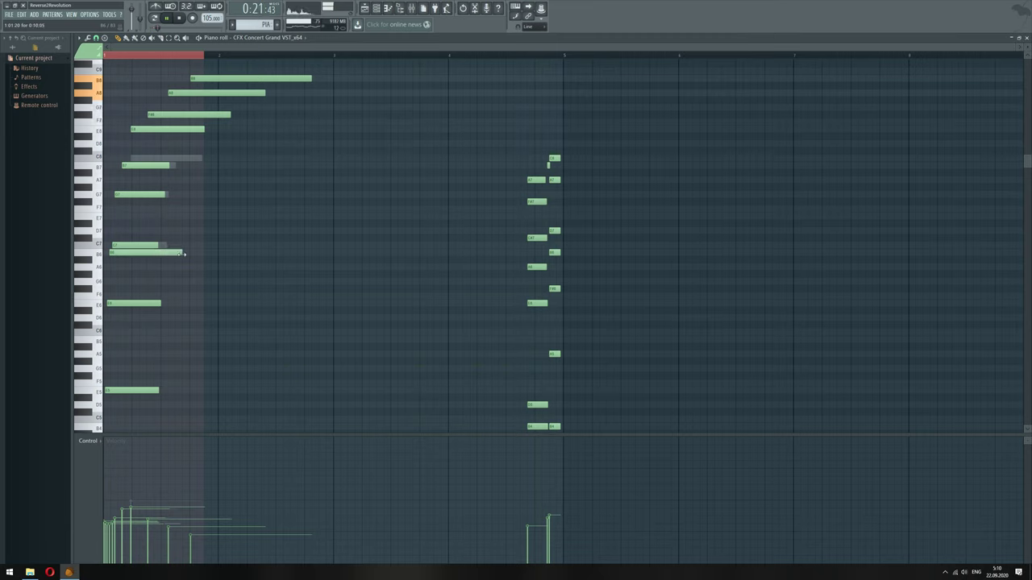
pyautogui.moveTo(167, 245); pyautogui.dragTo(188, 245)
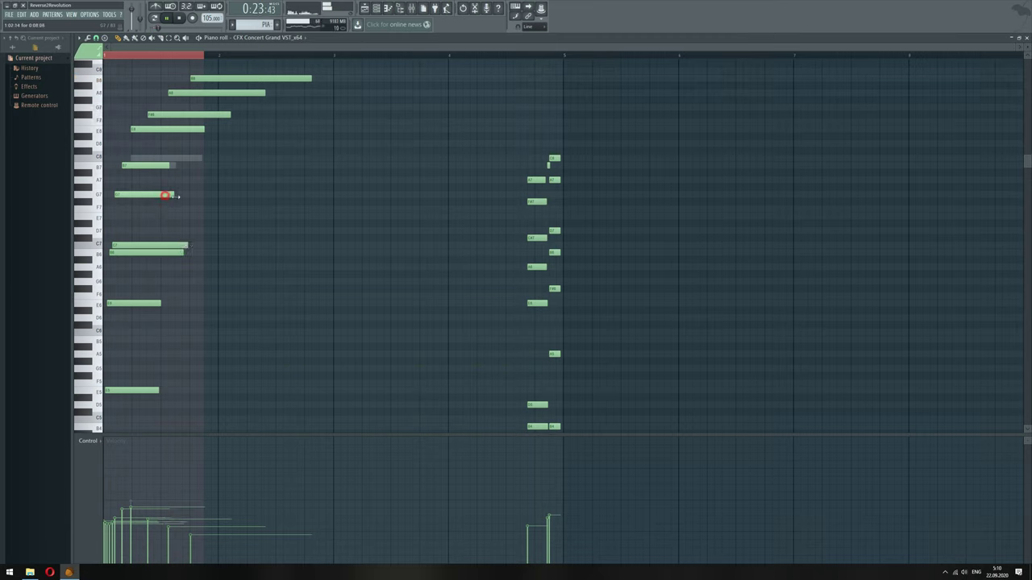
pyautogui.moveTo(177, 196); pyautogui.dragTo(195, 194)
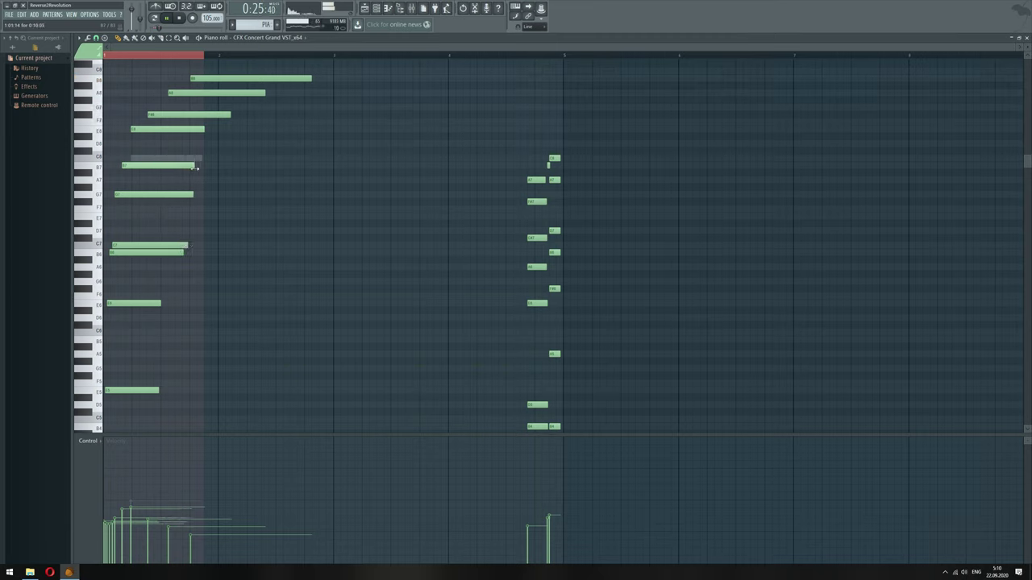
pyautogui.moveTo(201, 131); pyautogui.dragTo(213, 129)
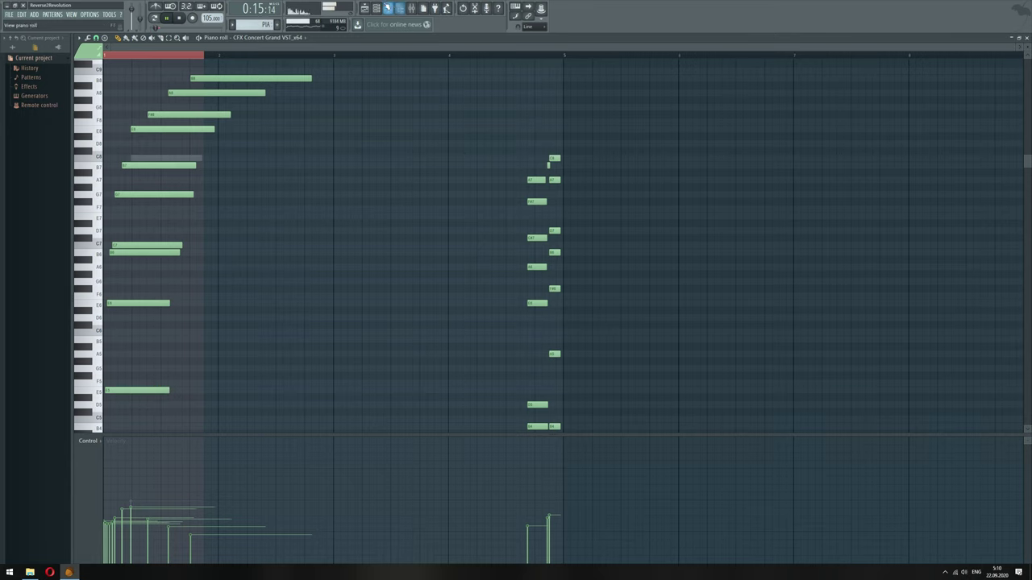
# Place another PIA clip at bar 11 of the piano track and make it a unique pattern
pyautogui.click(376, 9)
pyautogui.click(364, 8)
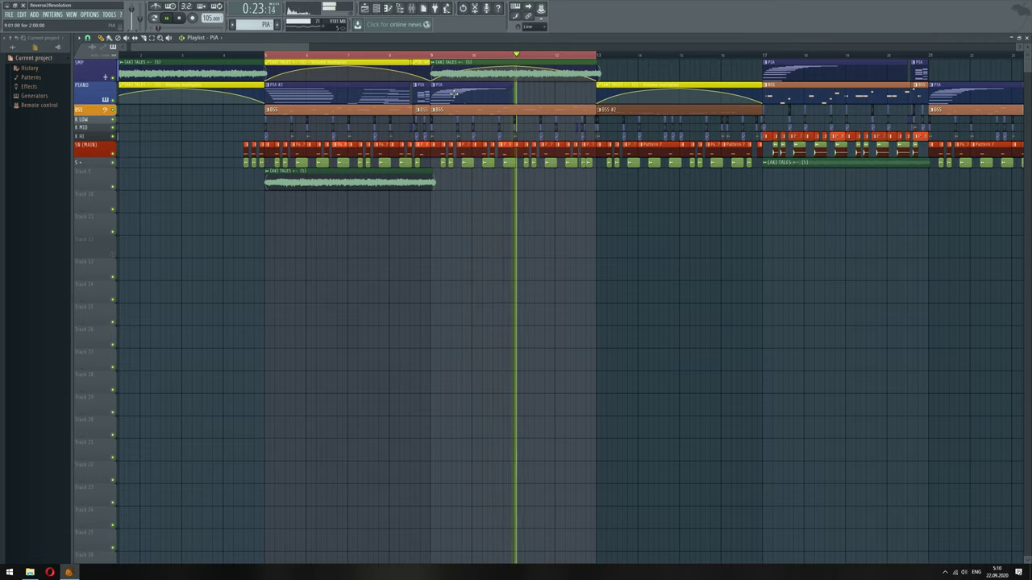
pyautogui.click(520, 91)
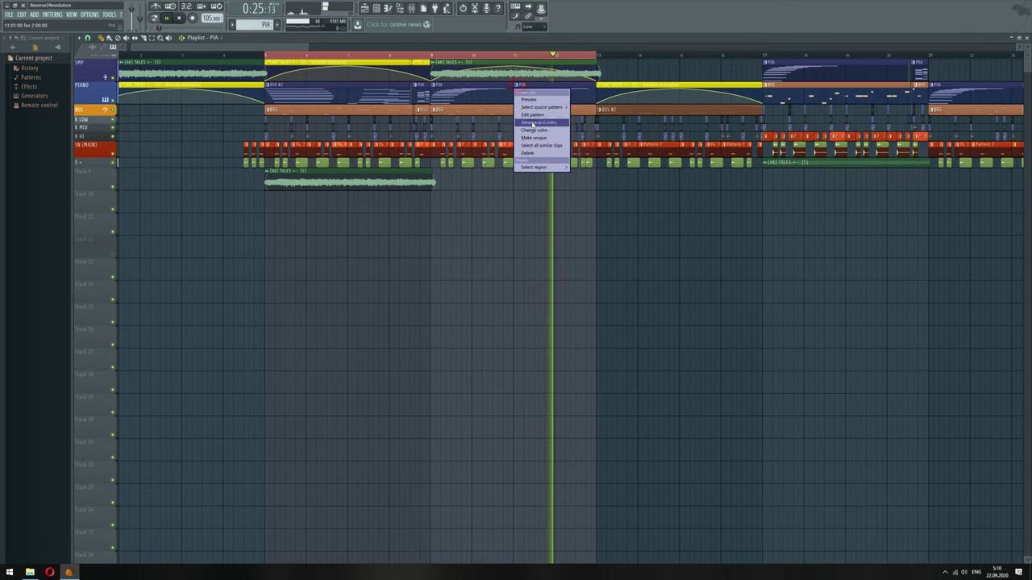
pyautogui.click(536, 140)
# Flip all CFX Concert Grand notes in PIA #3 vertically with the score flipper
pyautogui.hotkey('ctrl', 'a')
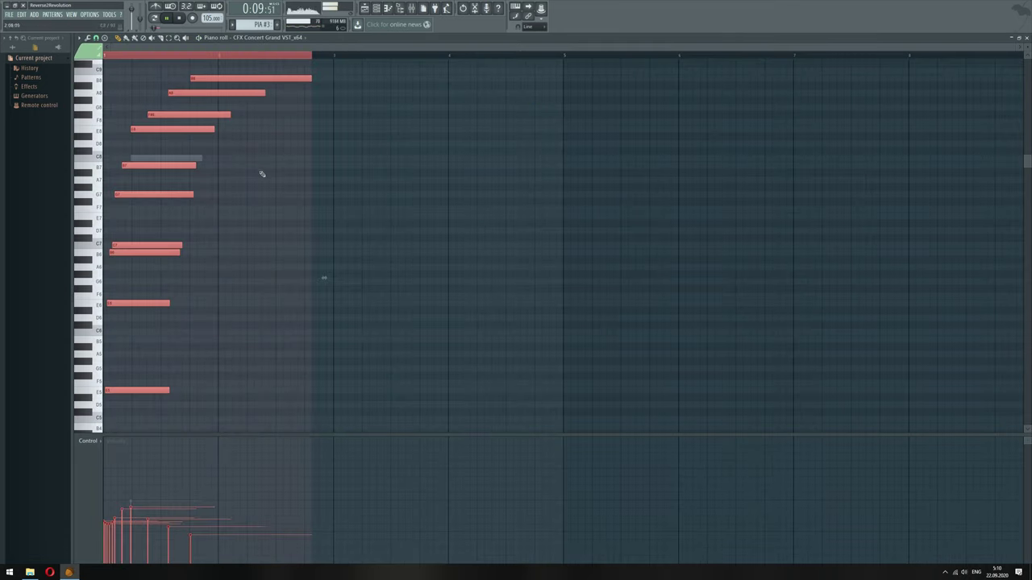
pyautogui.hotkey('alt', 'y')
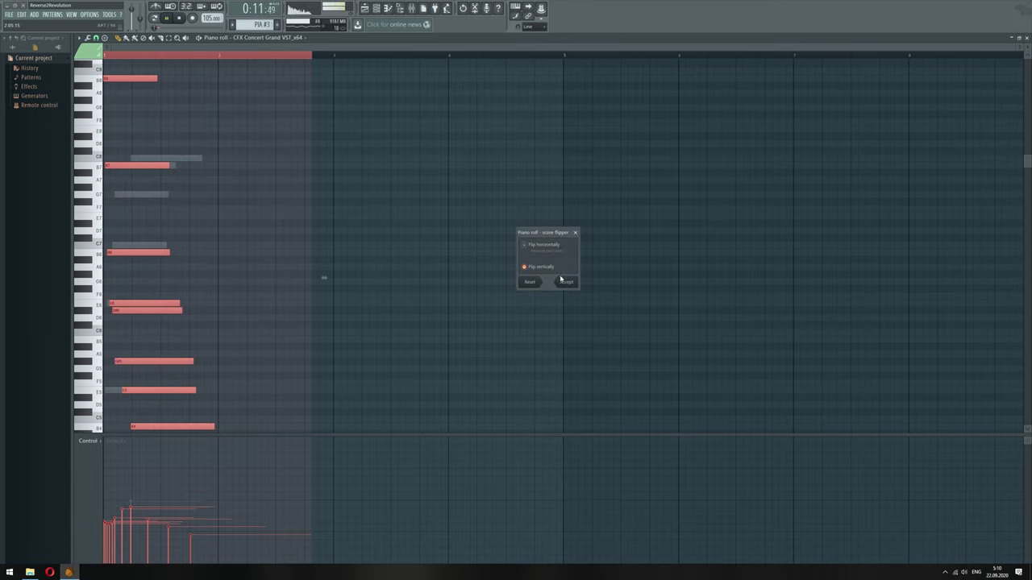
pyautogui.click(537, 246)
pyautogui.click(536, 245)
pyautogui.click(537, 267)
pyautogui.click(540, 268)
pyautogui.click(534, 269)
pyautogui.click(535, 269)
pyautogui.click(566, 282)
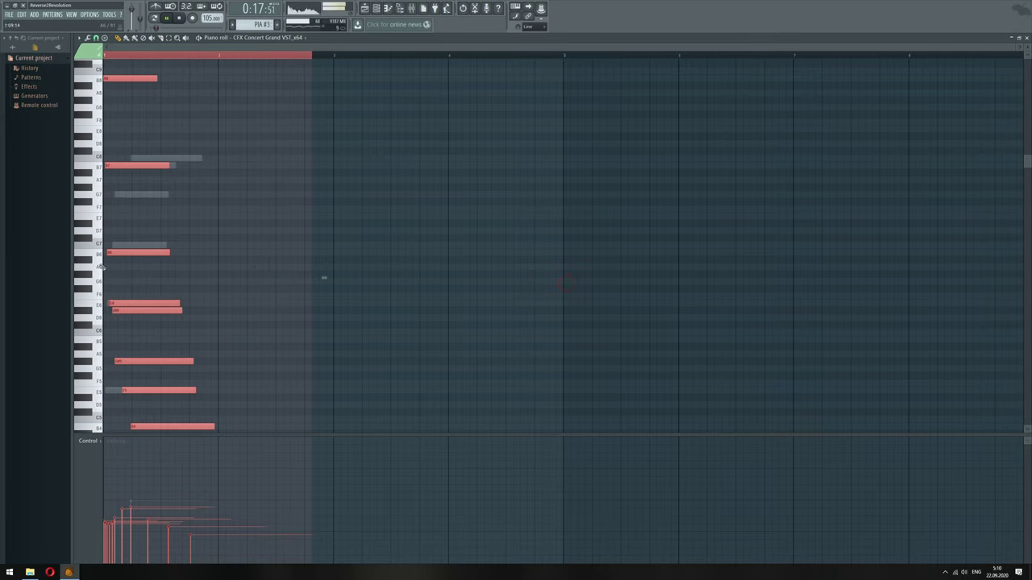
# Transpose all the flipped notes up one octave and one further semitone, listening to the result
pyautogui.scroll(3, 205, 221)
pyautogui.scroll(-8, 195, 207)
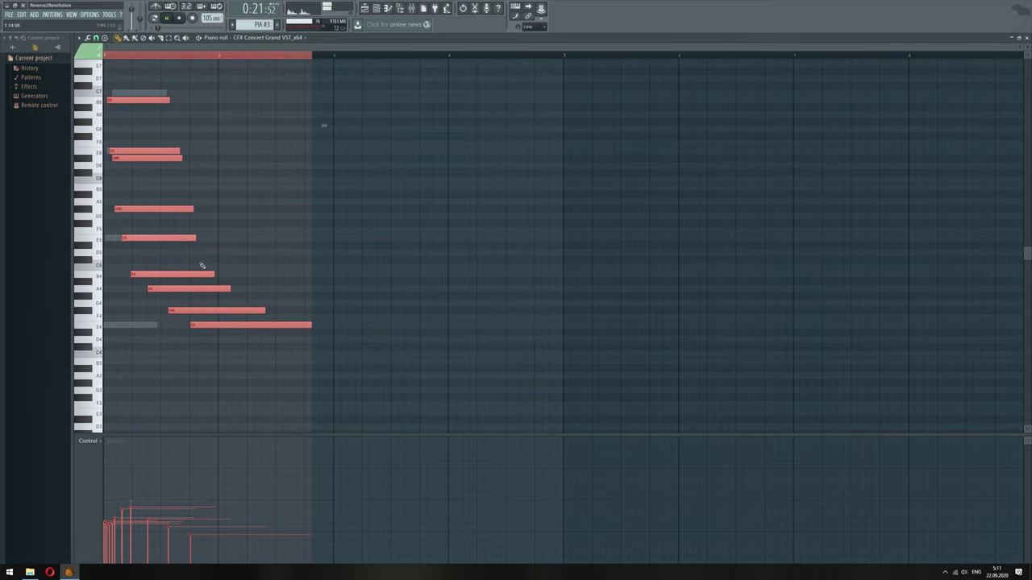
pyautogui.scroll(-3, 207, 315)
pyautogui.scroll(2, 214, 319)
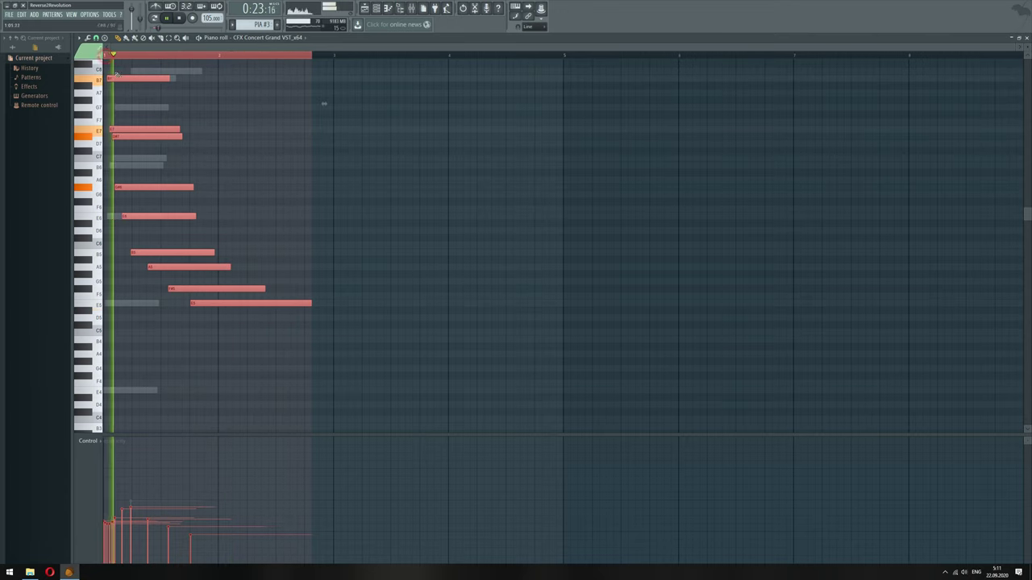
pyautogui.hotkey('shift', 'Up')
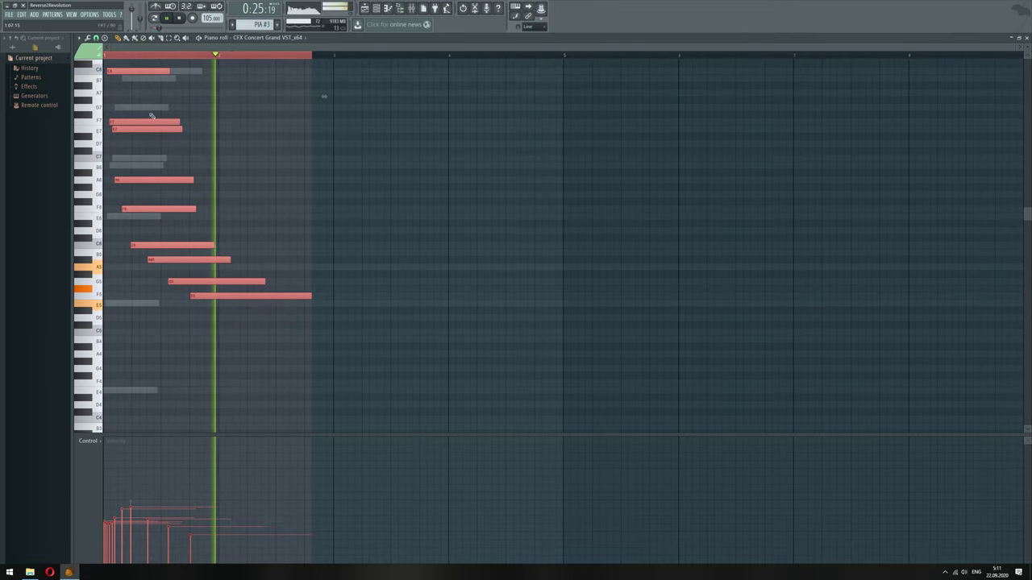
pyautogui.hotkey('ctrl', 'd')
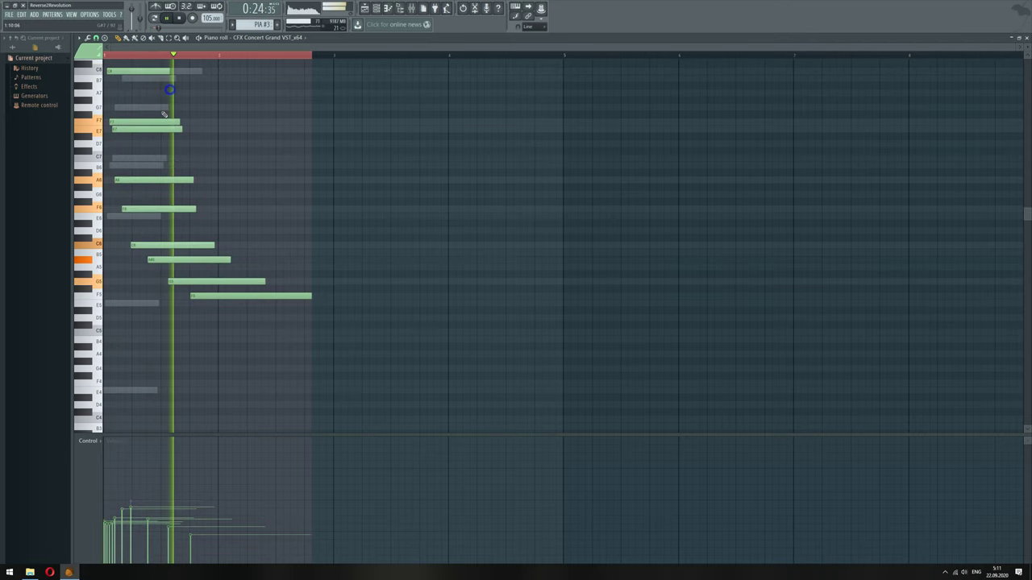
pyautogui.press('space')
# Audition the upper notes of the descending run and raise the C6 note to E6
pyautogui.scroll(7, 129, 121)
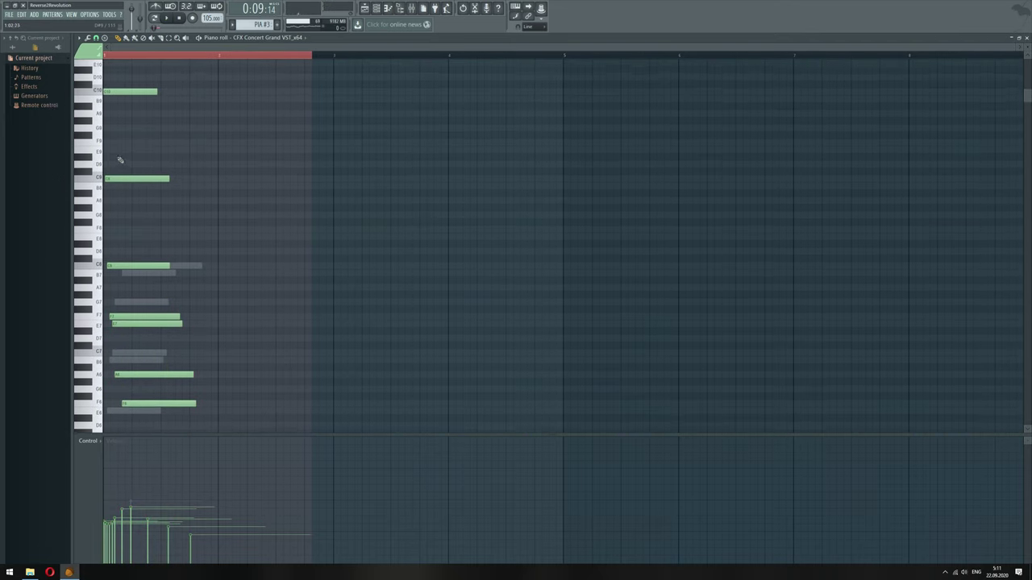
pyautogui.click(121, 178)
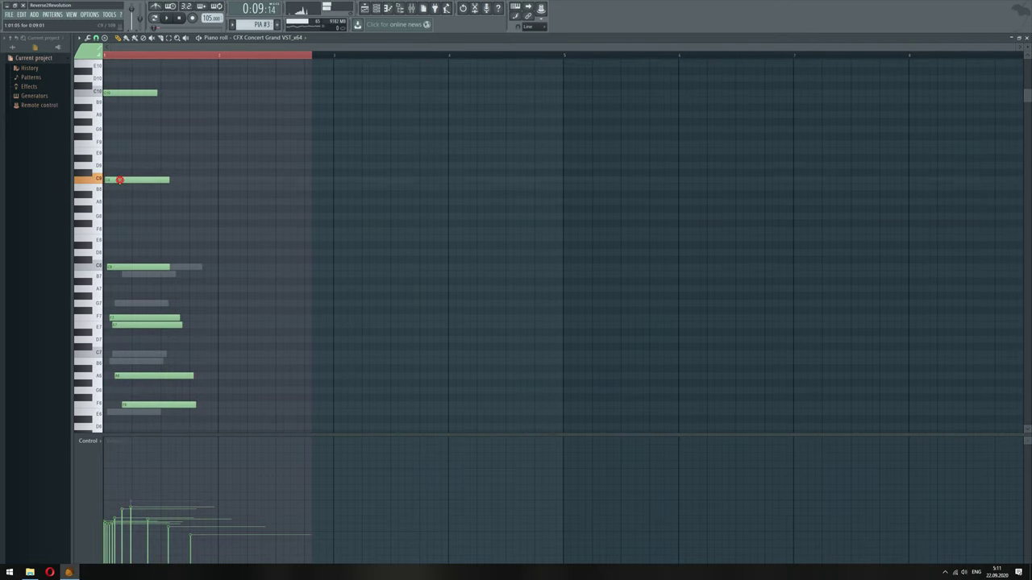
pyautogui.click(119, 266)
pyautogui.click(124, 320)
pyautogui.click(124, 326)
pyautogui.click(132, 377)
pyautogui.scroll(-3, 139, 407)
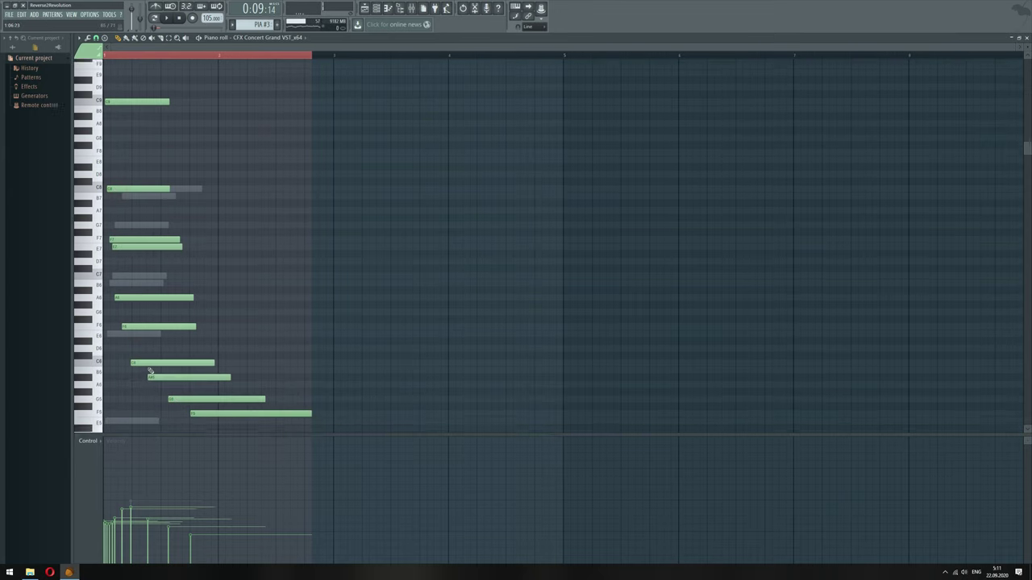
pyautogui.click(149, 347)
pyautogui.click(148, 346)
pyautogui.moveTo(148, 342); pyautogui.dragTo(148, 320)
# Raise the A#5 note to B5 and lower the final F5 note to E5, auditioning the G5 note between them
pyautogui.click(154, 369)
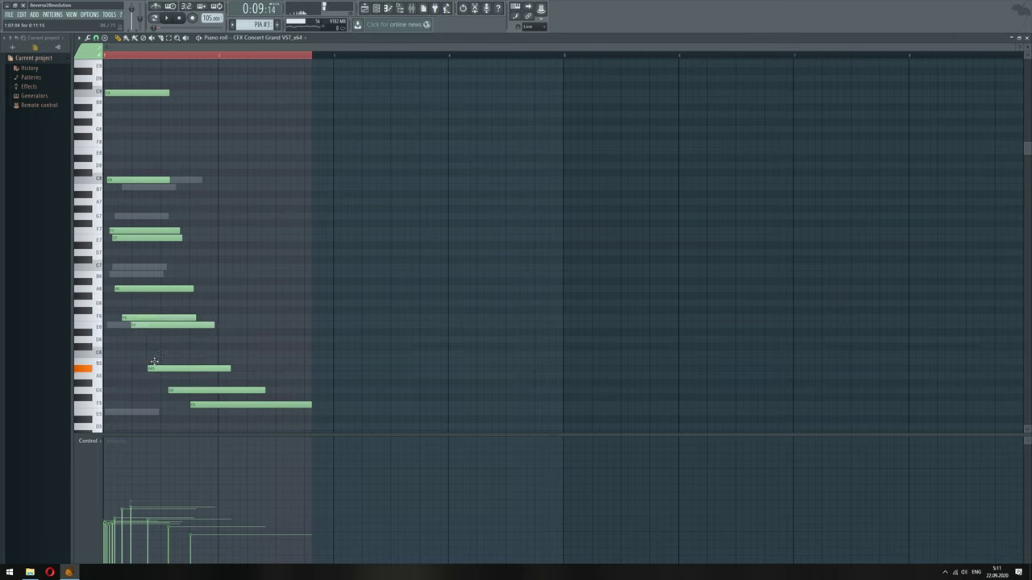
pyautogui.moveTo(154, 362); pyautogui.dragTo(204, 350)
pyautogui.click(173, 390)
pyautogui.click(198, 404)
pyautogui.scroll(-2, 205, 419)
pyautogui.scroll(-1, 204, 387)
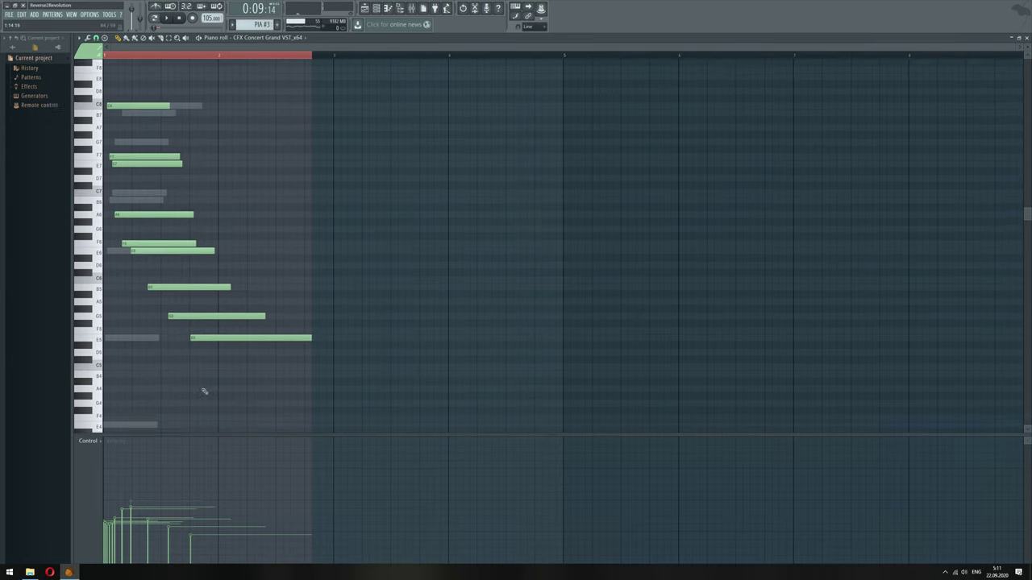
pyautogui.scroll(-1, 205, 391)
# Ramp the opening notes' velocities upward to a peak on E6 and taper them down towards the final E5
pyautogui.press('space')
pyautogui.scroll(2, 202, 307)
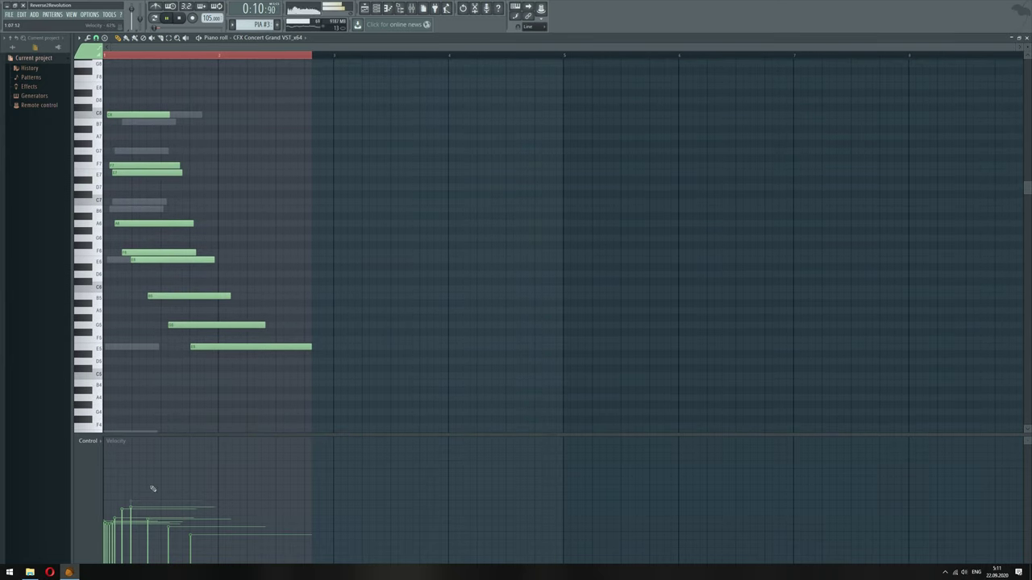
pyautogui.moveTo(137, 495); pyautogui.dragTo(192, 521)
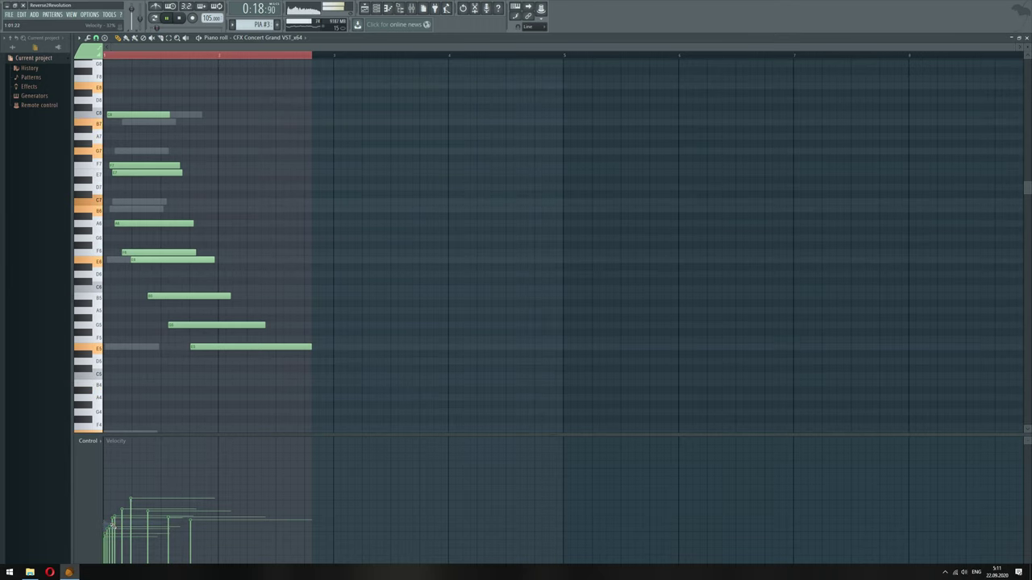
# Loop playback at the PIA #3 clip from bar 11 and move its CFX Concert Grand notes onto the Kontakt channel, replacing the old ones
pyautogui.click(365, 9)
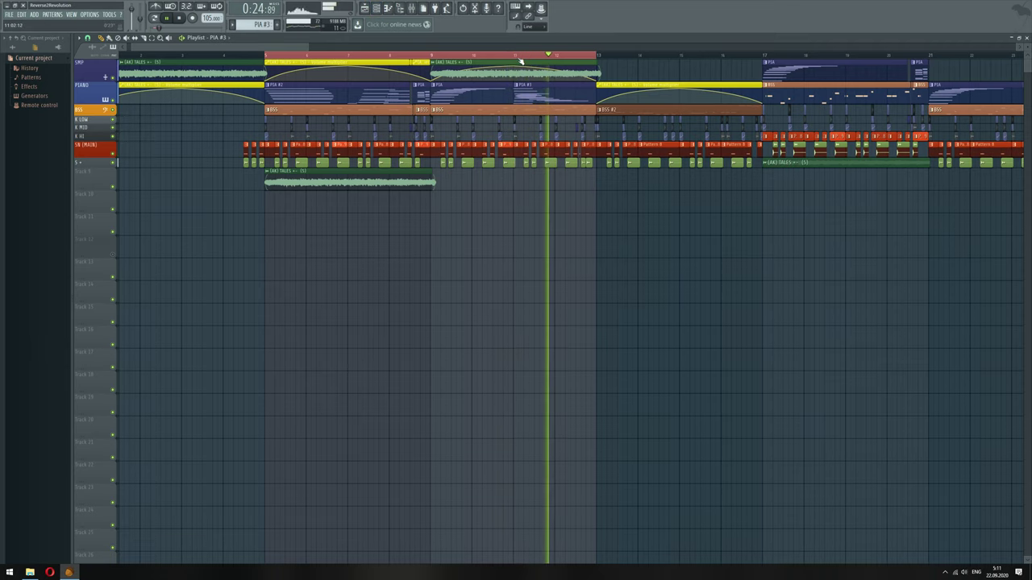
pyautogui.moveTo(517, 56); pyautogui.dragTo(596, 64)
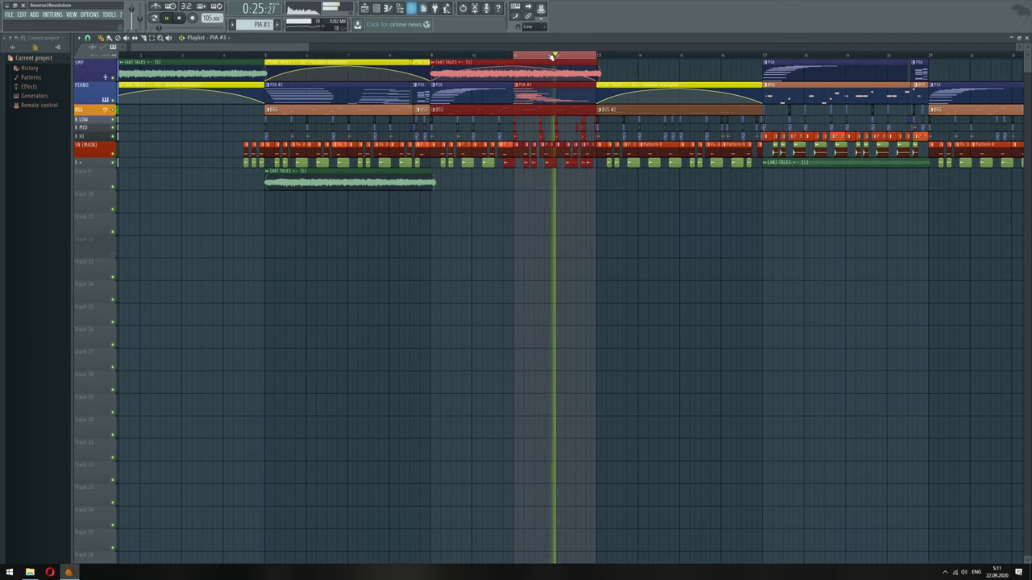
pyautogui.click(375, 8)
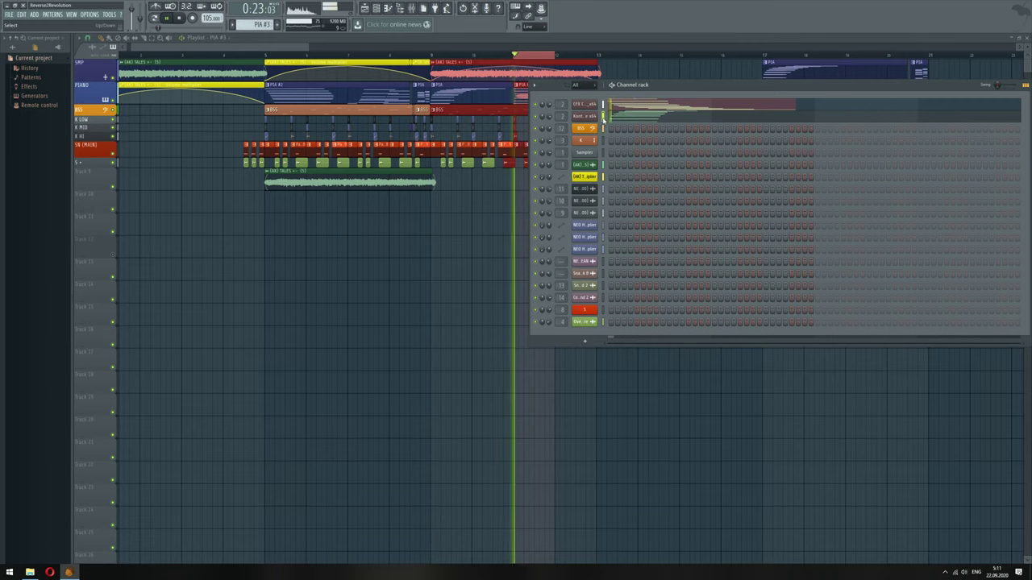
pyautogui.click(604, 104)
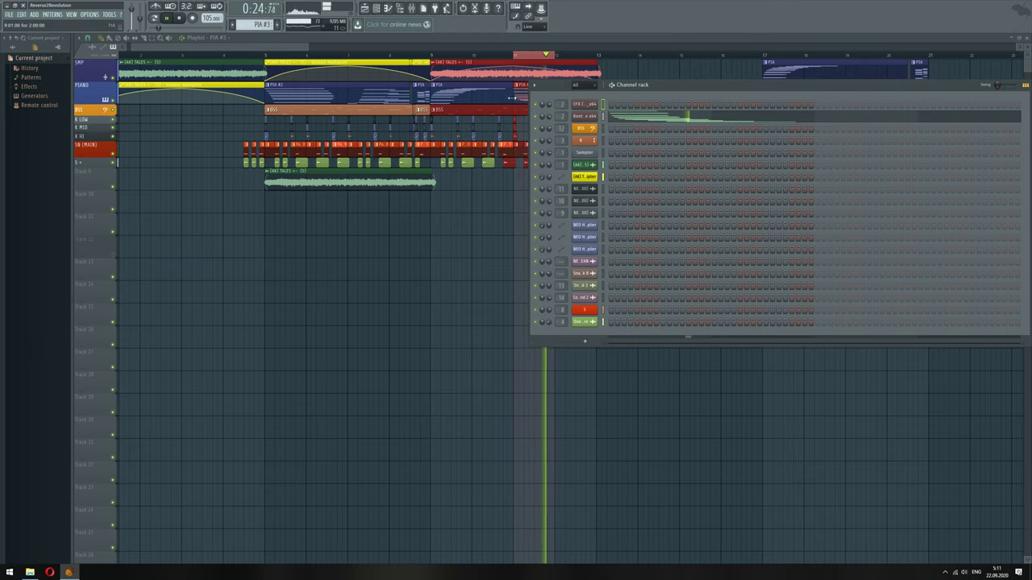
pyautogui.click(621, 117)
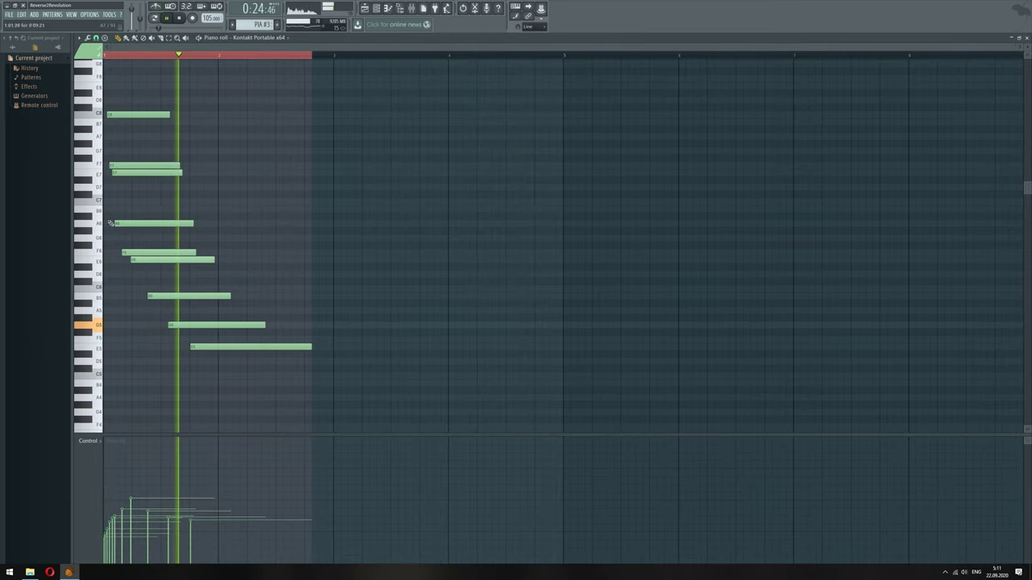
# Reshape the velocities so the opening notes ramp up to a peak on F6 and taper down to the final E5, and audition them
pyautogui.moveTo(115, 518)
pyautogui.mouseDown()
pyautogui.moveTo(105, 480)
pyautogui.moveTo(118, 508)
pyautogui.moveTo(121, 496)
pyautogui.moveTo(192, 508)
pyautogui.mouseUp()
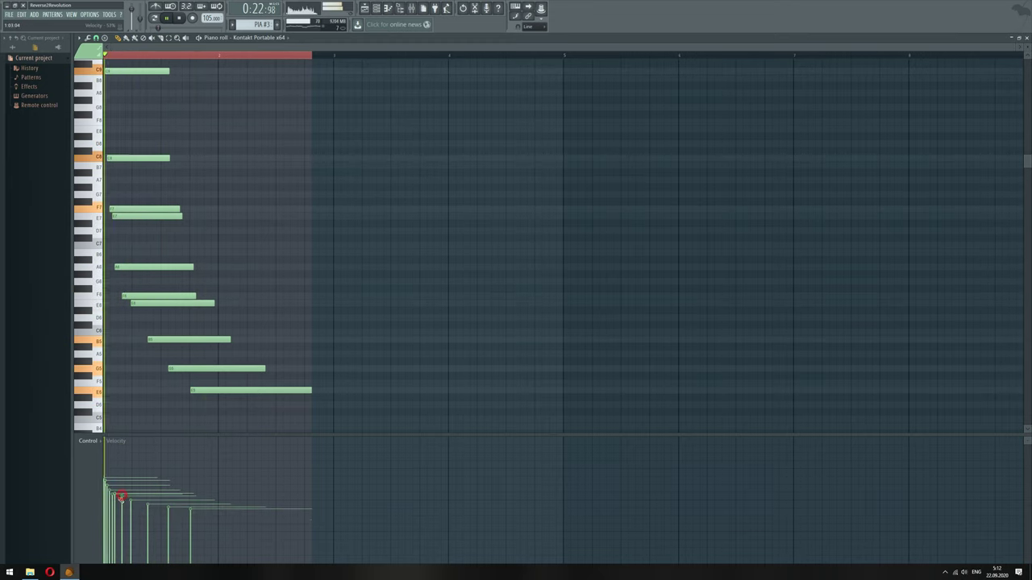
pyautogui.moveTo(121, 499); pyautogui.dragTo(112, 522)
pyautogui.press('space')
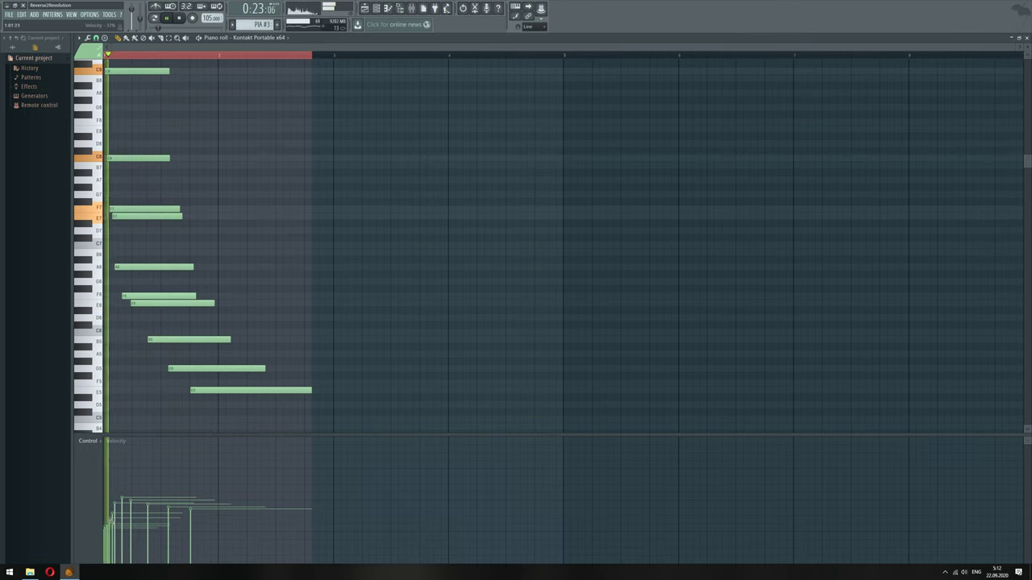
pyautogui.scroll(1, 179, 369)
pyautogui.scroll(4, 215, 237)
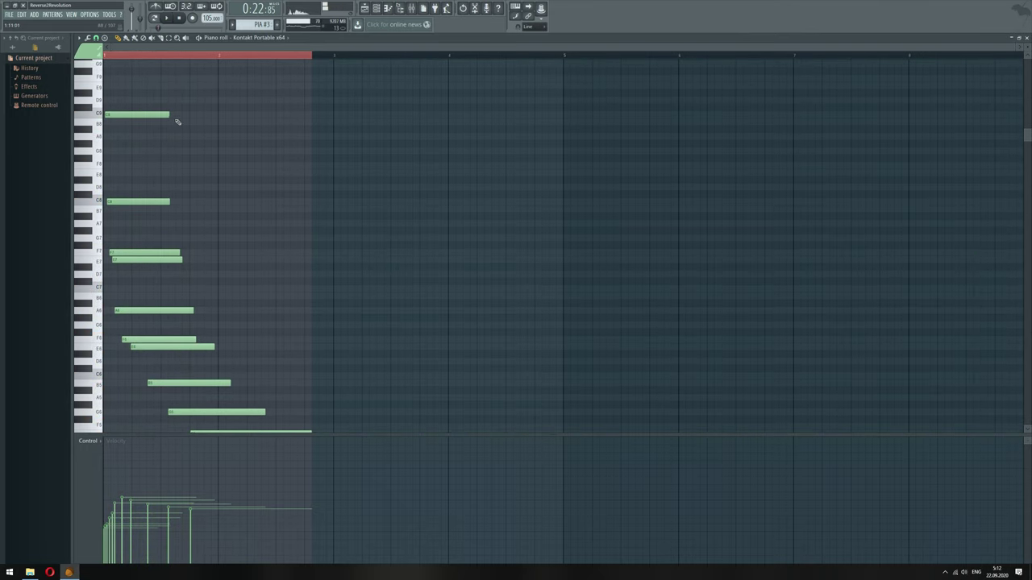
# Raise the G5 note to A5 and the final E5 note to G5, replaying the run to compare pitches
pyautogui.scroll(-10, 155, 313)
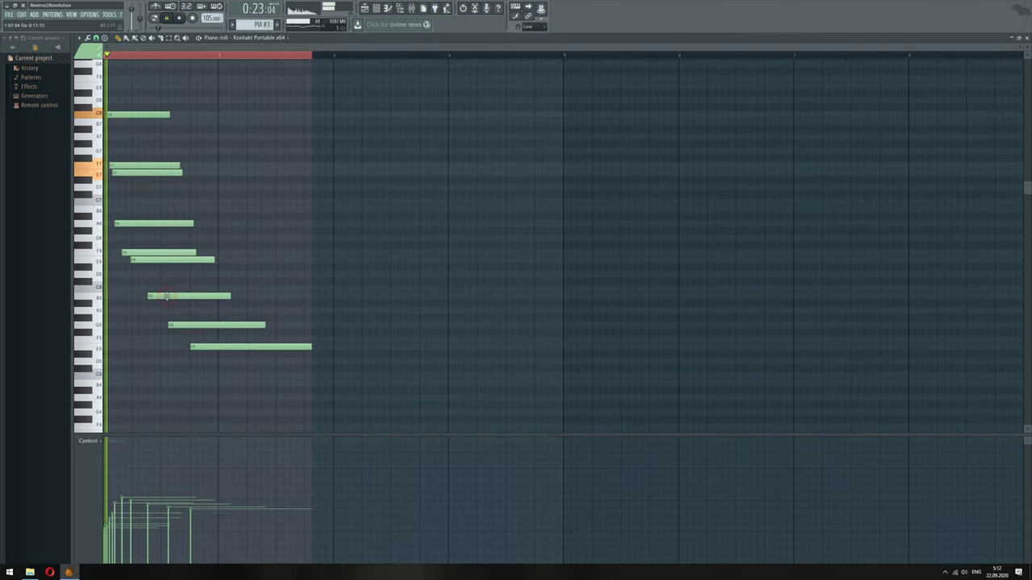
pyautogui.press('space')
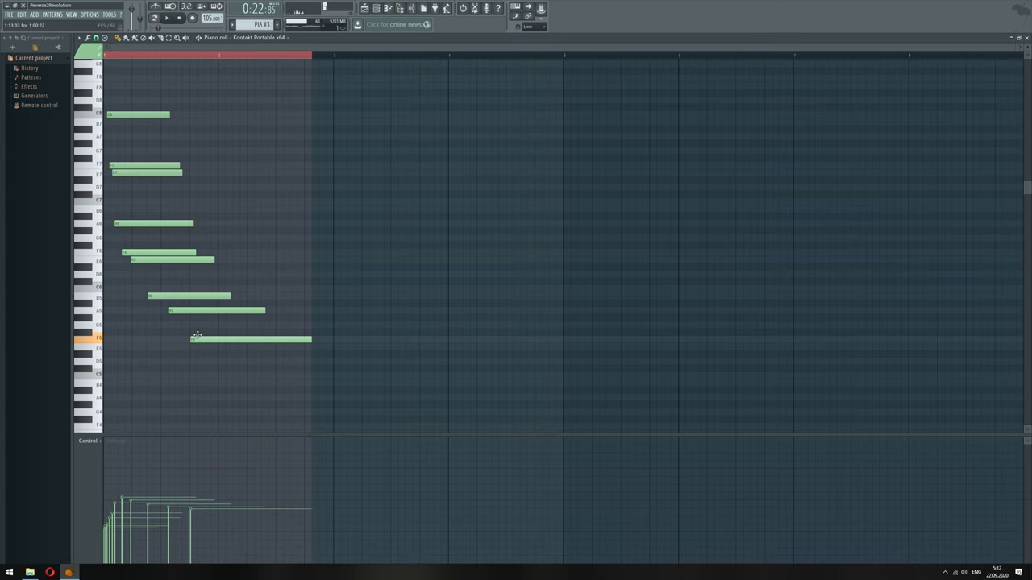
pyautogui.press('space')
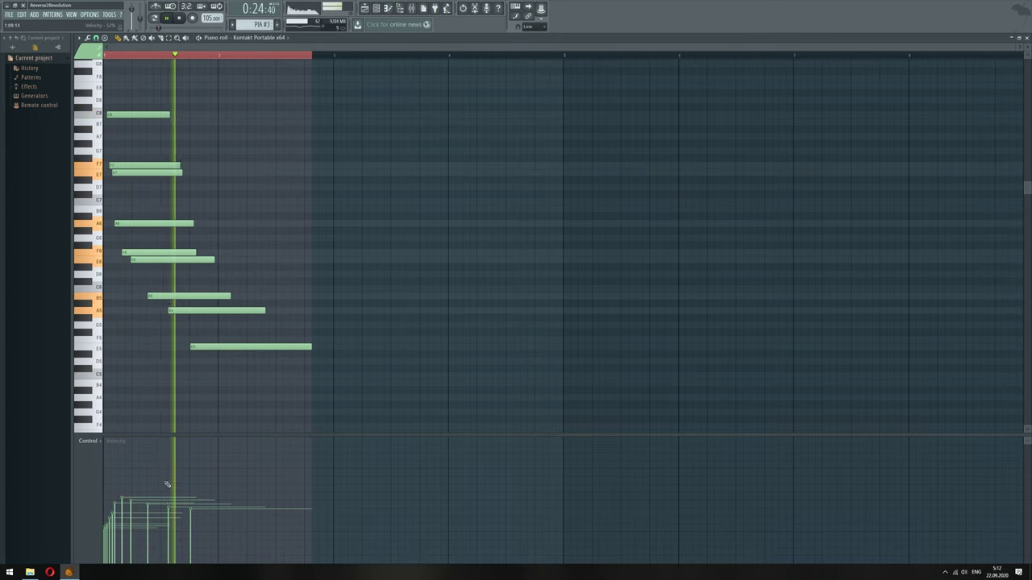
pyautogui.press('space')
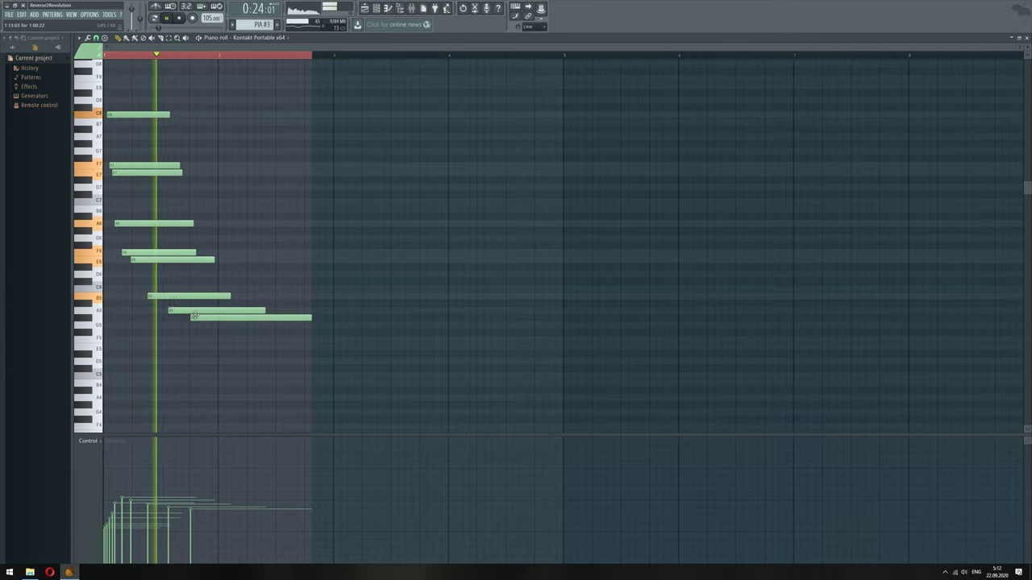
pyautogui.press('space')
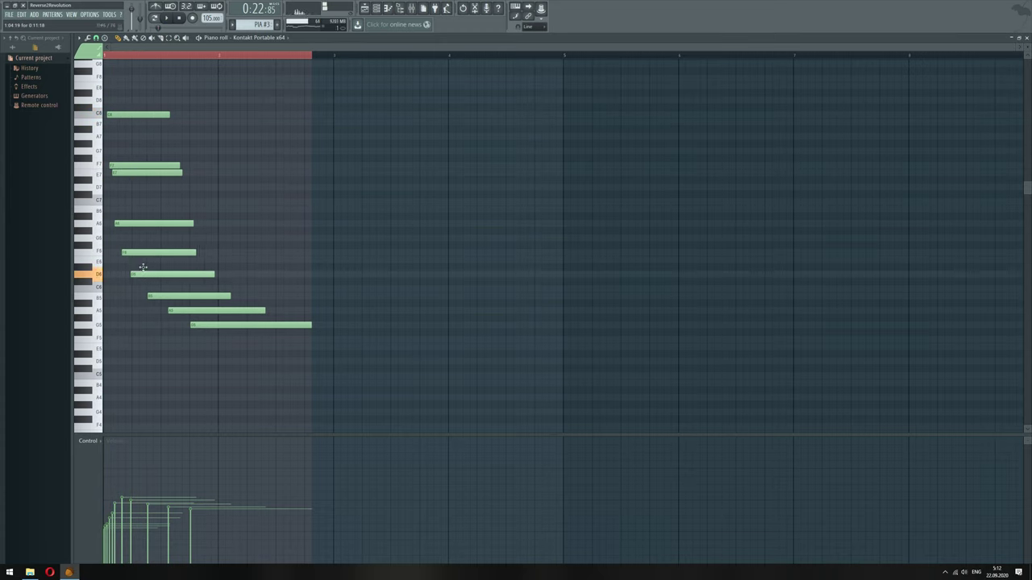
# Raise the A6 note to B6, F6 to A6, B5 to C6 and A5 to B5, and lower the final note to E5
pyautogui.press('space')
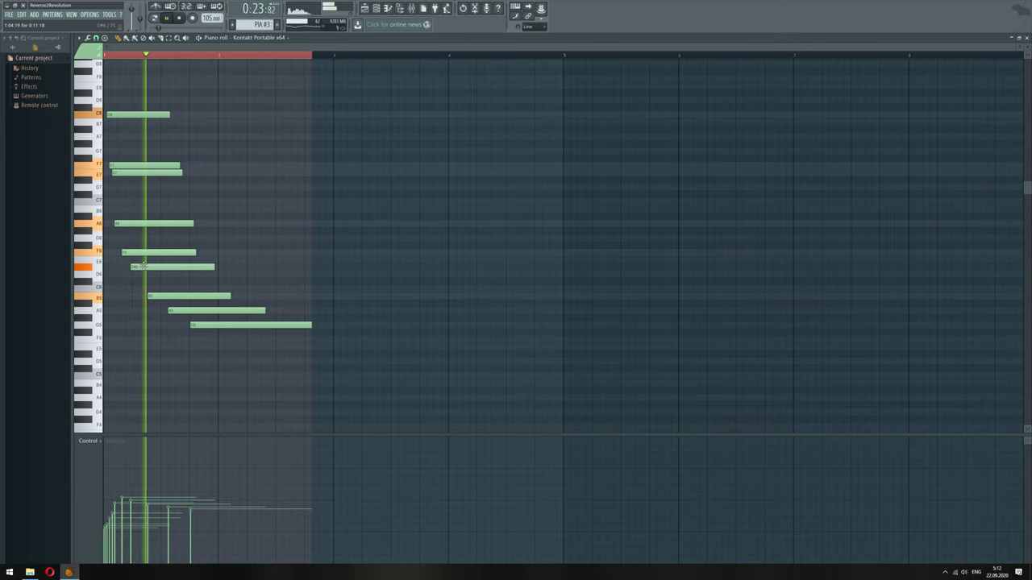
pyautogui.press('space')
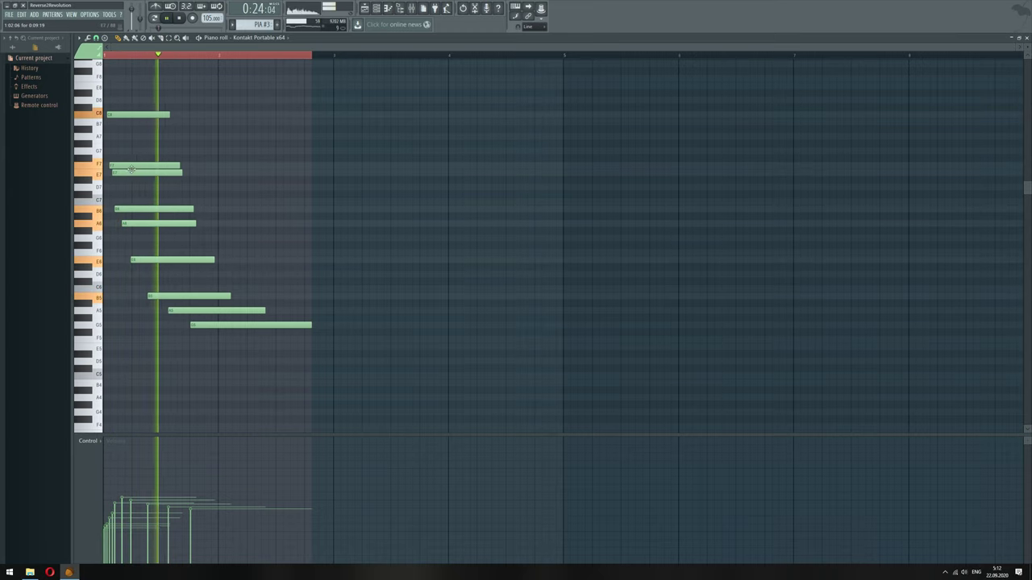
pyautogui.press('space')
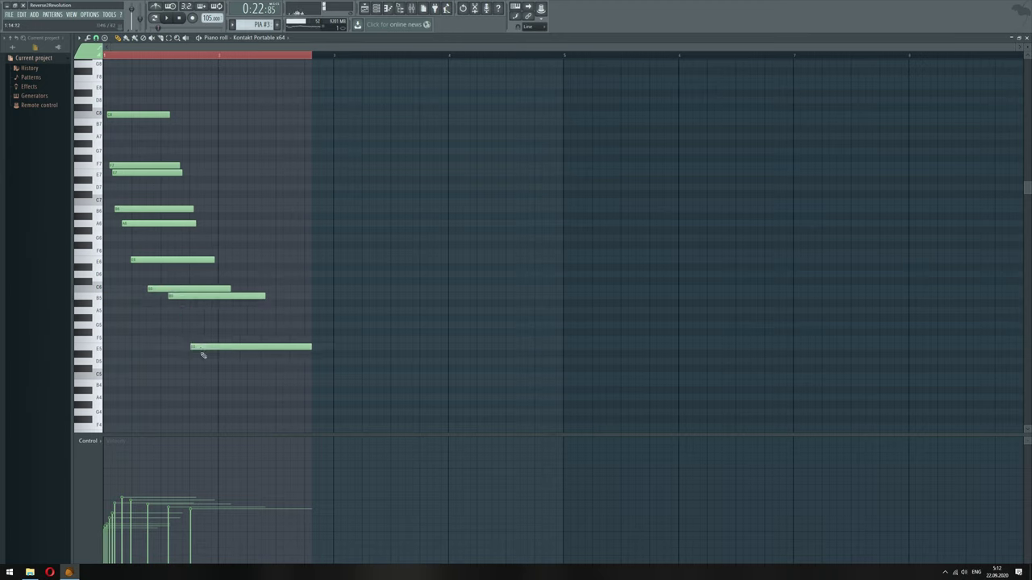
pyautogui.press('space')
# Lower the final E5 note to A4 and raise the velocities of the last two notes
pyautogui.moveTo(191, 464)
pyautogui.mouseDown()
pyautogui.moveTo(192, 496)
pyautogui.moveTo(190, 486)
pyautogui.mouseUp()
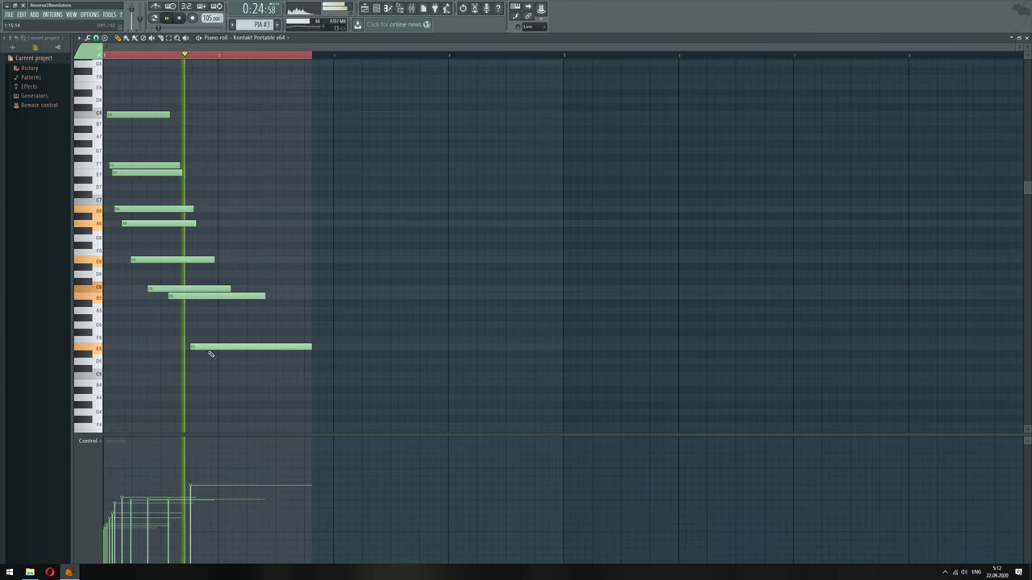
pyautogui.moveTo(210, 348); pyautogui.dragTo(212, 362)
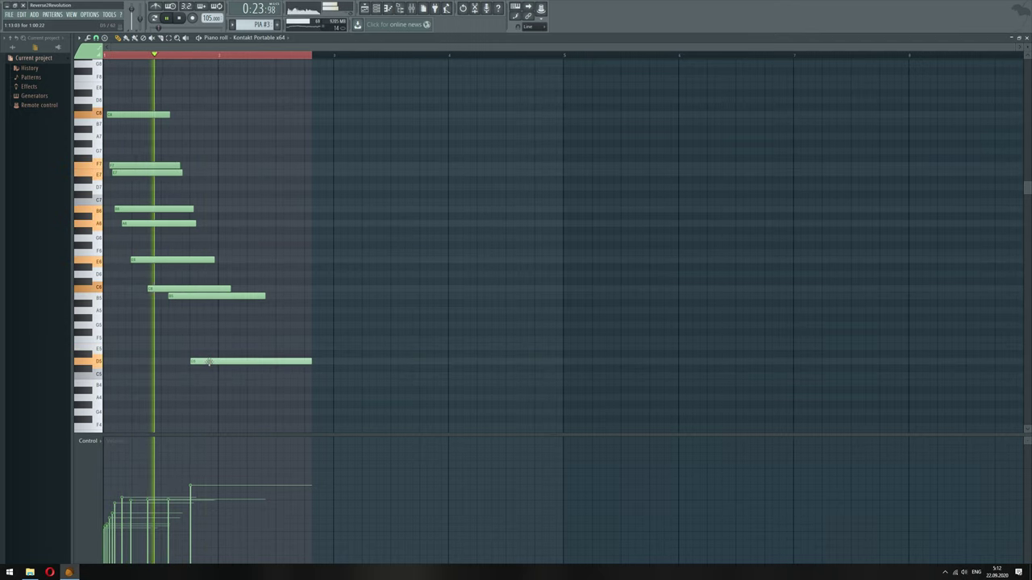
pyautogui.moveTo(207, 359); pyautogui.dragTo(202, 398)
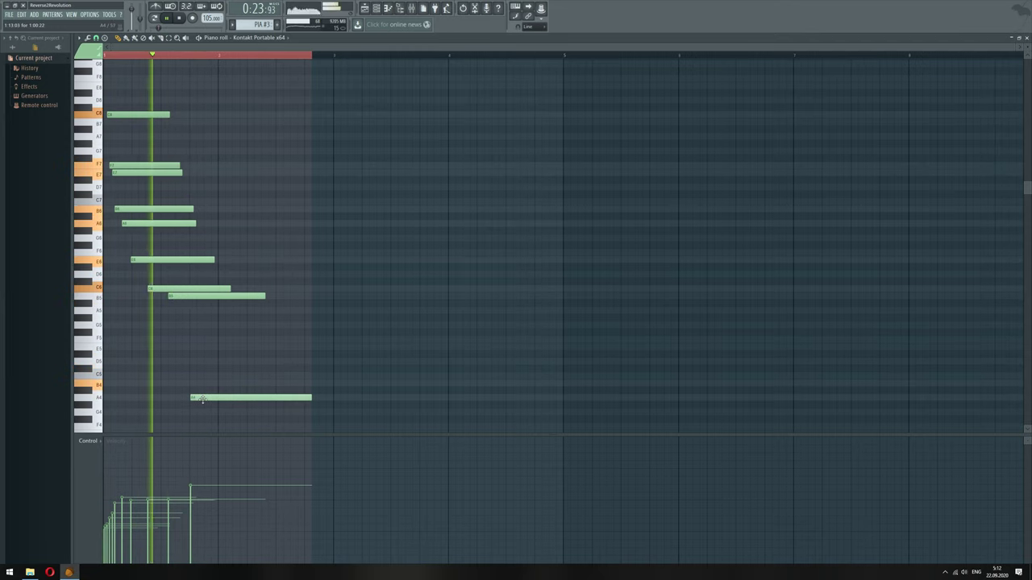
pyautogui.click(190, 491)
pyautogui.click(169, 494)
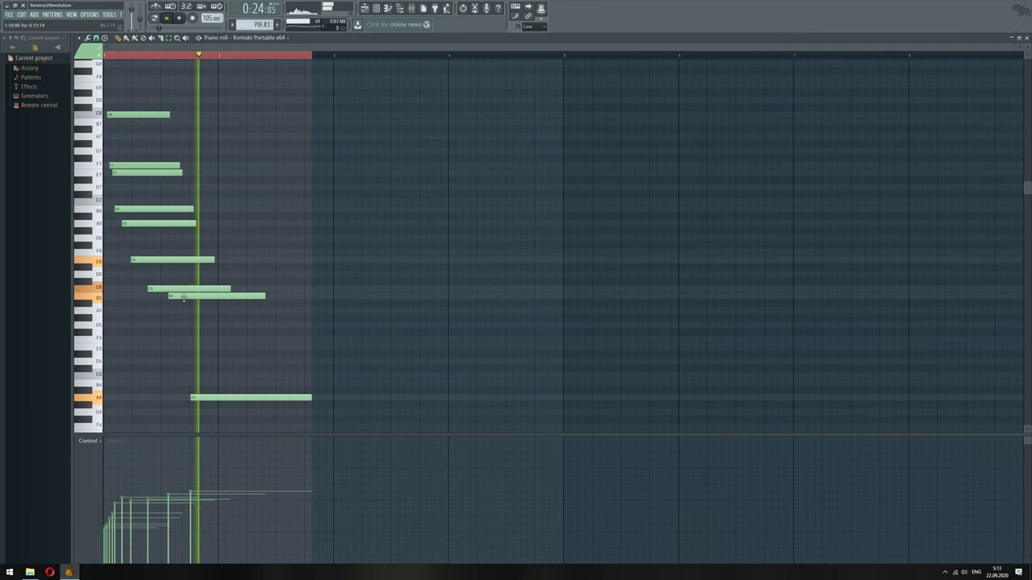
# Move the B5 note up to D6 and slightly earlier, and shorten the earlier notes from C6 up to C8
pyautogui.moveTo(183, 298); pyautogui.dragTo(172, 272)
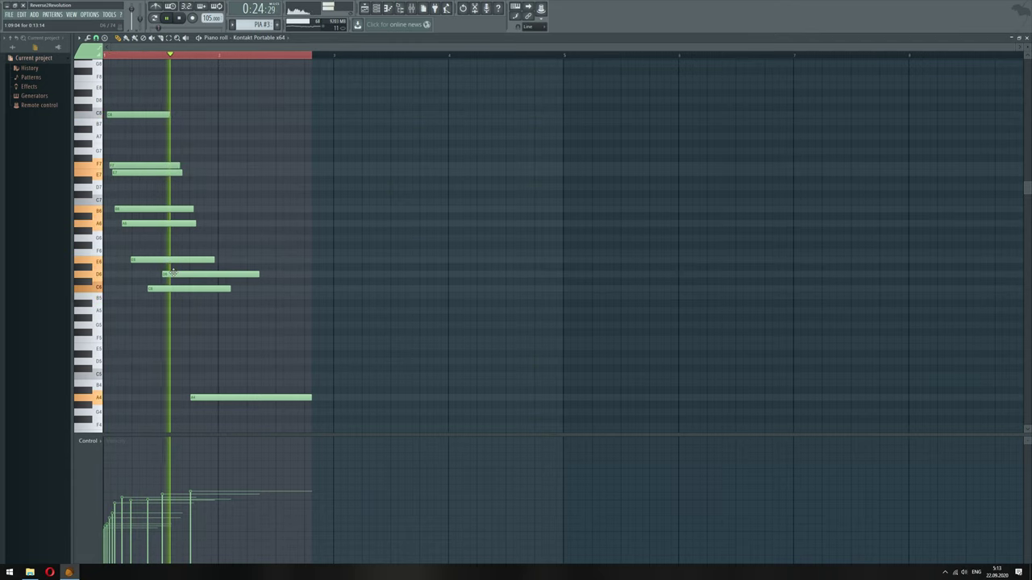
pyautogui.moveTo(231, 289); pyautogui.dragTo(163, 293)
pyautogui.moveTo(208, 262); pyautogui.dragTo(194, 260)
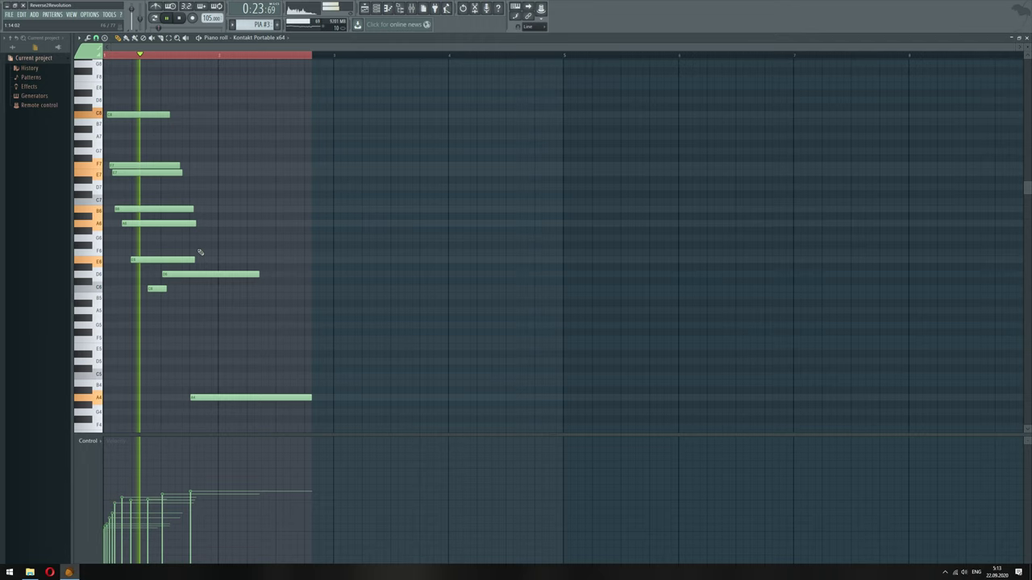
pyautogui.moveTo(196, 223); pyautogui.dragTo(175, 209)
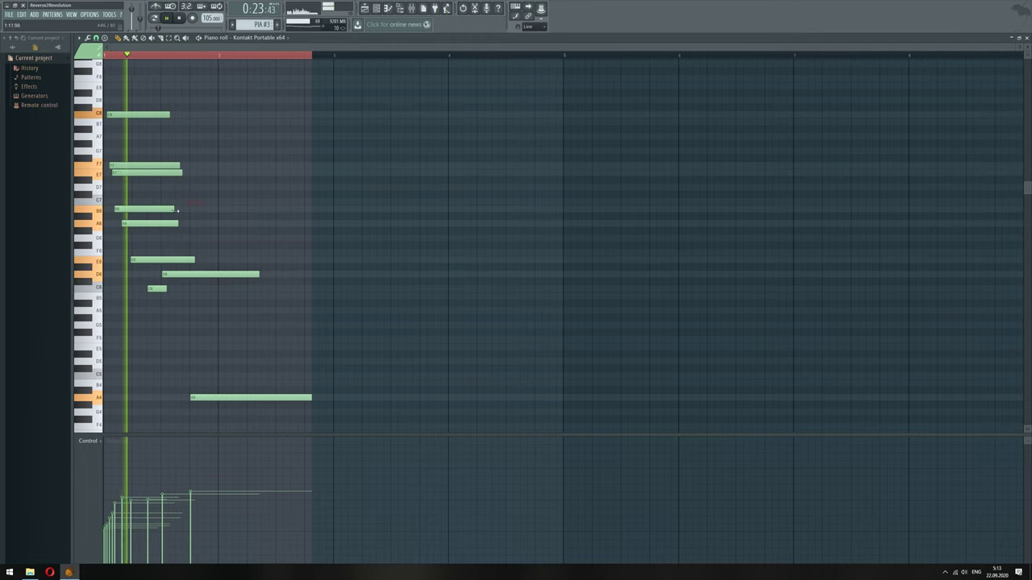
pyautogui.moveTo(183, 172); pyautogui.dragTo(168, 166)
pyautogui.moveTo(168, 113); pyautogui.dragTo(163, 114)
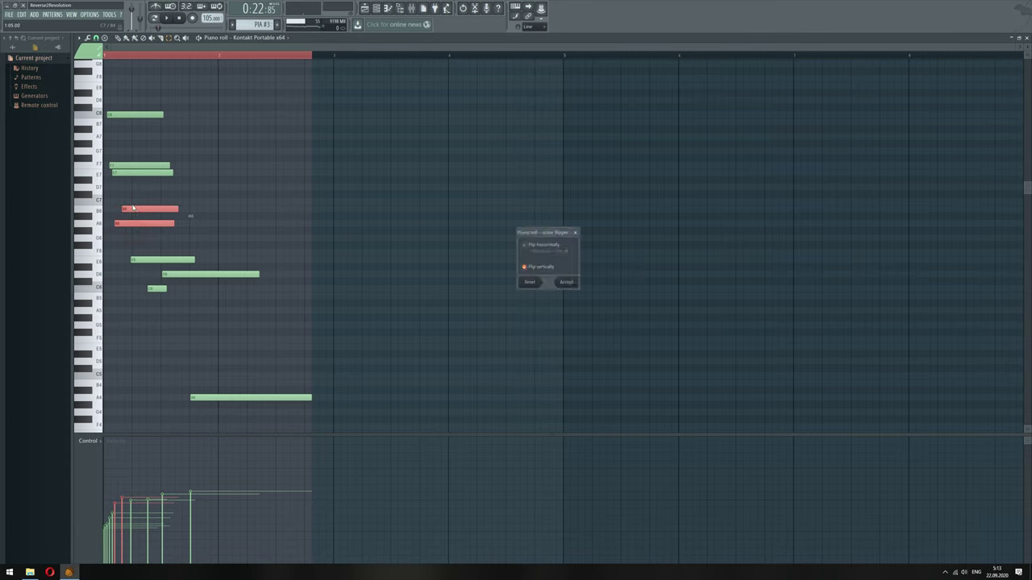
# Flip the B6 and A6 notes vertically, repitch them to G6 and C7, and shift C7 earlier and G6 later
pyautogui.click(565, 281)
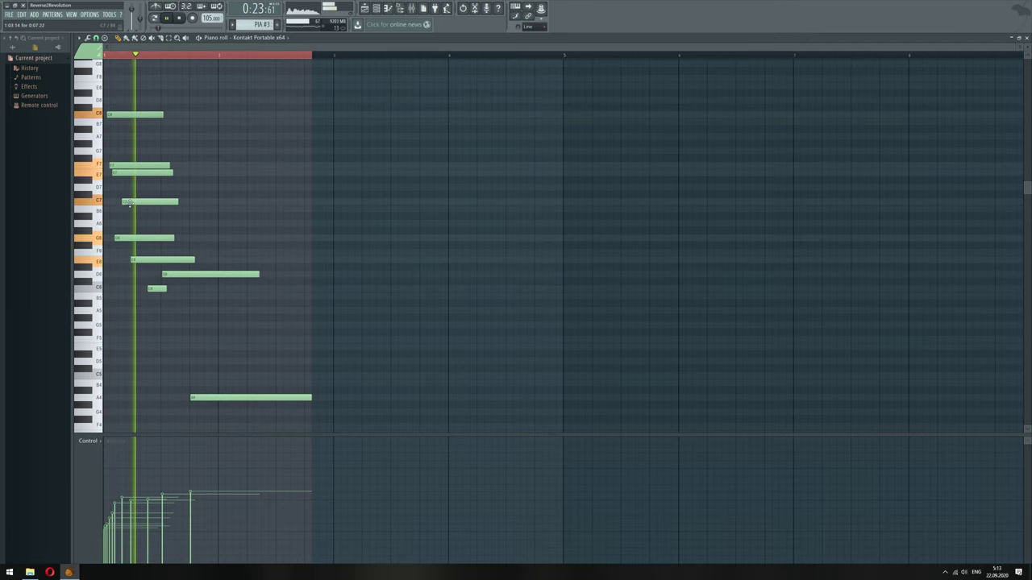
pyautogui.moveTo(129, 202); pyautogui.dragTo(126, 202)
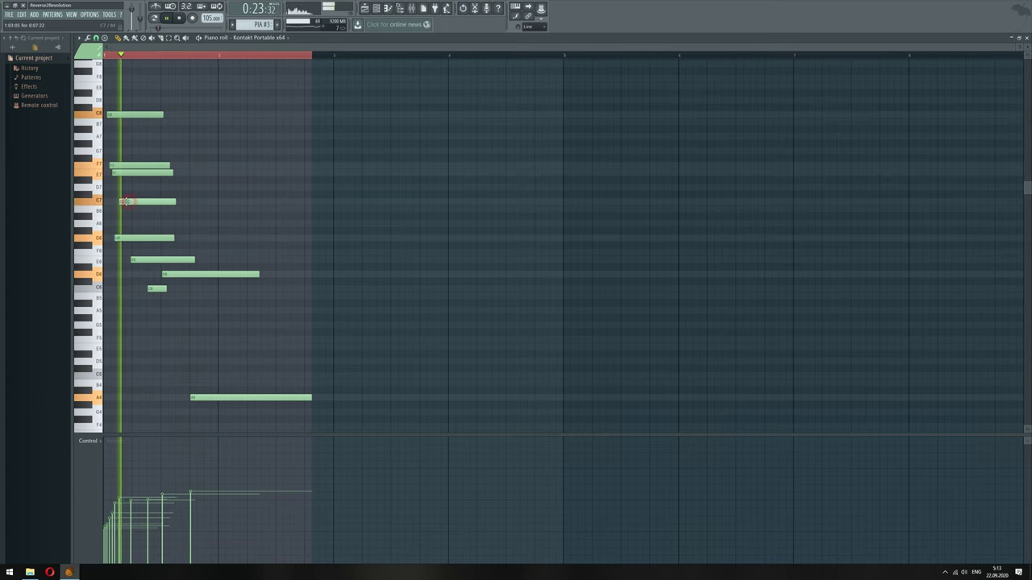
pyautogui.moveTo(123, 239); pyautogui.dragTo(133, 239)
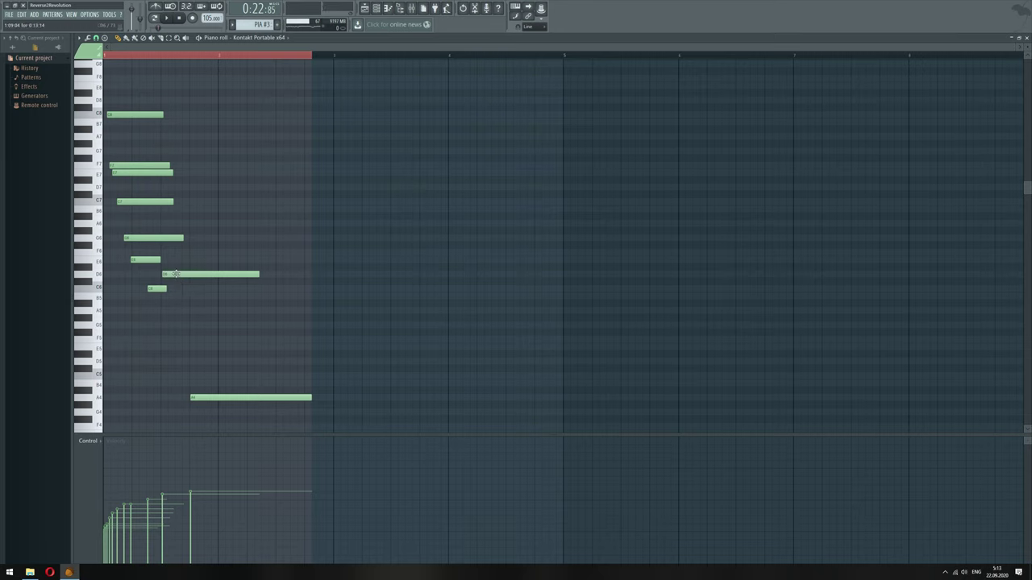
# Try the D6 note at higher pitches, including A6, and delete it from the run
pyautogui.press('space')
pyautogui.moveTo(175, 267); pyautogui.dragTo(175, 260)
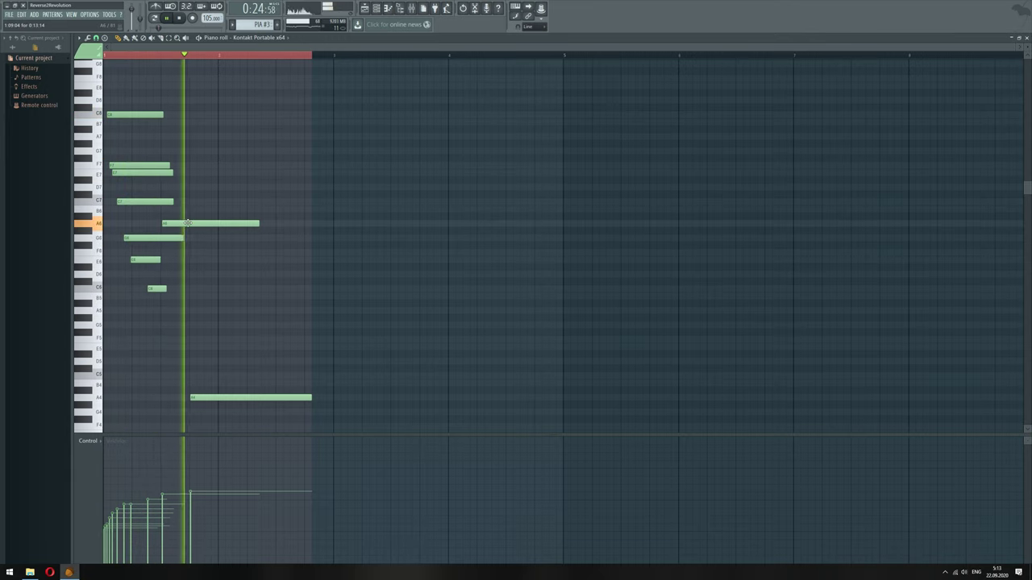
pyautogui.moveTo(189, 226); pyautogui.dragTo(182, 192)
pyautogui.rightClick(183, 194)
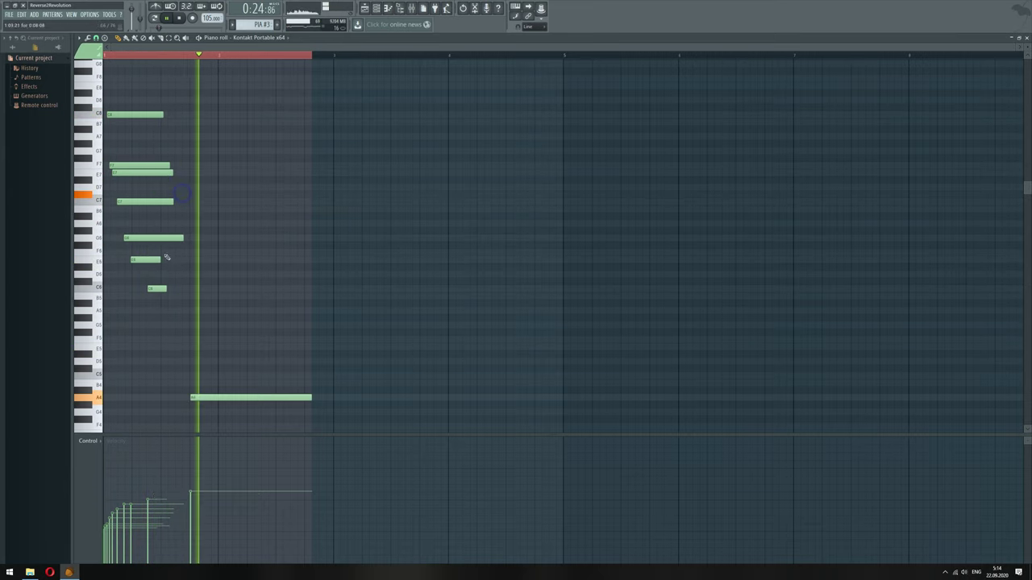
# Lengthen the C6 note up to the start of the final A4, and lengthen the E6 note while starting it slightly later
pyautogui.moveTo(166, 290); pyautogui.dragTo(191, 290)
pyautogui.click(166, 260)
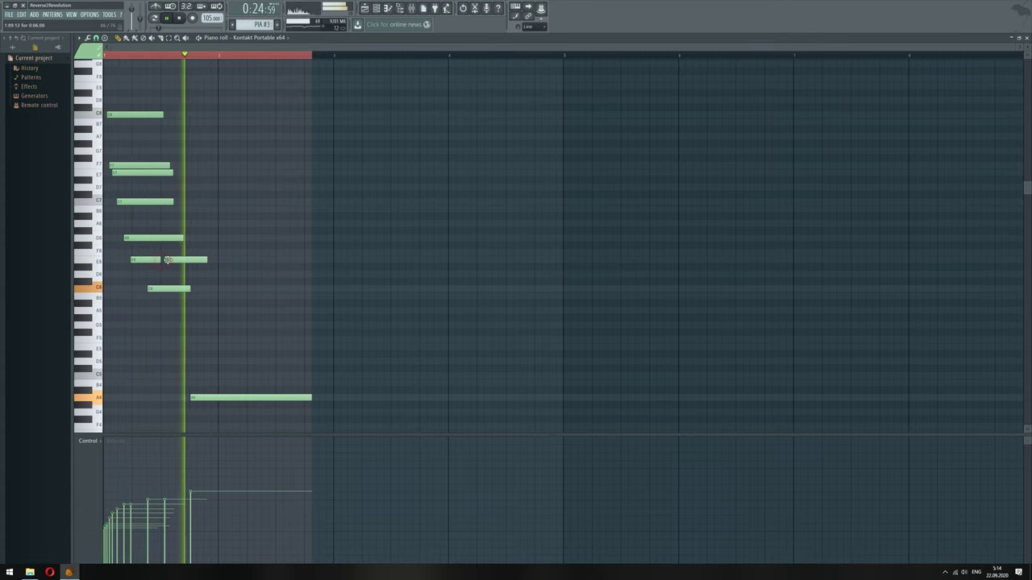
pyautogui.rightClick(169, 259)
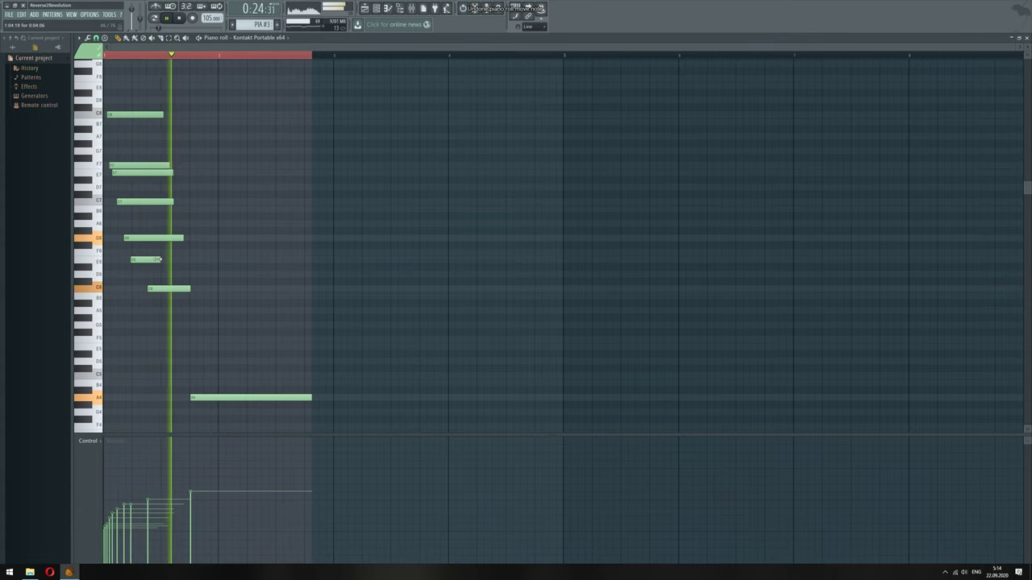
pyautogui.moveTo(161, 258)
pyautogui.mouseDown()
pyautogui.moveTo(177, 260)
pyautogui.moveTo(148, 260)
pyautogui.mouseUp()
pyautogui.click(146, 260)
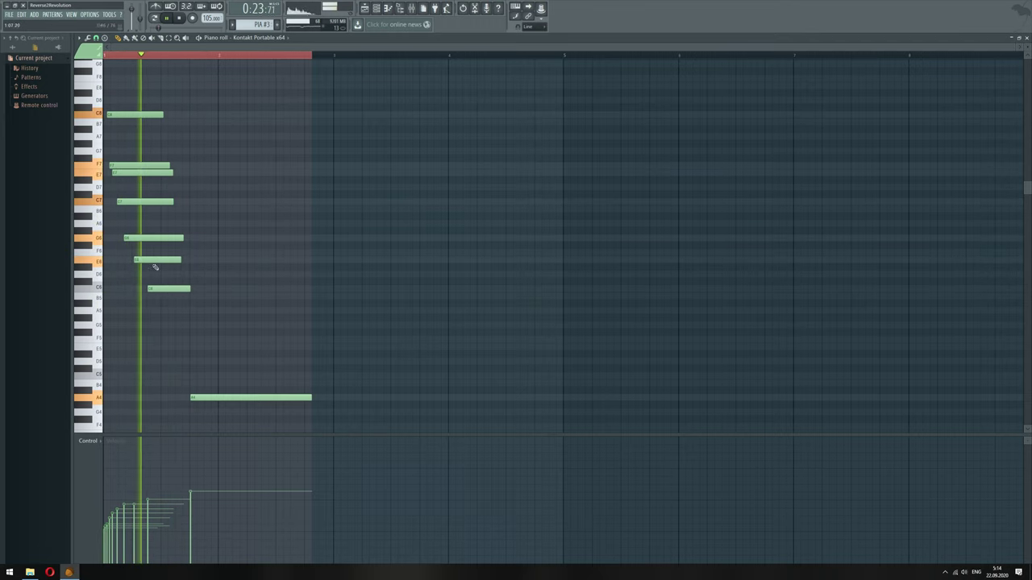
pyautogui.click(151, 261)
# Move the C6 note slightly earlier and down to A5, lengthen it past the start of A4, and extend the E6 note
pyautogui.moveTo(159, 288); pyautogui.dragTo(157, 288)
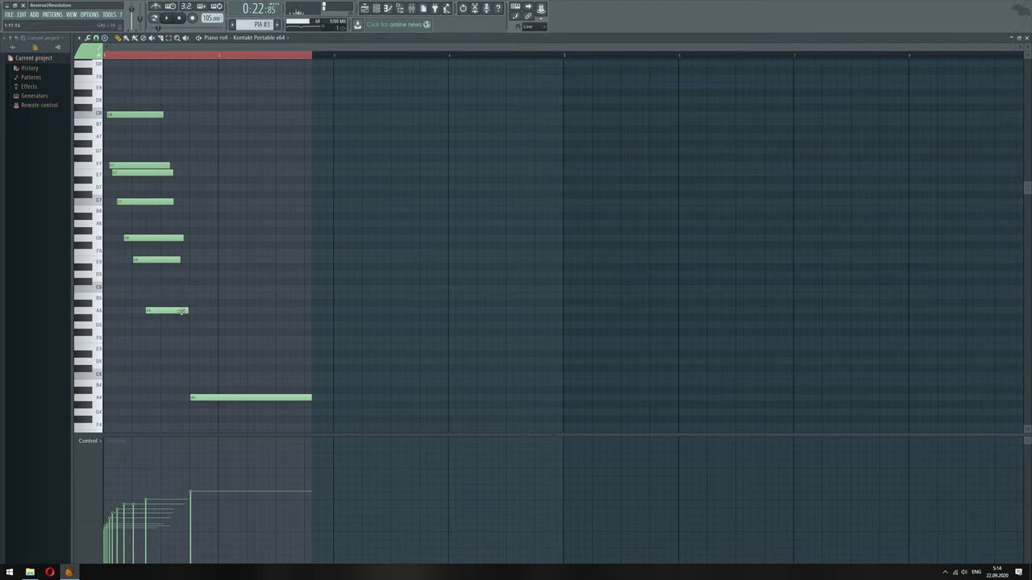
pyautogui.press('space')
pyautogui.click(180, 261)
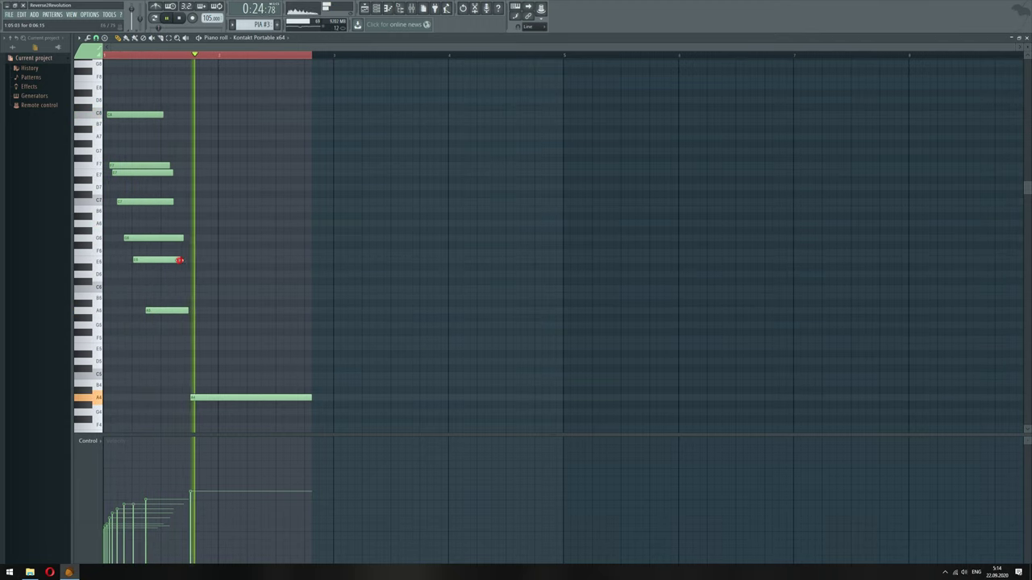
pyautogui.moveTo(188, 311); pyautogui.dragTo(221, 312)
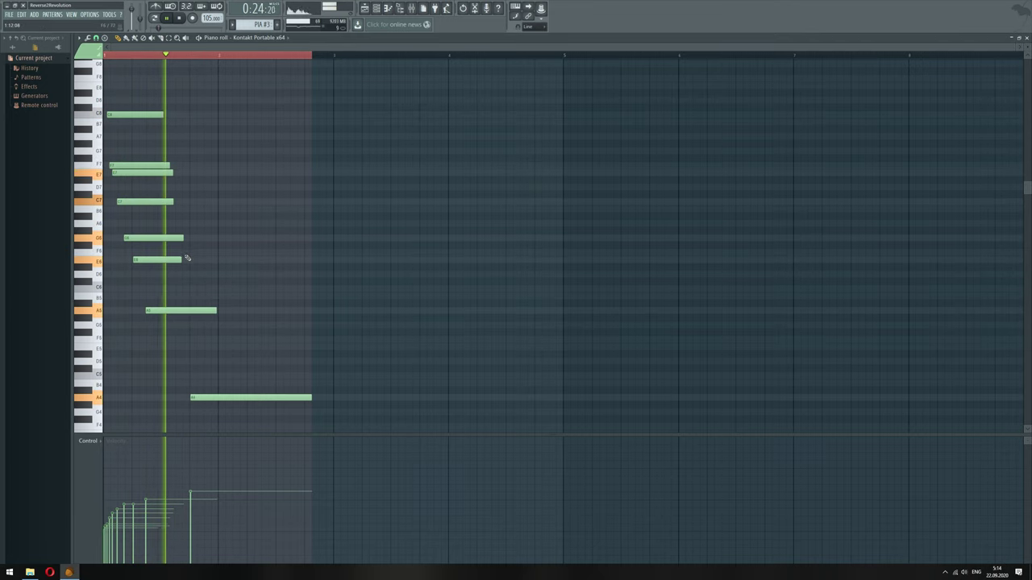
pyautogui.moveTo(183, 260); pyautogui.dragTo(197, 260)
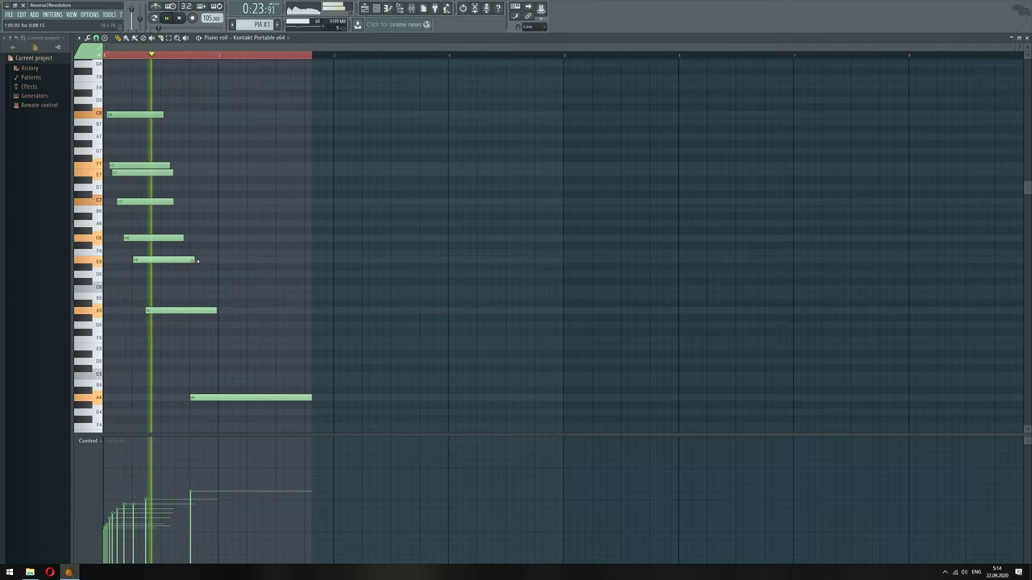
pyautogui.rightClick(188, 237)
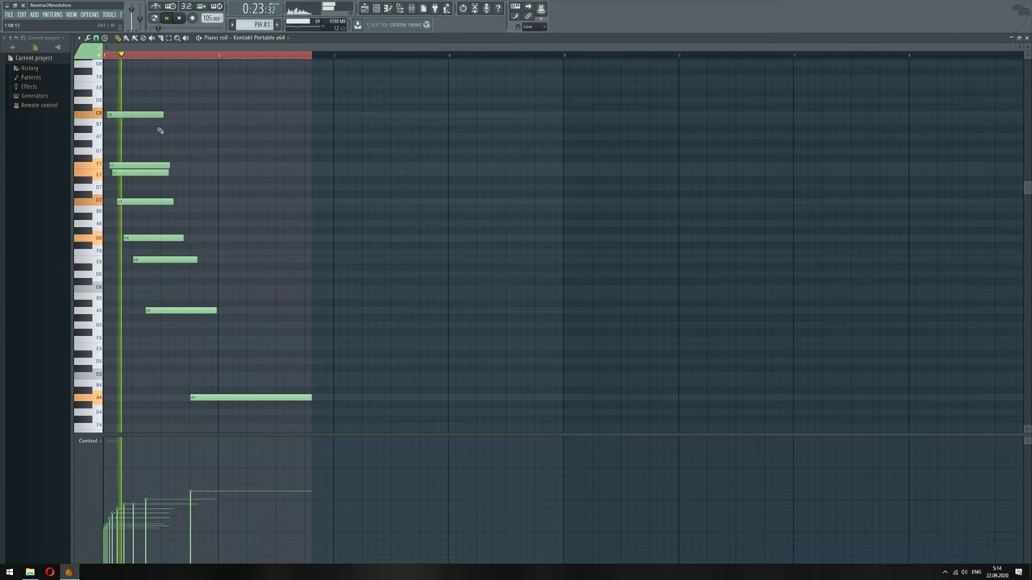
# Lower the C9 note to B8 and the C8 note to B7 in the opening of the run
pyautogui.scroll(2, 142, 146)
pyautogui.scroll(3, 142, 146)
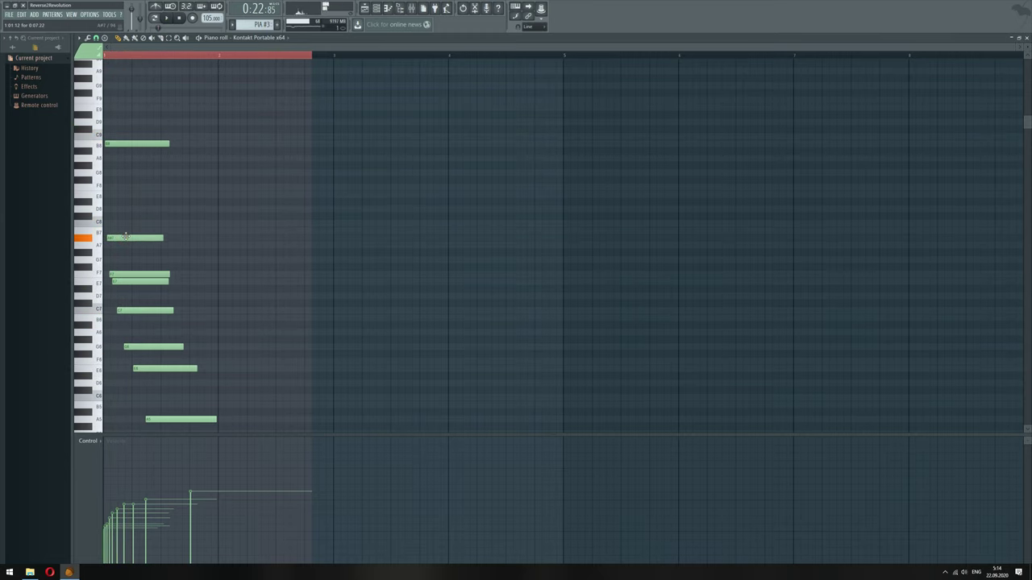
pyautogui.scroll(3, 129, 210)
pyautogui.press('space')
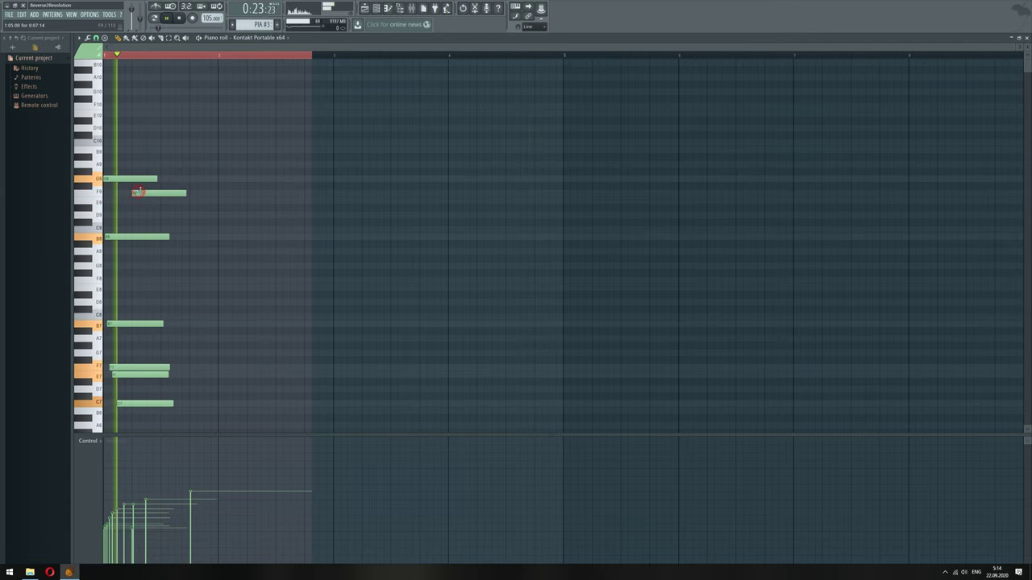
# Try a descending line of overlapping high notes, G9, F9, E9, D9, C9 and B8, over the run and delete it
pyautogui.press('space')
pyautogui.click(140, 193)
pyautogui.click(151, 201)
pyautogui.press('space')
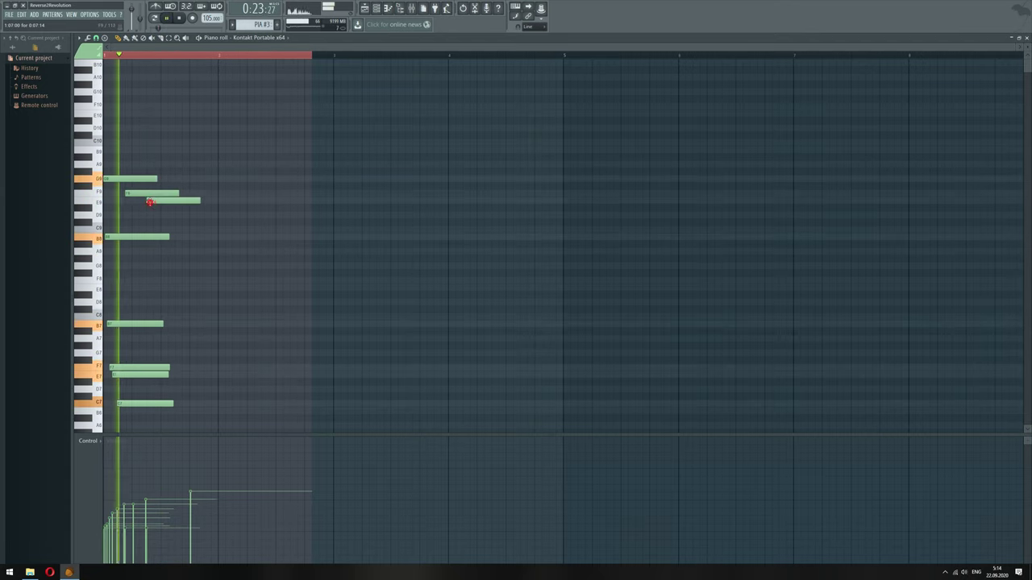
pyautogui.press('space')
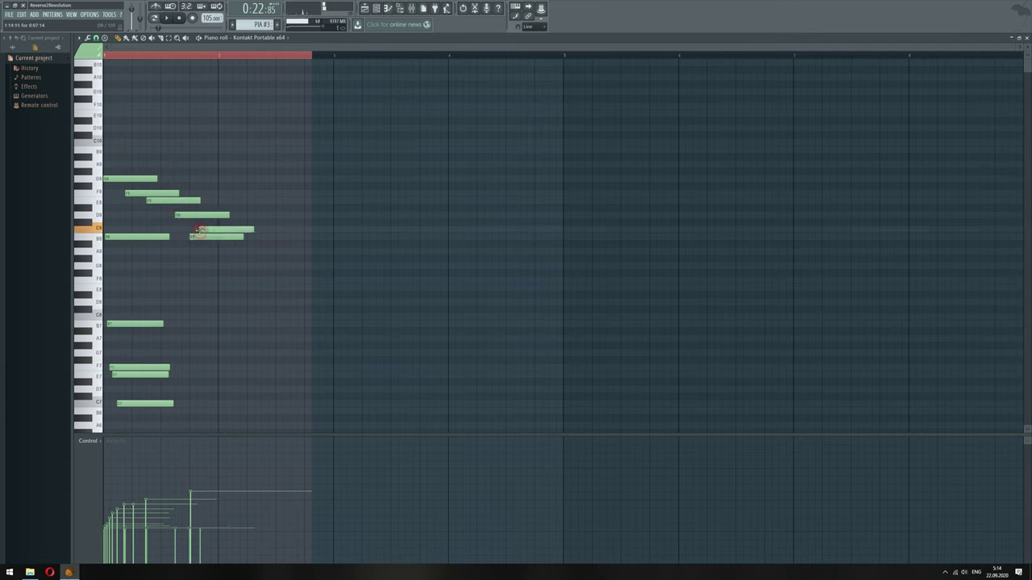
pyautogui.press('space')
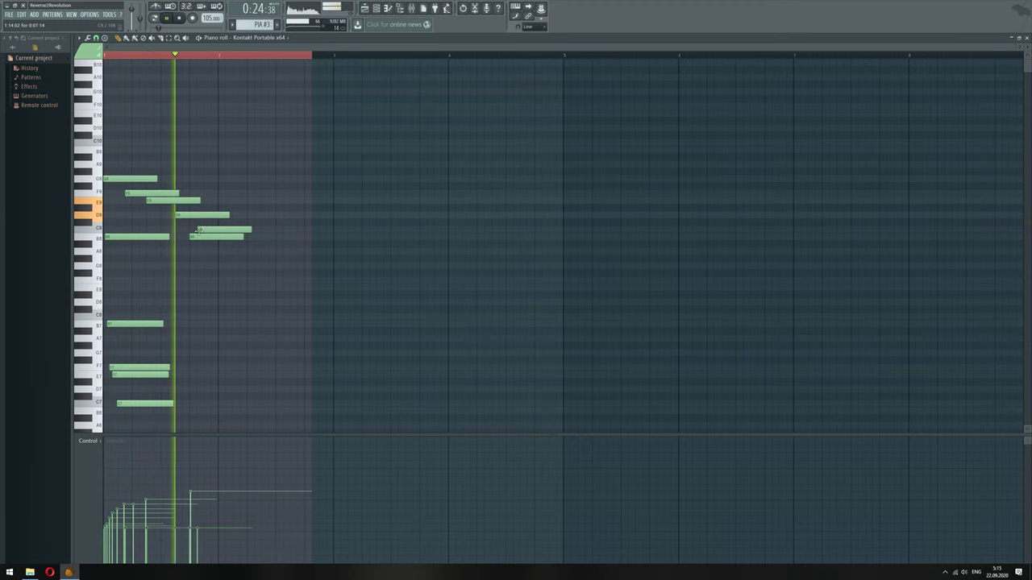
pyautogui.rightClick(216, 238)
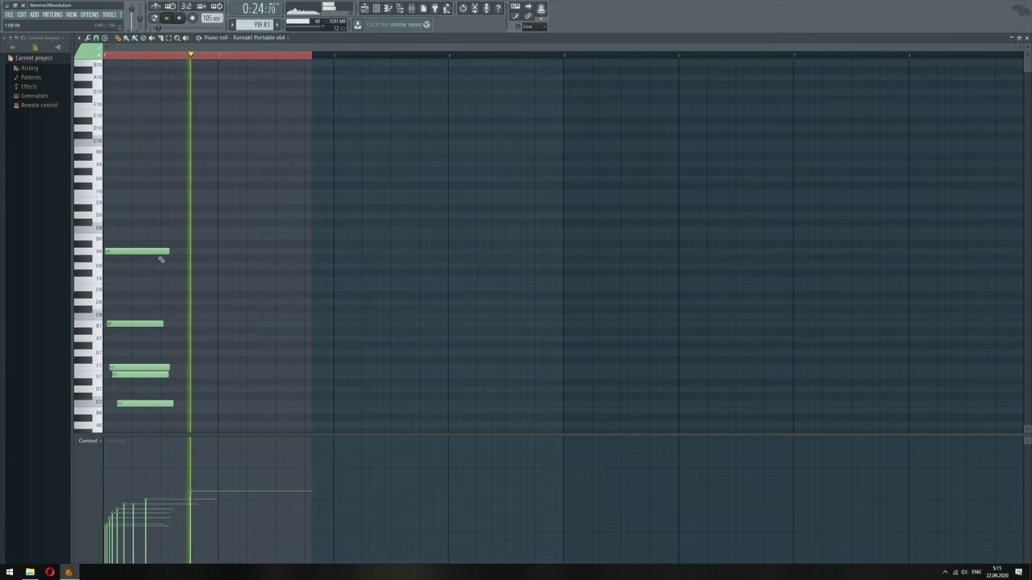
# Return to the playlist and select the arrangement from bar 5 through bar 16 as the playback range
pyautogui.scroll(-5, 161, 260)
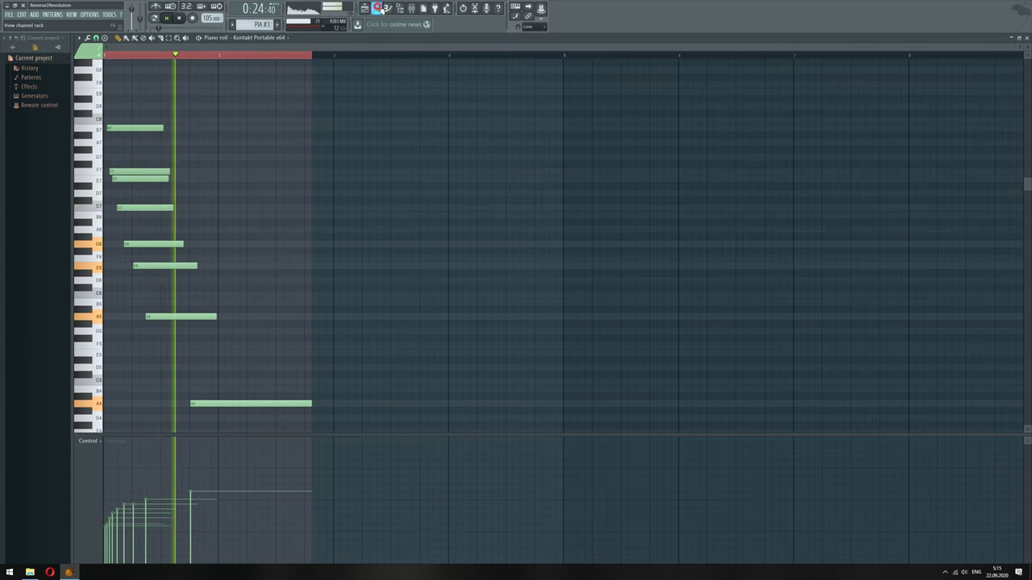
pyautogui.click(377, 8)
pyautogui.click(364, 8)
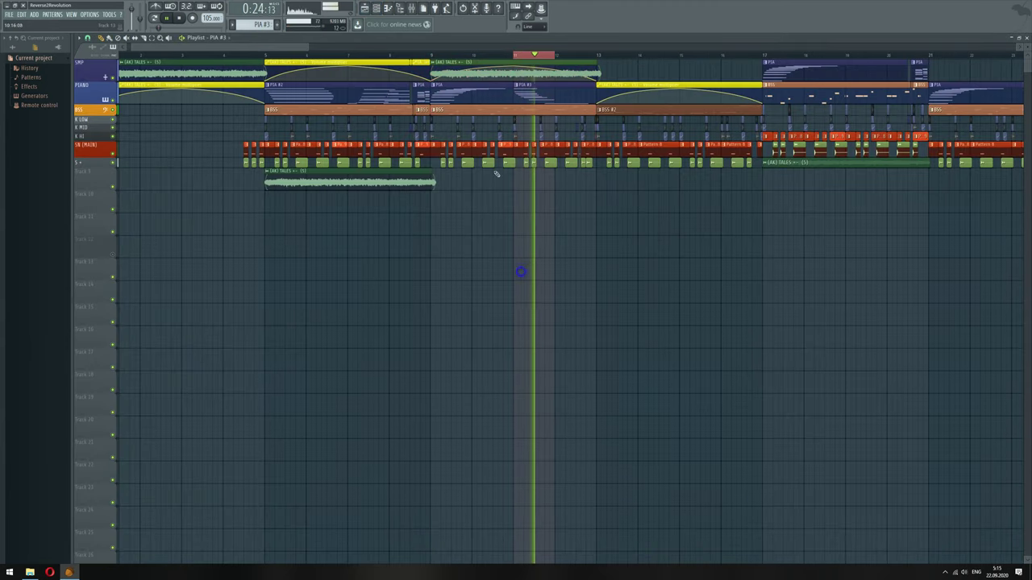
pyautogui.click(267, 56)
pyautogui.moveTo(268, 60); pyautogui.dragTo(763, 64)
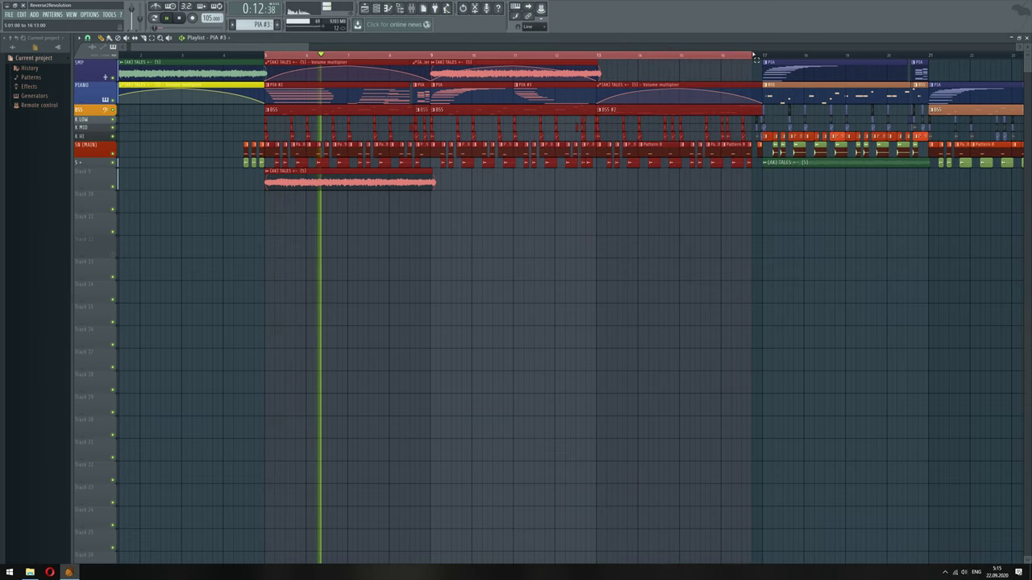
# Shorten the playlist's loop selection to end at bar 13, and open the channel settings of the TALES sample on Track 9
pyautogui.click(530, 280)
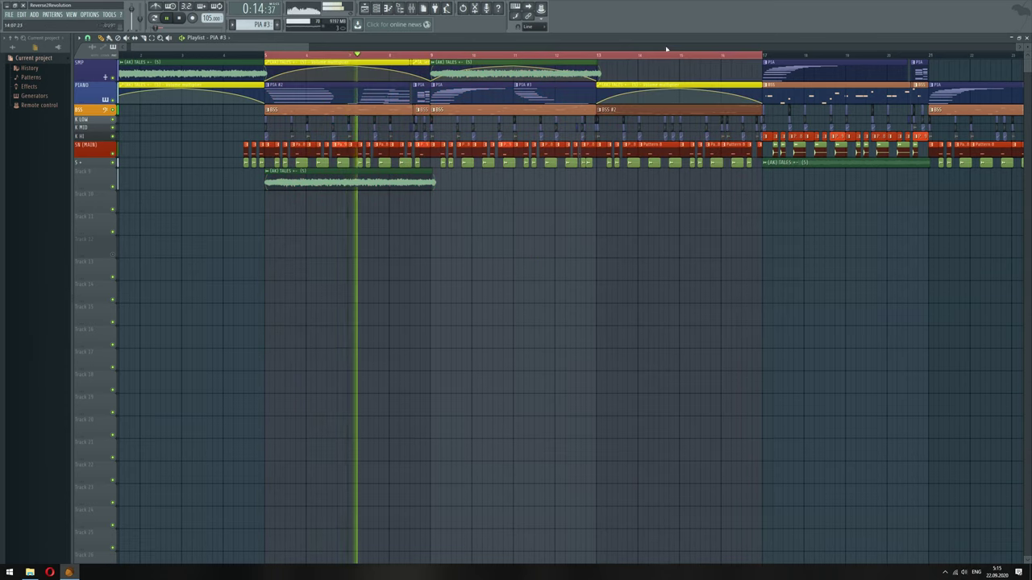
pyautogui.moveTo(747, 56); pyautogui.dragTo(596, 57)
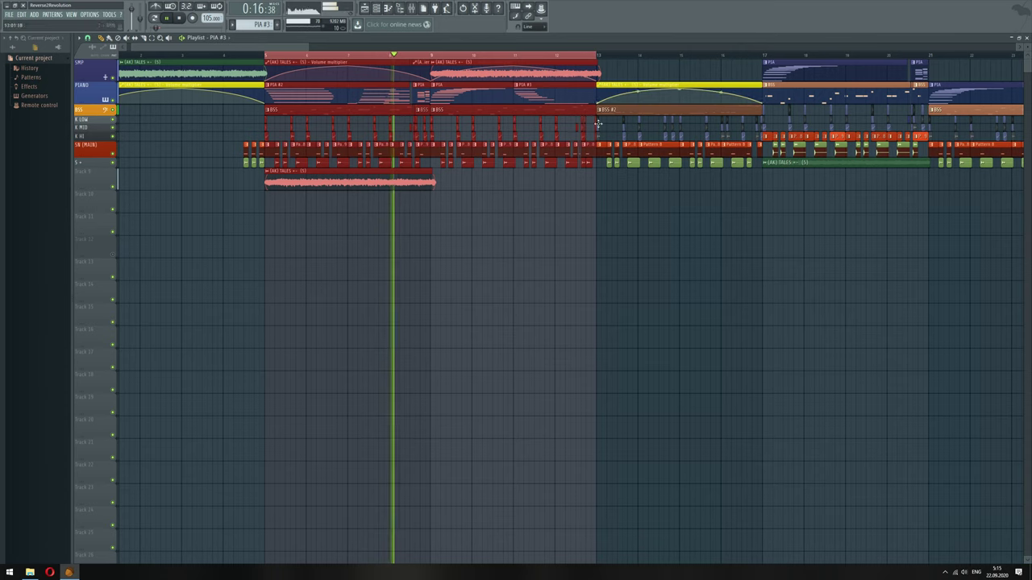
pyautogui.click(542, 239)
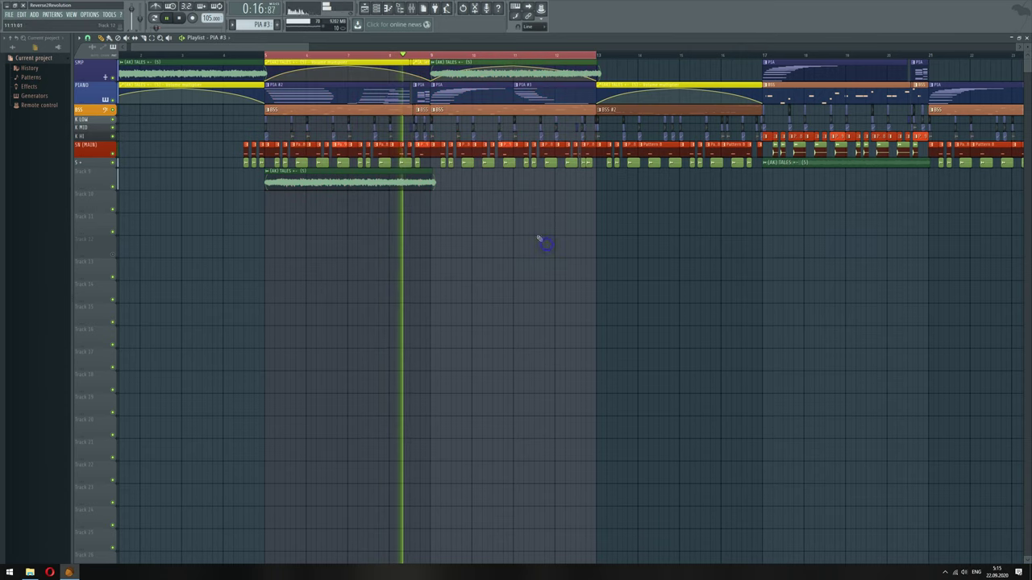
pyautogui.doubleClick(364, 184)
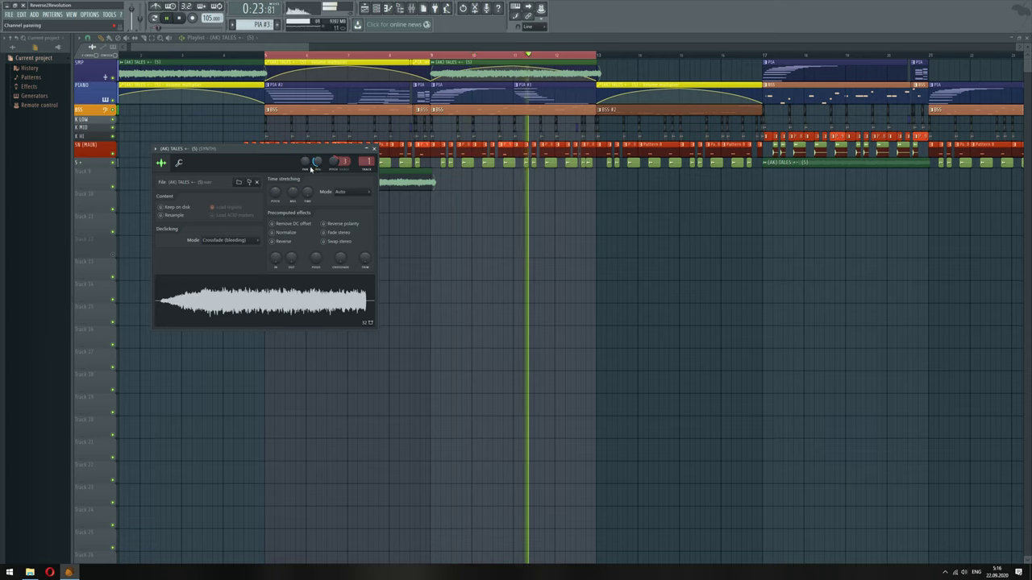
# Transpose all notes of the PIA #3 pattern up one octave and return to the playlist
pyautogui.doubleClick(530, 90)
pyautogui.hotkey('ctrl', 'a')
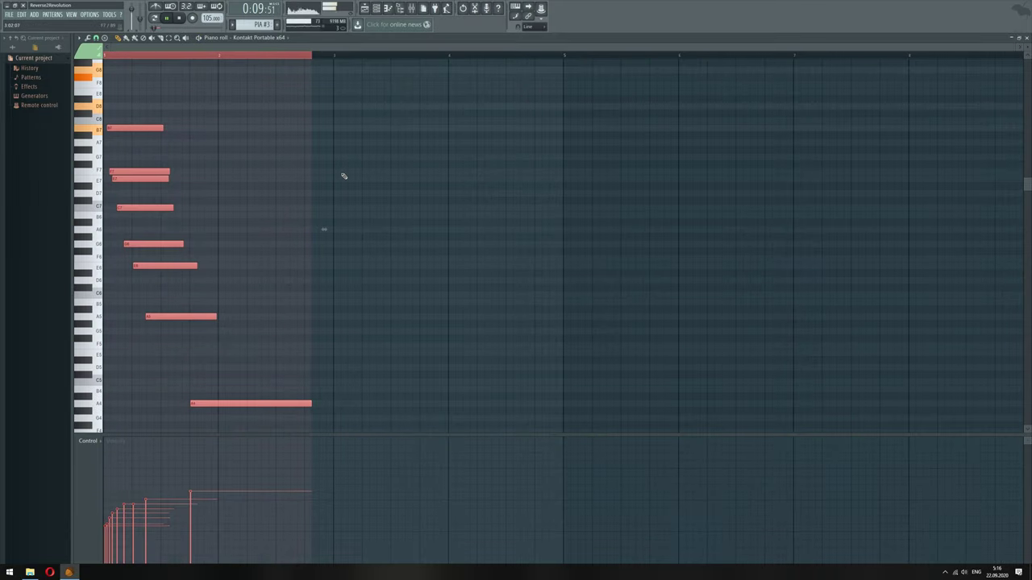
pyautogui.hotkey('ctrl', 'Up')
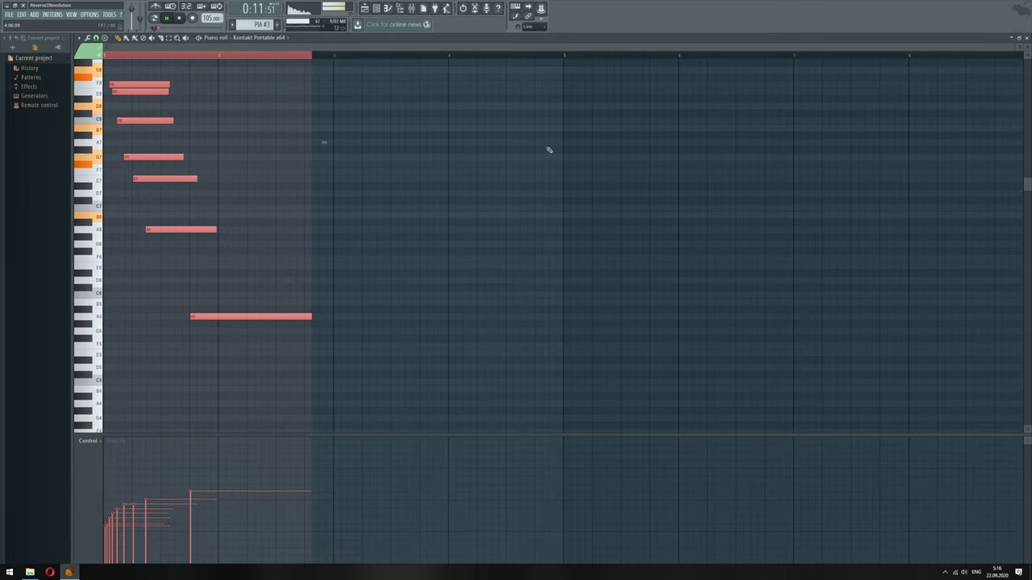
pyautogui.click(1026, 38)
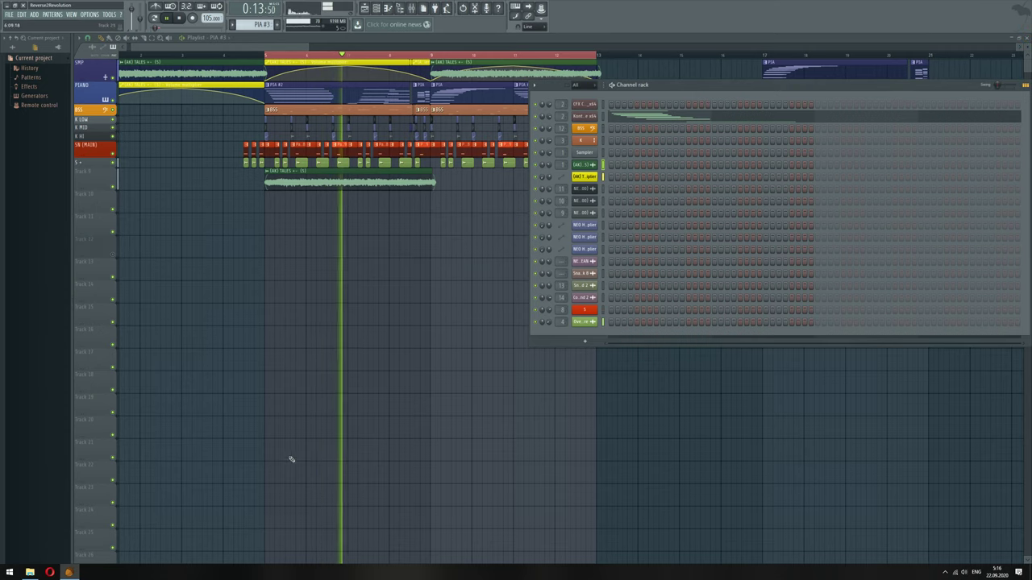
pyautogui.rightClick(423, 378)
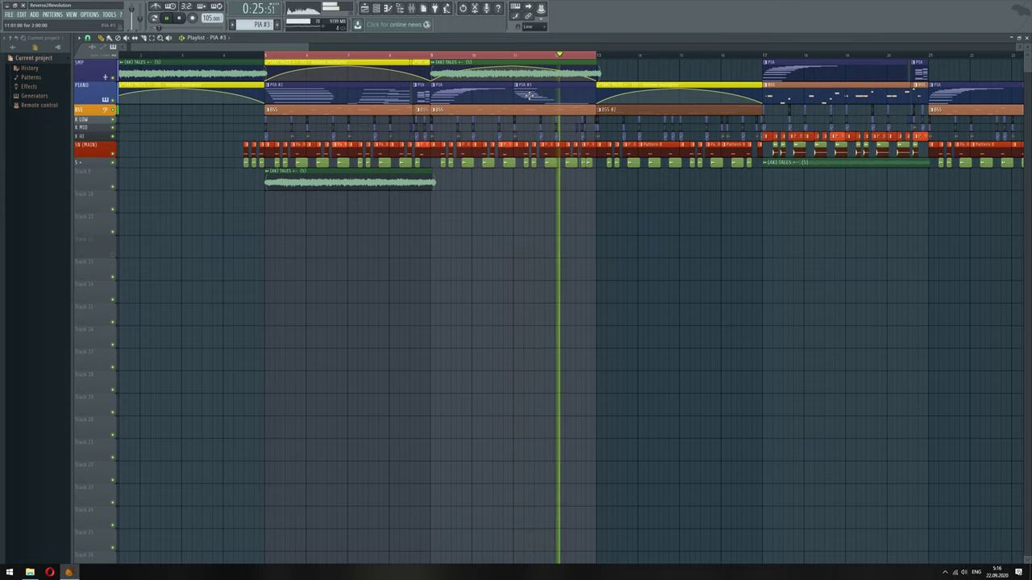
# In PIA #3, raise the second-to-last note to B6 and the long last note to C6
pyautogui.doubleClick(561, 90)
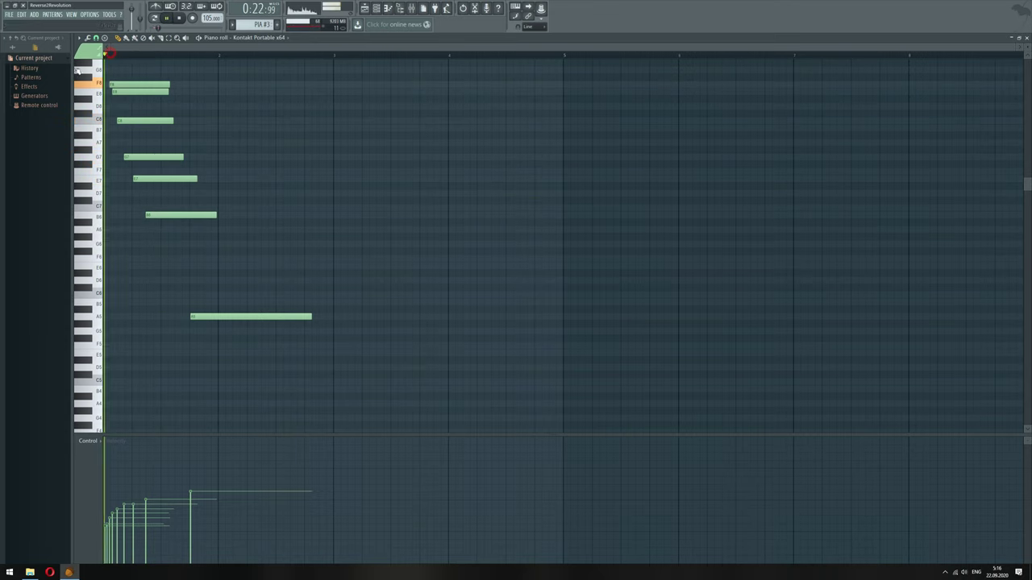
pyautogui.press('space')
pyautogui.click(224, 316)
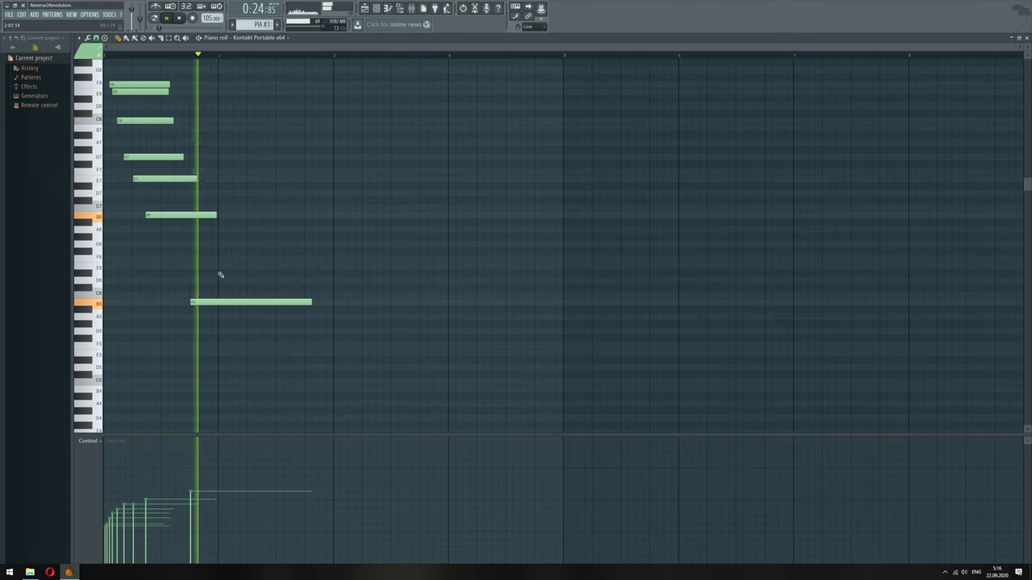
pyautogui.press('space')
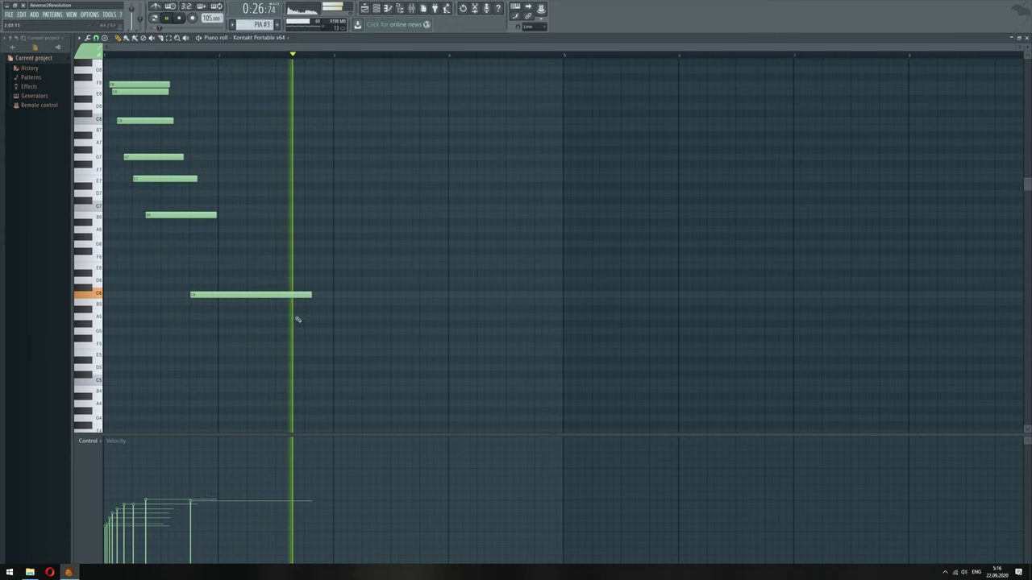
pyautogui.click(365, 8)
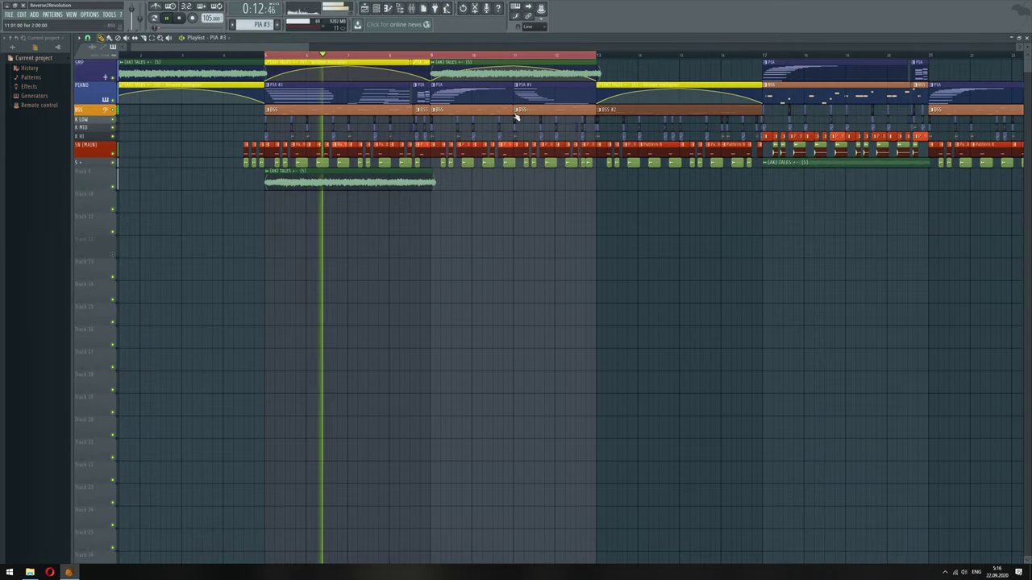
# Make the BSS clip starting at bar 11 a unique pattern and recolour it a more saturated orange
pyautogui.click(517, 109)
pyautogui.click(532, 164)
pyautogui.press('F2')
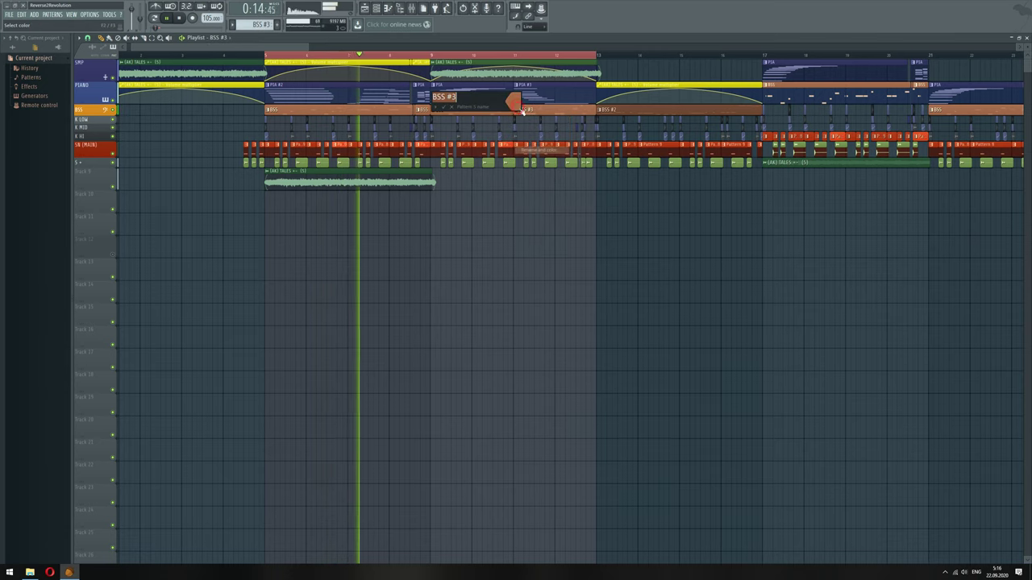
pyautogui.click(514, 102)
pyautogui.click(526, 102)
pyautogui.click(522, 195)
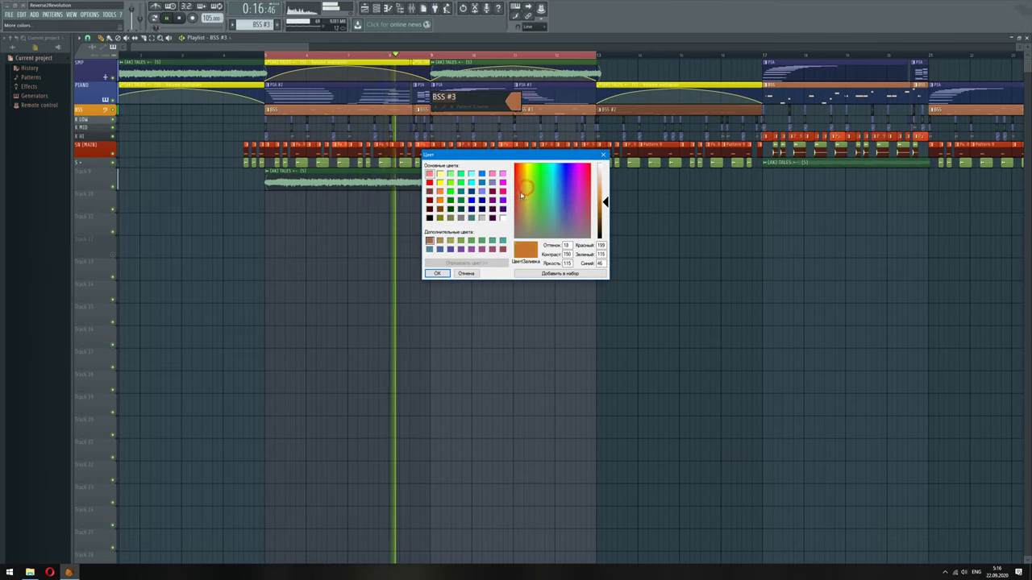
pyautogui.press('Return')
pyautogui.press('Return')
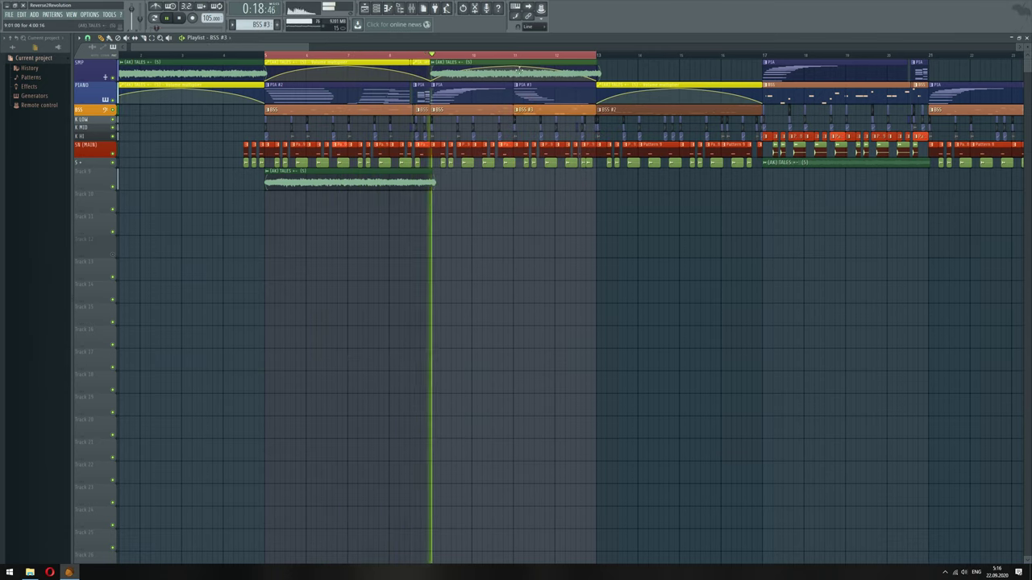
# Set the playlist's loop selection to run from bar 11 to bar 13
pyautogui.click(521, 57)
pyautogui.moveTo(515, 55); pyautogui.dragTo(595, 71)
pyautogui.rightClick(553, 213)
# In the BSS #3 pattern, move the two adjacent D4 notes in bar 1 up to A#4
pyautogui.doubleClick(525, 109)
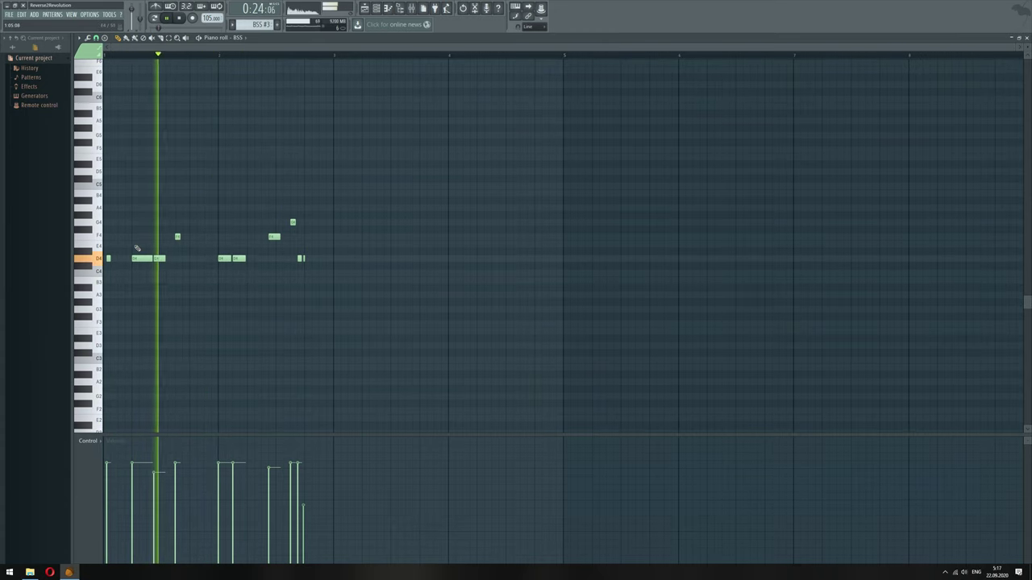
pyautogui.press('space')
pyautogui.press('space')
pyautogui.moveTo(133, 246); pyautogui.dragTo(166, 272)
pyautogui.hotkey('ctrl', 'Up')
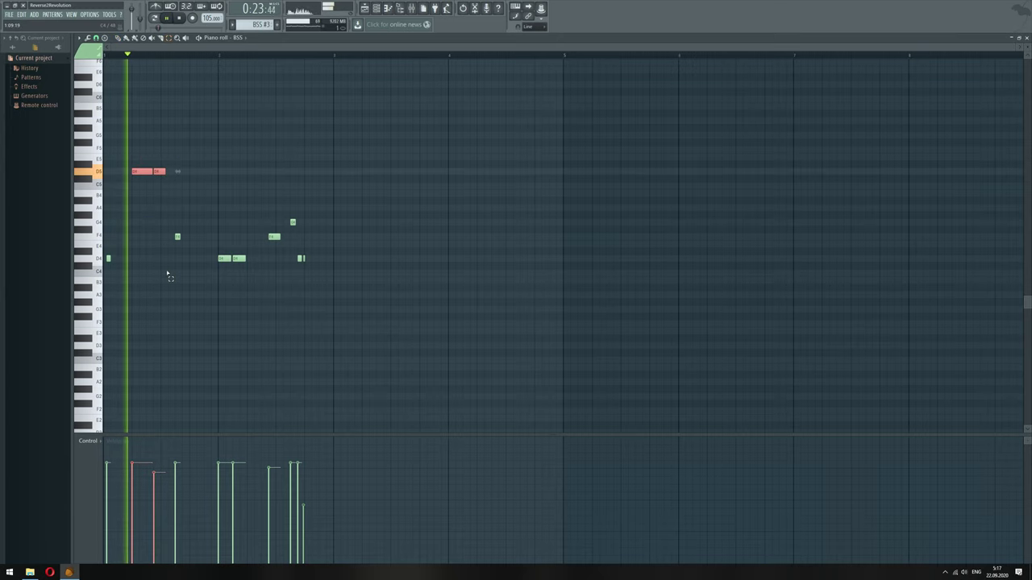
pyautogui.press('Down')
pyautogui.press('Down')
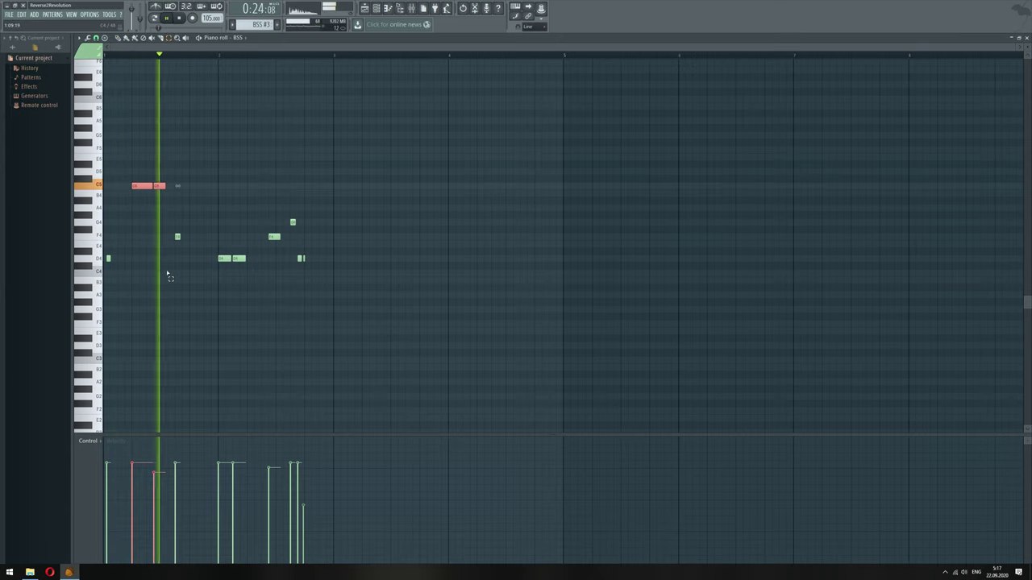
pyautogui.press('Down')
pyautogui.press('Down')
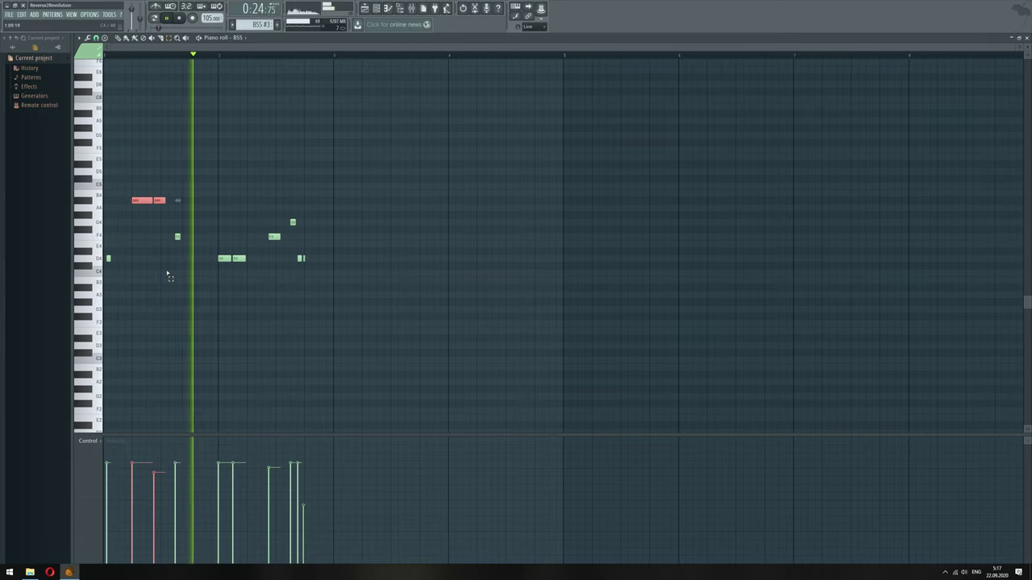
# Add a G4 note near the end of bar 1, shorten it to end just before bar 2, and raise its velocity
pyautogui.scroll(3, 198, 262)
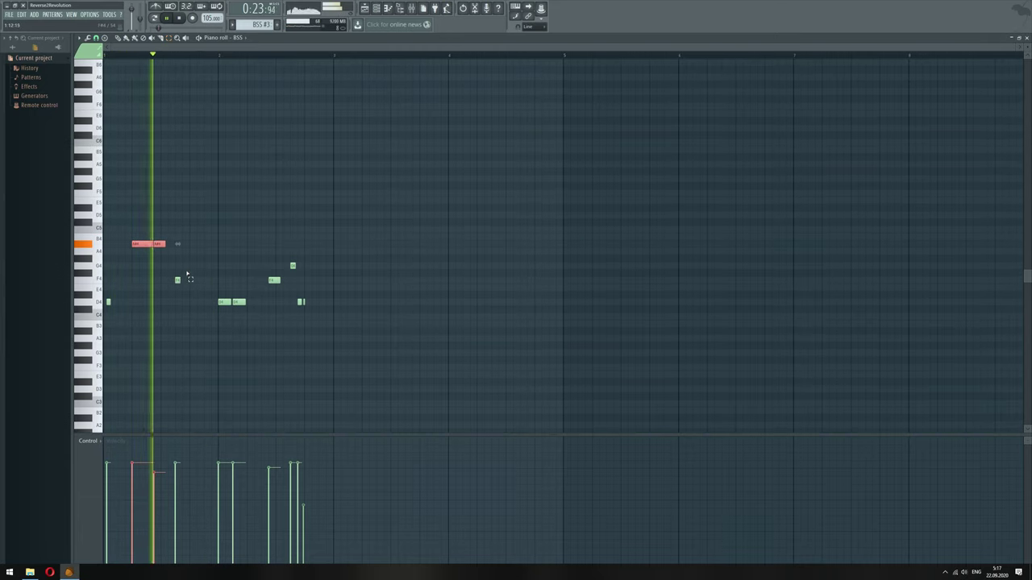
pyautogui.moveTo(213, 286); pyautogui.dragTo(222, 304)
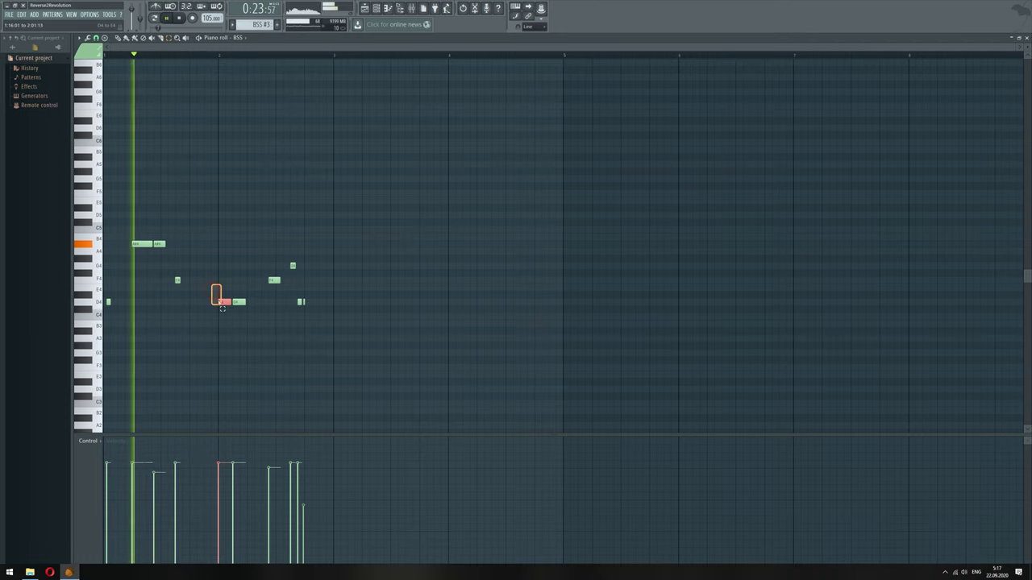
pyautogui.keyDown('ctrl'); pyautogui.click(199, 288); pyautogui.keyUp('ctrl')
pyautogui.press('space')
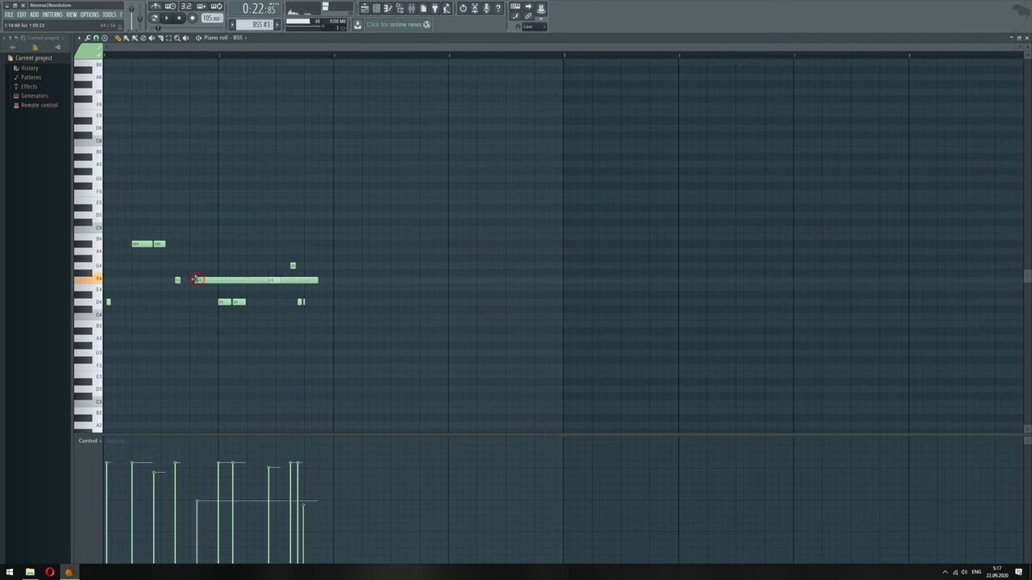
pyautogui.press('space')
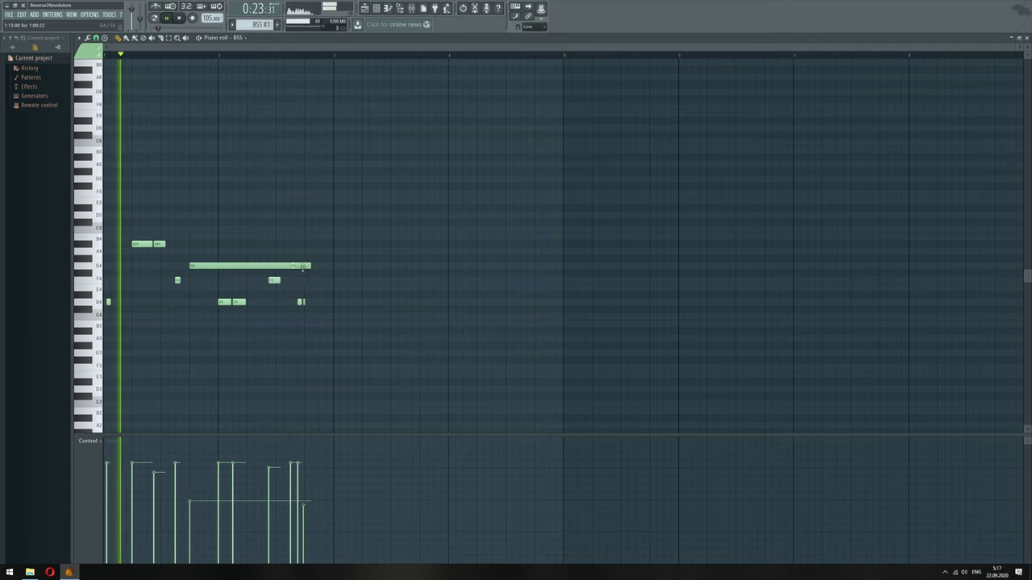
pyautogui.moveTo(309, 266); pyautogui.dragTo(215, 270)
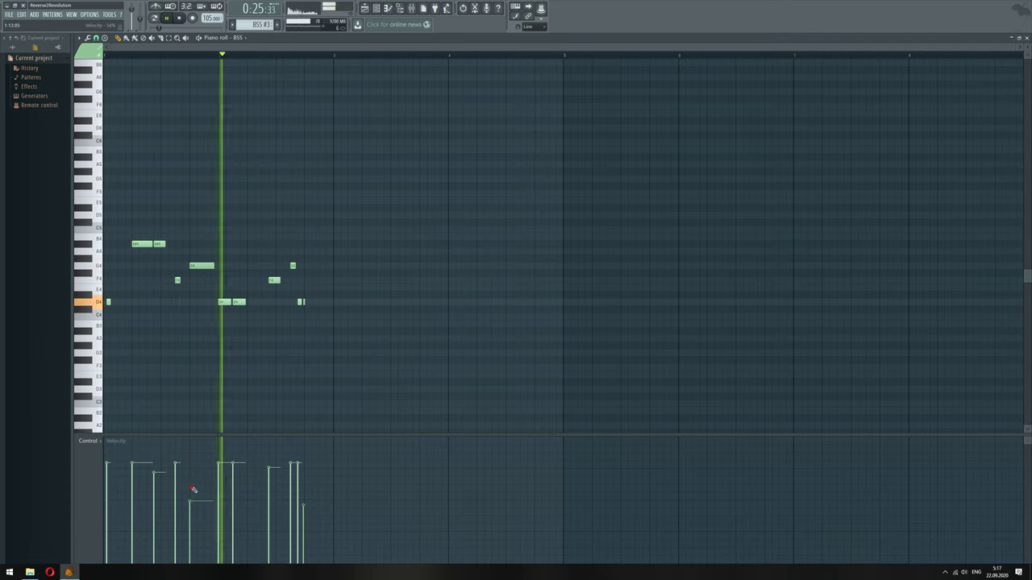
pyautogui.moveTo(192, 489); pyautogui.dragTo(191, 477)
# Move the two D4 notes at the start of bar 2 down to A#3
pyautogui.press('space')
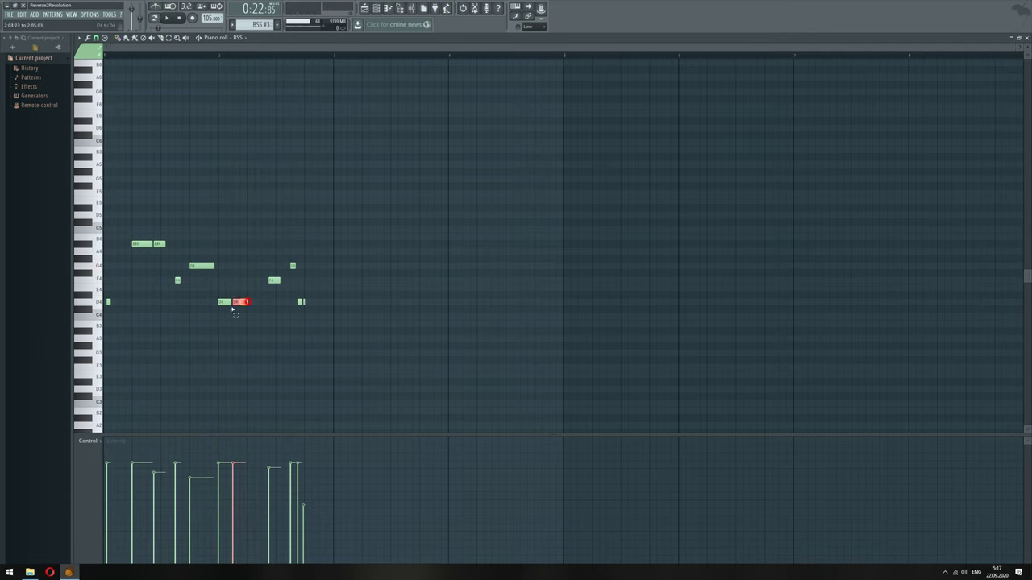
pyautogui.hotkey('ctrl', 'Up')
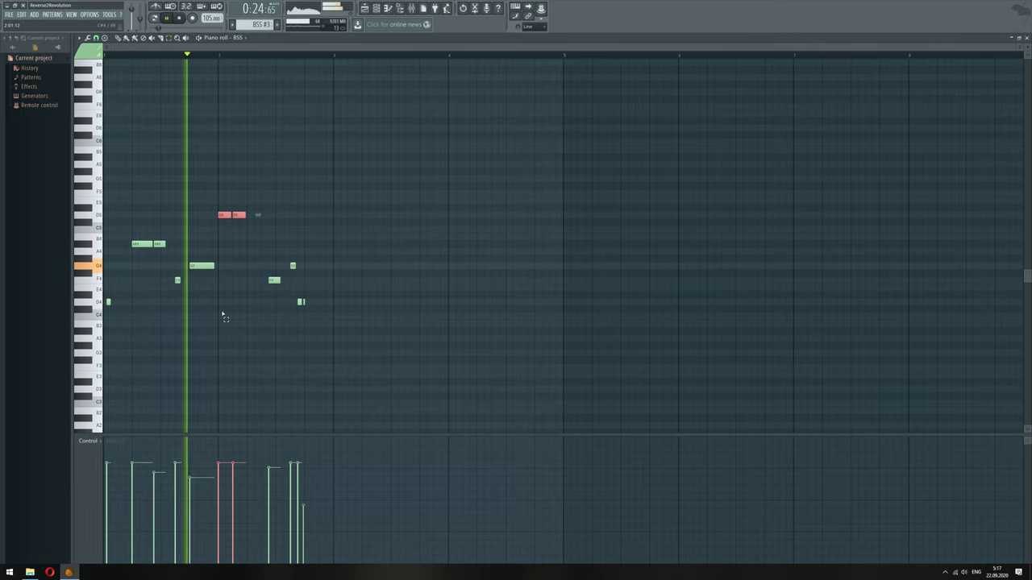
pyautogui.press('Down')
pyautogui.press('Down')
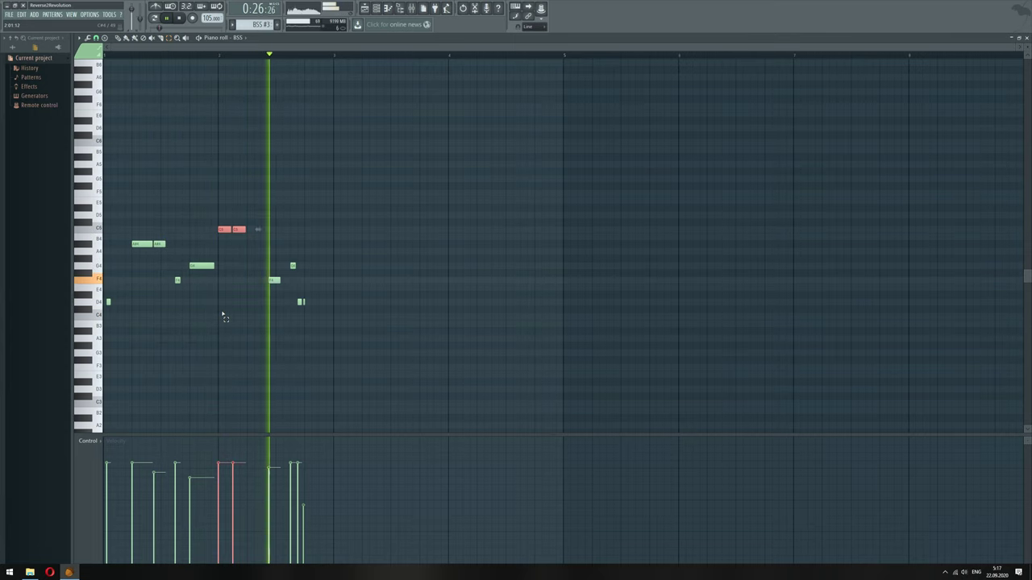
pyautogui.press('Down')
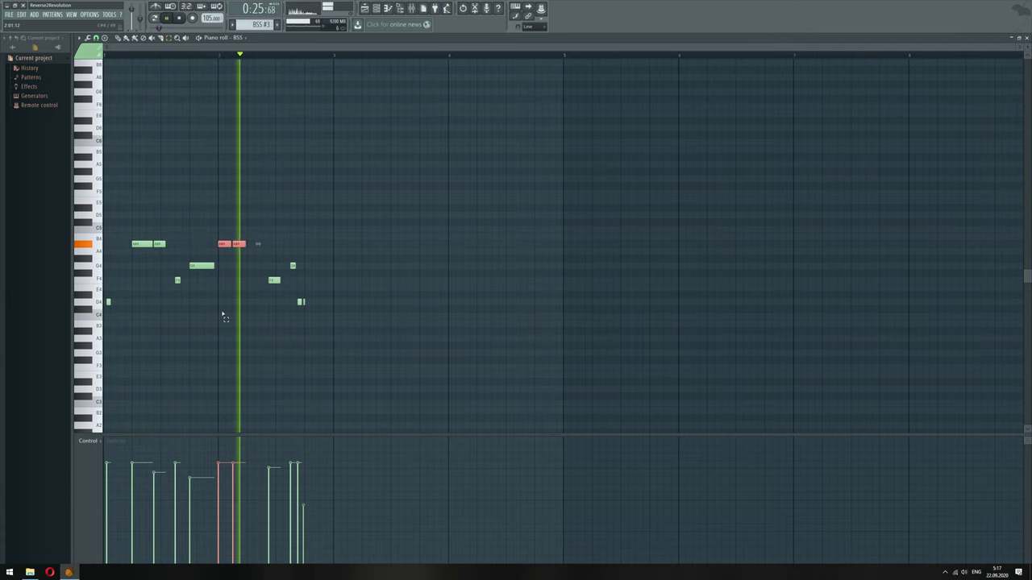
pyautogui.hotkey('ctrl', 'Down')
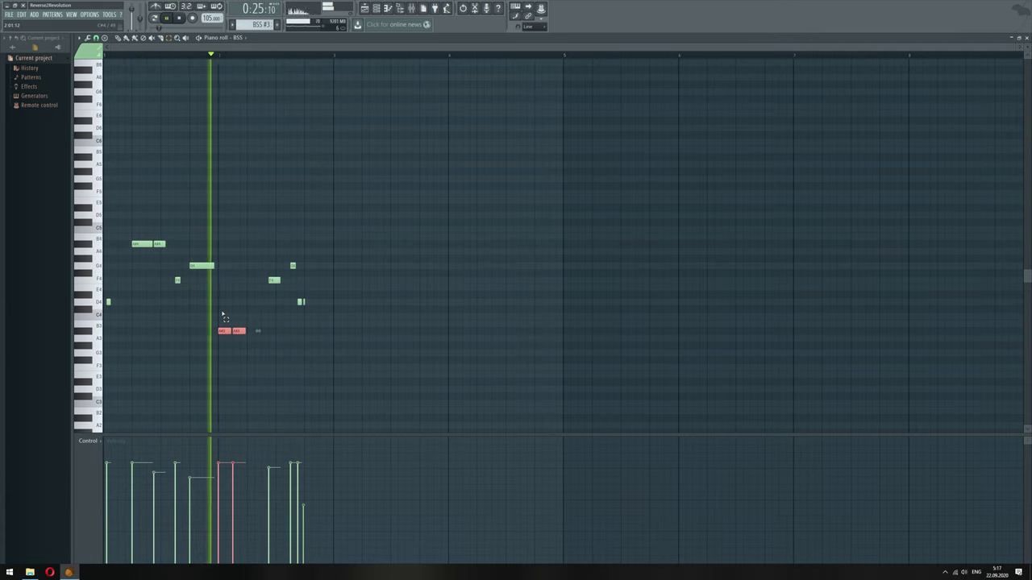
# Lower the four closing notes of bar 2 to C4, D4, C4 and C4
pyautogui.press('space')
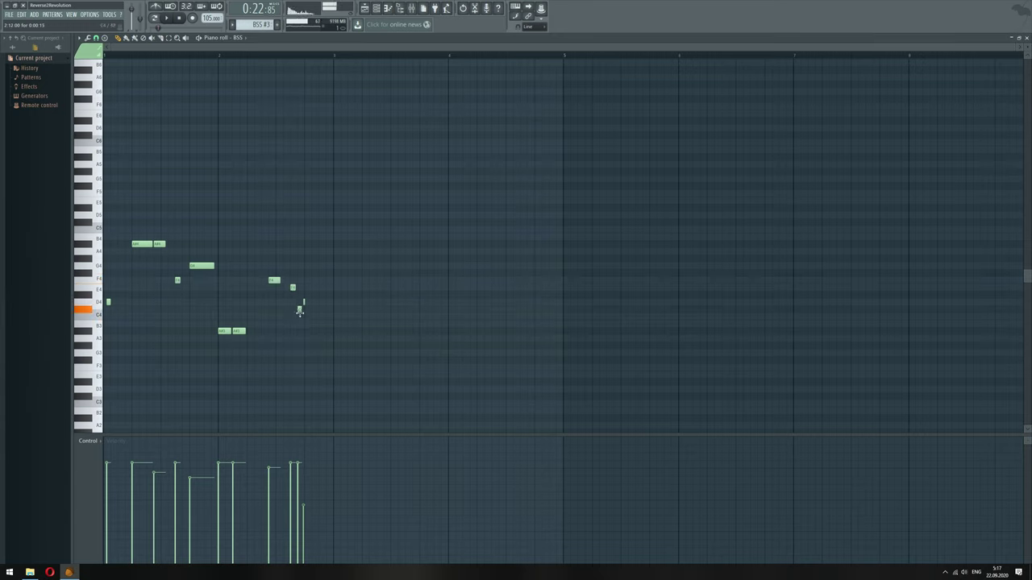
pyautogui.press('space')
pyautogui.moveTo(304, 301); pyautogui.dragTo(304, 318)
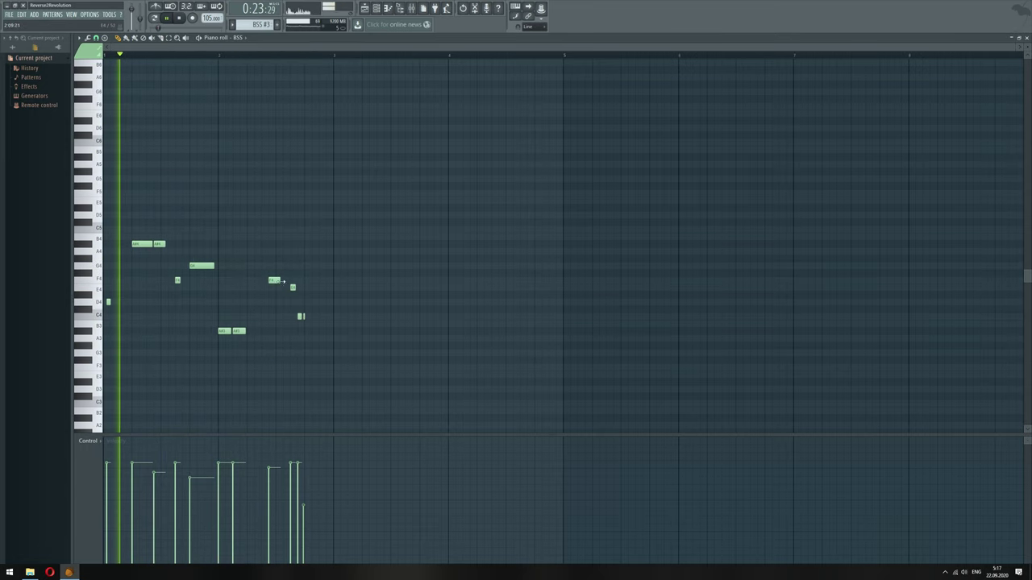
pyautogui.press('space')
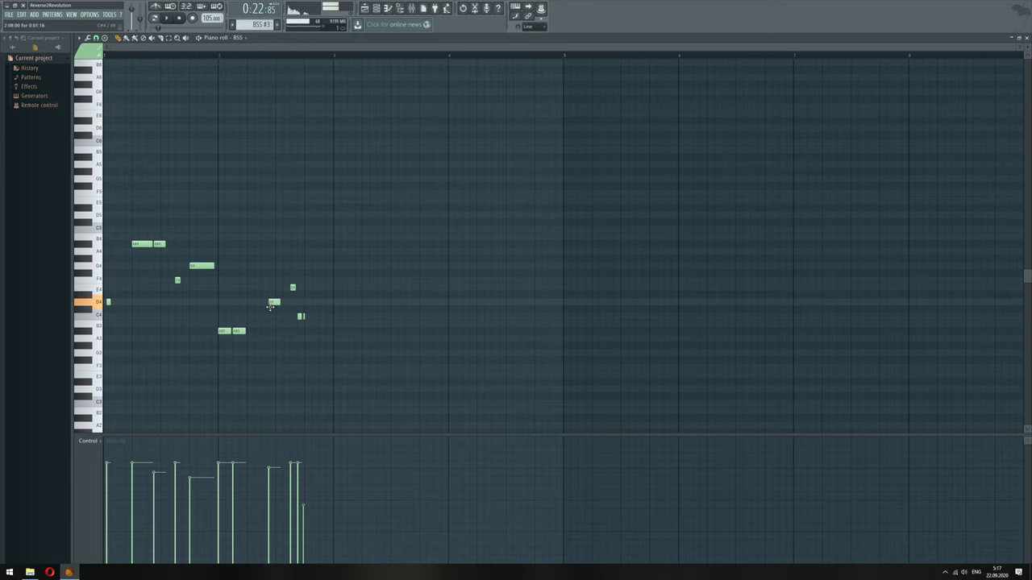
pyautogui.moveTo(295, 287); pyautogui.dragTo(292, 301)
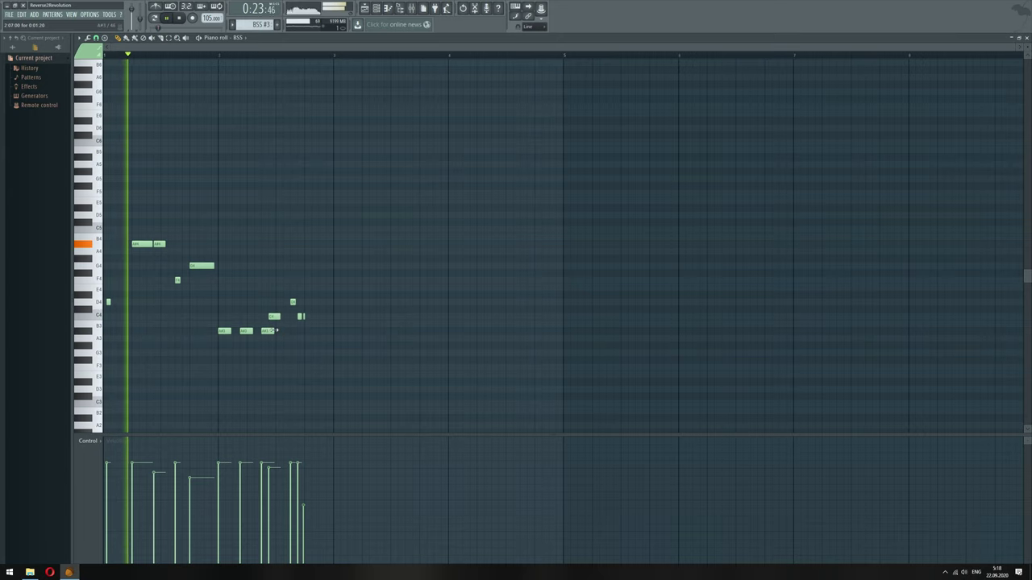
# Shorten the third A#3 note in bar 2 and move the second A#3 note back against the first
pyautogui.moveTo(273, 332); pyautogui.dragTo(266, 332)
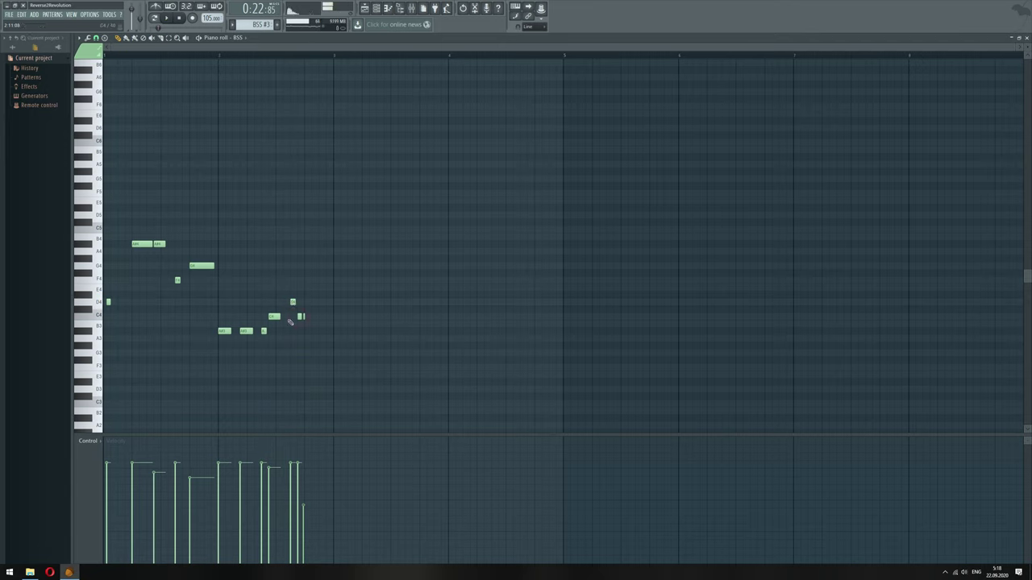
pyautogui.moveTo(256, 331); pyautogui.dragTo(249, 331)
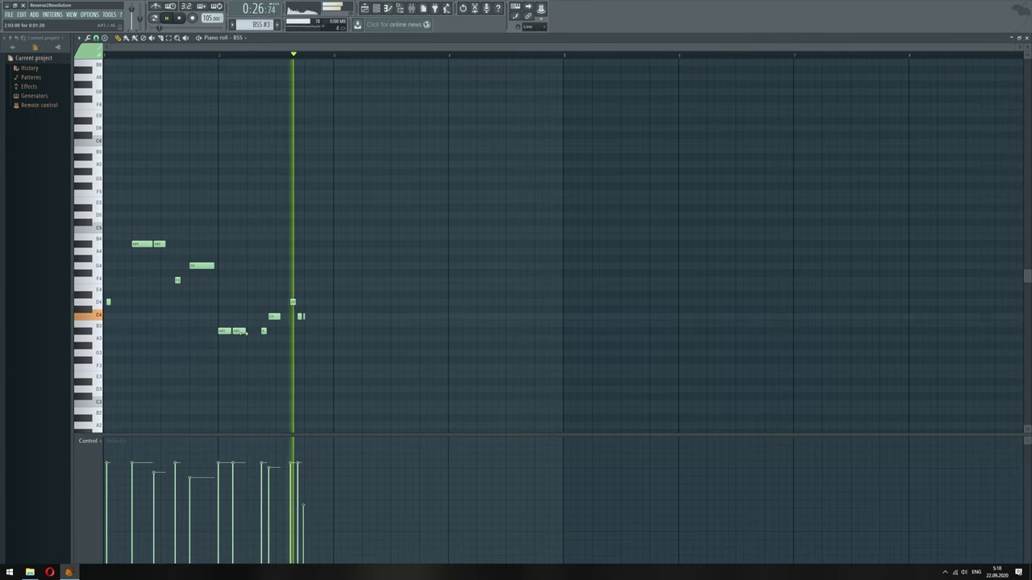
# Try a slightly longer second A#3 note in bar 2, with the third A#3 note moved earlier and lengthened
pyautogui.moveTo(246, 330); pyautogui.dragTo(258, 331)
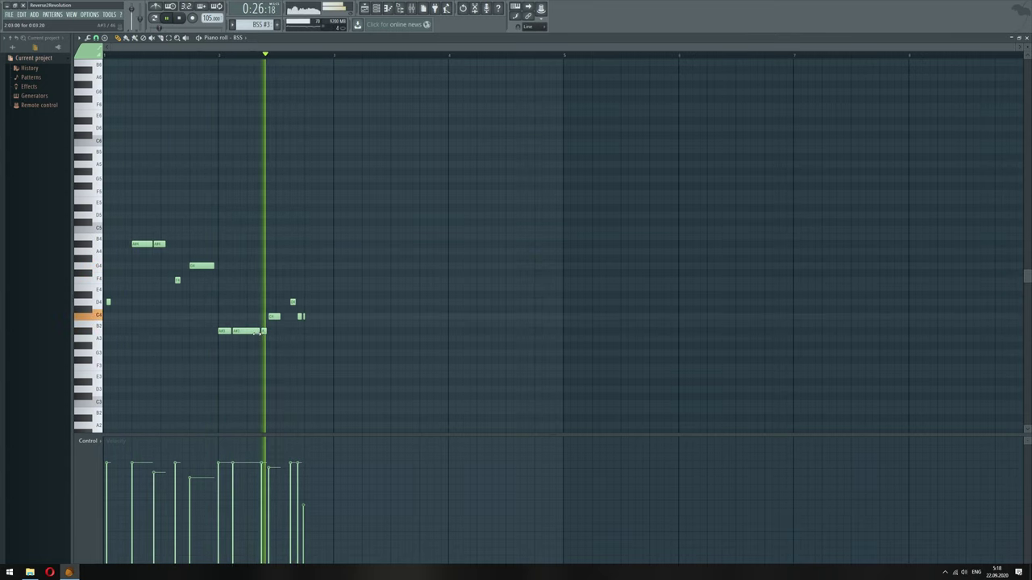
pyautogui.click(260, 333)
pyautogui.moveTo(259, 331); pyautogui.dragTo(249, 332)
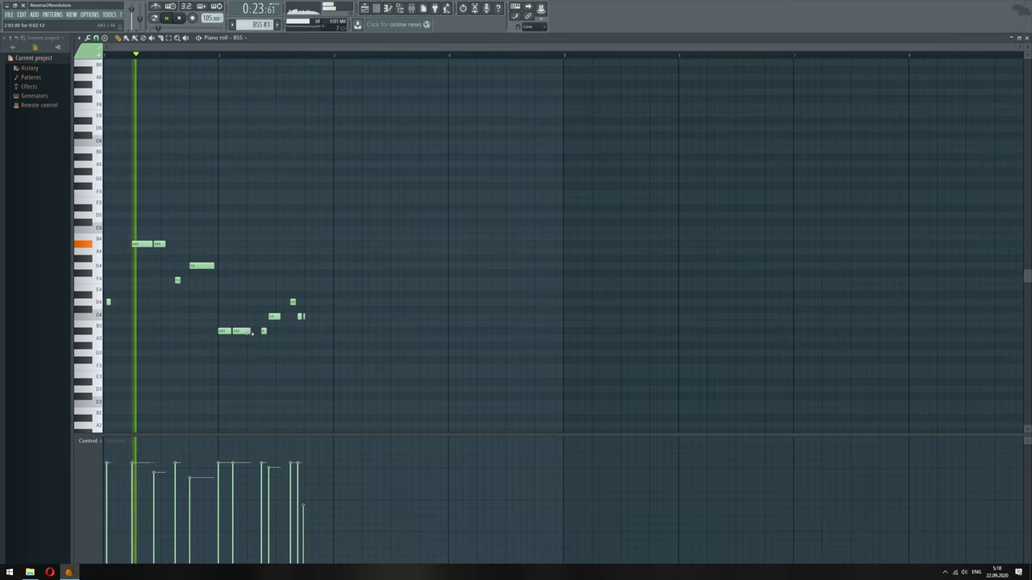
pyautogui.click(263, 331)
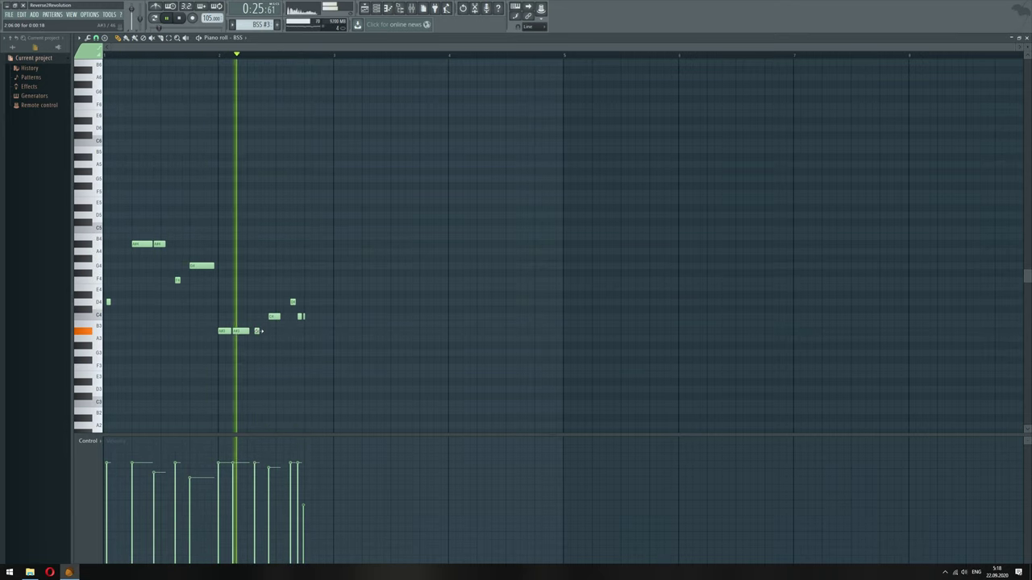
pyautogui.moveTo(258, 330); pyautogui.dragTo(266, 331)
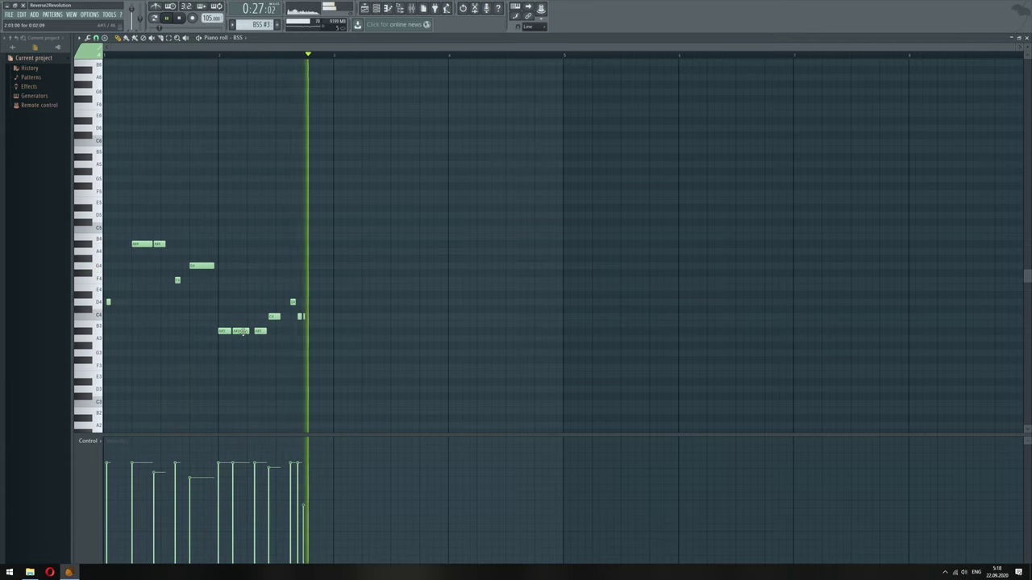
# Move the second A#3 note in bar 2 slightly later and shorten the third A#3 note so it starts later
pyautogui.moveTo(258, 331)
pyautogui.mouseDown()
pyautogui.moveTo(272, 332)
pyautogui.moveTo(240, 332)
pyautogui.moveTo(268, 331)
pyautogui.mouseUp()
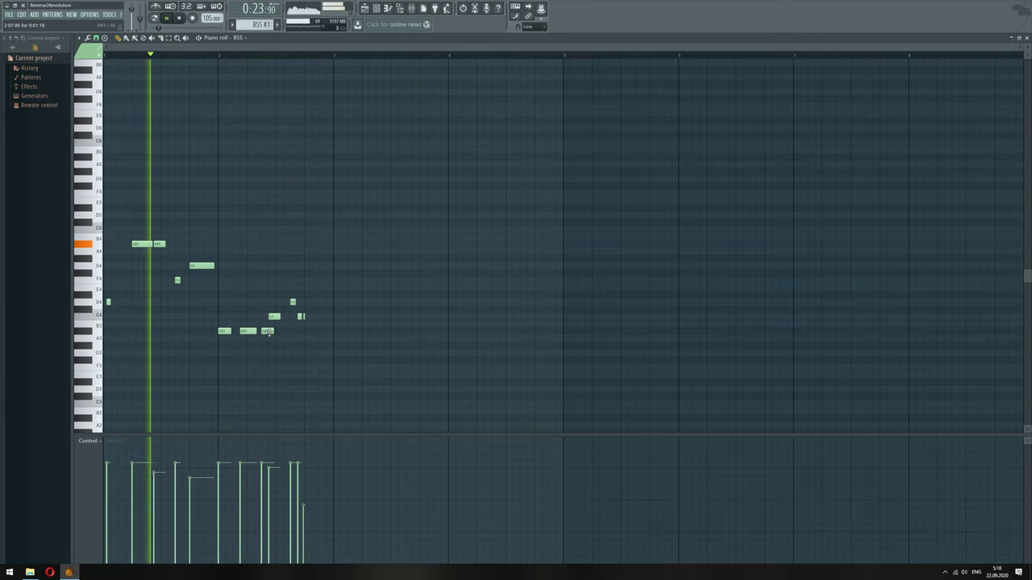
pyautogui.moveTo(268, 331); pyautogui.dragTo(258, 333)
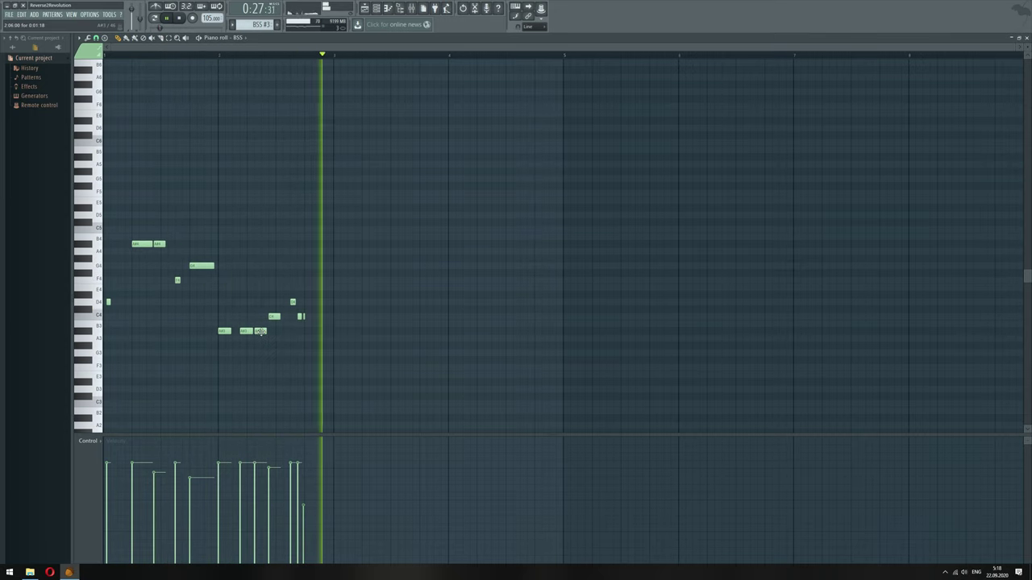
pyautogui.moveTo(257, 331); pyautogui.dragTo(266, 330)
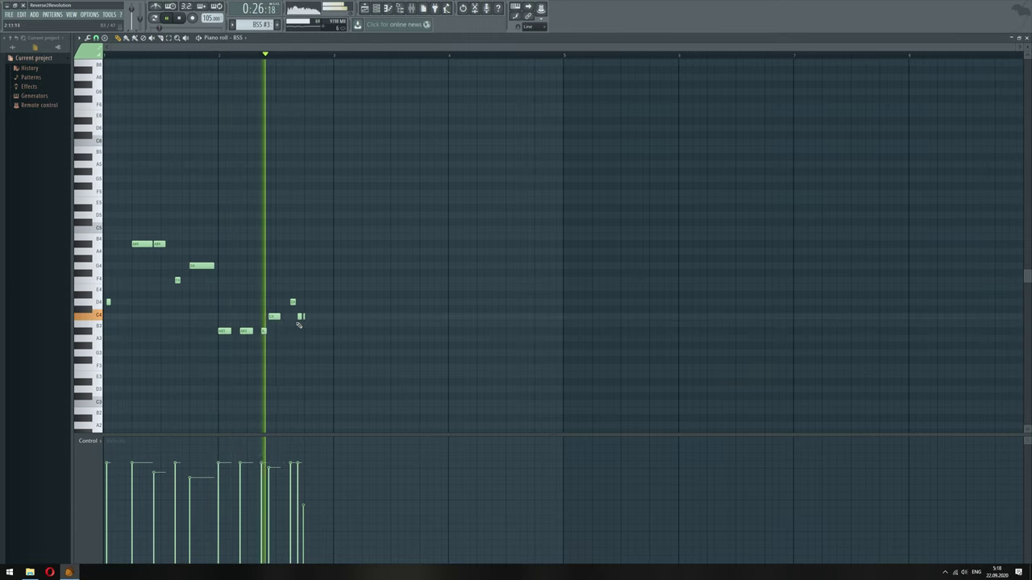
# Replace the short third A#3 in bar 2 with the following C4 note, extending the C4 almost to the D4
pyautogui.moveTo(275, 316); pyautogui.dragTo(268, 316)
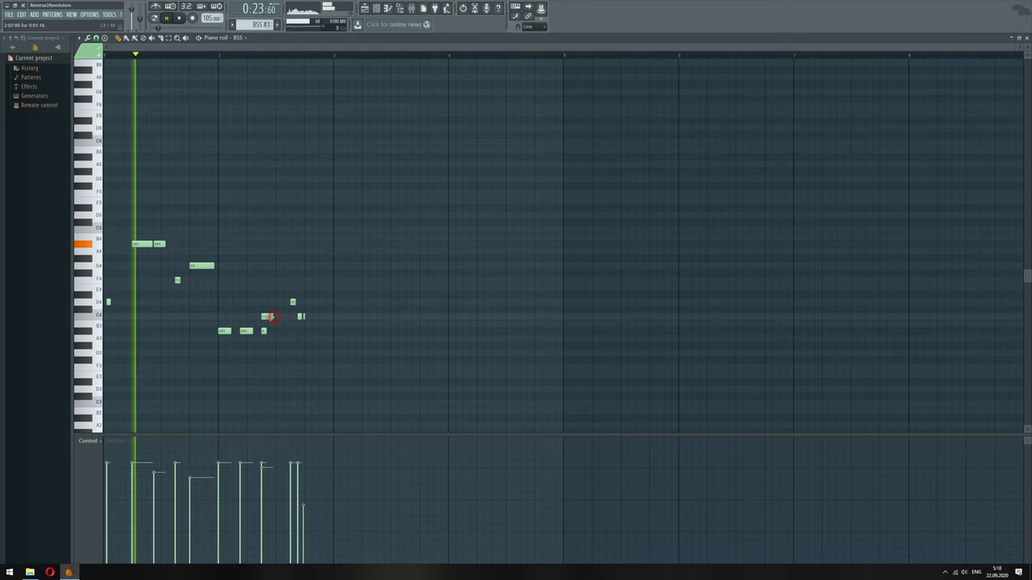
pyautogui.rightClick(263, 331)
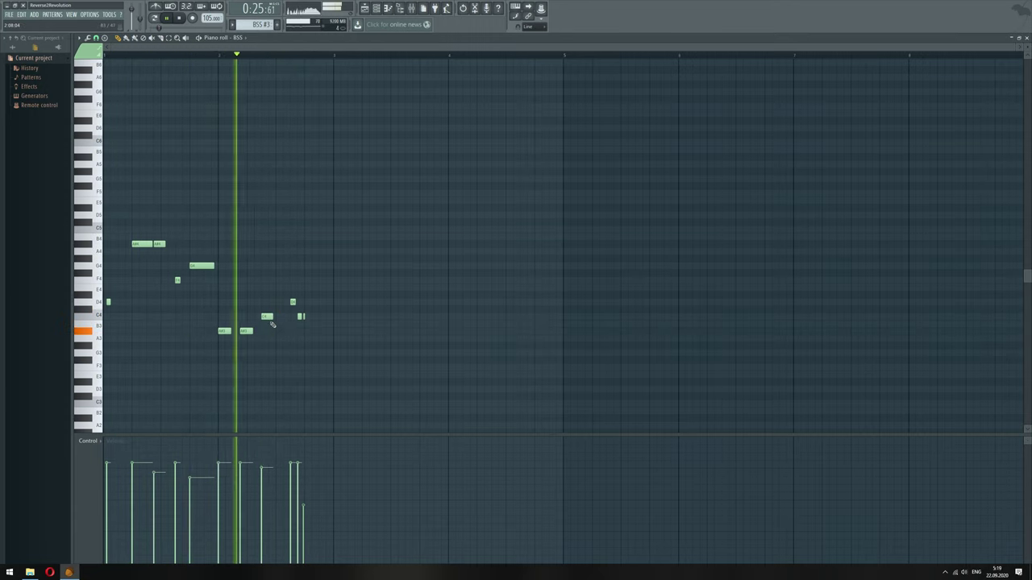
pyautogui.moveTo(275, 317); pyautogui.dragTo(289, 317)
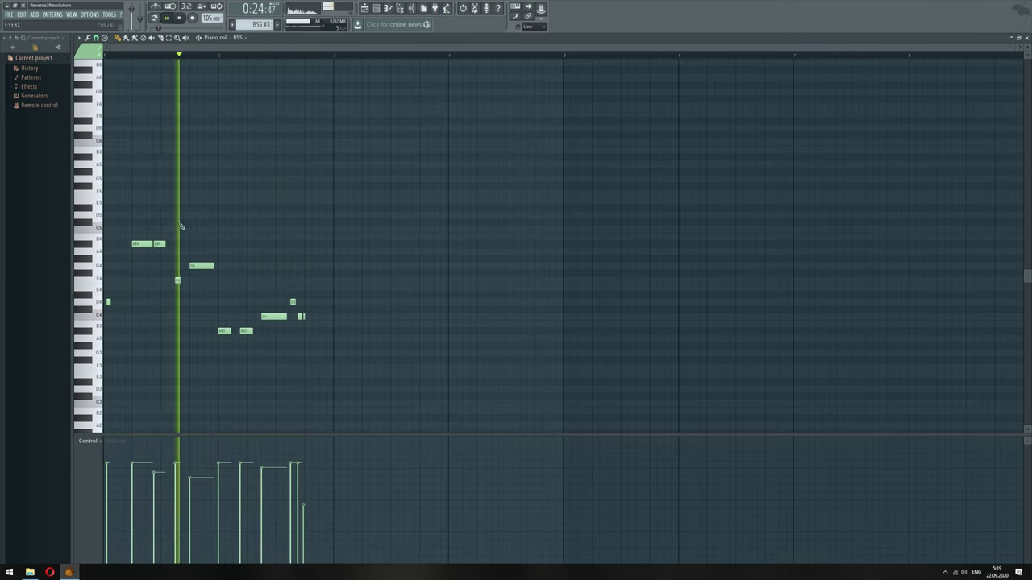
# Lower the long G4 note at the end of bar 1 to F4
pyautogui.press('space')
pyautogui.moveTo(196, 266); pyautogui.dragTo(198, 285)
pyautogui.press('space')
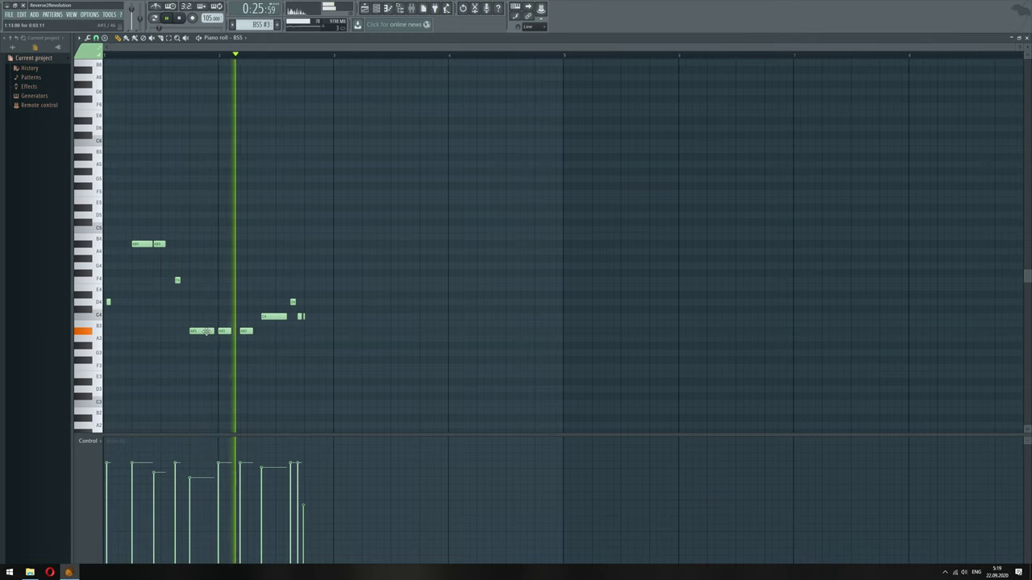
pyautogui.hotkey('ctrl', 'z')
pyautogui.press('space')
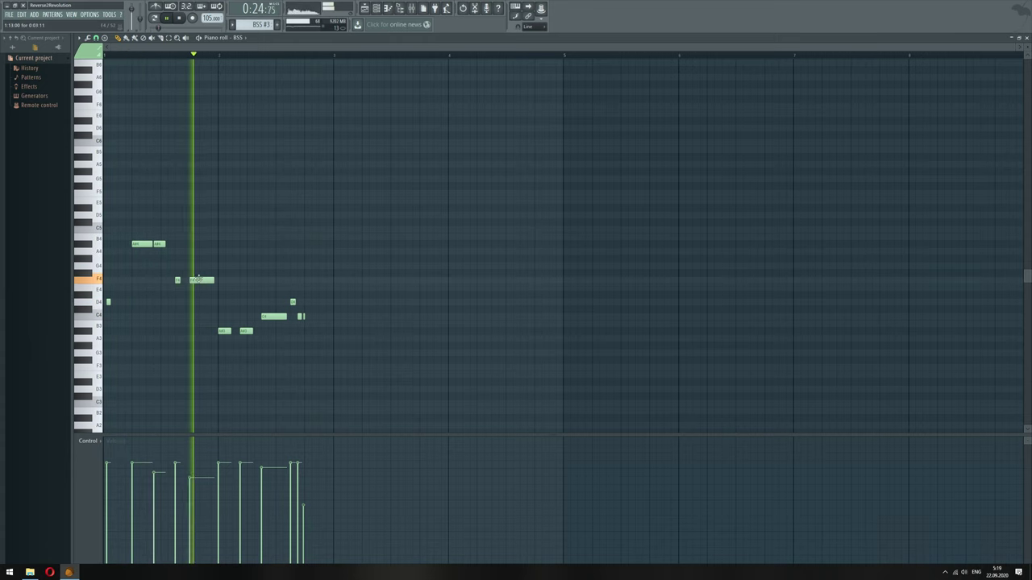
# Play back bars 5 to 13 of the playlist and look over the piano notes in PIA #3
pyautogui.click(364, 9)
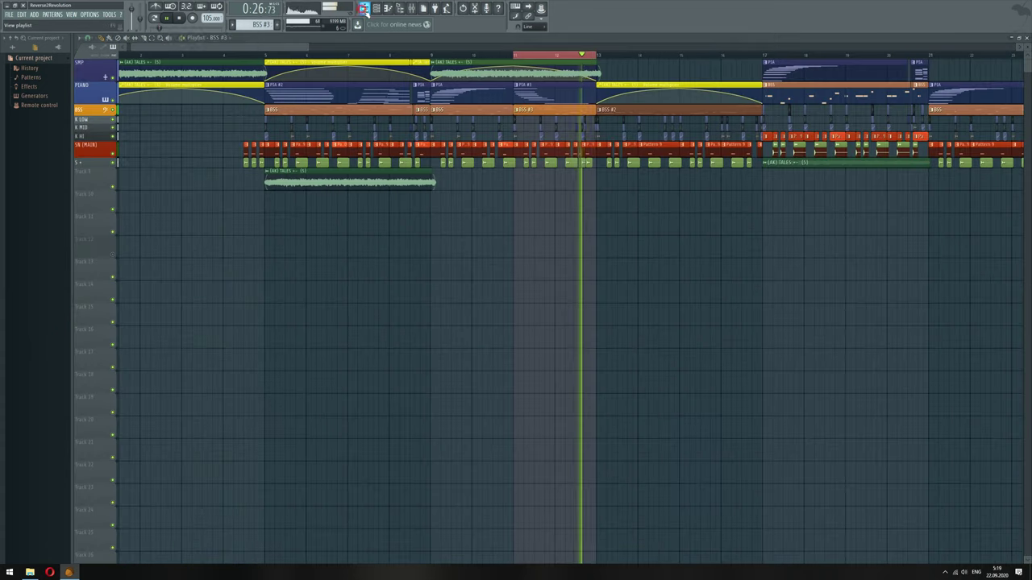
pyautogui.moveTo(403, 57); pyautogui.dragTo(266, 58)
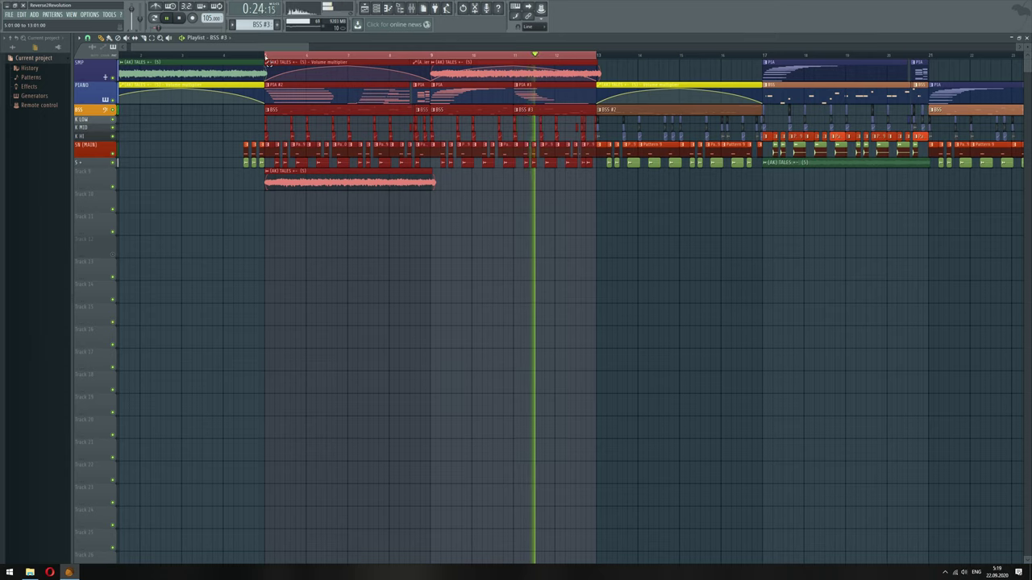
pyautogui.click(549, 251)
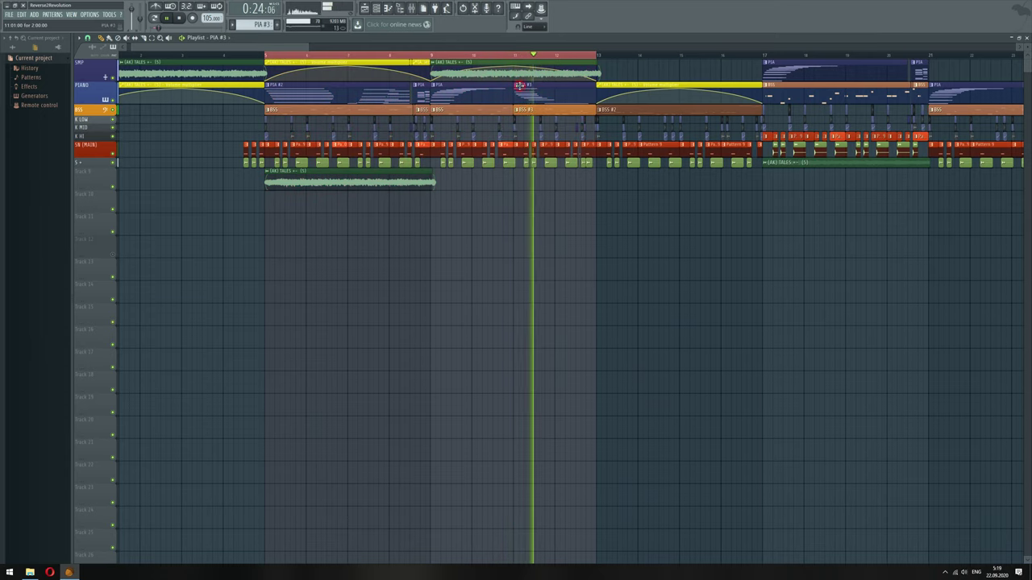
pyautogui.doubleClick(520, 86)
pyautogui.scroll(3, 257, 90)
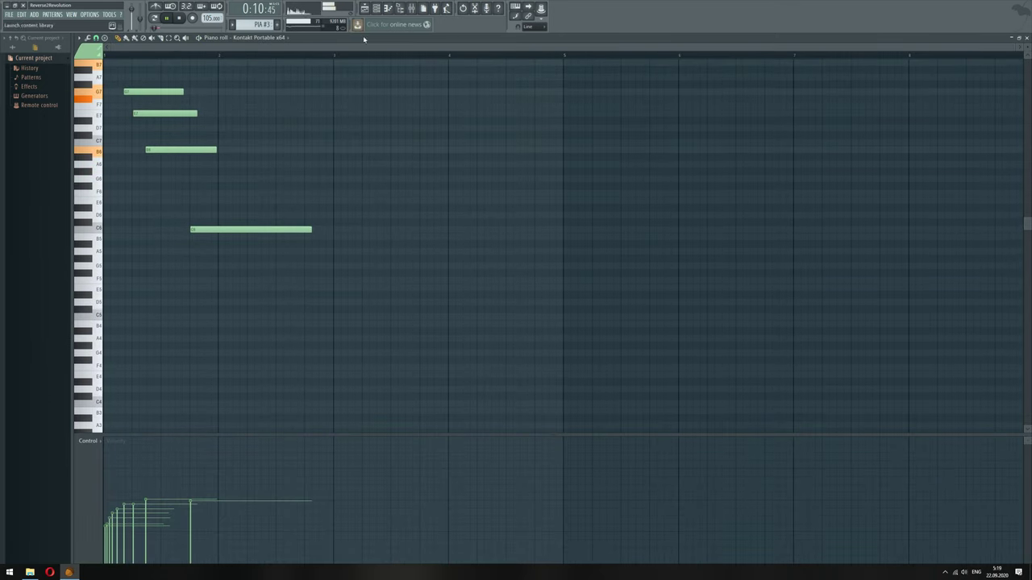
pyautogui.click(364, 9)
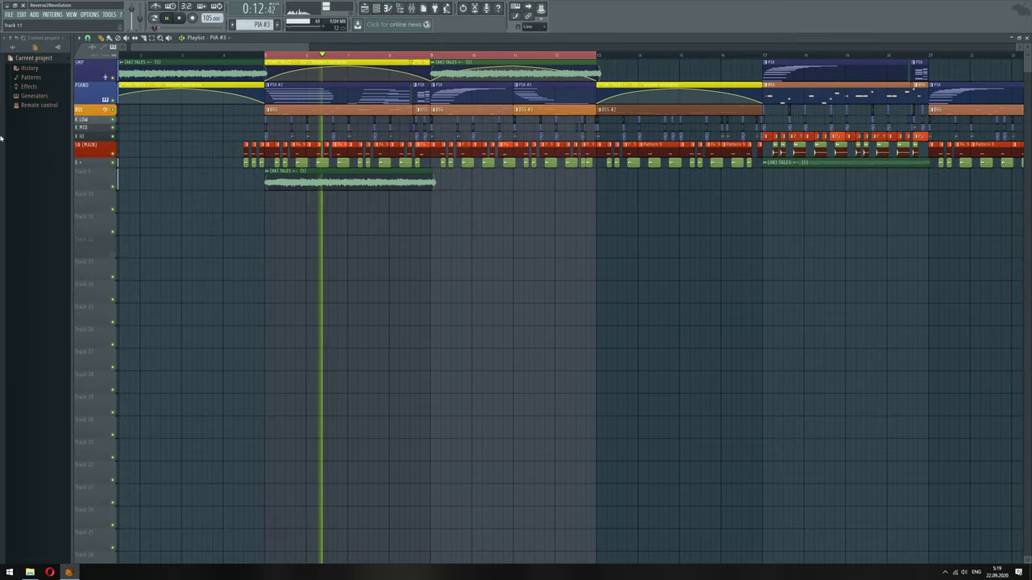
# Show all folders collapsed in the browser and open the Kontakt Portable piano instrument from the channel rack
pyautogui.click(18, 50)
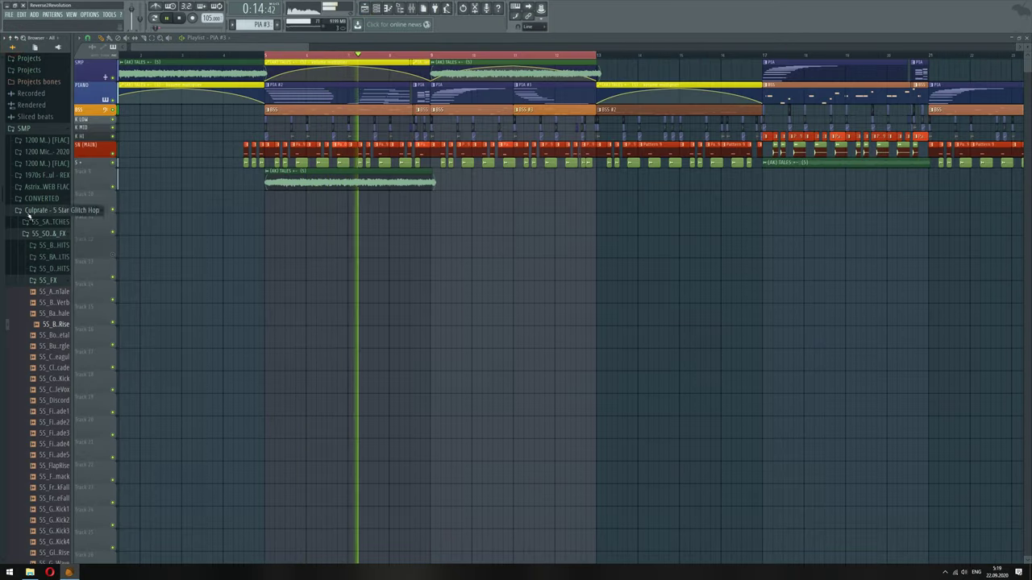
pyautogui.click(14, 39)
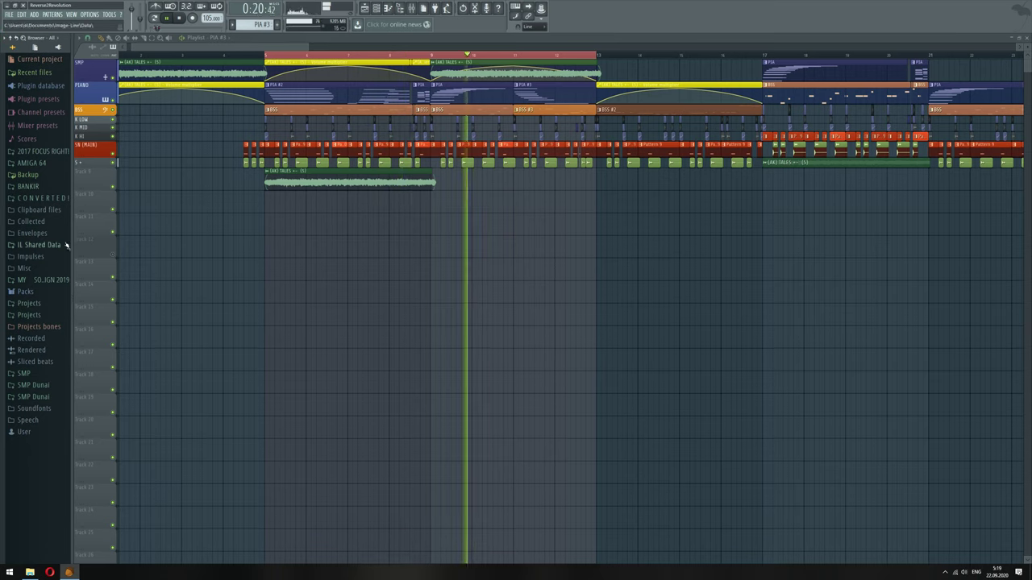
pyautogui.click(376, 8)
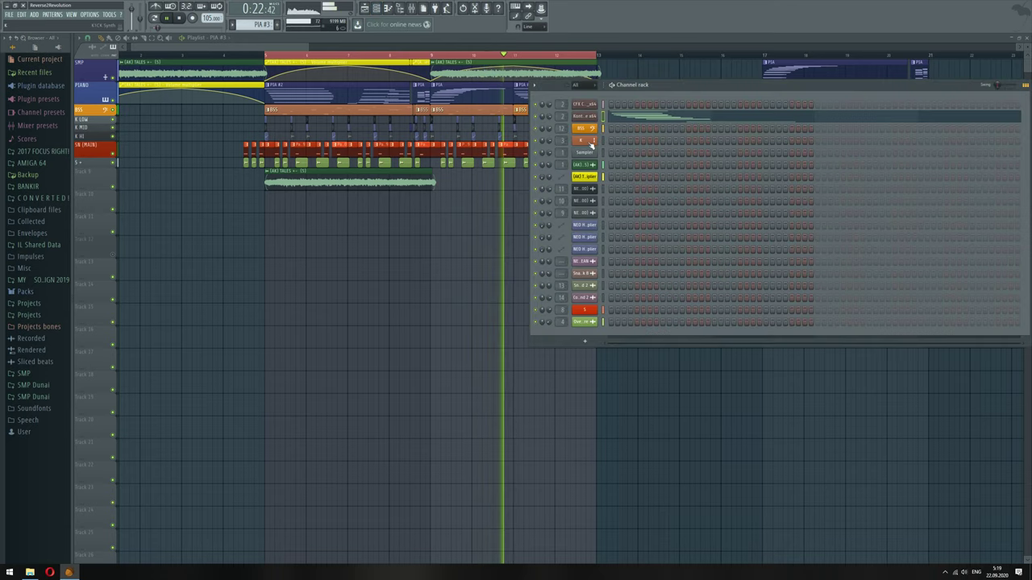
pyautogui.click(588, 118)
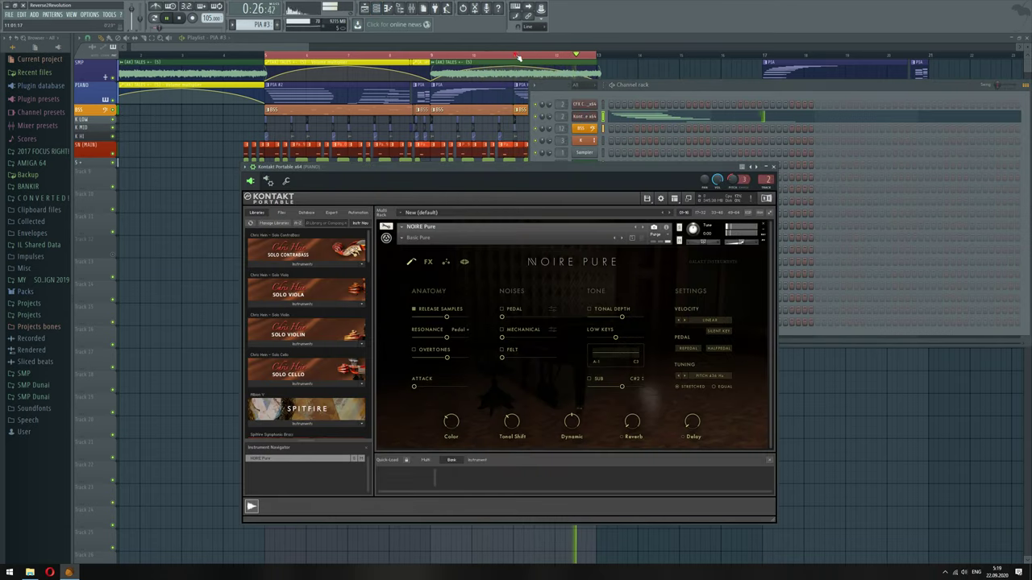
# Limit the playlist selection to bars 11 to 13 and reopen BSS #3 in the piano roll
pyautogui.moveTo(519, 58); pyautogui.dragTo(599, 63)
pyautogui.hotkey('ctrl', 'd')
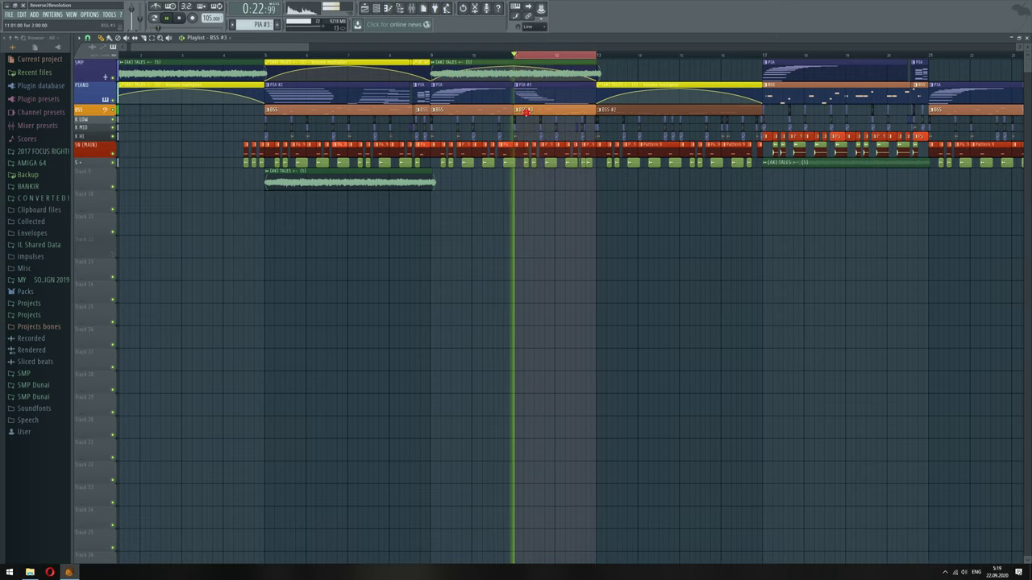
pyautogui.doubleClick(525, 112)
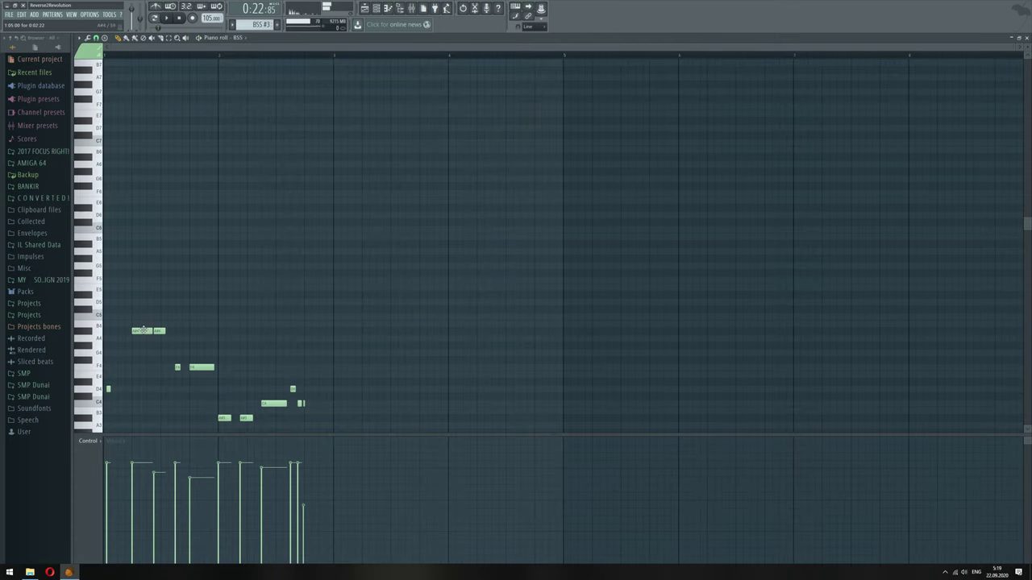
pyautogui.scroll(-3, 153, 345)
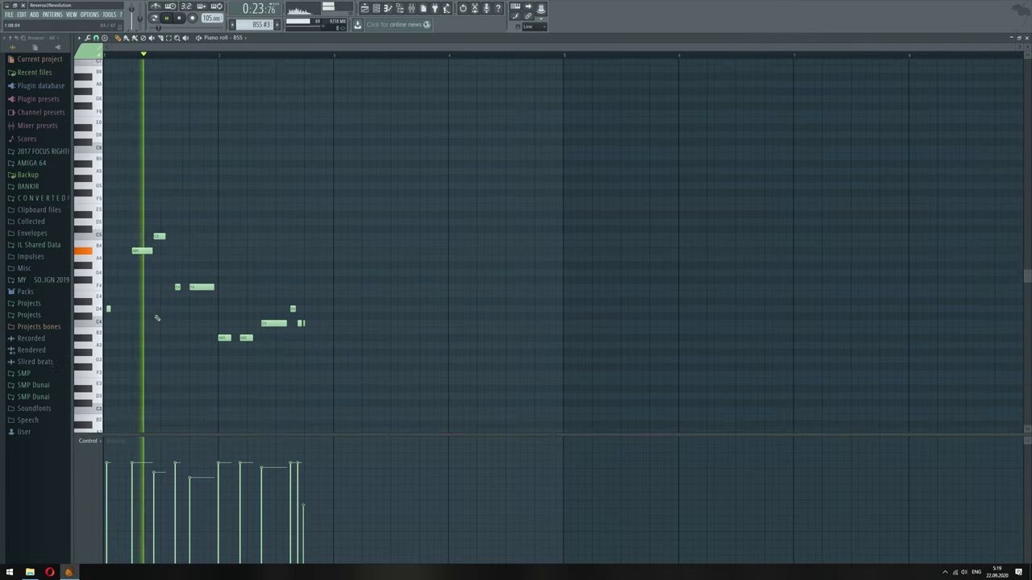
# Try the two A#4 notes in bar 1 at C5
pyautogui.moveTo(145, 244); pyautogui.dragTo(146, 229)
pyautogui.press('space')
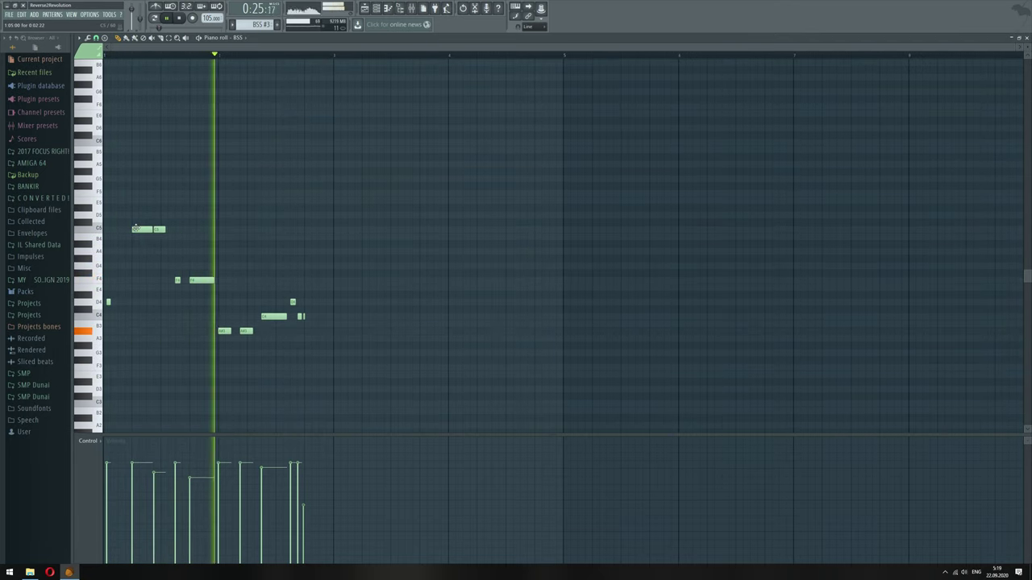
pyautogui.press('space')
# Select the two adjacent C5 notes in bar 1 and lower them together to G4
pyautogui.moveTo(143, 231); pyautogui.dragTo(166, 239)
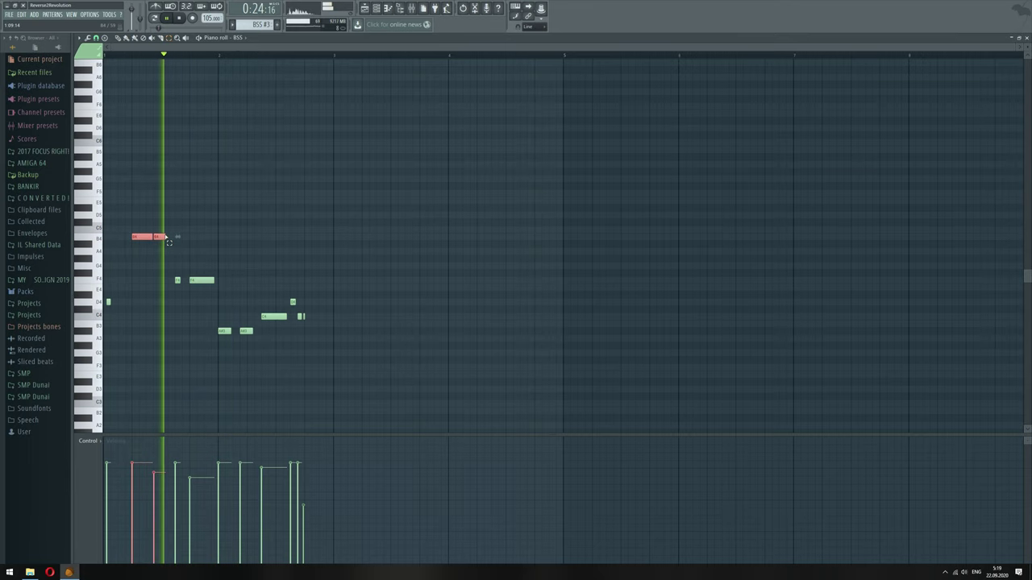
pyautogui.hotkey('shift', 'Down')
pyautogui.hotkey('shift', 'Down')
pyautogui.hotkey('shift', 'Down')
pyautogui.hotkey('shift', 'Down')
pyautogui.hotkey('shift', 'Down')
pyautogui.press('space')
pyautogui.press('space')
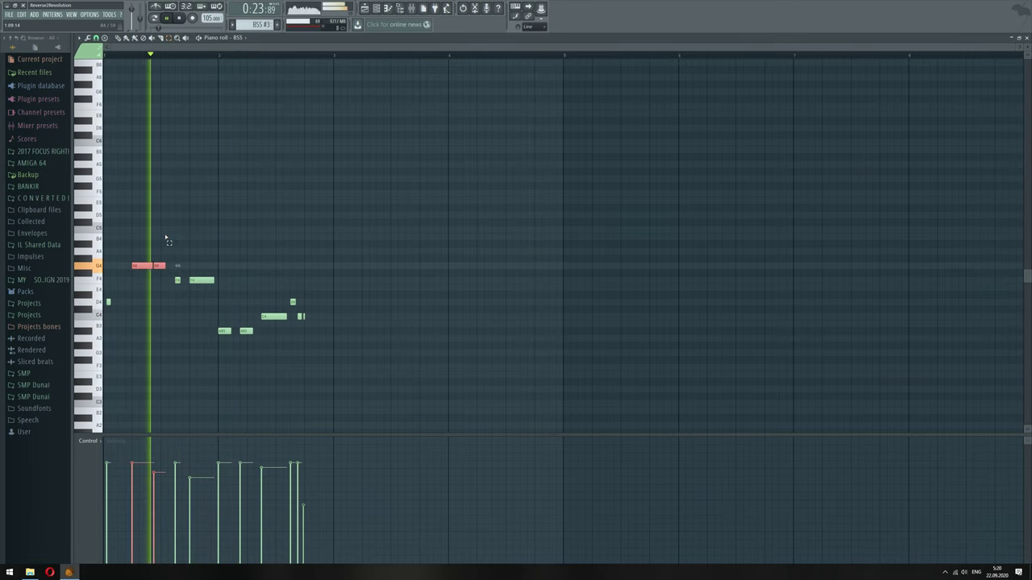
# Lower the two selected bar 1 notes further to E4 and play the result
pyautogui.hotkey('shift', 'Down')
pyautogui.hotkey('shift', 'Down')
pyautogui.hotkey('shift', 'Down')
pyautogui.hotkey('shift', 'Down')
pyautogui.press('space')
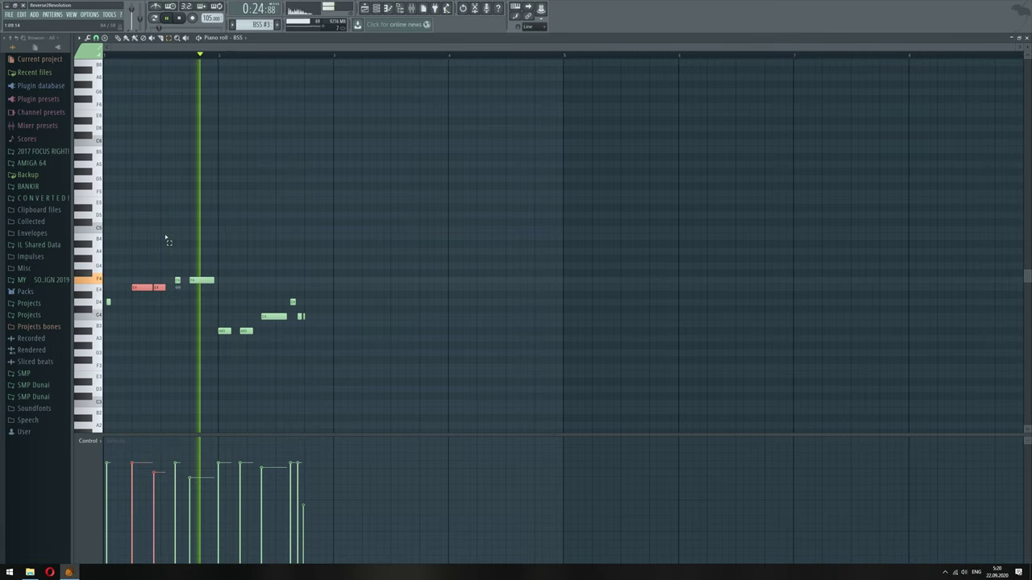
pyautogui.press('space')
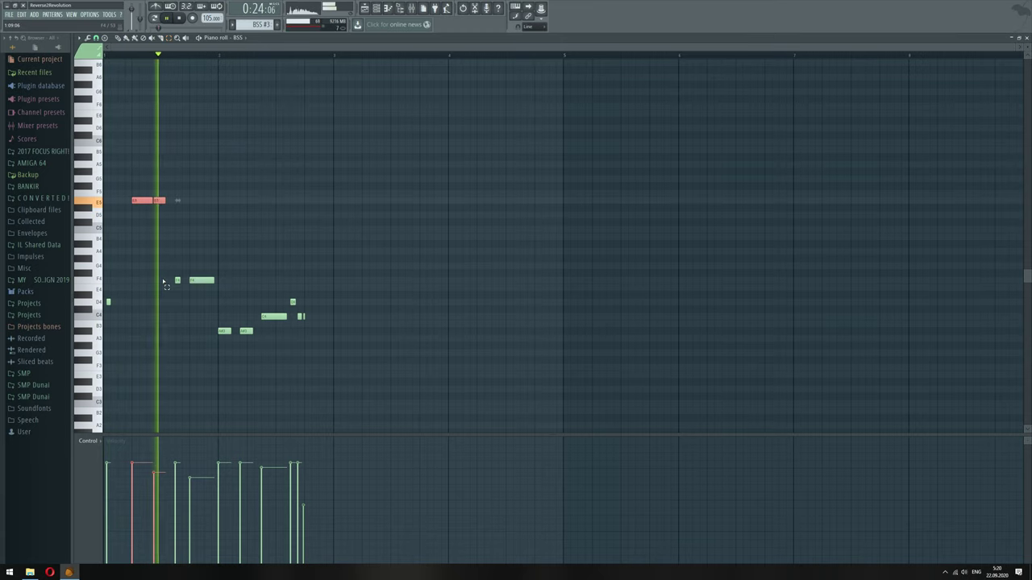
# Select the last four notes of bar 2 and lower them to G3, A3, G3 and G3
pyautogui.click(267, 317)
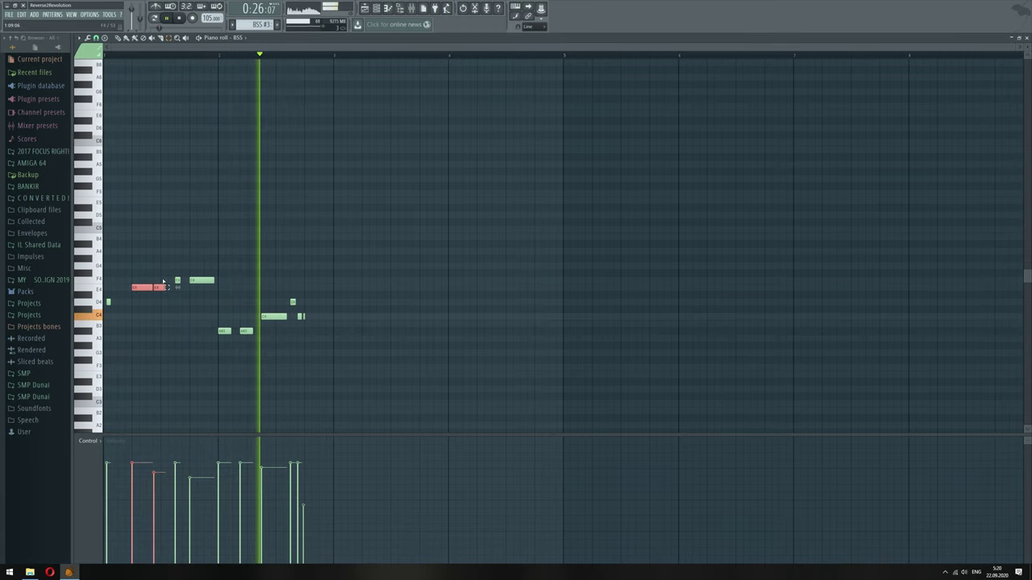
pyautogui.press('space')
pyautogui.press('space')
pyautogui.moveTo(272, 325); pyautogui.dragTo(313, 302)
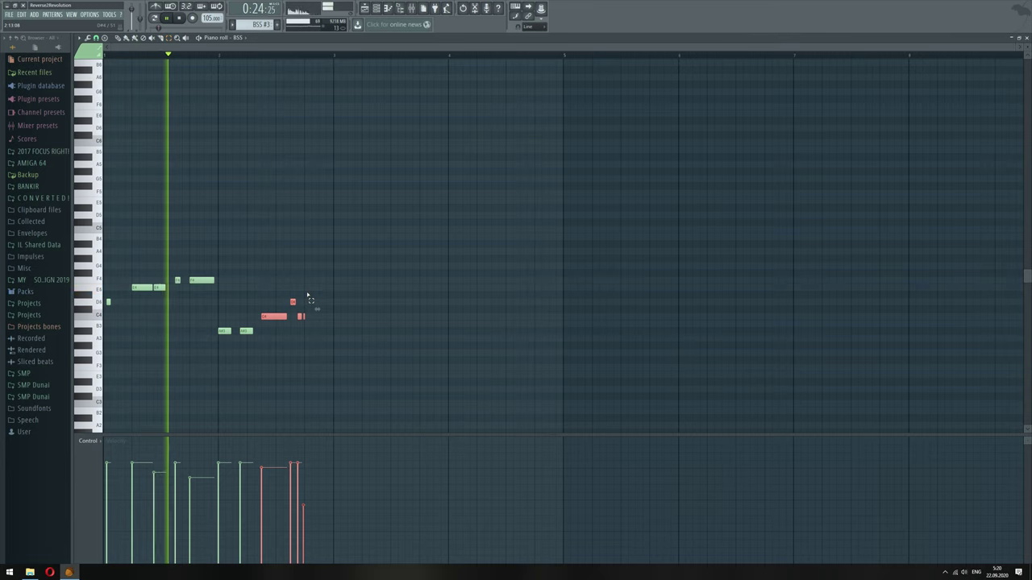
pyautogui.press('Down')
pyautogui.press('Down')
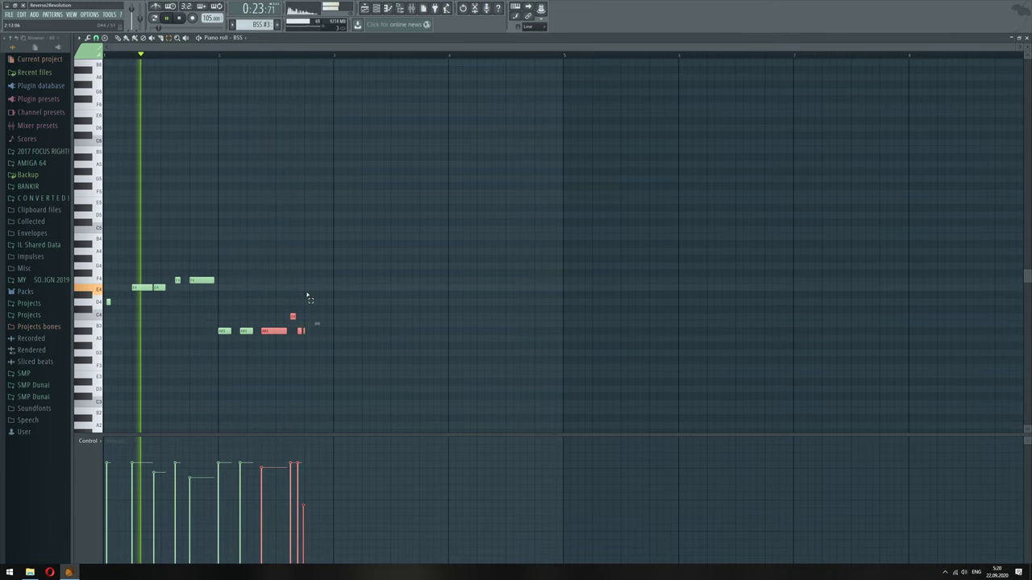
pyautogui.press('Down')
pyautogui.press('Down')
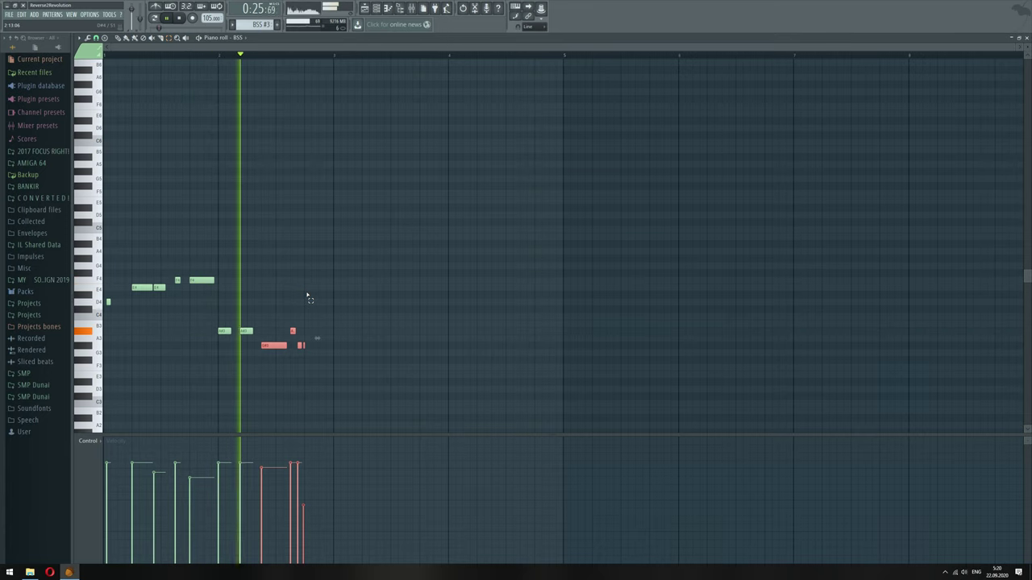
pyautogui.press('Down')
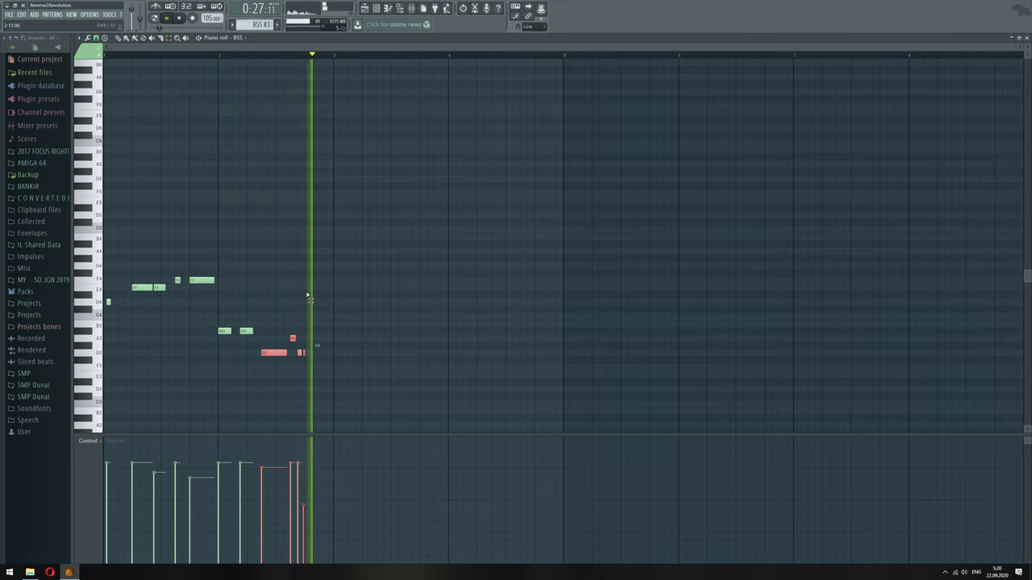
# Raise the four selected closing notes of bar 2 to B3, C#4, B3 and B3
pyautogui.press('Up')
pyautogui.press('Up')
pyautogui.press('Up')
pyautogui.press('Up')
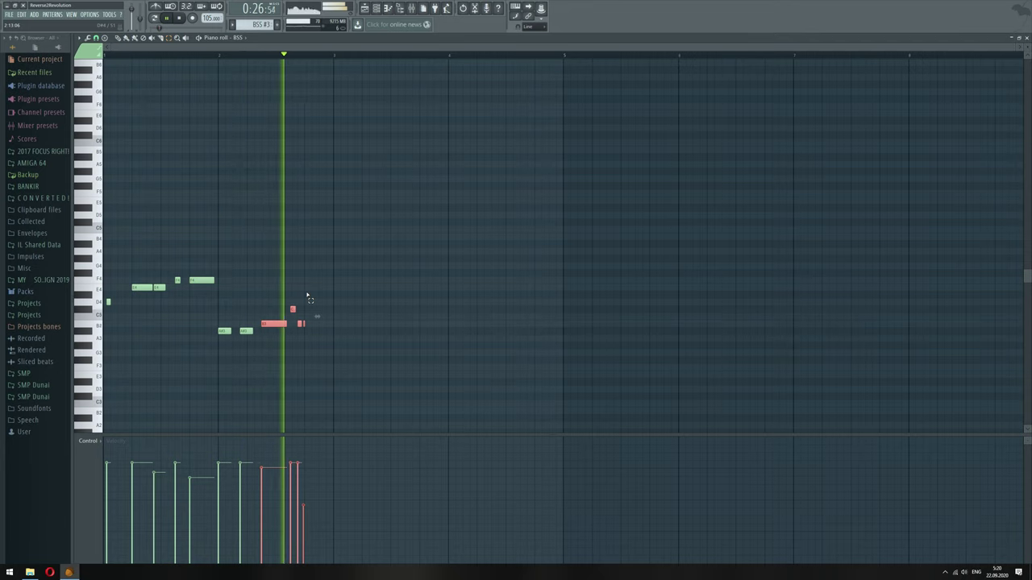
# Raise the four selected closing notes of bar 2 to F4, G4, F4 and F4, trying them one octave lower as well
pyautogui.press('Down')
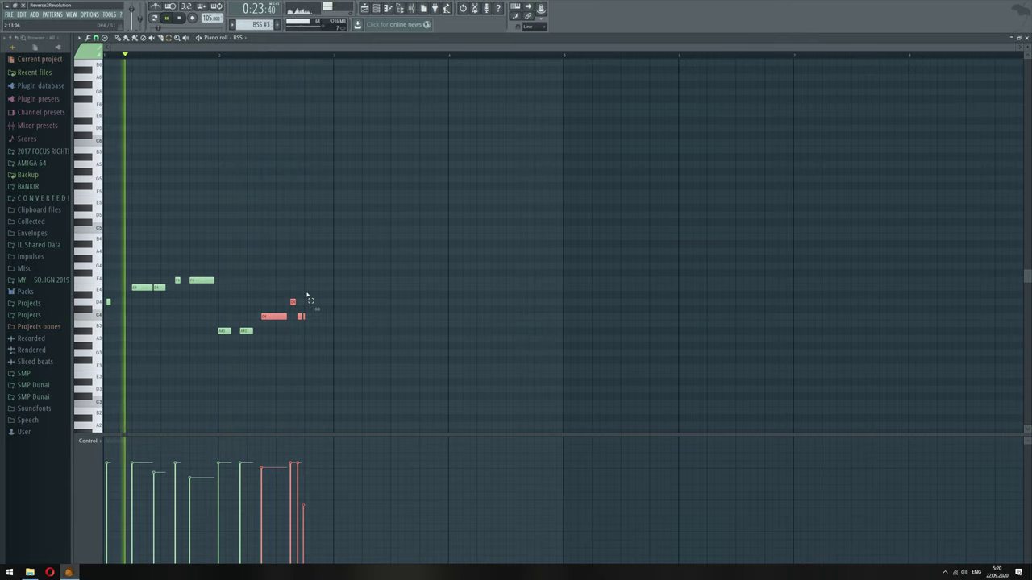
pyautogui.press('Up')
pyautogui.press('Up')
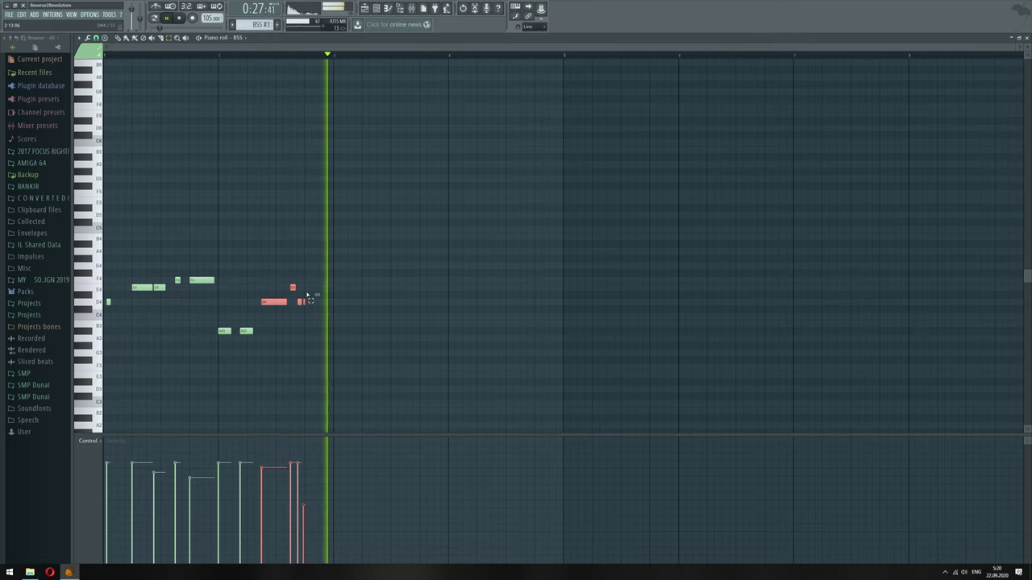
pyautogui.press('Up')
pyautogui.press('Up')
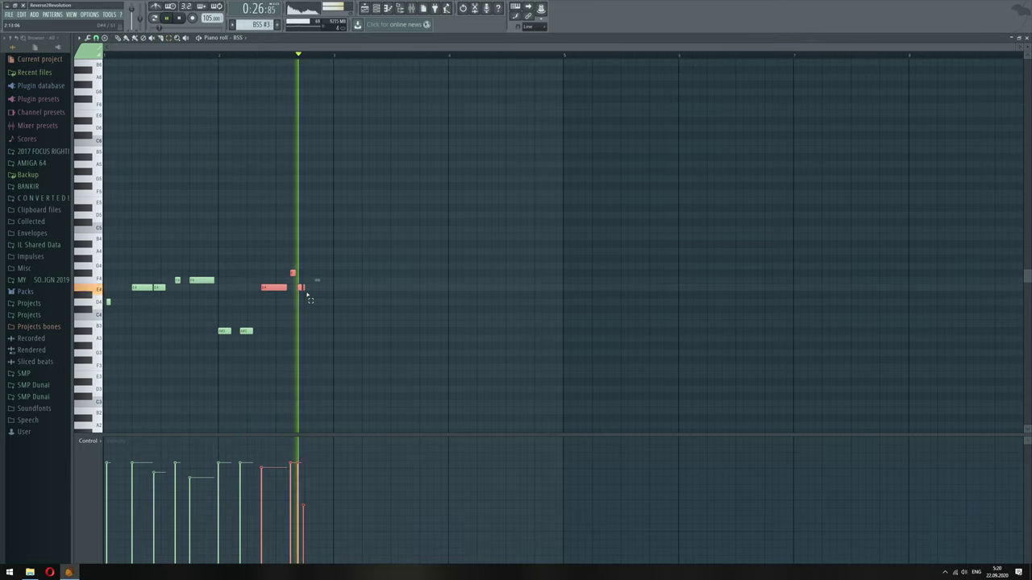
pyautogui.press('Up')
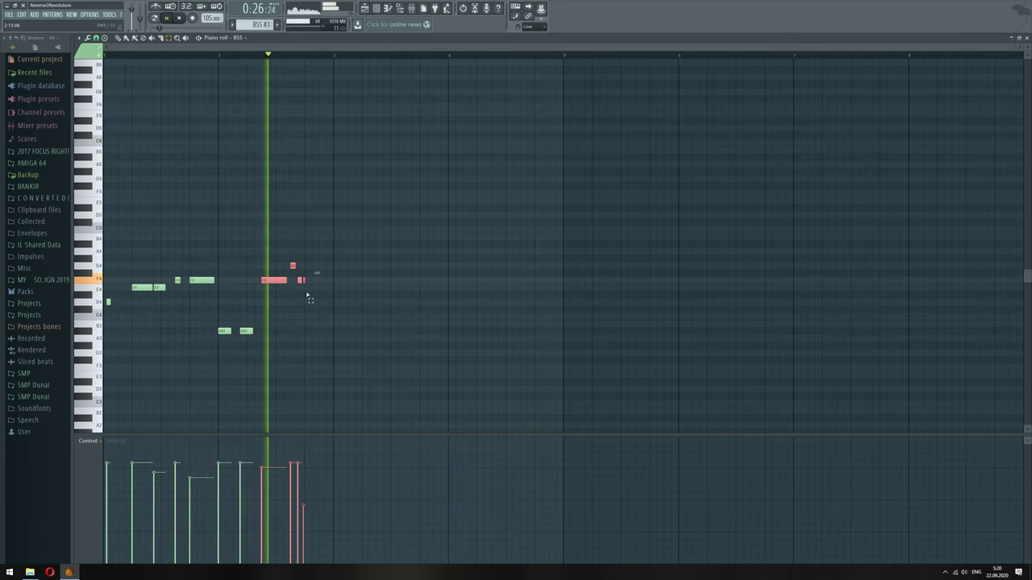
pyautogui.hotkey('ctrl', 'Down')
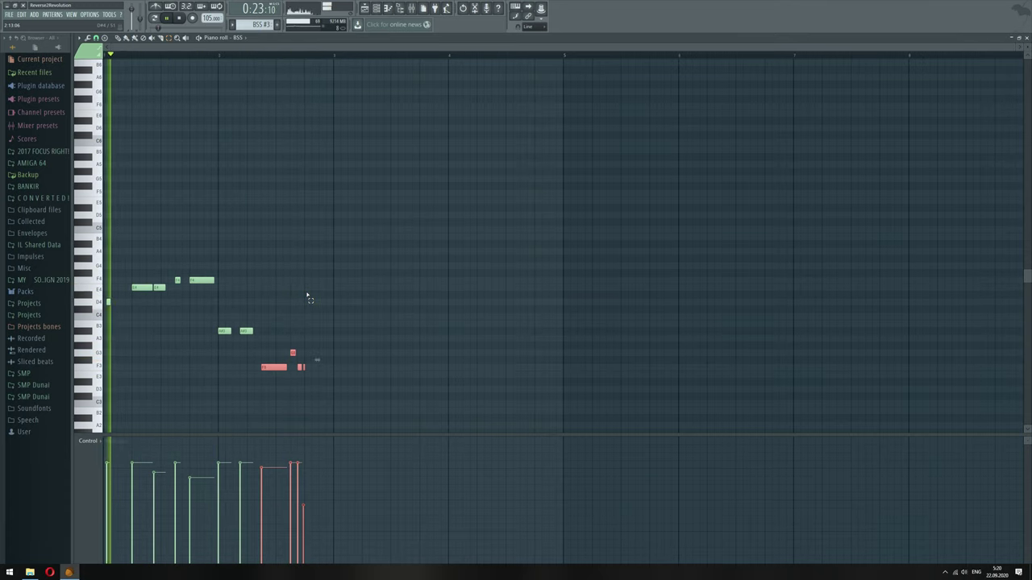
pyautogui.hotkey('ctrl', 'Up')
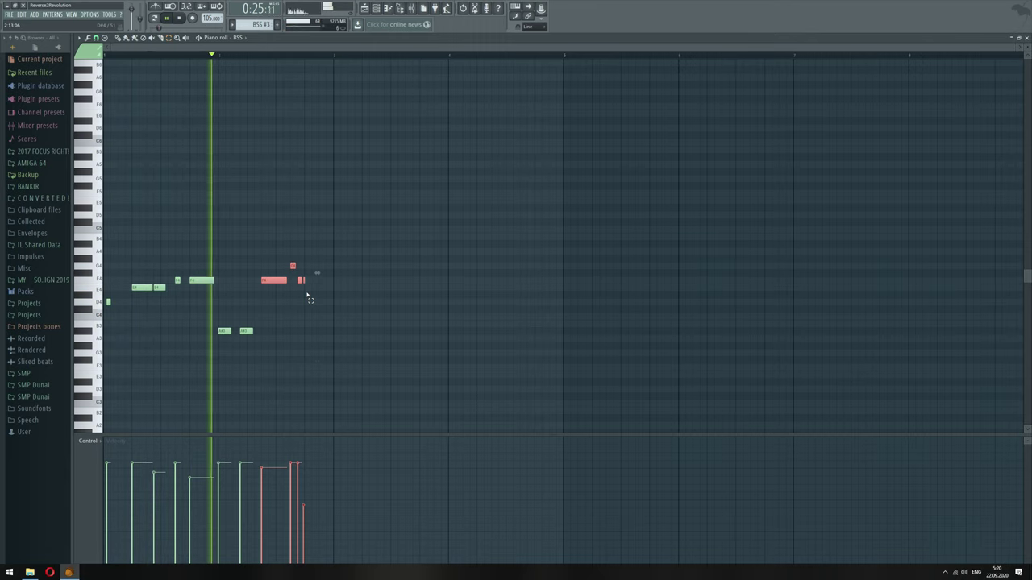
# Lower the four selected closing notes of bar 2 to A#3, C4, A#3 and A#3, and raise them one octave
pyautogui.hotkey('shift', 'Down')
pyautogui.hotkey('shift', 'Down')
pyautogui.hotkey('shift', 'Down')
pyautogui.hotkey('shift', 'Down')
pyautogui.hotkey('shift', 'Down')
pyautogui.hotkey('shift', 'Down')
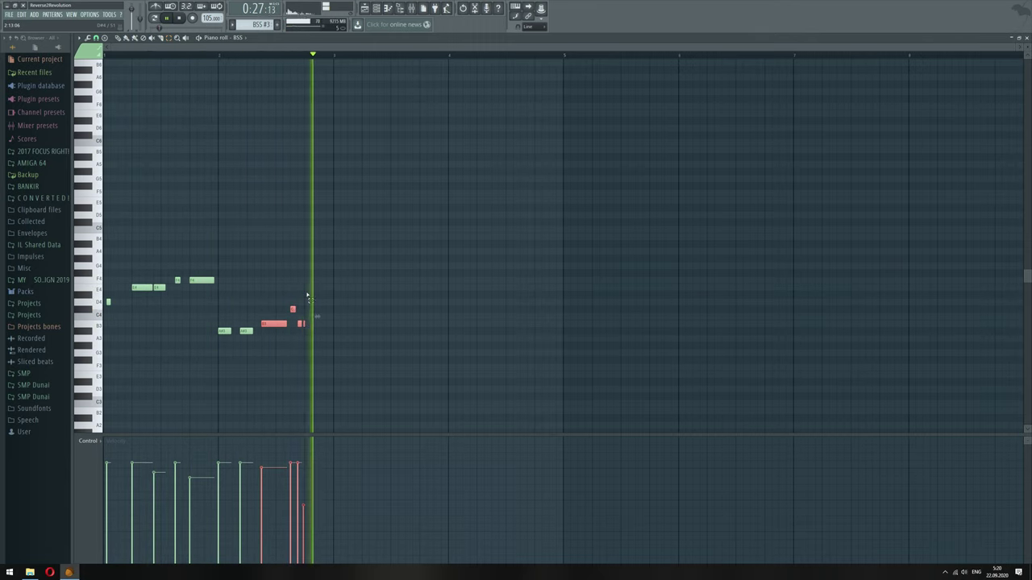
pyautogui.hotkey('shift', 'Down')
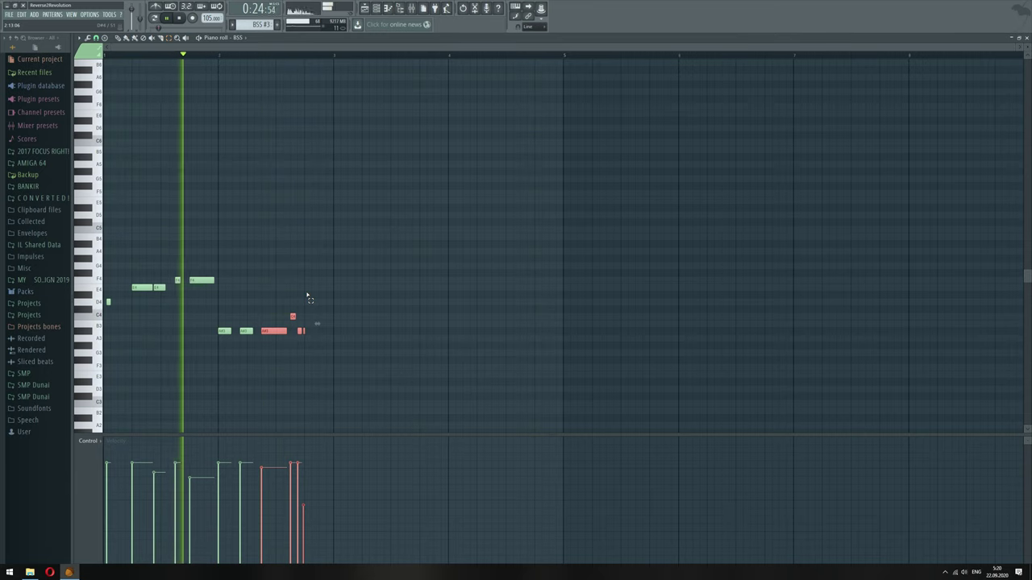
pyautogui.hotkey('ctrl', 'Up')
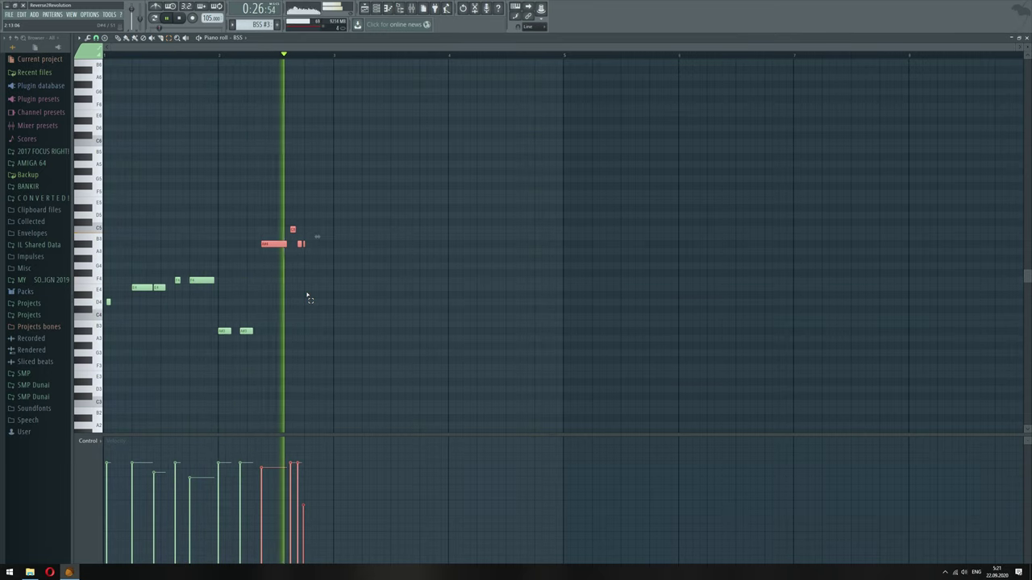
# Select only the short C5 note near the end of bar 2 and try it at A4, G#4 and G4
pyautogui.click(292, 219)
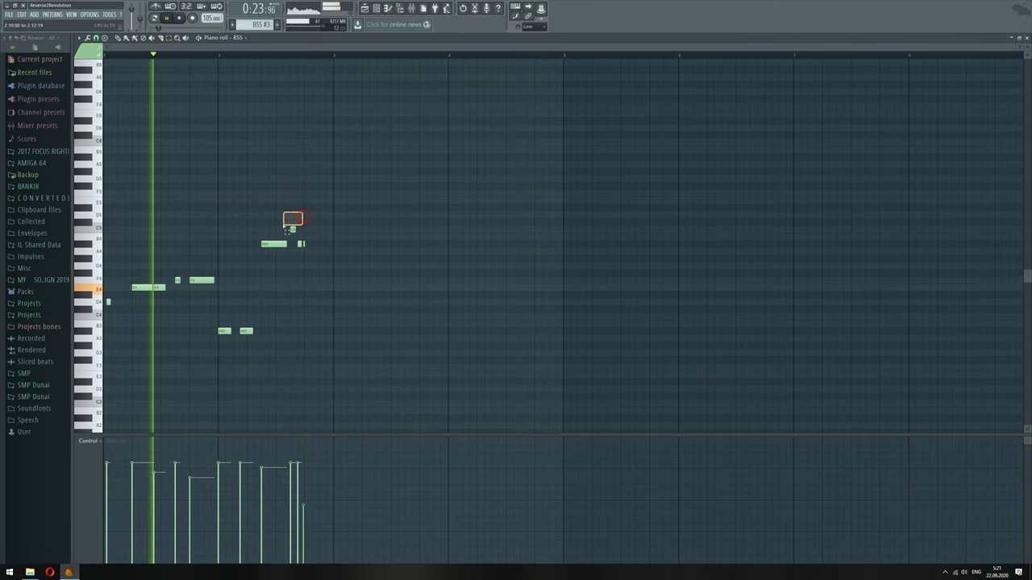
pyautogui.moveTo(284, 227); pyautogui.dragTo(250, 258)
pyautogui.click(293, 230)
pyautogui.hotkey('shift', 'Down')
pyautogui.moveTo(308, 227); pyautogui.dragTo(291, 236)
pyautogui.hotkey('shift', 'Down')
pyautogui.hotkey('shift', 'Down')
pyautogui.hotkey('shift', 'Down')
pyautogui.press('Up')
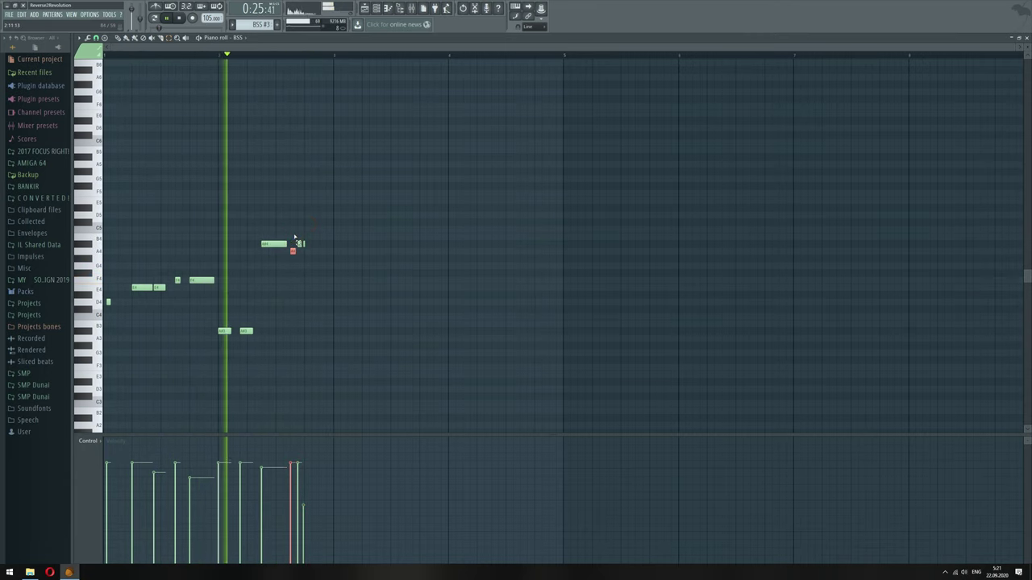
pyautogui.press('Down')
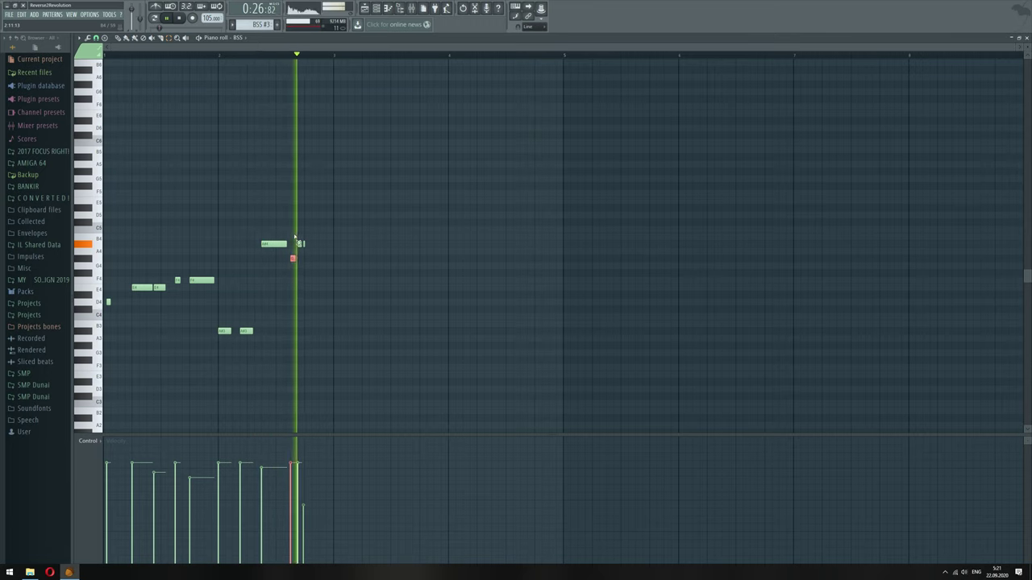
pyautogui.press('Down')
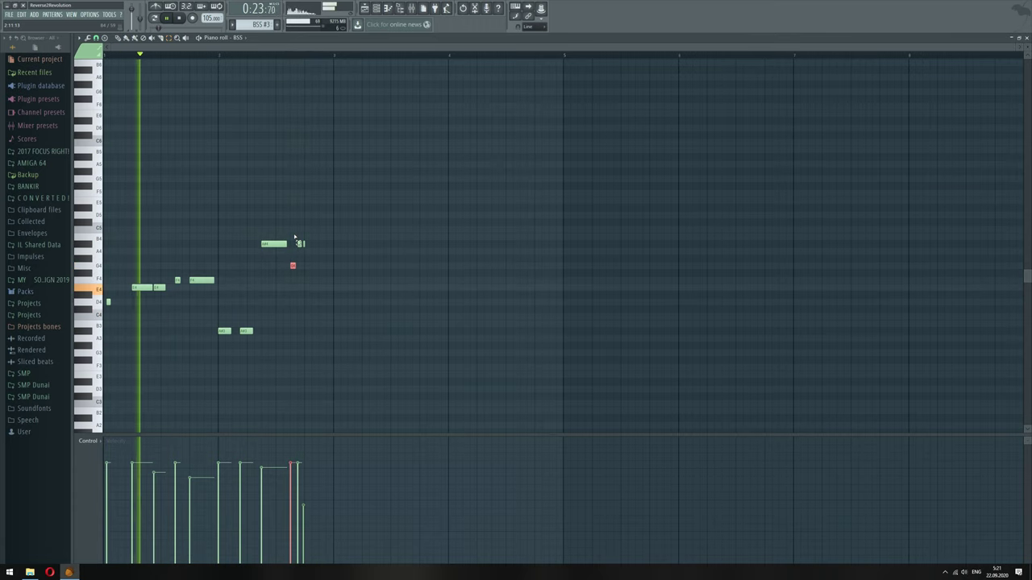
# Raise the selected short note to C#5 and bring it back to C5
pyautogui.press('Up')
pyautogui.press('Up')
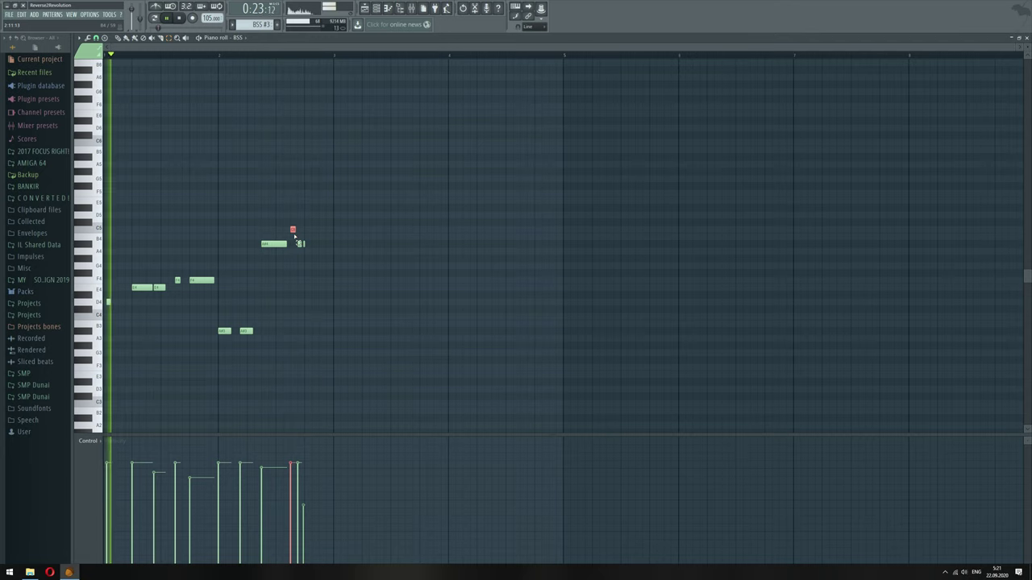
pyautogui.press('Up')
pyautogui.press('Up')
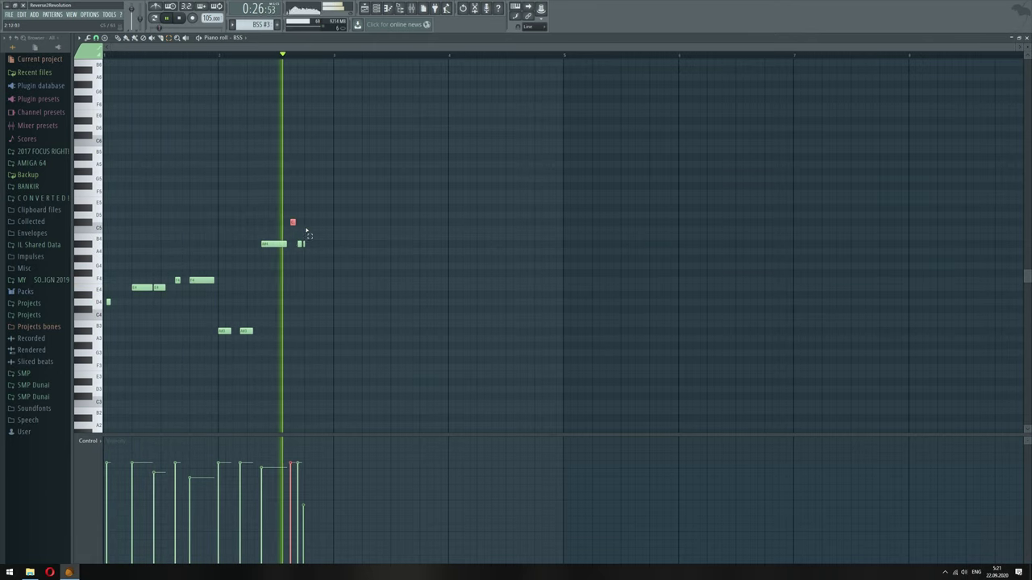
pyautogui.press('Down')
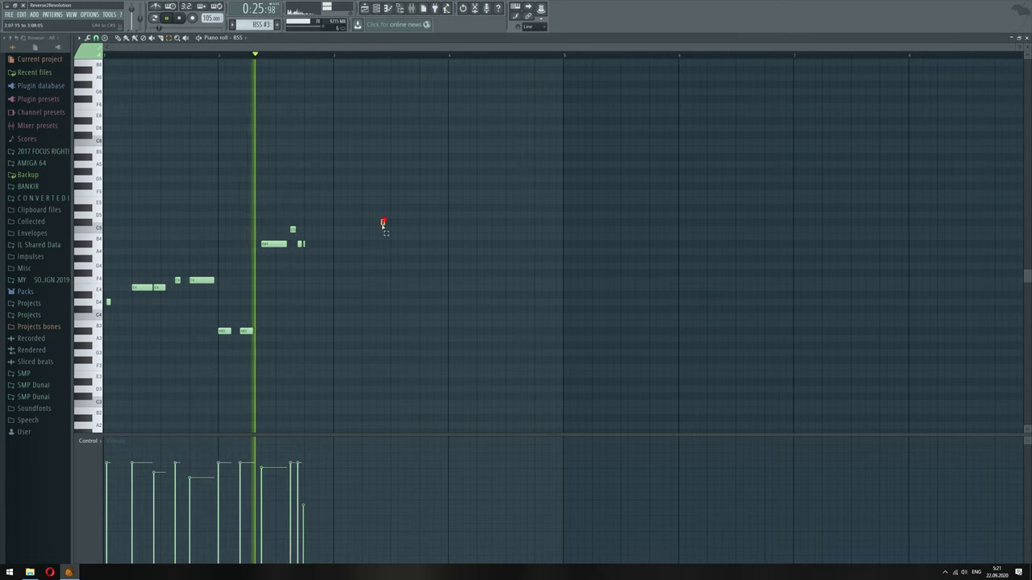
# Select the last two short notes of bar 2, try them at G#4, G3 and F#4, and return them to A#4
pyautogui.moveTo(381, 219); pyautogui.dragTo(229, 248)
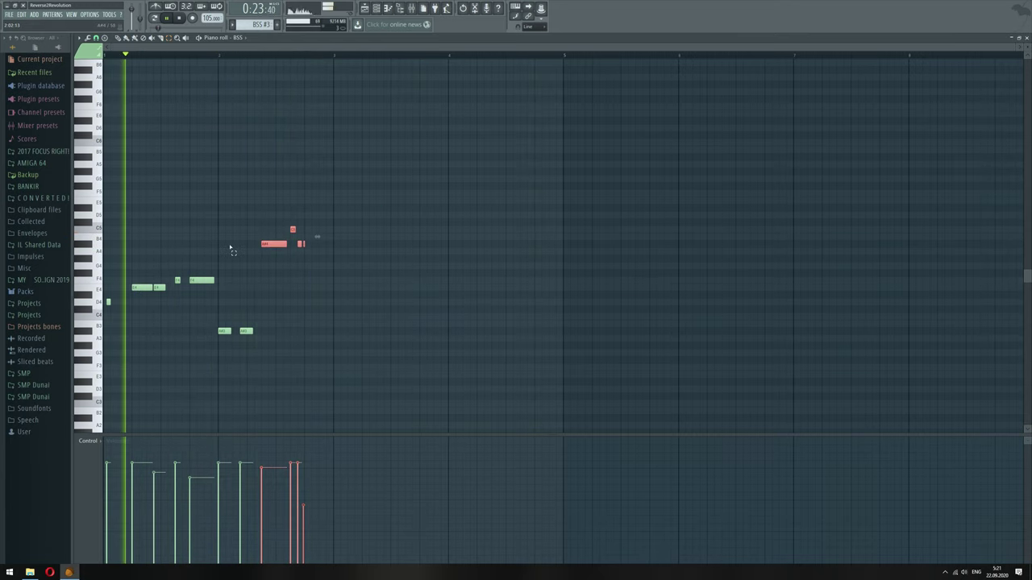
pyautogui.moveTo(334, 236); pyautogui.dragTo(298, 257)
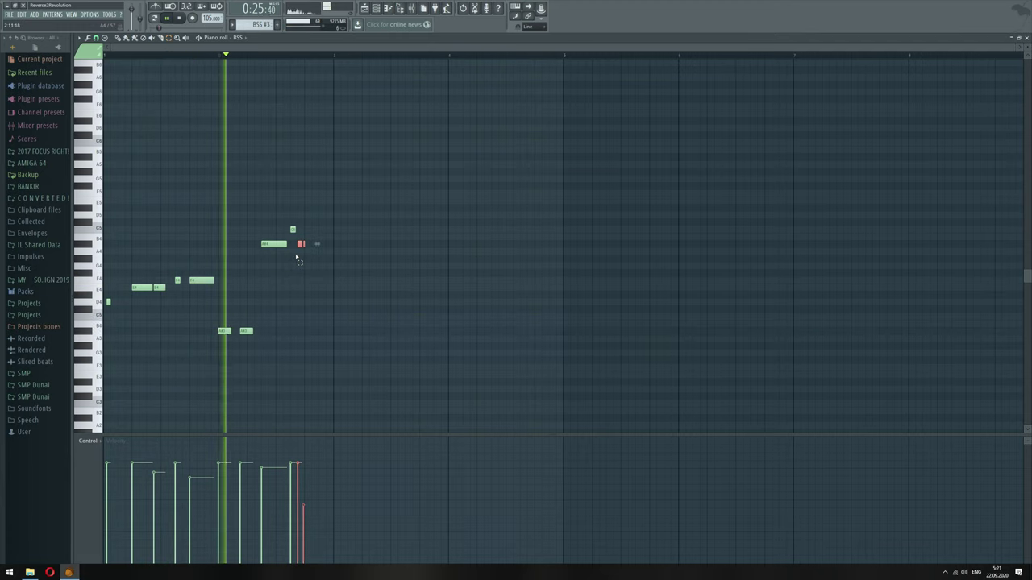
pyautogui.press('Down')
pyautogui.press('Down')
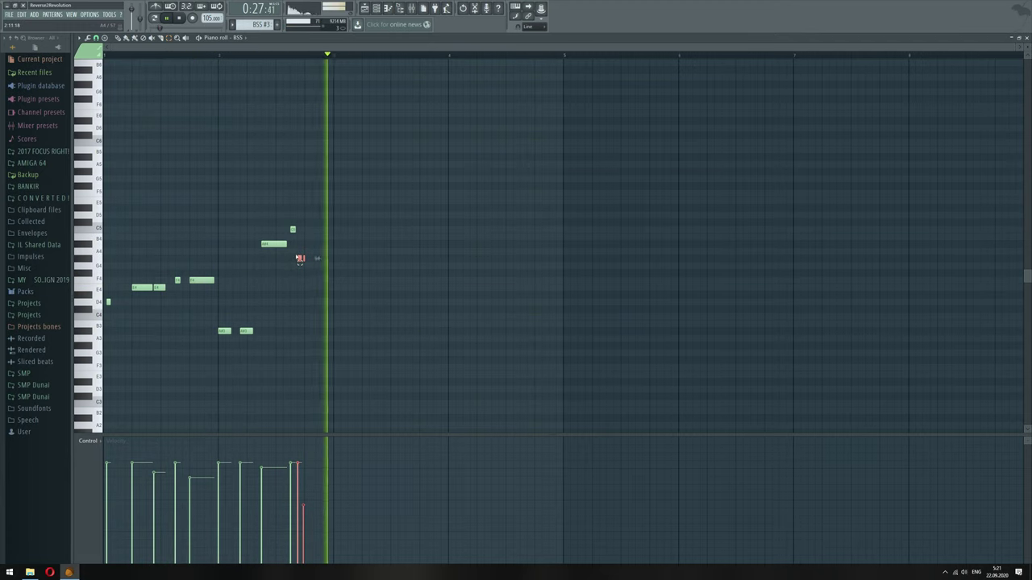
pyautogui.press('Down')
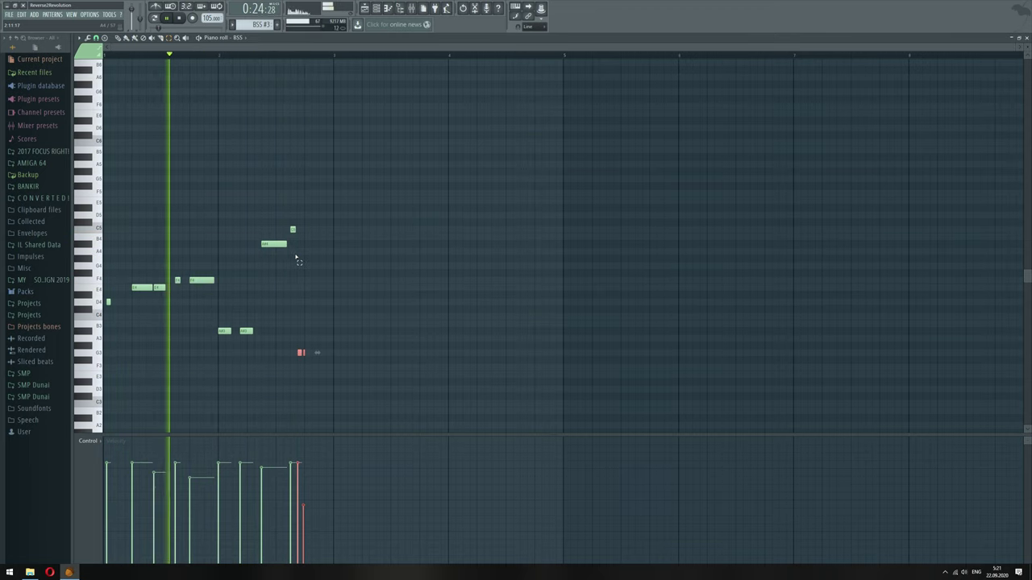
pyautogui.hotkey('shift', 'Down')
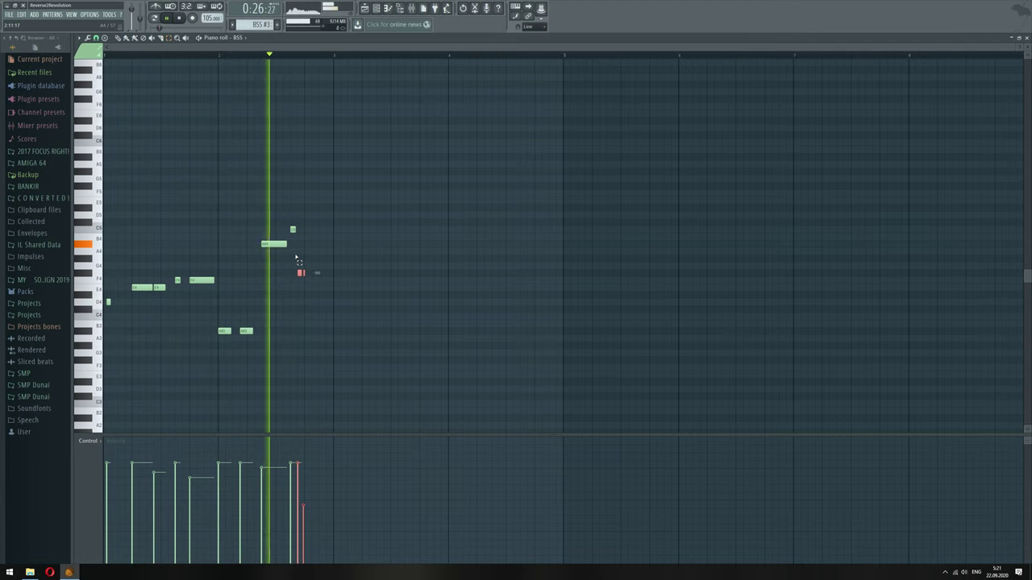
pyautogui.hotkey('shift', 'Up')
pyautogui.hotkey('shift', 'Up')
pyautogui.hotkey('shift', 'Up')
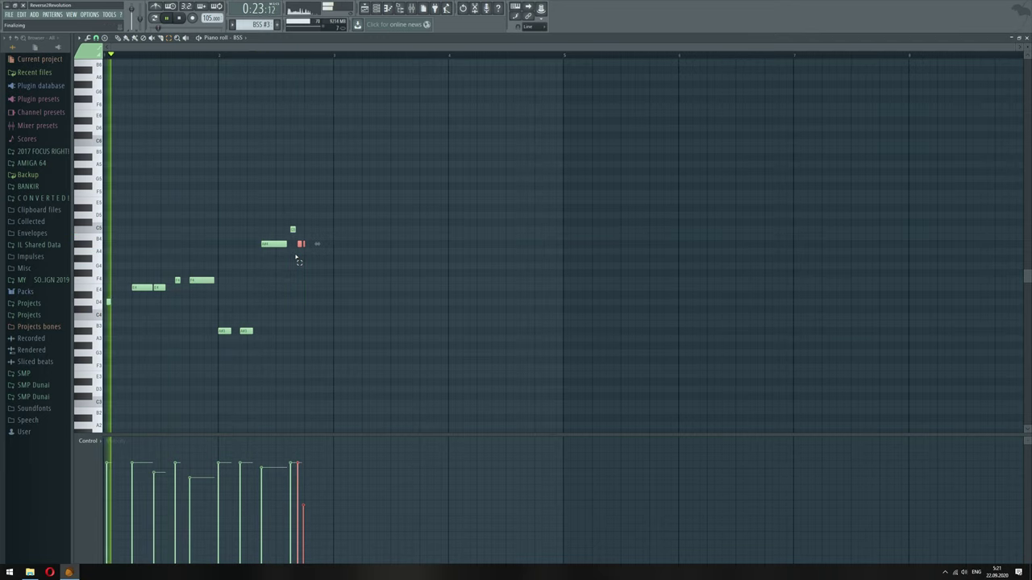
# Raise the four closing notes of bar 2 by one octave and move the short C6 note among them up to D6
pyautogui.moveTo(352, 228); pyautogui.dragTo(213, 254)
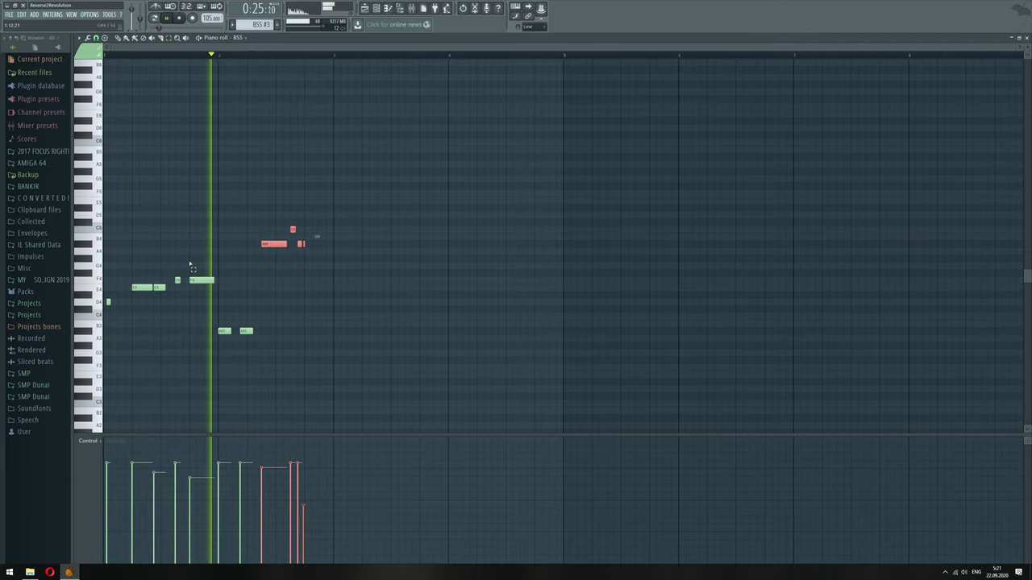
pyautogui.hotkey('ctrl', 'Up')
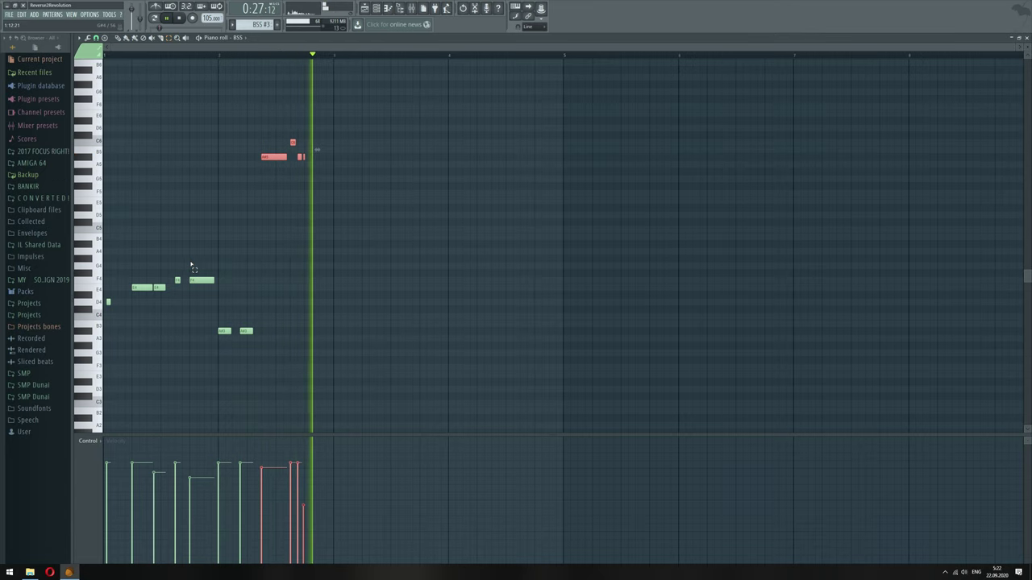
pyautogui.click(292, 143)
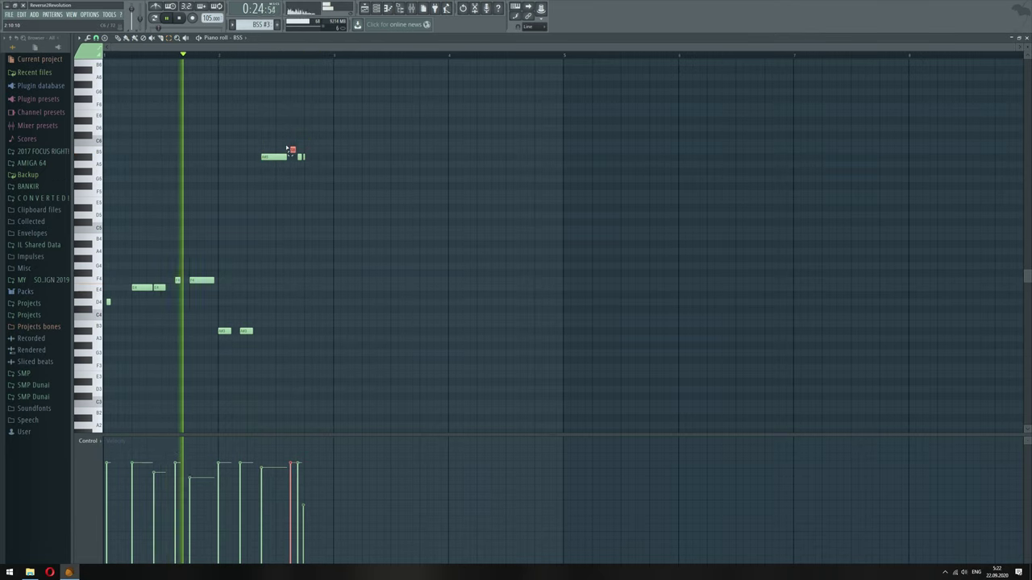
pyautogui.hotkey('shift', 'Up')
pyautogui.hotkey('shift', 'Up')
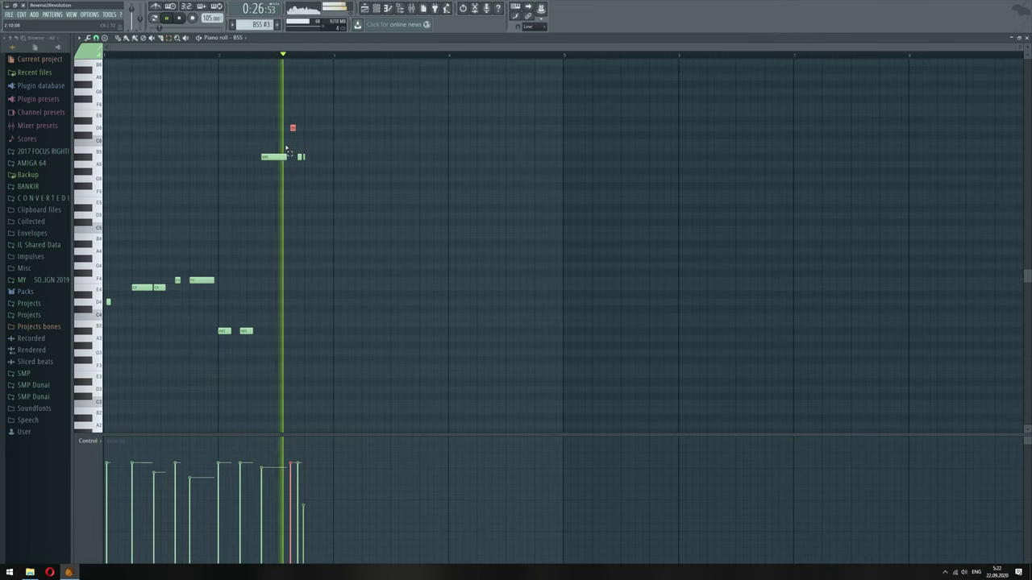
# Lower the selected short note near the end of bar 2 to F5
pyautogui.hotkey('shift', 'Down')
pyautogui.hotkey('shift', 'Down')
pyautogui.hotkey('shift', 'Down')
pyautogui.hotkey('shift', 'Down')
pyautogui.hotkey('shift', 'Down')
pyautogui.hotkey('shift', 'Down')
pyautogui.hotkey('shift', 'Down')
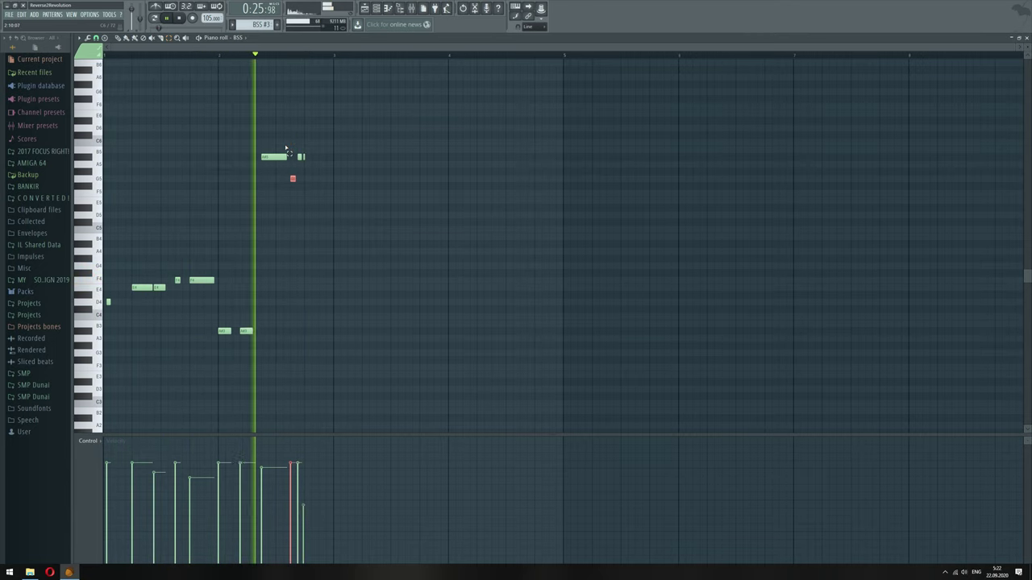
pyautogui.hotkey('shift', 'Down')
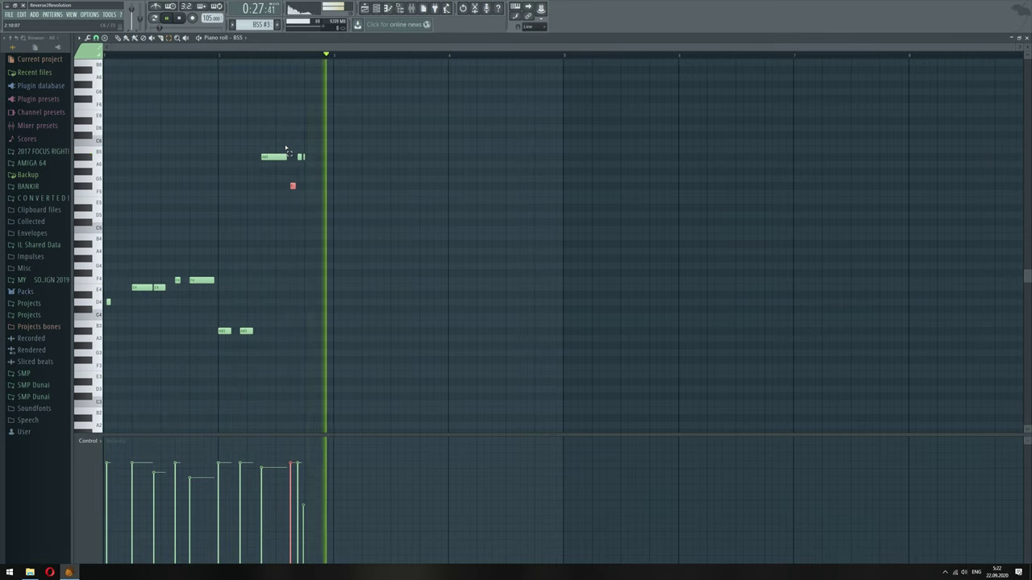
# Lower the three A#5 notes closing bar 2 to A5 and raise the short F5 note between them to G5
pyautogui.moveTo(447, 154); pyautogui.dragTo(164, 170)
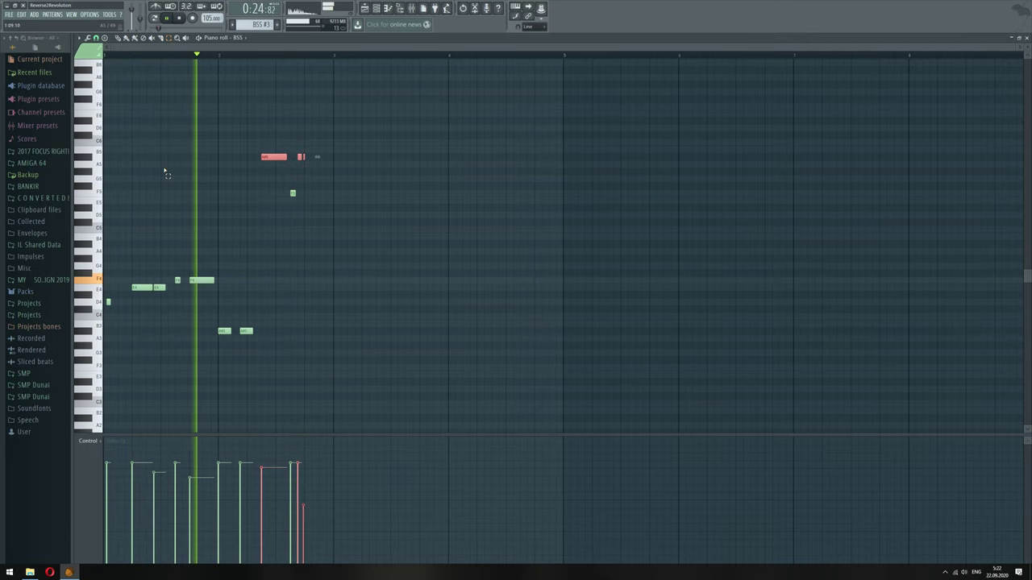
pyautogui.hotkey('shift', 'Down')
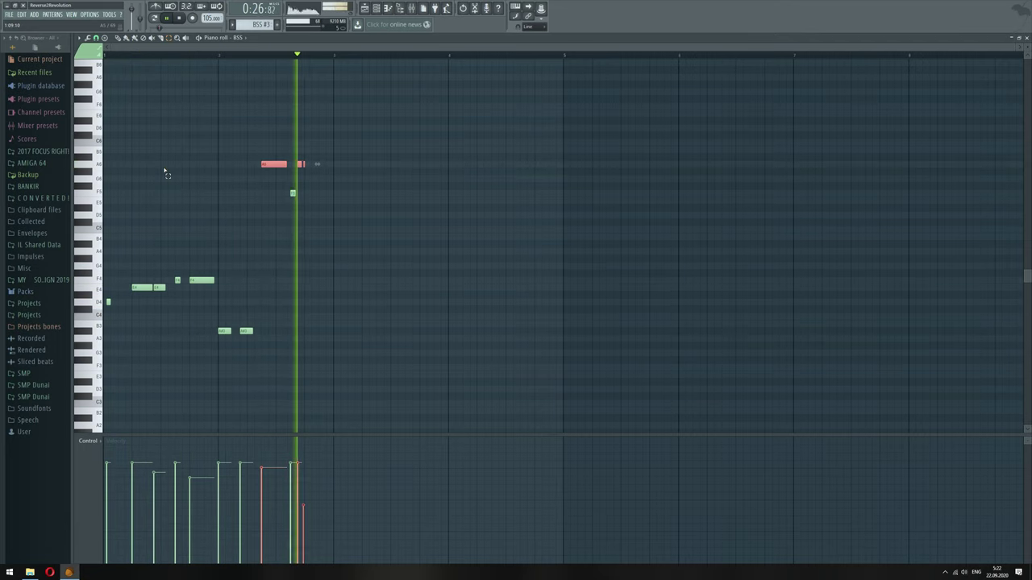
pyautogui.click(294, 192)
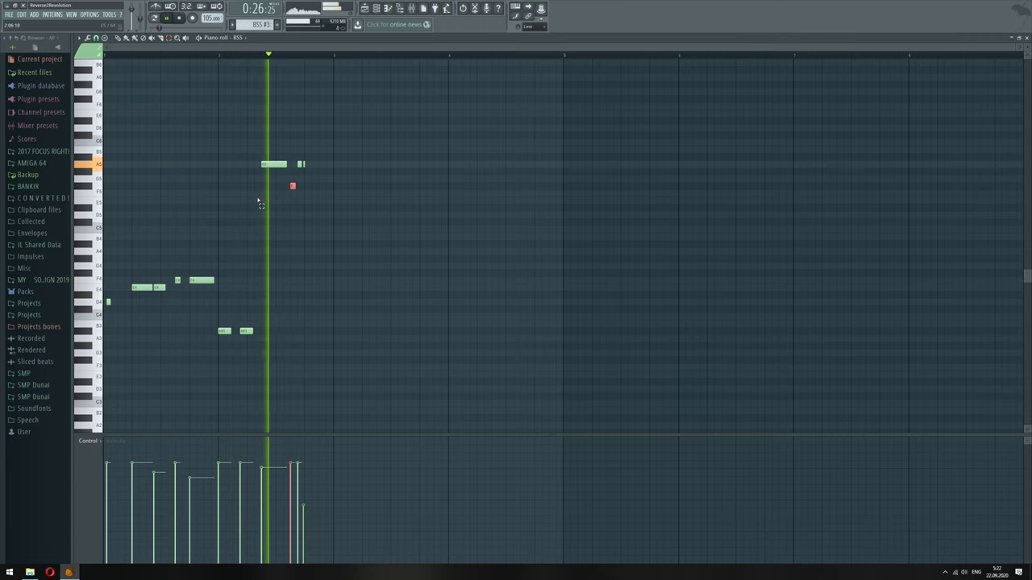
pyautogui.press('Up')
pyautogui.press('Up')
pyautogui.press('Up')
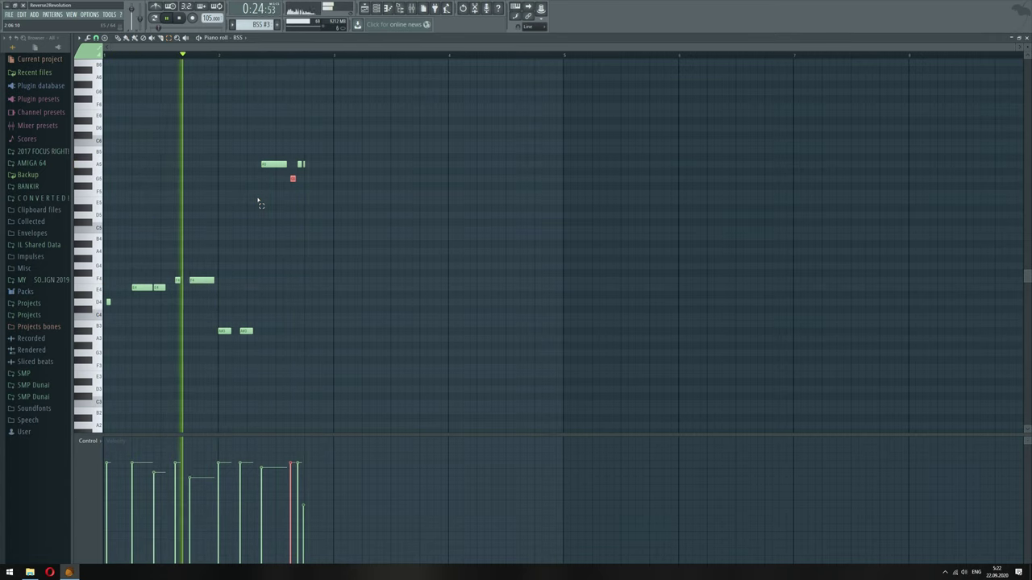
# Try the selected short note near the end of bar 2 at A#5 and B5, and return it to G5
pyautogui.hotkey('shift', 'Up')
pyautogui.hotkey('shift', 'Up')
pyautogui.hotkey('shift', 'Up')
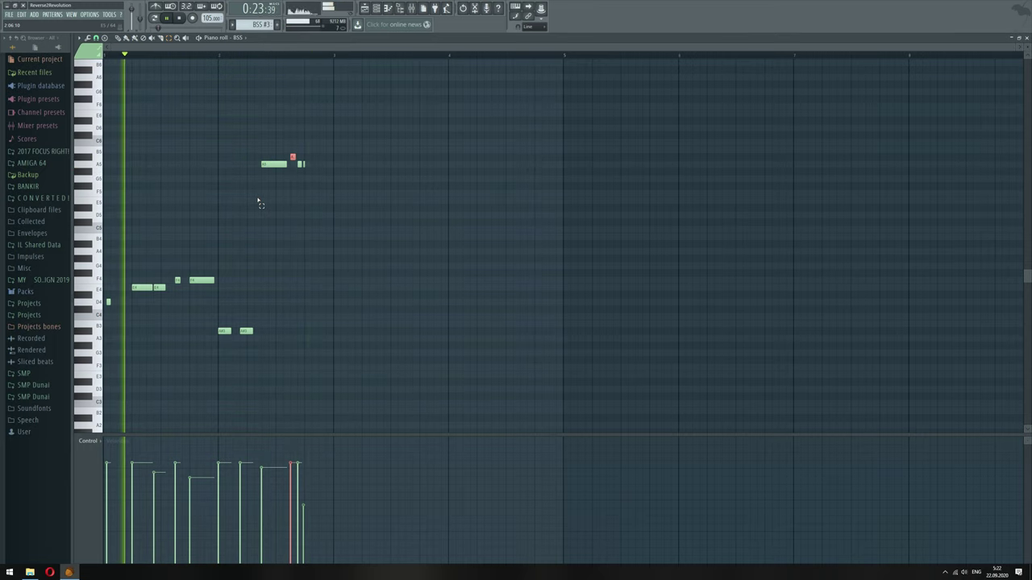
pyautogui.hotkey('shift', 'Up')
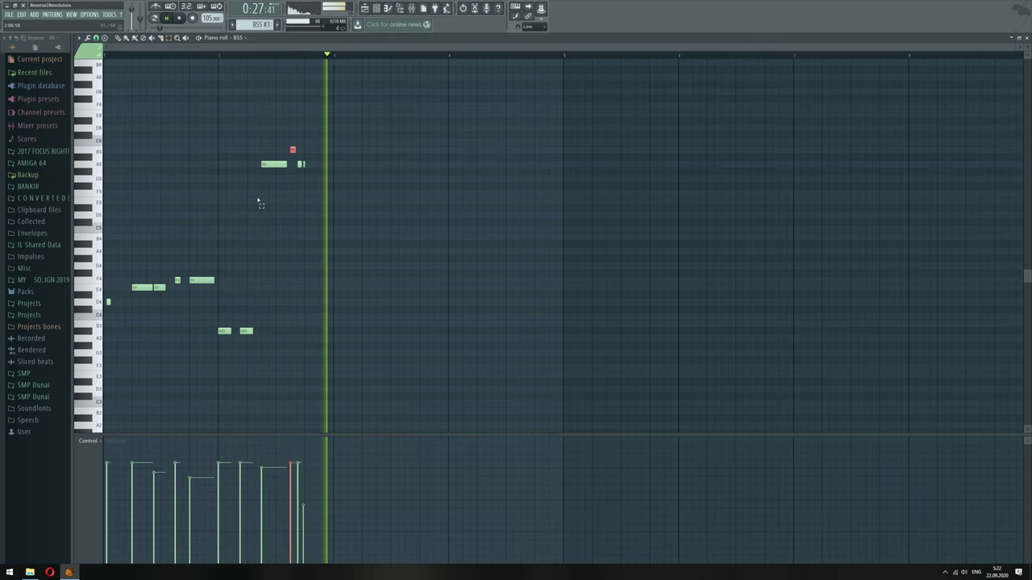
pyautogui.hotkey('shift', 'Down')
pyautogui.hotkey('shift', 'Down')
pyautogui.hotkey('shift', 'Down')
pyautogui.hotkey('shift', 'Down')
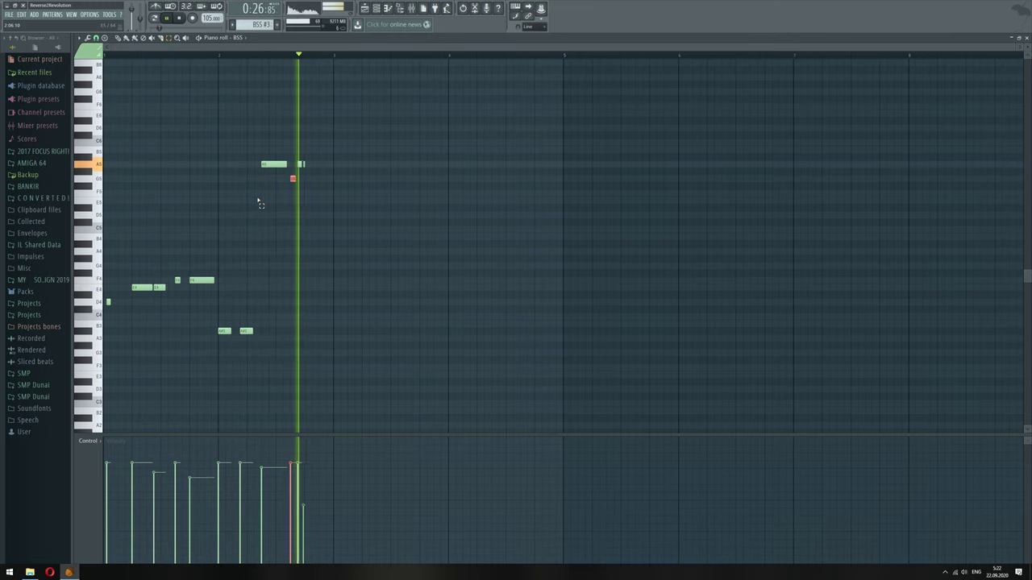
# Try the four closing notes of bar 2 one octave lower and return them to their octave
pyautogui.moveTo(318, 213); pyautogui.dragTo(231, 135)
pyautogui.hotkey('ctrl', 'Down')
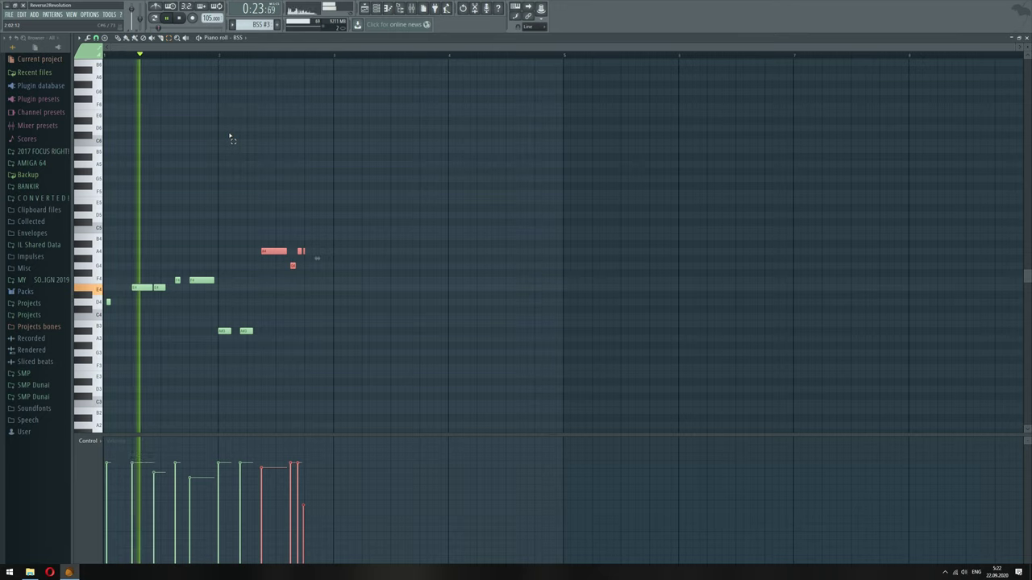
pyautogui.hotkey('ctrl', 'Up')
# Raise the short G5 note near the end of bar 2 to A#5, and lower the four closing notes by two octaves
pyautogui.click(336, 193)
pyautogui.moveTo(335, 193); pyautogui.dragTo(275, 177)
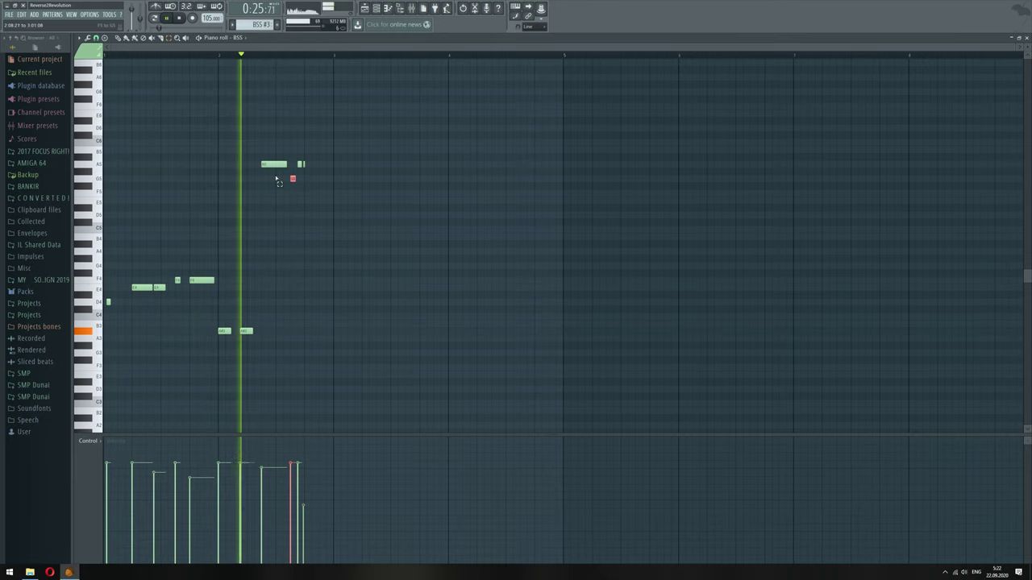
pyautogui.hotkey('shift', 'Up')
pyautogui.hotkey('shift', 'Up')
pyautogui.hotkey('shift', 'Up')
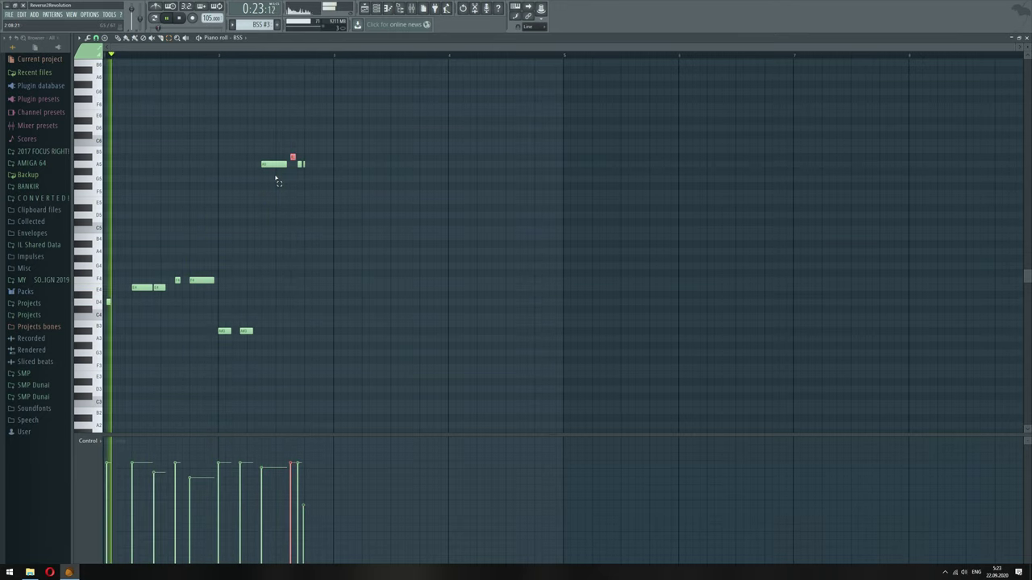
pyautogui.moveTo(331, 142); pyautogui.dragTo(182, 218)
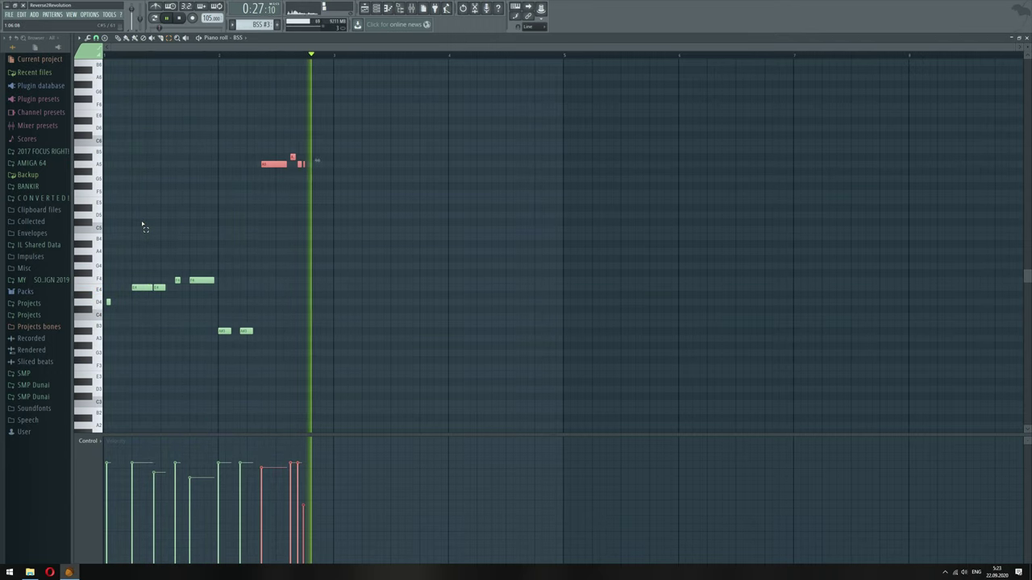
pyautogui.hotkey('ctrl', 'Down')
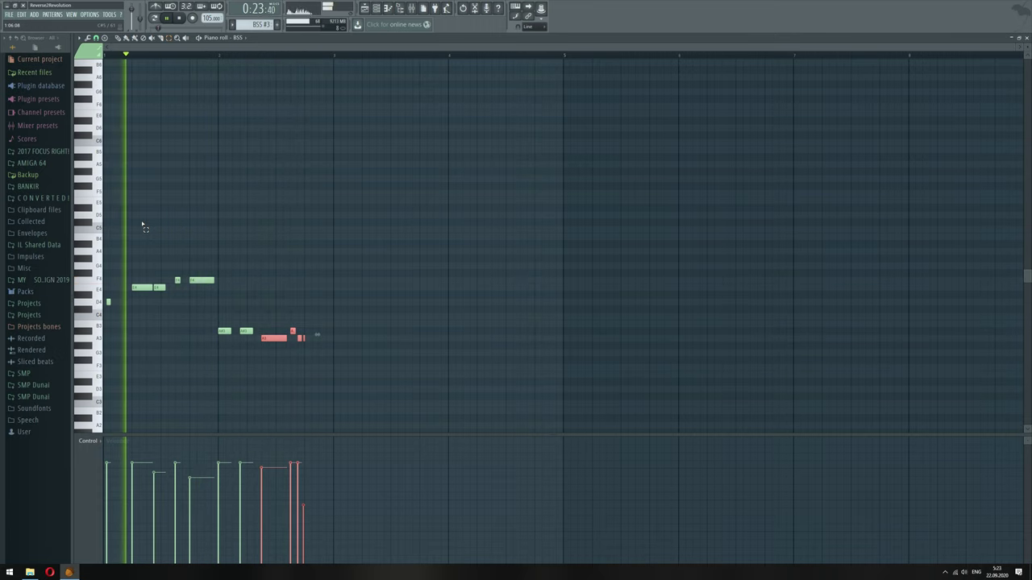
# Raise all notes of the bass pattern by one octave
pyautogui.hotkey('ctrl', 'a')
pyautogui.hotkey('ctrl', 'Up')
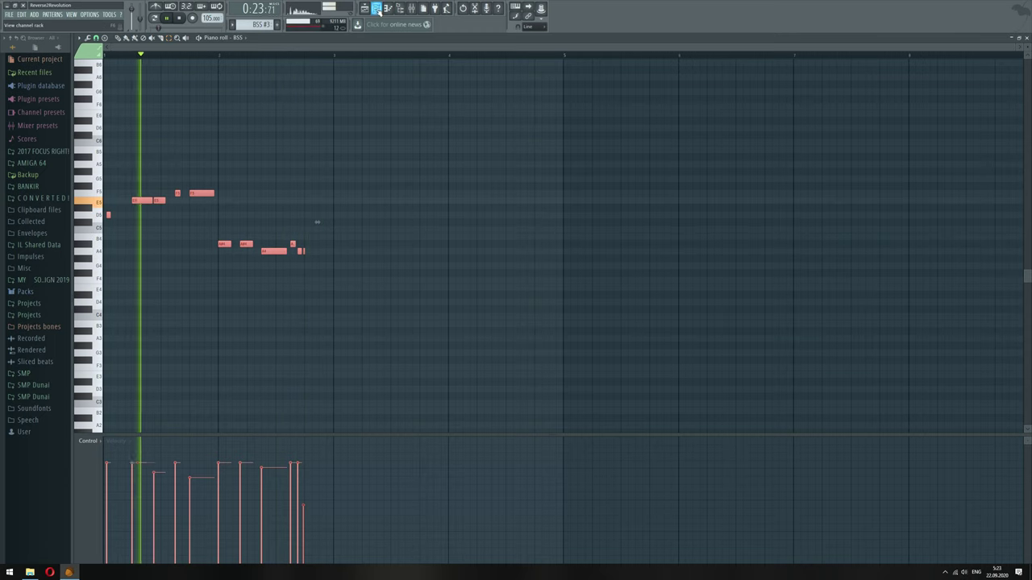
# Open the piano pattern PIA #3 from the playlist and lower the velocity of its closing B5 note in bar 2
pyautogui.press('F6')
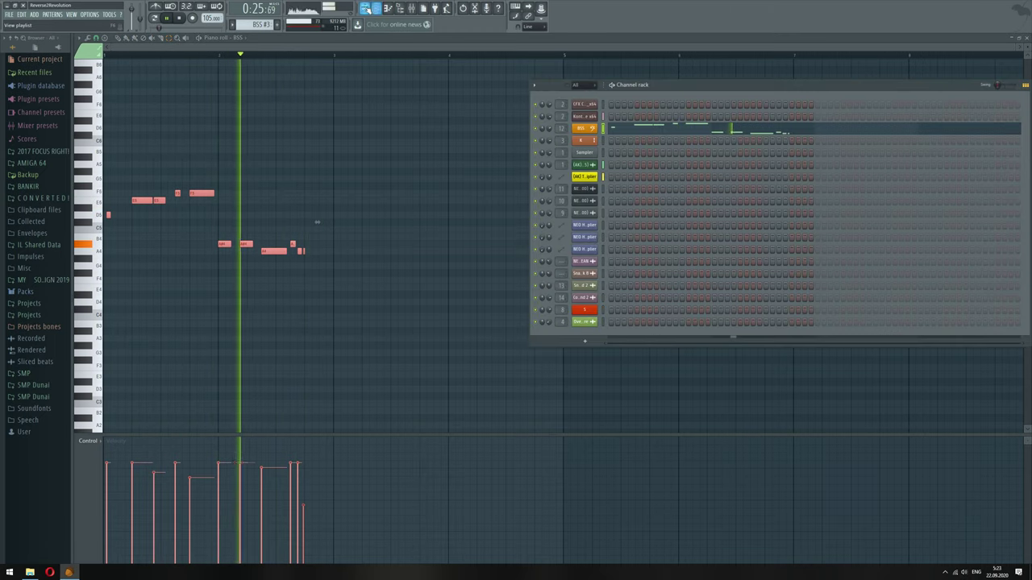
pyautogui.press('F5')
pyautogui.press('F7')
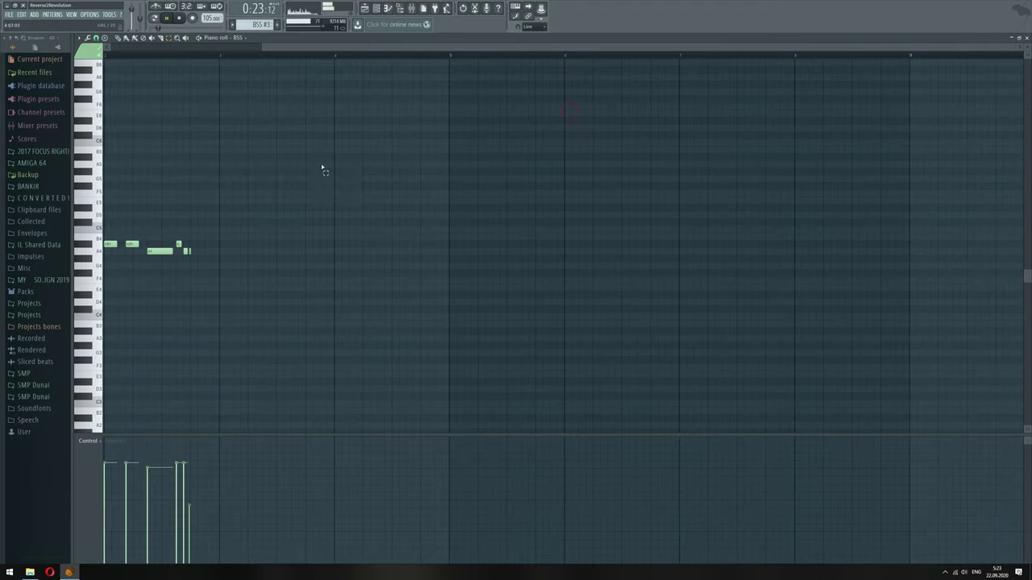
pyautogui.click(377, 9)
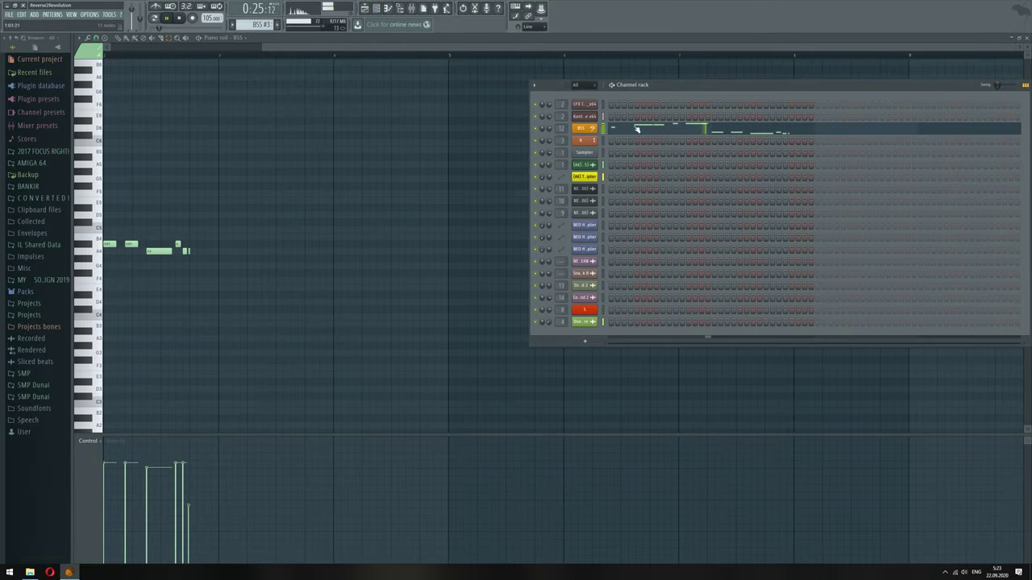
pyautogui.press('F5')
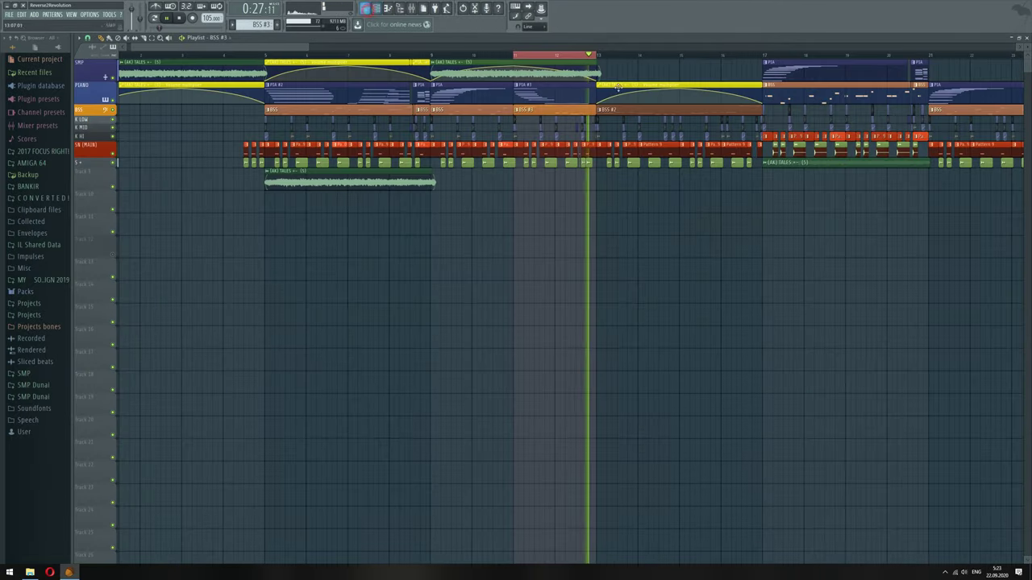
pyautogui.doubleClick(557, 99)
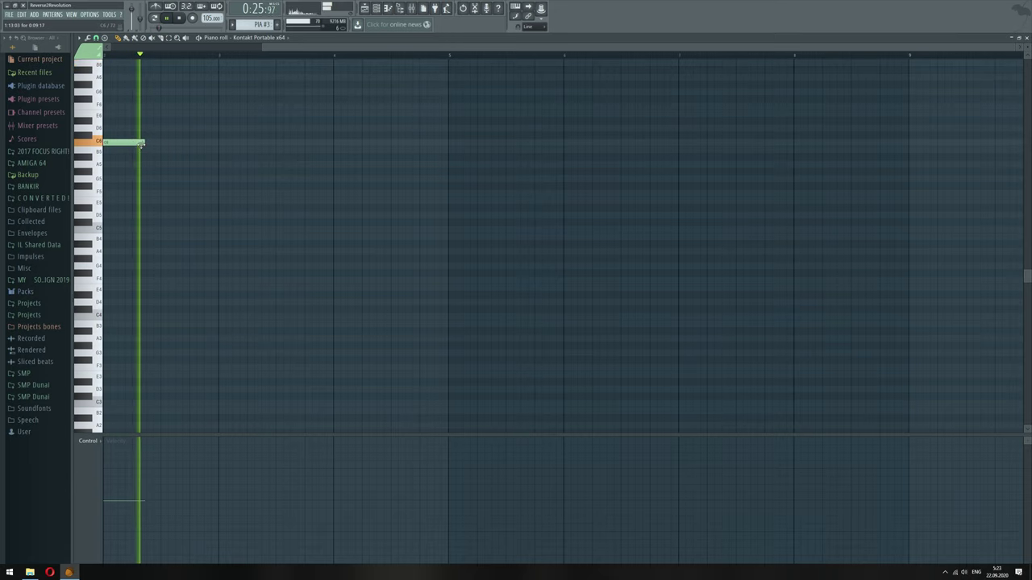
pyautogui.press('space')
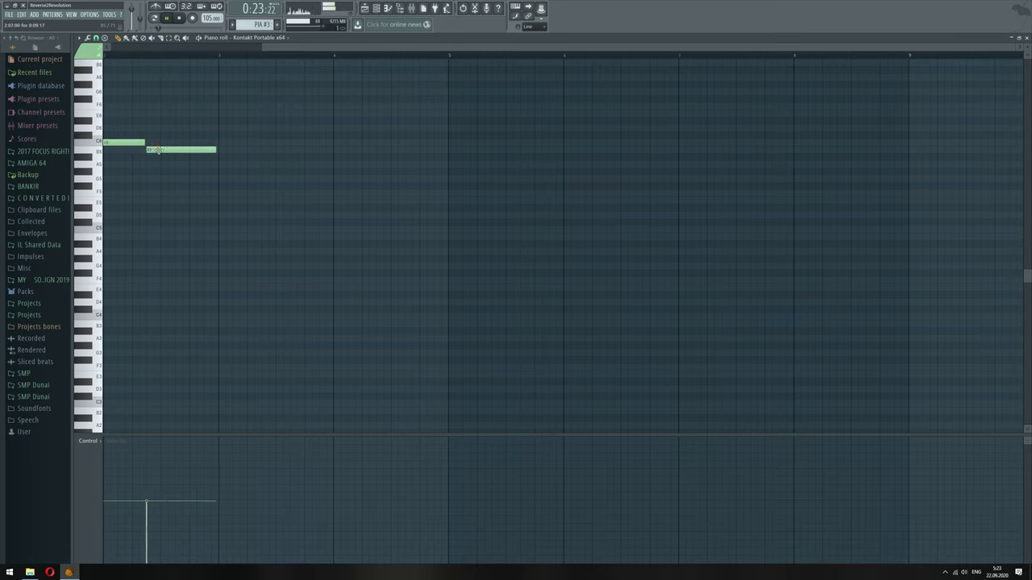
pyautogui.press('space')
pyautogui.click(161, 511)
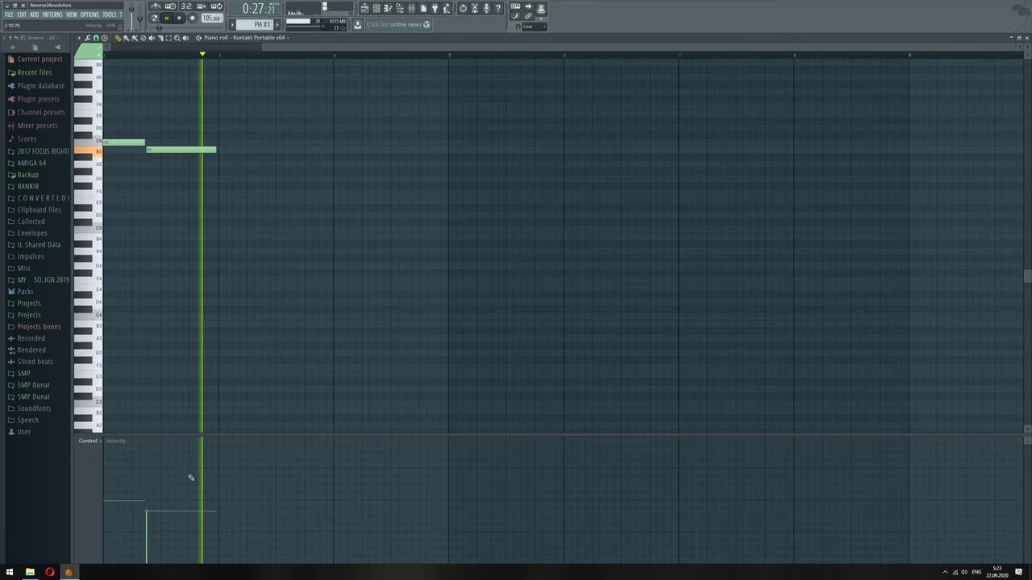
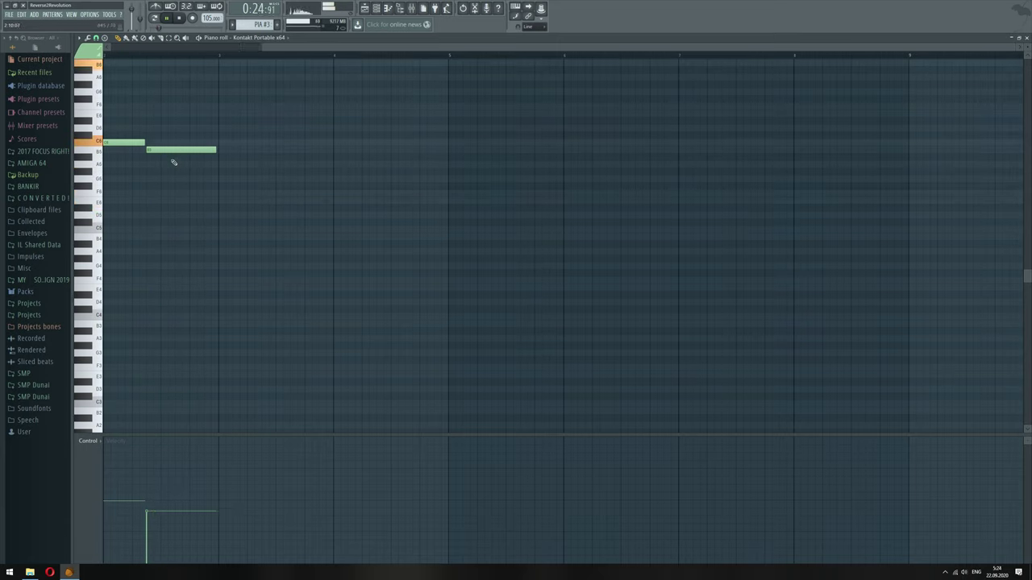
pyautogui.moveTo(173, 512); pyautogui.dragTo(166, 517)
# Reopen the bass pattern BSS #3 from the playlist and lower all its notes by one octave
pyautogui.click(376, 8)
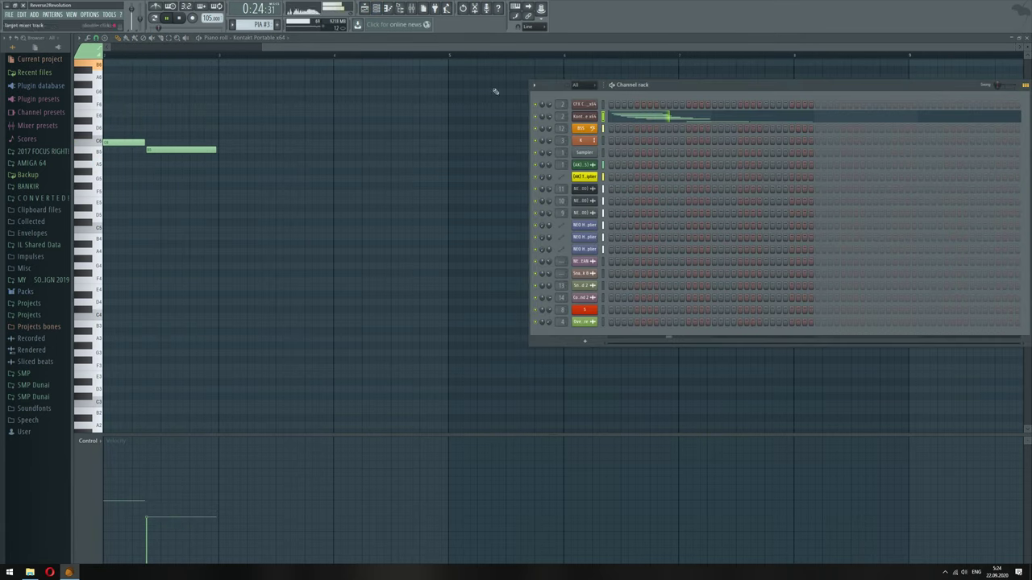
pyautogui.click(364, 8)
pyautogui.click(544, 110)
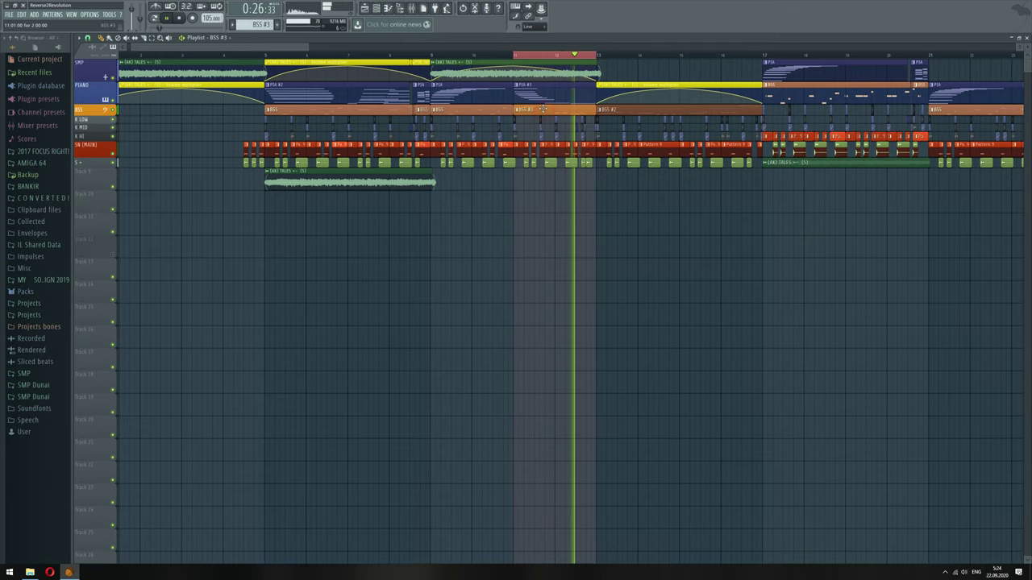
pyautogui.doubleClick(541, 109)
pyautogui.hotkey('ctrl', 'a')
pyautogui.hotkey('ctrl', 'Down')
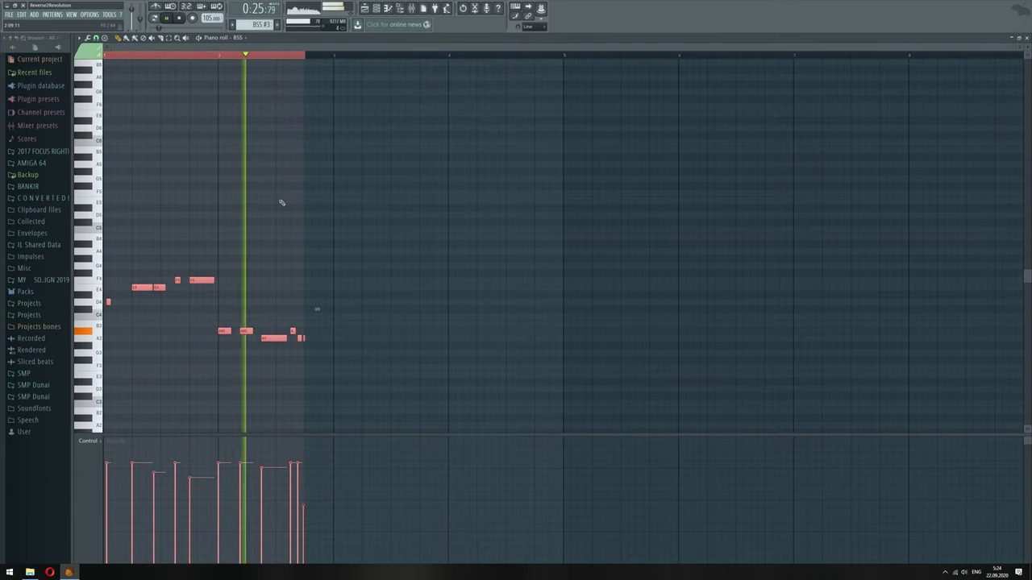
# Extend the playlist's loop selection to run from bar 5 to bar 13 and deselect the clips
pyautogui.press('F5')
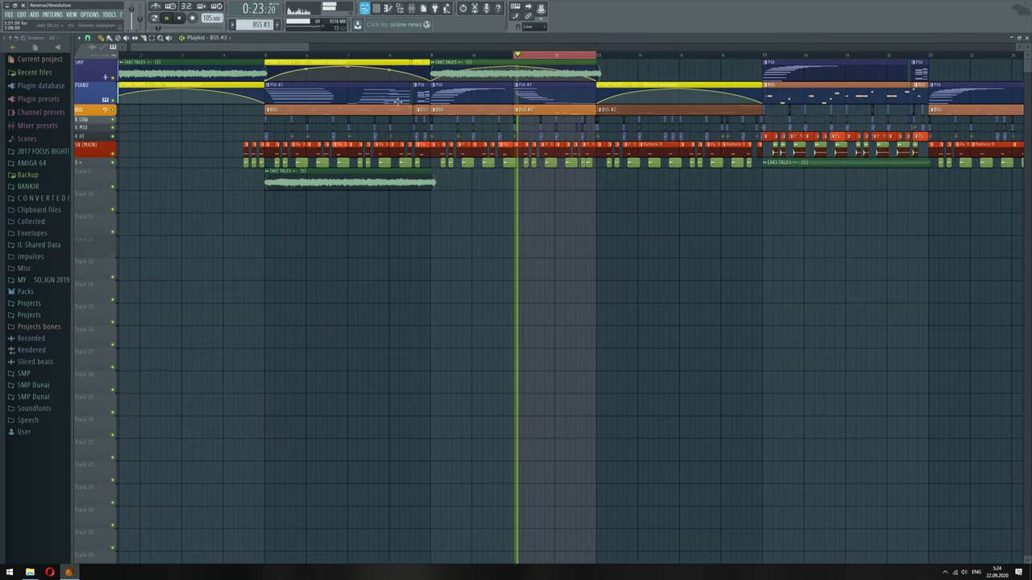
pyautogui.moveTo(519, 56); pyautogui.dragTo(268, 55)
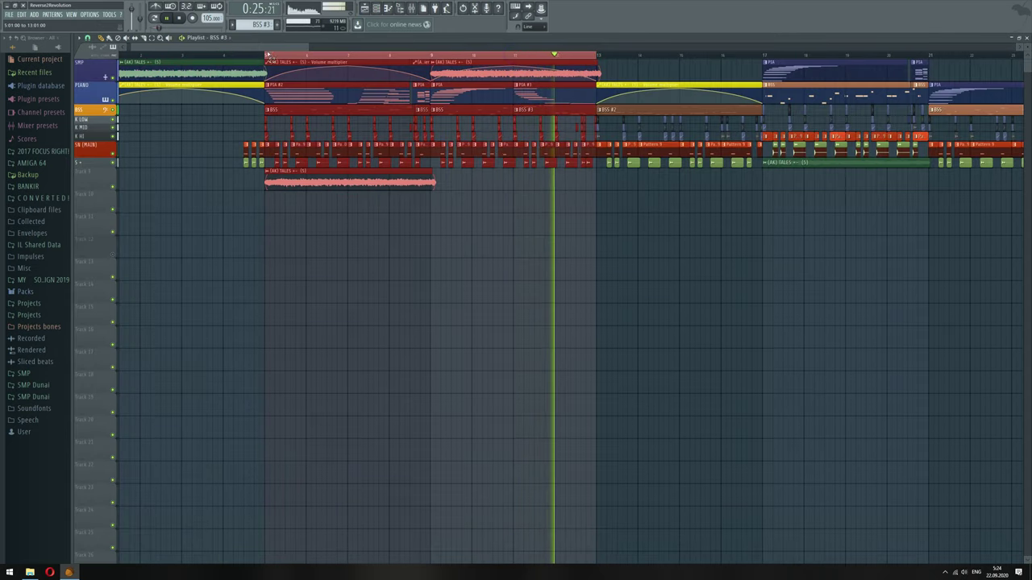
pyautogui.click(485, 256)
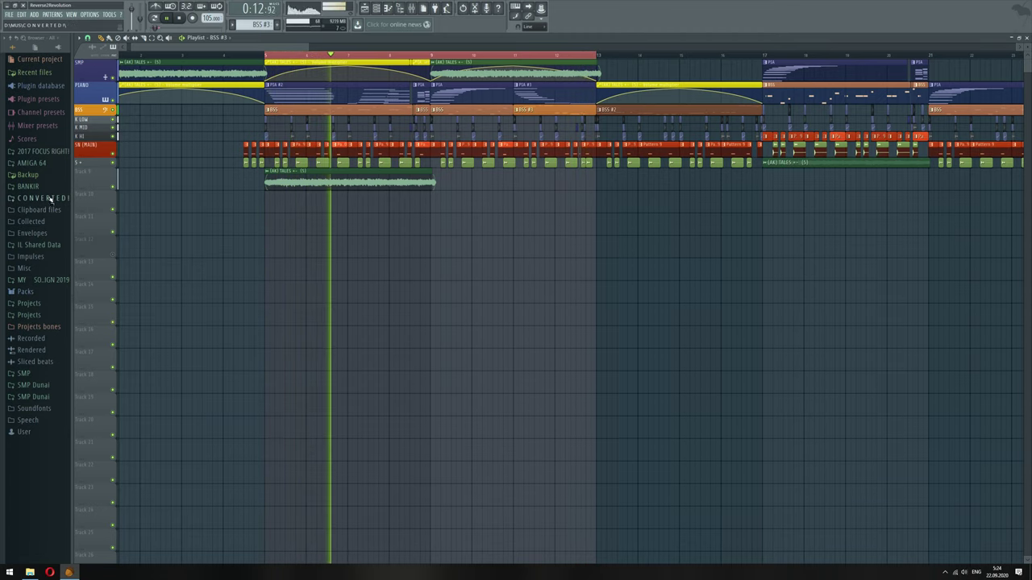
# Save the project over the existing "all good goes now (2020)" project file in the SEP2020 folder
pyautogui.hotkey('ctrl', 's')
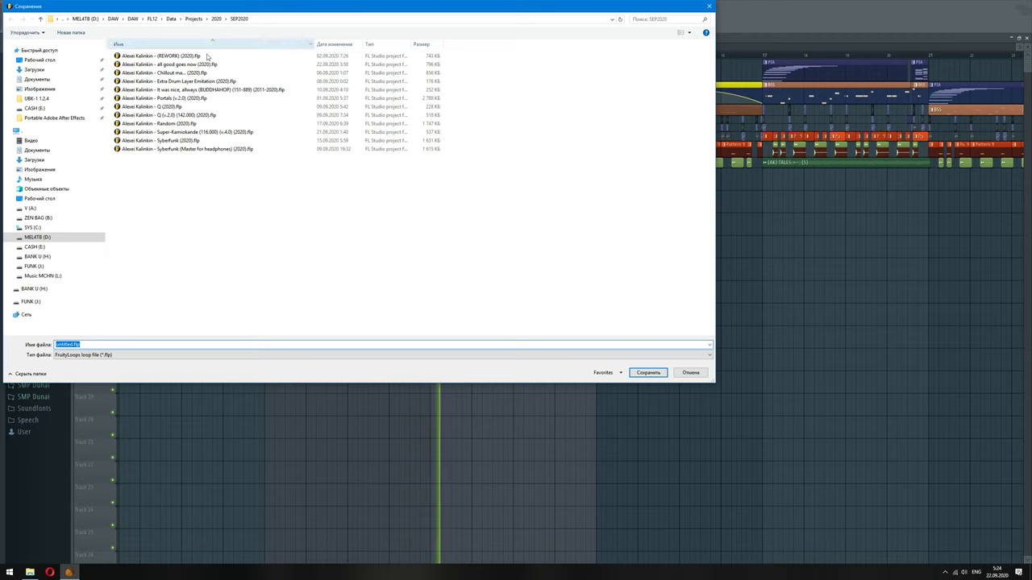
pyautogui.click(659, 374)
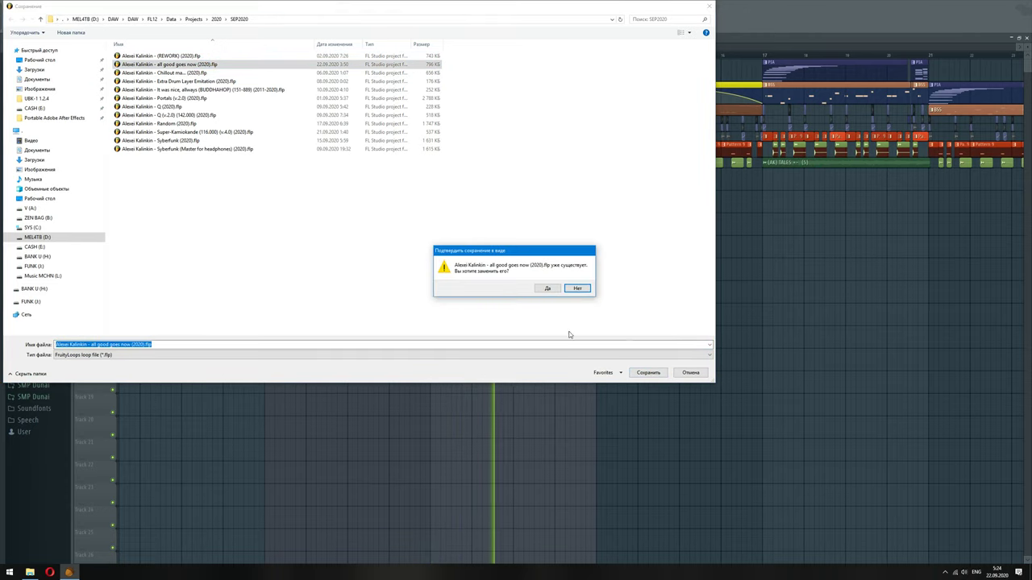
pyautogui.click(546, 289)
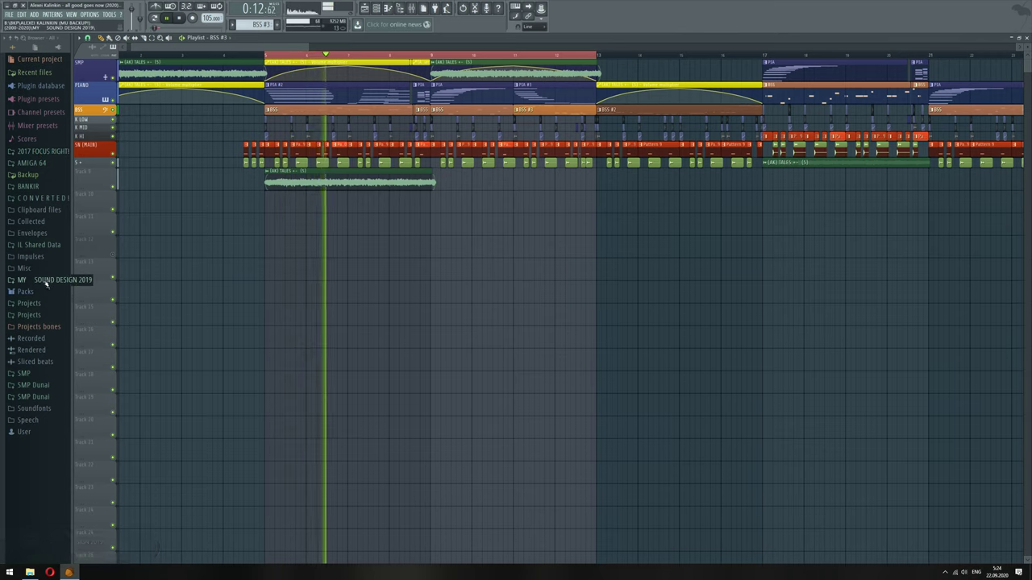
# Look through the close trumpet sample folders in the CONVERTED folder of the SMP library for usable sounds
pyautogui.click(46, 197)
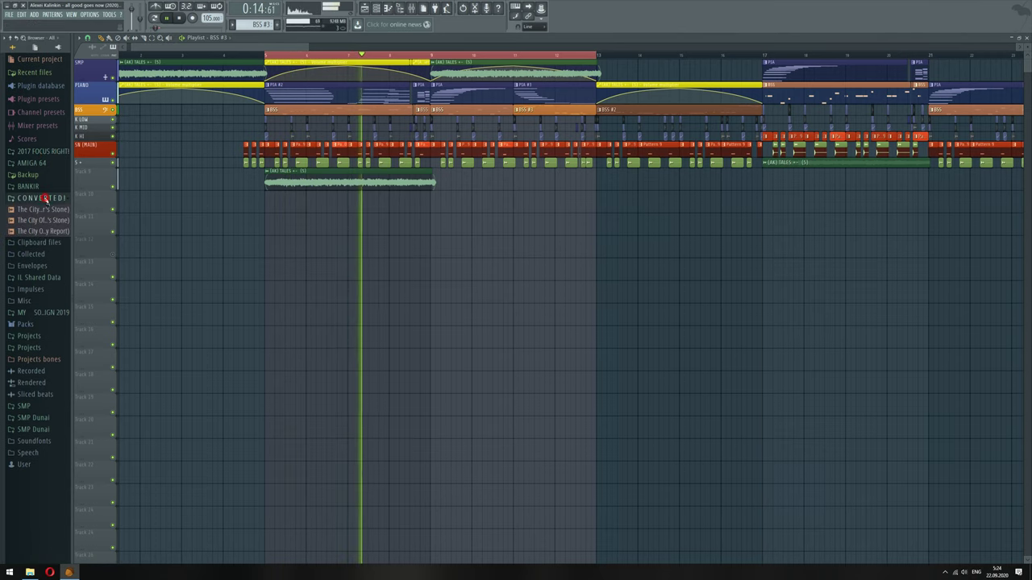
pyautogui.click(46, 198)
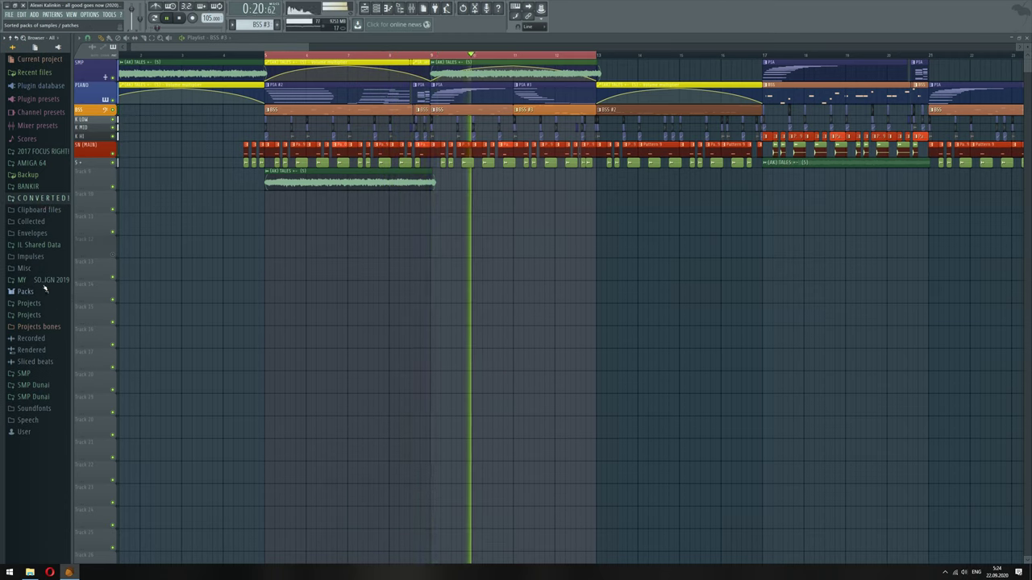
pyautogui.click(37, 374)
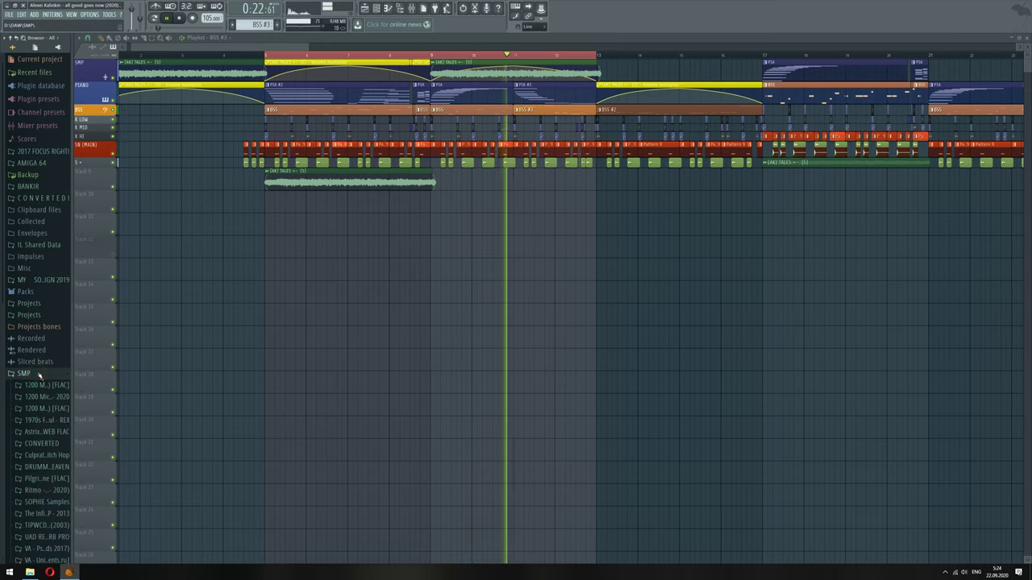
pyautogui.click(42, 444)
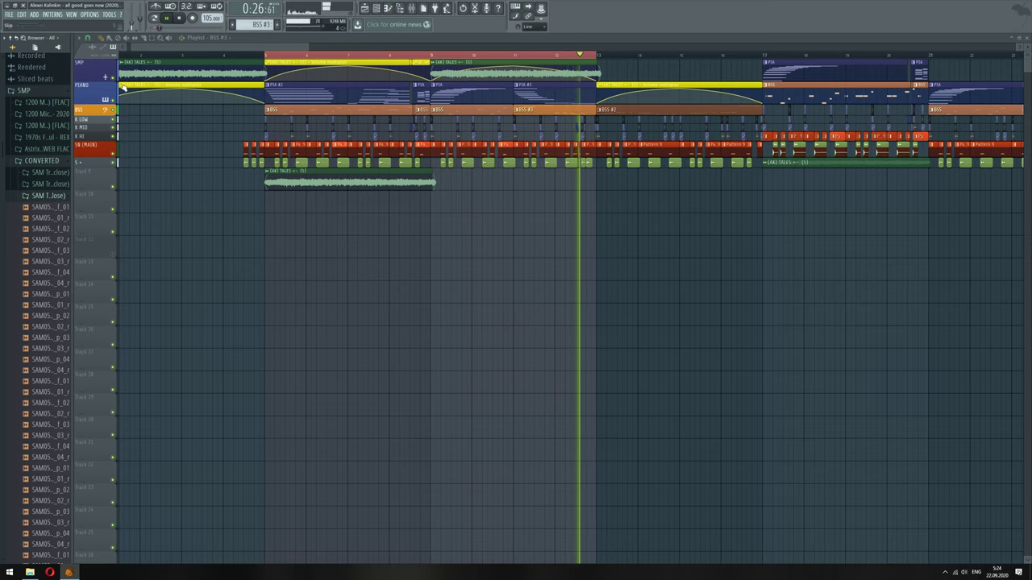
pyautogui.scroll(-4, 46, 398)
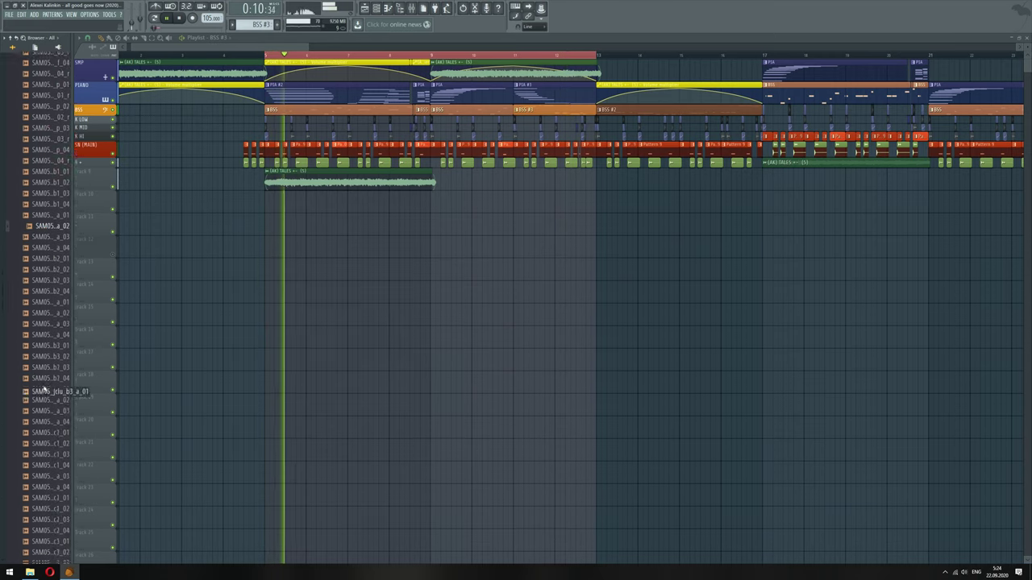
pyautogui.scroll(3, 43, 383)
pyautogui.scroll(-10, 39, 351)
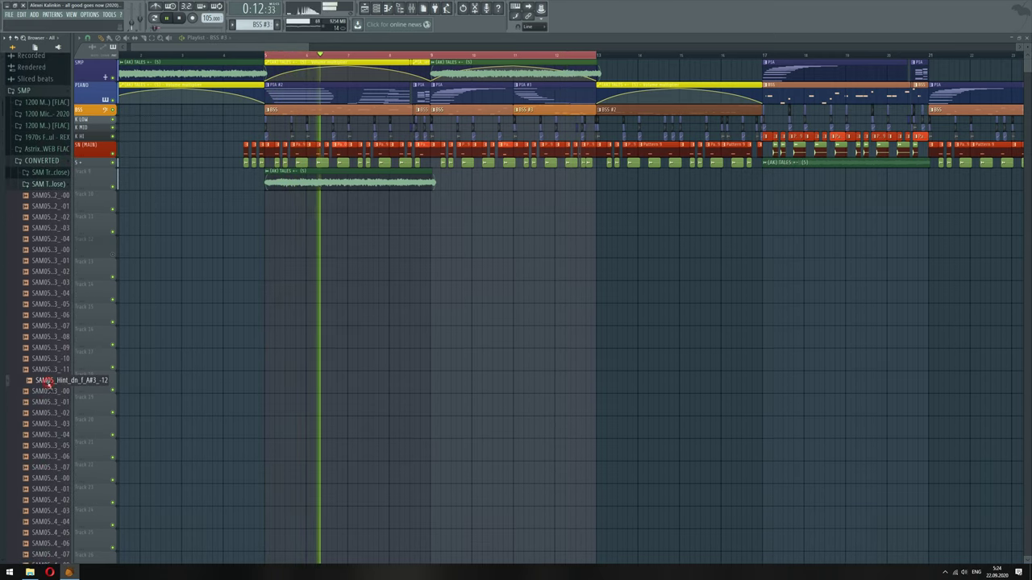
pyautogui.scroll(-3, 48, 428)
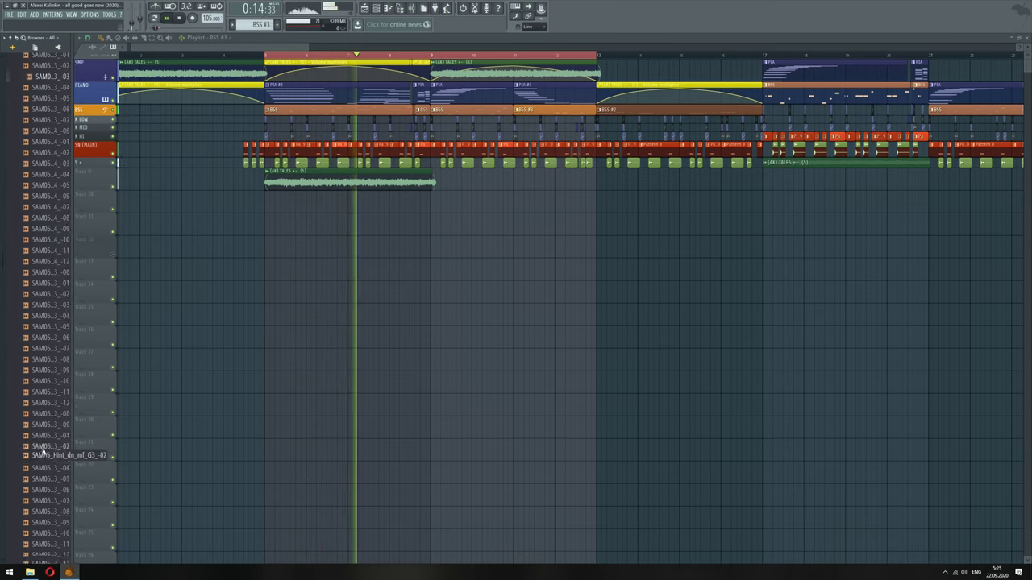
pyautogui.moveTo(7, 281); pyautogui.dragTo(2, 105)
# Audition sustained notes such as SAM06_Asus_a_f_57_F2_r in the last far trumpet folder
pyautogui.click(53, 190)
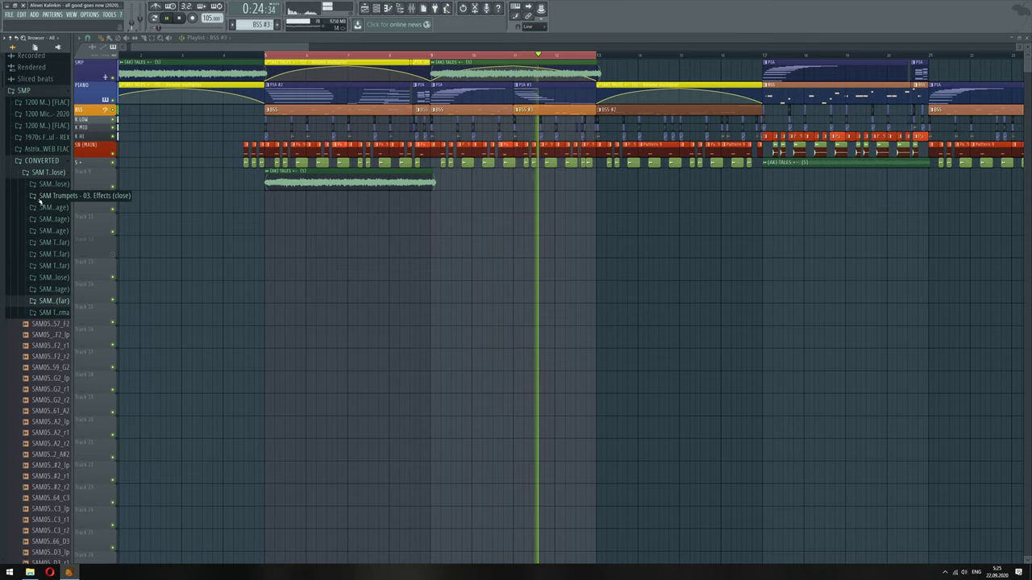
pyautogui.click(48, 301)
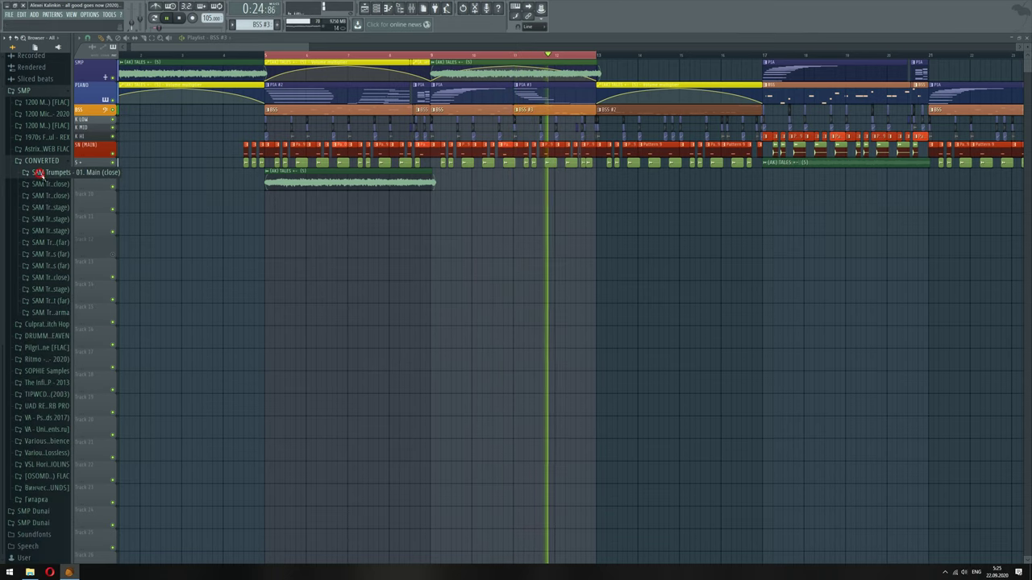
pyautogui.click(48, 300)
pyautogui.click(49, 323)
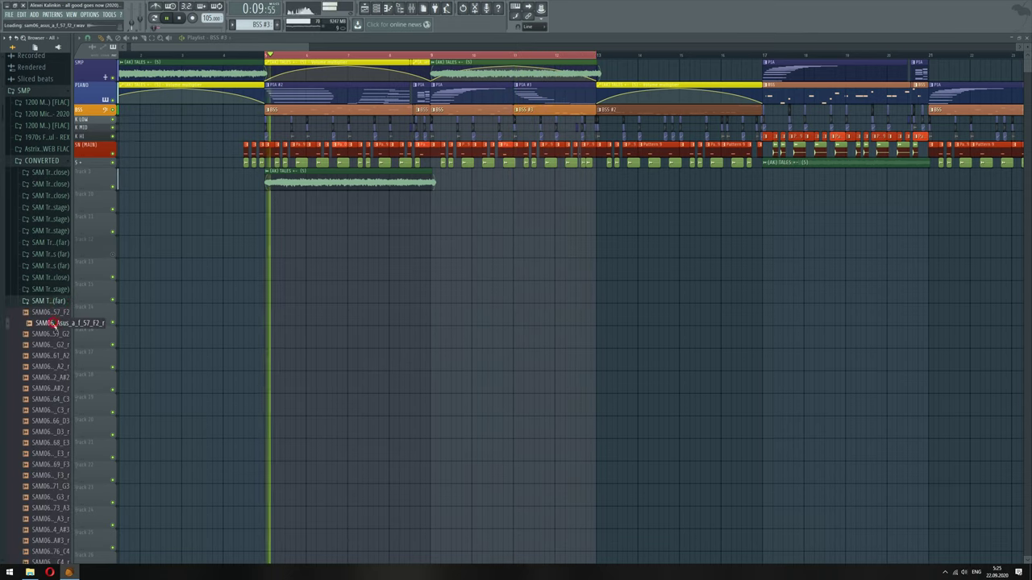
pyautogui.click(54, 431)
pyautogui.scroll(-8, 54, 431)
pyautogui.scroll(6, 54, 241)
pyautogui.click(53, 233)
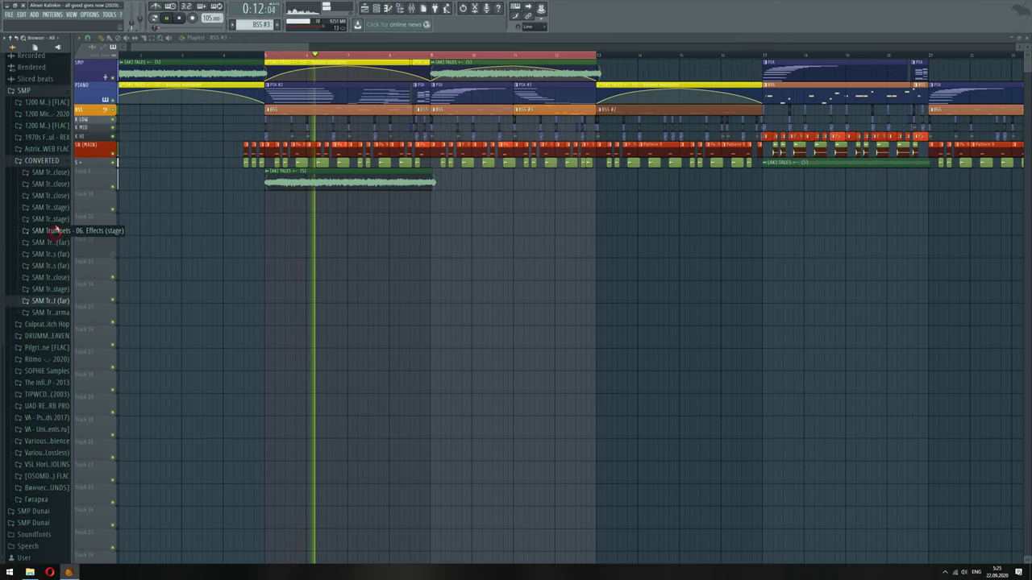
# Check the SAMKAR samples and the close, Intervals (far) and stage trumpet folders for usable sounds
pyautogui.click(63, 314)
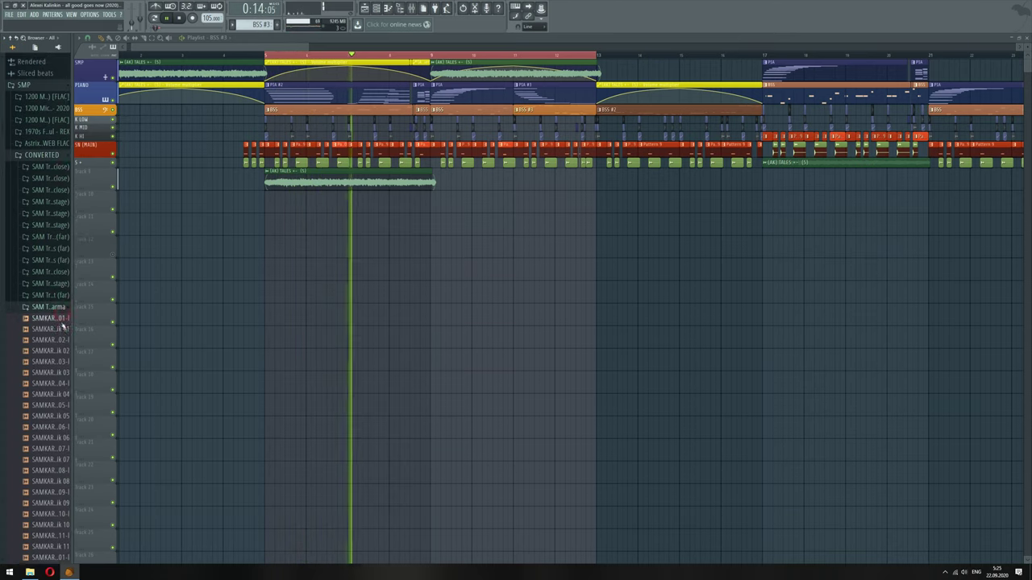
pyautogui.click(58, 313)
pyautogui.click(58, 278)
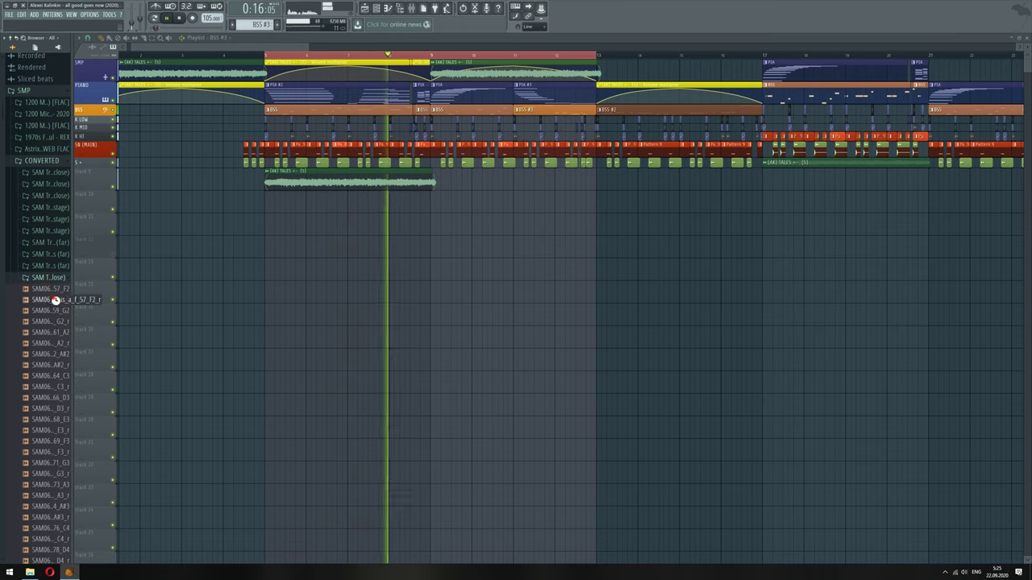
pyautogui.click(53, 255)
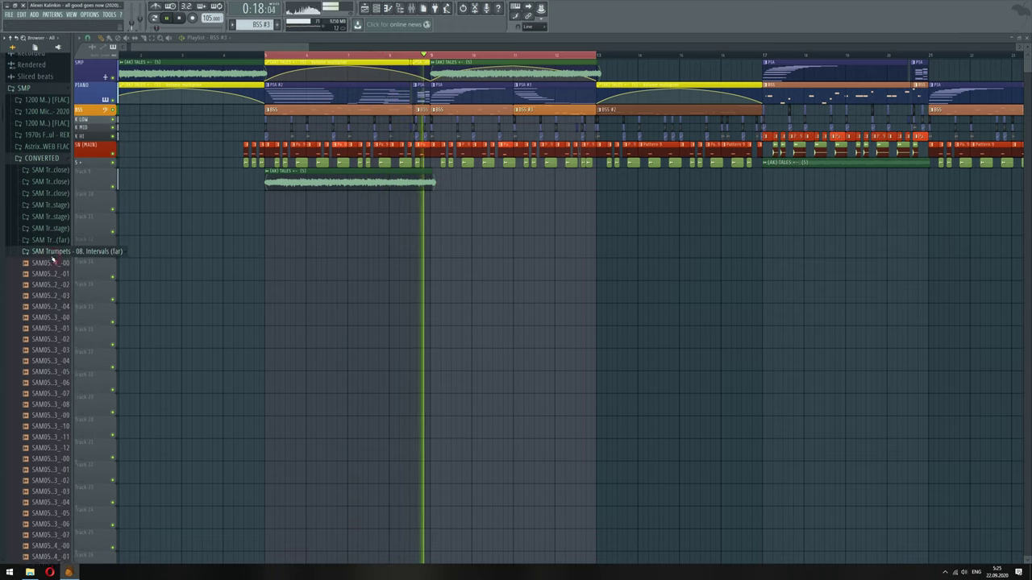
pyautogui.click(48, 220)
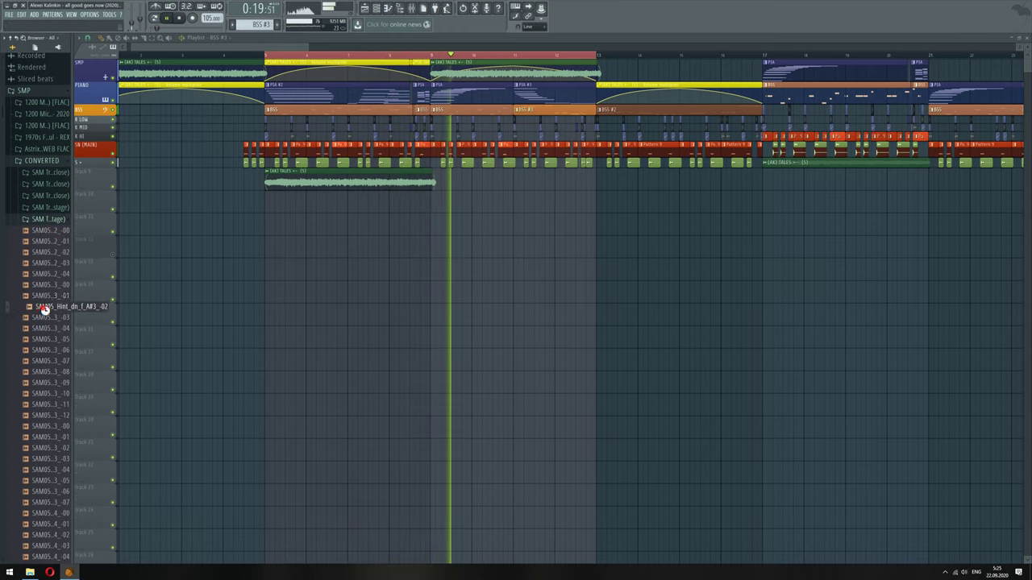
# Look through the SAM Trumpets - 03. Effects (close) folder and audition its Jclu samples
pyautogui.click(48, 196)
pyautogui.click(51, 306)
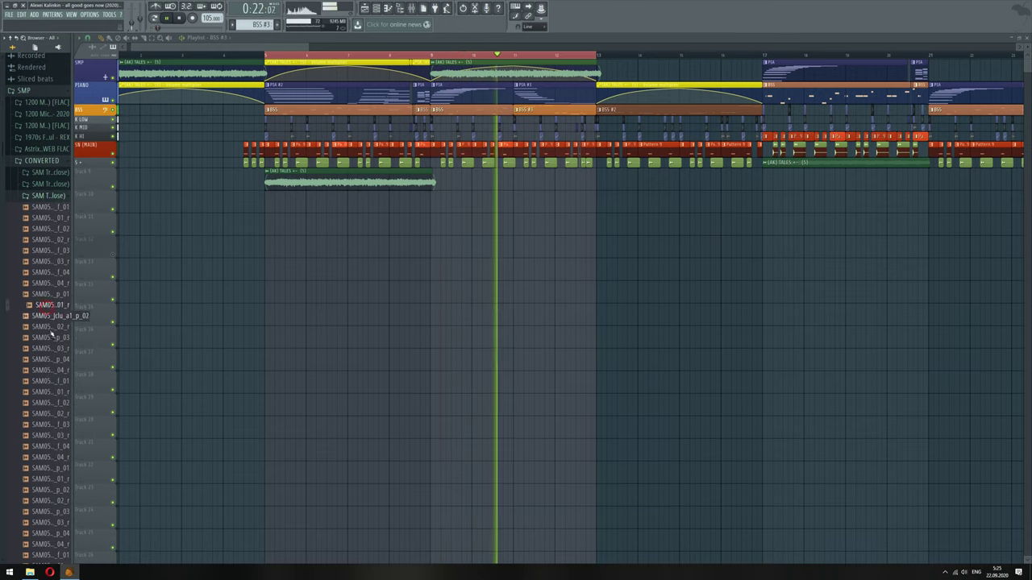
pyautogui.click(51, 404)
pyautogui.scroll(-7, 21, 218)
pyautogui.scroll(-15, 28, 330)
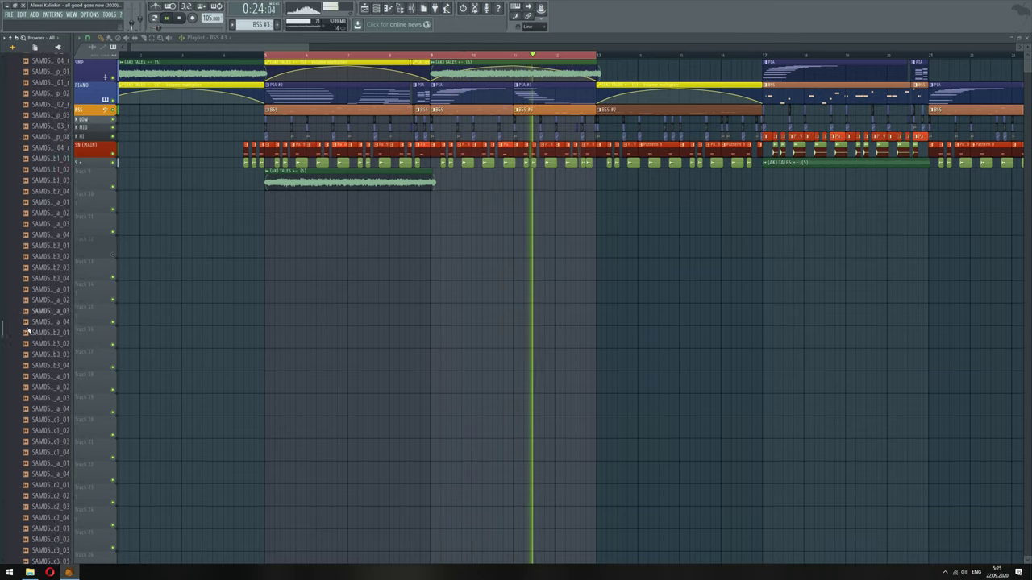
pyautogui.click(41, 373)
pyautogui.scroll(-1, 42, 347)
pyautogui.click(44, 316)
pyautogui.scroll(-8, 44, 339)
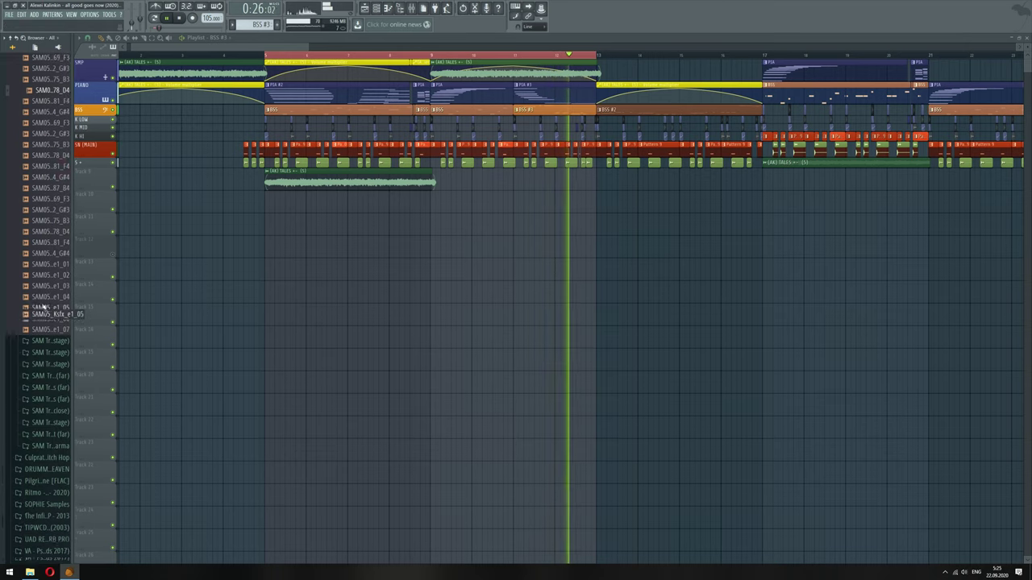
# Audition several Ksfx effect samples near the end of the Effects (close) folder
pyautogui.click(46, 219)
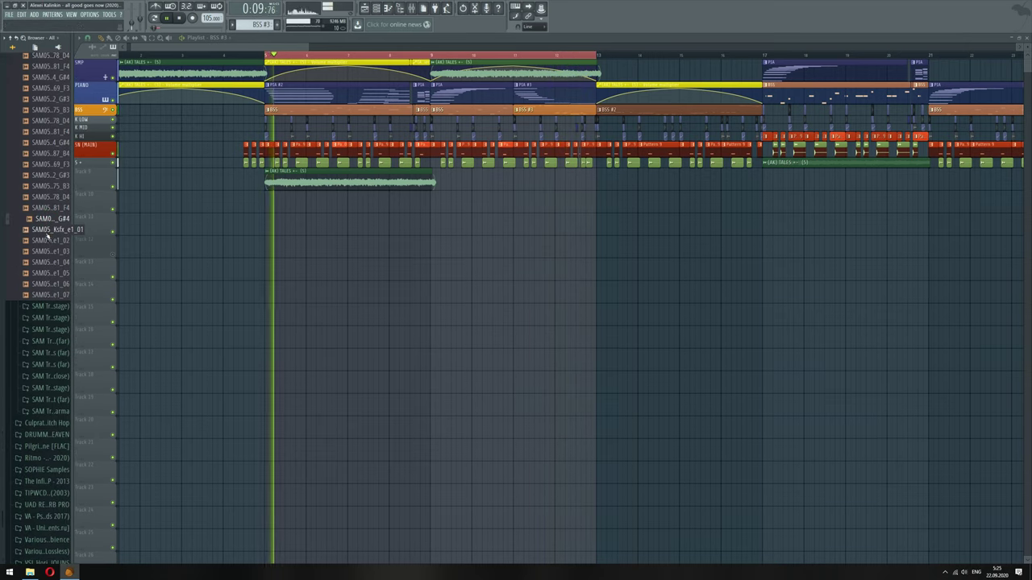
pyautogui.click(45, 186)
pyautogui.click(46, 153)
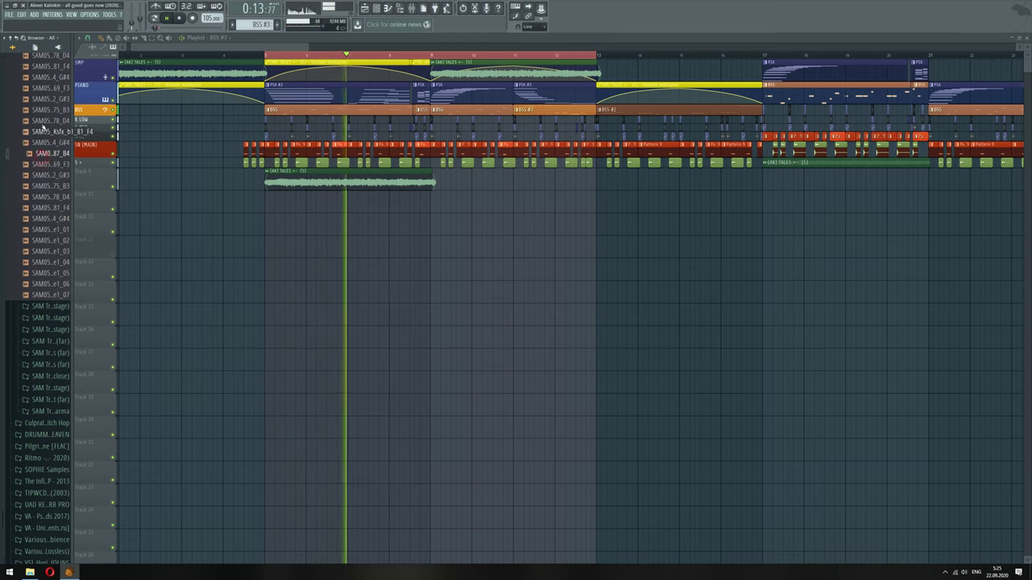
pyautogui.click(46, 110)
pyautogui.click(48, 77)
# Compare the Jclu c3, d2 and d4 samples with the Ksfx effects pitched B3, D4 and F4
pyautogui.scroll(4, 50, 96)
pyautogui.scroll(5, 50, 122)
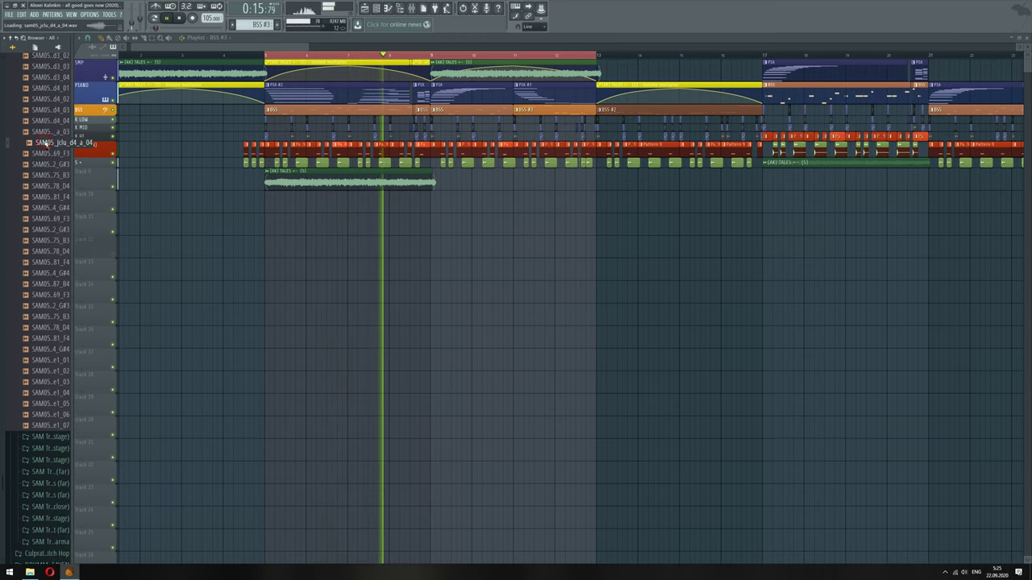
pyautogui.click(42, 207)
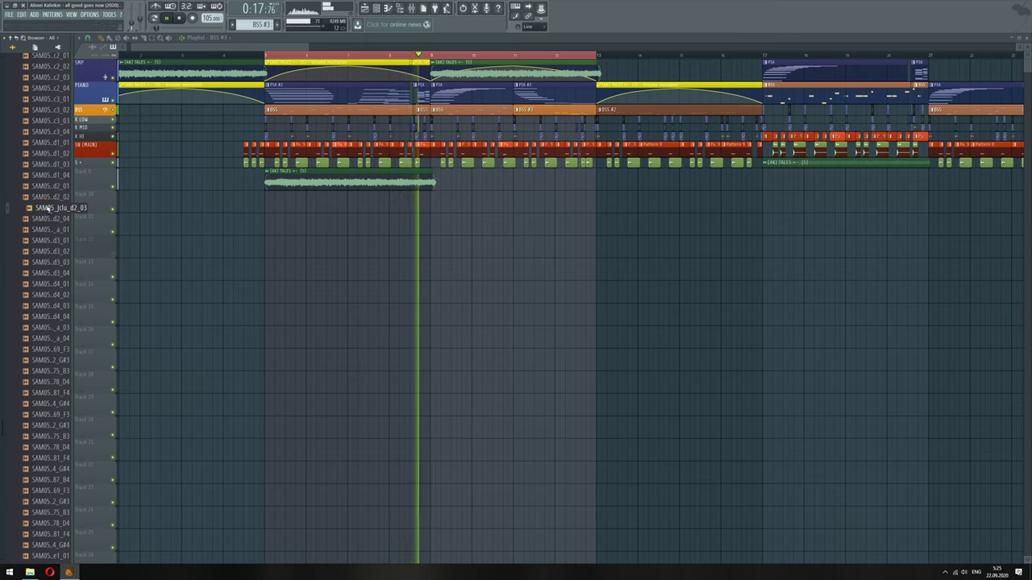
pyautogui.click(48, 199)
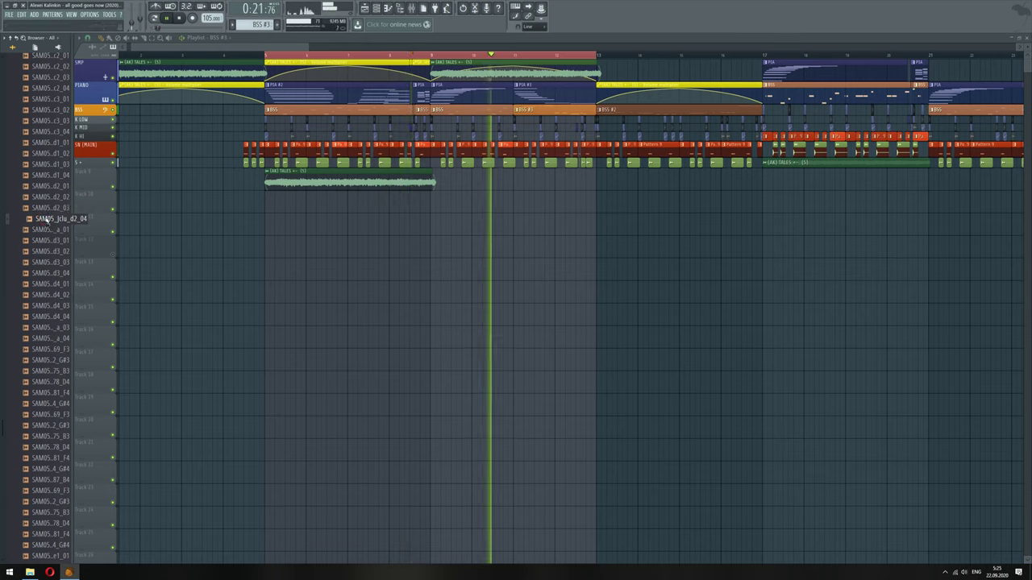
pyautogui.click(44, 239)
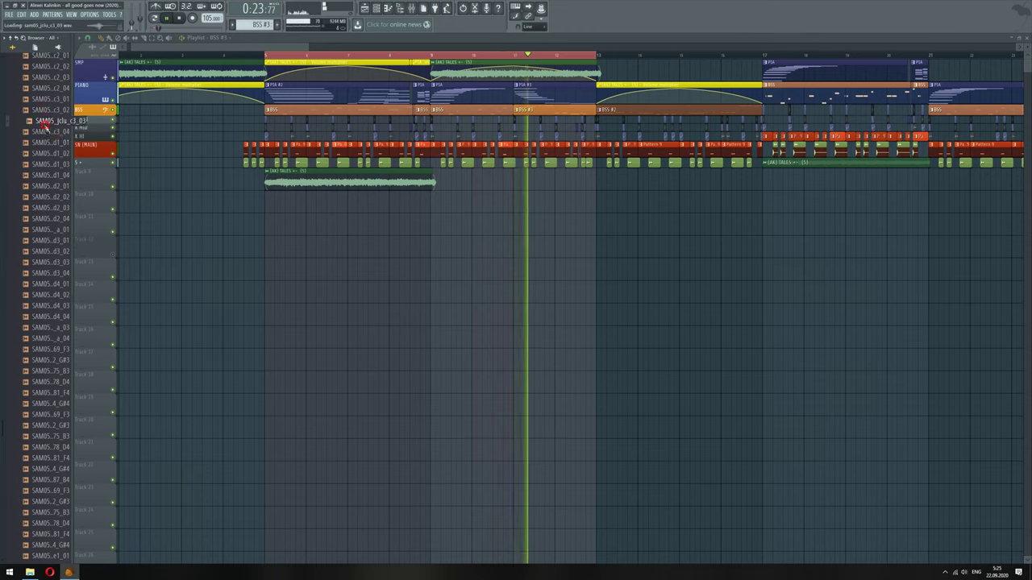
pyautogui.click(48, 176)
pyautogui.click(37, 299)
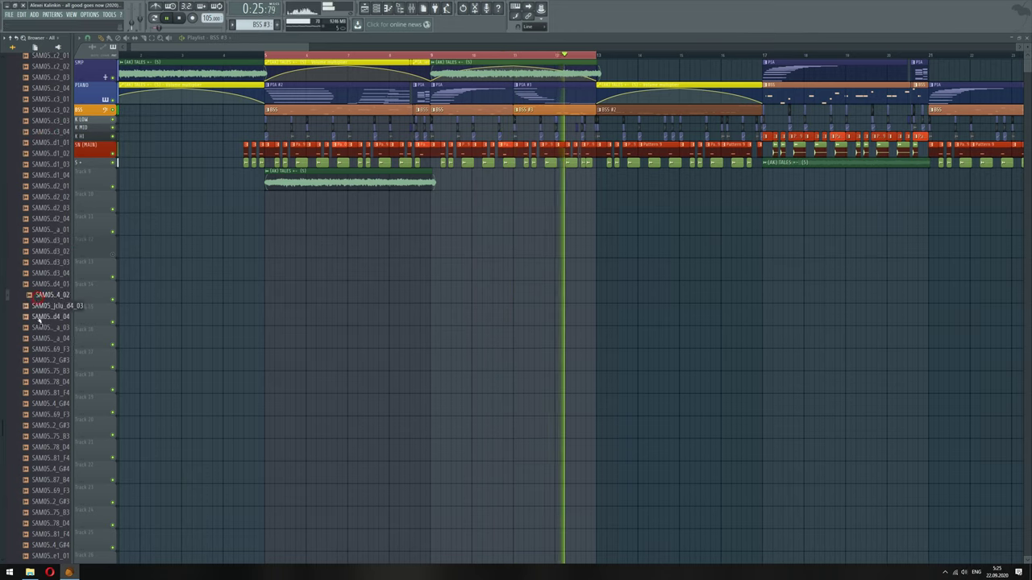
pyautogui.click(37, 328)
pyautogui.click(39, 371)
pyautogui.click(41, 383)
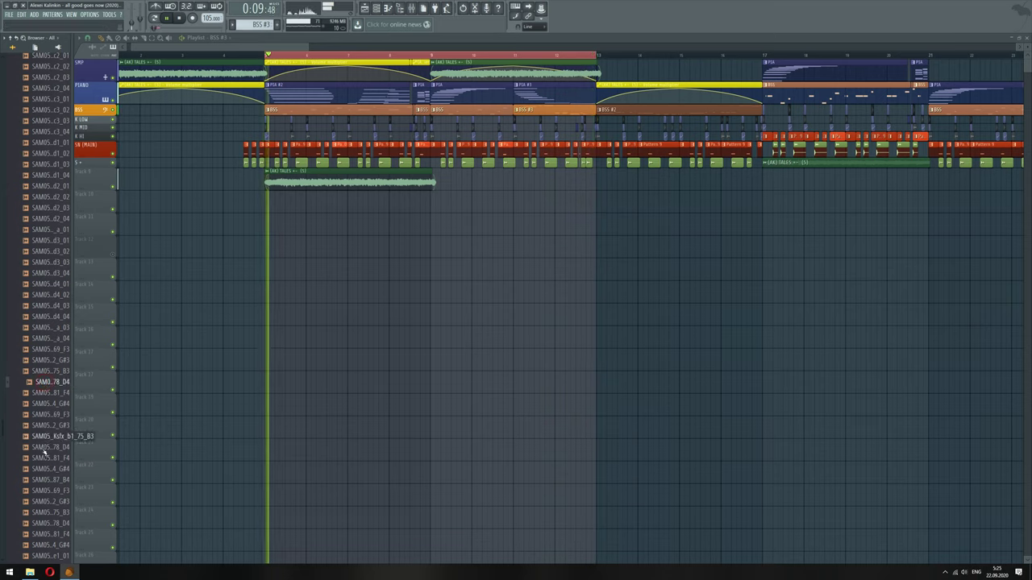
pyautogui.click(42, 458)
pyautogui.scroll(-2, 45, 430)
pyautogui.scroll(10, 46, 433)
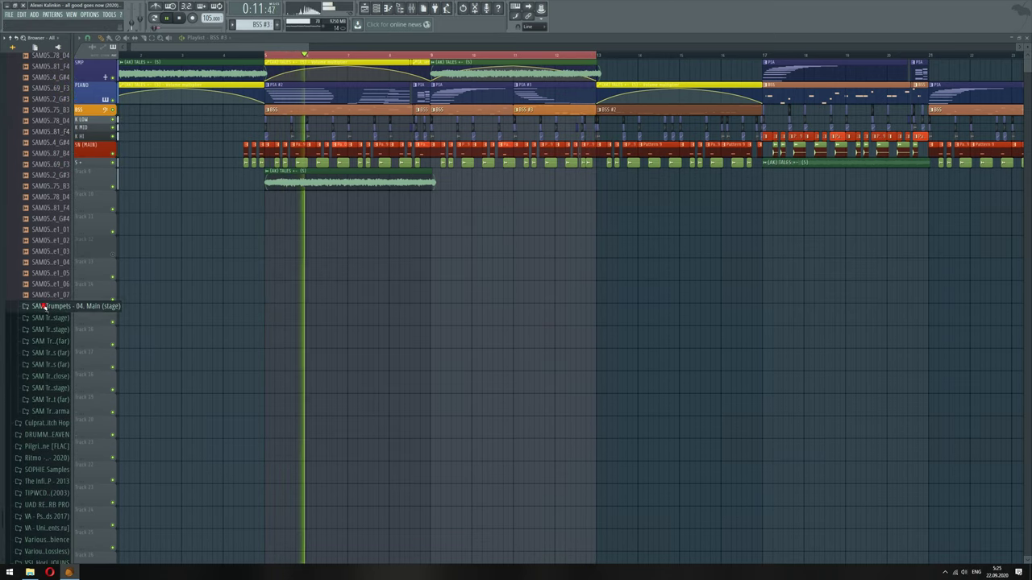
# Open the SAM Trumpets - 04. Main (stage) folder and audition its Asus_a_ff samples
pyautogui.click(46, 306)
pyautogui.click(47, 349)
pyautogui.scroll(-10, 46, 438)
pyautogui.click(51, 321)
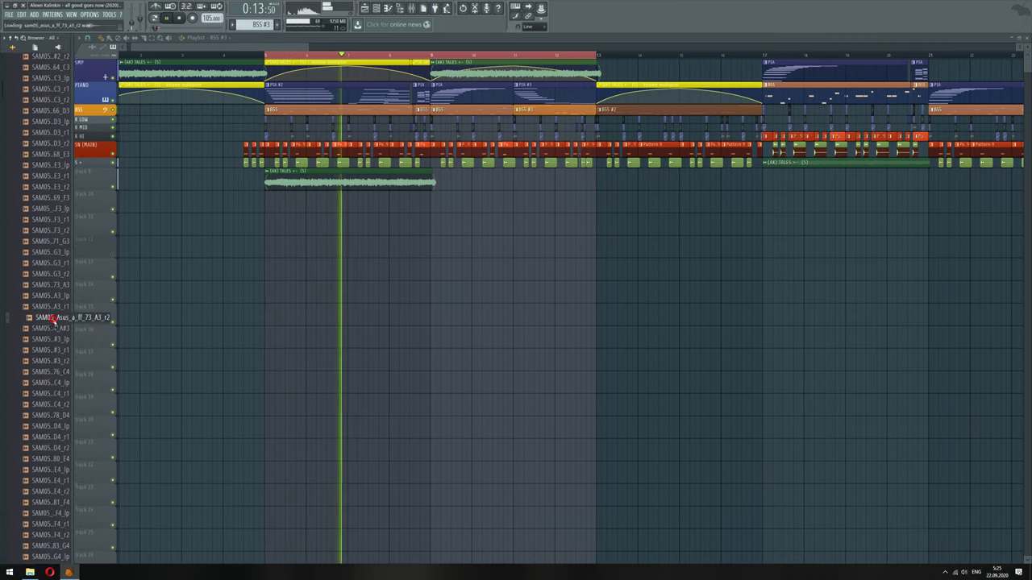
pyautogui.click(50, 359)
pyautogui.scroll(-3, 48, 402)
pyautogui.scroll(4, 46, 355)
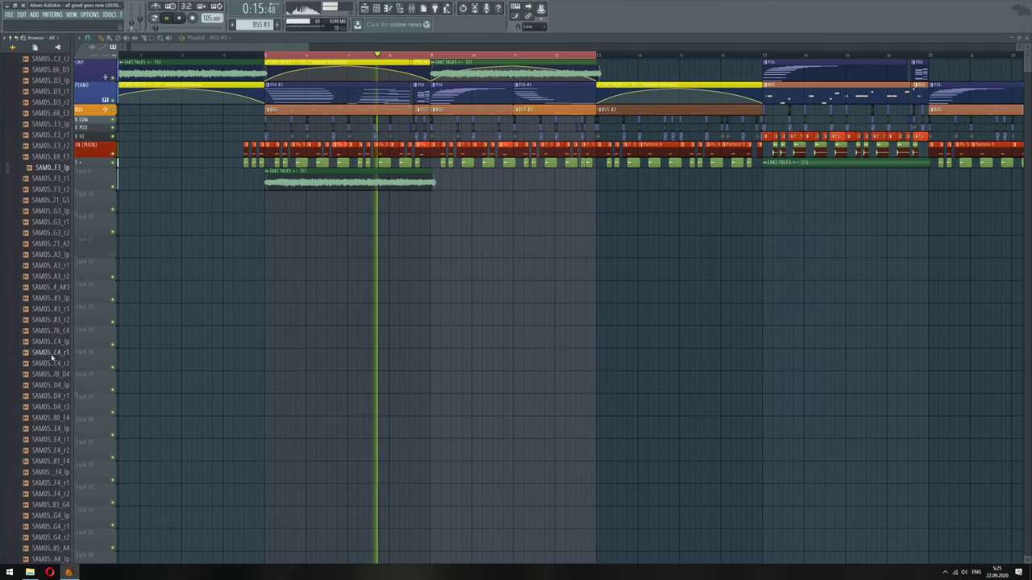
# Audition the softer Asus_a_mf and Asus_a_p samples in the Main (stage) trumpet folder
pyautogui.click(47, 339)
pyautogui.scroll(10, 47, 347)
pyautogui.click(46, 328)
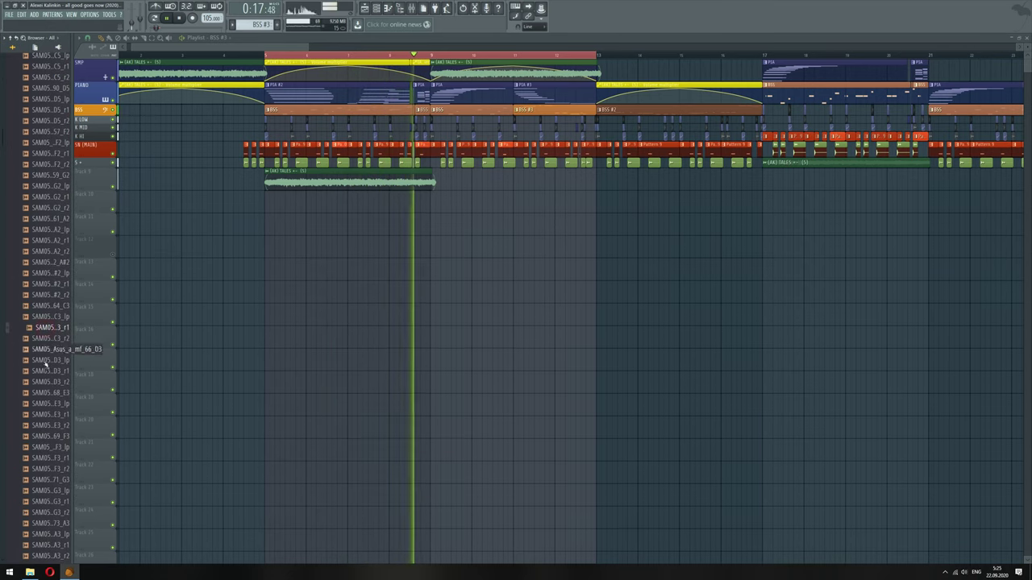
pyautogui.scroll(-7, 45, 351)
pyautogui.scroll(6, 45, 355)
pyautogui.scroll(-3, 46, 372)
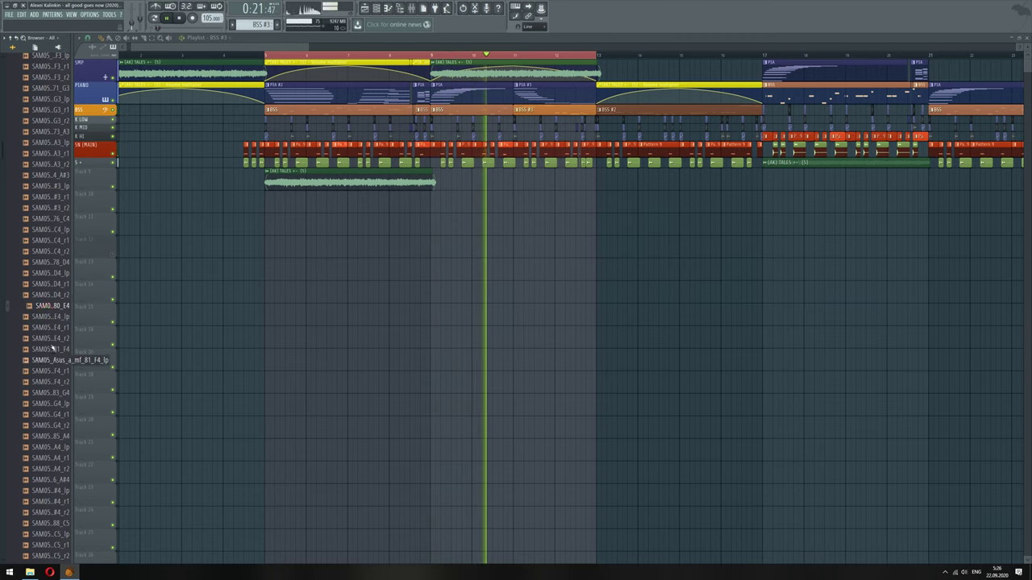
pyautogui.click(53, 286)
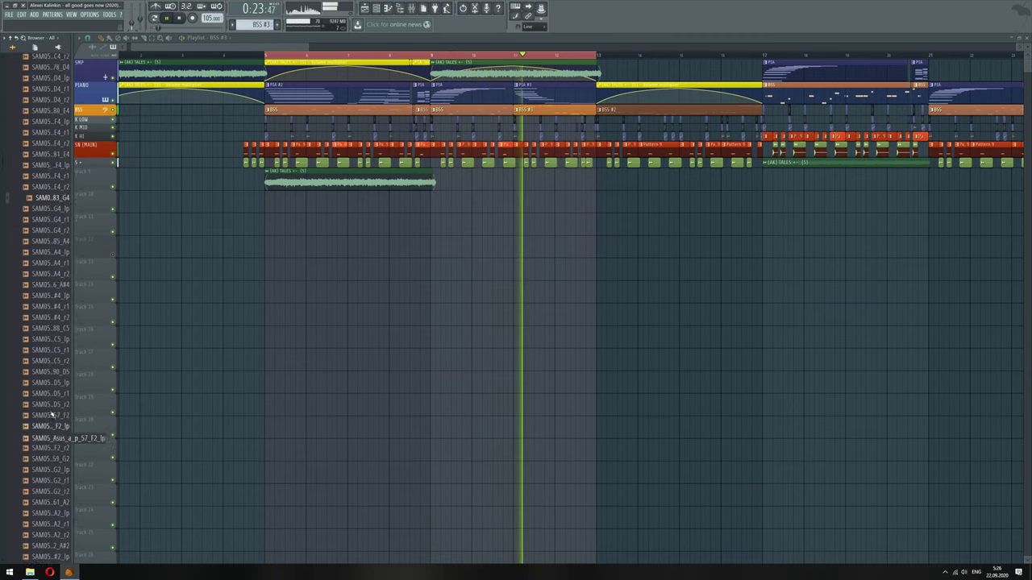
pyautogui.scroll(4, 50, 359)
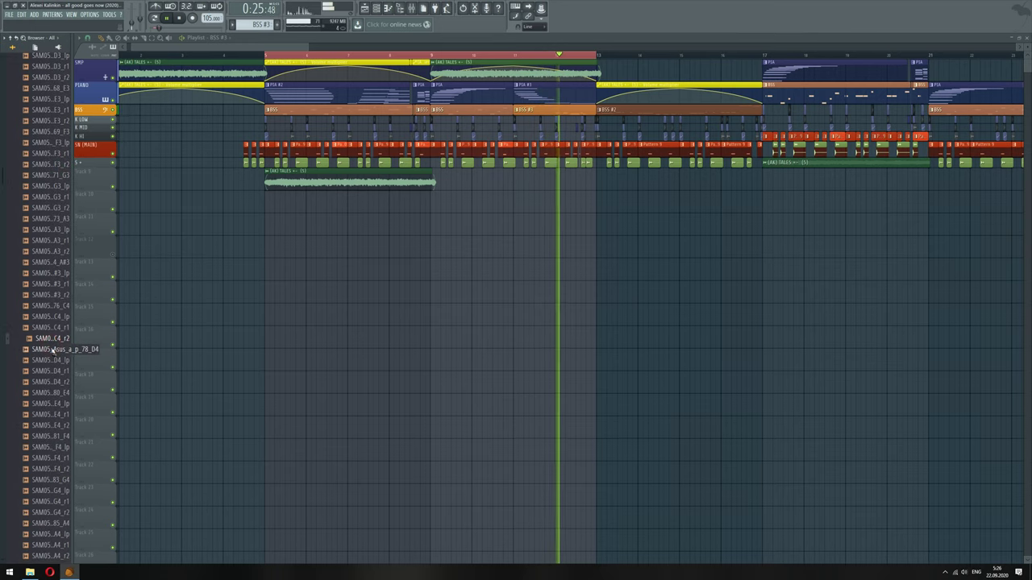
pyautogui.scroll(8, 53, 349)
pyautogui.scroll(2, 47, 327)
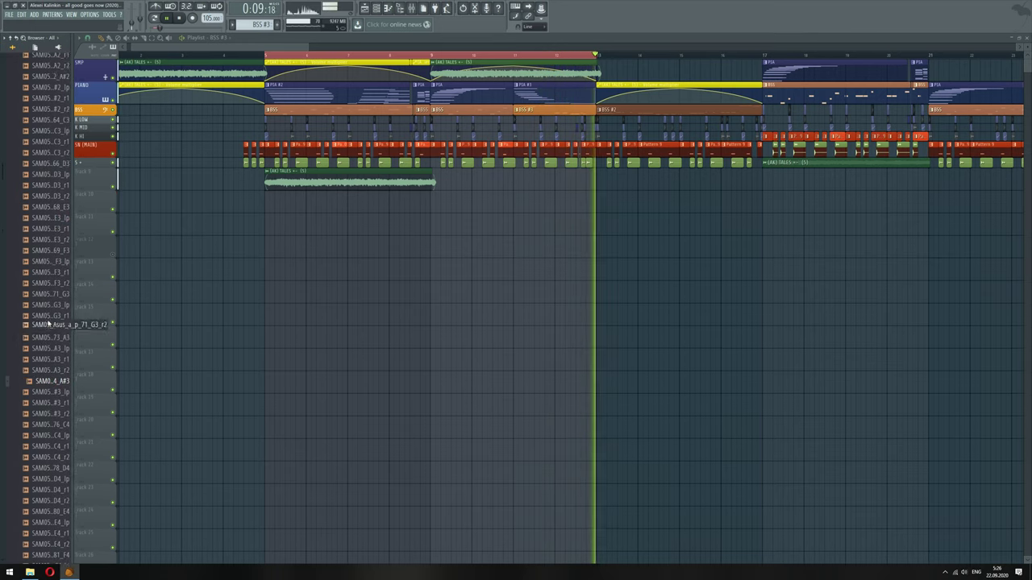
pyautogui.click(50, 344)
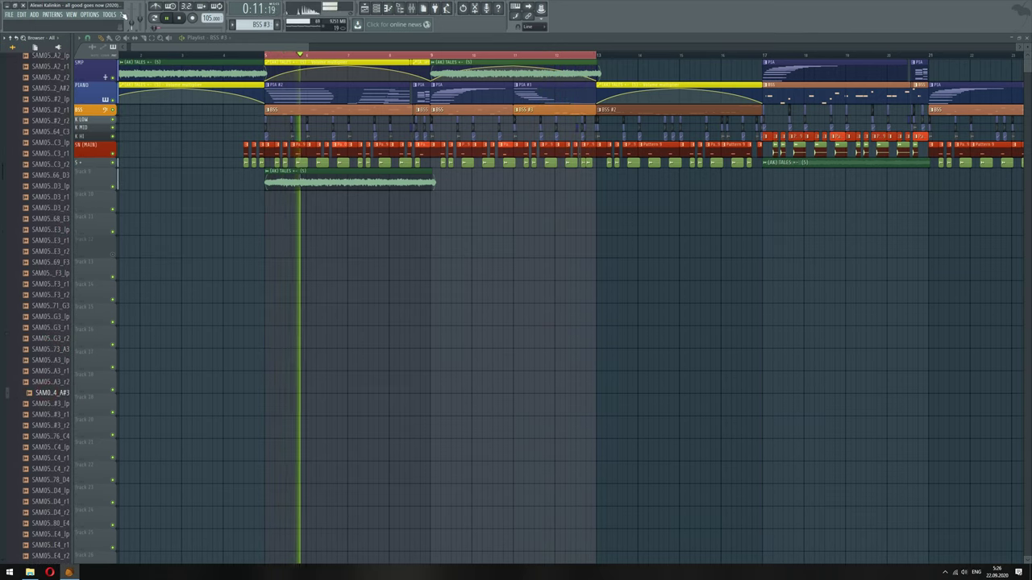
# Audition the Asus_b and Besp samples in the Main (stage) trumpet folder
pyautogui.scroll(-4, 44, 379)
pyautogui.click(43, 354)
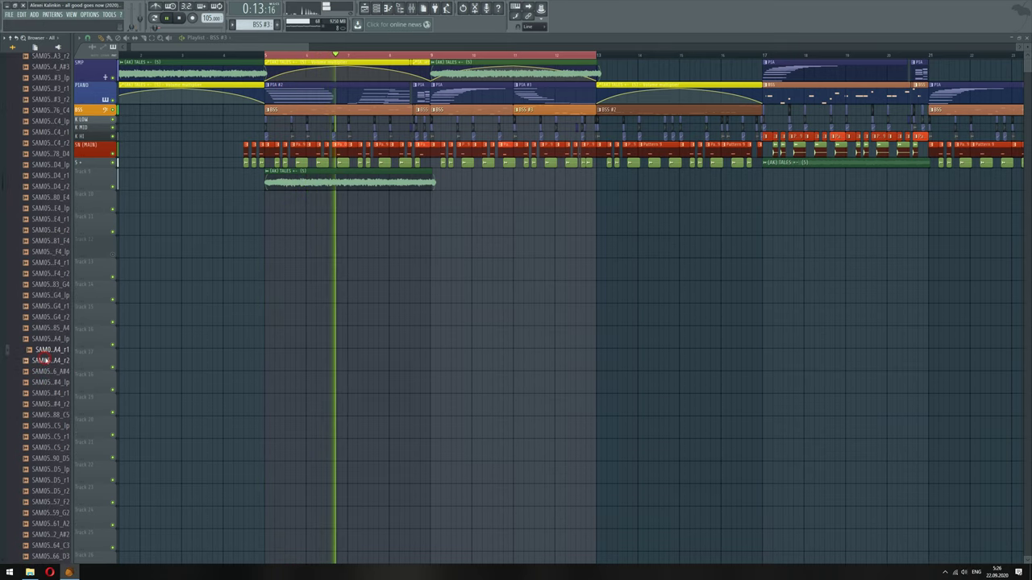
pyautogui.scroll(-6, 45, 339)
pyautogui.click(45, 304)
pyautogui.scroll(-4, 45, 322)
pyautogui.click(45, 342)
pyautogui.scroll(-4, 46, 338)
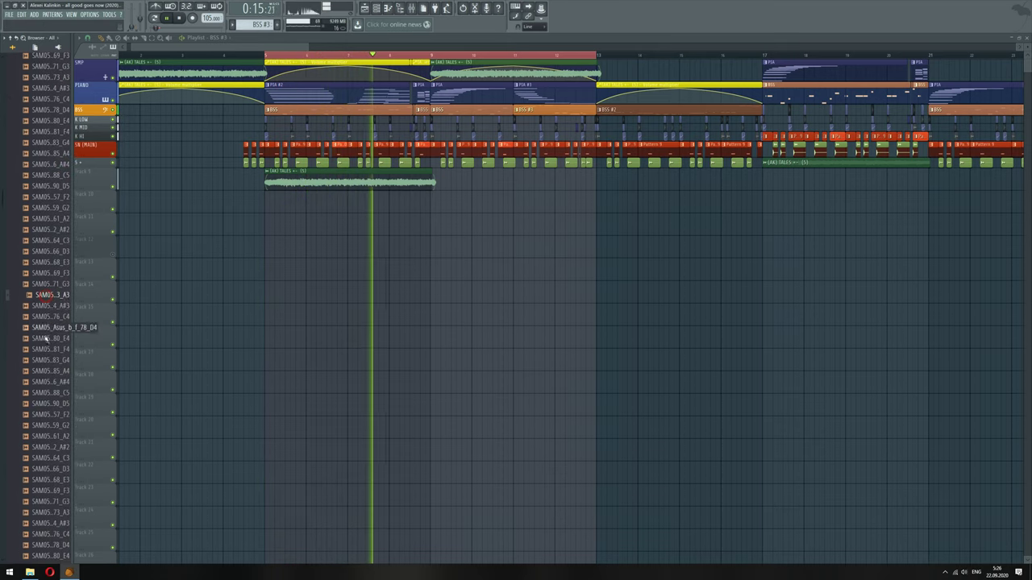
pyautogui.scroll(3, 35, 332)
pyautogui.scroll(5, 45, 327)
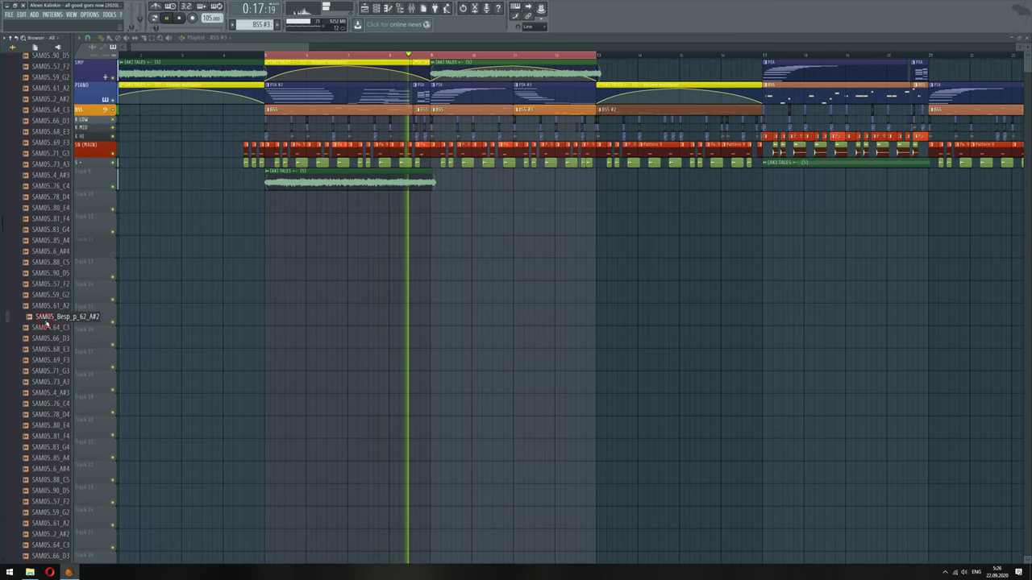
# Audition the Cmar_a_ff and Cmar_a_mf samples in the Main (stage) trumpet folder
pyautogui.scroll(-1, 46, 313)
pyautogui.click(46, 317)
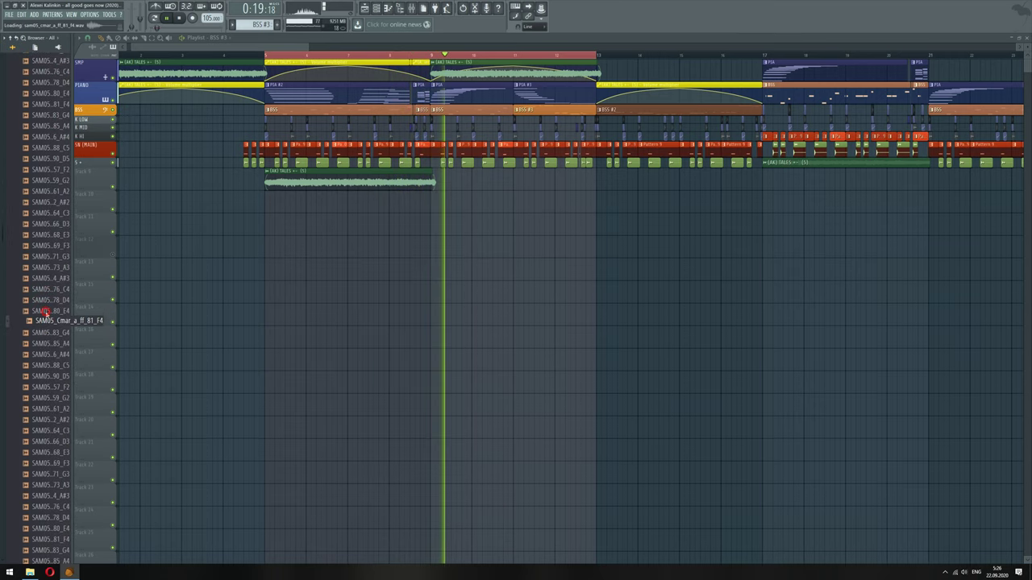
pyautogui.scroll(1, 46, 317)
pyautogui.scroll(-8, 45, 319)
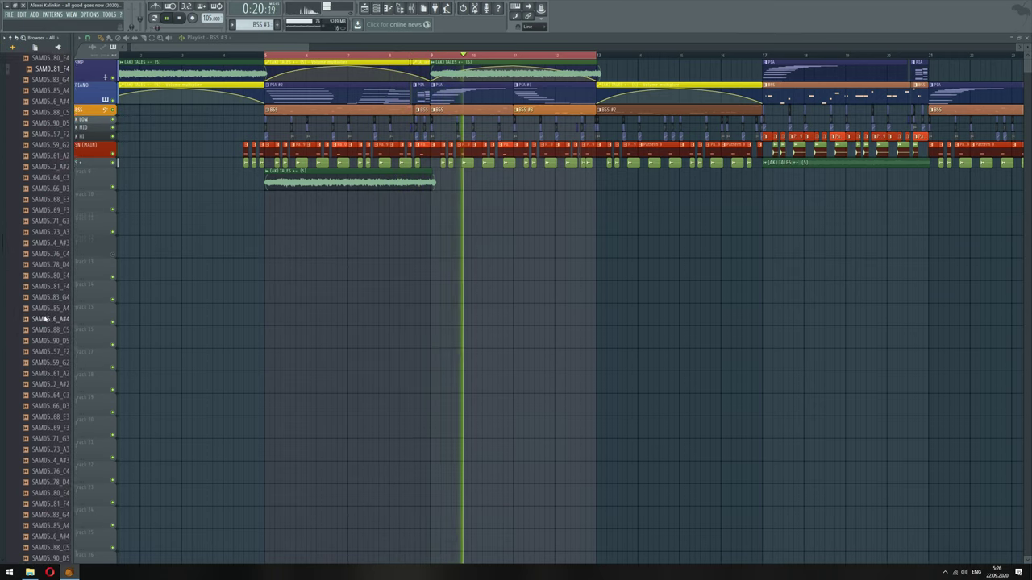
pyautogui.click(46, 383)
pyautogui.click(43, 405)
pyautogui.click(45, 253)
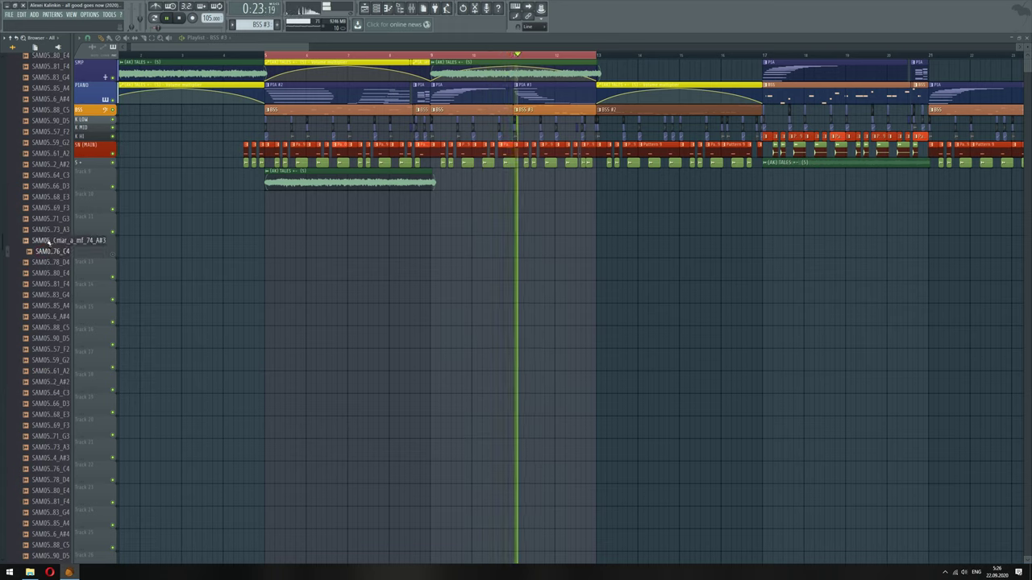
pyautogui.click(47, 207)
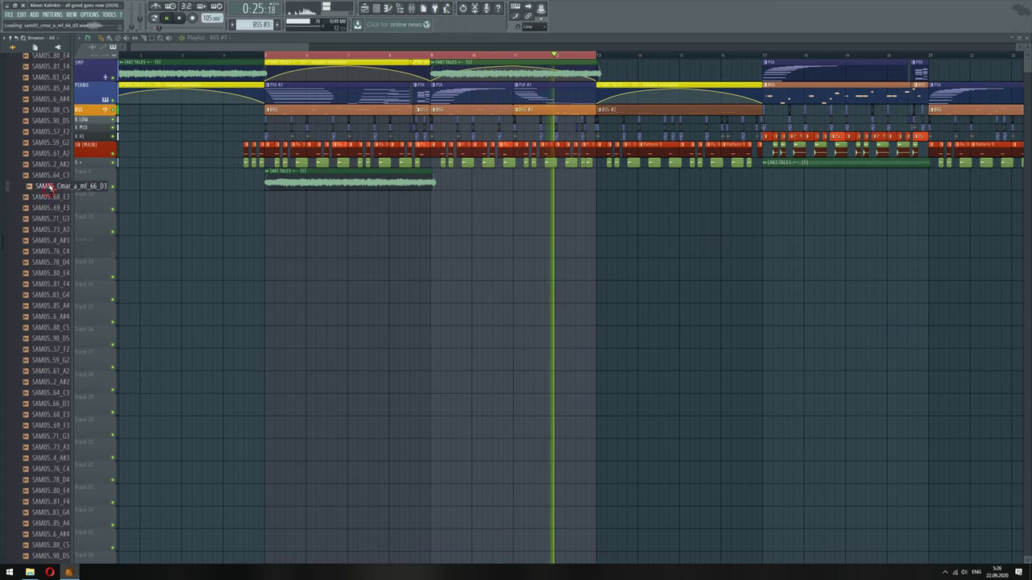
# Place the Cmar_a_ff_85_A4 trumpet sample at bar 9 on Track 11 and set its root note to C6
pyautogui.click(46, 109)
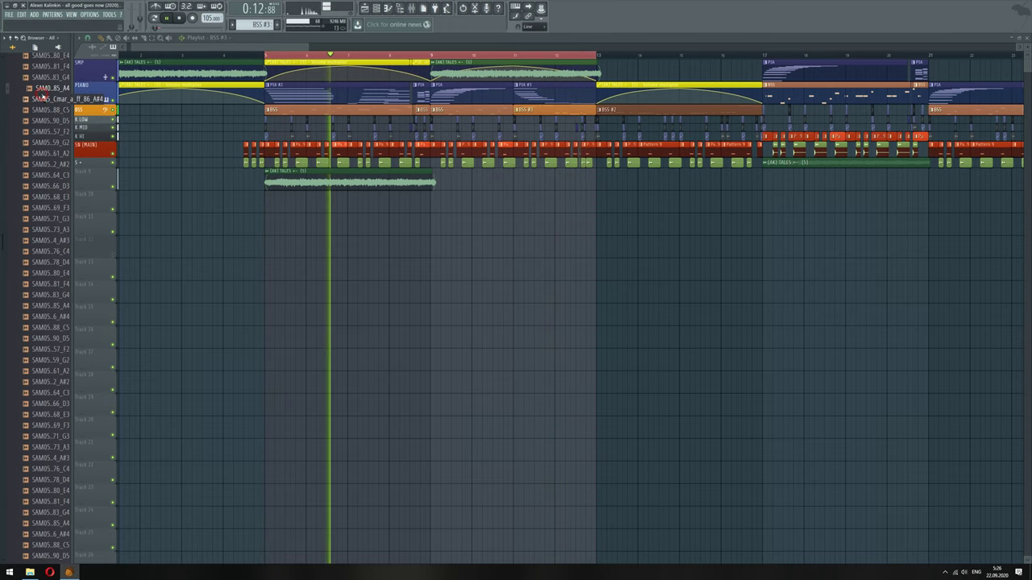
pyautogui.moveTo(38, 87); pyautogui.dragTo(444, 220)
pyautogui.doubleClick(437, 227)
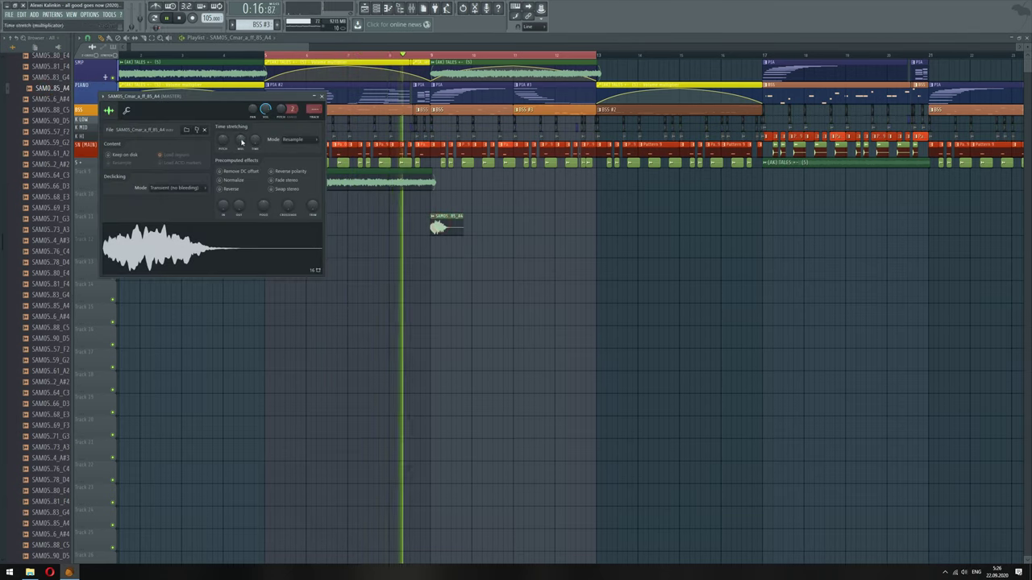
pyautogui.click(126, 111)
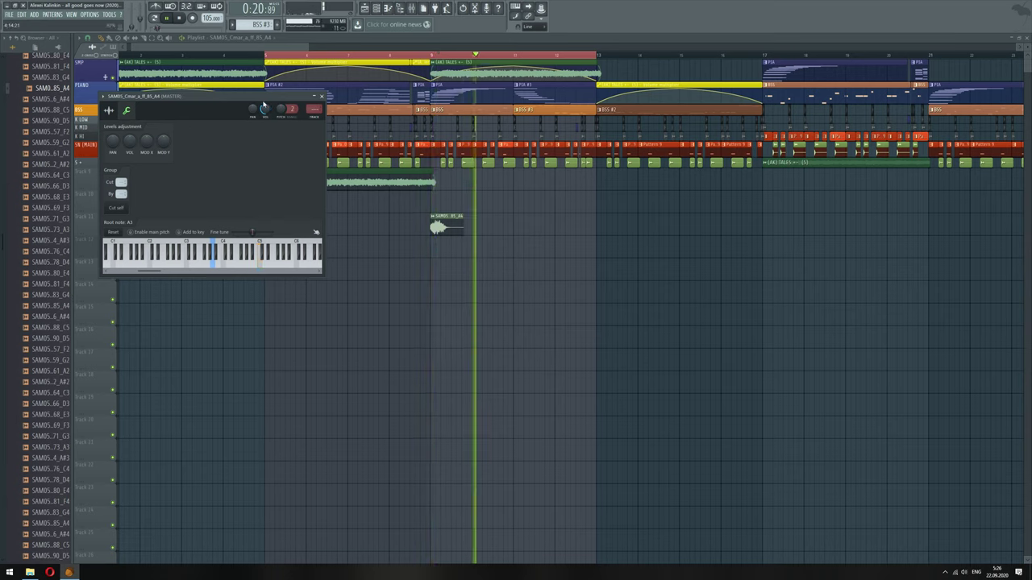
pyautogui.rightClick(297, 250)
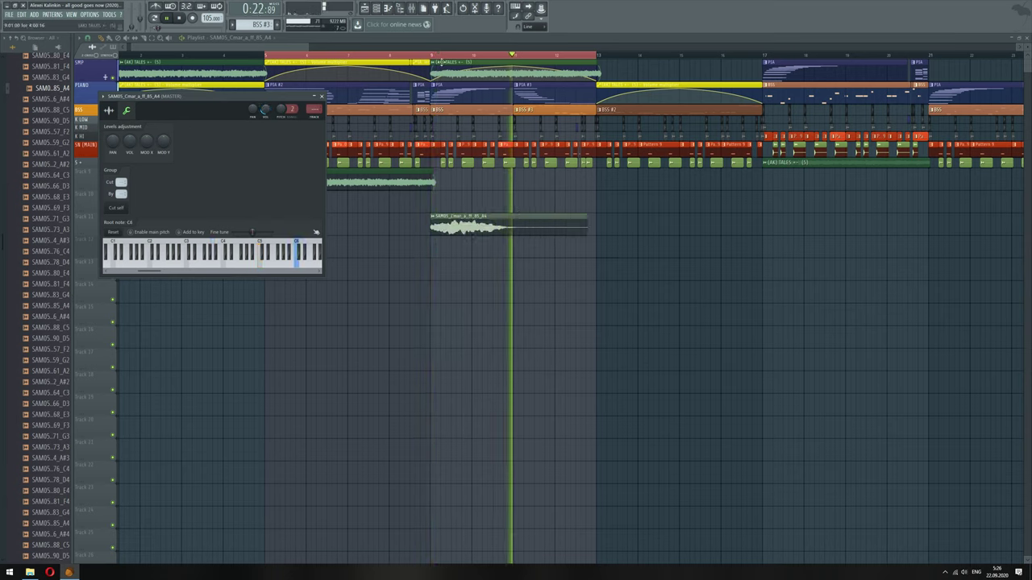
# Move the A4 trumpet clip to bar 11 on Track 9, lower its root note slightly, and listen from bar 11
pyautogui.click(433, 54)
pyautogui.moveTo(480, 219); pyautogui.dragTo(561, 177)
pyautogui.doubleClick(547, 184)
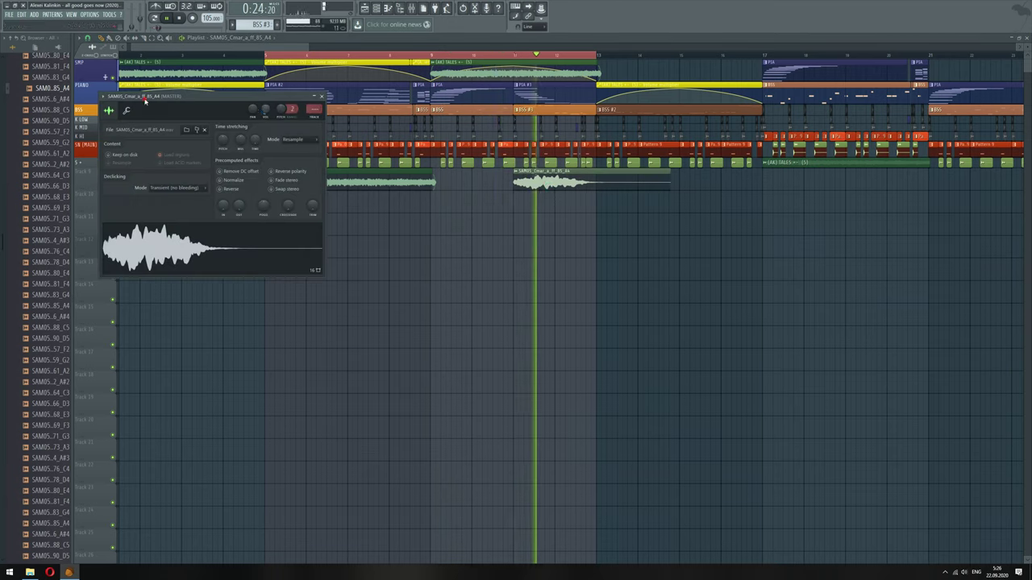
pyautogui.click(127, 110)
pyautogui.click(292, 256)
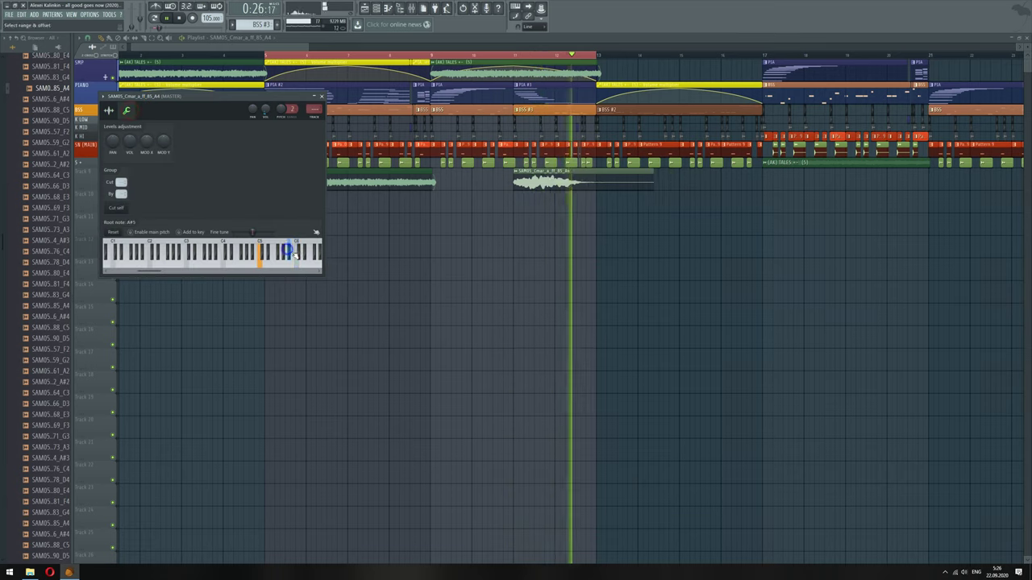
pyautogui.press('Escape')
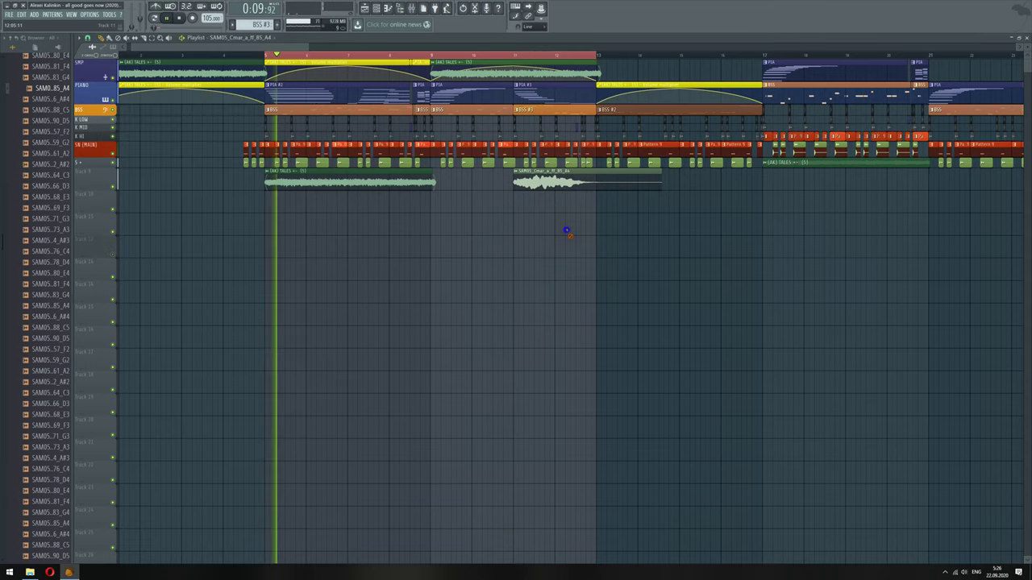
pyautogui.click(516, 58)
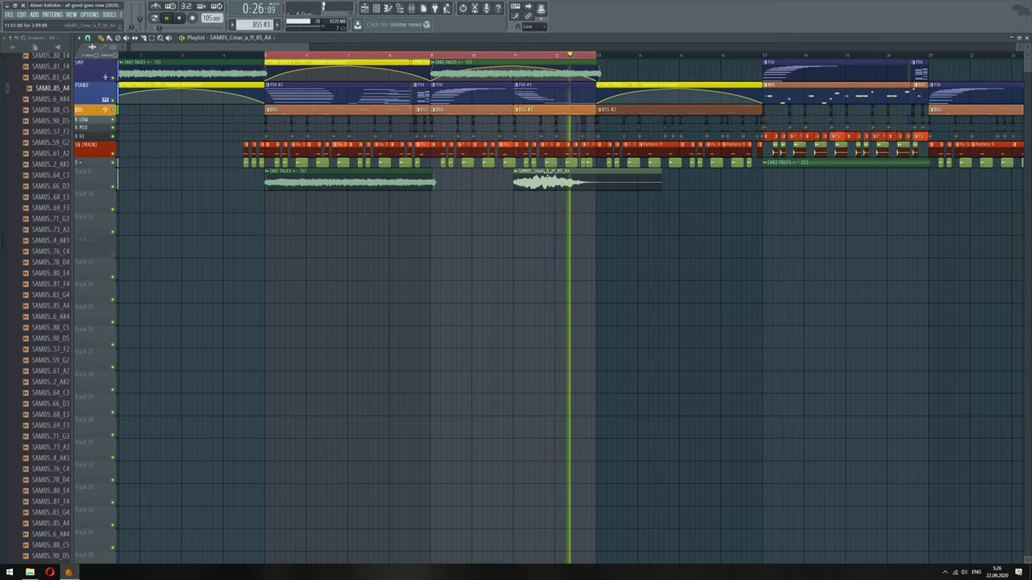
# Shift the A4 trumpet clip earlier, reverse its sample, and set its declicking mode to Crossfade (bleeding)
pyautogui.moveTo(548, 177)
pyautogui.mouseDown()
pyautogui.moveTo(587, 179)
pyautogui.moveTo(532, 182)
pyautogui.mouseUp()
pyautogui.doubleClick(587, 178)
pyautogui.click(229, 190)
pyautogui.click(166, 188)
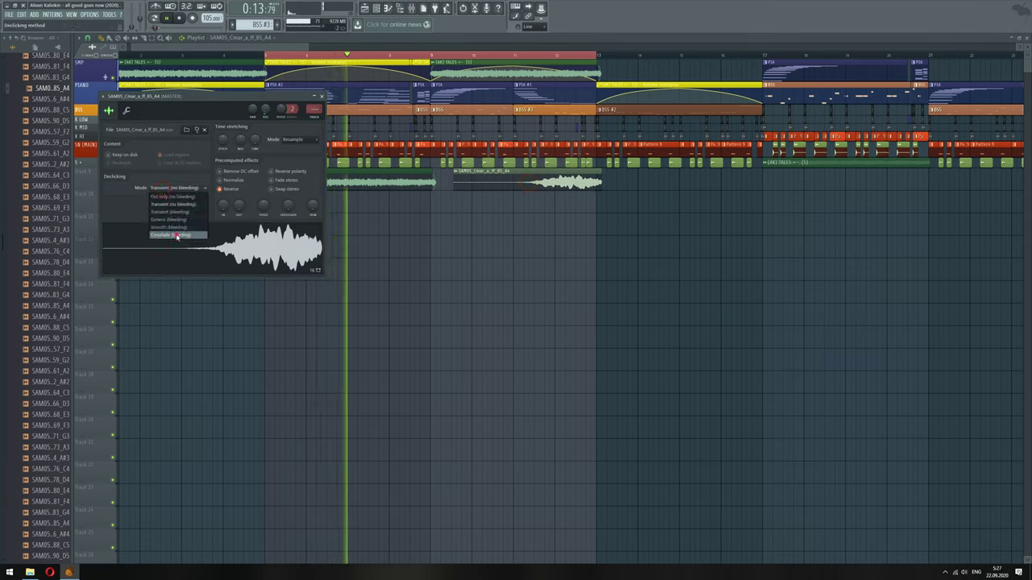
pyautogui.click(177, 236)
# Trim the reversed trumpet clip to end at bar 13 and give it a rising volume automation curve placed on Track 10
pyautogui.moveTo(600, 183); pyautogui.dragTo(596, 199)
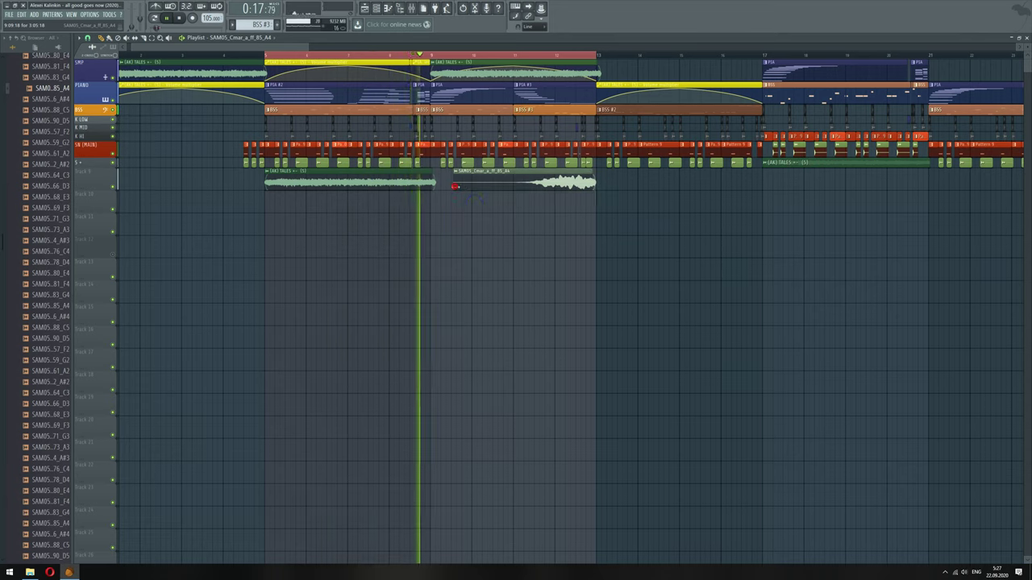
pyautogui.moveTo(459, 186); pyautogui.dragTo(486, 186)
pyautogui.rightClick(485, 173)
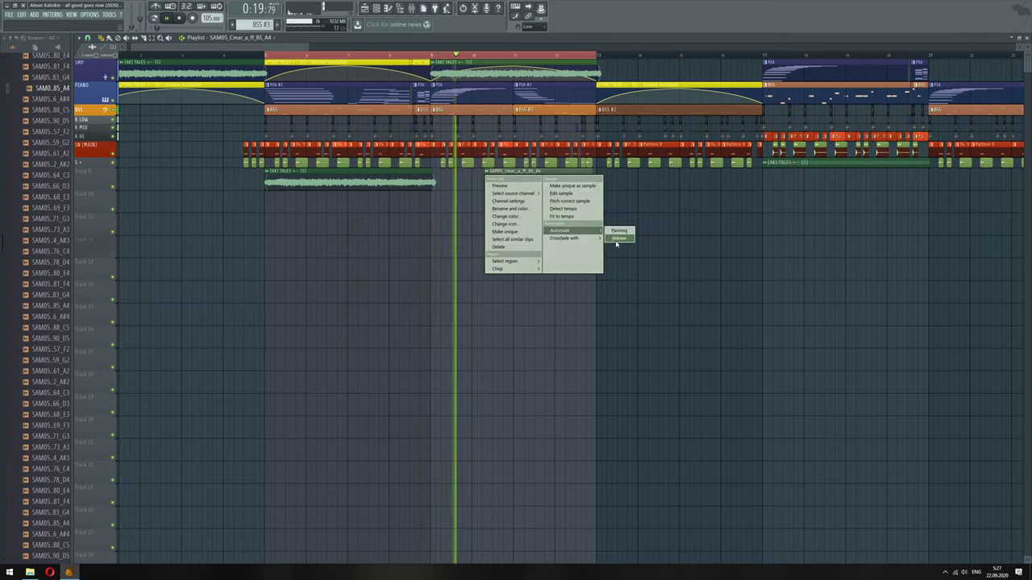
pyautogui.click(613, 233)
pyautogui.moveTo(486, 181); pyautogui.dragTo(548, 194)
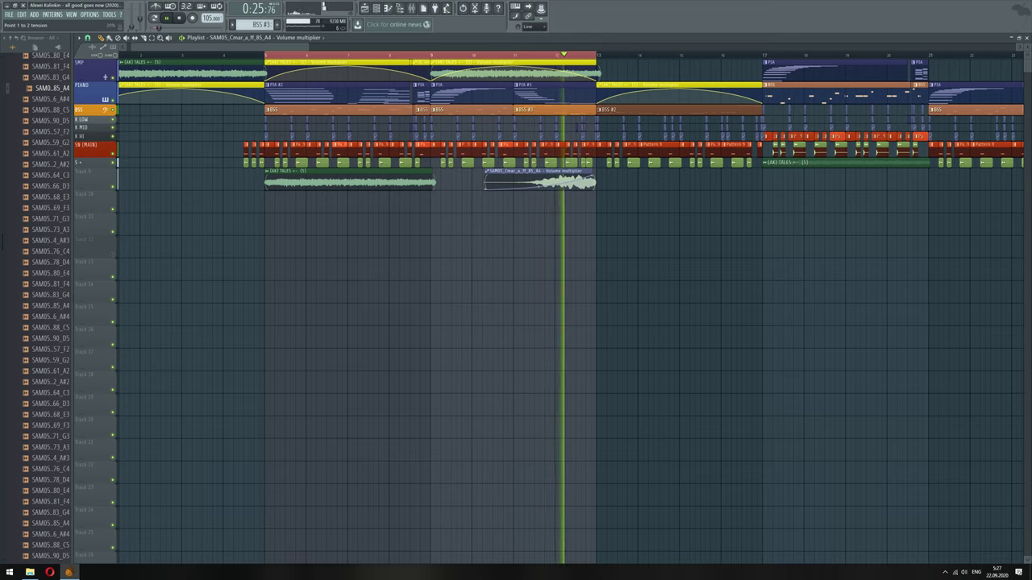
pyautogui.moveTo(549, 171); pyautogui.dragTo(557, 194)
# Loop bars 11 to 13 and route the reversed A4 trumpet sample to the PIANO mixer track 2
pyautogui.click(516, 56)
pyautogui.moveTo(516, 58); pyautogui.dragTo(595, 76)
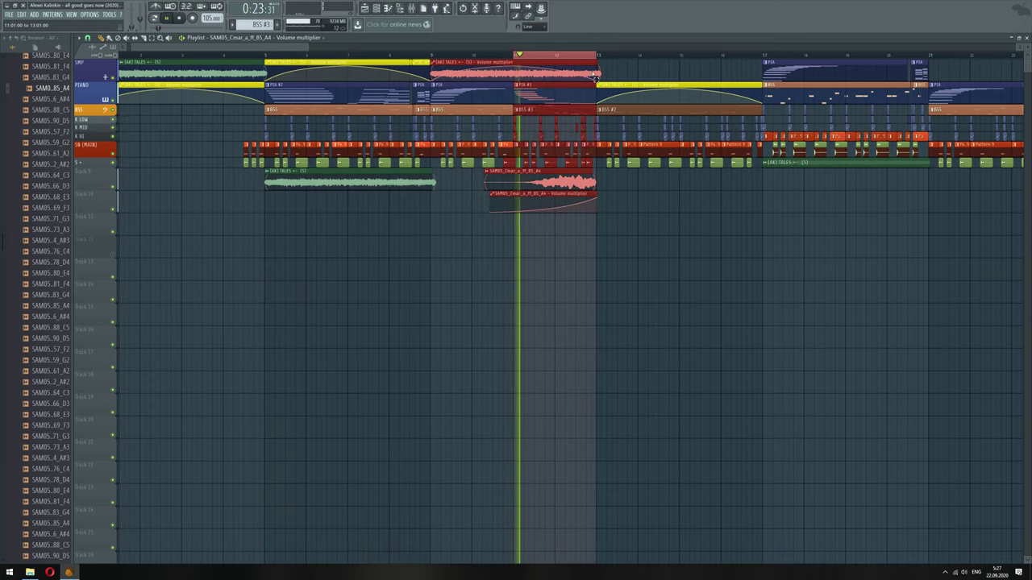
pyautogui.doubleClick(560, 185)
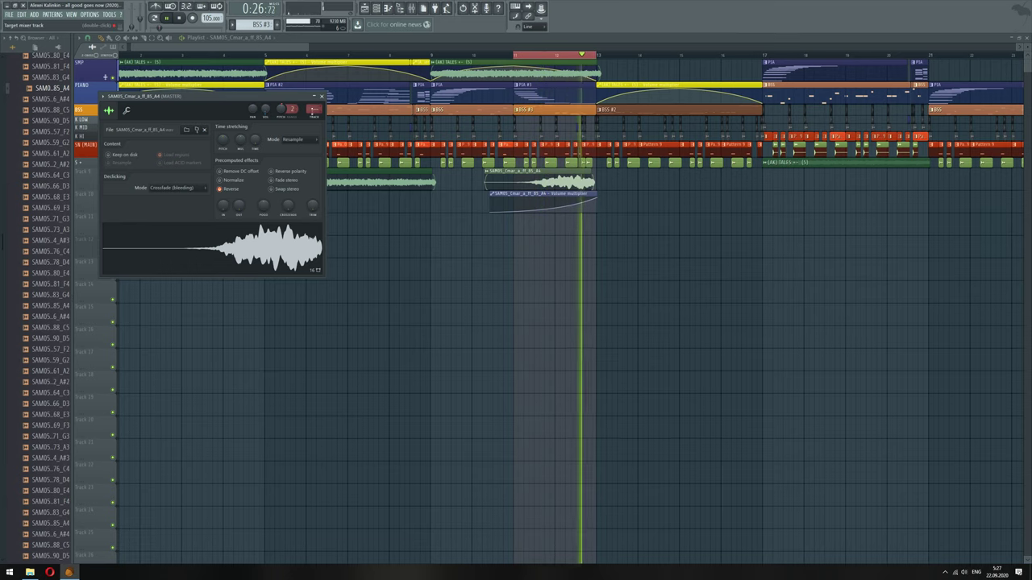
pyautogui.press('F9')
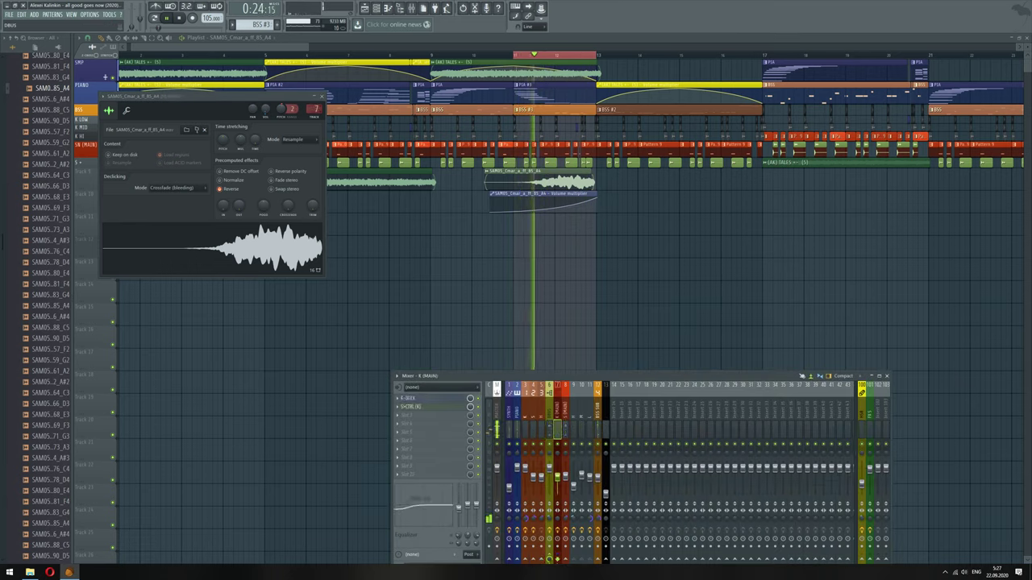
pyautogui.moveTo(314, 109); pyautogui.dragTo(315, 115)
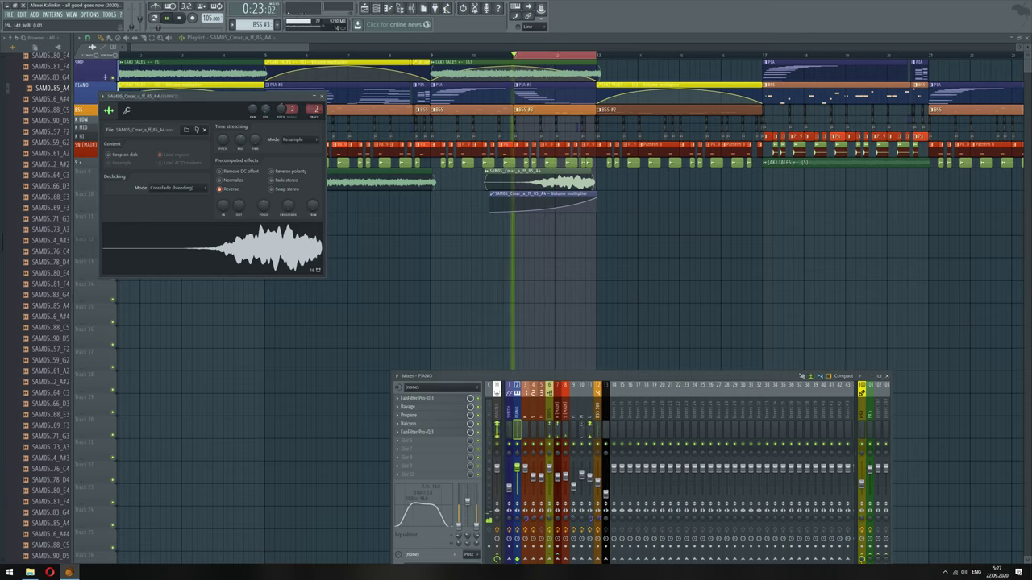
pyautogui.rightClick(265, 108)
pyautogui.moveTo(132, 27); pyautogui.dragTo(132, 22)
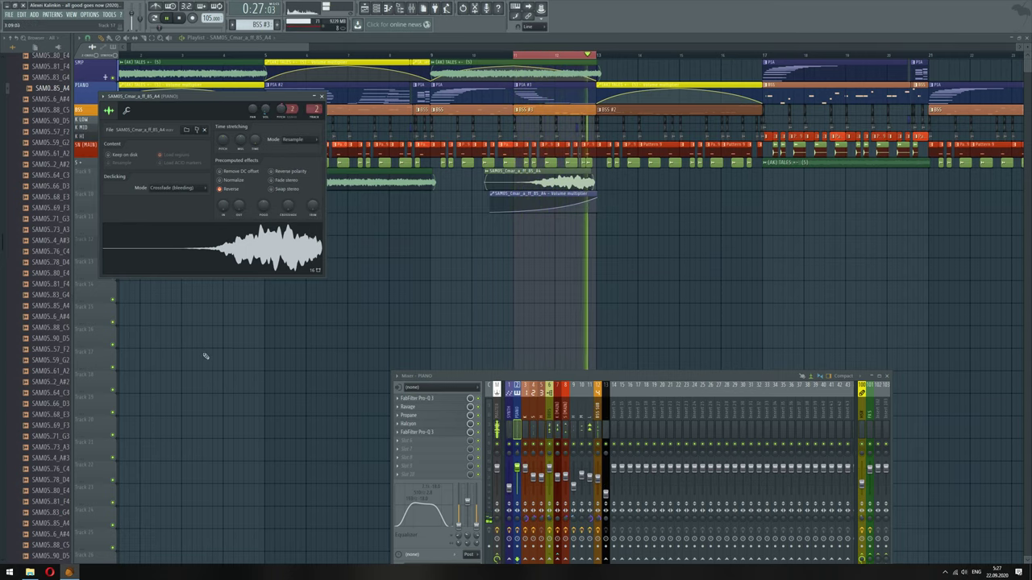
# Place the Cmar_a_ff_81_F4 trumpet sample at bar 5 on Track 11 and route it to the PIANO mixer track 2
pyautogui.press('F12')
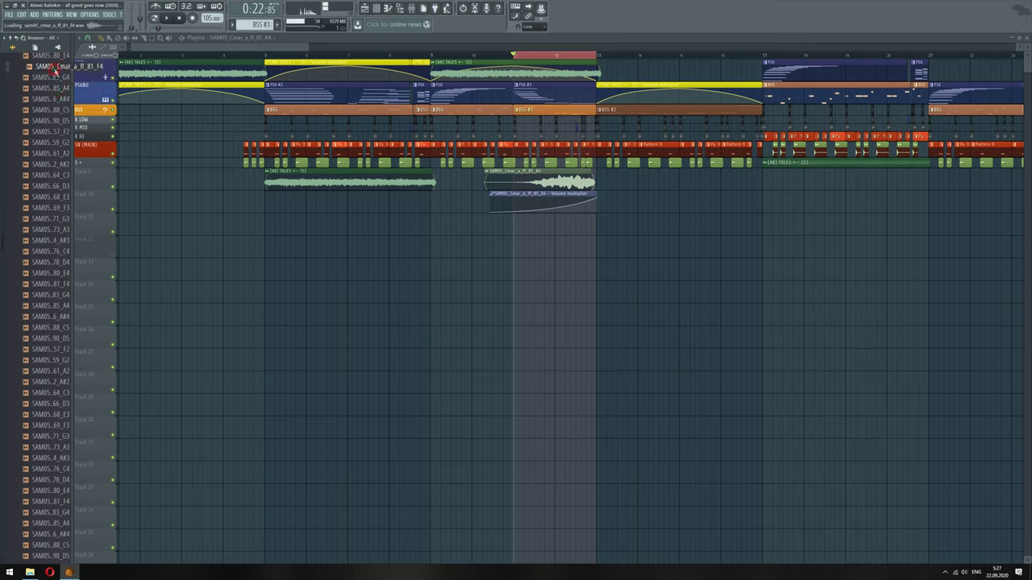
pyautogui.doubleClick(276, 227)
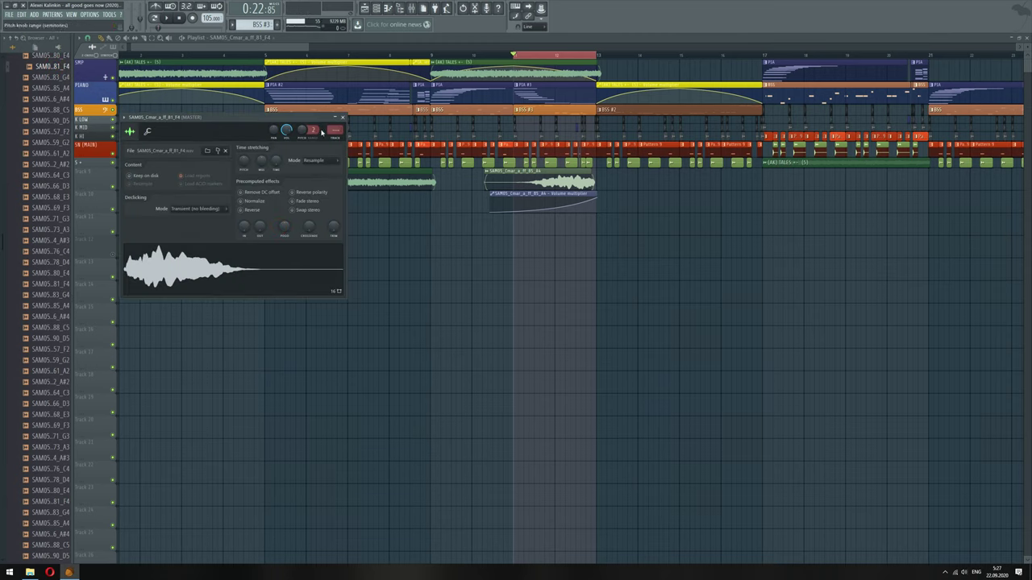
pyautogui.moveTo(334, 130); pyautogui.dragTo(334, 122)
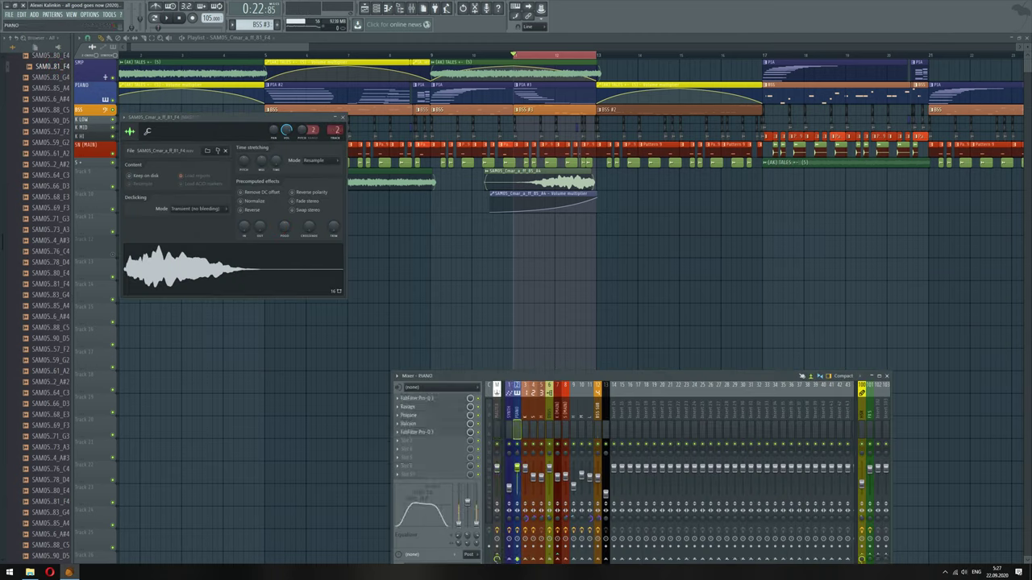
# Copy the channel volume of the A4 trumpet sample to the F4 trumpet sample
pyautogui.doubleClick(532, 176)
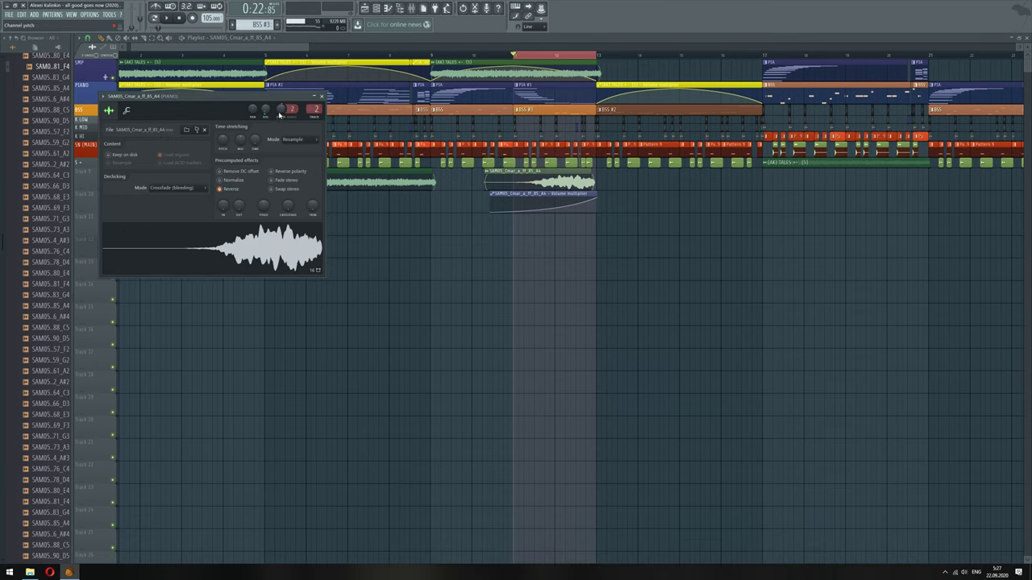
pyautogui.rightClick(267, 109)
pyautogui.click(299, 197)
pyautogui.rightClick(353, 232)
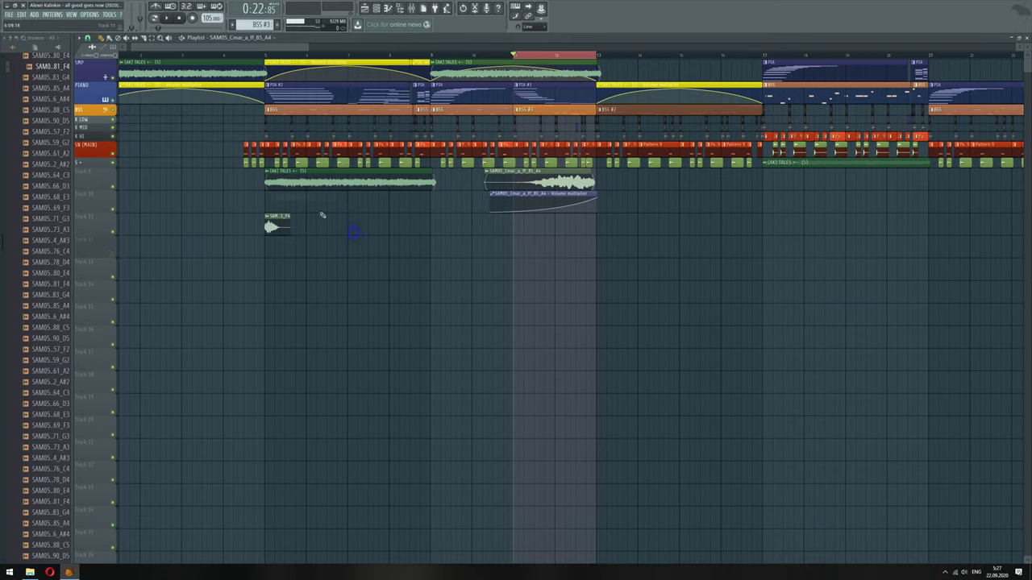
pyautogui.doubleClick(271, 225)
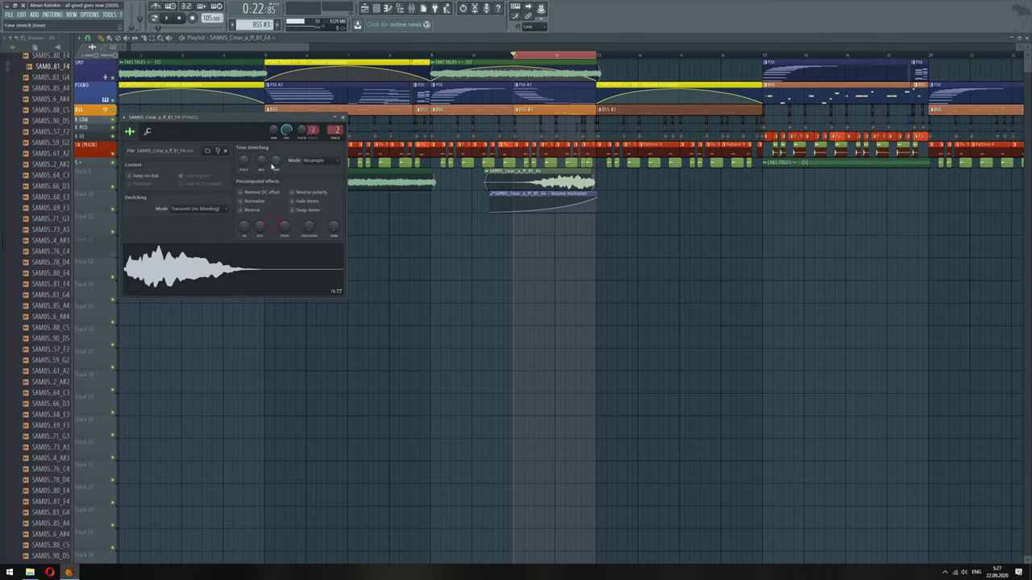
pyautogui.rightClick(287, 130)
pyautogui.click(321, 223)
pyautogui.rightClick(399, 286)
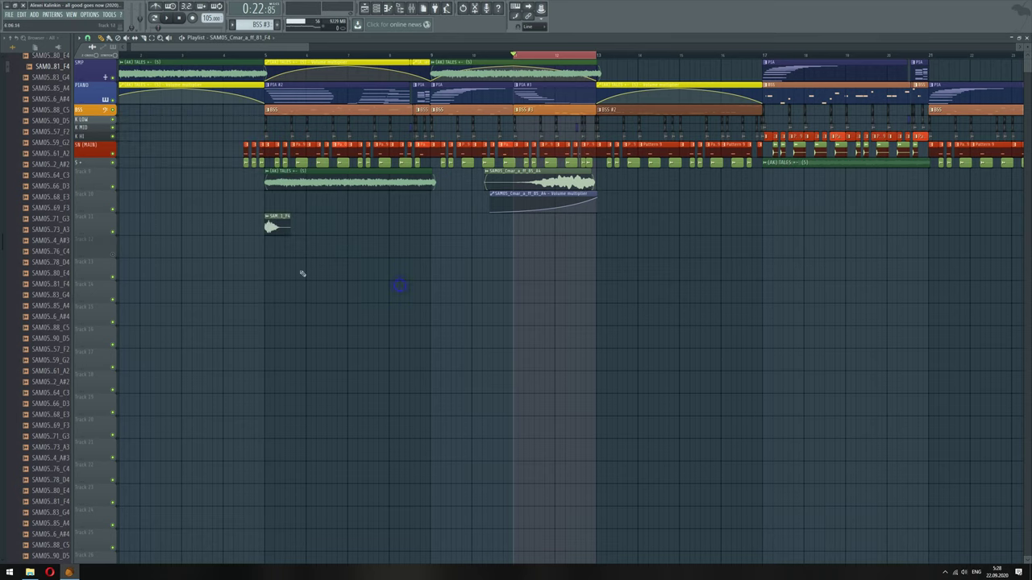
# Loop bars 5 to 13 and copy the channel pitch of the A4 trumpet sample to the F4 trumpet sample
pyautogui.moveTo(273, 58); pyautogui.dragTo(597, 58)
pyautogui.press('space')
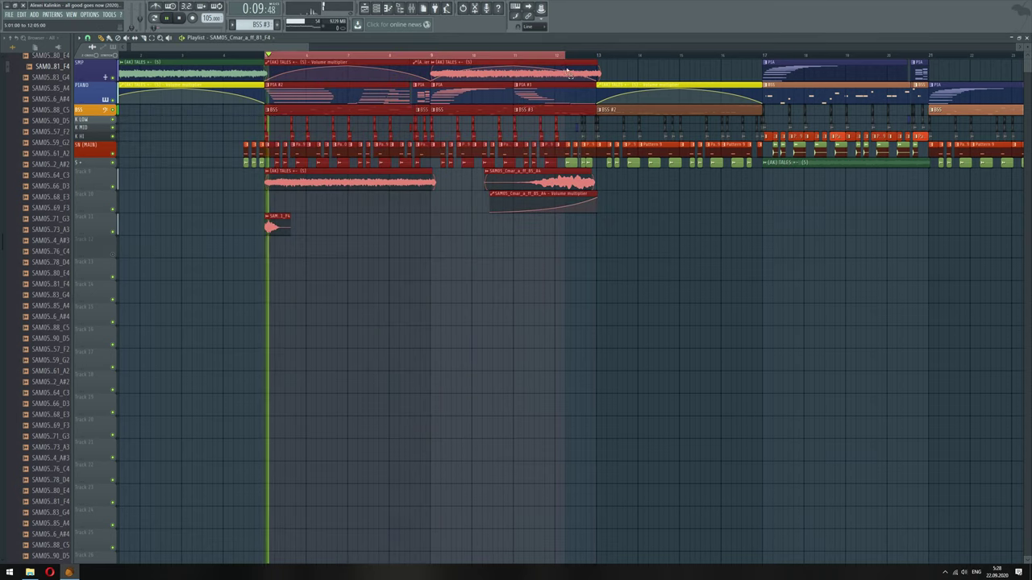
pyautogui.doubleClick(272, 226)
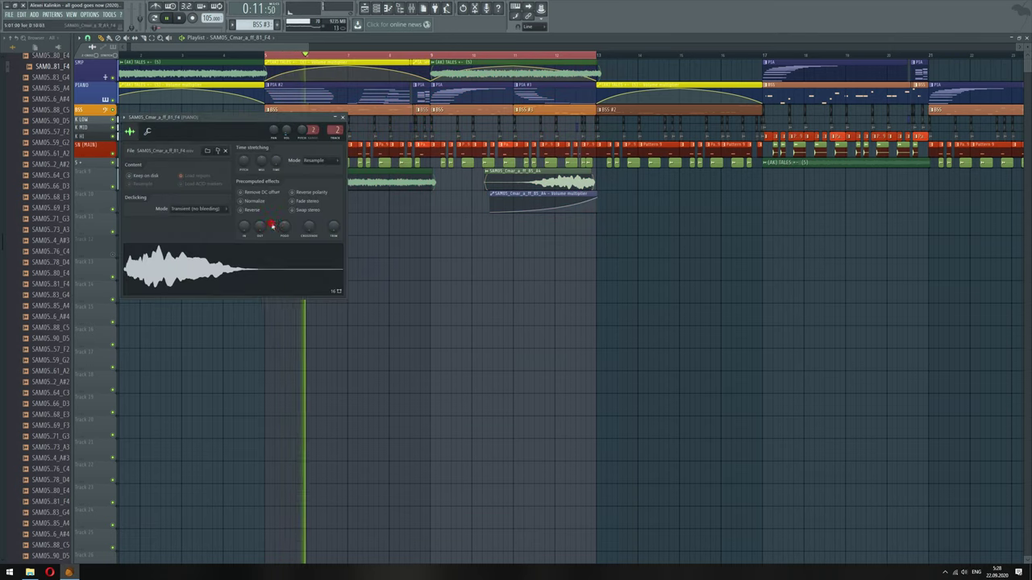
pyautogui.doubleClick(538, 179)
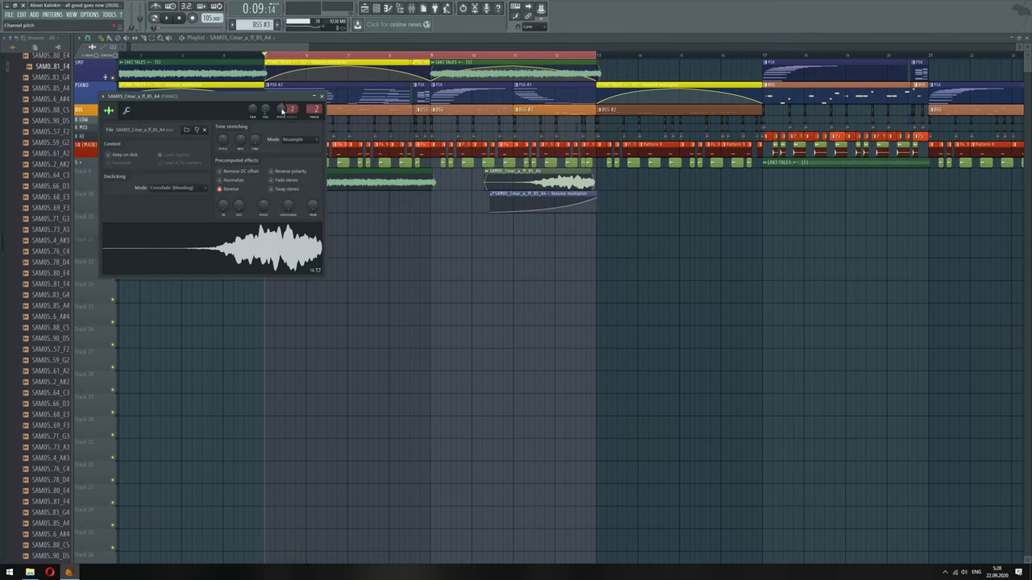
pyautogui.rightClick(282, 110)
pyautogui.click(299, 199)
pyautogui.press('Escape')
pyautogui.doubleClick(281, 218)
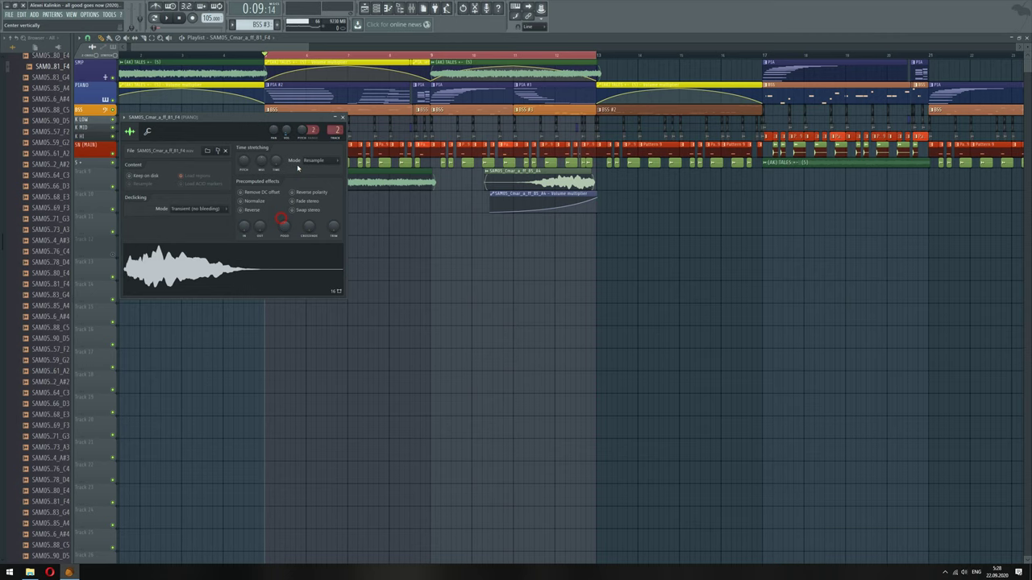
pyautogui.rightClick(306, 131)
pyautogui.click(340, 228)
pyautogui.press('Escape')
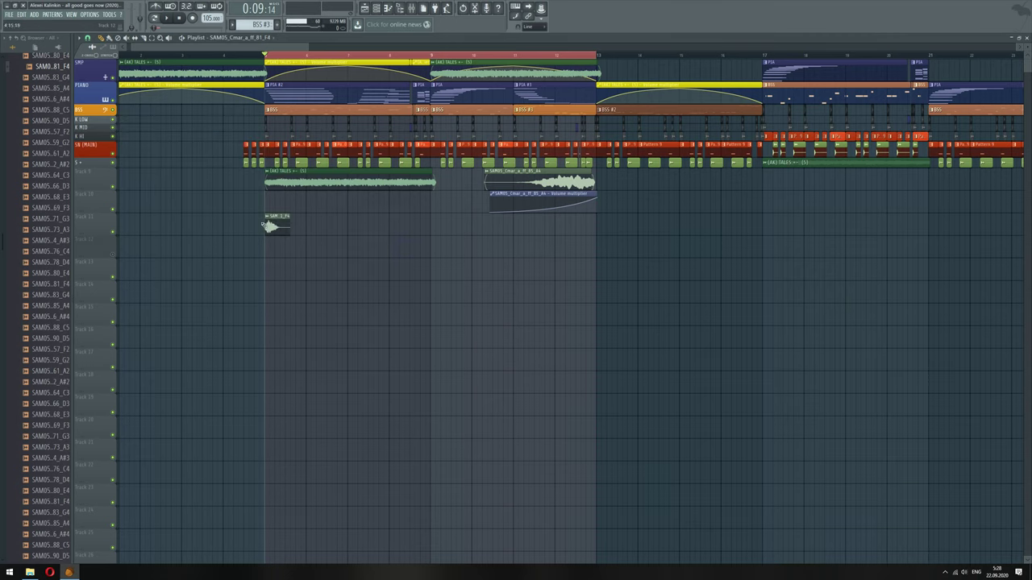
# Set the root note of the F4 trumpet sample to G5 while the loop plays
pyautogui.press('space')
pyautogui.doubleClick(272, 226)
pyautogui.click(150, 132)
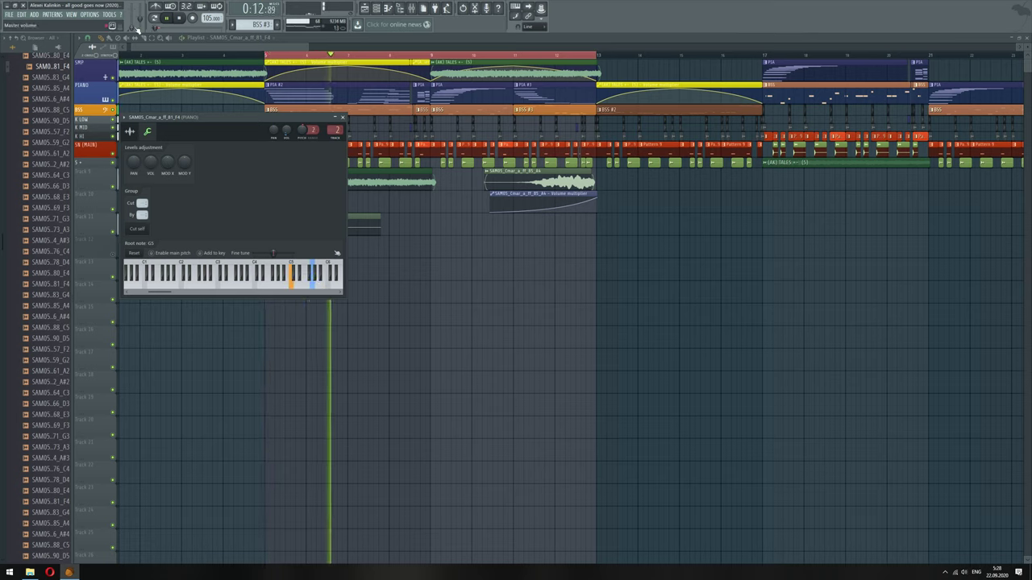
pyautogui.rightClick(129, 9)
pyautogui.click(257, 180)
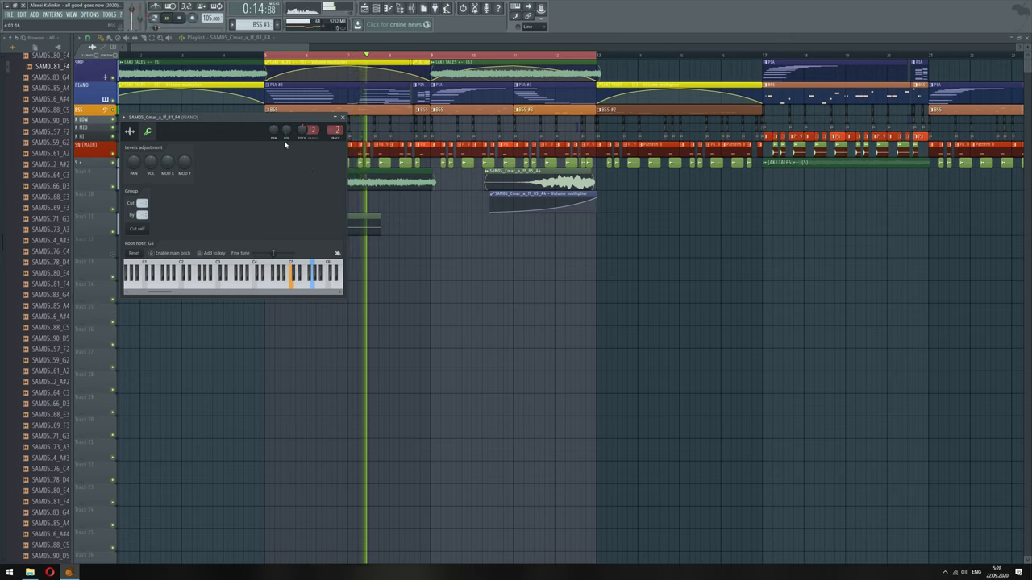
pyautogui.press('Escape')
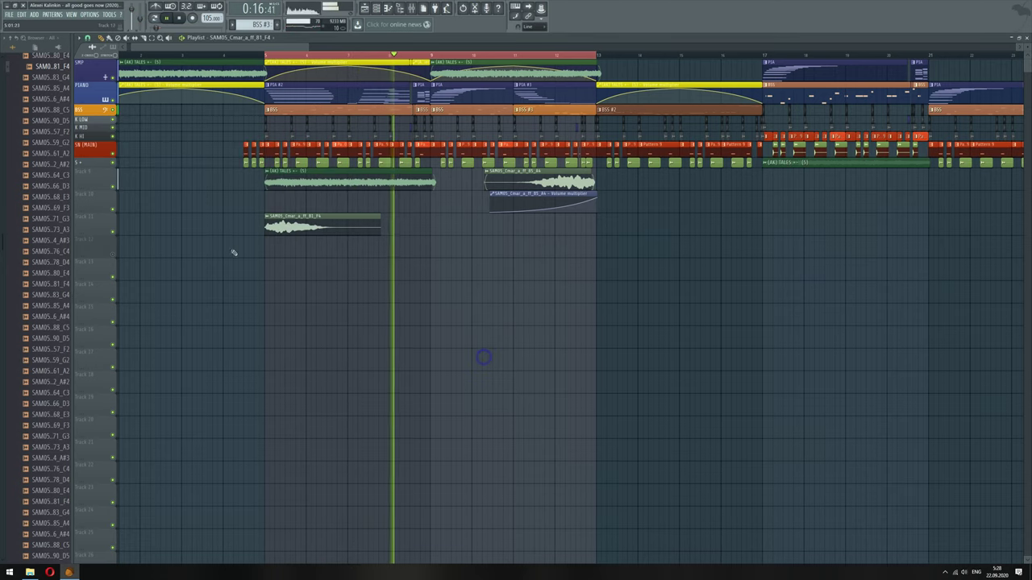
# Add a volume automation with an early dip for the F4 trumpet clip, enlarge Track 11, and move the automation to Track 10
pyautogui.click(268, 216)
pyautogui.click(398, 284)
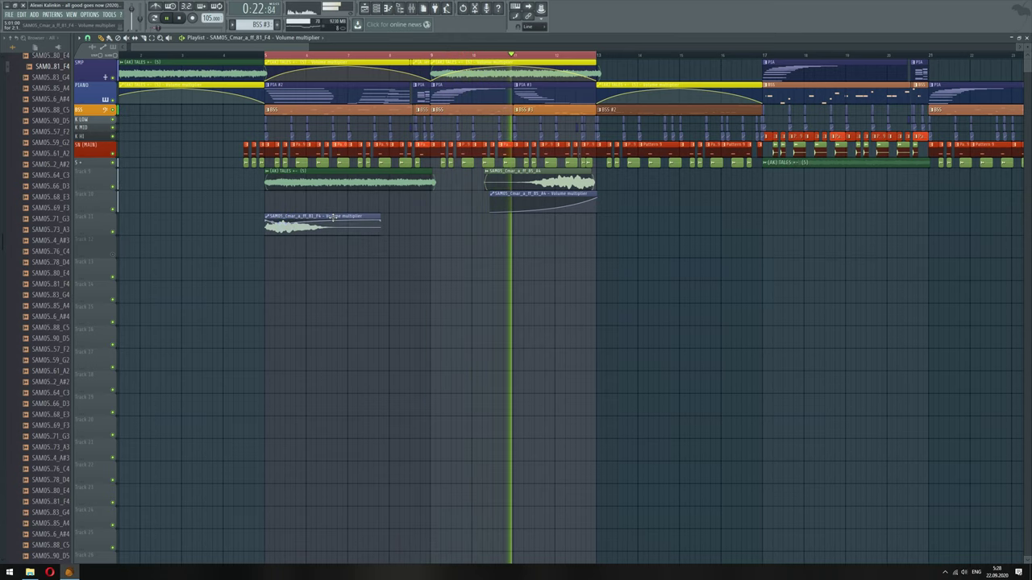
pyautogui.moveTo(95, 234); pyautogui.dragTo(155, 337)
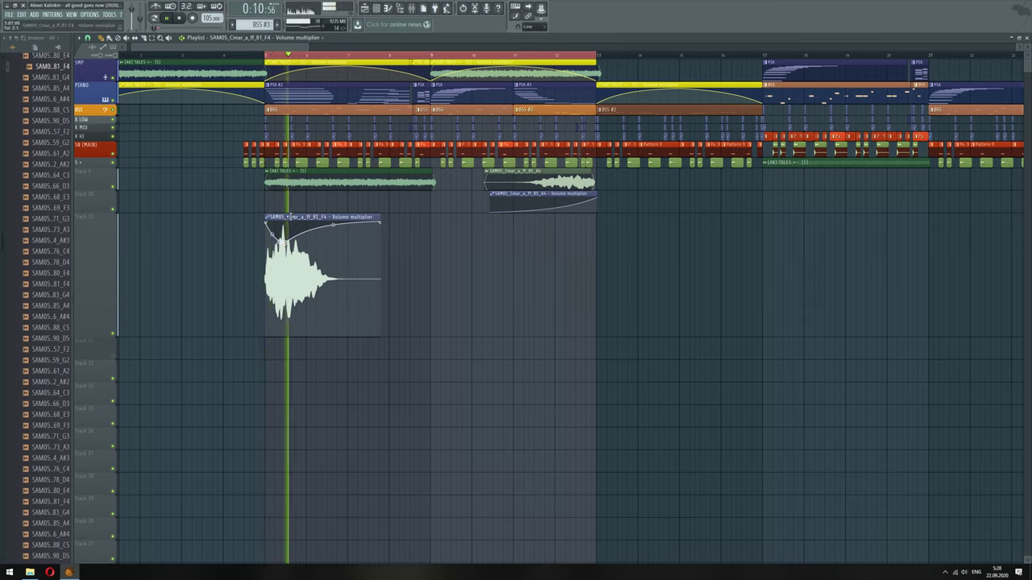
pyautogui.moveTo(293, 217); pyautogui.dragTo(295, 195)
# Set the root note of the F4 trumpet sample to A5
pyautogui.doubleClick(297, 256)
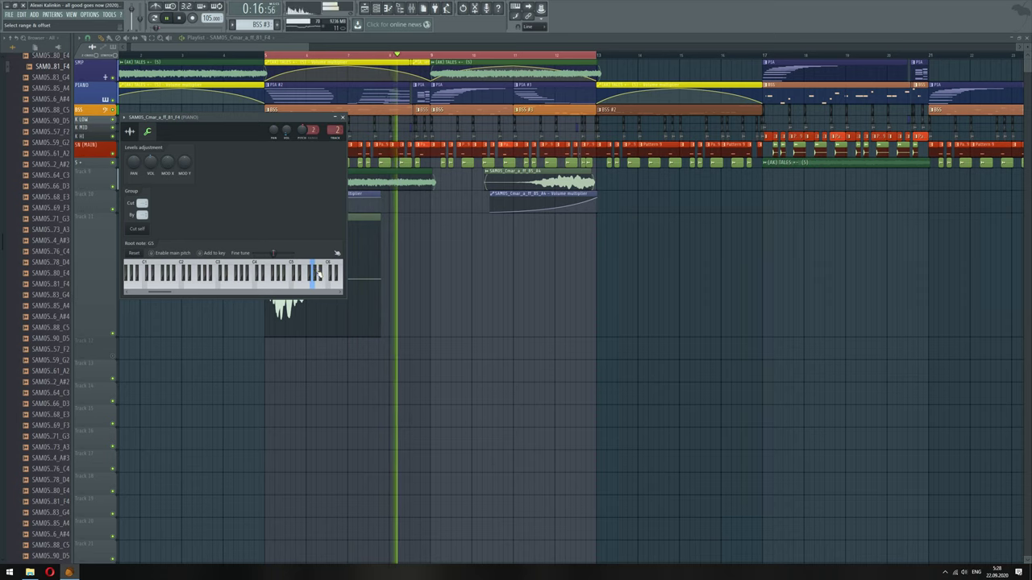
pyautogui.rightClick(314, 271)
pyautogui.rightClick(317, 269)
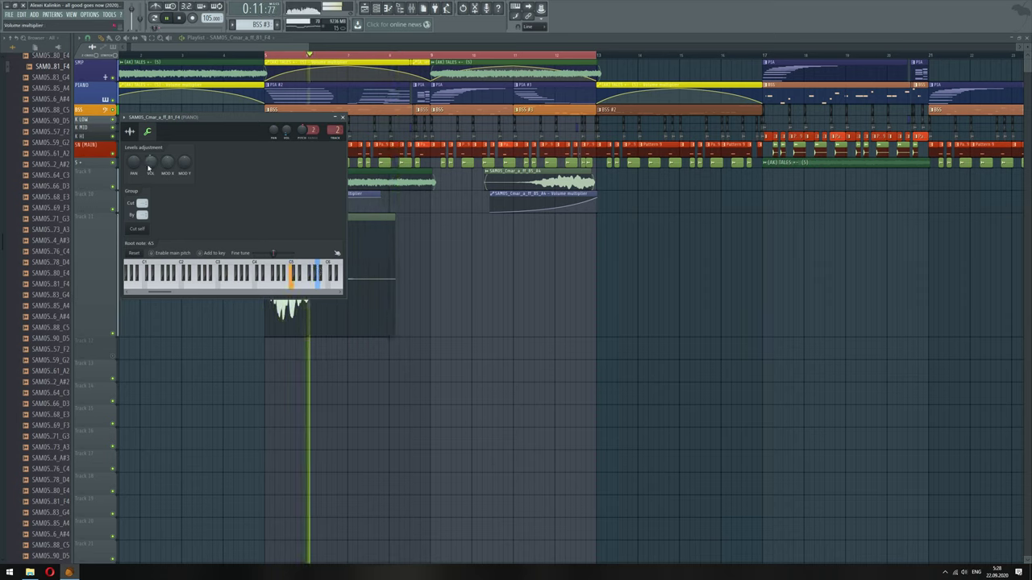
pyautogui.press('Escape')
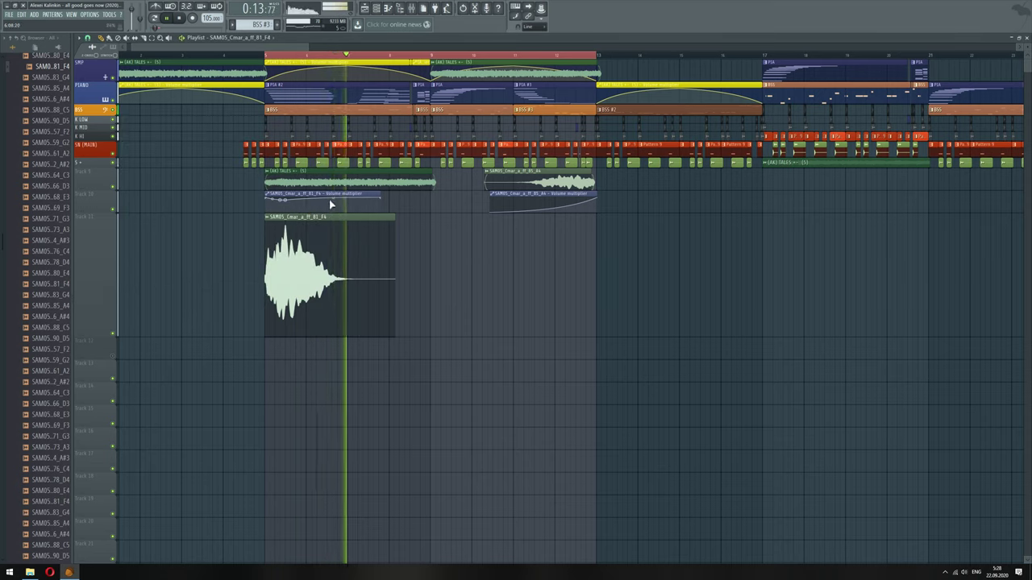
# Replay the loop and reshape the F4 volume automation with a deeper, smoother early dip
pyautogui.press('space')
pyautogui.press('space')
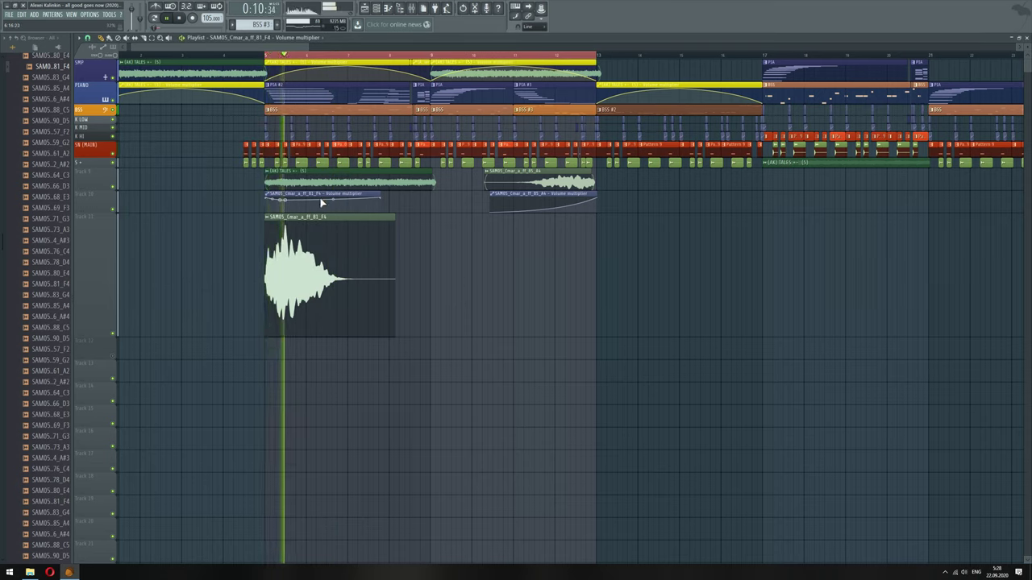
pyautogui.rightClick(287, 200)
pyautogui.press('space')
pyautogui.press('space')
pyautogui.moveTo(288, 201); pyautogui.dragTo(280, 203)
pyautogui.press('space')
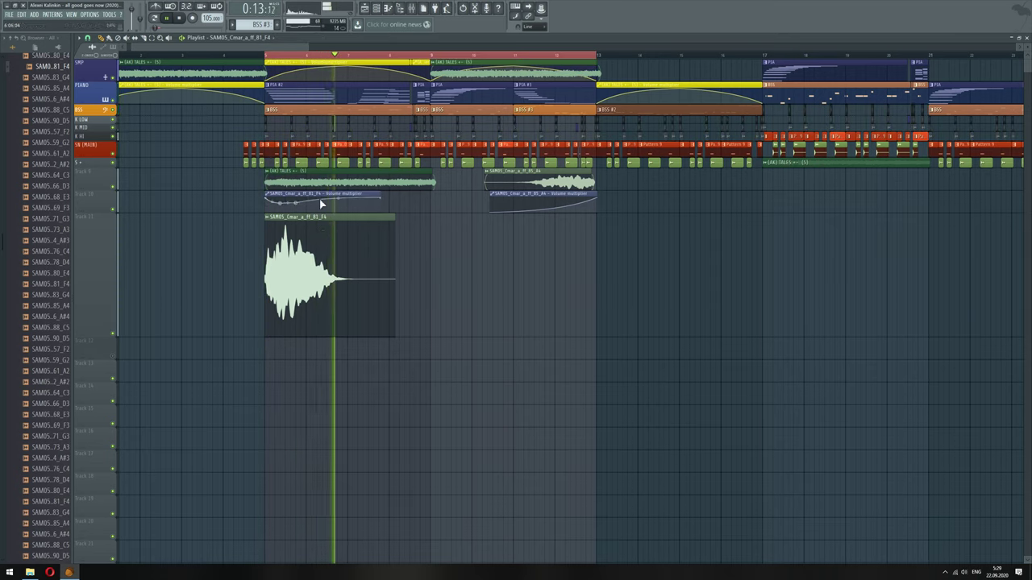
pyautogui.doubleClick(322, 195)
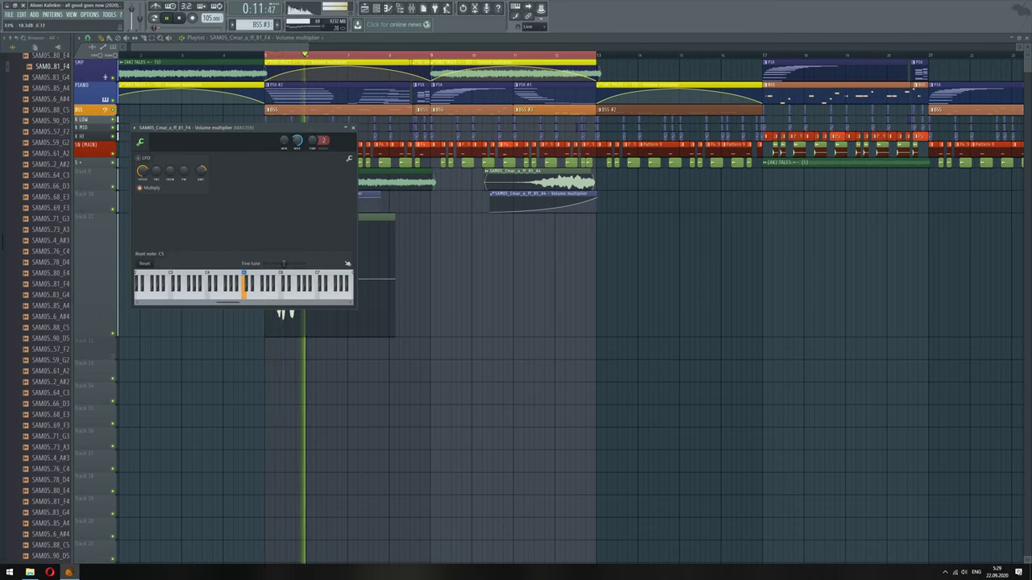
pyautogui.rightClick(486, 277)
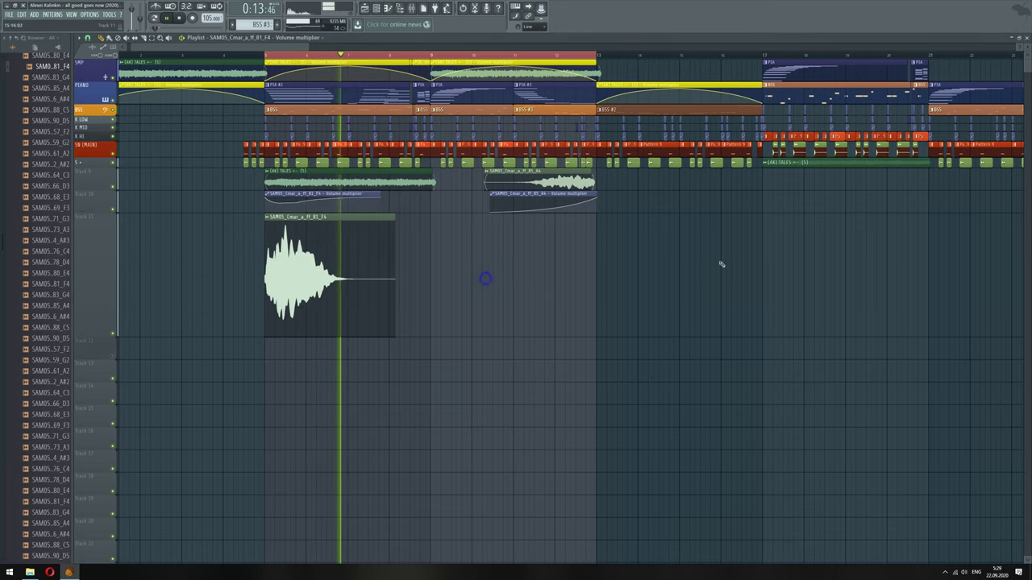
# Shift the A4 trumpet clip to start with its volume automation, and set the F4 sample's declicking mode to Crossfade (bleeding)
pyautogui.moveTo(601, 175); pyautogui.dragTo(560, 195)
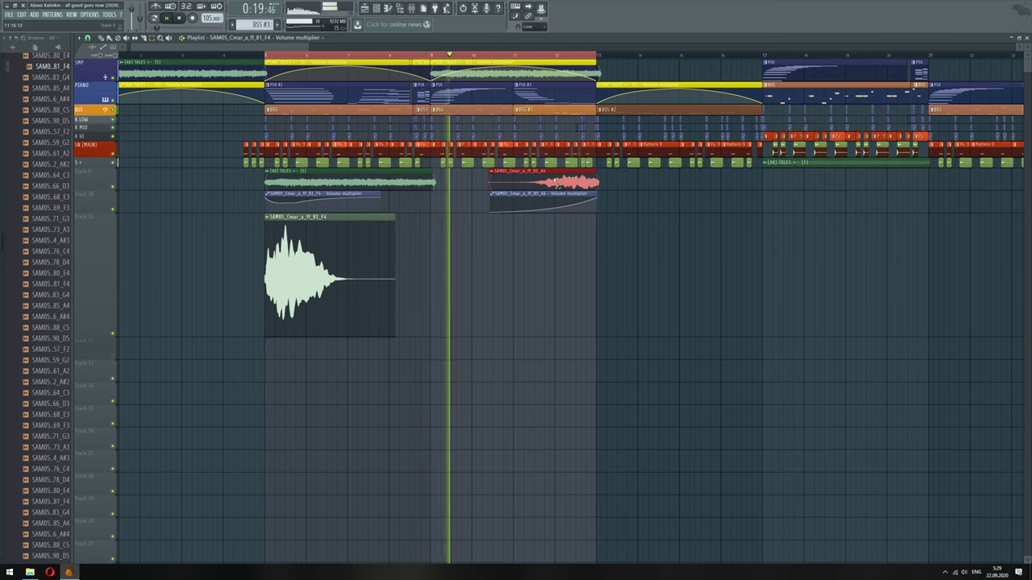
pyautogui.keyDown('ctrl'); pyautogui.click(328, 298); pyautogui.keyUp('ctrl')
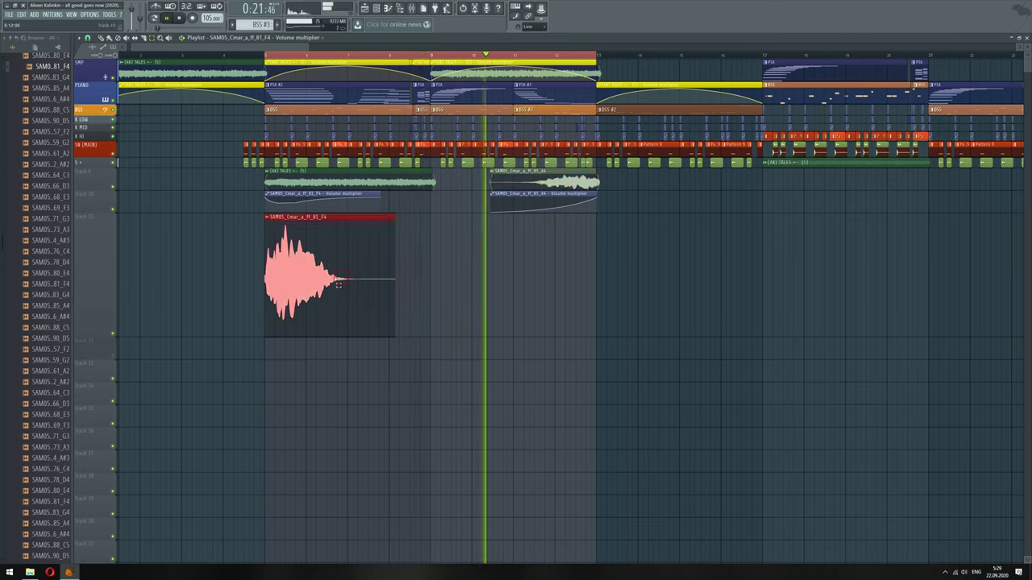
pyautogui.doubleClick(306, 270)
pyautogui.click(187, 208)
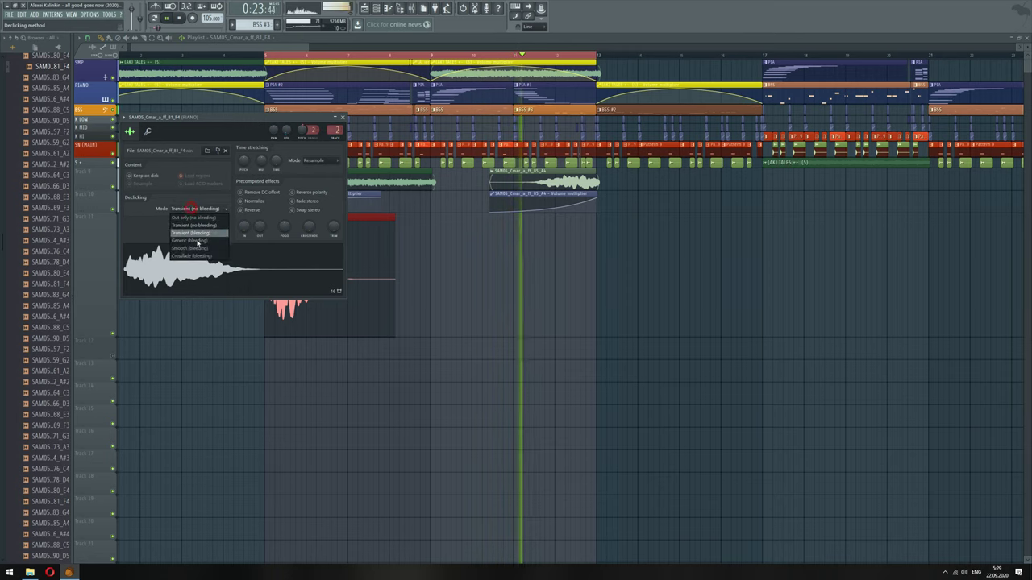
pyautogui.click(199, 257)
pyautogui.keyDown('ctrl'); pyautogui.click(285, 379); pyautogui.keyUp('ctrl')
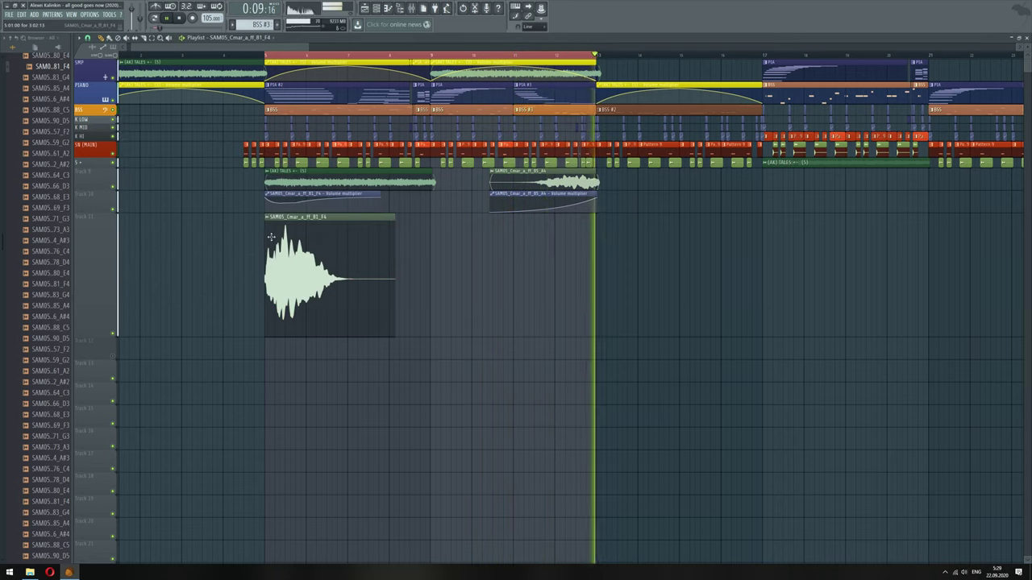
# Nudge the F4 trumpet clip on Track 11 slightly earlier so it starts at bar 5
pyautogui.keyDown('ctrl'); pyautogui.scroll(2, 259, 249); pyautogui.keyUp('ctrl')
pyautogui.keyDown('ctrl'); pyautogui.scroll(4, 259, 249); pyautogui.keyUp('ctrl')
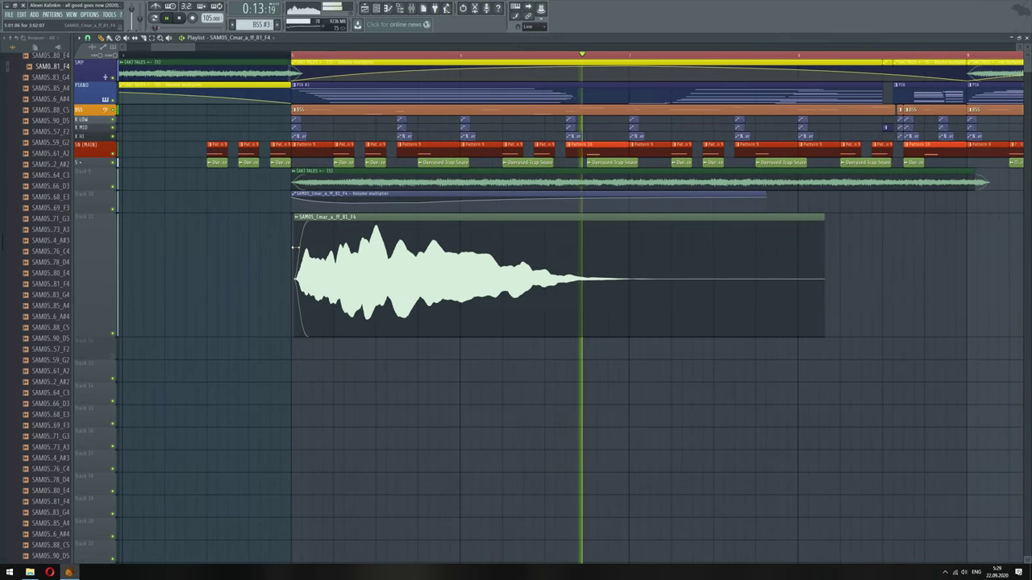
pyautogui.moveTo(343, 240); pyautogui.dragTo(339, 240)
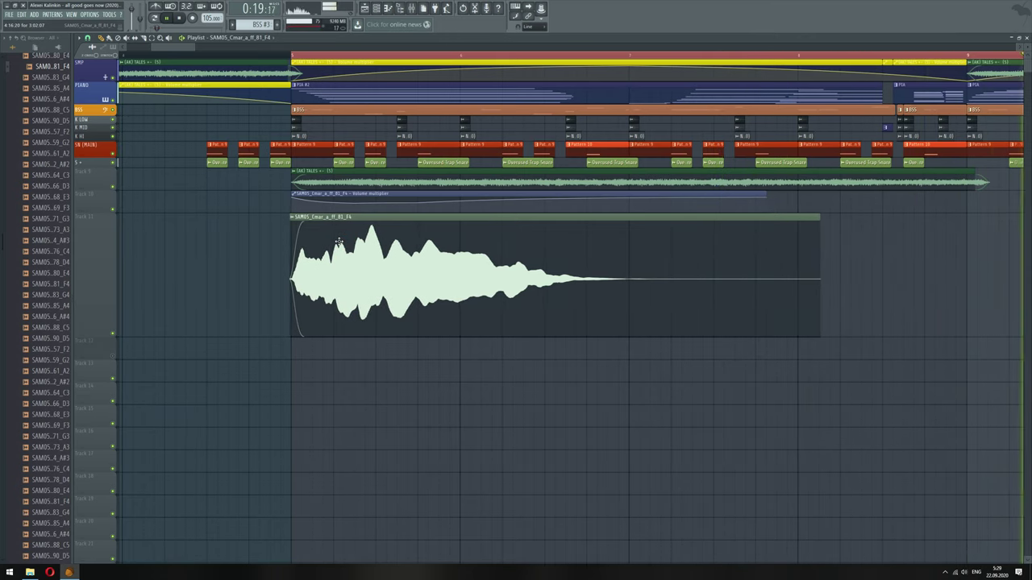
pyautogui.scroll(-4, 333, 277)
pyautogui.hscroll(3, 567, 245)
pyautogui.scroll(4, 495, 211)
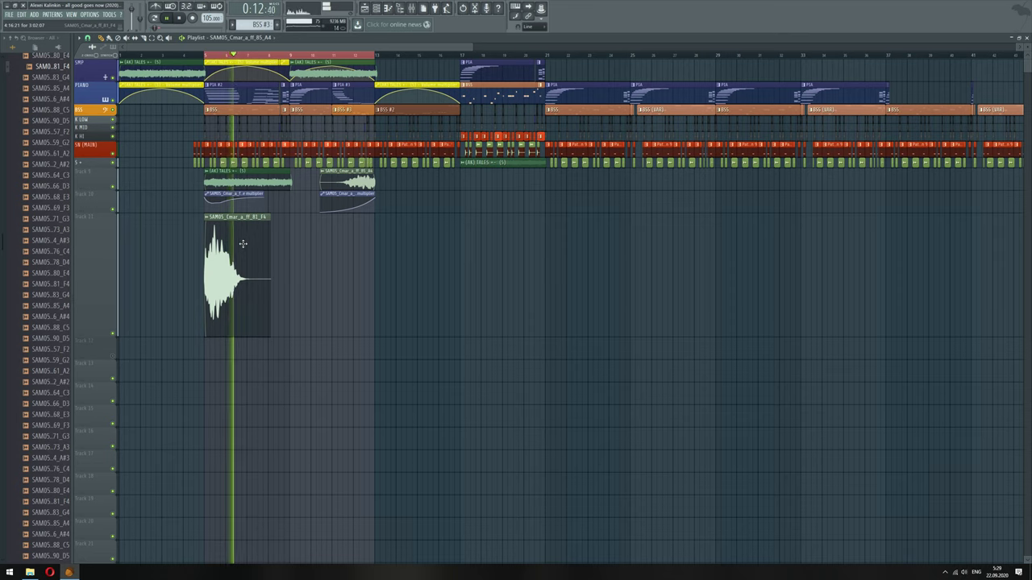
pyautogui.doubleClick(244, 244)
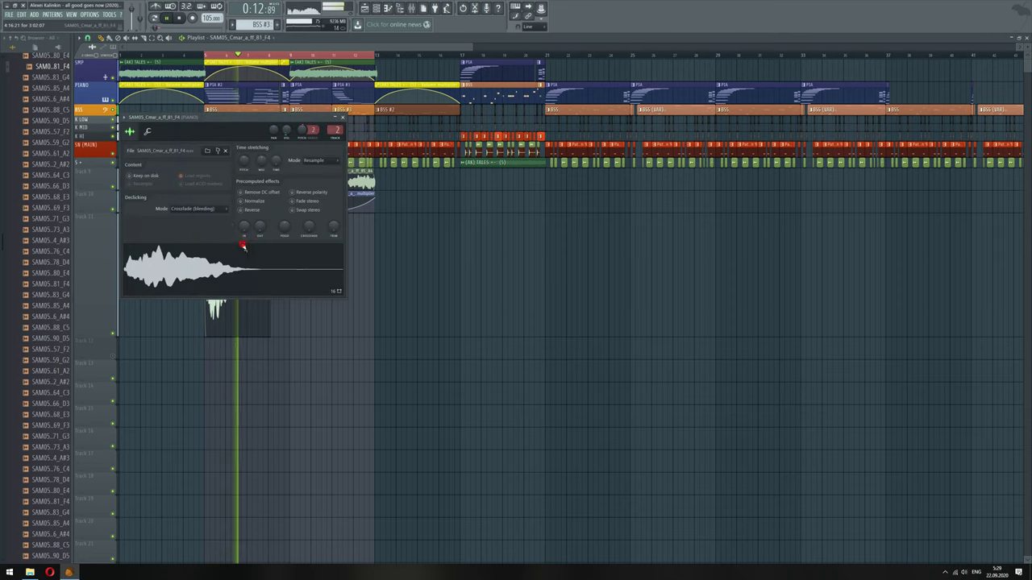
pyautogui.click(148, 132)
pyautogui.rightClick(386, 254)
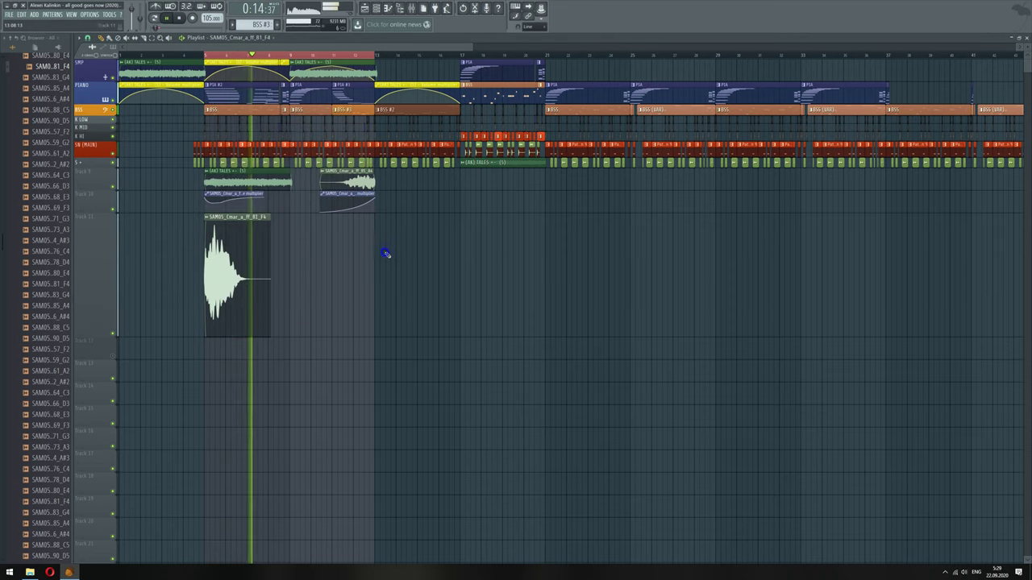
# Route the F4 trumpet sample to mixer insert 14
pyautogui.doubleClick(262, 237)
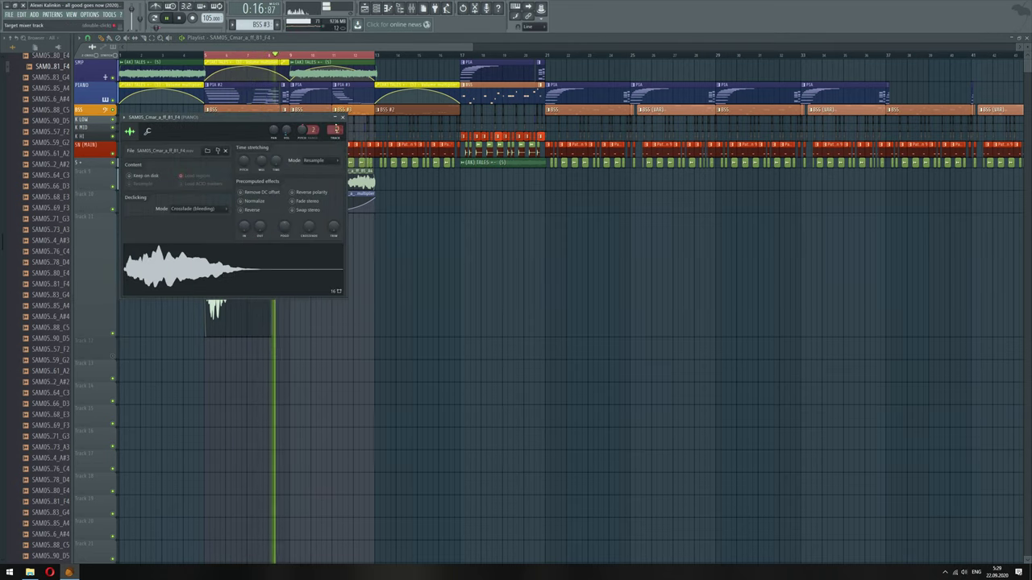
pyautogui.press('F9')
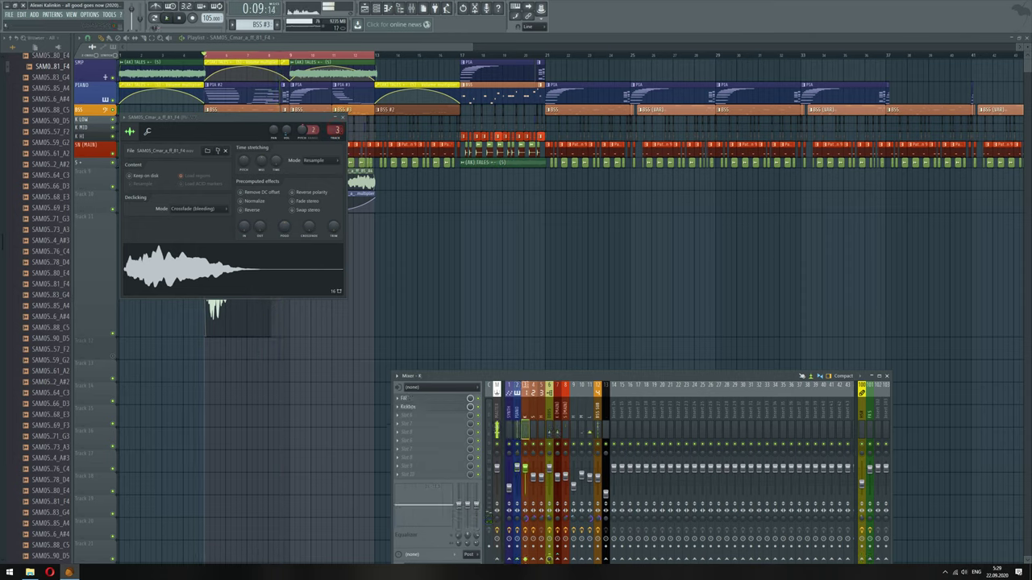
pyautogui.press('space')
pyautogui.moveTo(337, 129); pyautogui.dragTo(337, 125)
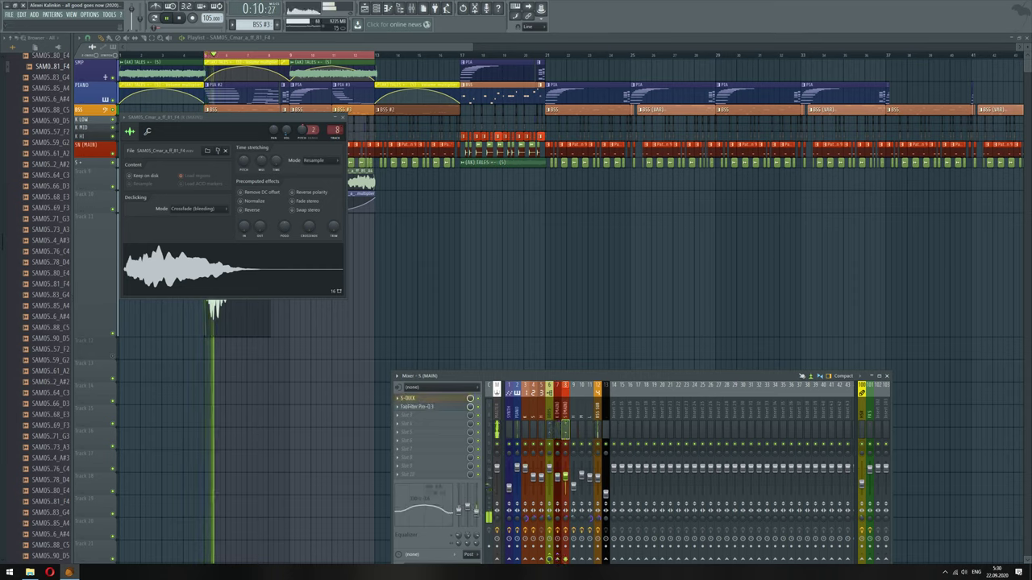
pyautogui.scroll(1, 336, 130)
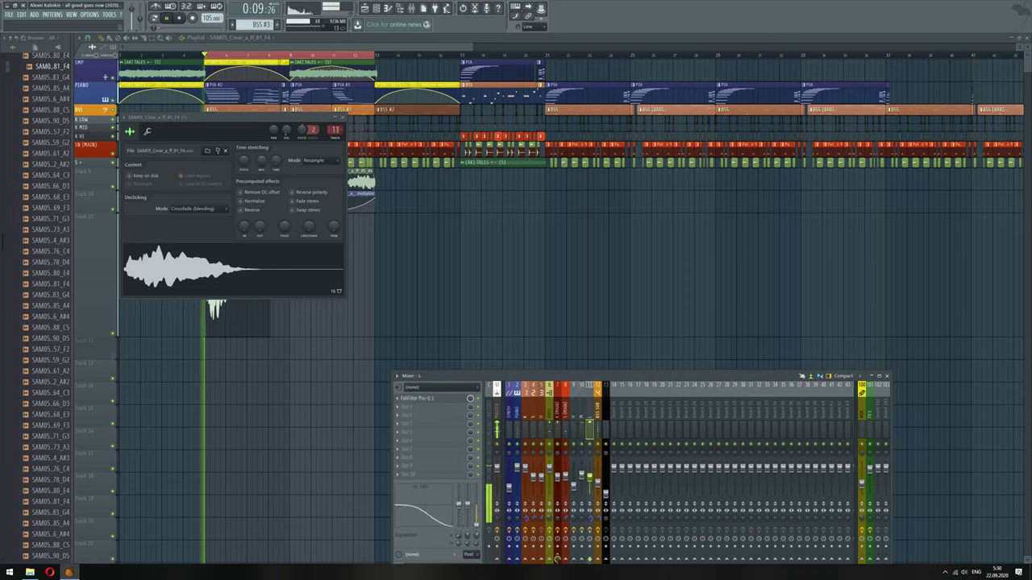
pyautogui.scroll(1, 335, 130)
pyautogui.press('space')
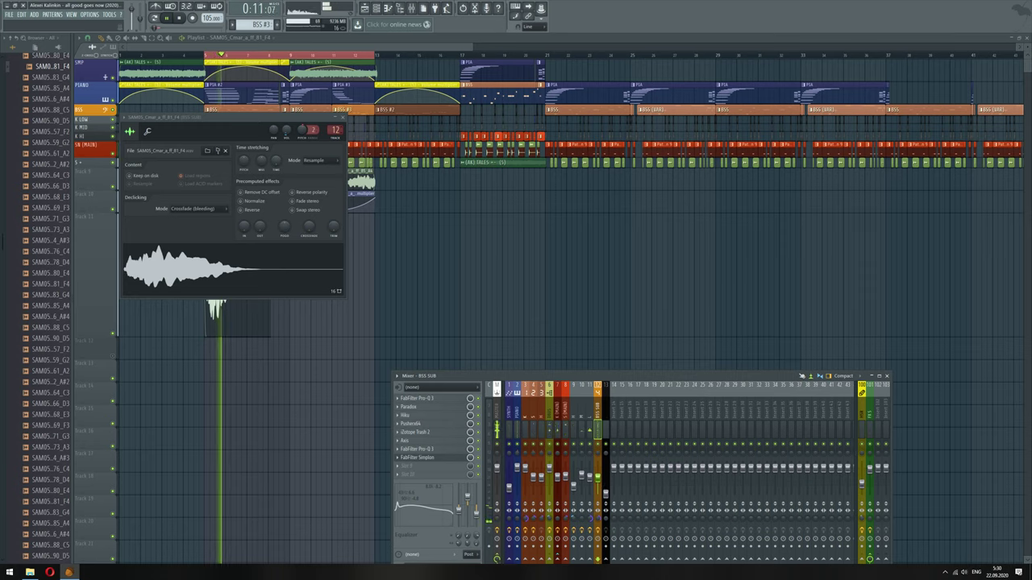
pyautogui.scroll(2, 335, 130)
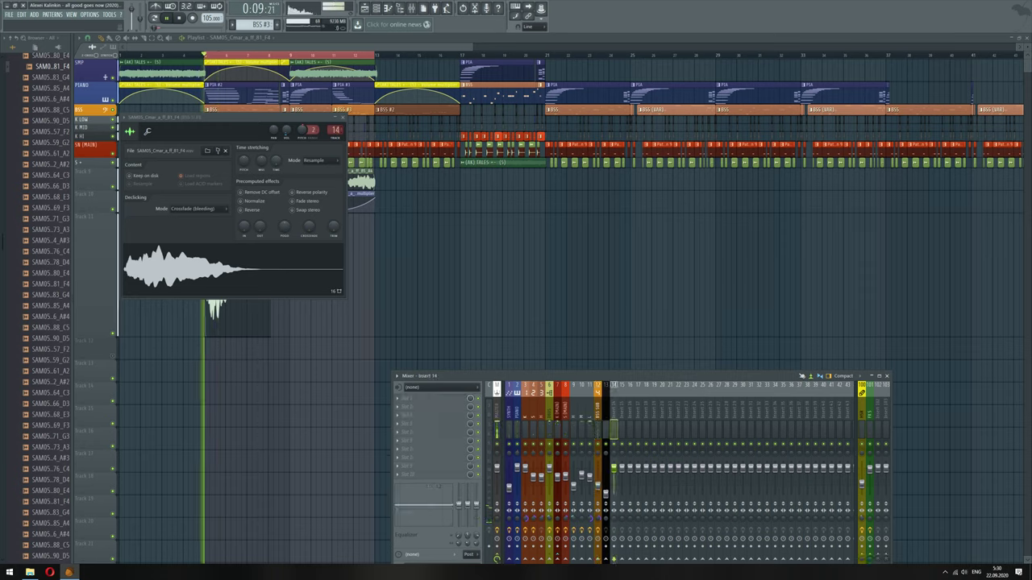
# Move and narrow the mixer window, and send insert 14 to the HSR track and mixer track 101
pyautogui.moveTo(747, 377); pyautogui.dragTo(703, 306)
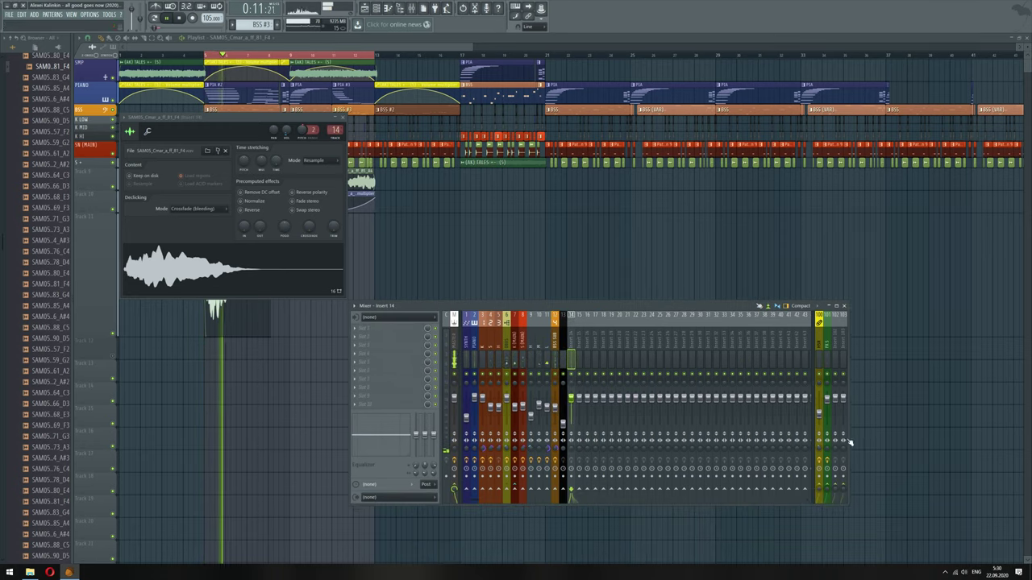
pyautogui.moveTo(849, 428); pyautogui.dragTo(614, 480)
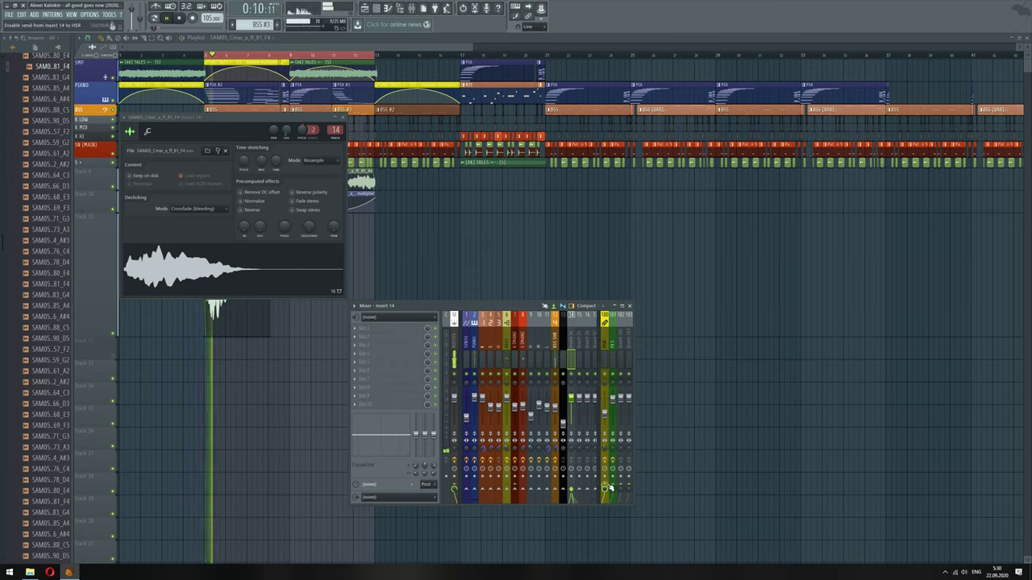
pyautogui.click(604, 345)
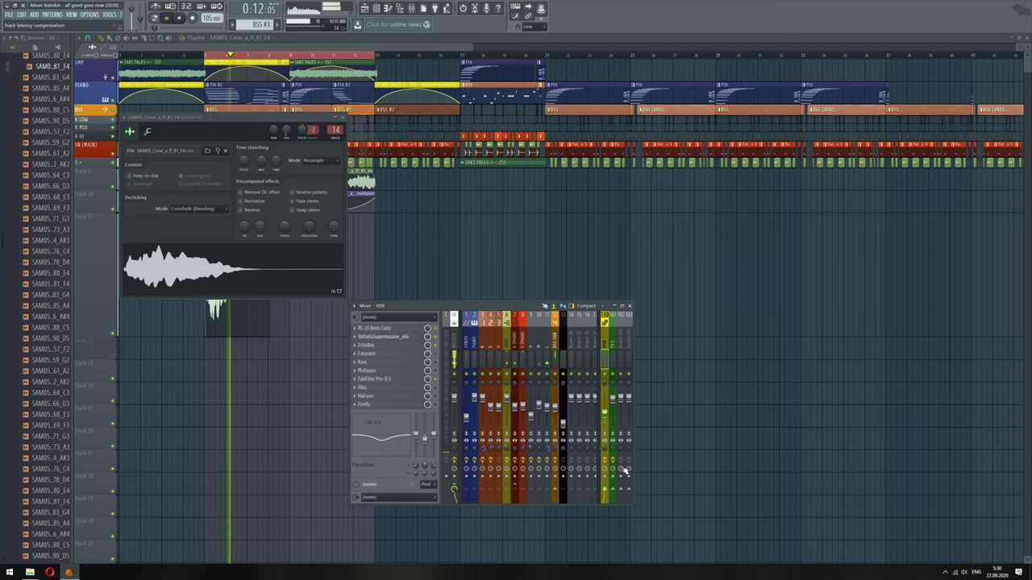
pyautogui.click(572, 345)
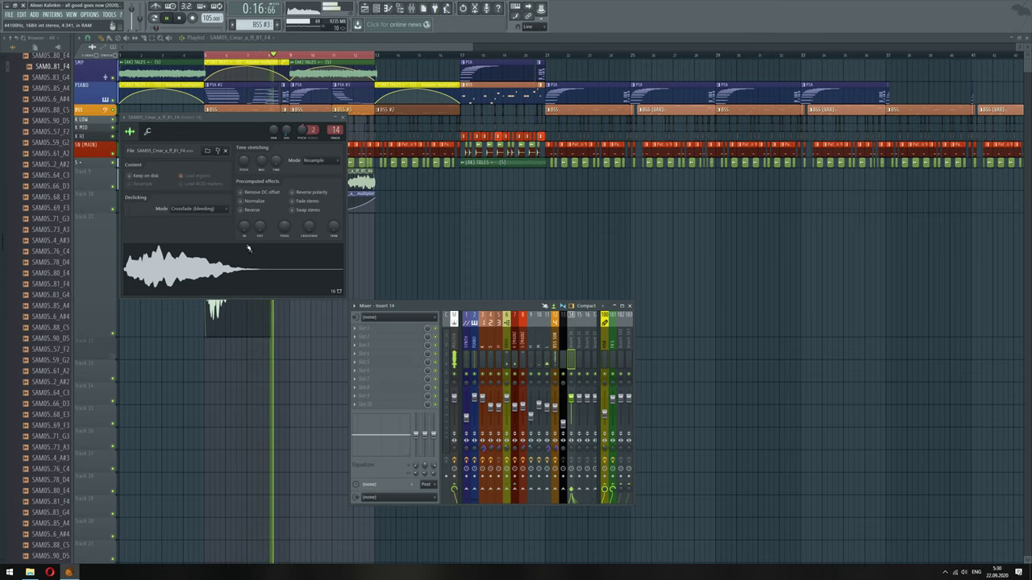
pyautogui.press('F12')
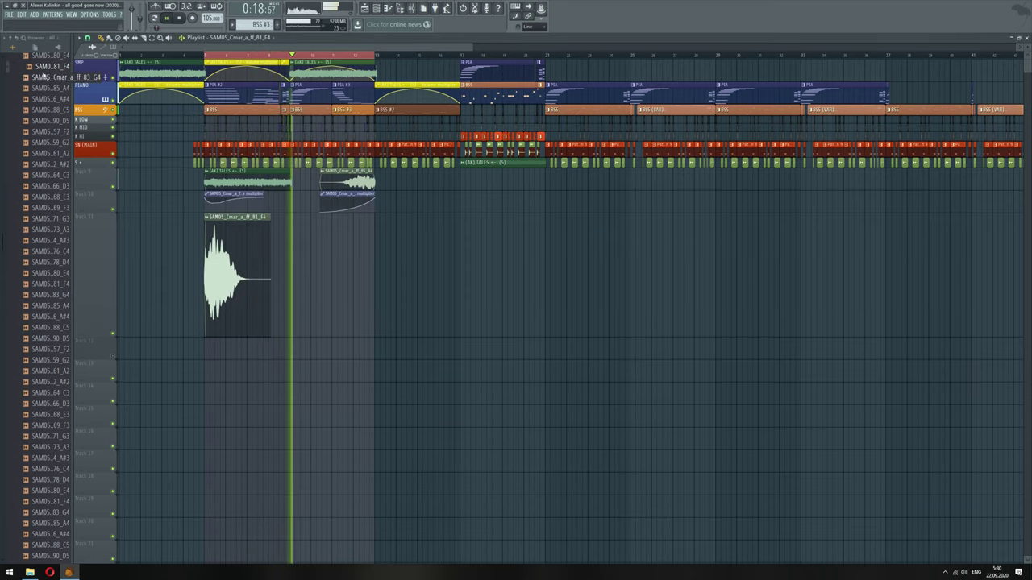
# Stop playback, place the E3 trumpet sample on Track 12 shortly after bar 5, and route it to mixer insert 14
pyautogui.click(179, 19)
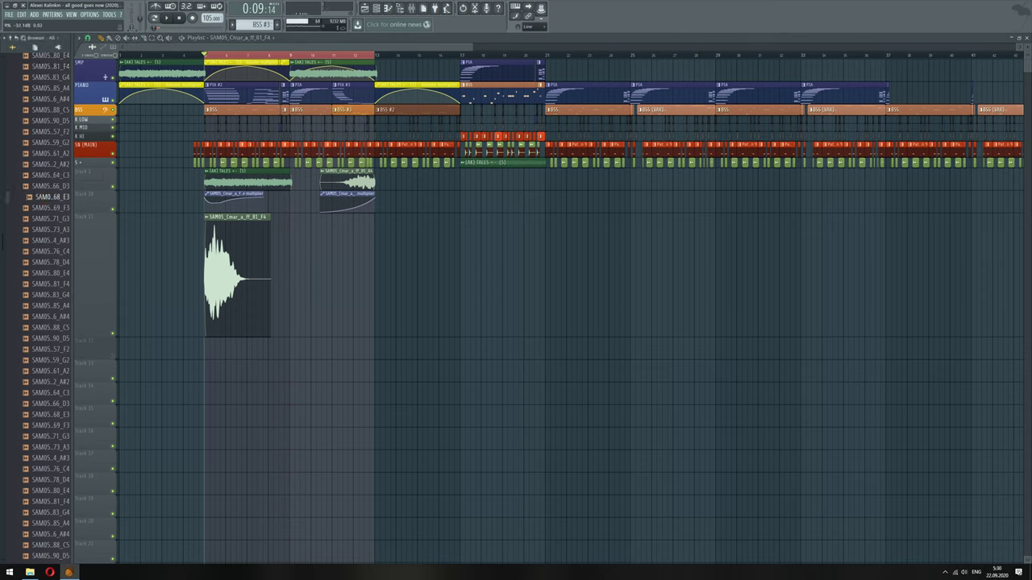
pyautogui.doubleClick(217, 350)
pyautogui.click(171, 152)
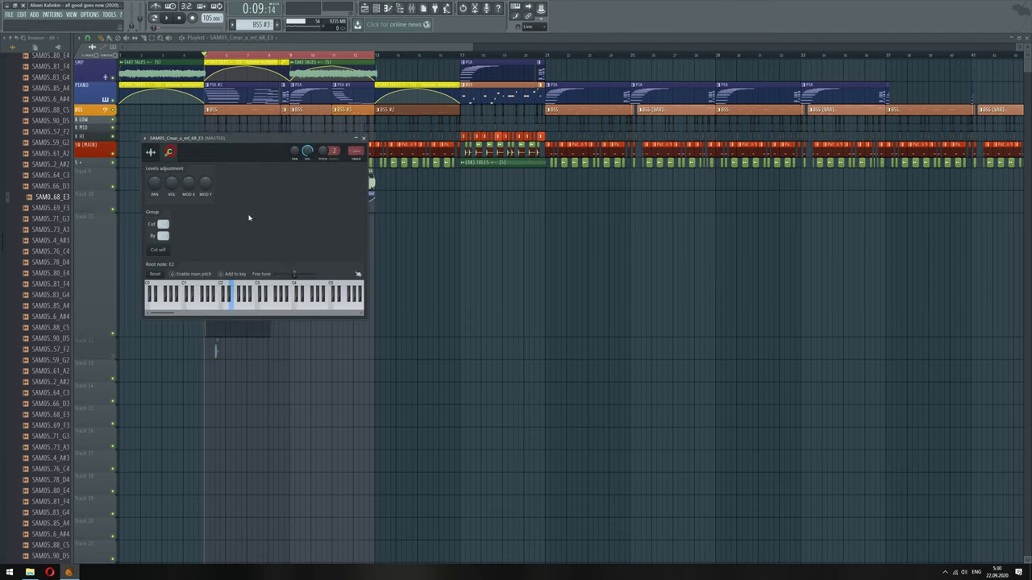
pyautogui.rightClick(275, 371)
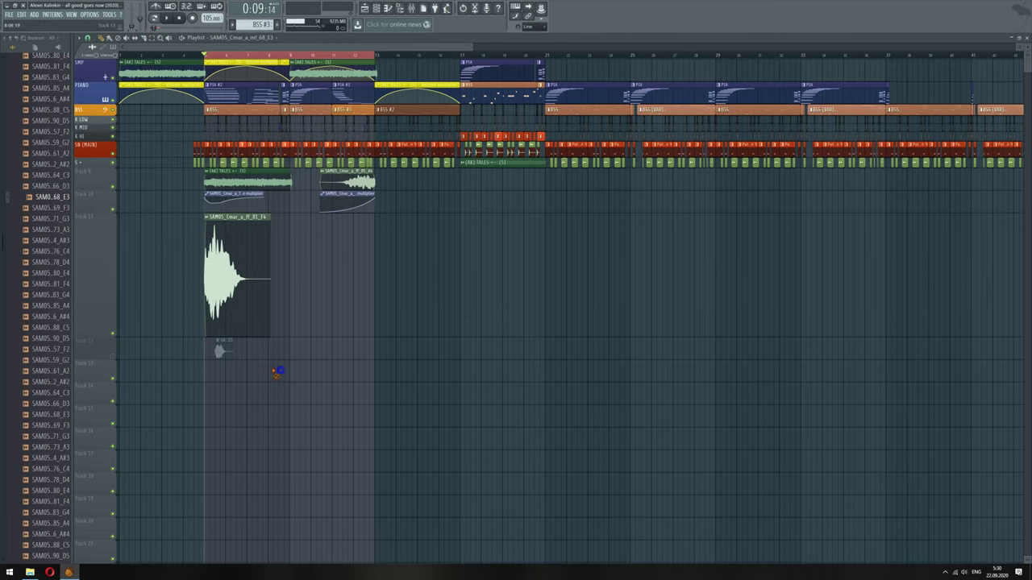
pyautogui.click(223, 348)
pyautogui.moveTo(355, 151); pyautogui.dragTo(355, 113)
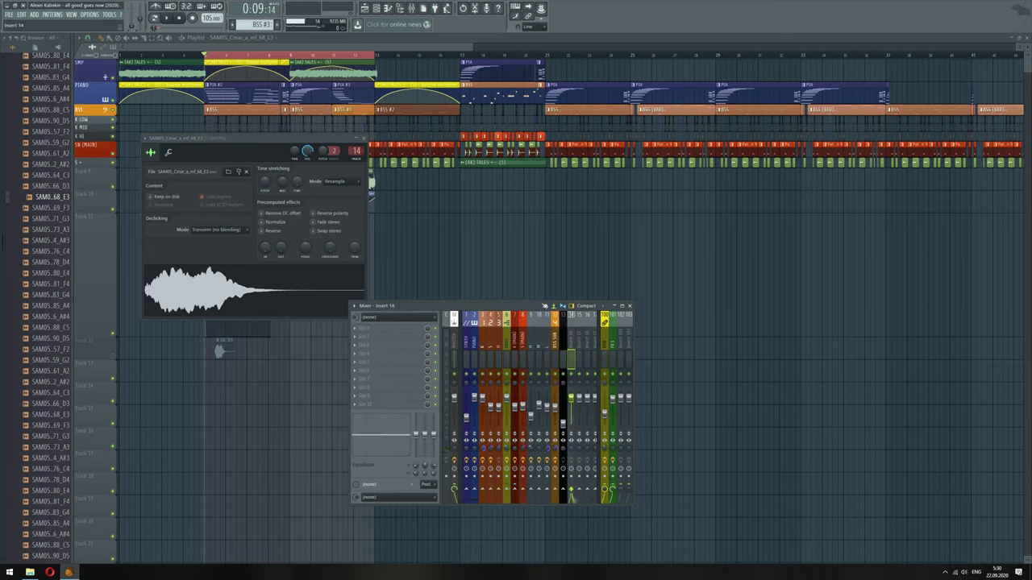
# Rename mixer insert 14 as H and colour it bright yellow while the loop plays
pyautogui.press('space')
pyautogui.rightClick(573, 313)
pyautogui.click(583, 321)
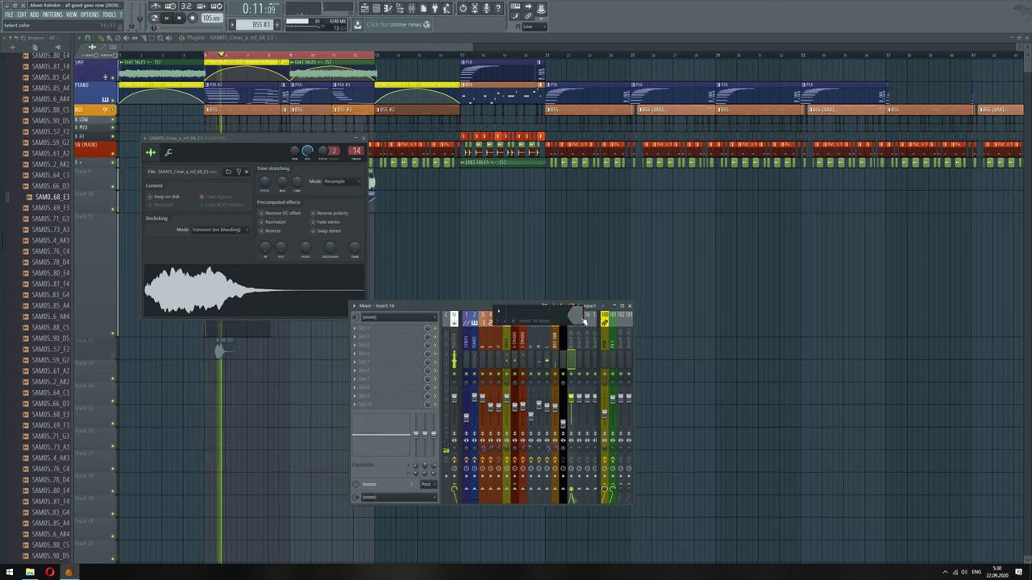
pyautogui.write('H')
pyautogui.click(577, 316)
pyautogui.click(585, 314)
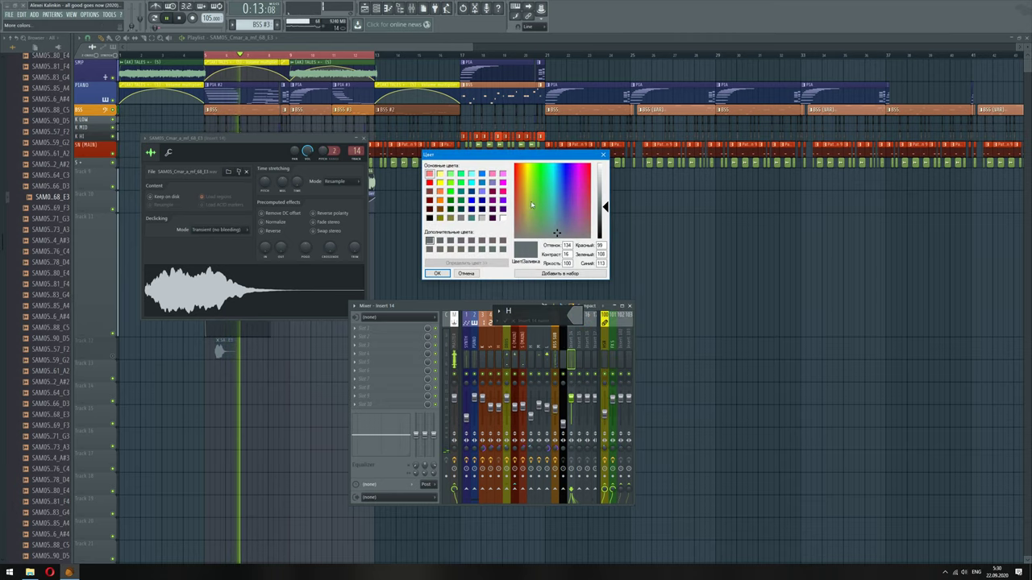
pyautogui.click(532, 205)
pyautogui.click(599, 193)
pyautogui.press('Return')
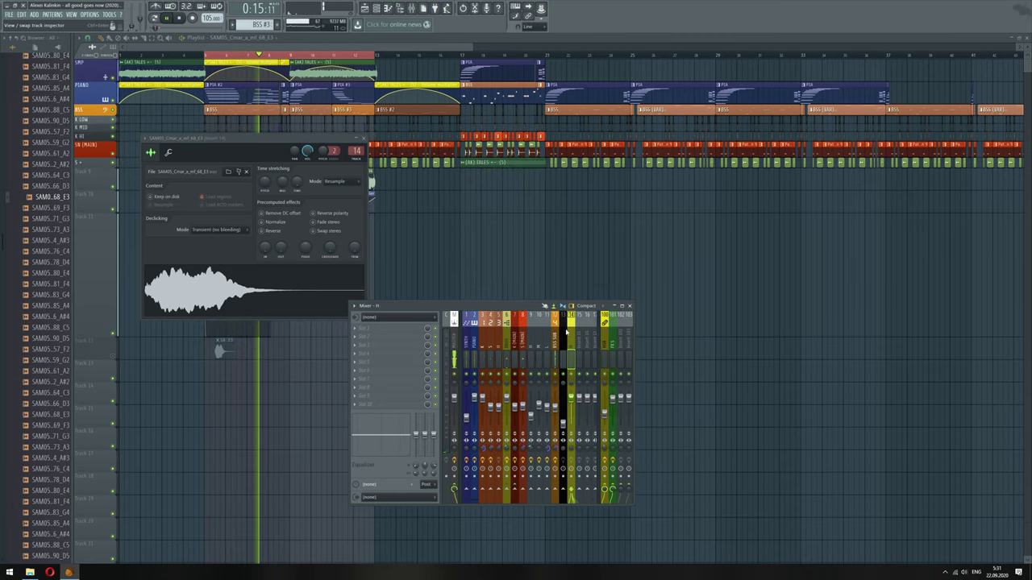
pyautogui.press('F12')
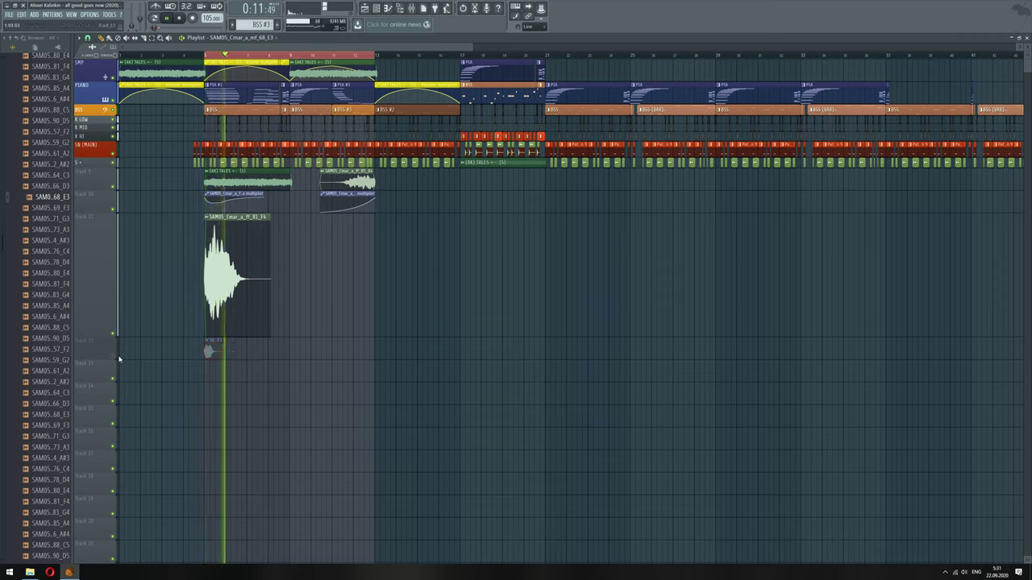
# Lower the E3 trumpet sample's channel volume to about 43% and restart playback
pyautogui.doubleClick(209, 350)
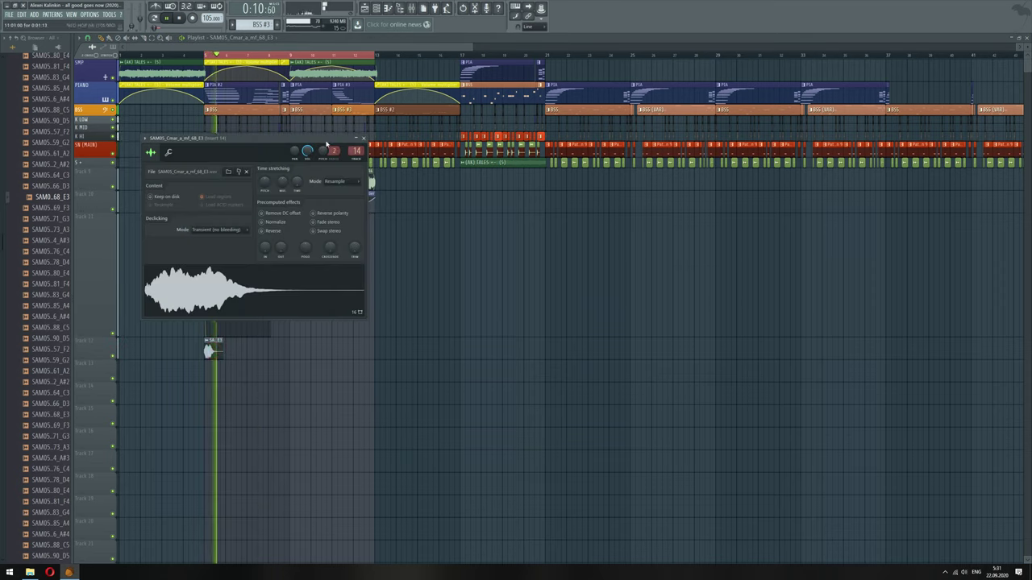
pyautogui.rightClick(307, 151)
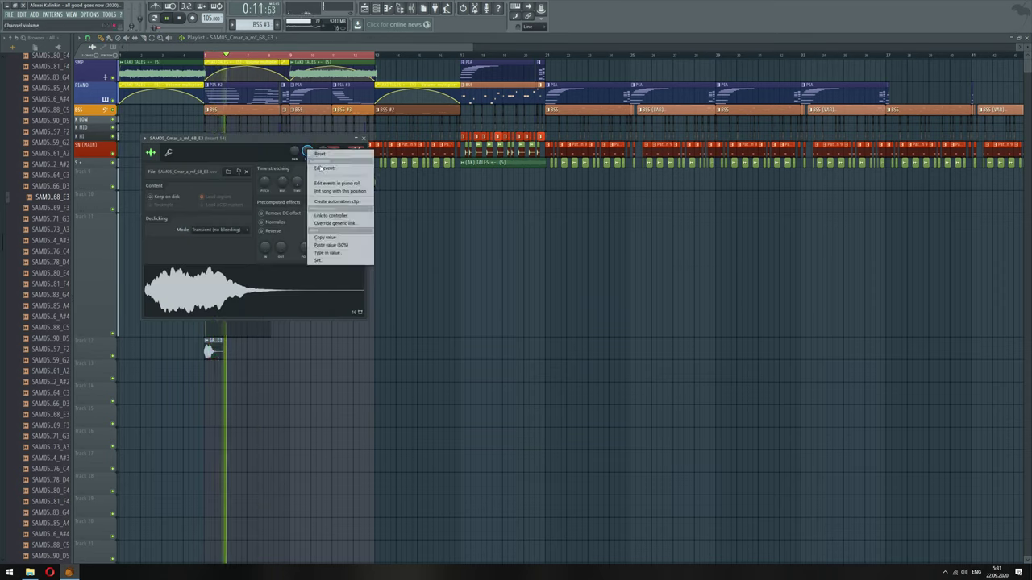
pyautogui.click(345, 243)
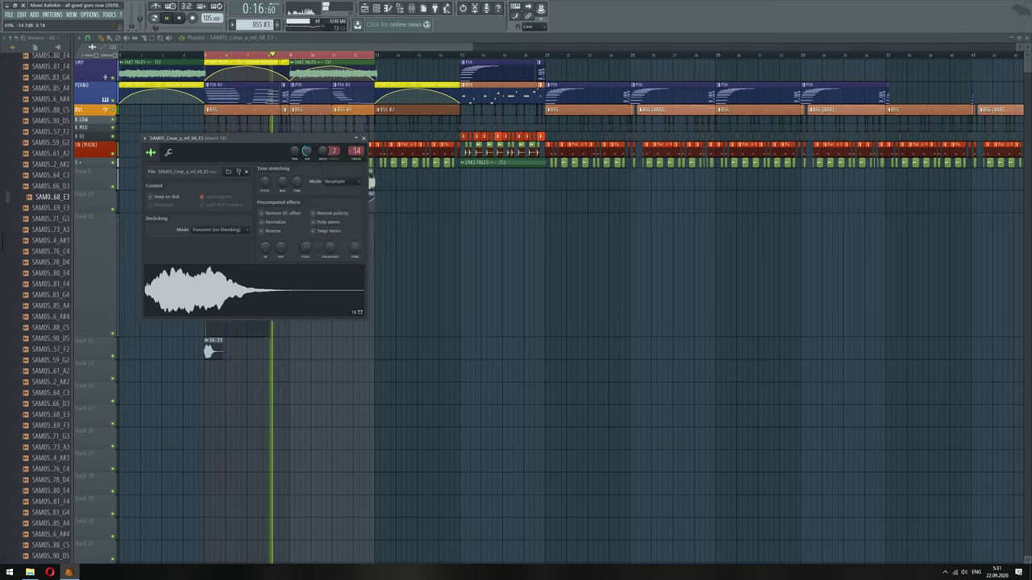
pyautogui.press('space')
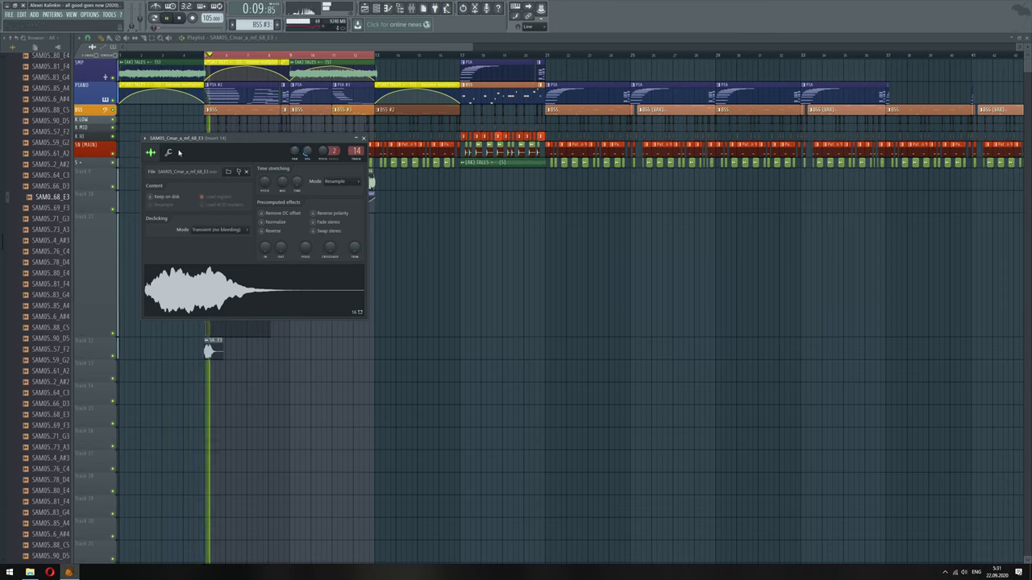
# Set the E3 trumpet sample's root note to F#4 and lower its channel volume to about 15%
pyautogui.click(169, 152)
pyautogui.rightClick(323, 151)
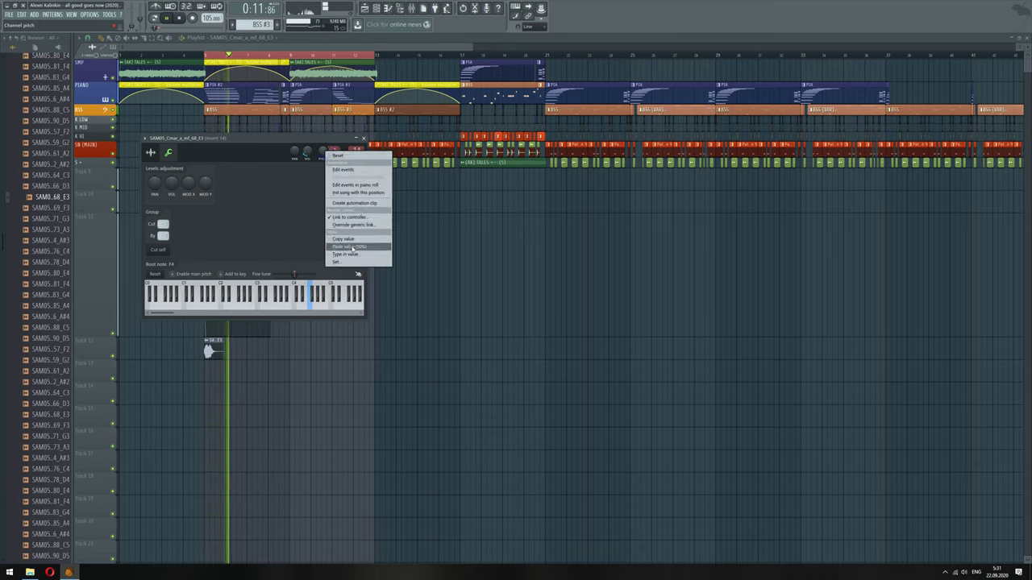
pyautogui.click(352, 246)
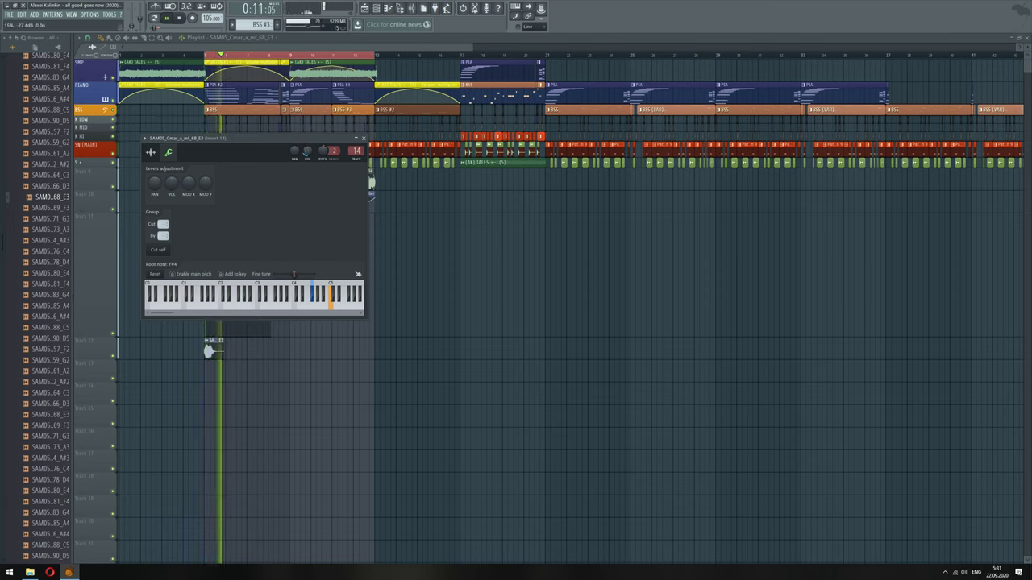
pyautogui.rightClick(307, 152)
pyautogui.rightClick(300, 389)
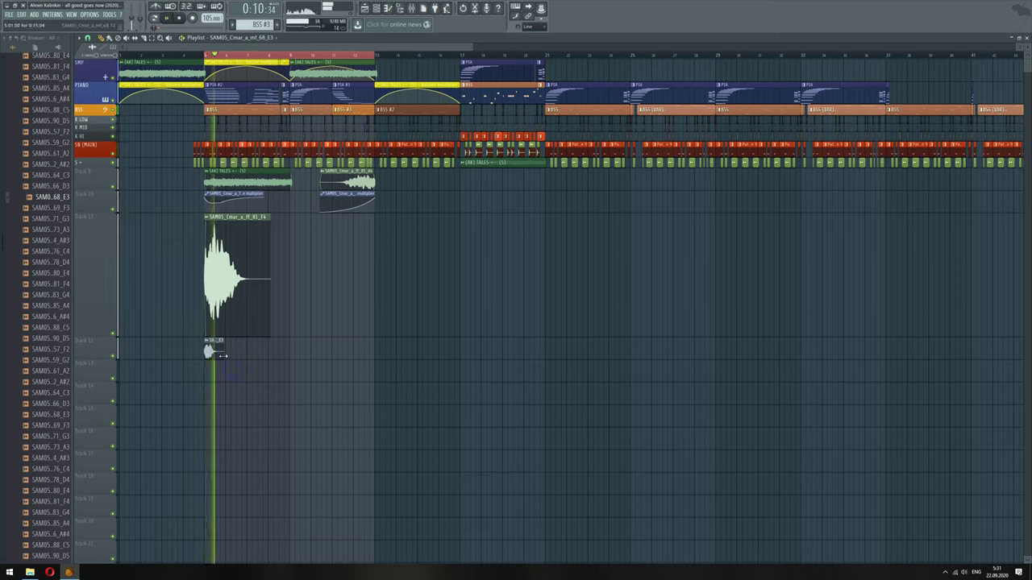
# Set the E3 trumpet sample's root note to F#5 and reduce its volume level adjustment
pyautogui.doubleClick(209, 348)
pyautogui.click(172, 153)
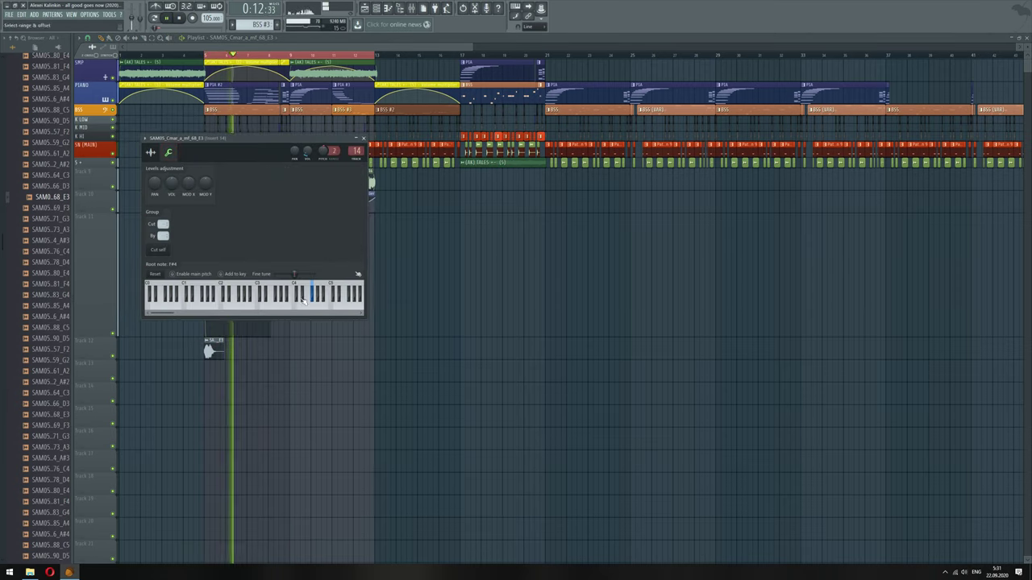
pyautogui.moveTo(178, 313); pyautogui.dragTo(272, 307)
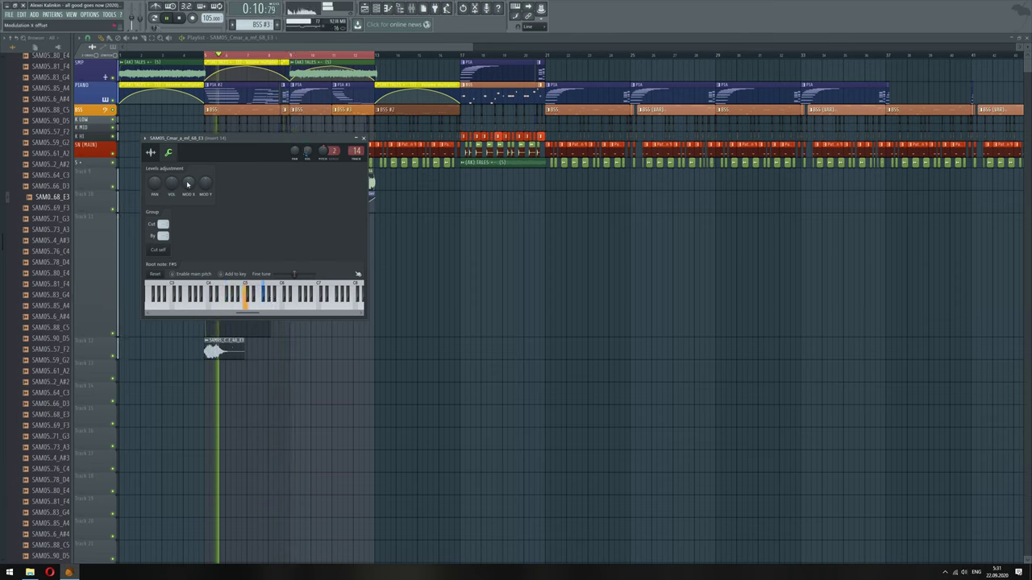
pyautogui.press('space')
pyautogui.press('space')
pyautogui.moveTo(171, 183); pyautogui.dragTo(171, 201)
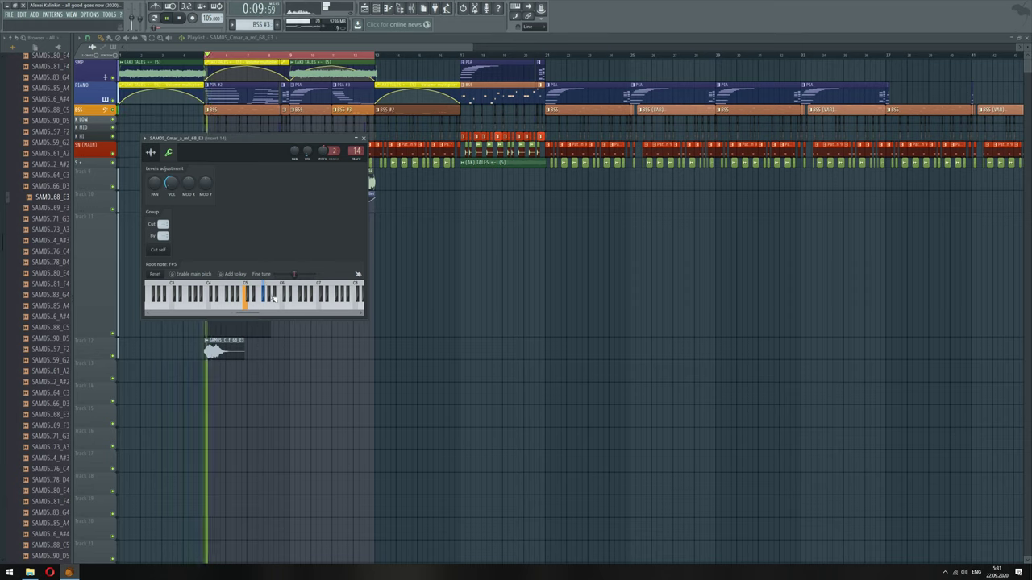
# Change the E3 trumpet sample's root note to G#5 and close its channel settings
pyautogui.click(273, 302)
pyautogui.click(268, 293)
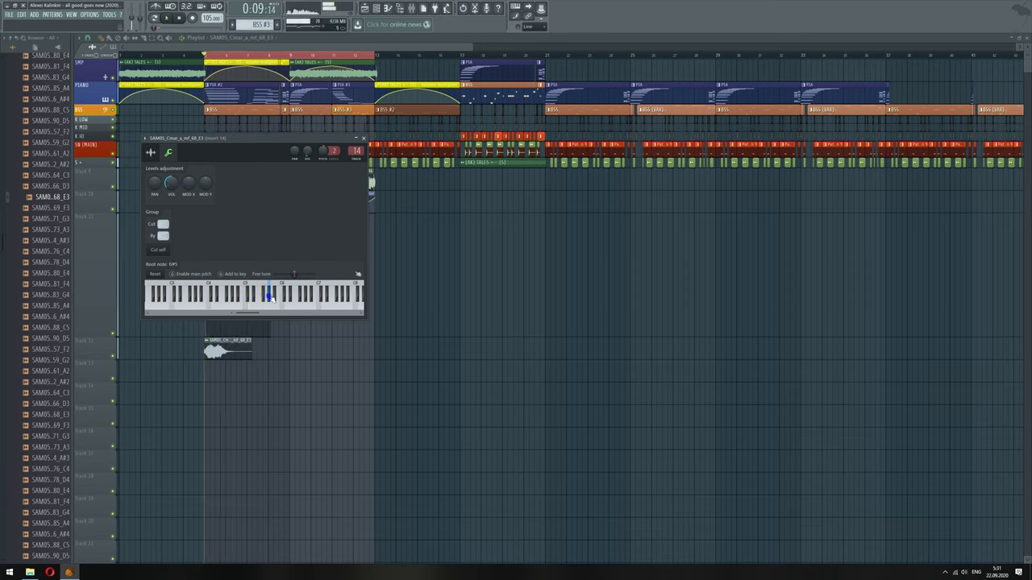
pyautogui.click(284, 372)
# Duplicate the E3 trumpet clip from Track 12 onto Track 13 and make the copy unique
pyautogui.keyDown('shift'); pyautogui.moveTo(230, 351); pyautogui.dragTo(228, 377); pyautogui.keyUp('shift')
pyautogui.doubleClick(217, 349)
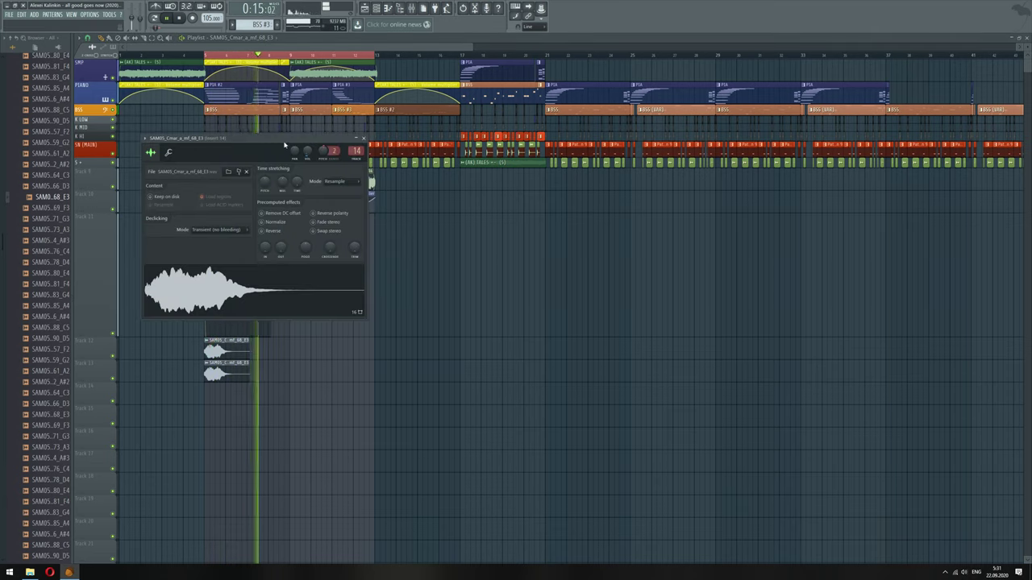
pyautogui.click(226, 373)
pyautogui.doubleClick(226, 373)
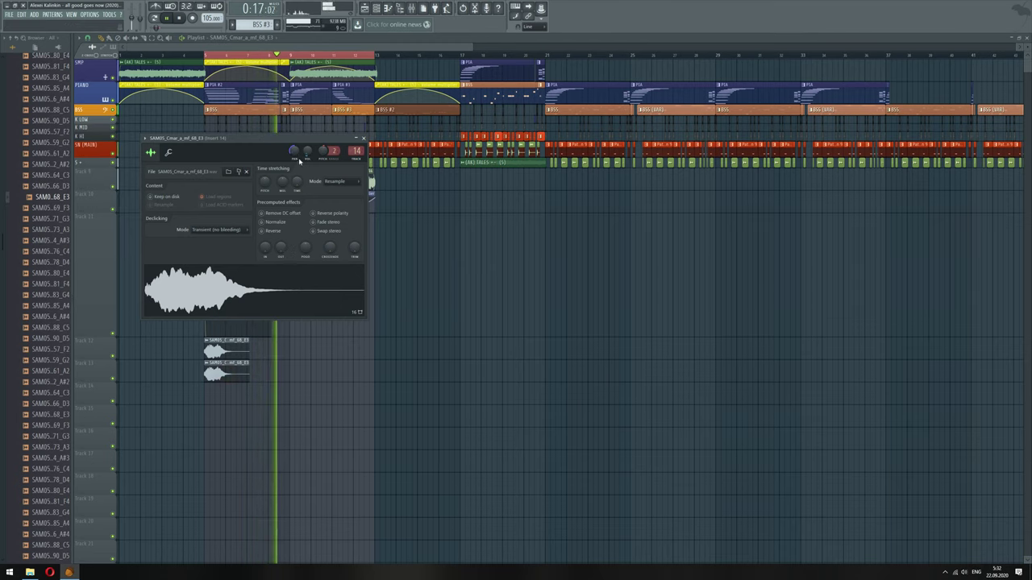
pyautogui.press('Escape')
pyautogui.click(206, 364)
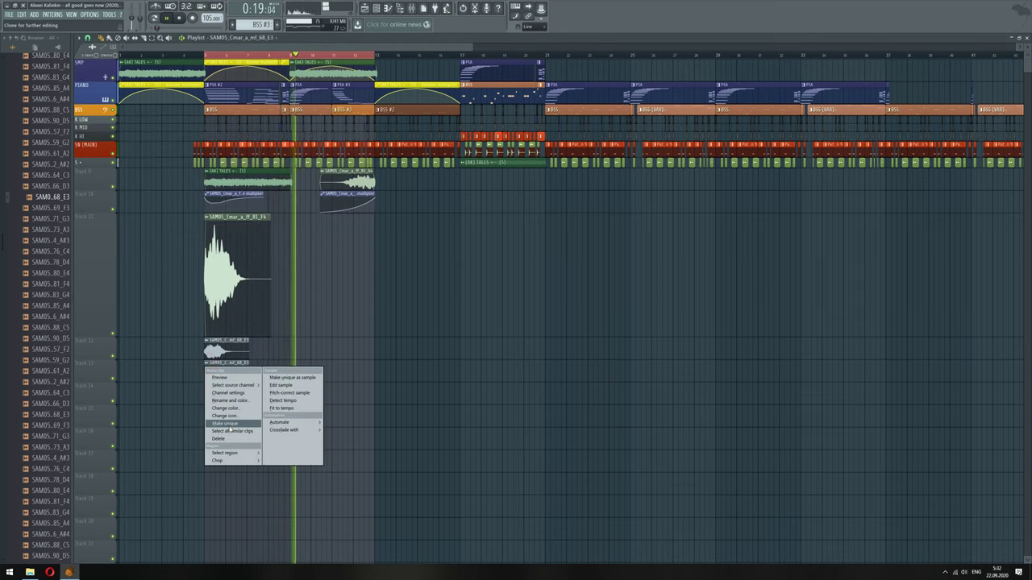
pyautogui.click(224, 424)
# Pan the unique E3 copy about 10% left and set its root note to F#5 during playback
pyautogui.doubleClick(225, 374)
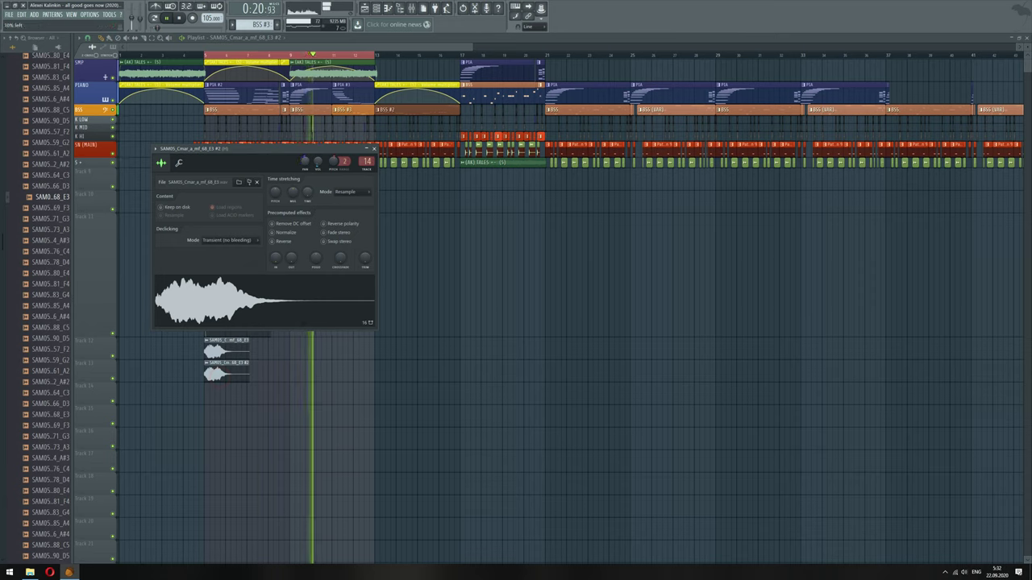
pyautogui.click(179, 163)
pyautogui.press('space')
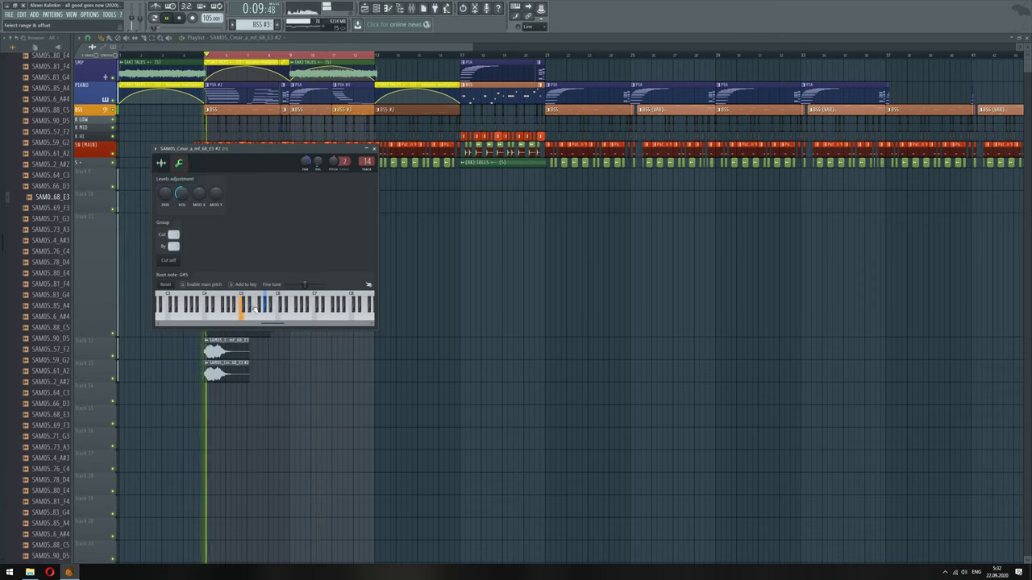
pyautogui.press('space')
pyautogui.press('space')
pyautogui.rightClick(263, 307)
pyautogui.rightClick(260, 306)
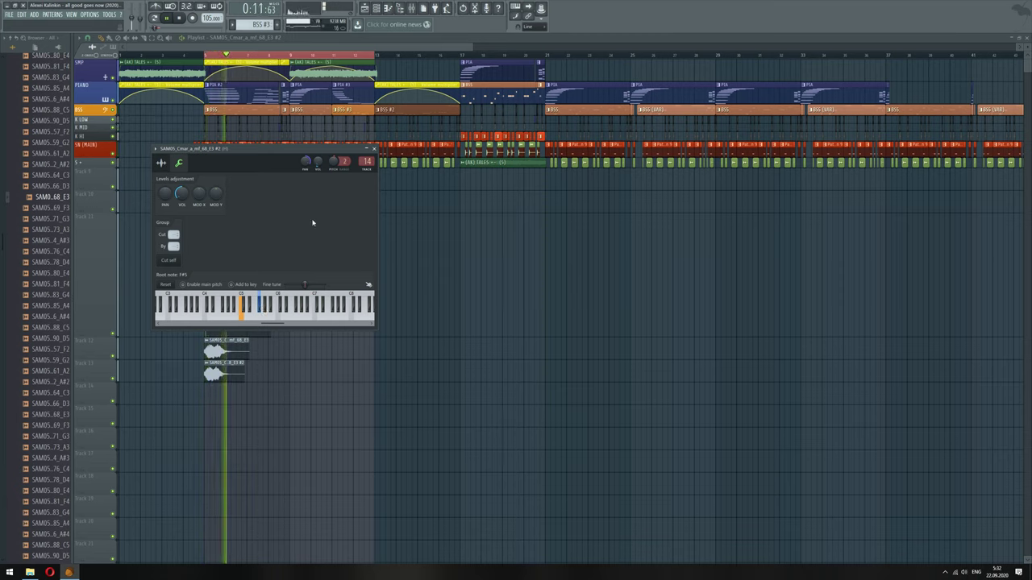
# Try root notes D5, B4 and F#4 for the unique E3 copy
pyautogui.rightClick(255, 309)
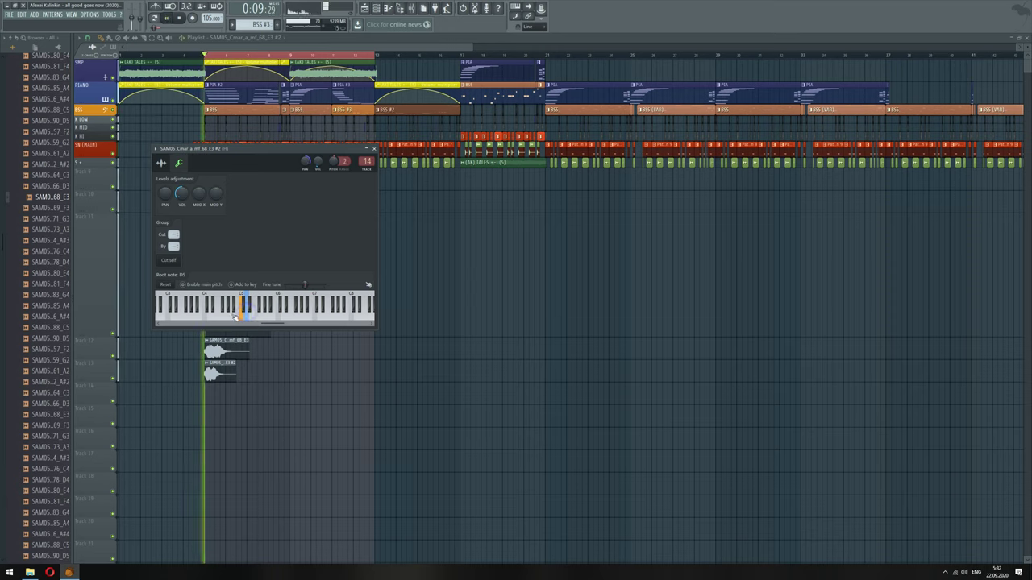
pyautogui.rightClick(233, 313)
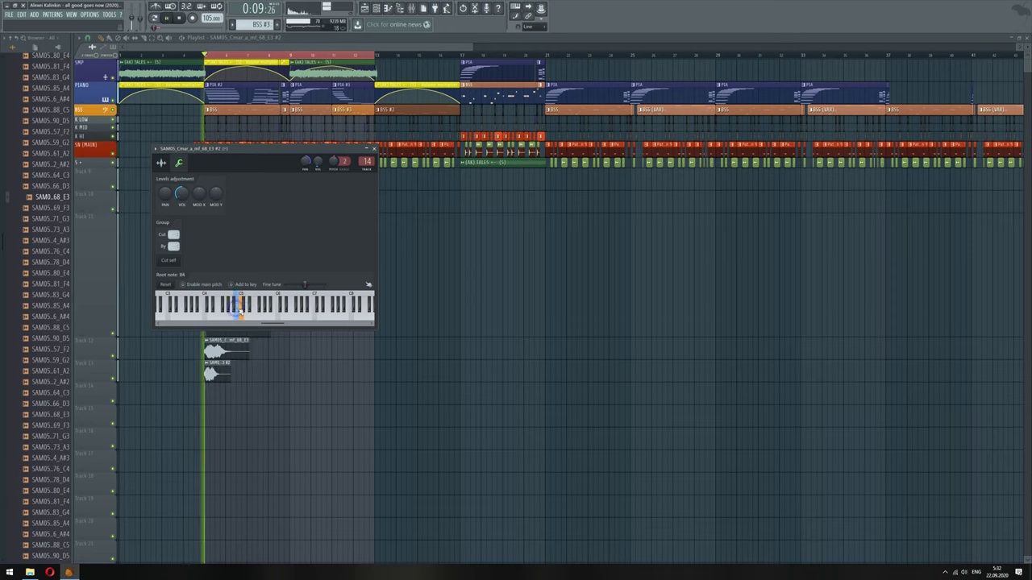
pyautogui.rightClick(226, 312)
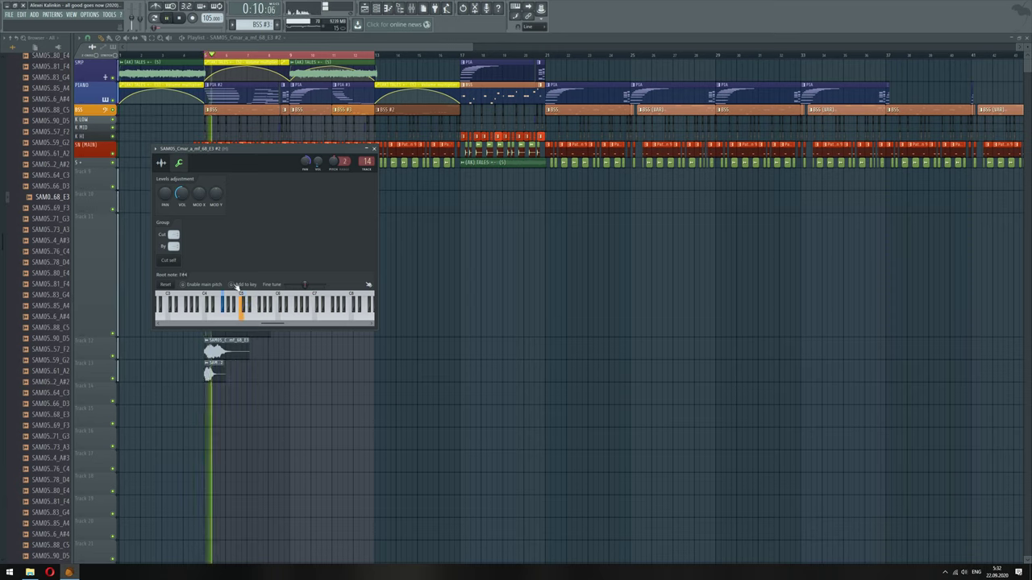
# Restart playback and lower the unique E3 copy's channel volume to about 13%
pyautogui.press('space')
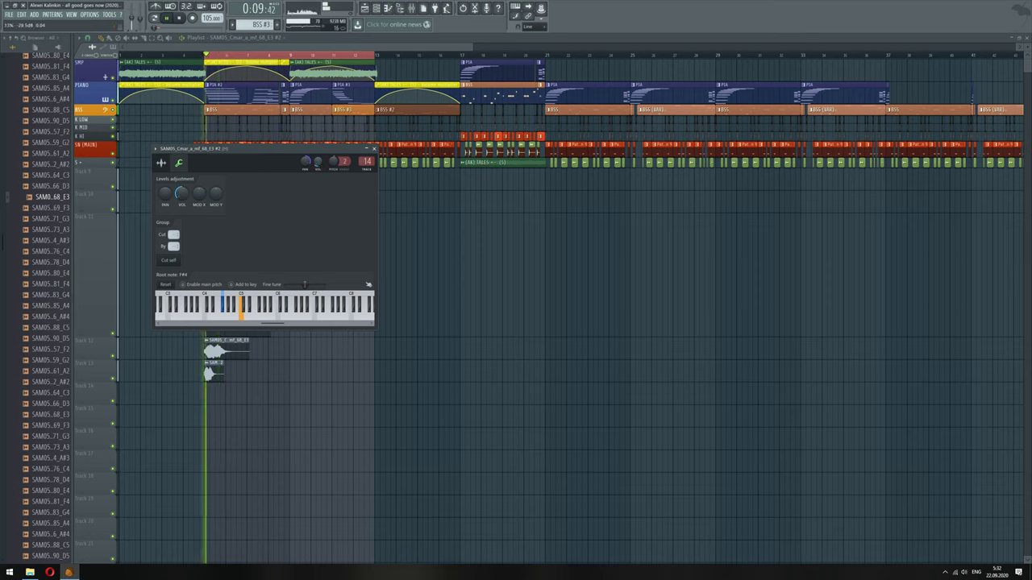
pyautogui.rightClick(318, 161)
pyautogui.click(315, 152)
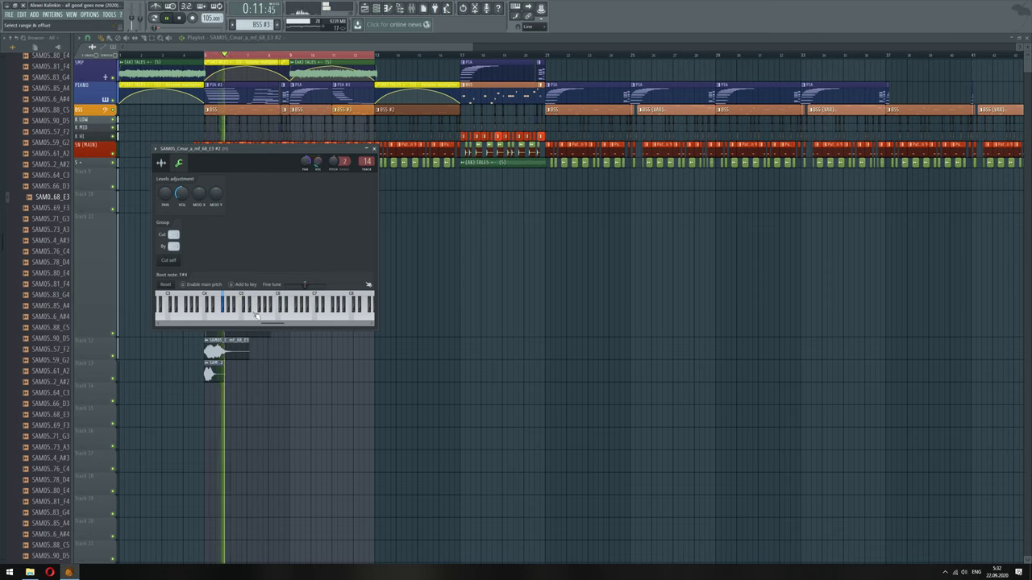
# Try time-stretching the unique E3 copy to about three bars and shifting its pitch up about 618 cents
pyautogui.click(161, 163)
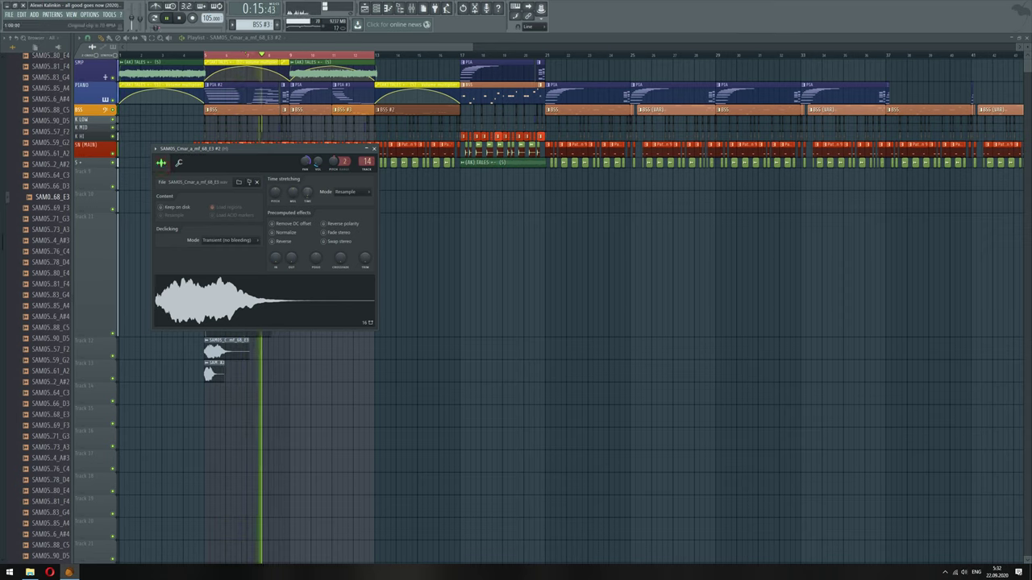
pyautogui.moveTo(308, 192); pyautogui.dragTo(308, 166)
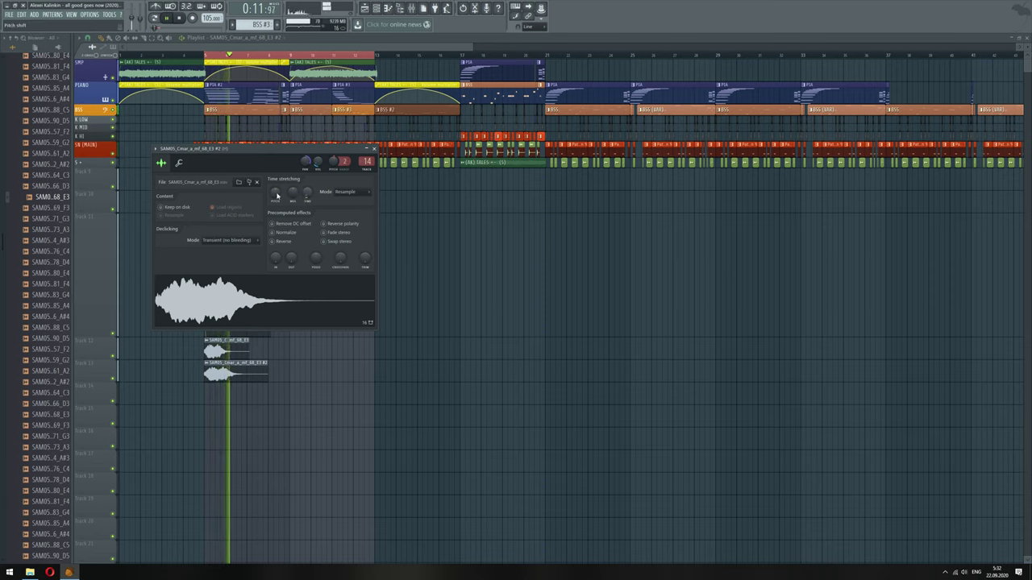
pyautogui.moveTo(276, 192)
pyautogui.mouseDown()
pyautogui.moveTo(276, 183)
pyautogui.moveTo(275, 194)
pyautogui.mouseUp()
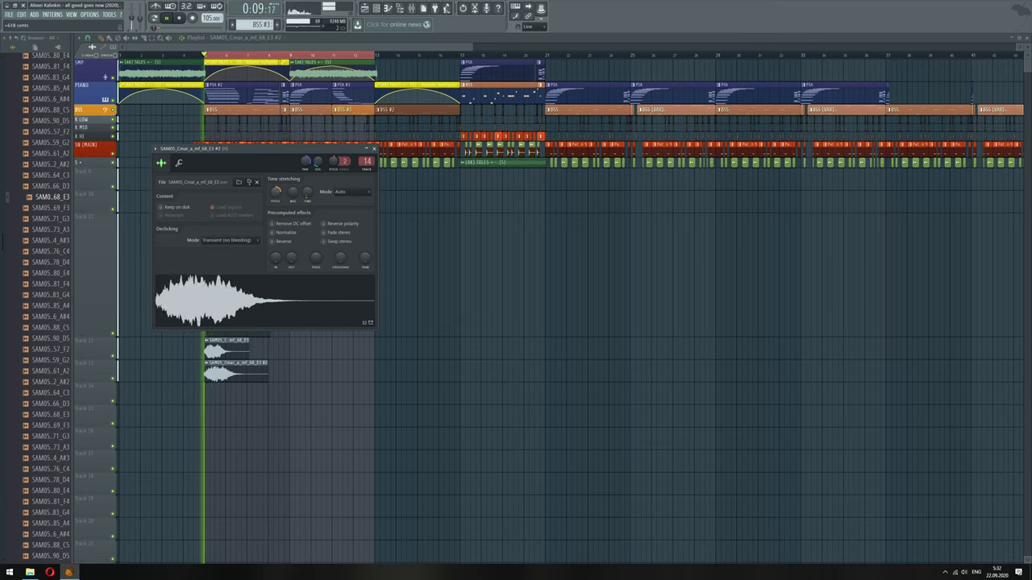
pyautogui.moveTo(276, 192); pyautogui.dragTo(275, 190)
# Restart the loop and try a smaller pitch shift of about +39 cents on the unique E3 copy
pyautogui.rightClick(274, 191)
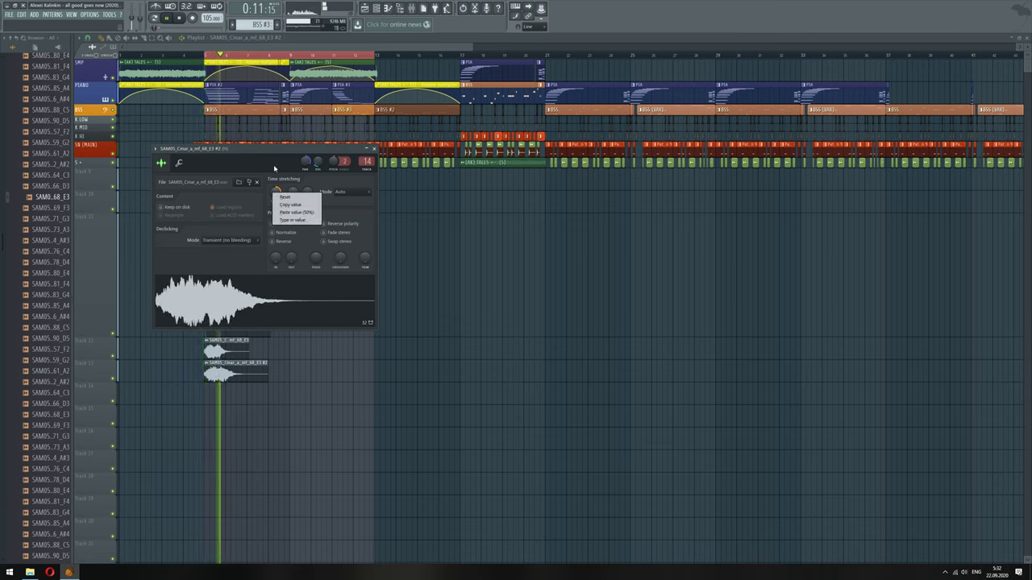
pyautogui.click(274, 166)
pyautogui.press('space')
pyautogui.press('space')
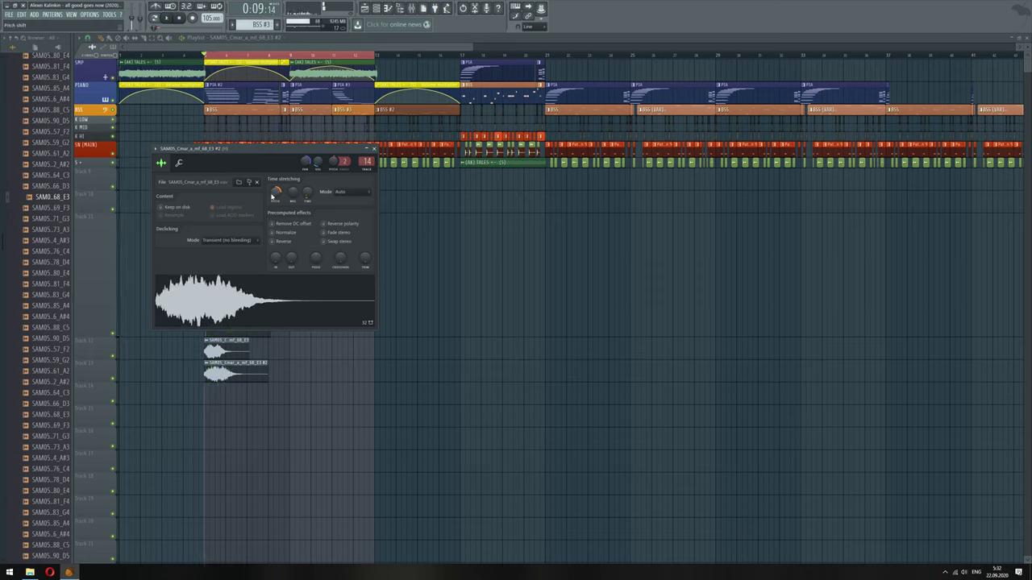
pyautogui.rightClick(276, 191)
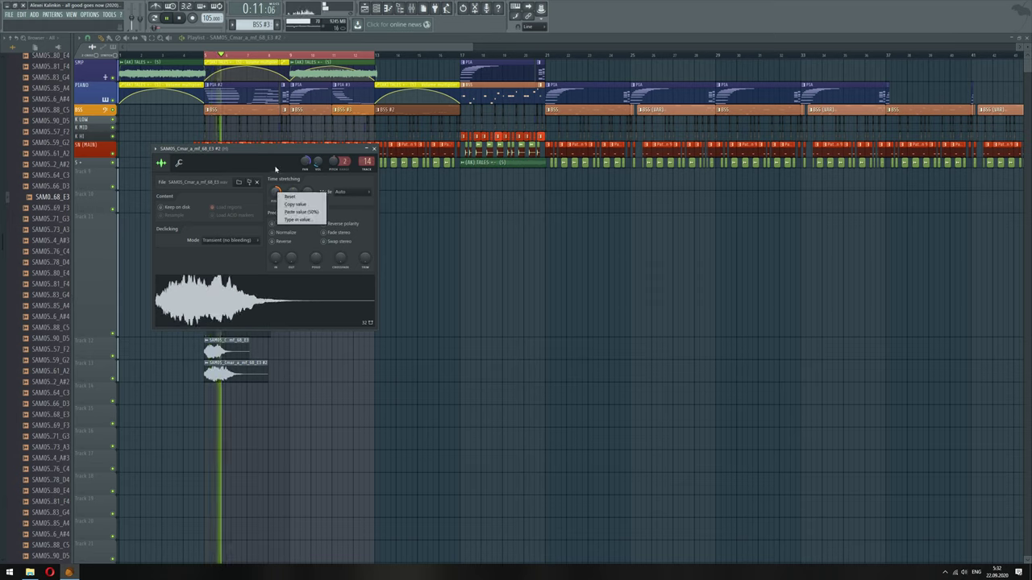
pyautogui.click(278, 195)
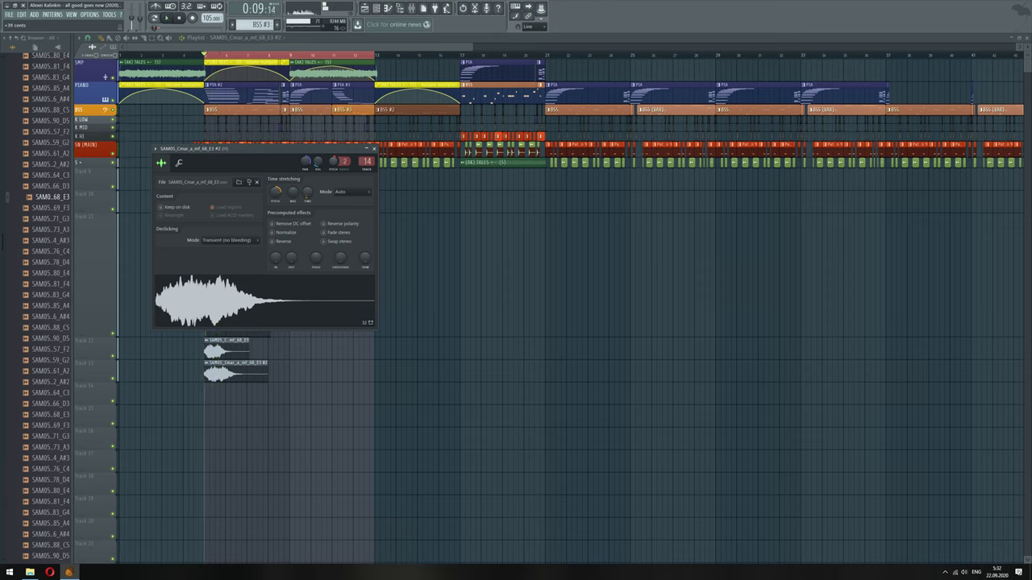
# Reset the time stretch and pitch shift of the unique E3 copy
pyautogui.rightClick(333, 163)
pyautogui.rightClick(307, 193)
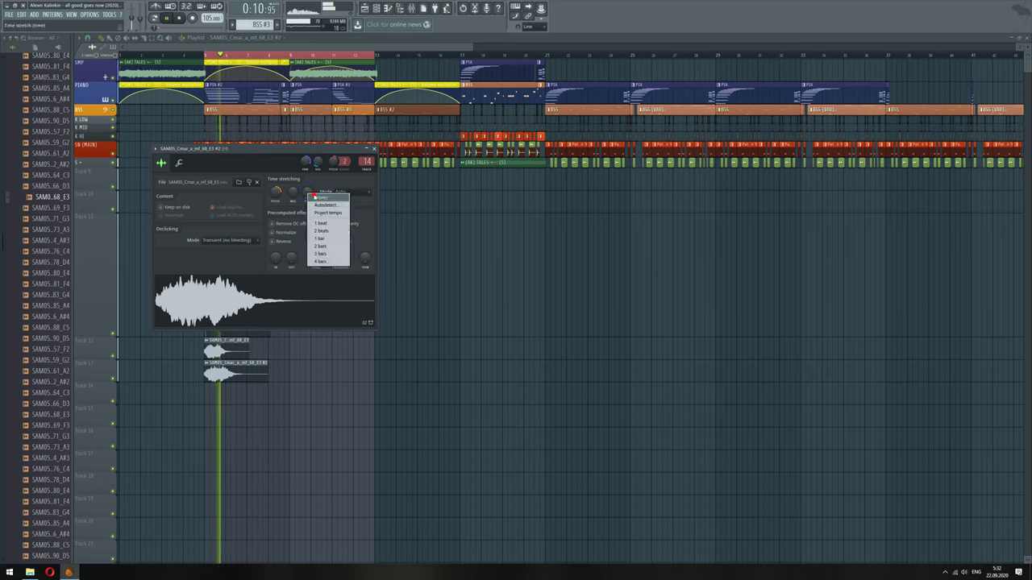
pyautogui.click(317, 198)
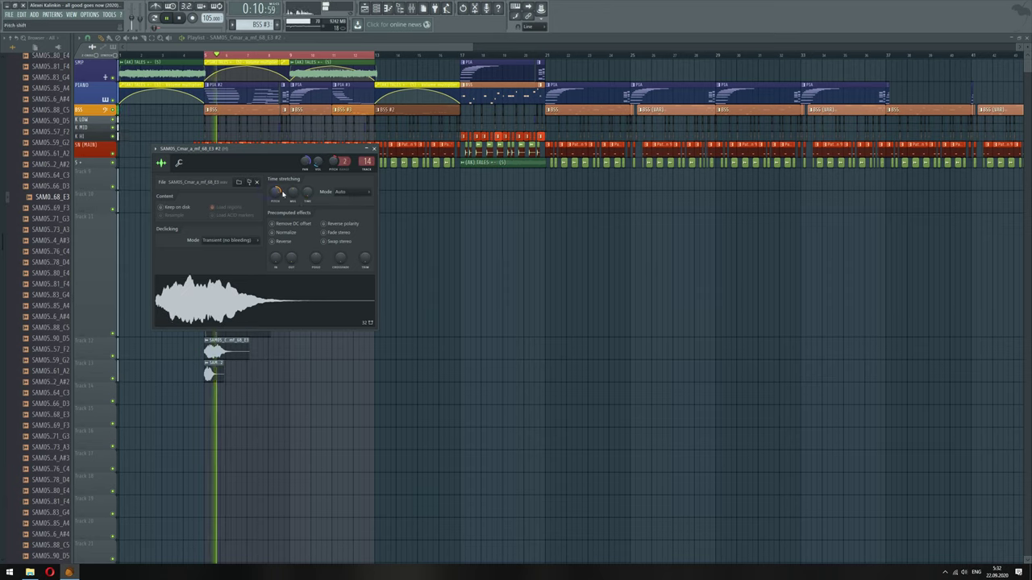
pyautogui.rightClick(276, 194)
pyautogui.click(286, 199)
# Return the unique E3 copy's root note to F#5 and restart playback
pyautogui.click(178, 162)
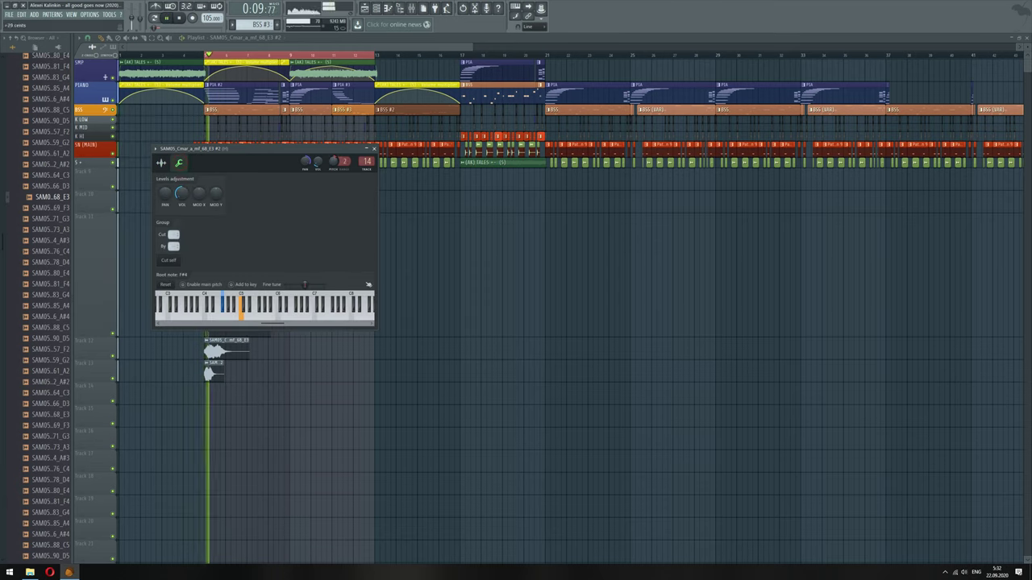
pyautogui.rightClick(333, 162)
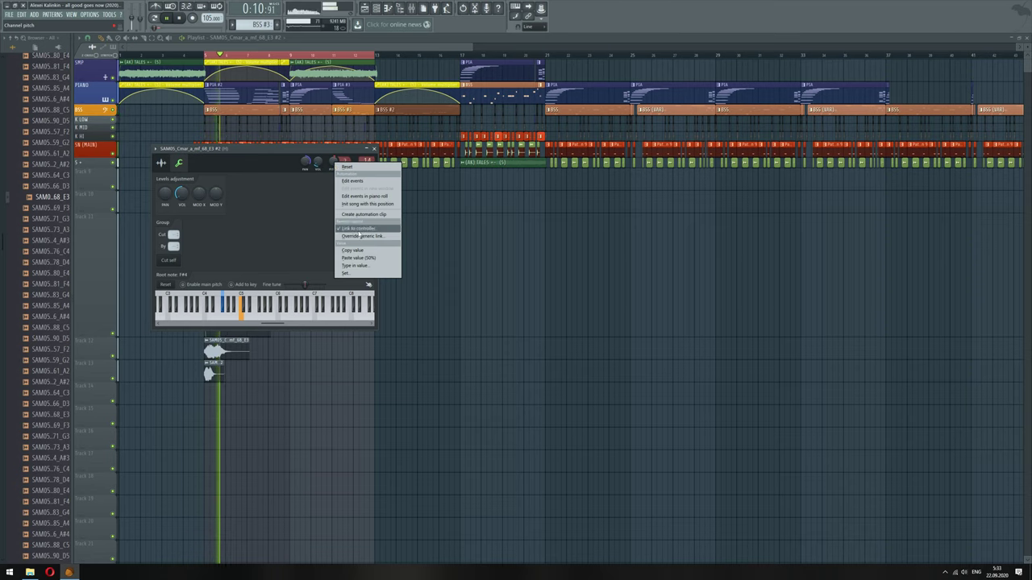
pyautogui.click(360, 258)
pyautogui.press('space')
pyautogui.click(243, 305)
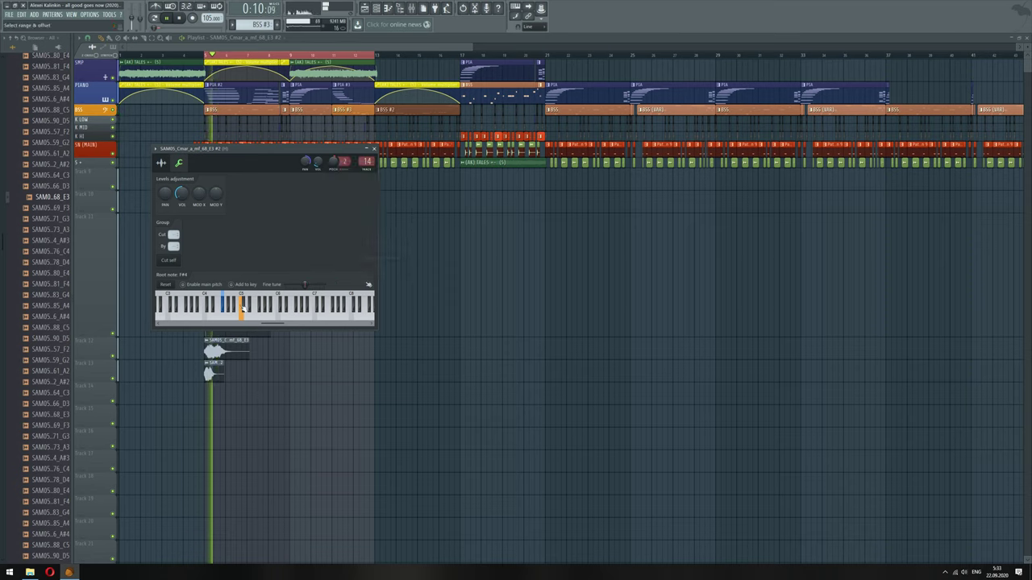
pyautogui.click(262, 308)
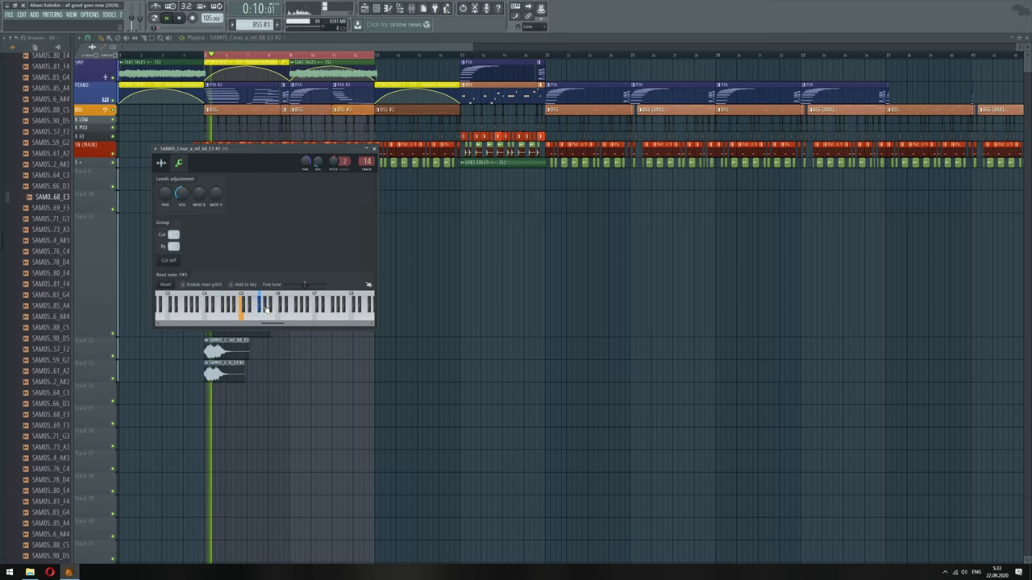
# Try root notes F5, D#5, D#6, G6, A#5, F#5 and F#4 on the unique E3 copy during playback
pyautogui.click(257, 313)
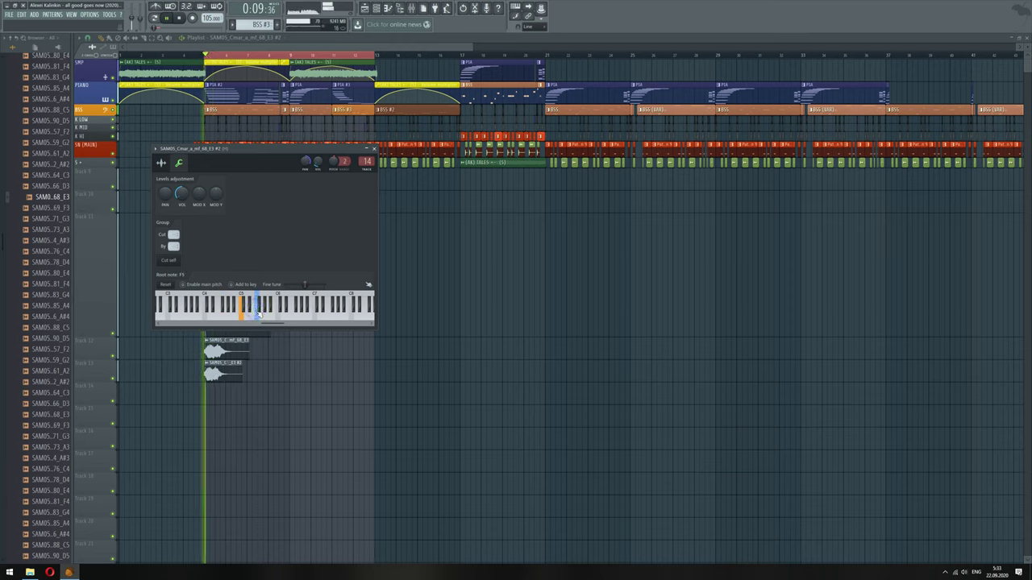
pyautogui.click(250, 311)
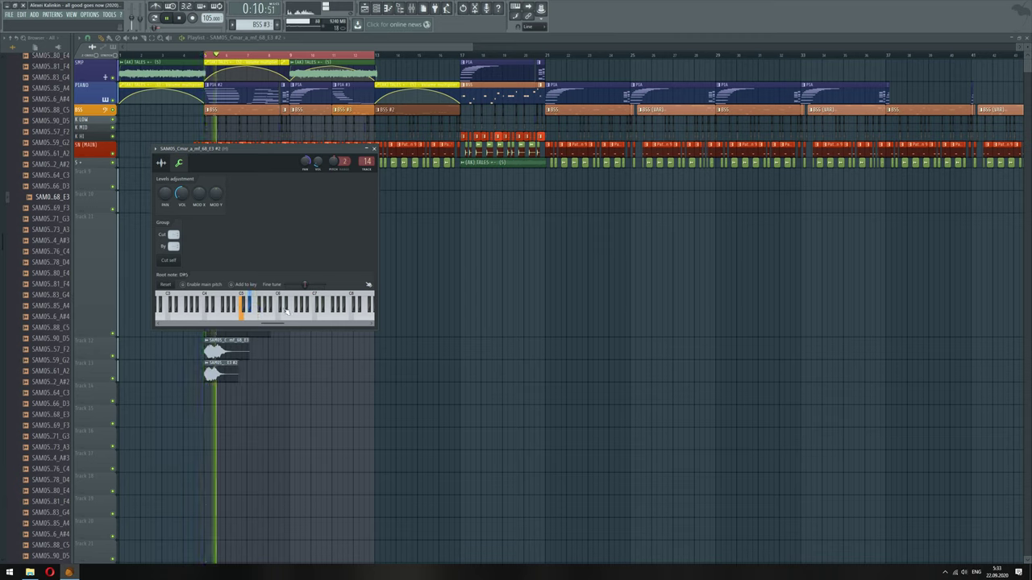
pyautogui.click(286, 310)
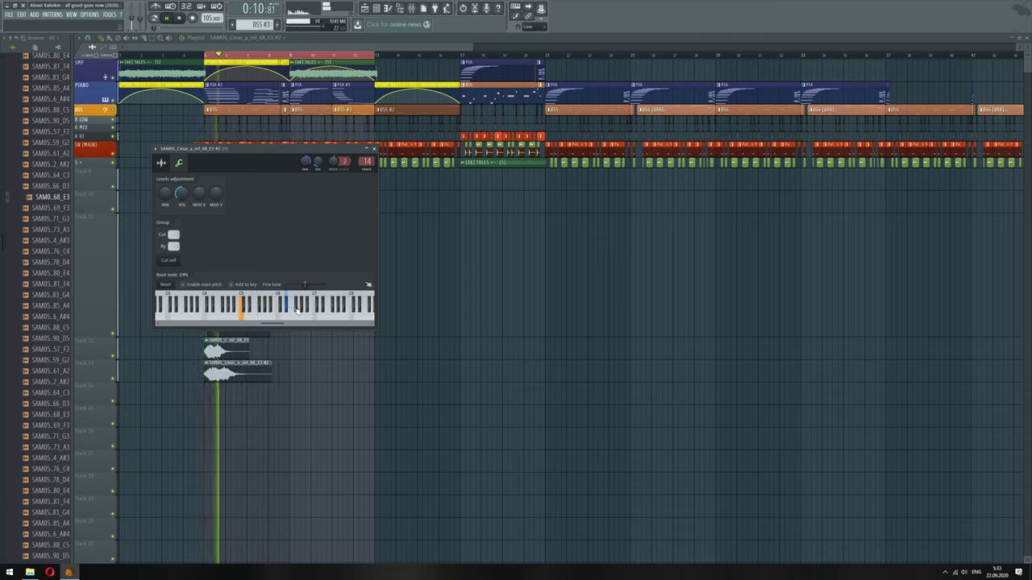
pyautogui.click(295, 311)
pyautogui.click(296, 307)
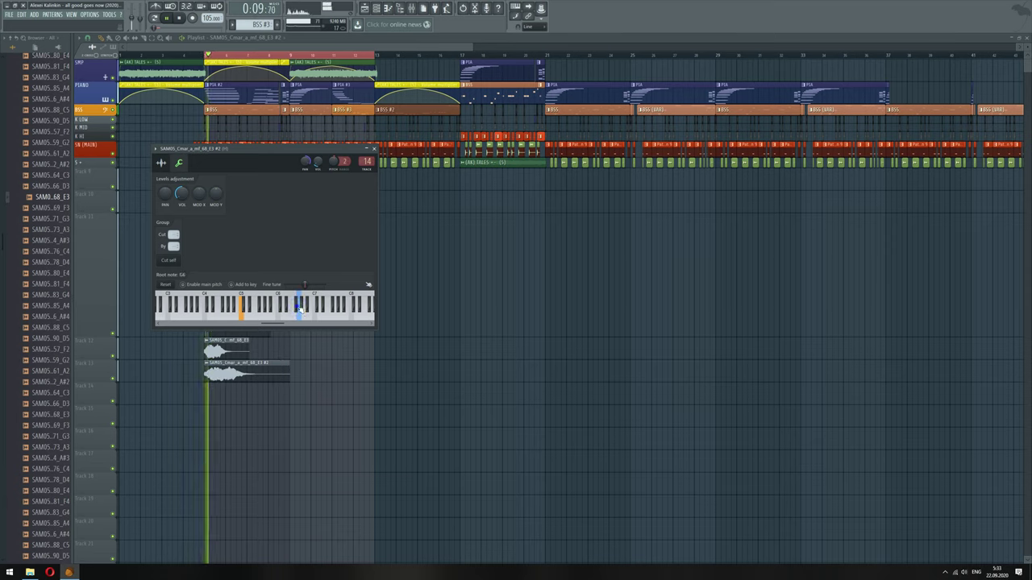
pyautogui.click(275, 311)
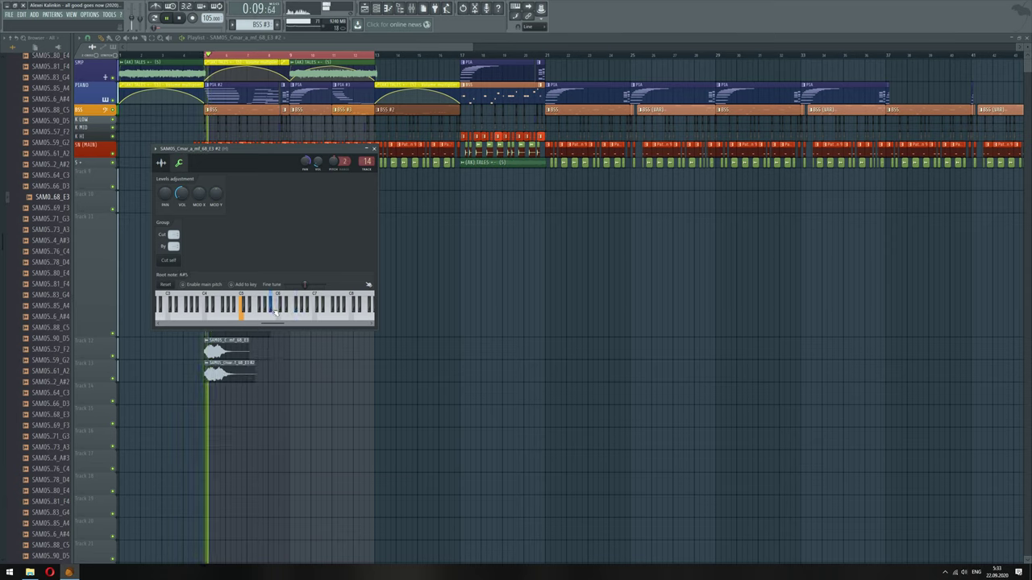
pyautogui.click(259, 307)
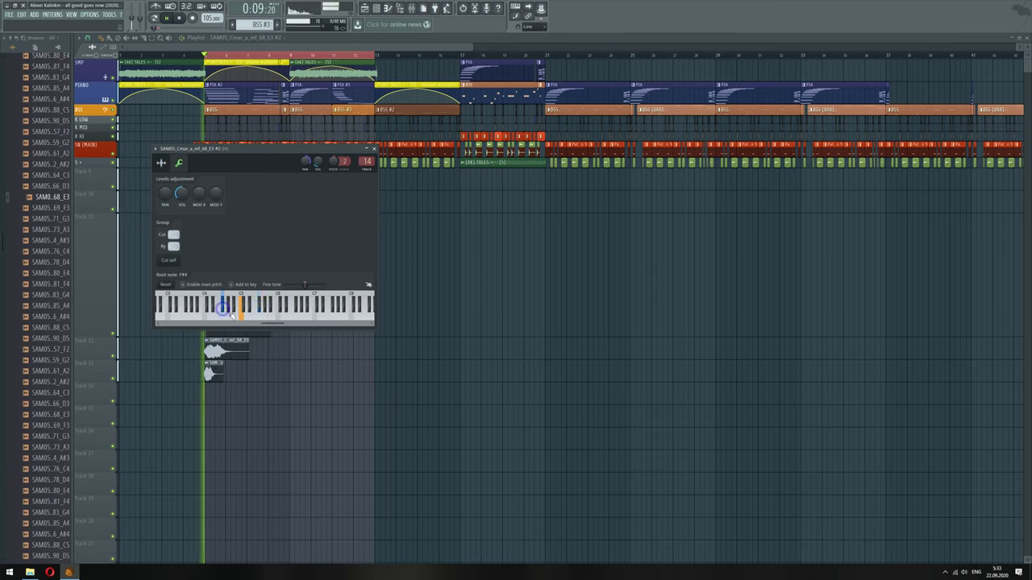
pyautogui.click(224, 307)
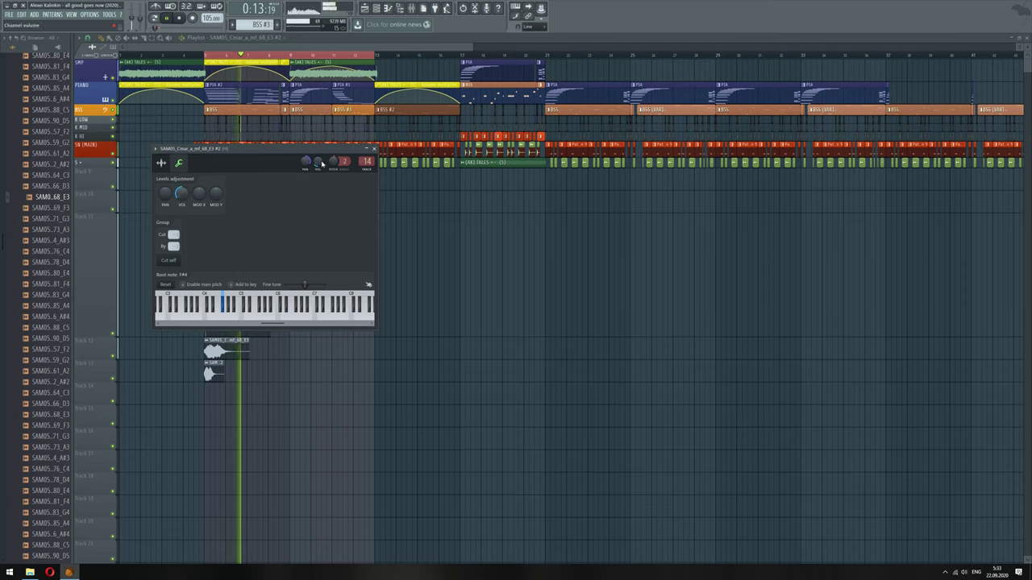
pyautogui.click(374, 148)
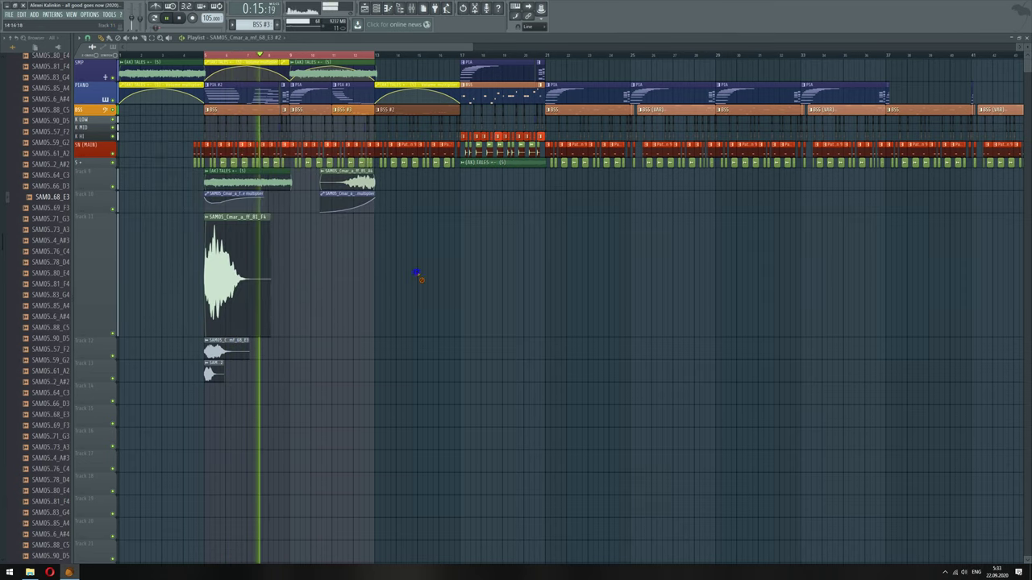
pyautogui.rightClick(129, 9)
pyautogui.click(133, 14)
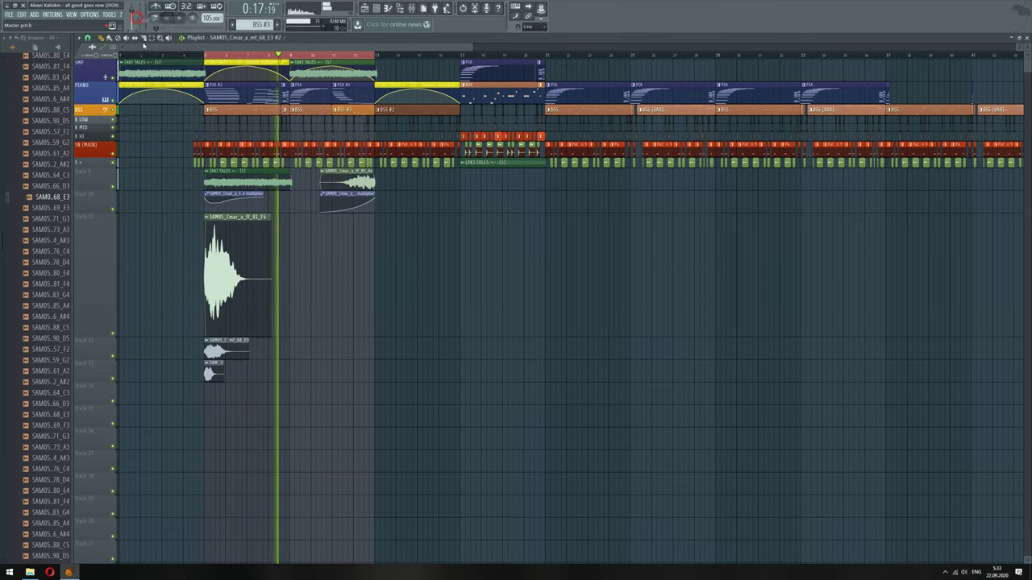
pyautogui.doubleClick(213, 376)
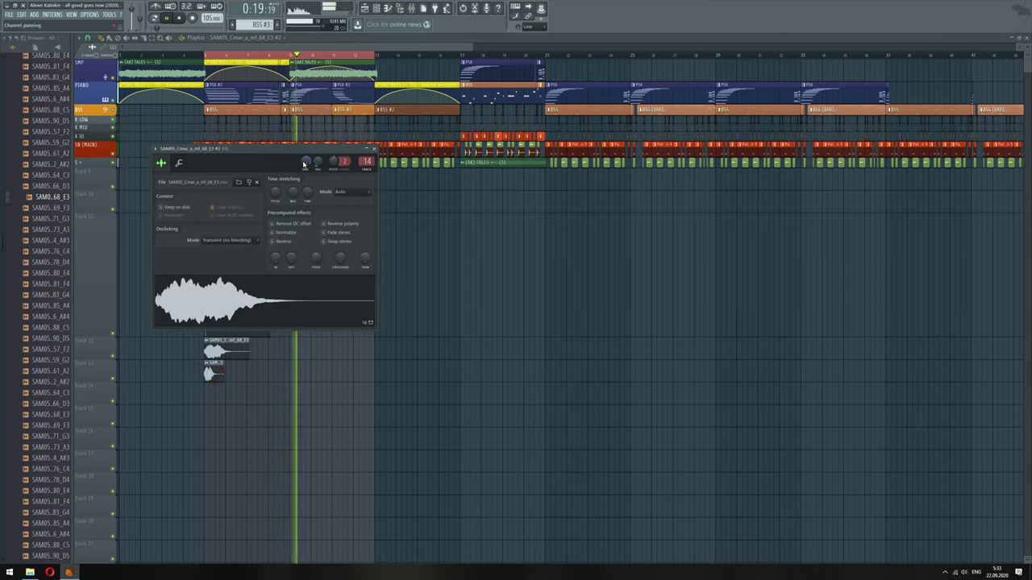
pyautogui.click(179, 163)
pyautogui.moveTo(182, 196); pyautogui.dragTo(182, 217)
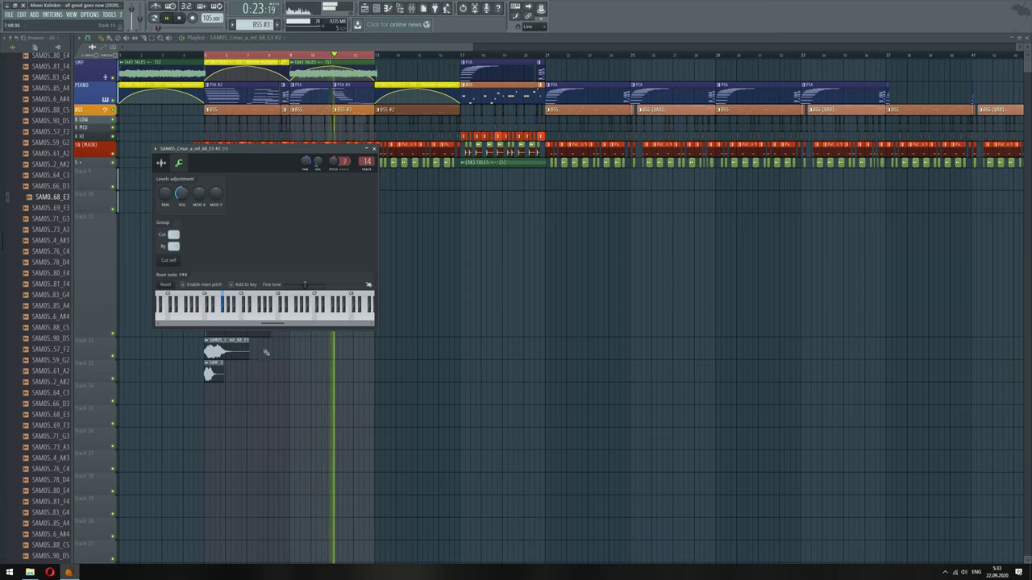
pyautogui.rightClick(325, 391)
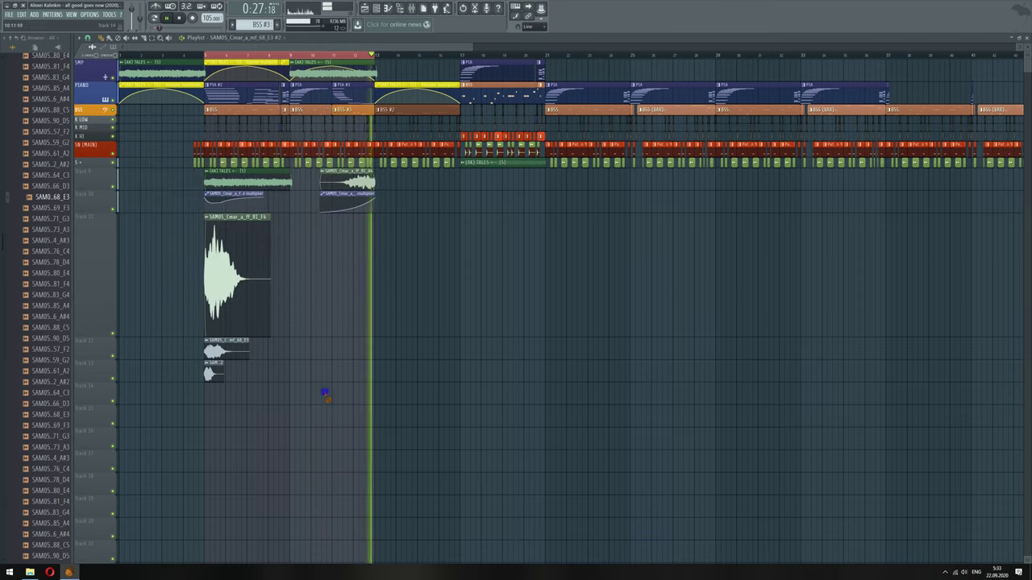
# Try root notes F#5, G#5 and E6 on the unique E3 copy, and undo removing the original E3 clip
pyautogui.doubleClick(214, 374)
pyautogui.click(186, 165)
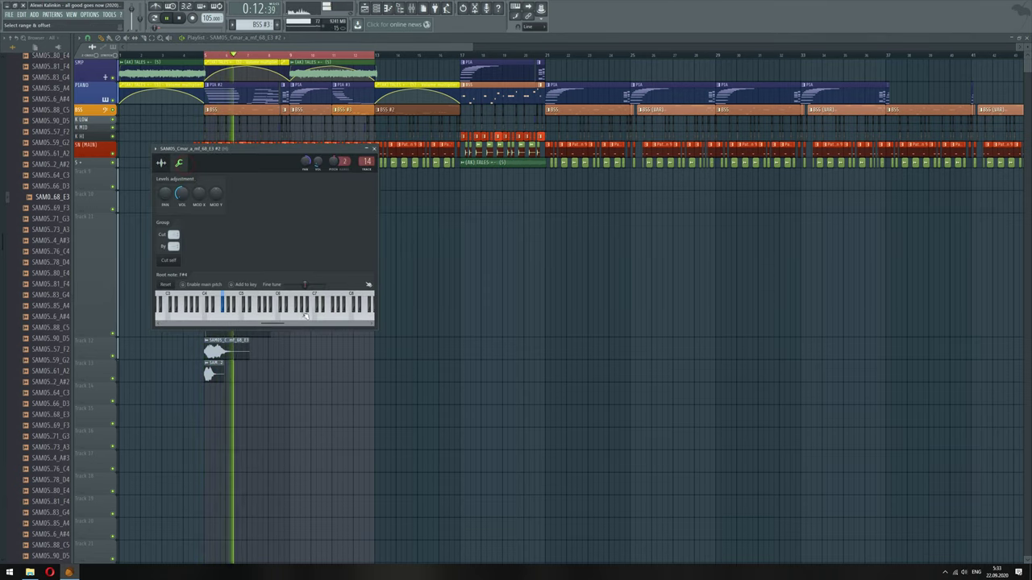
pyautogui.rightClick(259, 304)
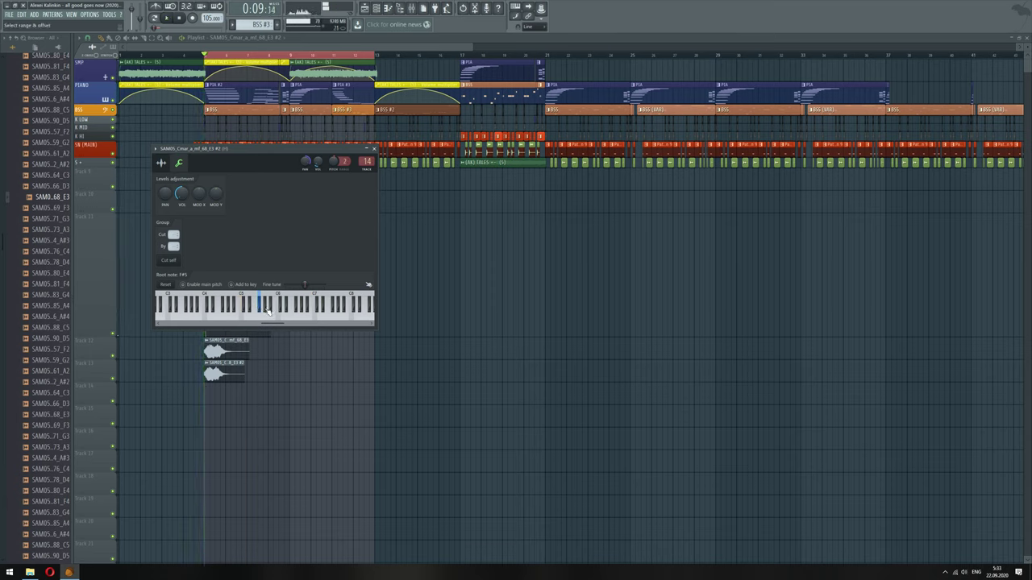
pyautogui.rightClick(266, 304)
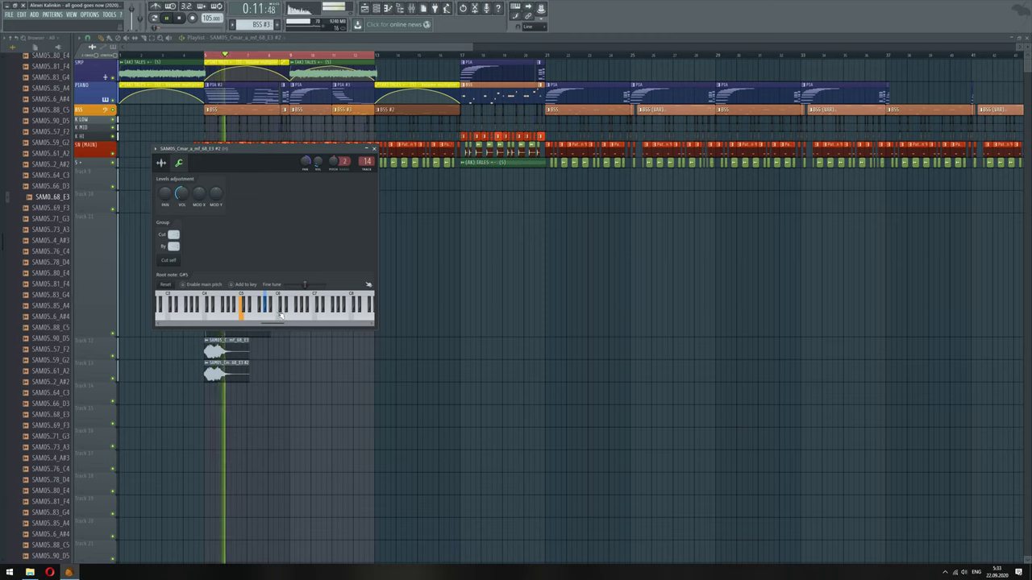
pyautogui.rightClick(287, 316)
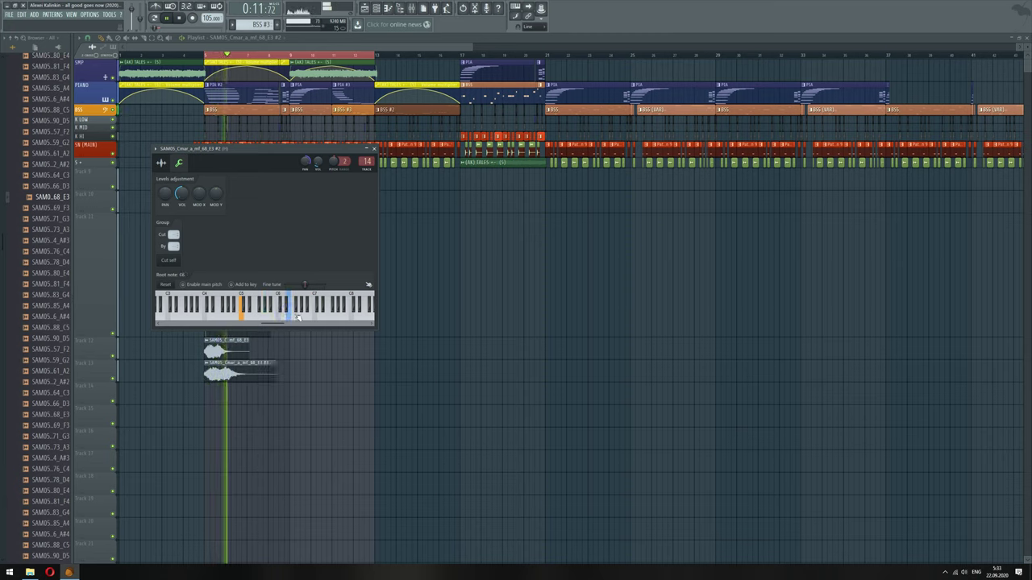
pyautogui.press('space')
pyautogui.press('space')
pyautogui.press('Escape')
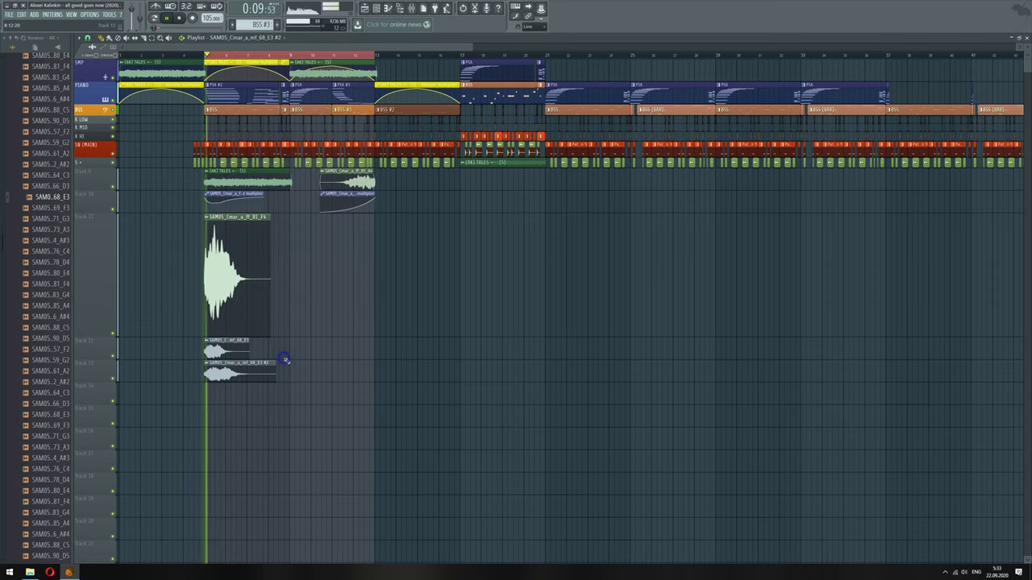
pyautogui.rightClick(216, 350)
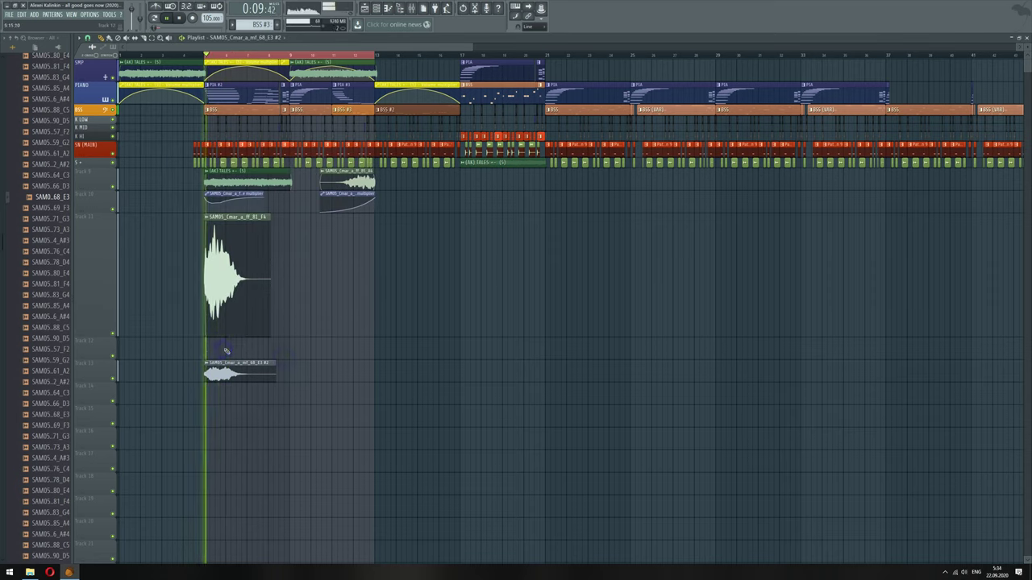
pyautogui.hotkey('ctrl', 'z')
# Try root notes G#6 and B6 on the unique E3 copy, restarting the loop after each
pyautogui.doubleClick(222, 373)
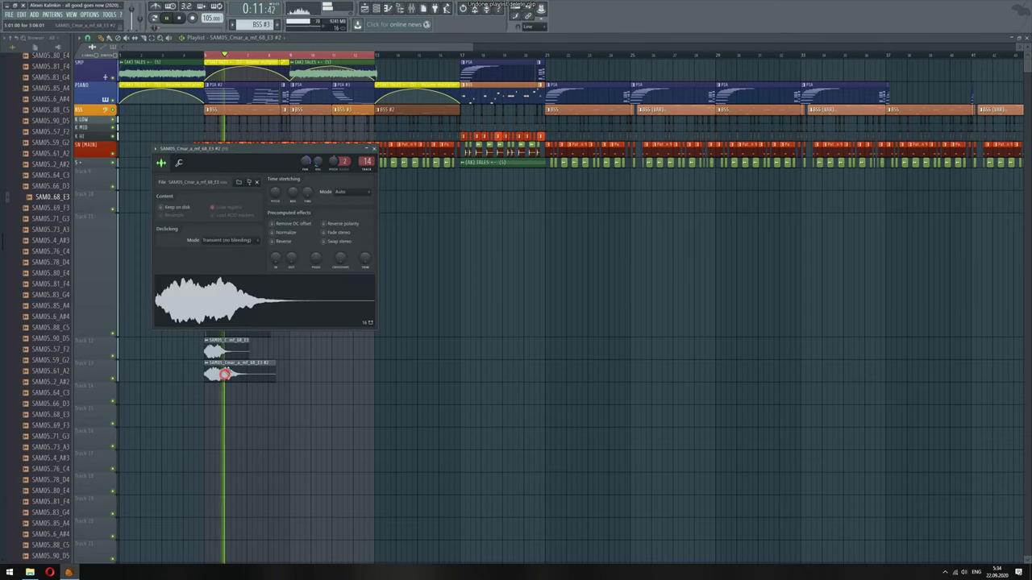
pyautogui.click(180, 162)
pyautogui.click(302, 306)
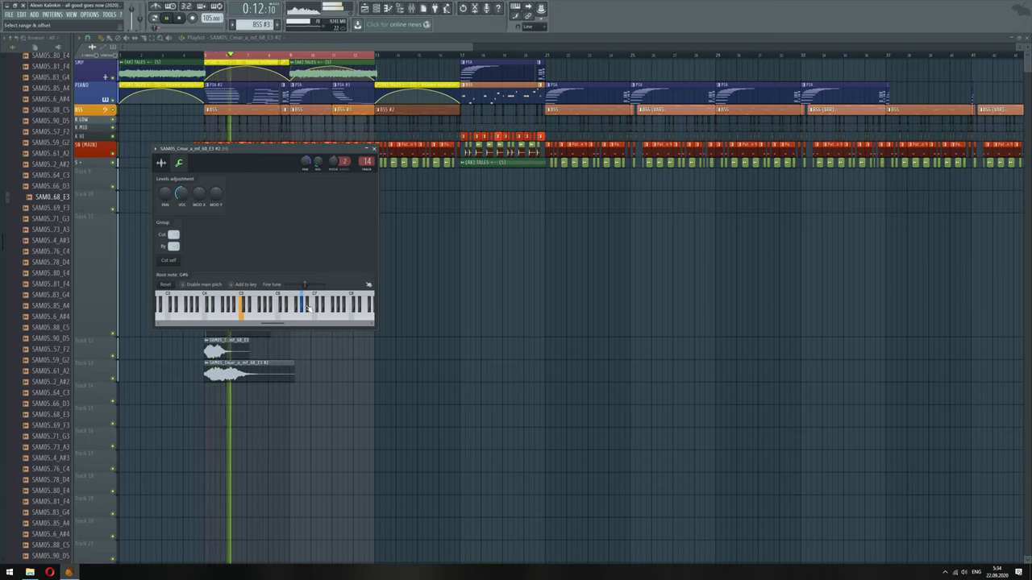
pyautogui.press('space')
pyautogui.press('space')
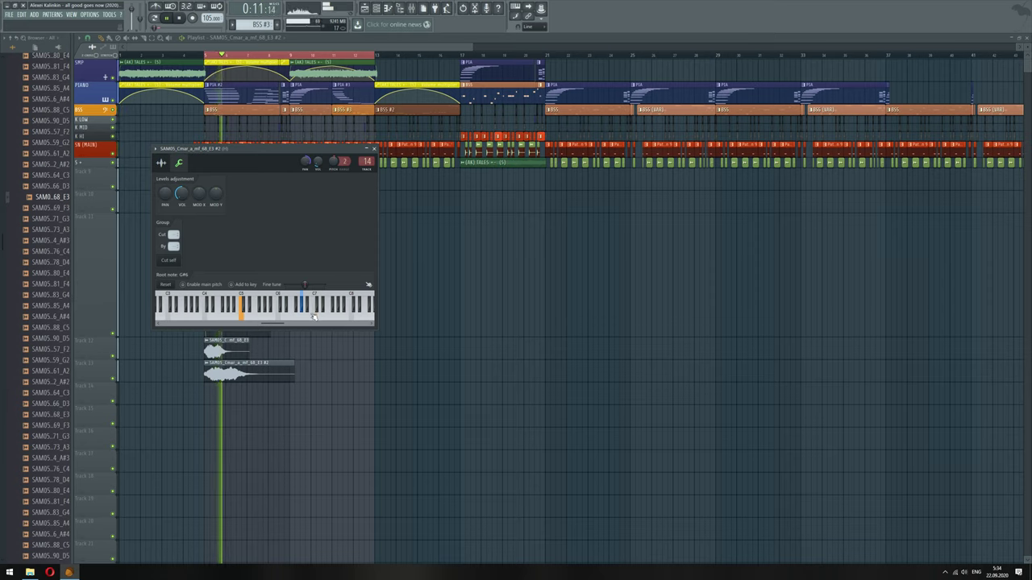
pyautogui.click(311, 311)
pyautogui.press('space')
pyautogui.press('space')
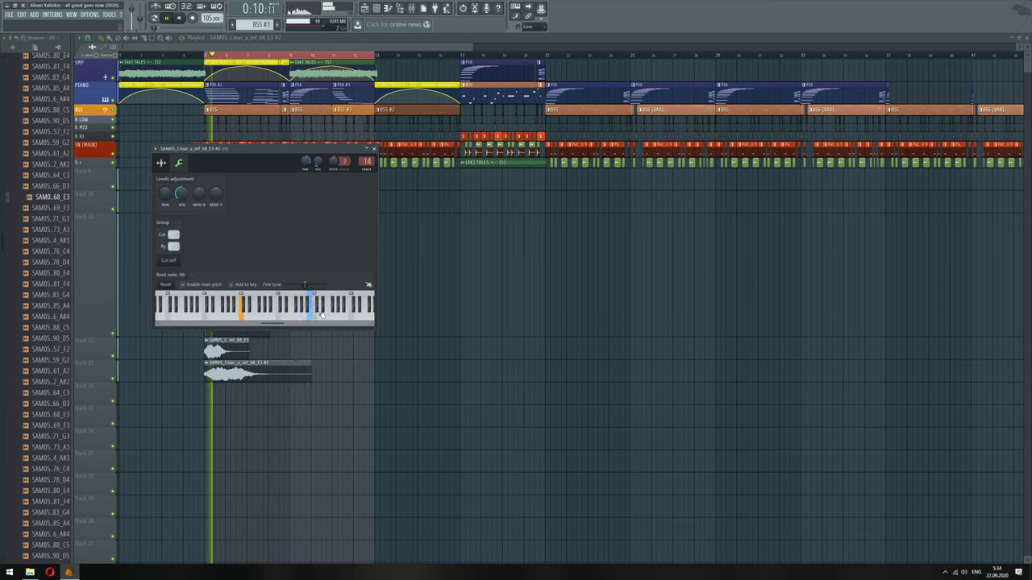
# Try higher root notes including C#7 and F7 on the unique E3 copy, restarting the loop each time
pyautogui.click(320, 313)
pyautogui.press('space')
pyautogui.press('space')
pyautogui.click(316, 307)
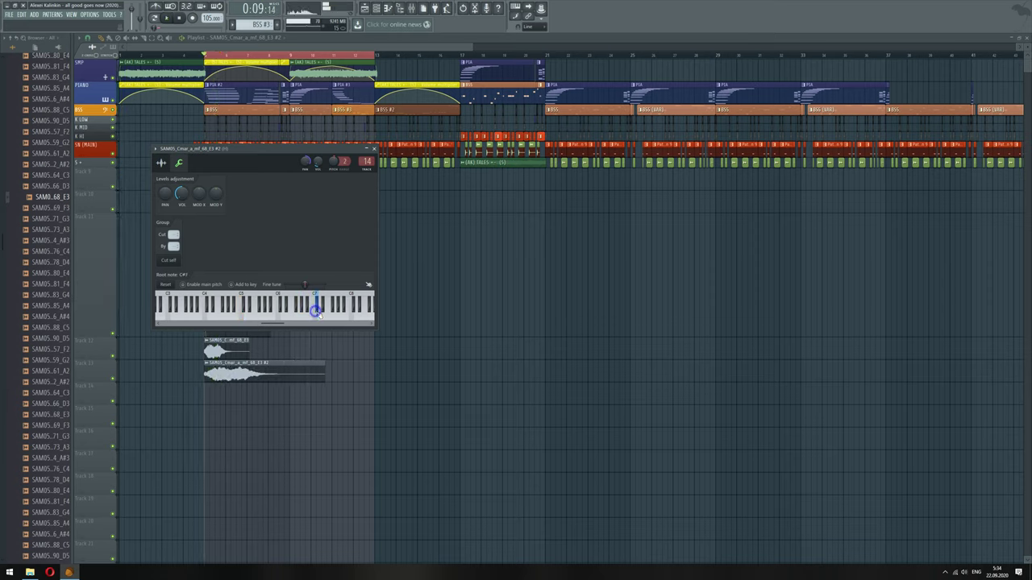
pyautogui.press('space')
pyautogui.press('space')
pyautogui.click(333, 317)
pyautogui.press('space')
pyautogui.press('space')
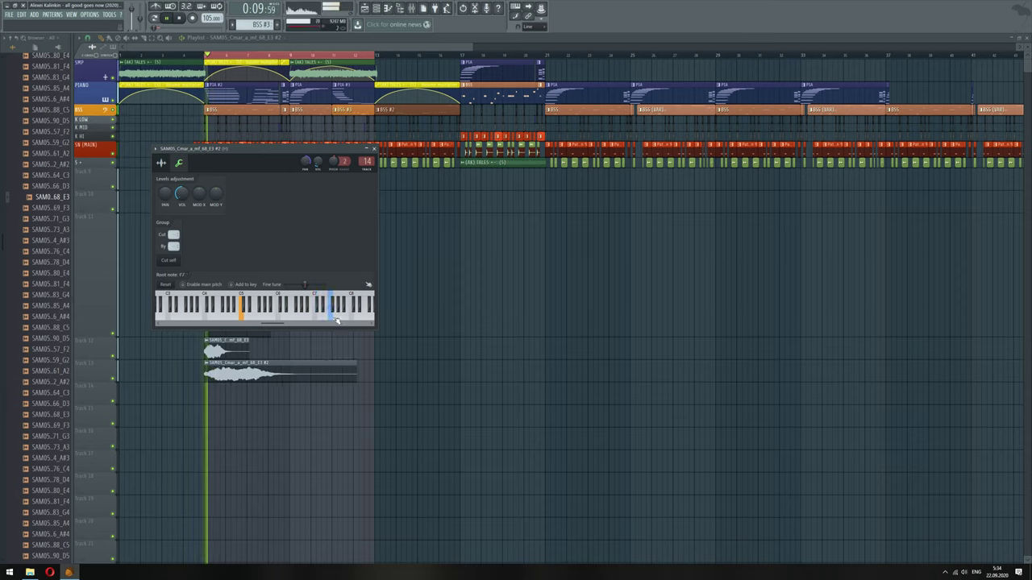
# Audition the unique E3 copy with root notes A7 and G#7, restarting the loop for each
pyautogui.click(341, 318)
pyautogui.press('space')
pyautogui.press('space')
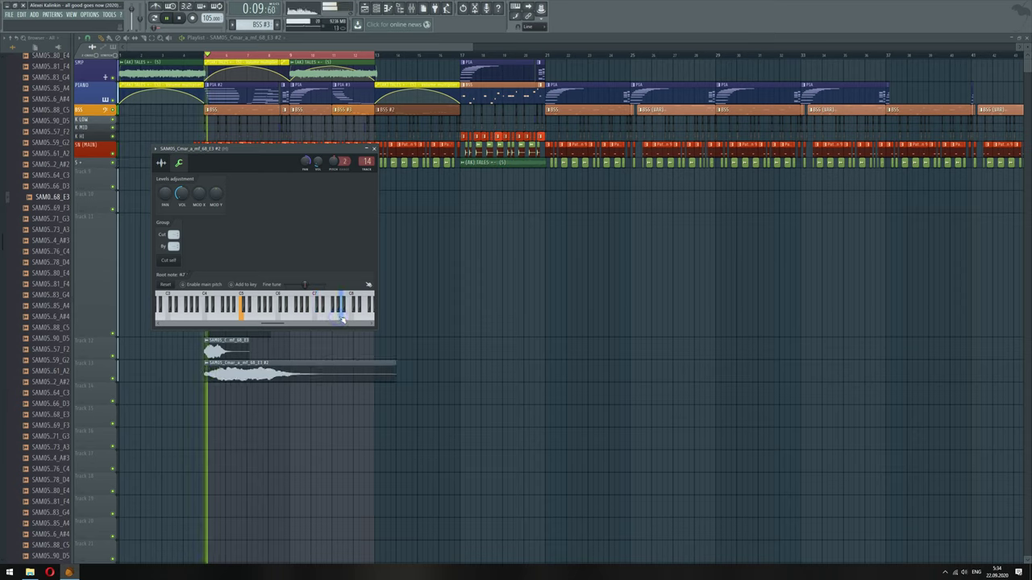
pyautogui.click(337, 304)
pyautogui.press('space')
pyautogui.press('space')
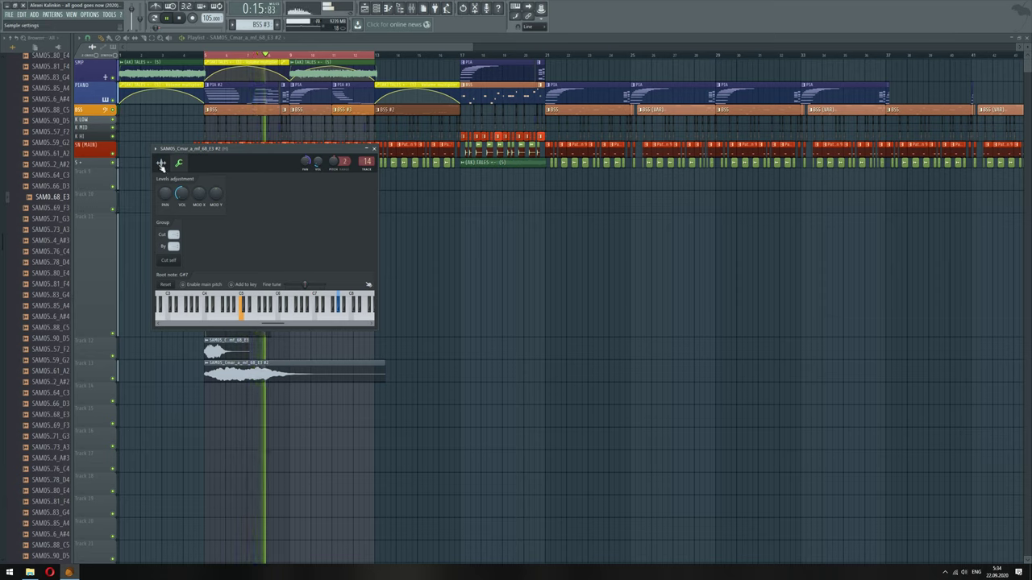
# Add a precomputed fade-out to the unique E3 copy that silences its tail, and replay the loop
pyautogui.click(161, 164)
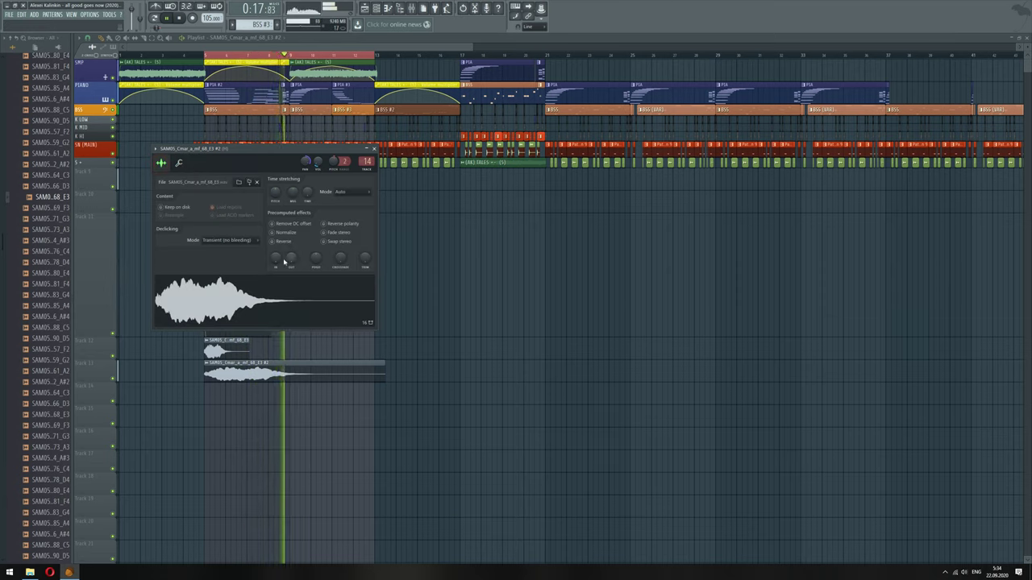
pyautogui.moveTo(294, 257); pyautogui.dragTo(295, 240)
pyautogui.press('space')
pyautogui.press('space')
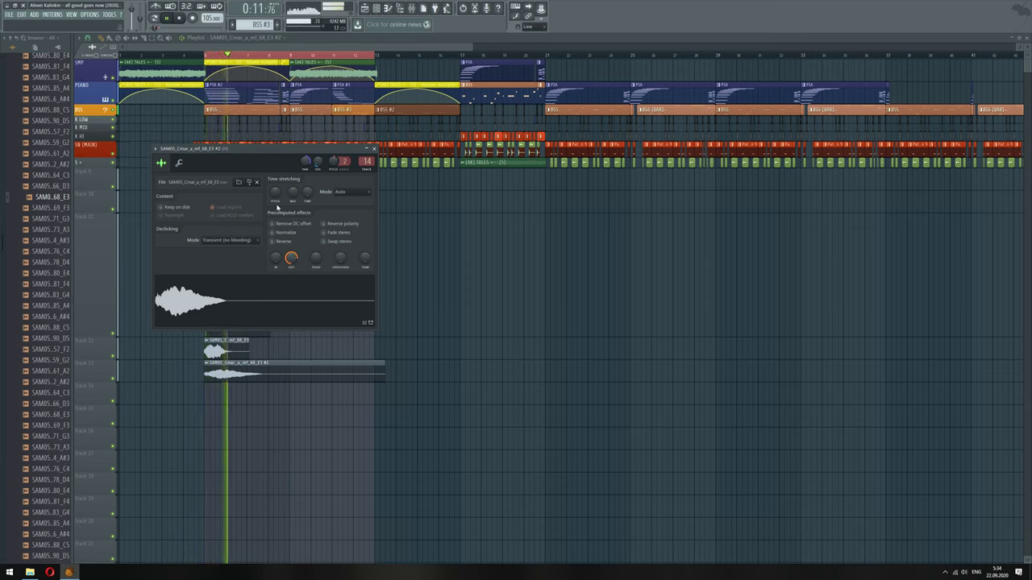
pyautogui.press('space')
pyautogui.press('space')
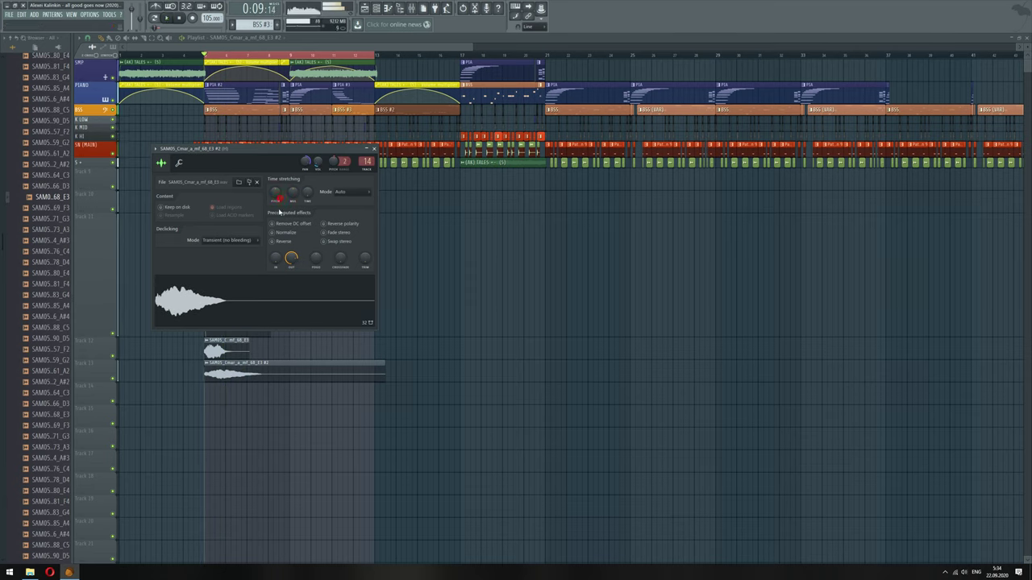
# Lower the unique E3 copy's time-stretching pitch and set its root note to G#6
pyautogui.moveTo(273, 189); pyautogui.dragTo(276, 198)
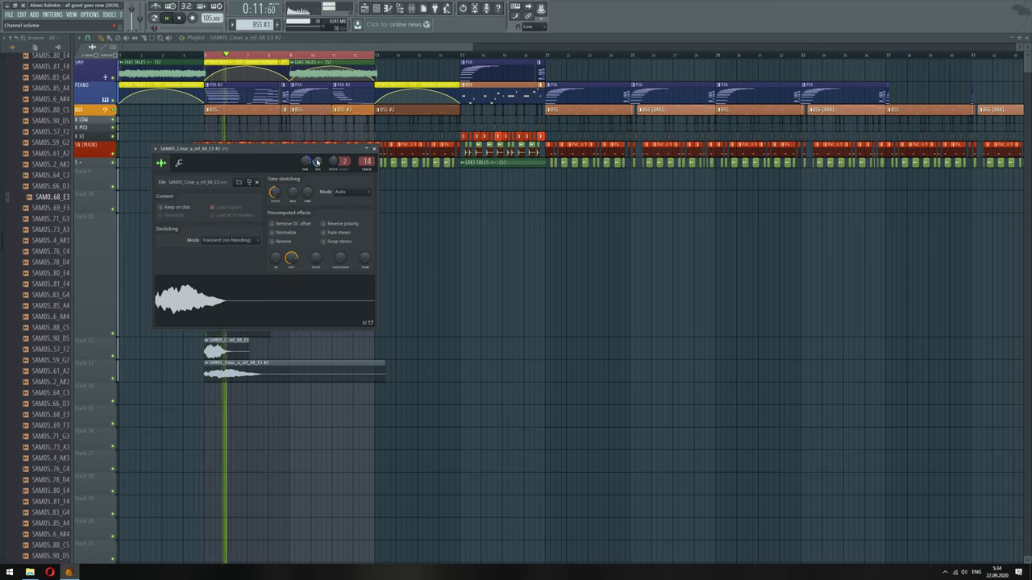
pyautogui.click(179, 163)
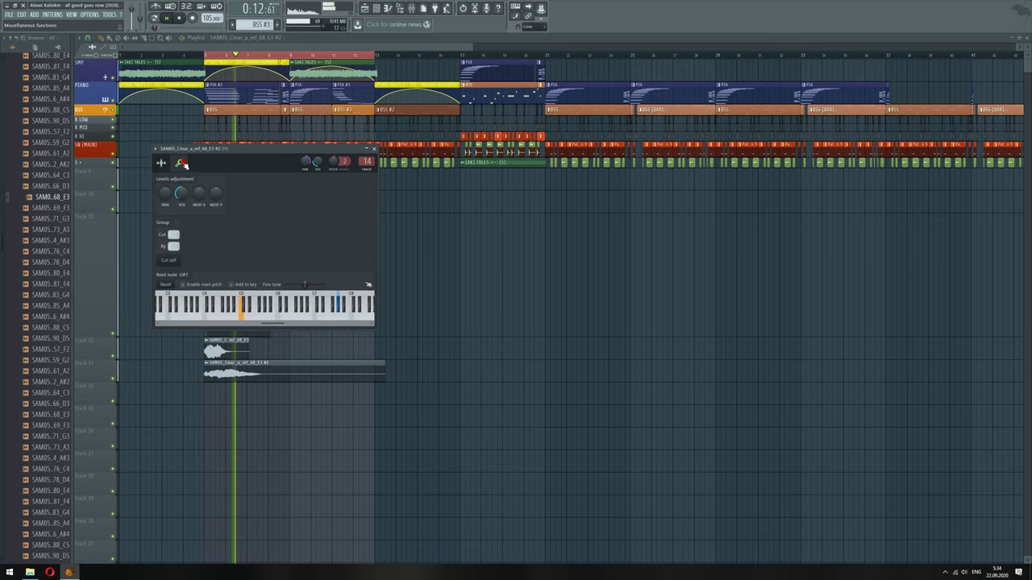
pyautogui.rightClick(303, 312)
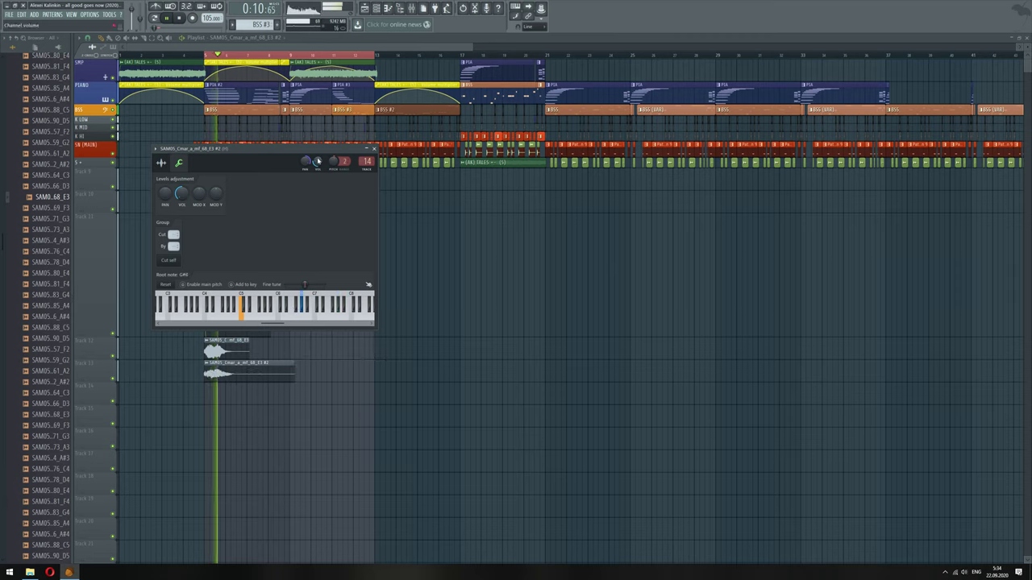
# Adjust the unique E3 copy's panning and lower its channel volume to about 14%, restarting the loop to check
pyautogui.press('space')
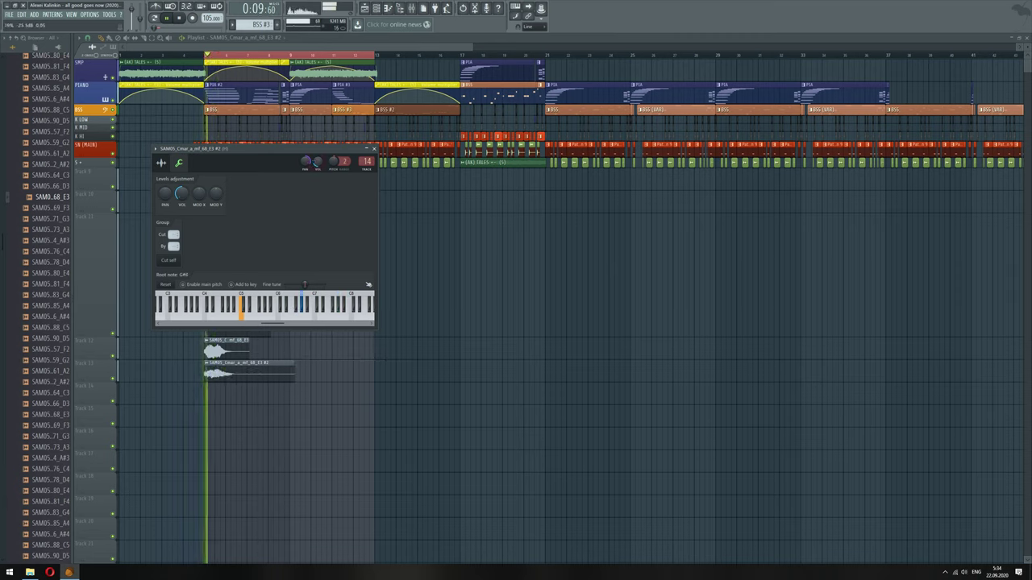
pyautogui.press('space')
pyautogui.press('space')
pyautogui.moveTo(305, 165); pyautogui.dragTo(304, 171)
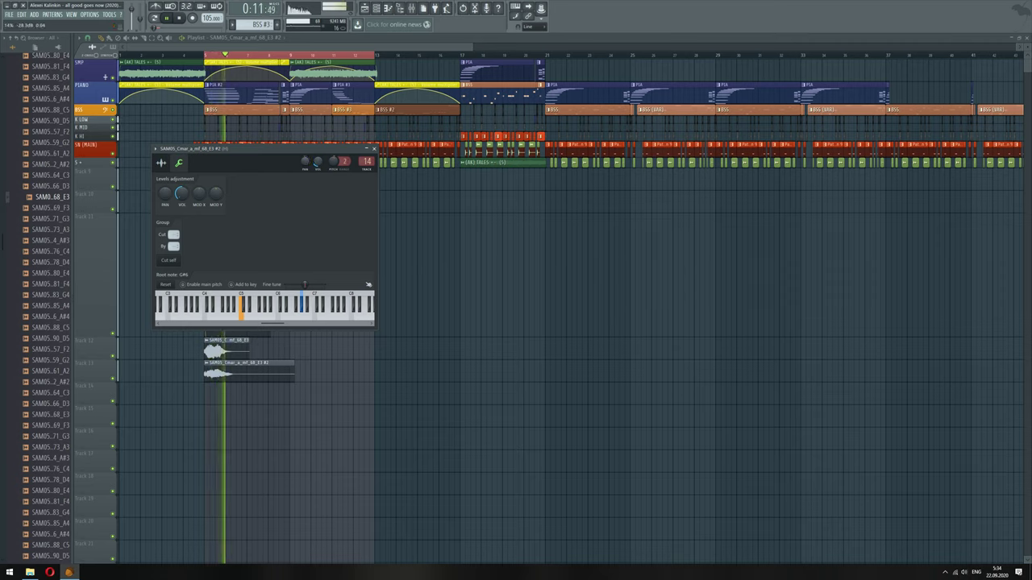
pyautogui.press('space')
pyautogui.press('space')
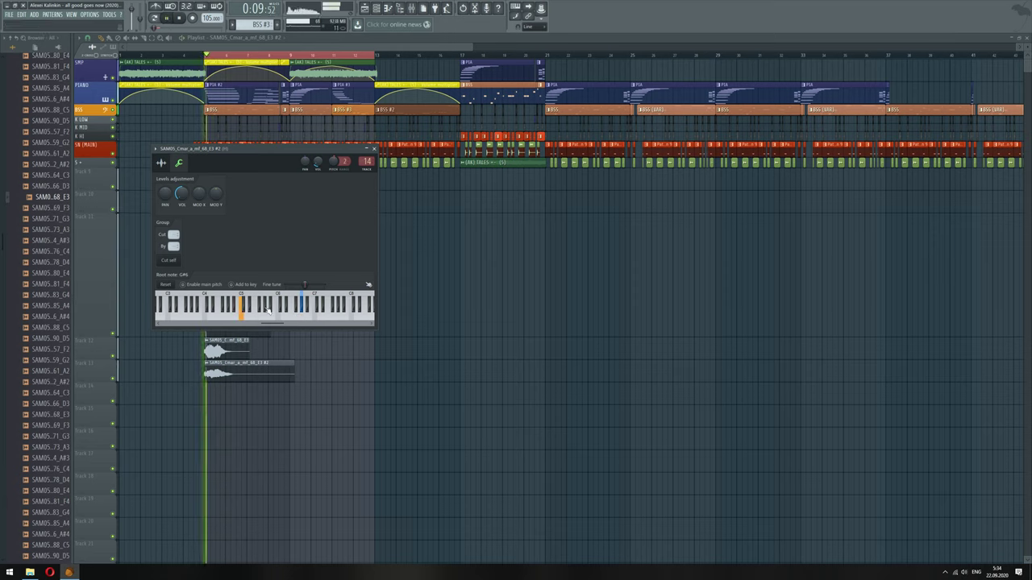
# Set the unique E3 copy's root note to G#5, close its channel settings and restart the loop to audition it
pyautogui.click(267, 310)
pyautogui.press('space')
pyautogui.press('space')
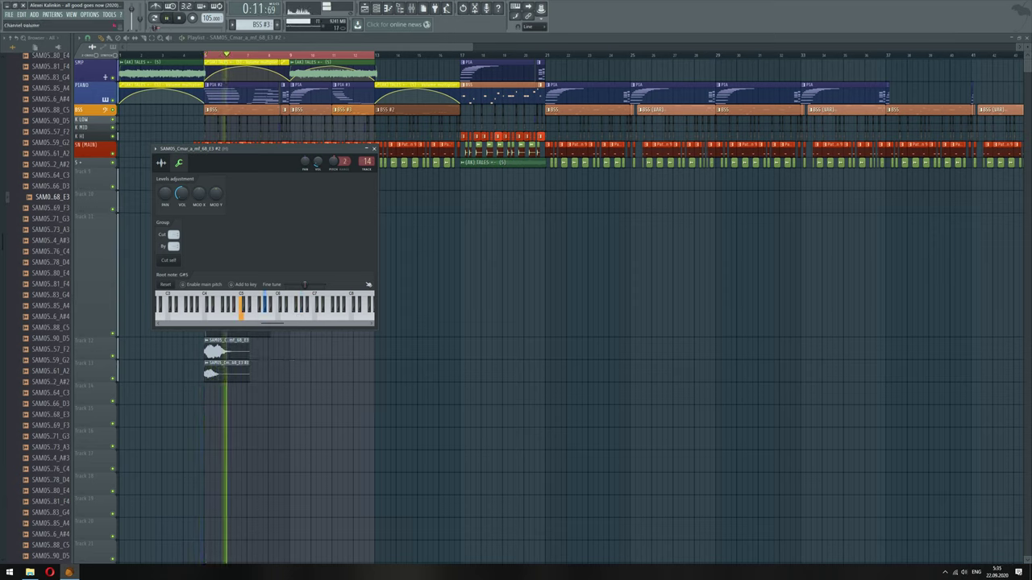
pyautogui.press('Escape')
pyautogui.press('space')
pyautogui.press('space')
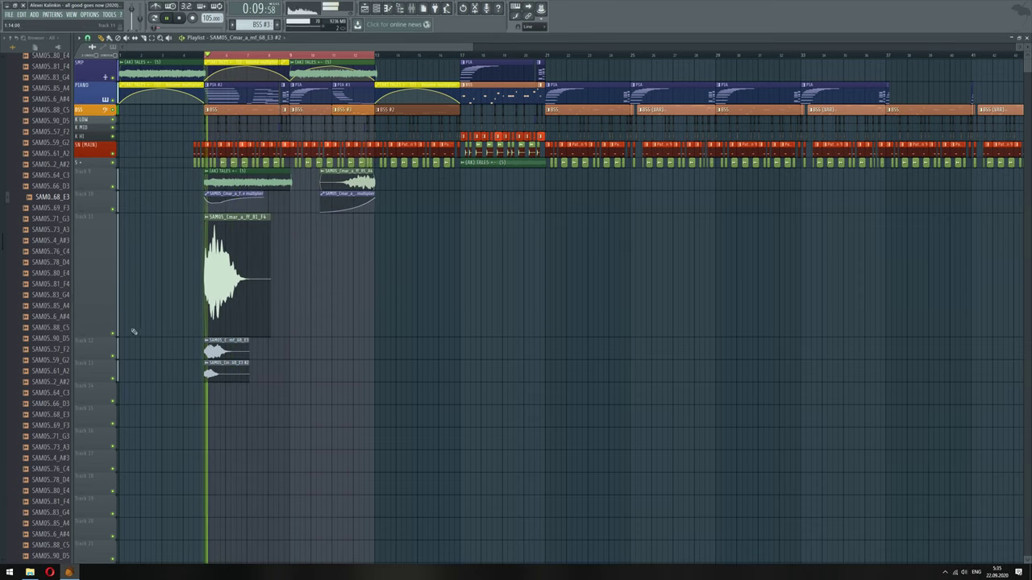
# Mute and unmute the F4 trumpet clip's track to compare, and set that sample's root note to D6
pyautogui.click(112, 334)
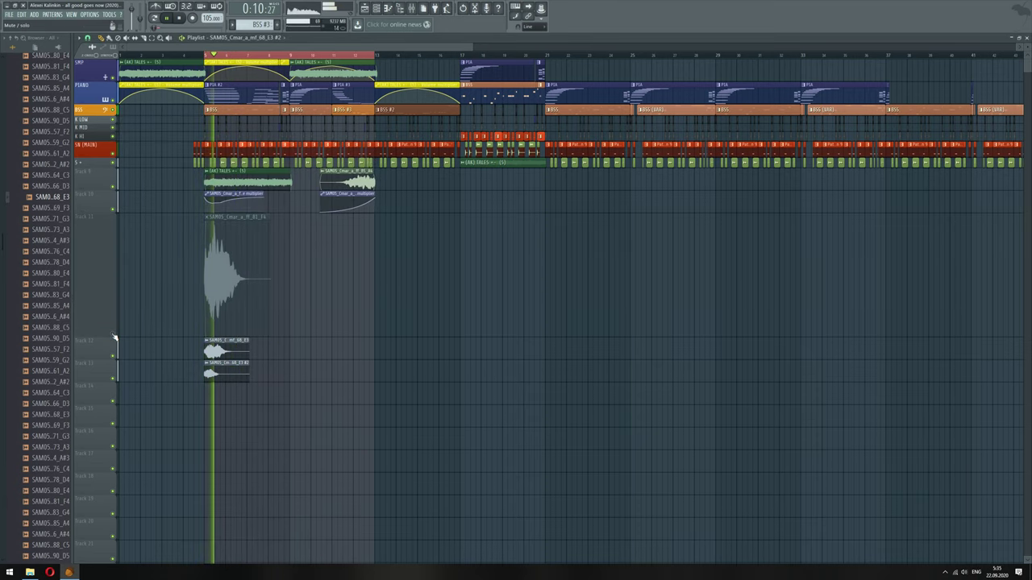
pyautogui.click(113, 335)
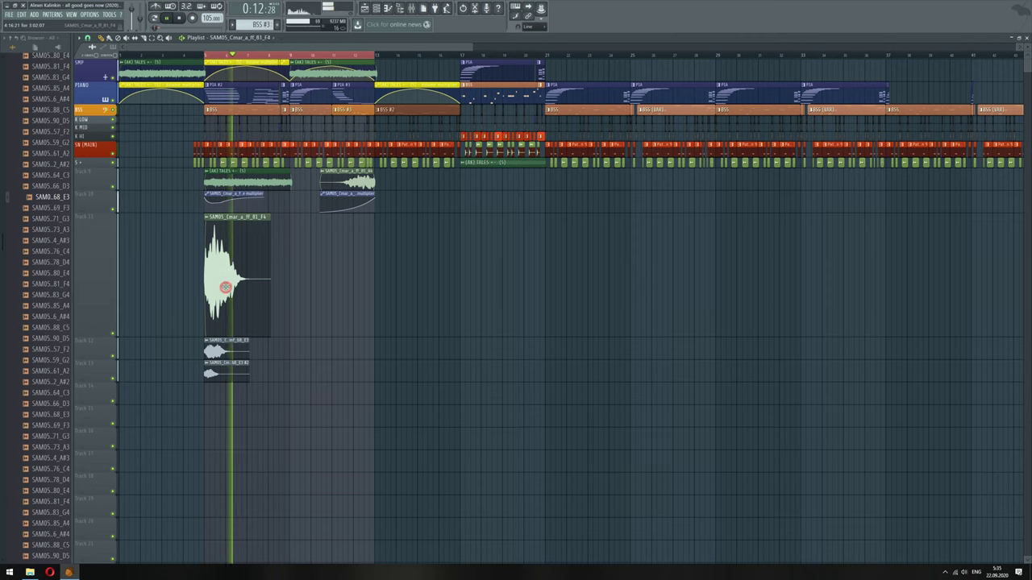
pyautogui.doubleClick(225, 287)
pyautogui.click(148, 132)
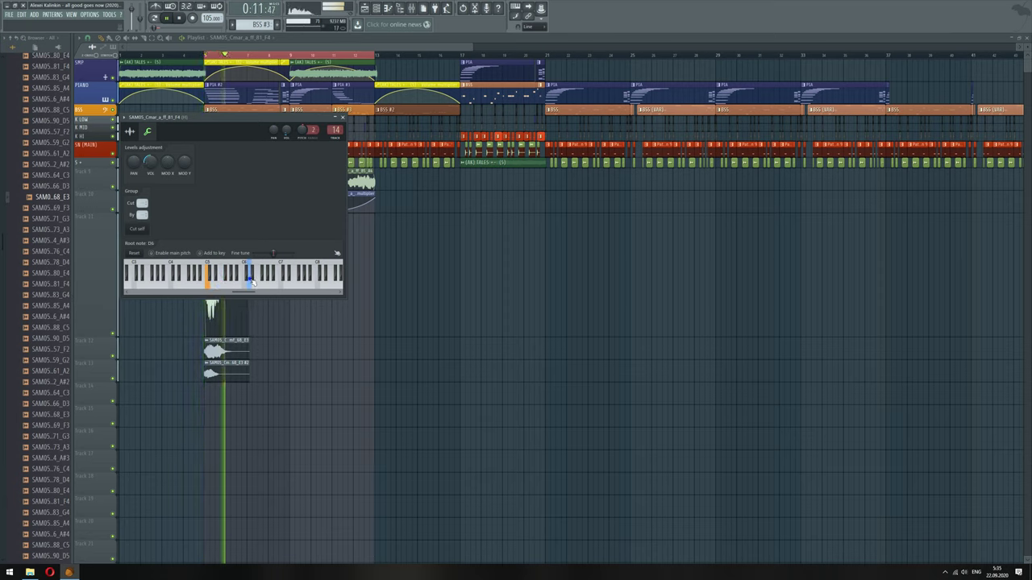
pyautogui.rightClick(309, 382)
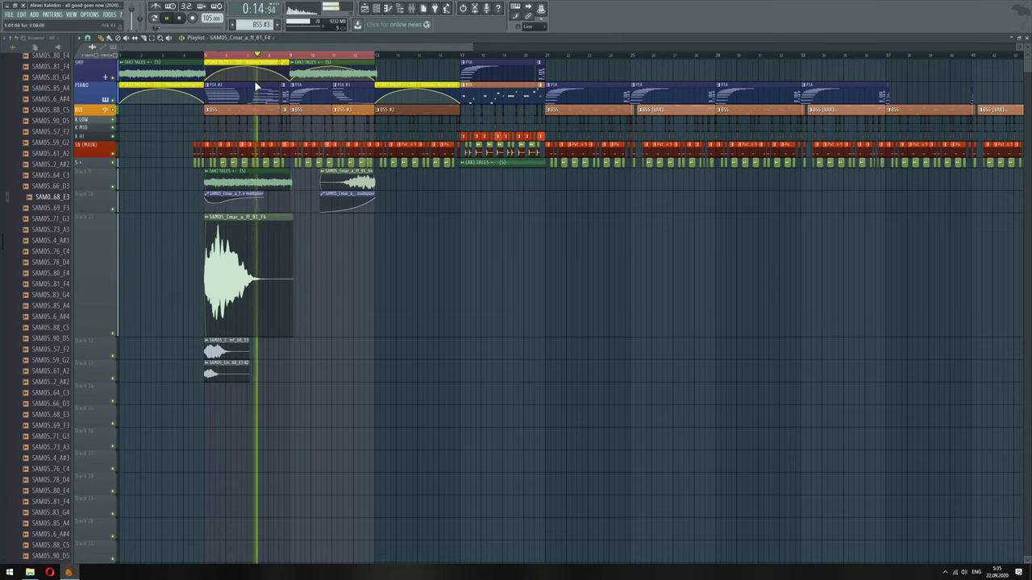
# Give mixer track 14, which carries the trumpet samples, a wind-instrument icon
pyautogui.click(412, 10)
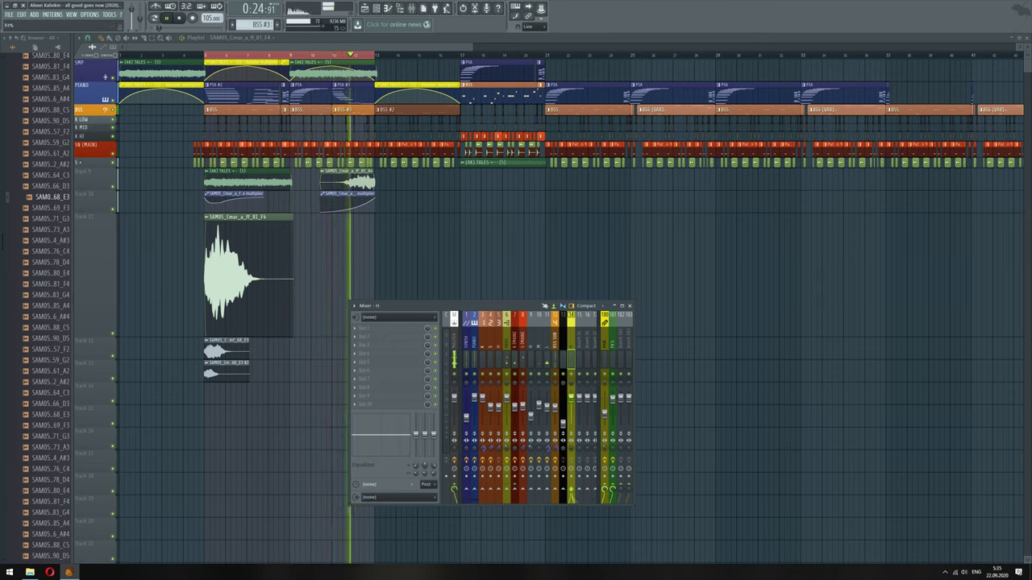
pyautogui.rightClick(567, 344)
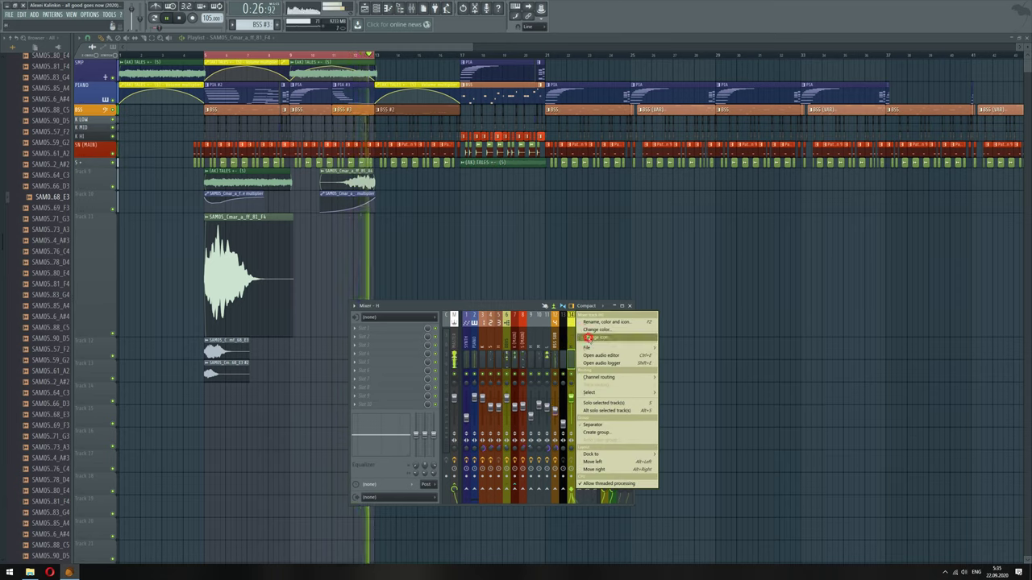
pyautogui.click(587, 336)
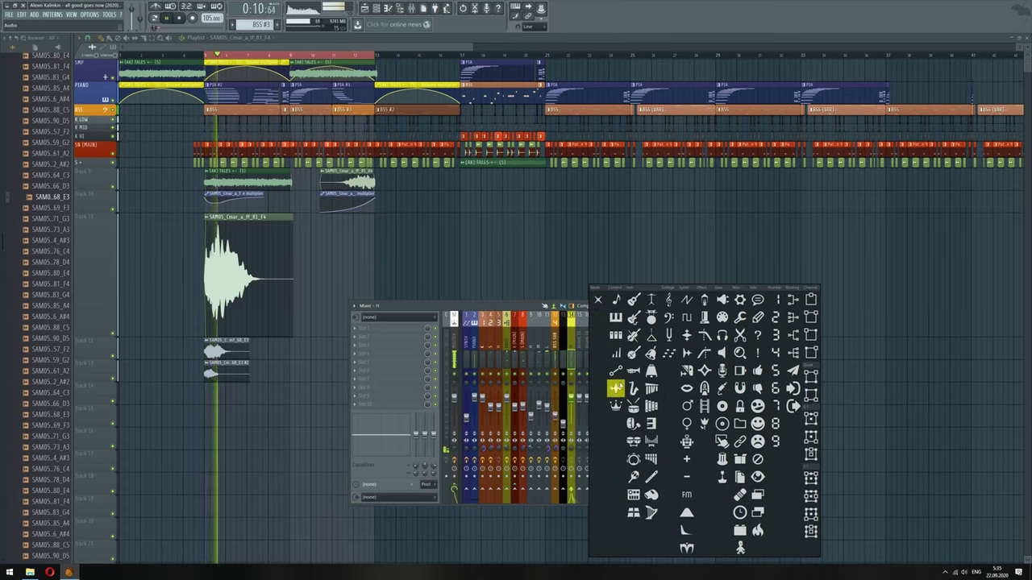
pyautogui.click(634, 389)
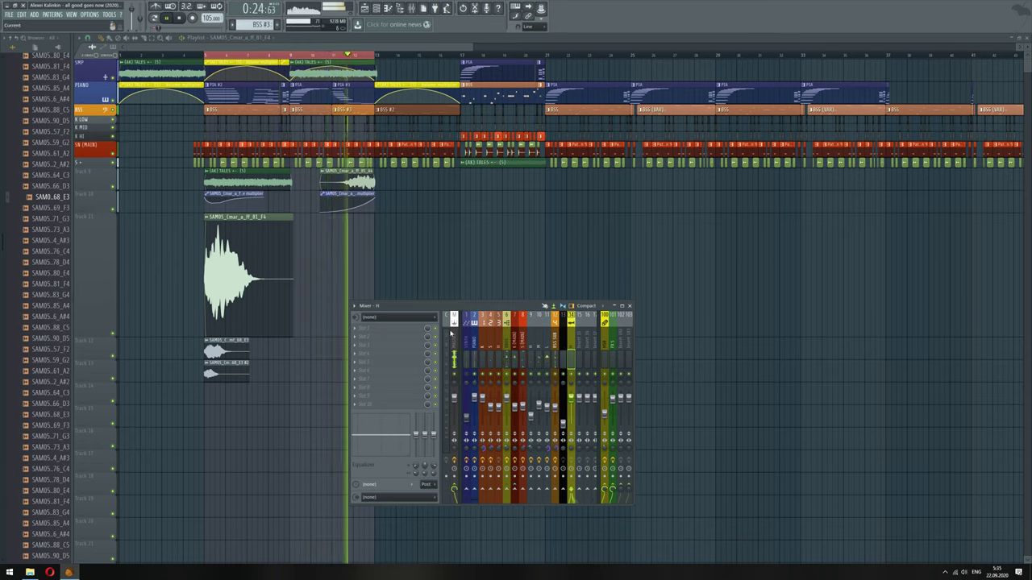
# Reset the mix level of the first FabFilter Pro-Q 3 on the PIANO mixer track
pyautogui.click(473, 343)
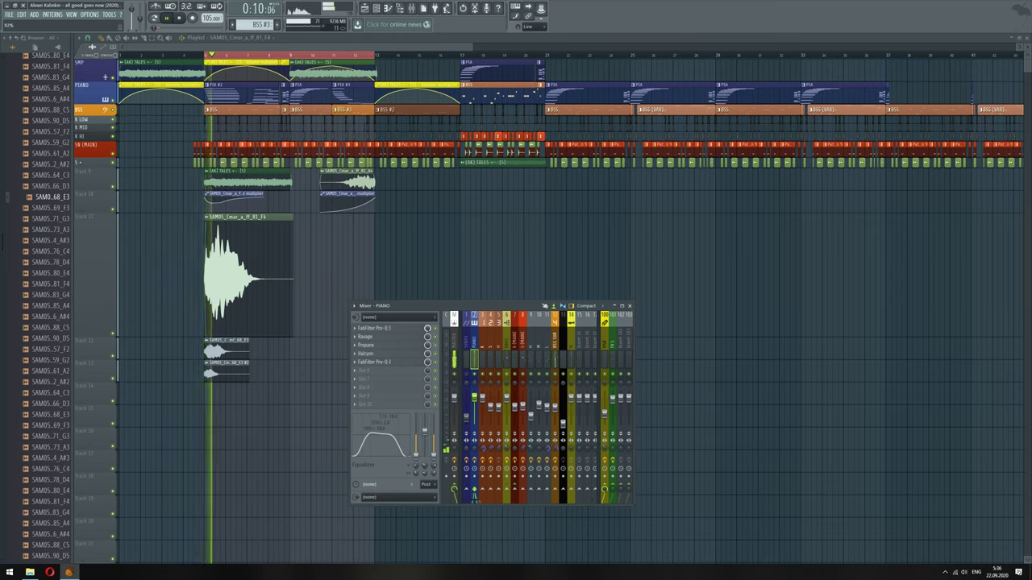
pyautogui.rightClick(427, 327)
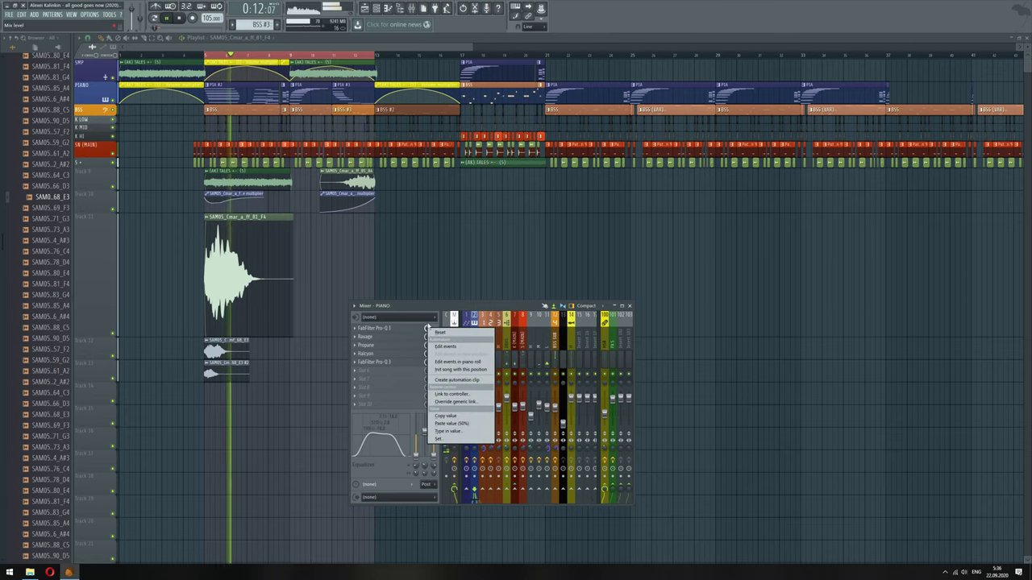
pyautogui.click(430, 330)
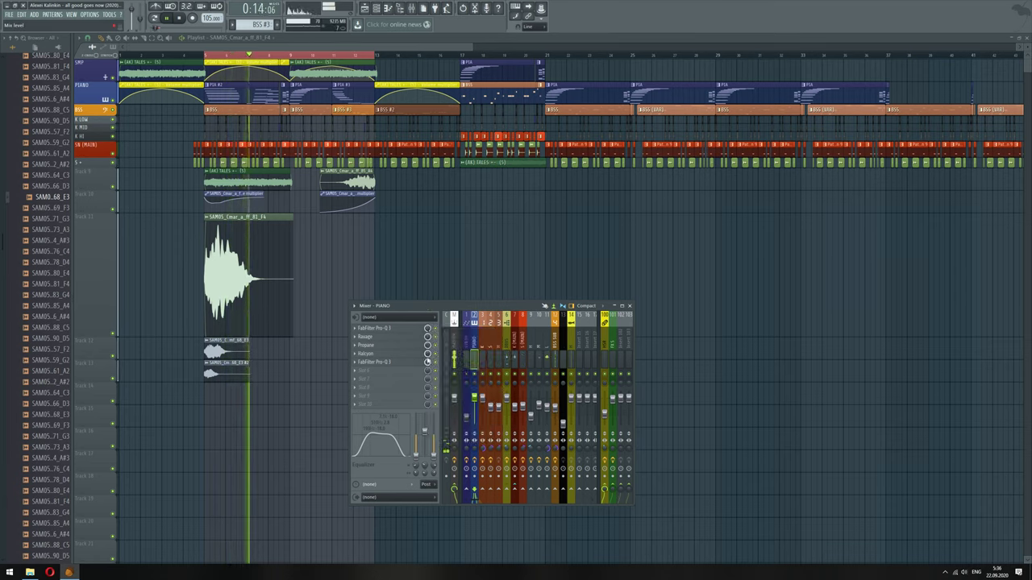
# Compare the piano with the Ravage and Propane effects switched off and on, restarting the loop
pyautogui.click(435, 337)
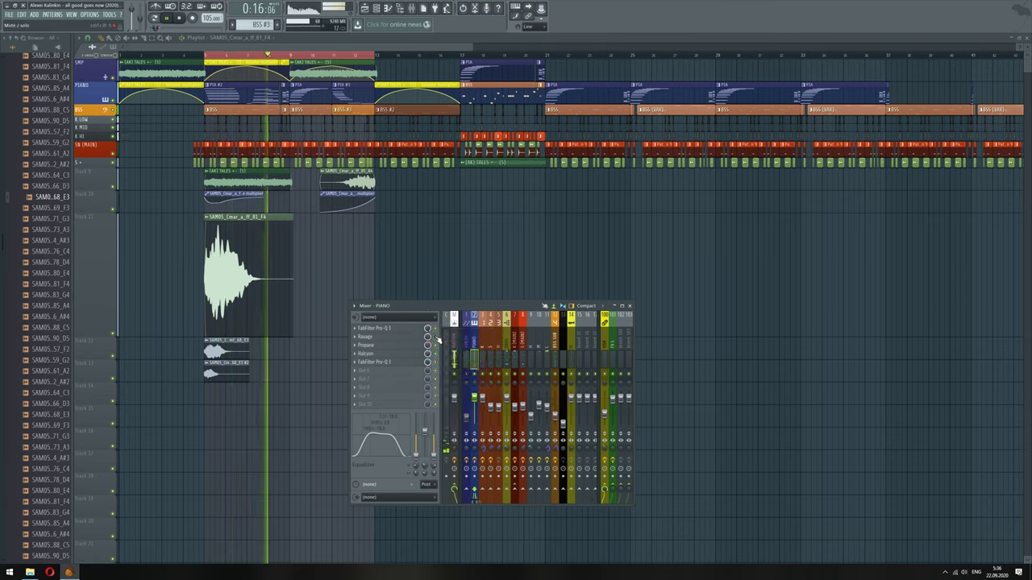
pyautogui.click(435, 345)
pyautogui.click(437, 346)
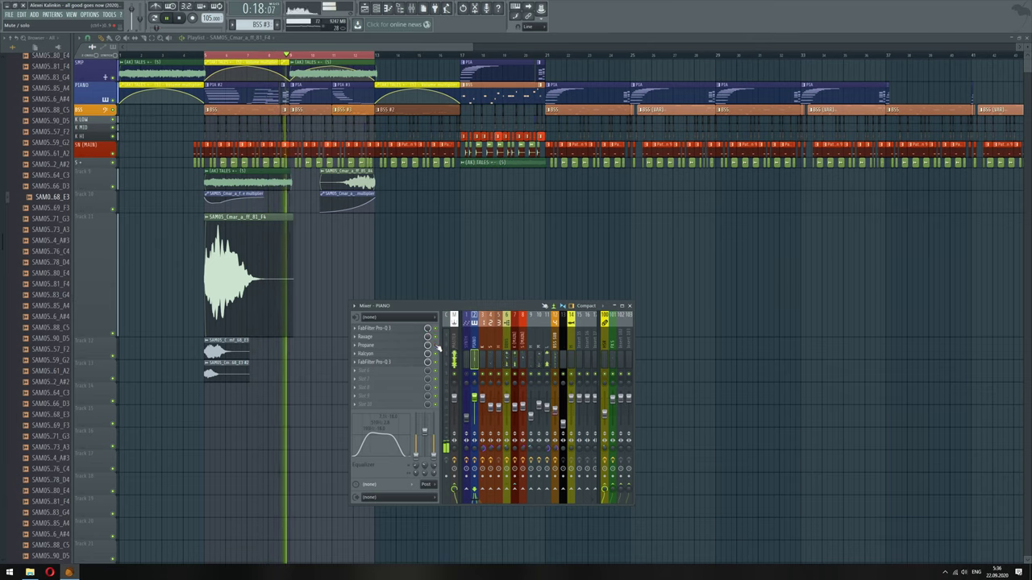
pyautogui.click(436, 345)
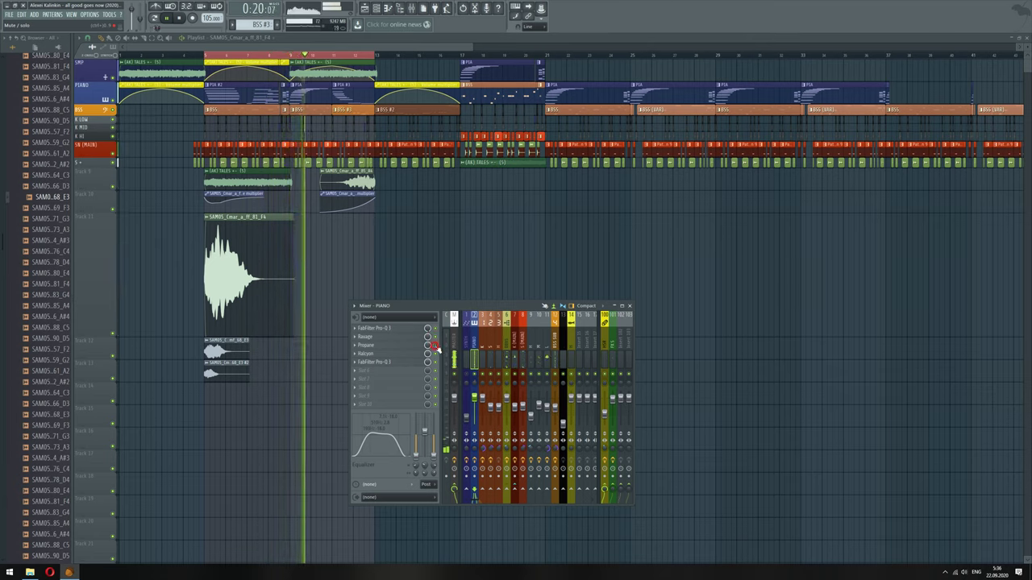
pyautogui.click(436, 345)
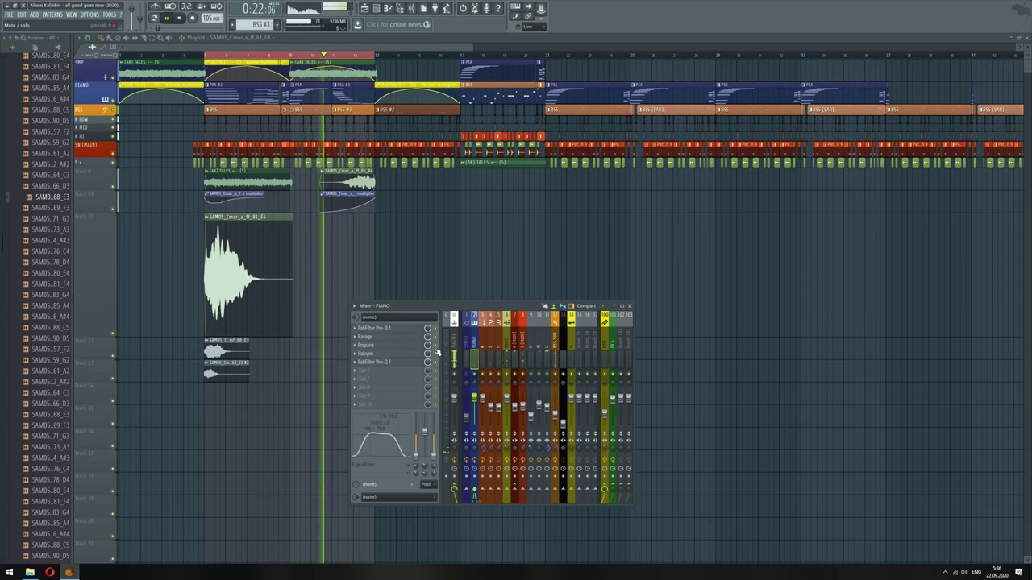
pyautogui.press('space')
pyautogui.press('space')
pyautogui.click(436, 346)
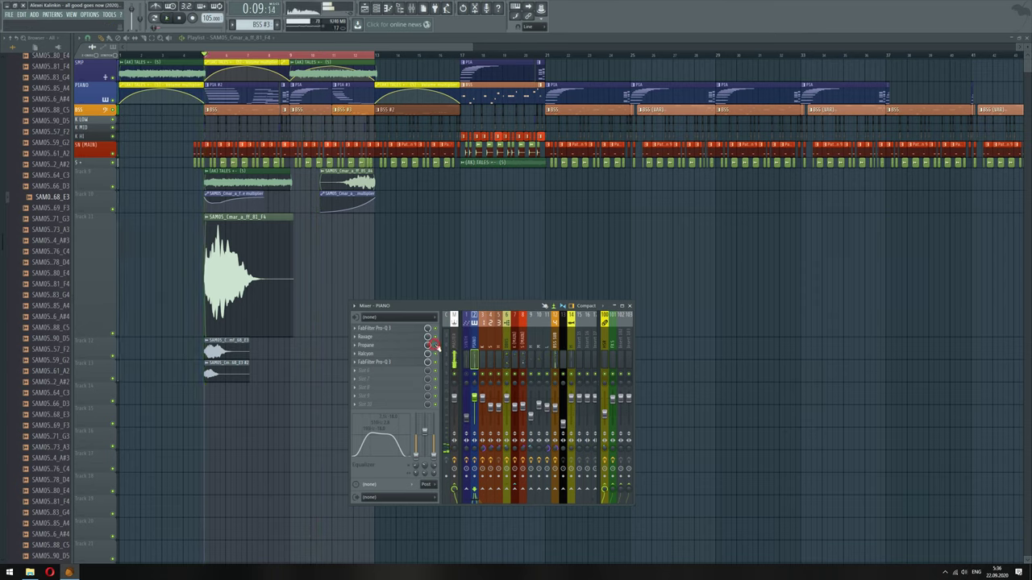
pyautogui.press('space')
pyautogui.press('space')
pyautogui.click(437, 346)
pyautogui.click(436, 346)
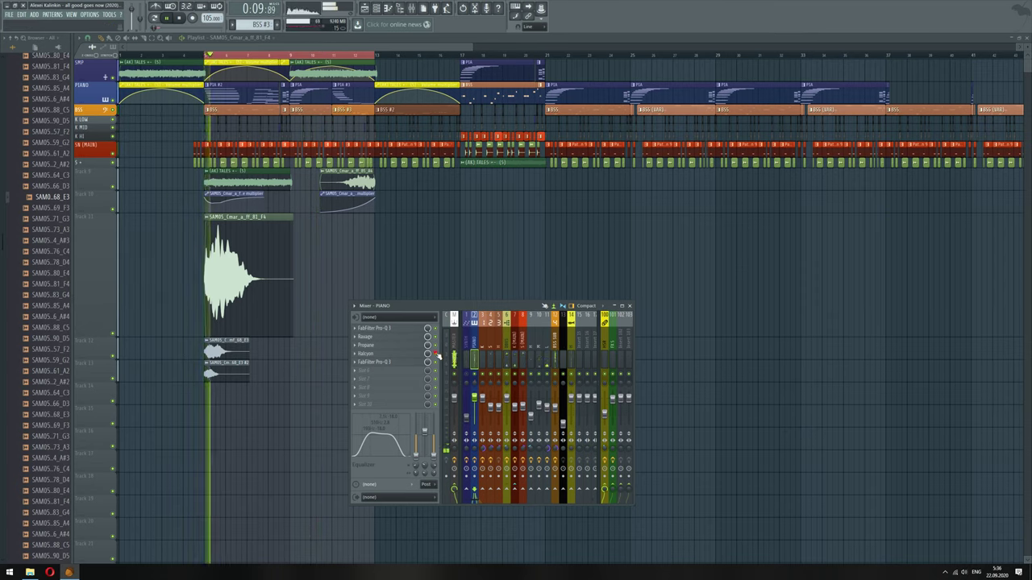
# Compare the piano with Halcyon and the last Pro-Q 3 switched off and on, restarting the loop each time
pyautogui.click(436, 354)
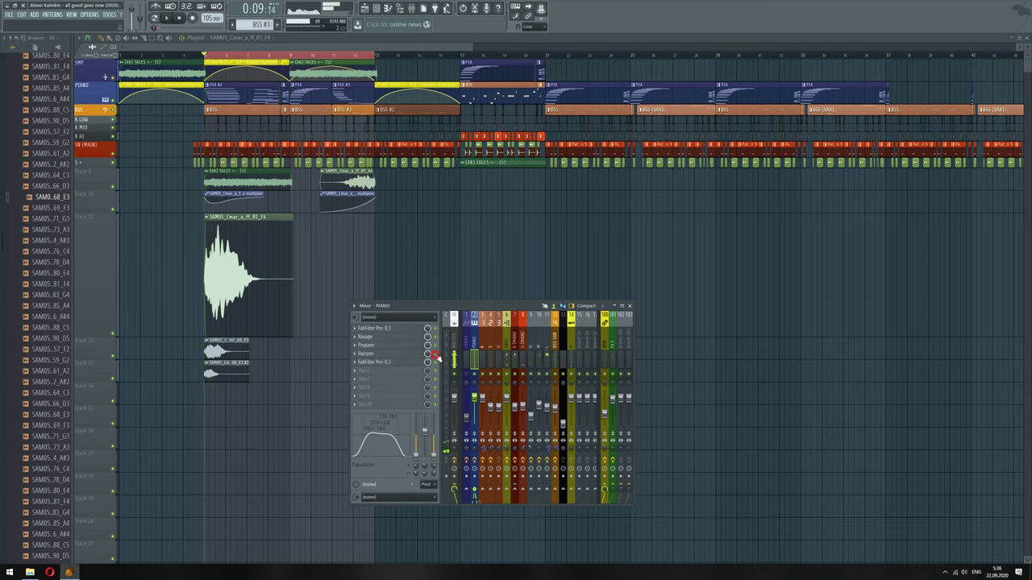
pyautogui.press('space')
pyautogui.press('space')
pyautogui.click(436, 362)
pyautogui.press('space')
pyautogui.press('space')
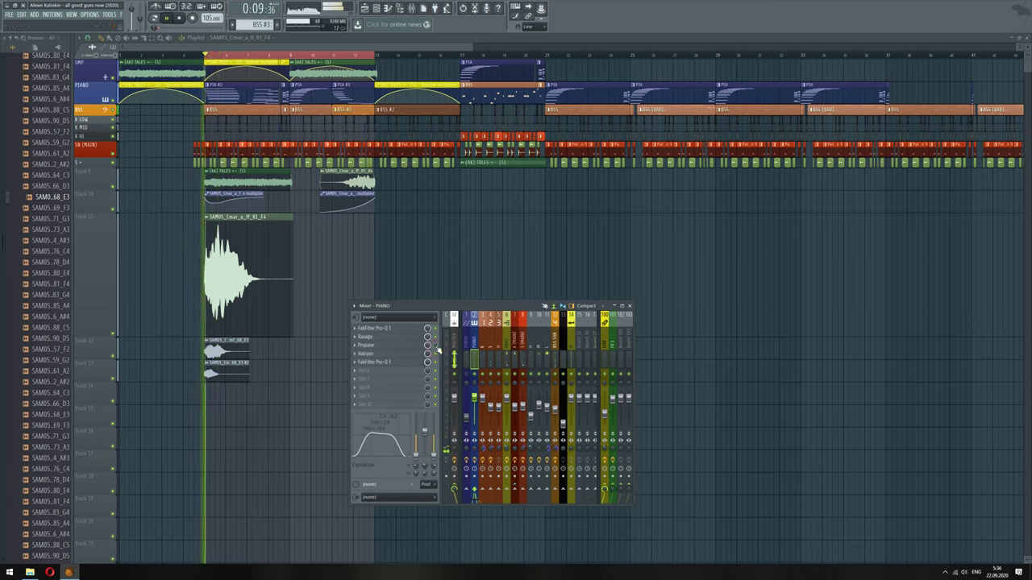
# Loop about one bar starting within bar 7 and solo the PIANO mixer track
pyautogui.click(254, 55)
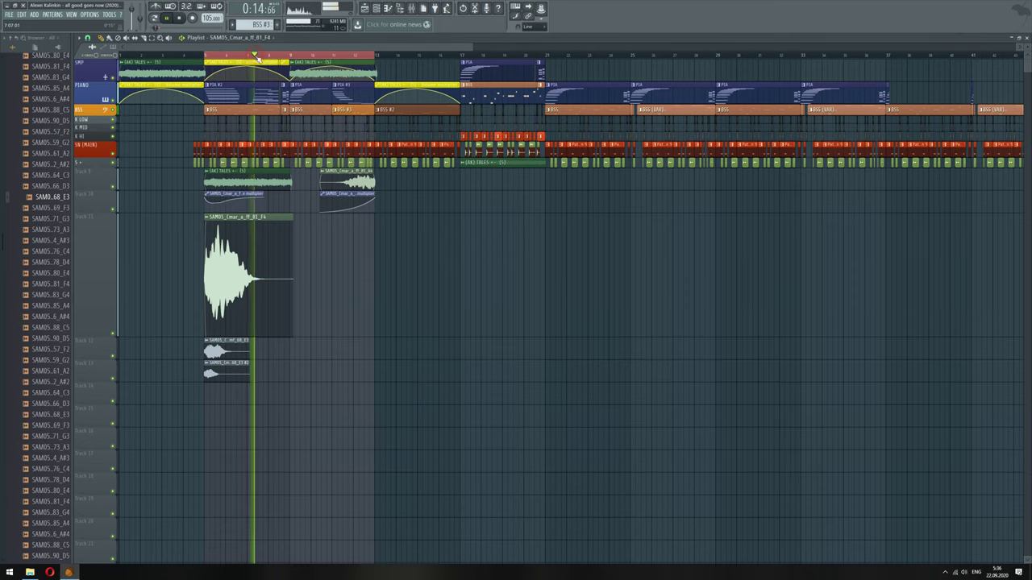
pyautogui.click(253, 55)
pyautogui.moveTo(253, 55); pyautogui.dragTo(271, 60)
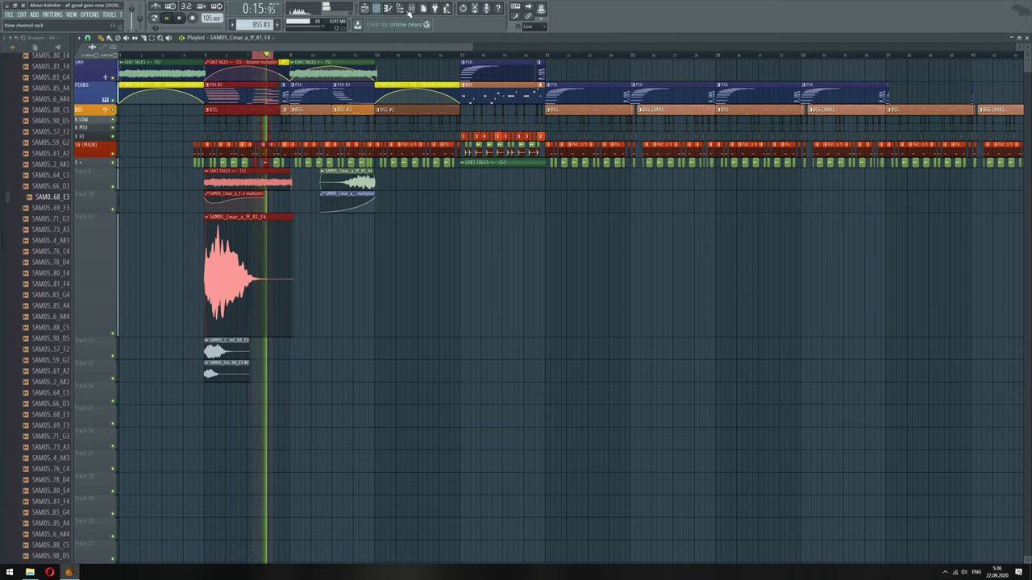
pyautogui.press('F9')
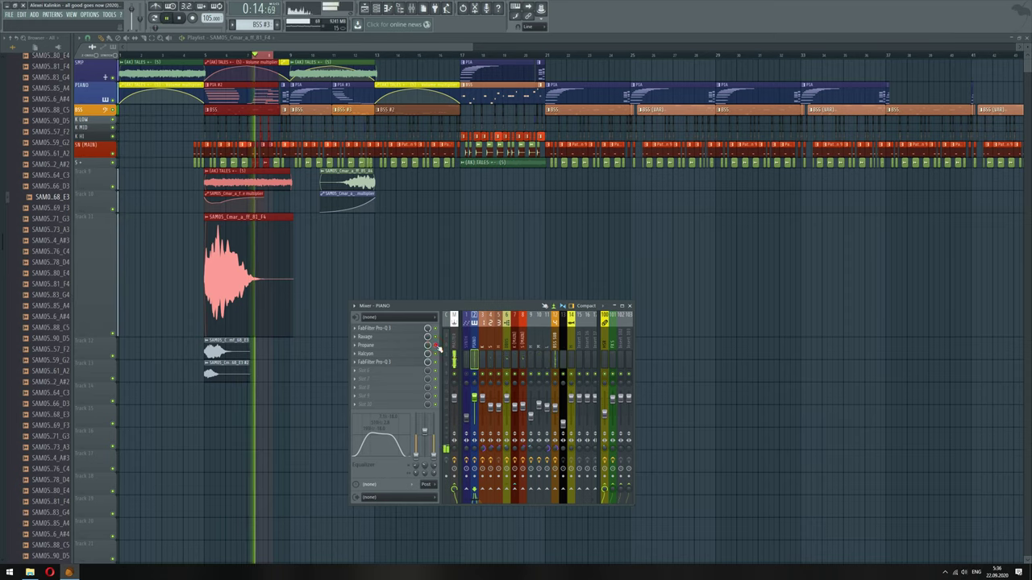
pyautogui.rightClick(475, 374)
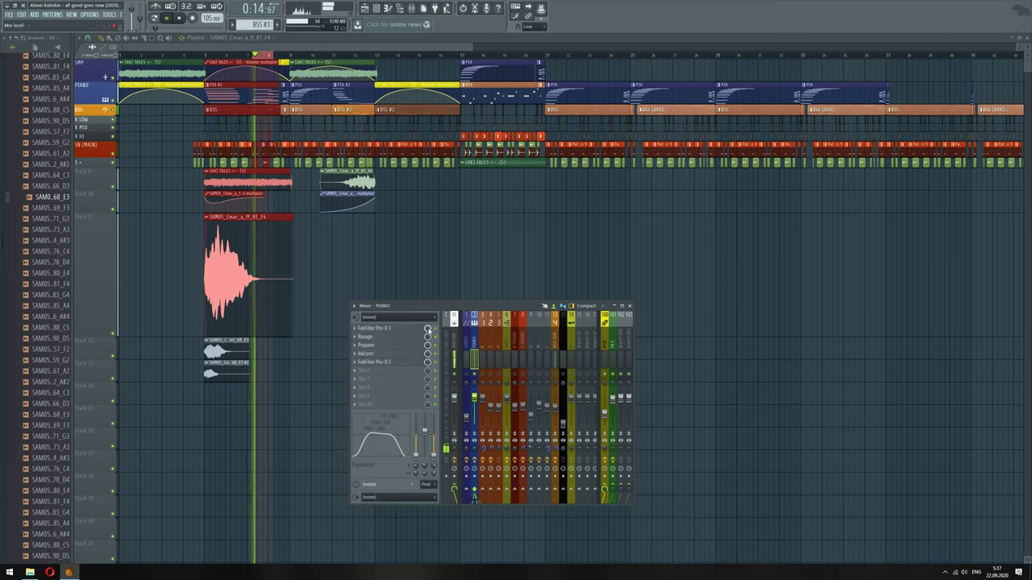
# Set the gain scale of the piano's first Pro-Q 3 to about 73%, comparing stronger and weaker settings during playback
pyautogui.click(410, 328)
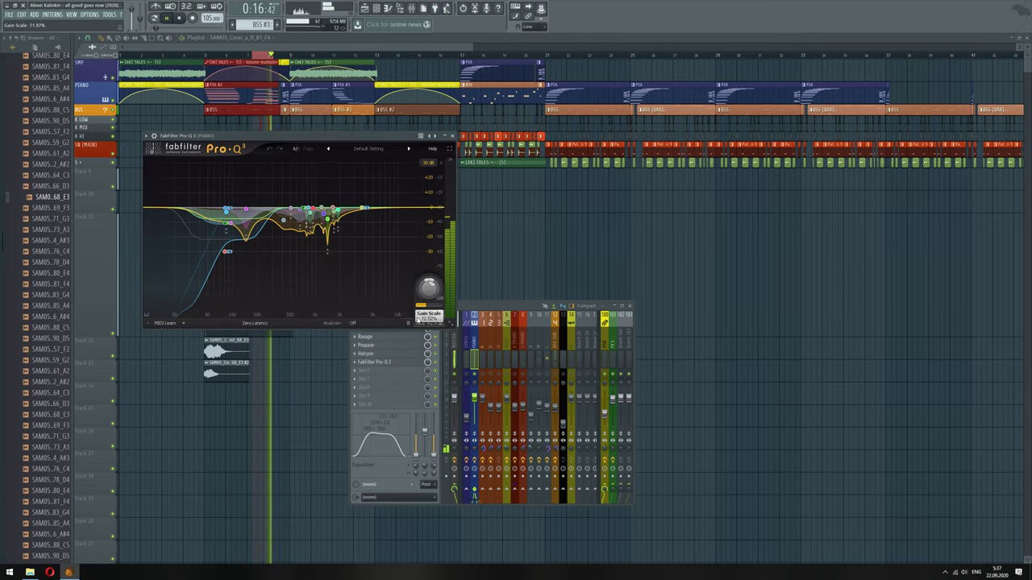
pyautogui.moveTo(417, 319); pyautogui.dragTo(411, 330)
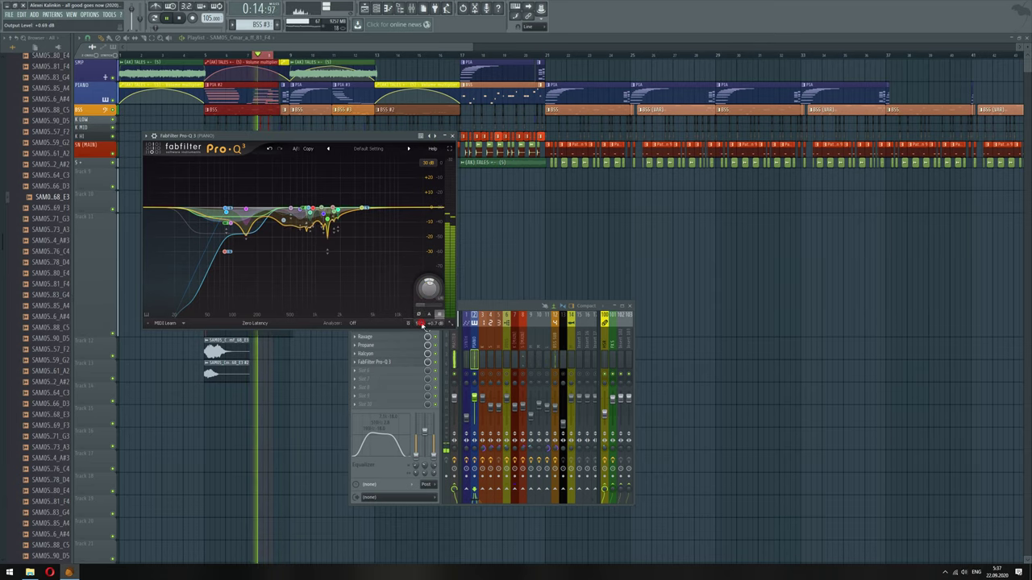
pyautogui.click(476, 311)
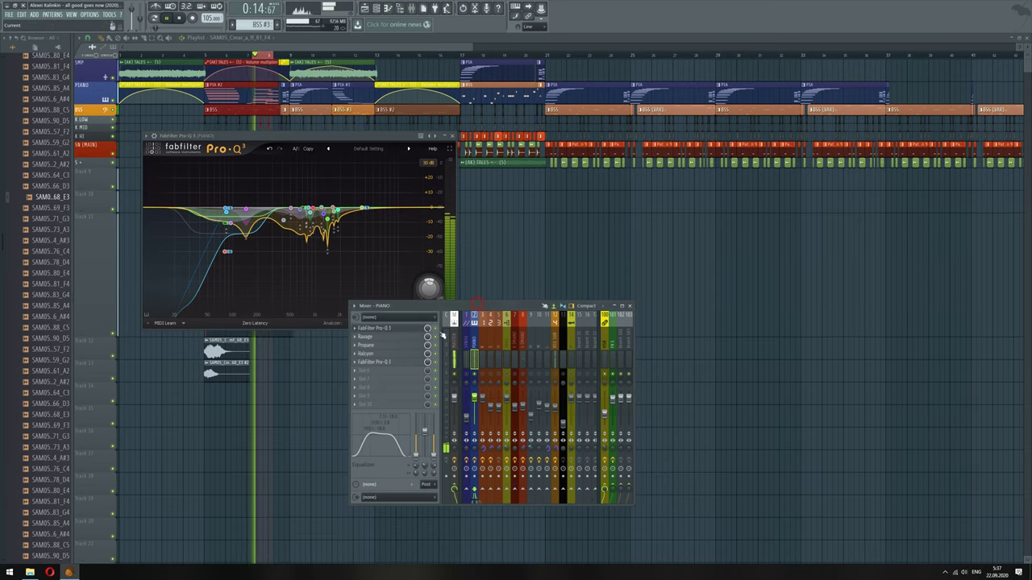
pyautogui.click(395, 137)
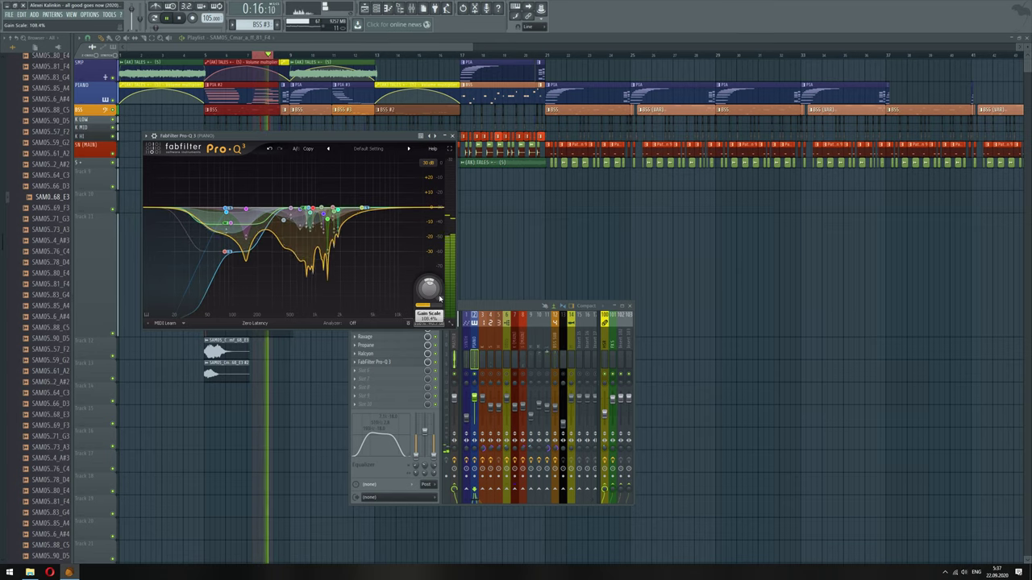
pyautogui.moveTo(439, 298); pyautogui.dragTo(434, 319)
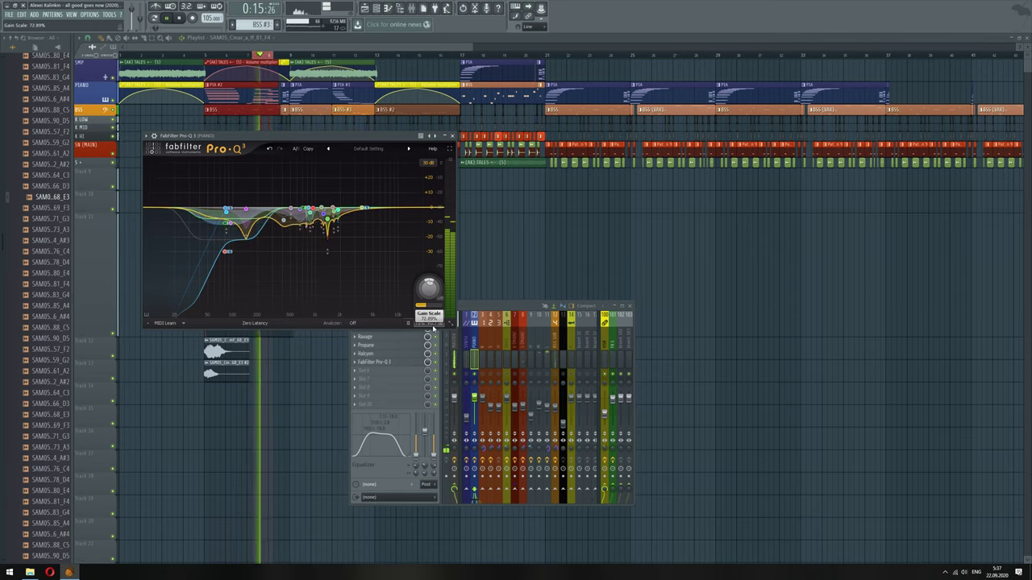
pyautogui.click(466, 312)
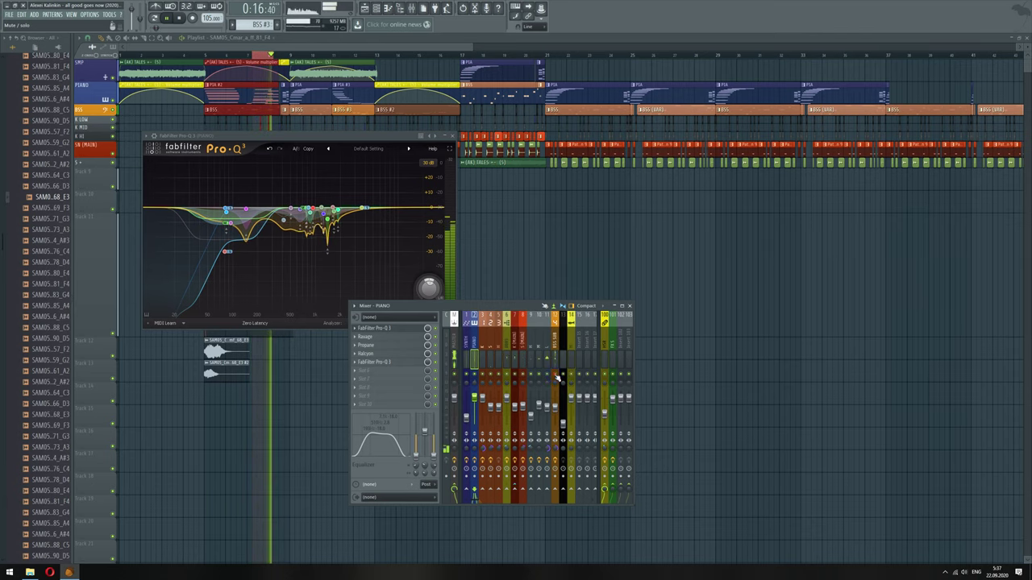
# Set the playback loop to bars 5 to 13 and select the DBUS track in the mixer
pyautogui.click(195, 47)
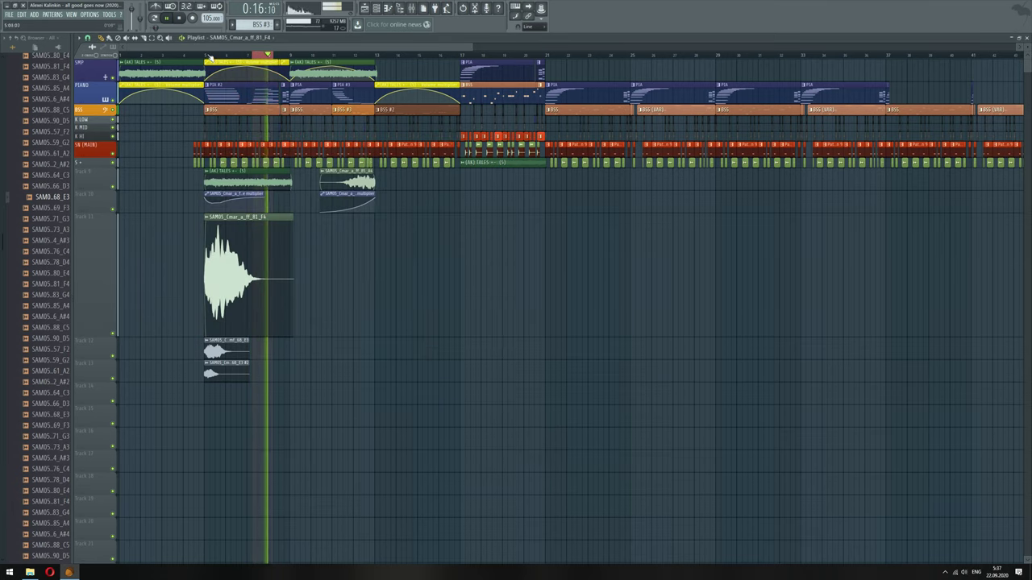
pyautogui.moveTo(208, 58); pyautogui.dragTo(374, 58)
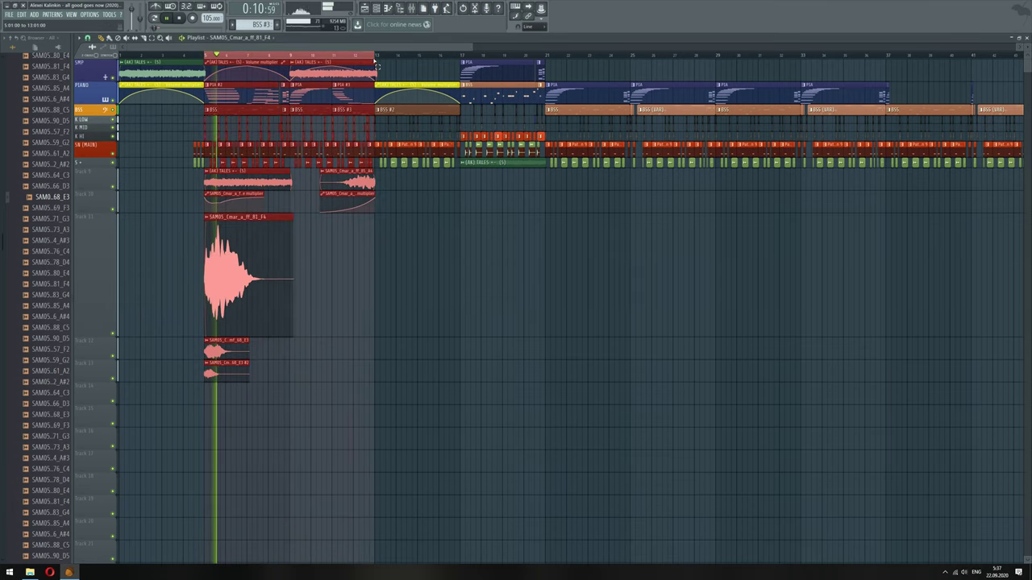
pyautogui.click(354, 306)
pyautogui.click(411, 9)
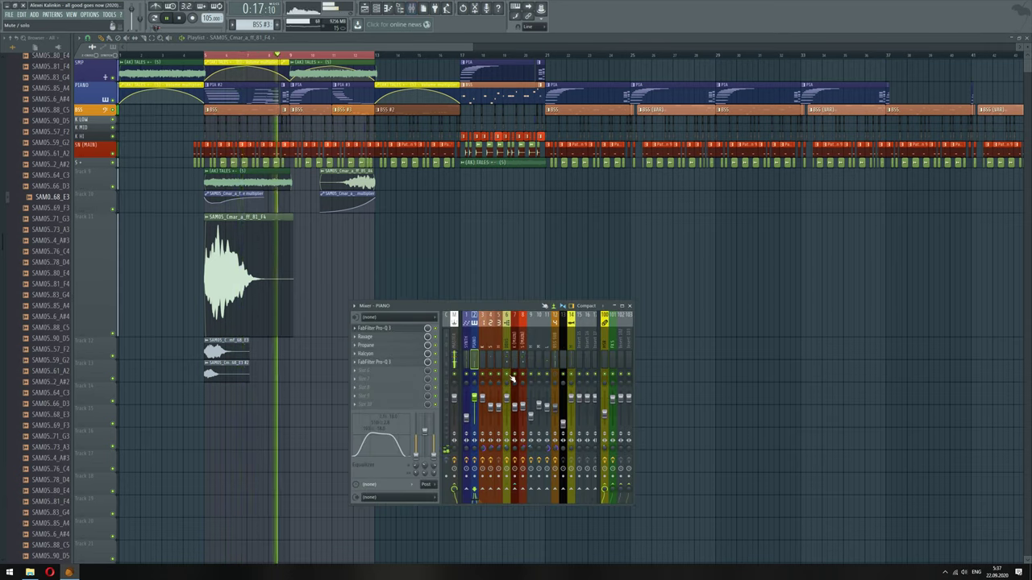
pyautogui.click(508, 376)
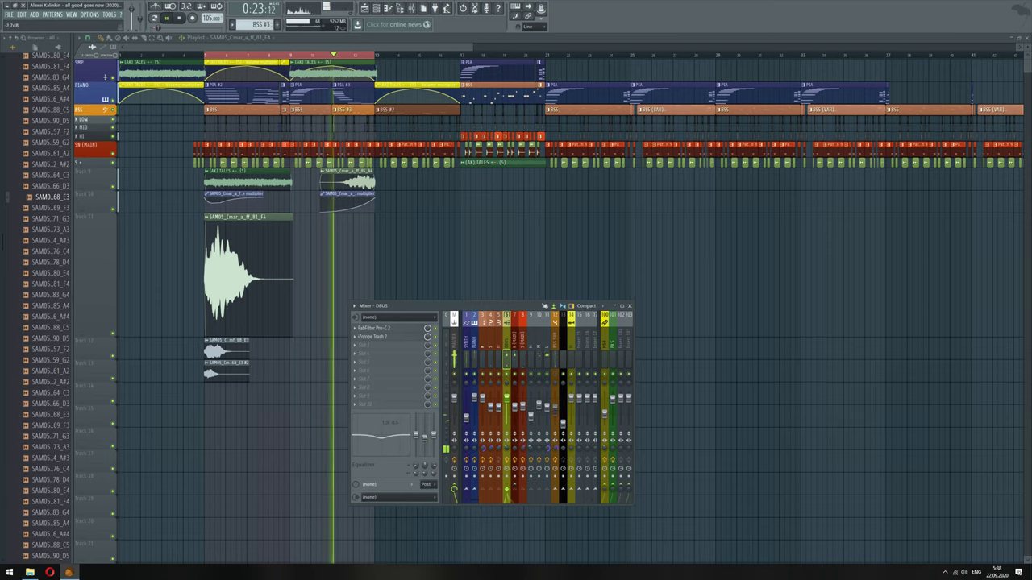
# Audition the DBUS track's middle EQ band with deep cuts and a strong boost during playback, and settle on a cut of about 3.5 dB
pyautogui.moveTo(424, 437); pyautogui.dragTo(425, 484)
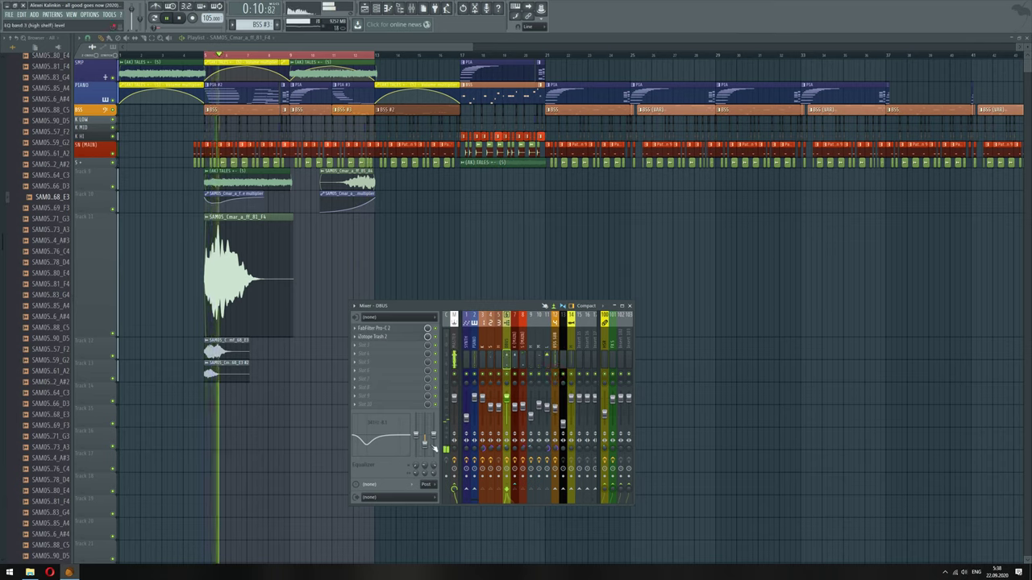
pyautogui.moveTo(425, 473); pyautogui.dragTo(425, 484)
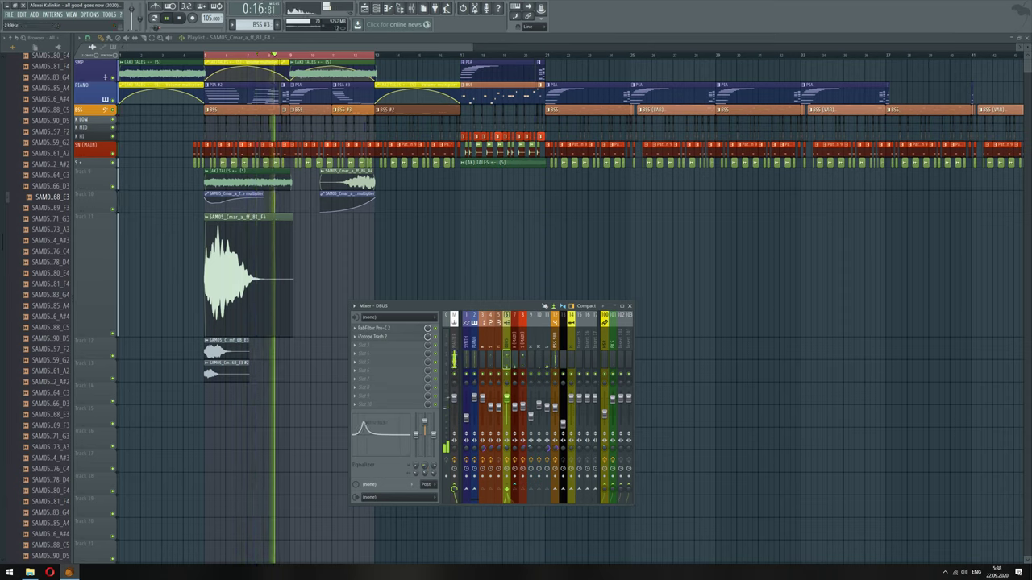
pyautogui.rightClick(424, 439)
pyautogui.click(424, 435)
pyautogui.moveTo(425, 423); pyautogui.dragTo(424, 437)
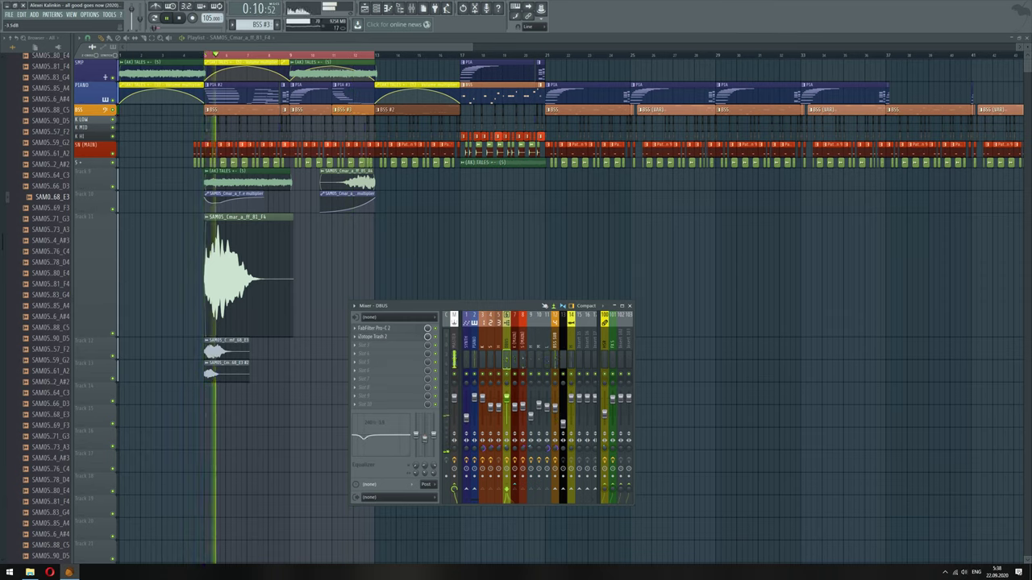
# Fine-tune the middle EQ band cut on the DBUS track to about 2.9 dB while the loop plays
pyautogui.rightClick(425, 438)
pyautogui.click(396, 471)
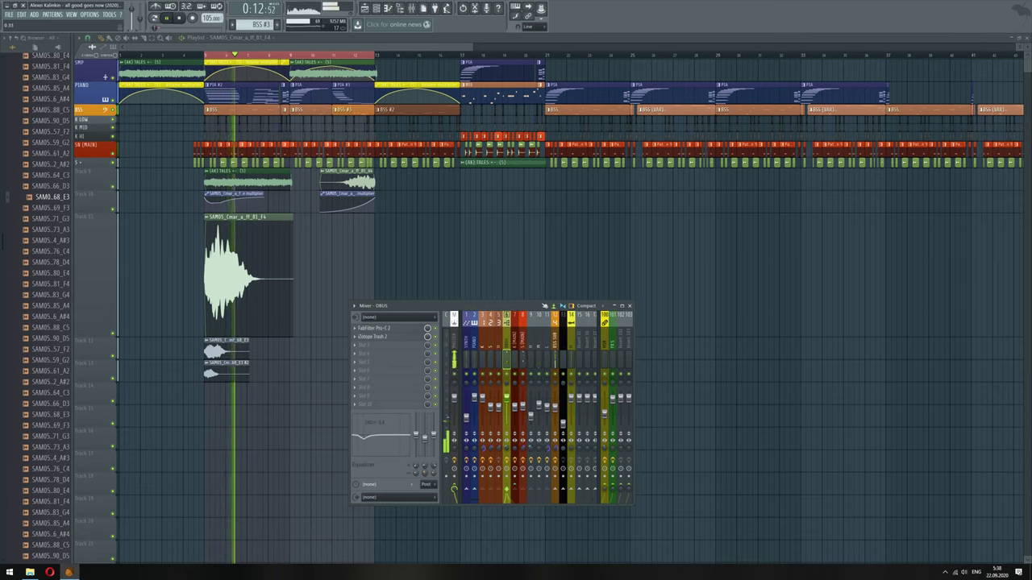
pyautogui.rightClick(426, 457)
pyautogui.click(424, 438)
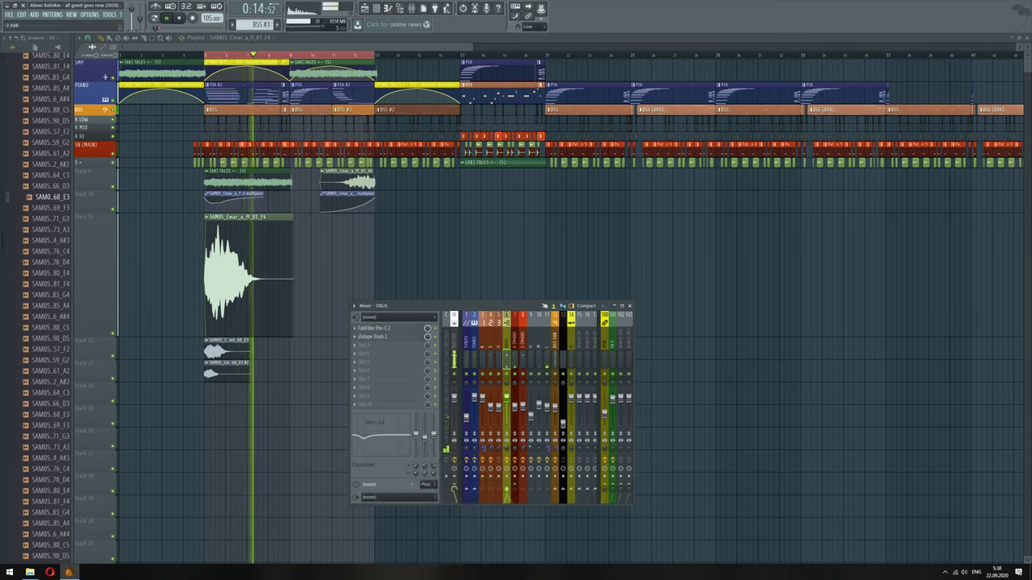
pyautogui.rightClick(424, 437)
pyautogui.click(436, 443)
# Select the SYNTH mixer track and audition its middle EQ band with a deep cut and a strong boost during playback
pyautogui.click(466, 346)
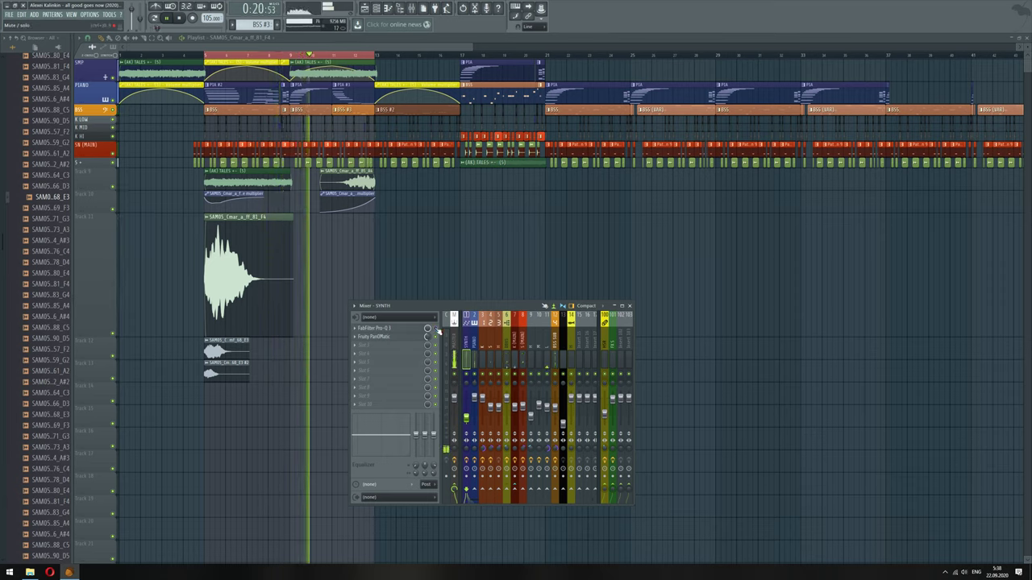
pyautogui.click(436, 329)
pyautogui.moveTo(425, 434); pyautogui.dragTo(427, 435)
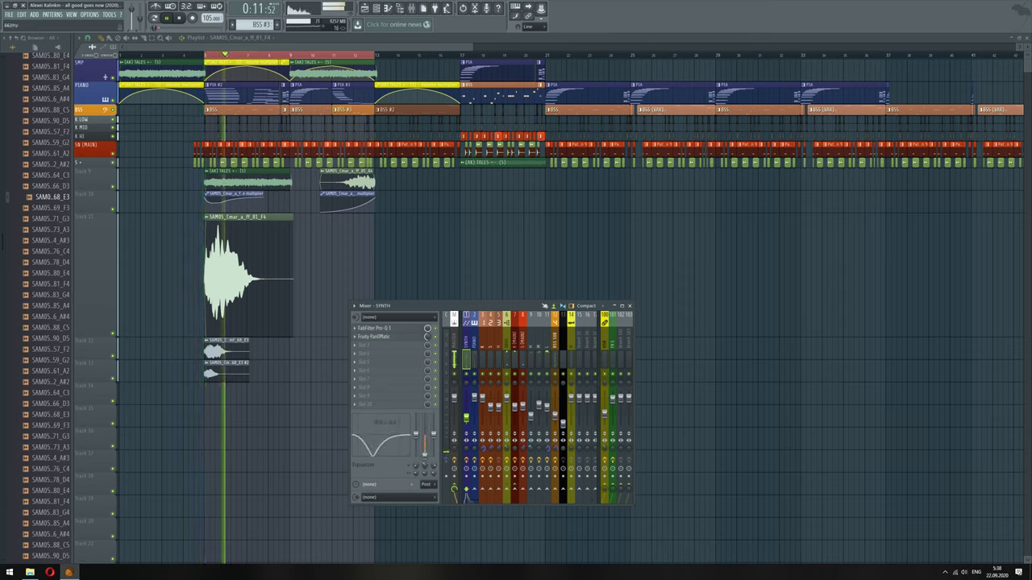
pyautogui.moveTo(425, 473); pyautogui.dragTo(425, 415)
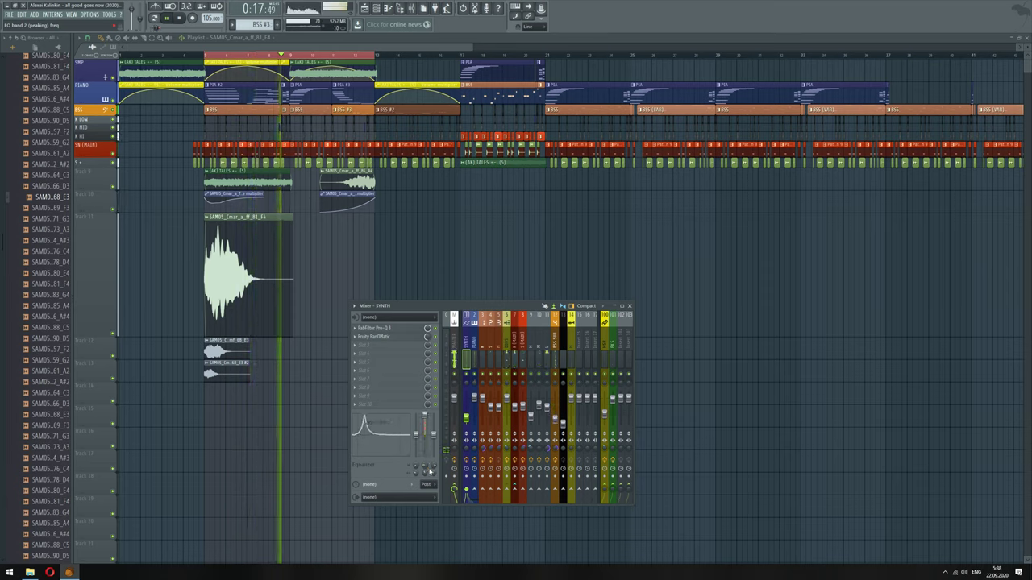
# Tune the SYNTH mixer track's peaking EQ band by sweeping its frequency, and cut the band's level
pyautogui.moveTo(429, 469); pyautogui.dragTo(425, 464)
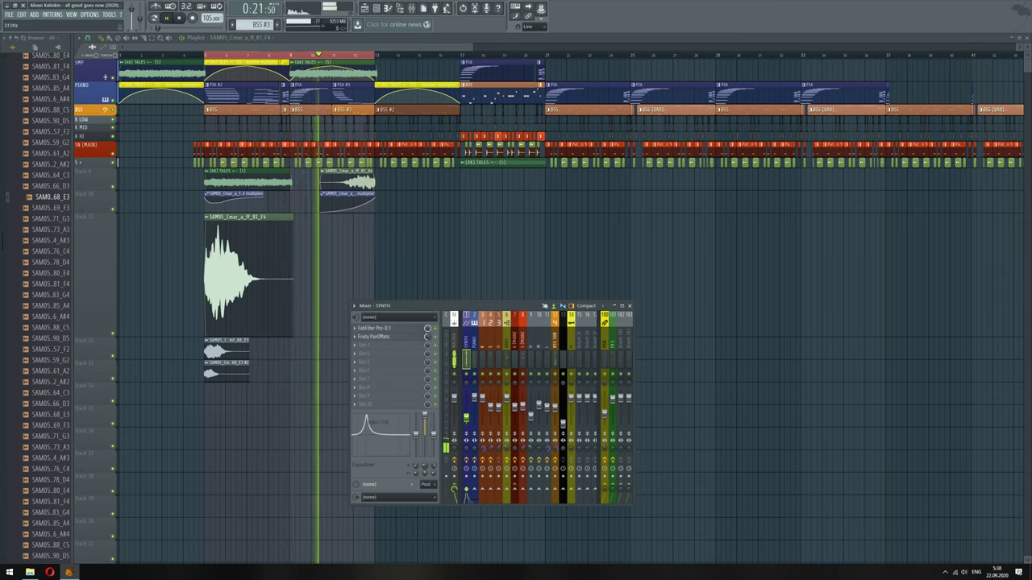
pyautogui.moveTo(424, 465); pyautogui.dragTo(425, 462)
pyautogui.rightClick(427, 442)
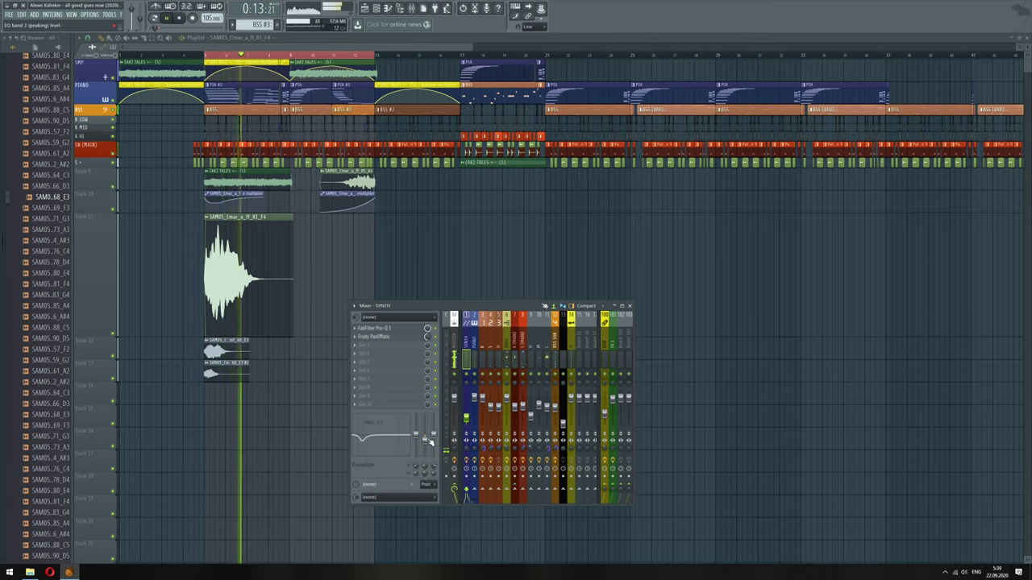
pyautogui.moveTo(431, 442); pyautogui.dragTo(431, 449)
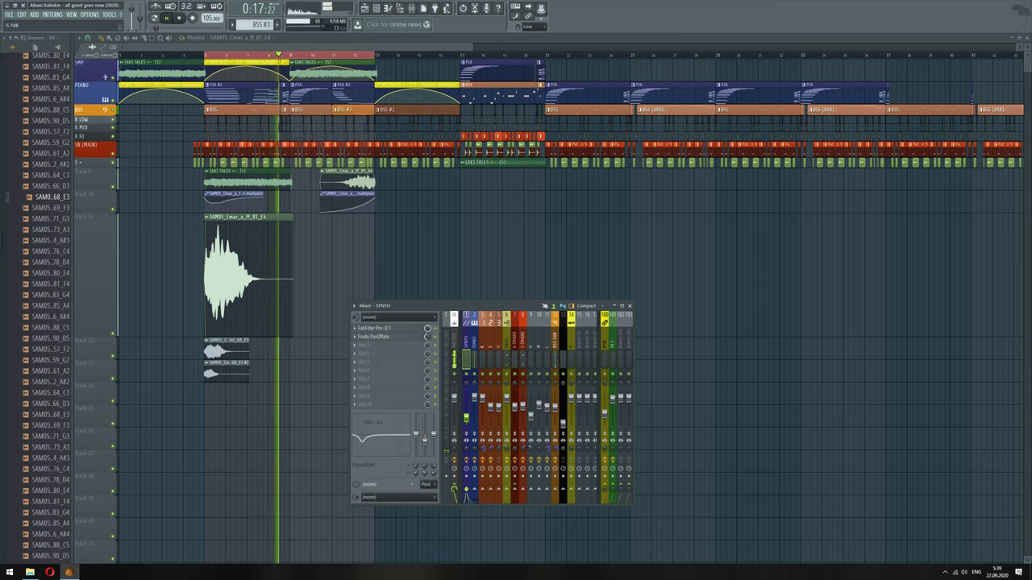
pyautogui.rightClick(430, 440)
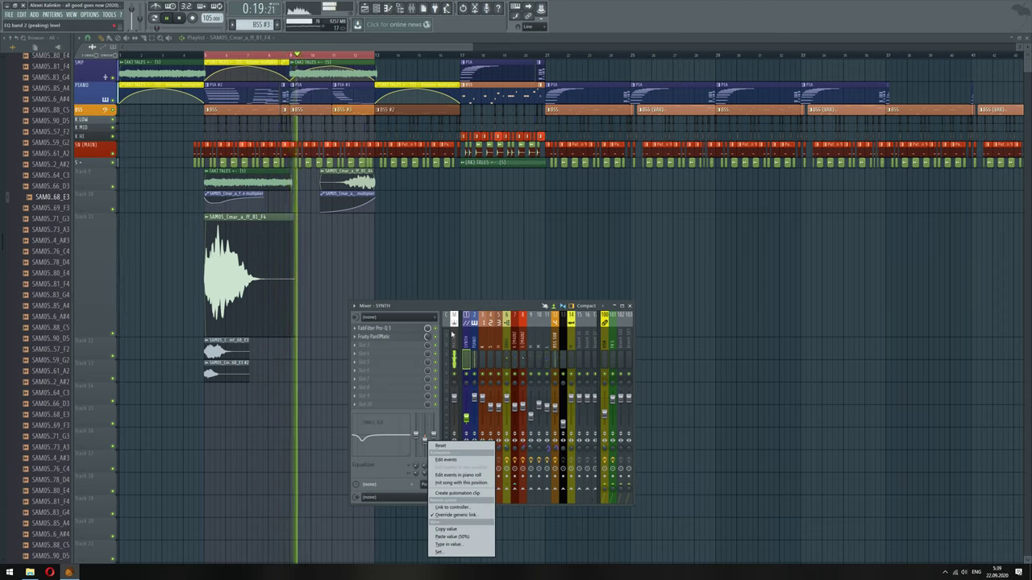
# On mixer track 14 (H), cut the peaking EQ band and boost the high-shelf band
pyautogui.click(571, 343)
pyautogui.moveTo(422, 438); pyautogui.dragTo(434, 416)
pyautogui.moveTo(434, 473); pyautogui.dragTo(434, 471)
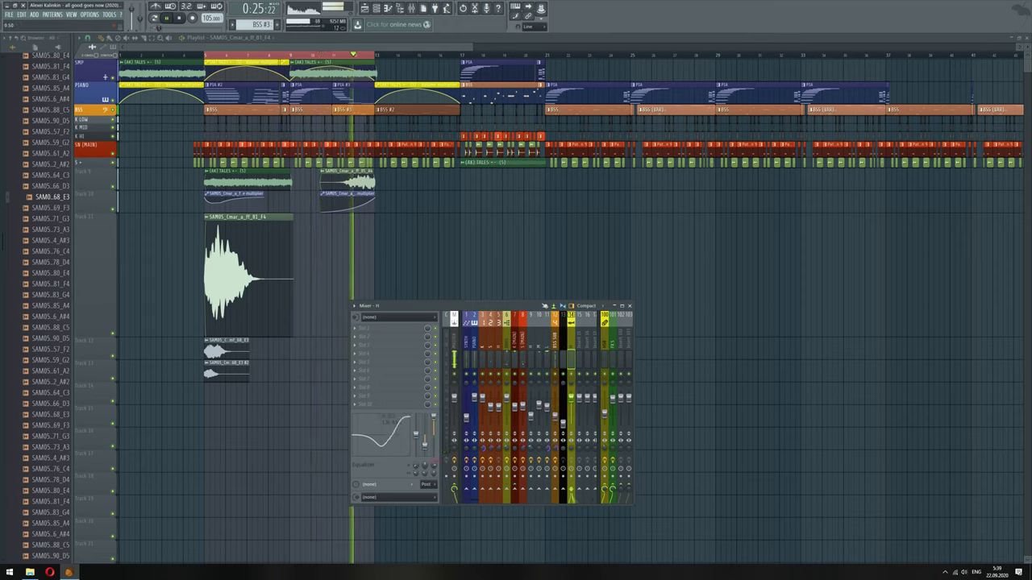
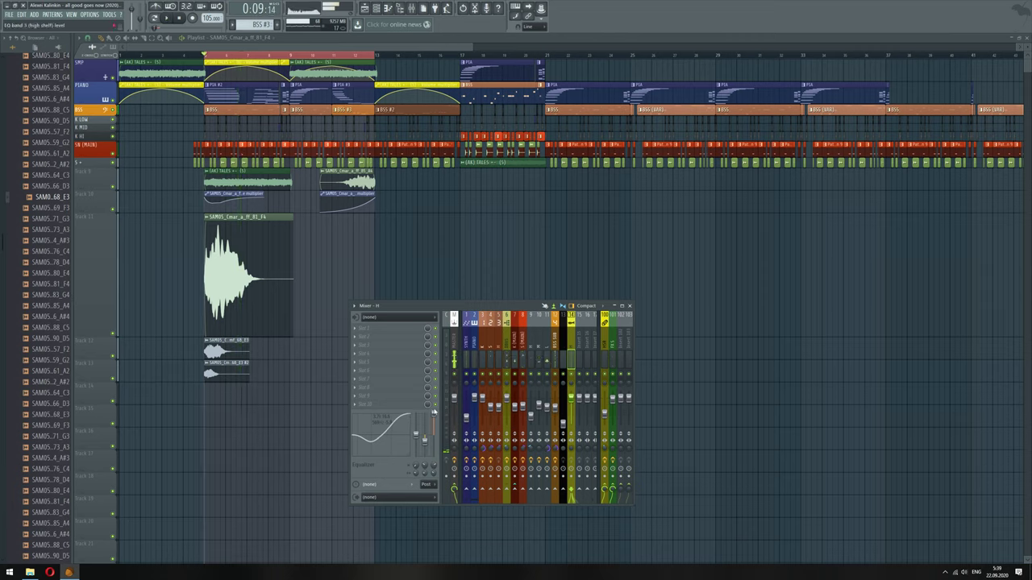
# Load FabFilter Pro-Q 3 on track H and shape a +2.51 dB high-frequency bell and a -4.64 dB midrange cut
pyautogui.click(358, 330)
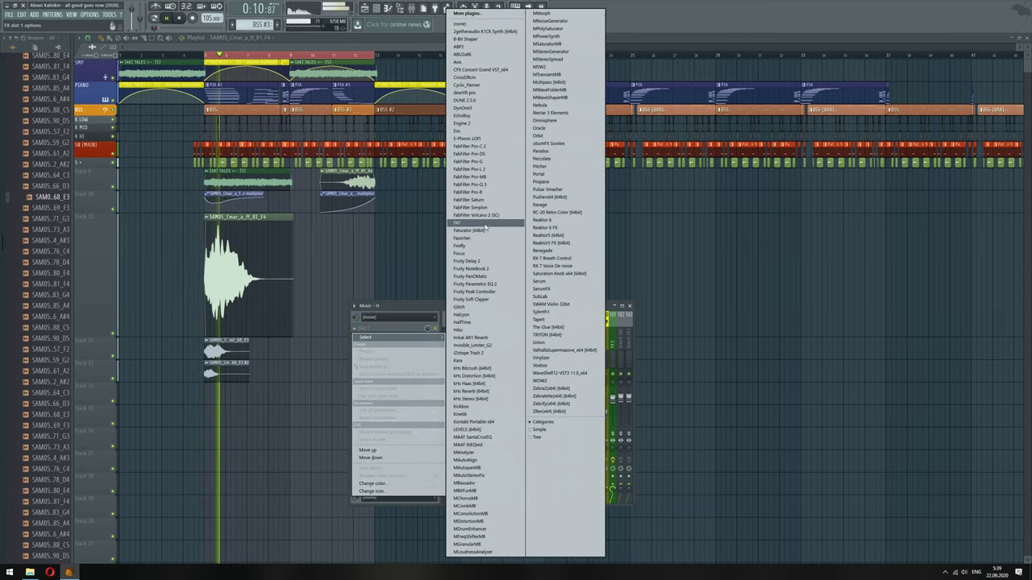
pyautogui.click(502, 188)
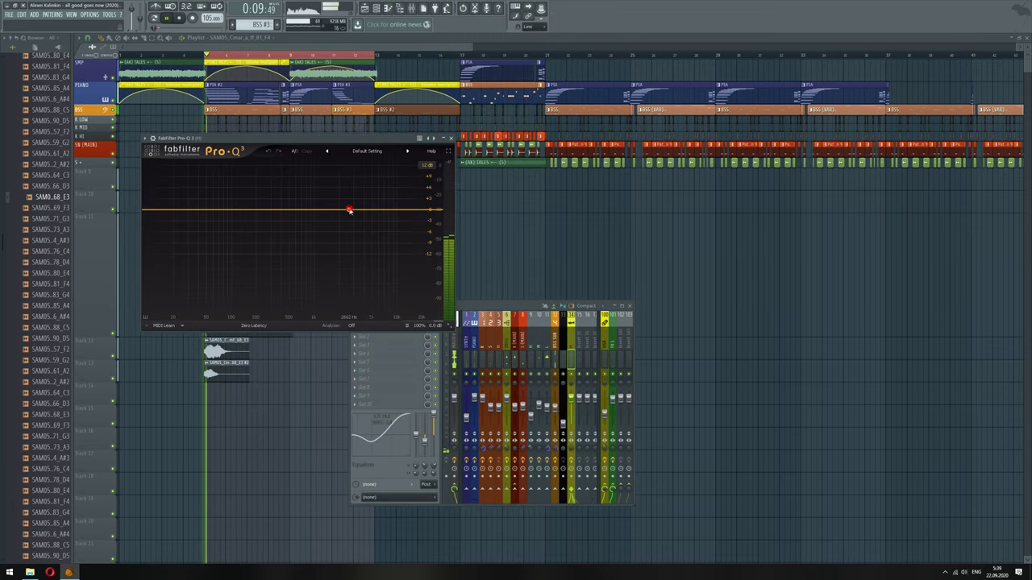
pyautogui.click(349, 210)
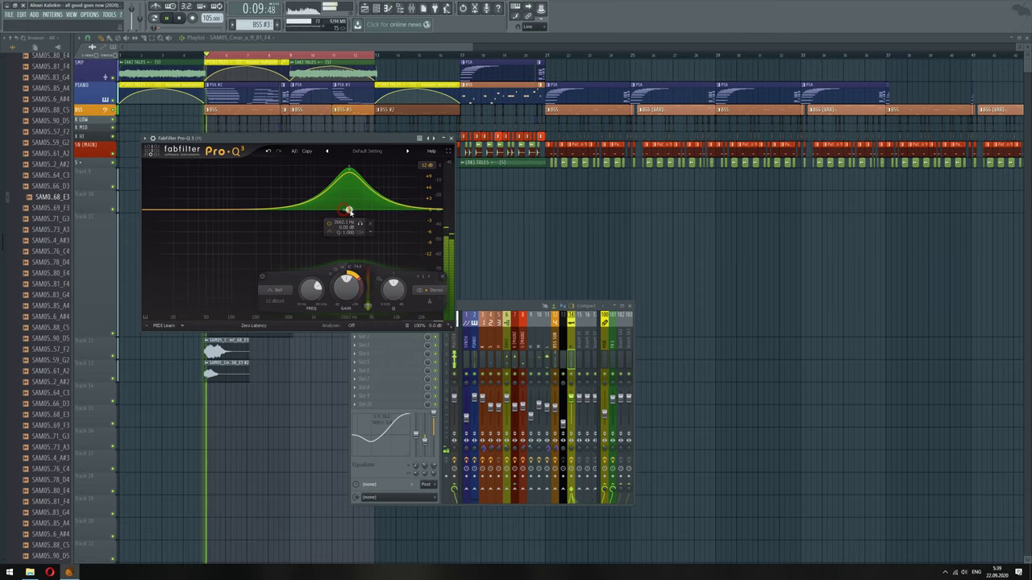
pyautogui.moveTo(352, 212); pyautogui.dragTo(394, 198)
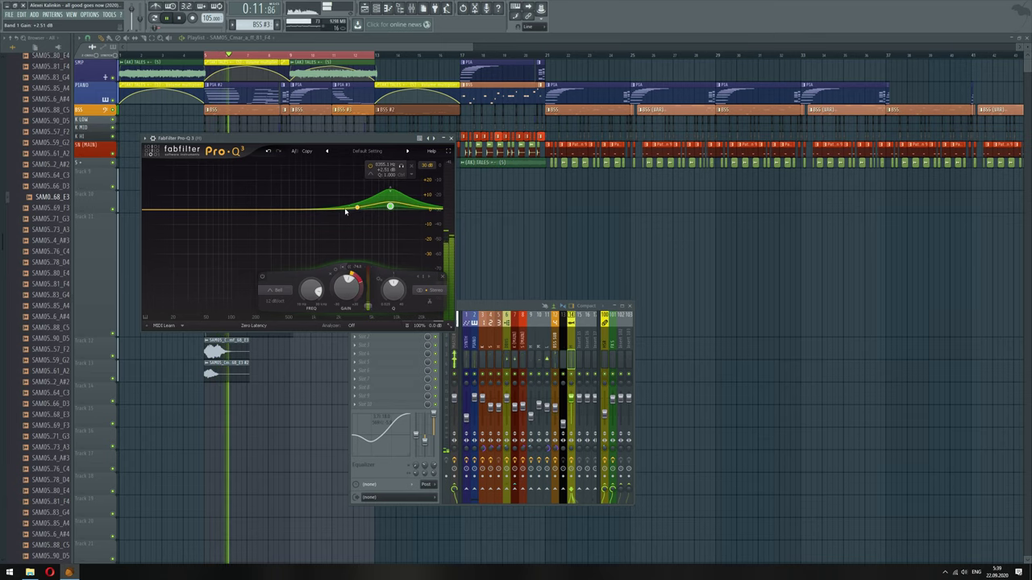
pyautogui.moveTo(345, 211); pyautogui.dragTo(321, 221)
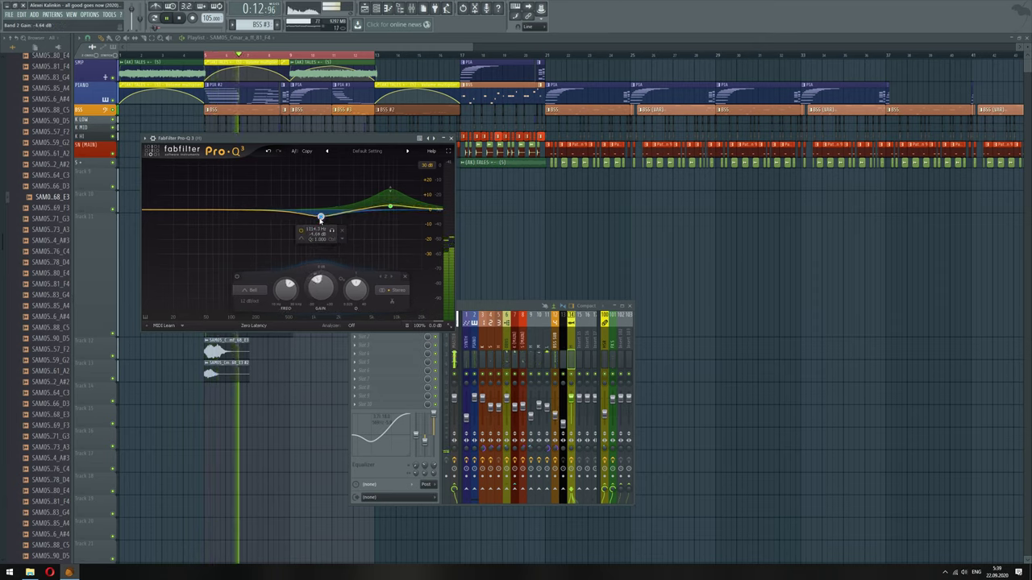
# Raise the dynamic range of the Pro-Q 3 high-frequency bell and lower track H's high-shelf EQ level
pyautogui.click(391, 209)
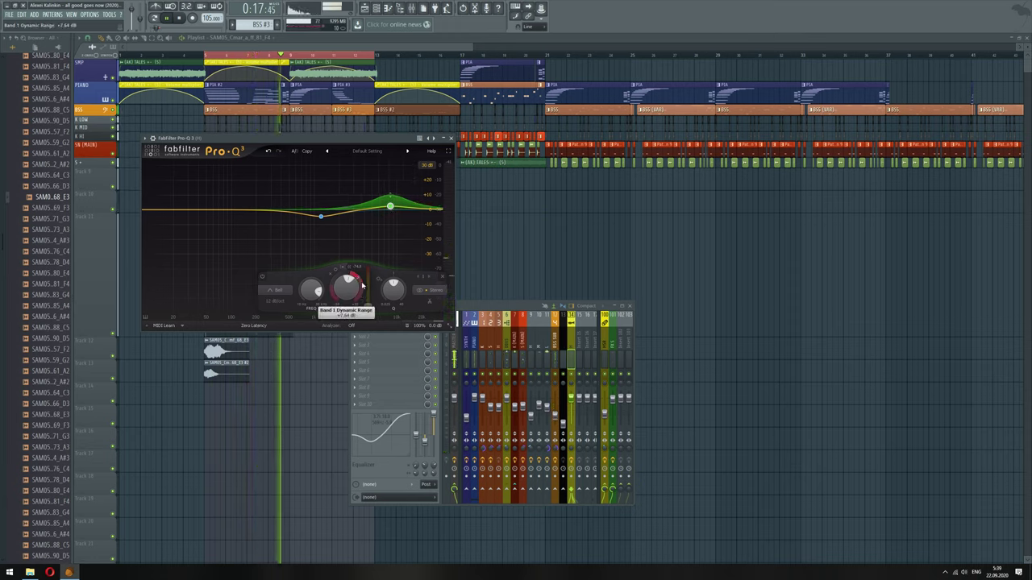
pyautogui.click(436, 420)
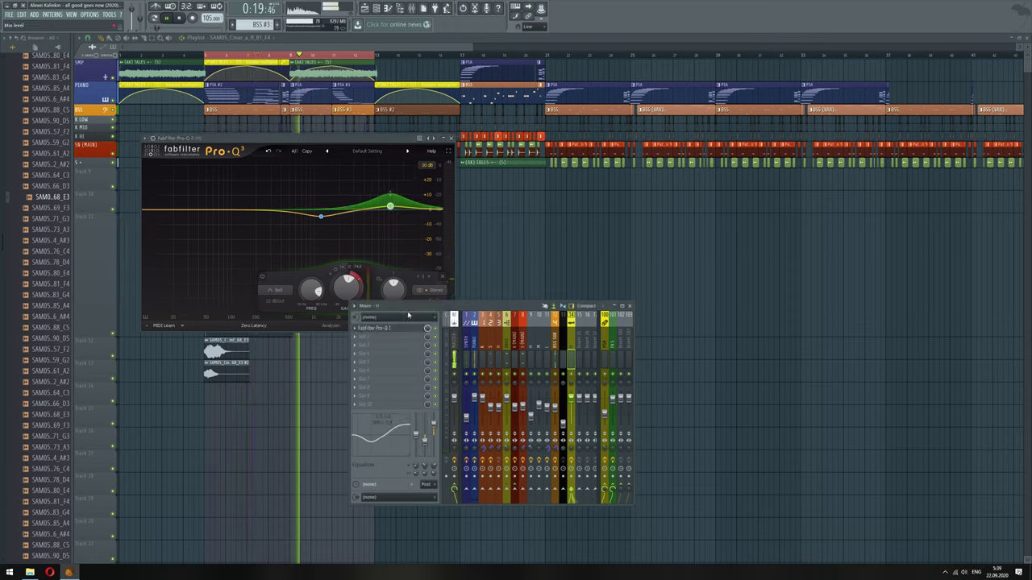
pyautogui.moveTo(356, 274); pyautogui.dragTo(360, 263)
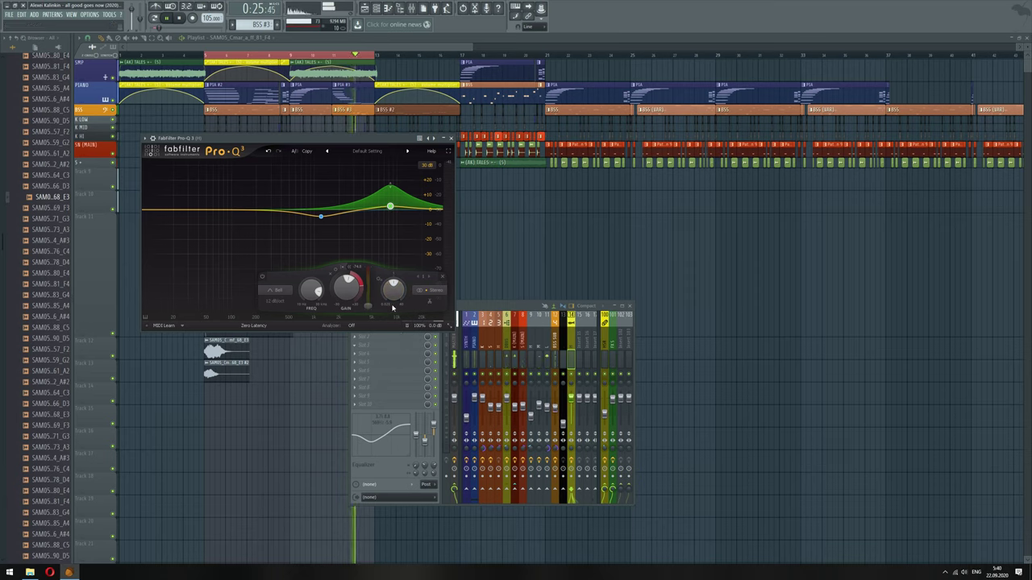
pyautogui.moveTo(394, 296)
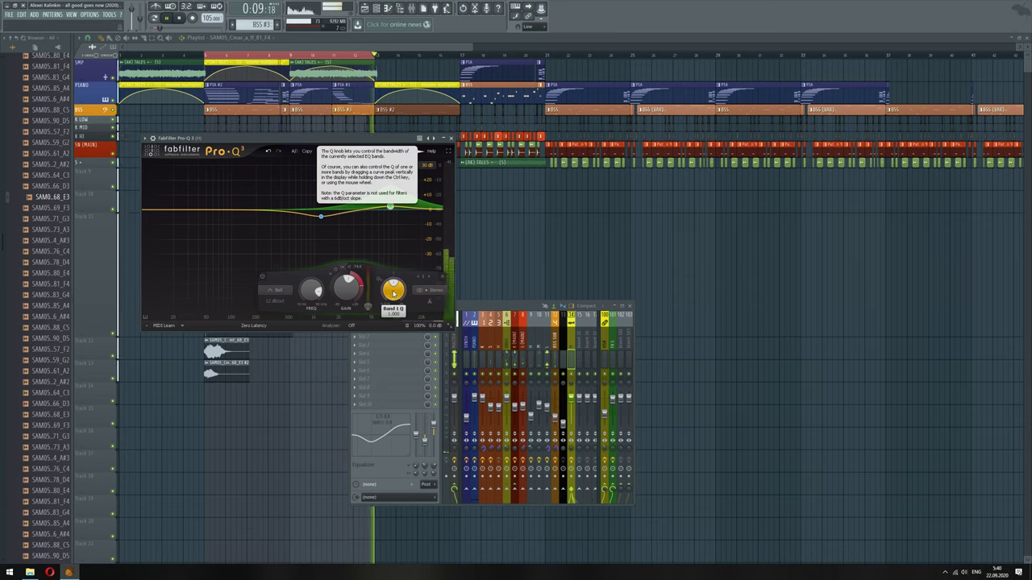
pyautogui.click(433, 425)
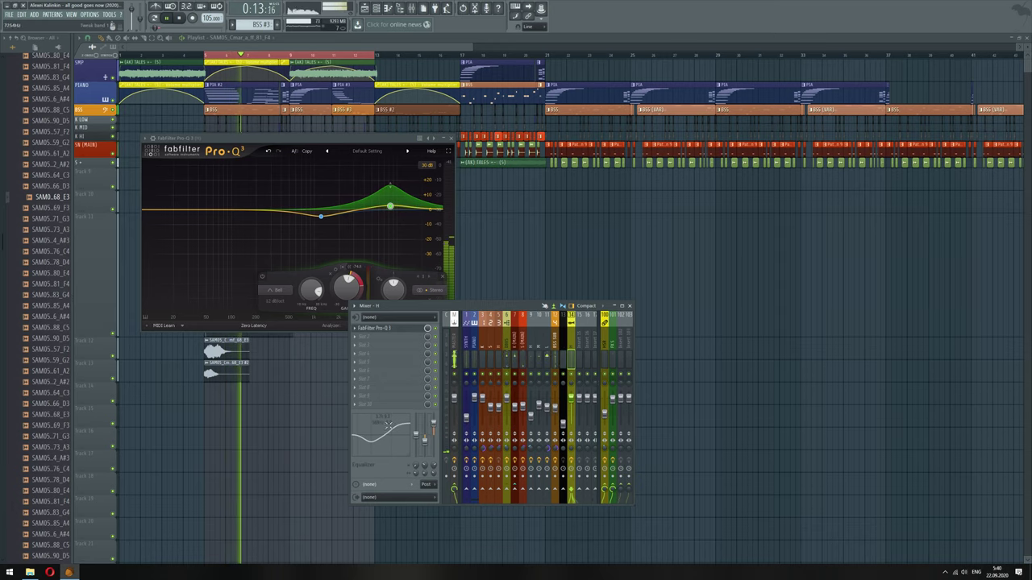
# Pan the second SAM05_Cmar_a_mf_68_E3 sample channel to the right
pyautogui.click(232, 407)
pyautogui.doubleClick(225, 377)
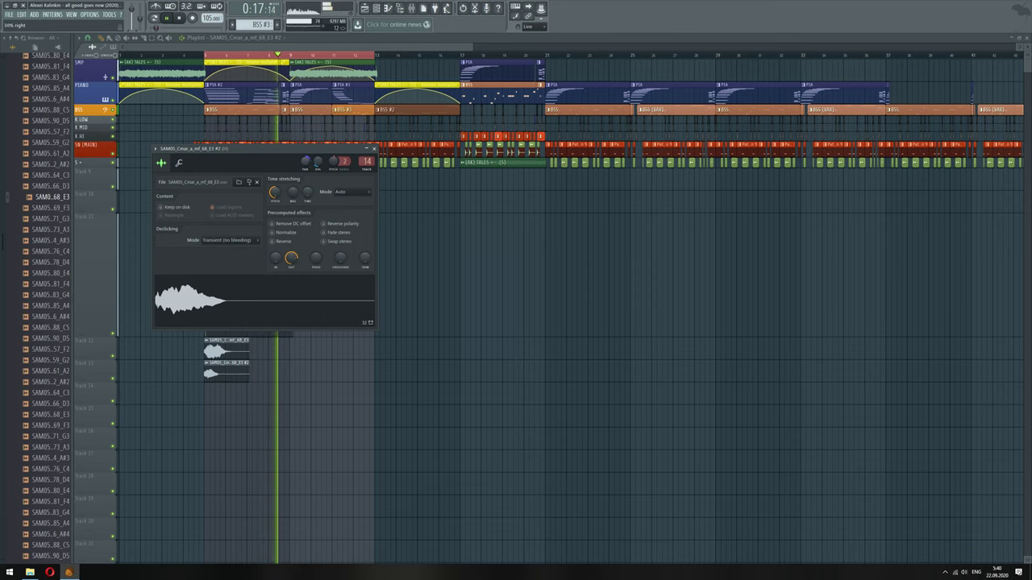
pyautogui.doubleClick(215, 350)
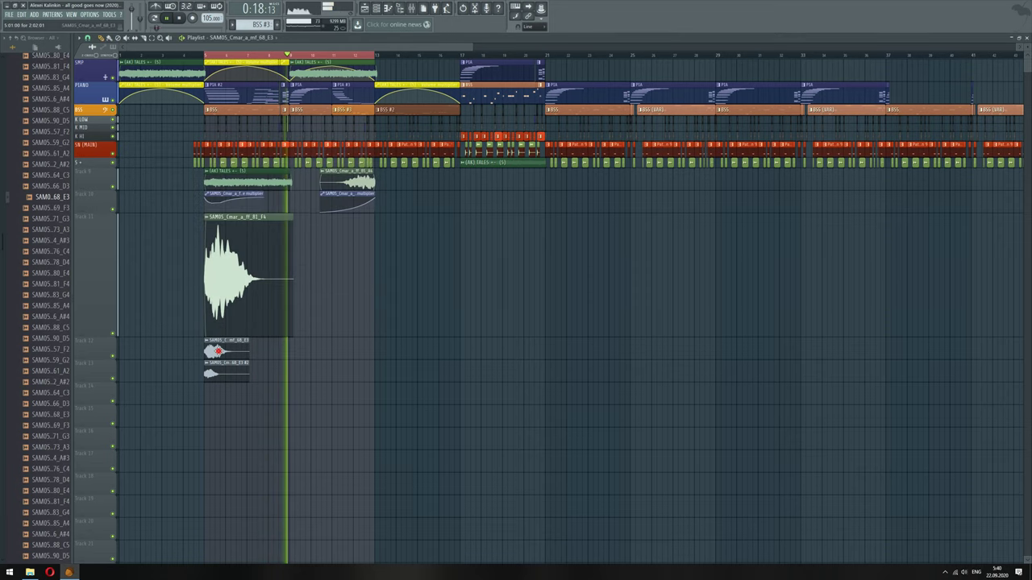
pyautogui.click(274, 388)
pyautogui.doubleClick(226, 372)
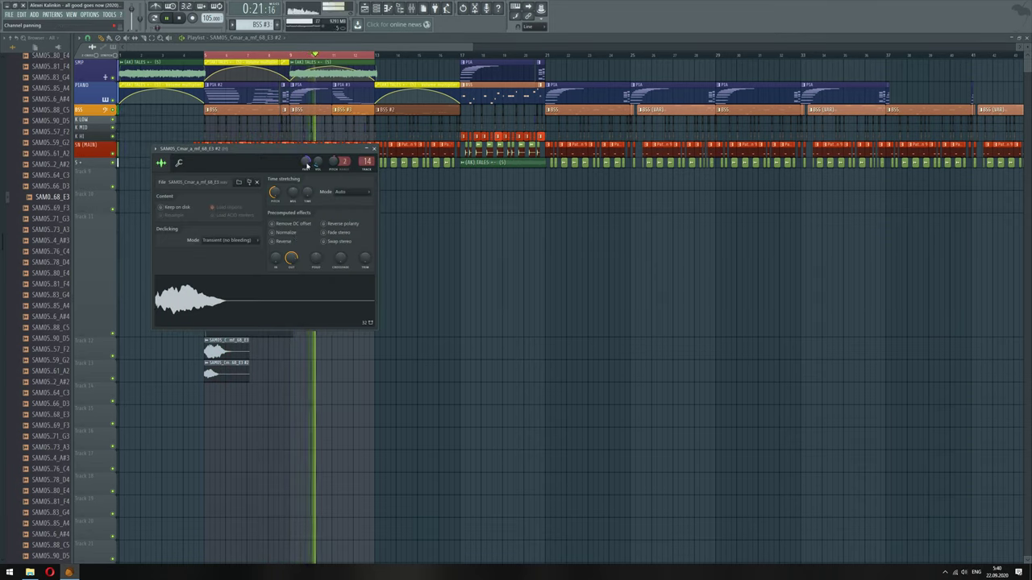
pyautogui.rightClick(524, 333)
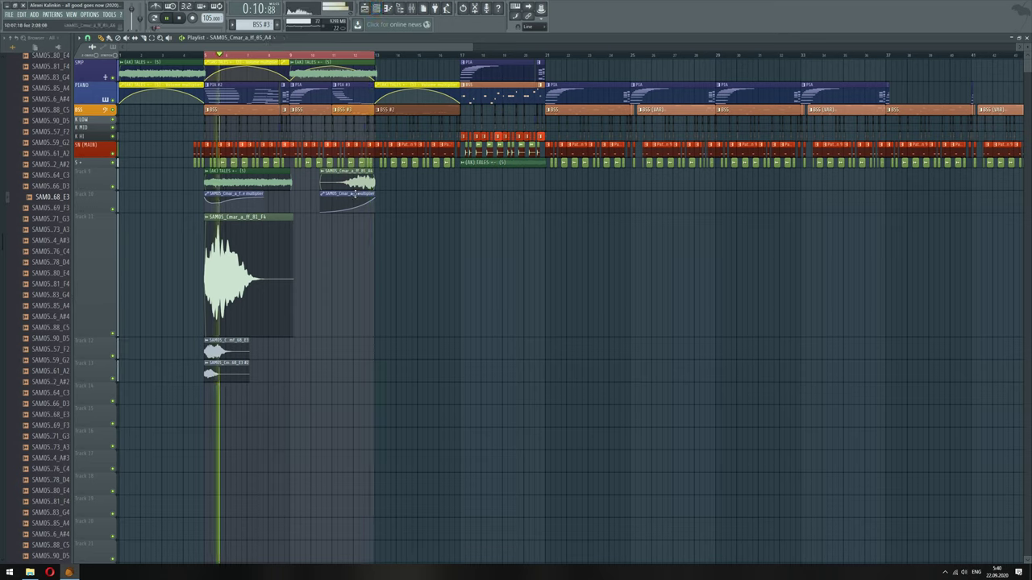
# Adjust the maximum level of the SAM05_Cmar_a_ff_B5_A4 volume automation and play from near the end of the loop
pyautogui.doubleClick(360, 192)
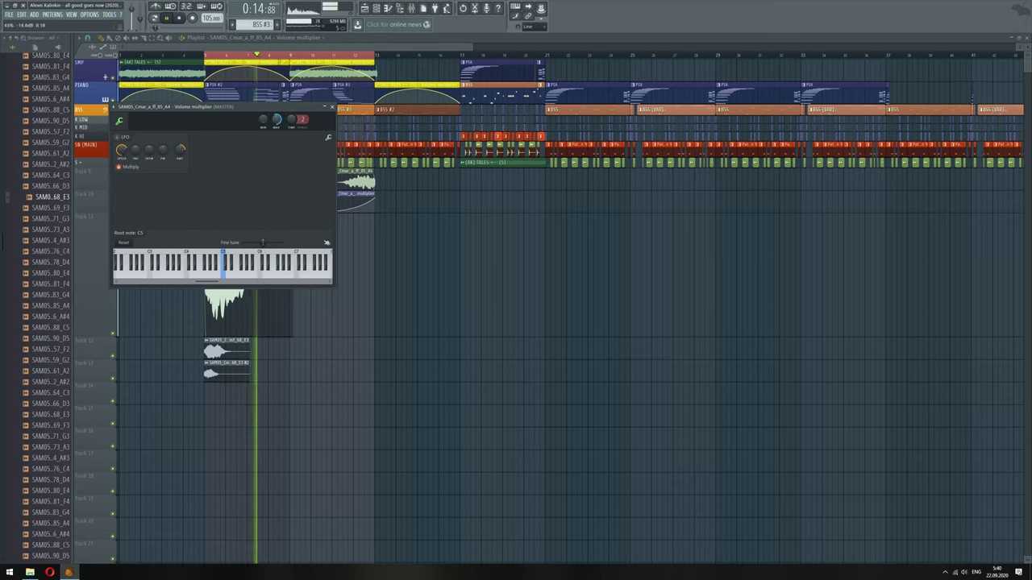
pyautogui.press('Escape')
pyautogui.click(348, 54)
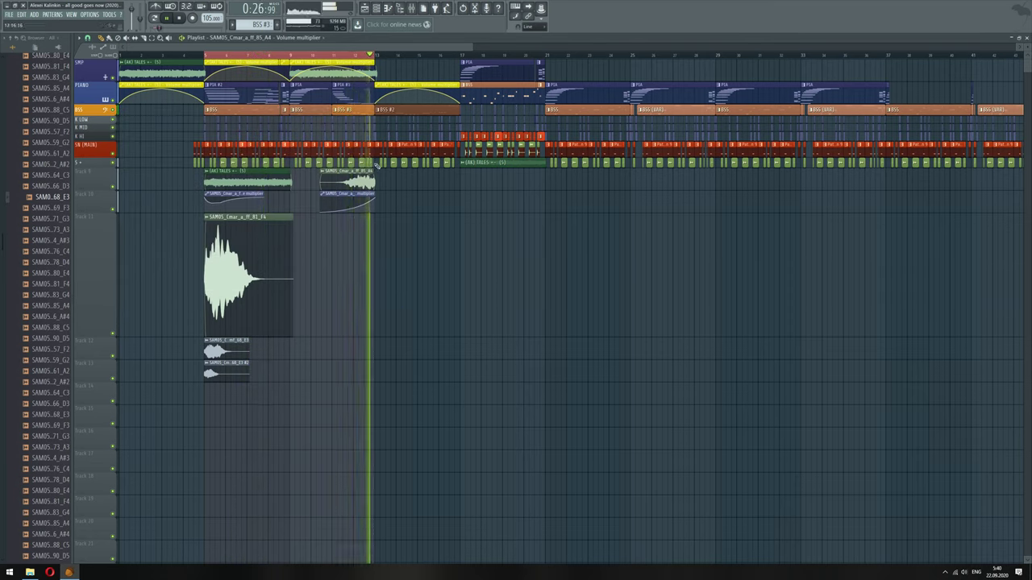
# Examine the channel settings of the reversed SAM05_Cmar_a_ff_B5_A4 sample and of its volume automation
pyautogui.doubleClick(364, 179)
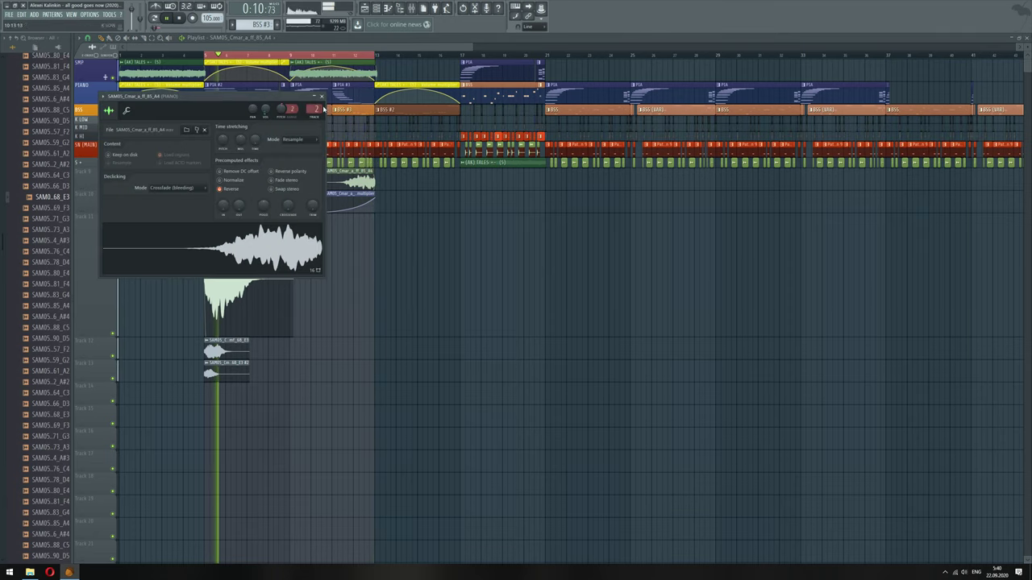
pyautogui.click(126, 112)
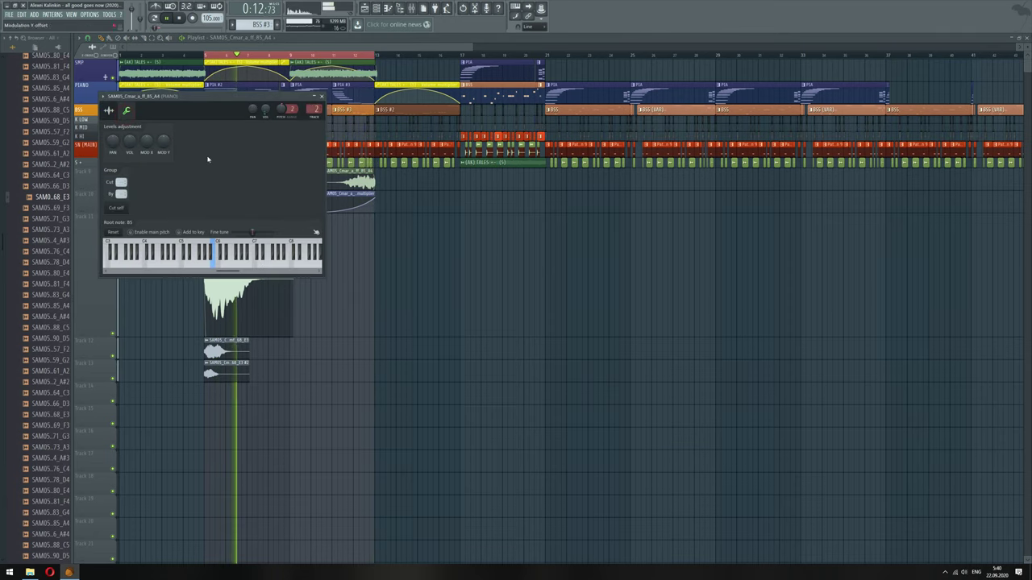
pyautogui.rightClick(422, 245)
pyautogui.doubleClick(363, 192)
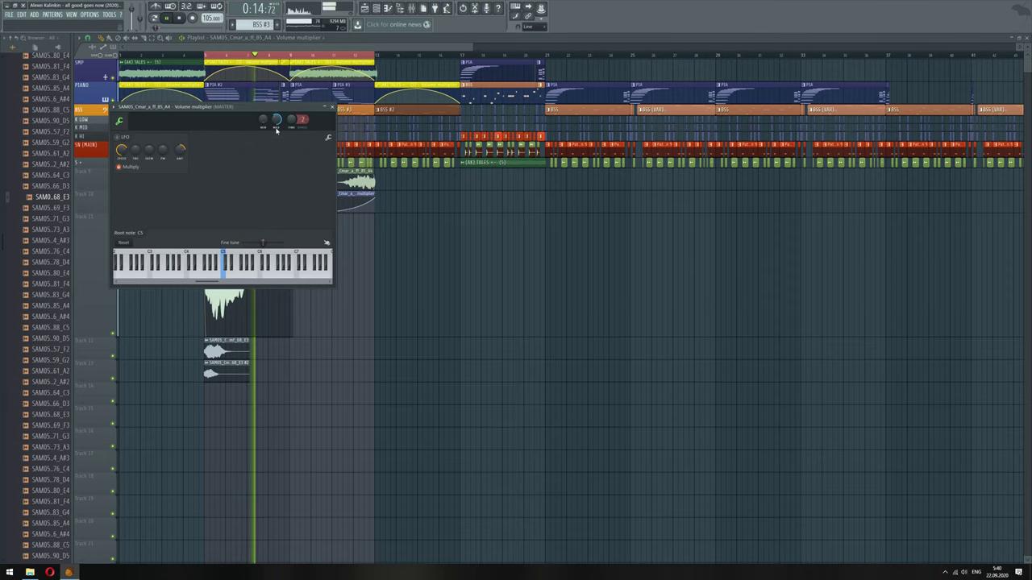
pyautogui.rightClick(411, 275)
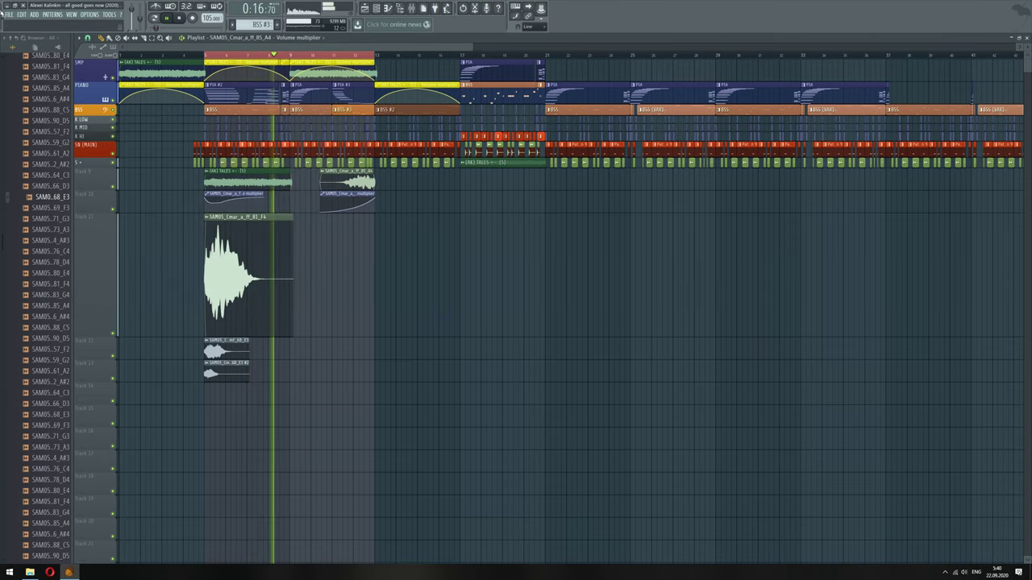
# Collapse the browser to widen the playlist and shrink the height of playlist track 11
pyautogui.click(10, 14)
pyautogui.click(32, 52)
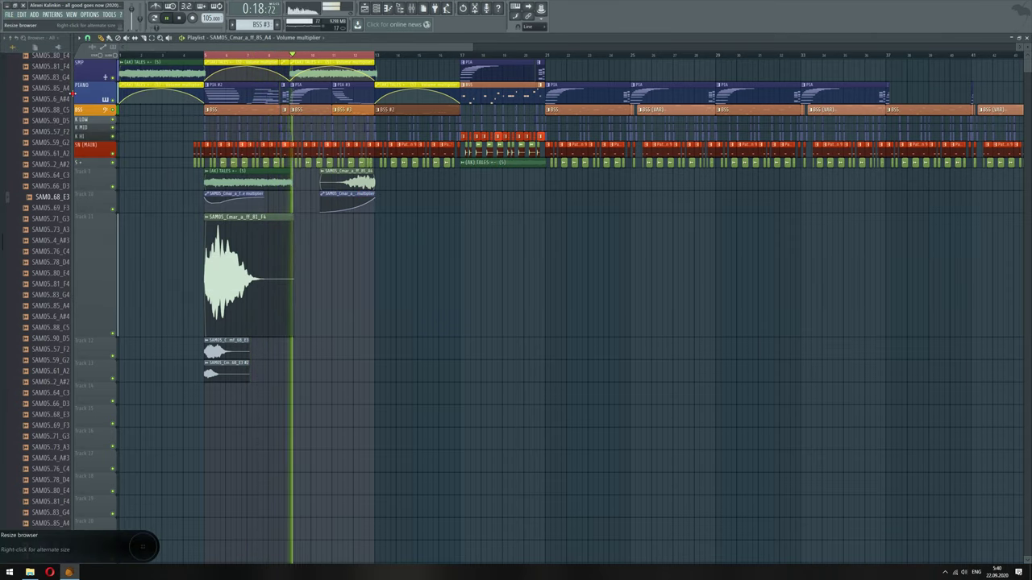
pyautogui.rightClick(70, 91)
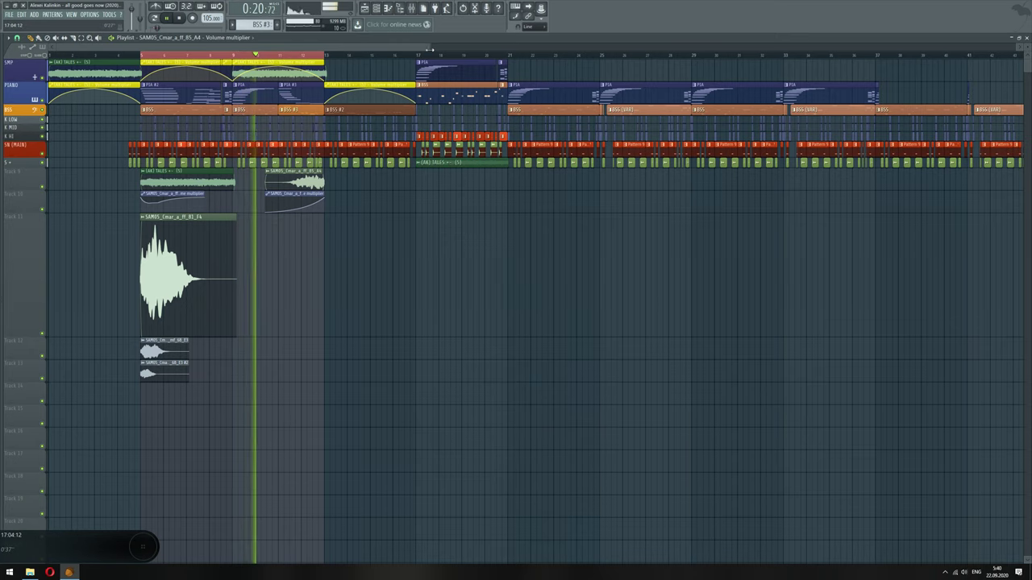
pyautogui.moveTo(427, 45); pyautogui.dragTo(405, 46)
pyautogui.moveTo(25, 334); pyautogui.dragTo(31, 222)
pyautogui.rightClick(111, 205)
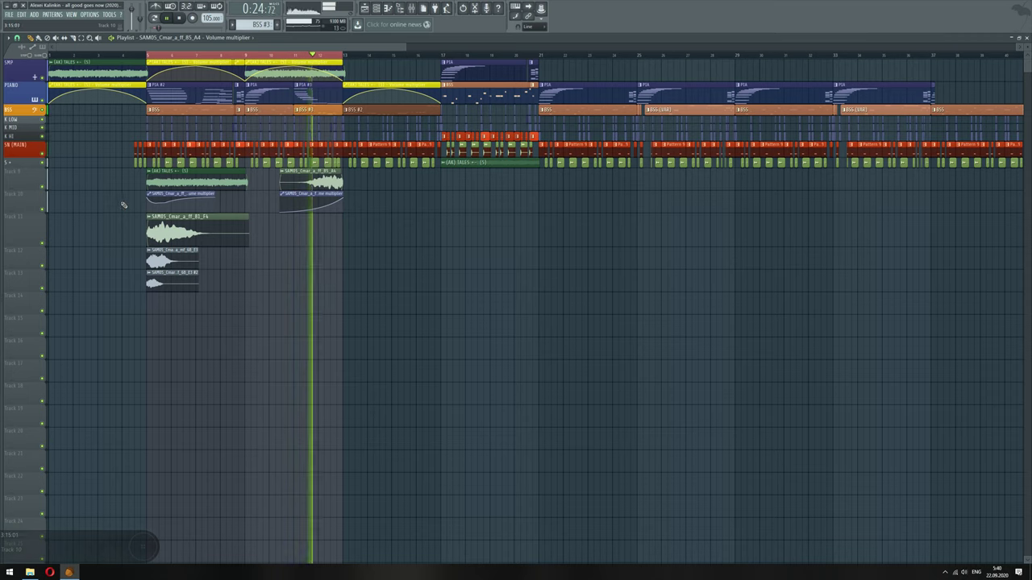
# Move the two volume automation clips from track 10 onto their matching audio clips in tracks 11 and 9
pyautogui.moveTo(128, 205); pyautogui.dragTo(201, 206)
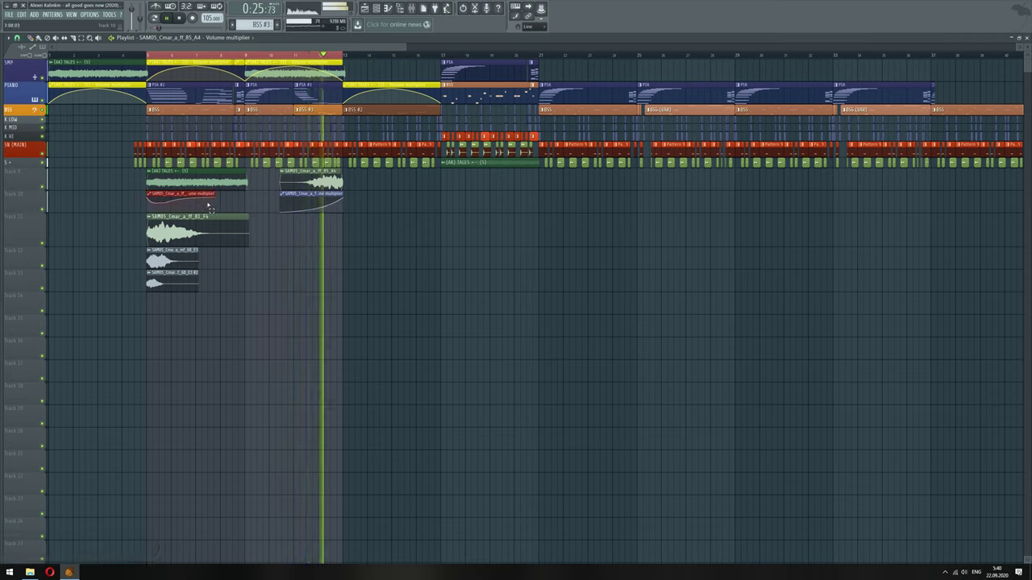
pyautogui.click(314, 206)
pyautogui.hotkey('shift', 'Up')
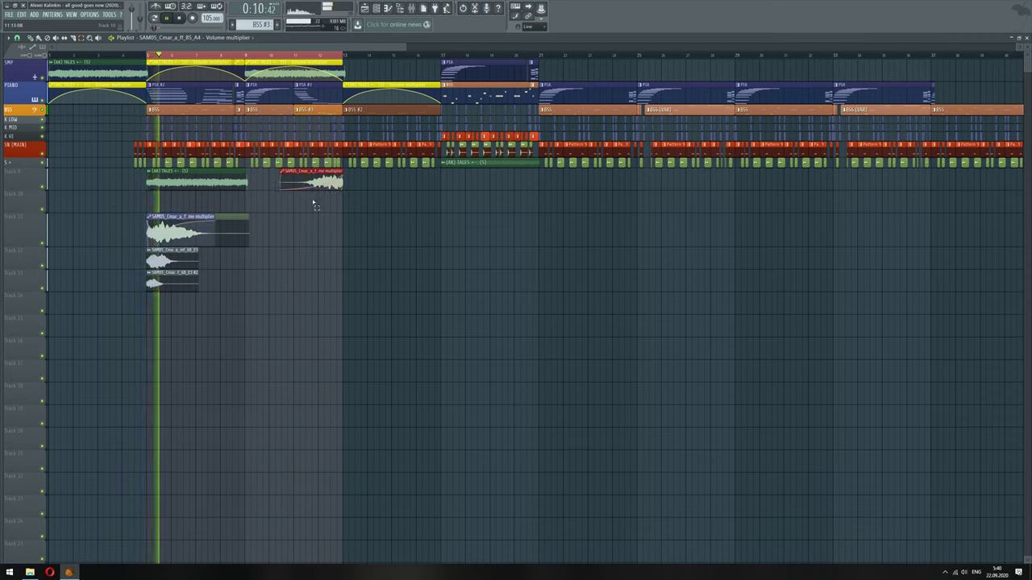
# Move all the SAM05 clips in tracks 11 to 13 up by one track and clear the selection
pyautogui.moveTo(282, 219); pyautogui.dragTo(126, 299)
pyautogui.hotkey('shift', 'Up')
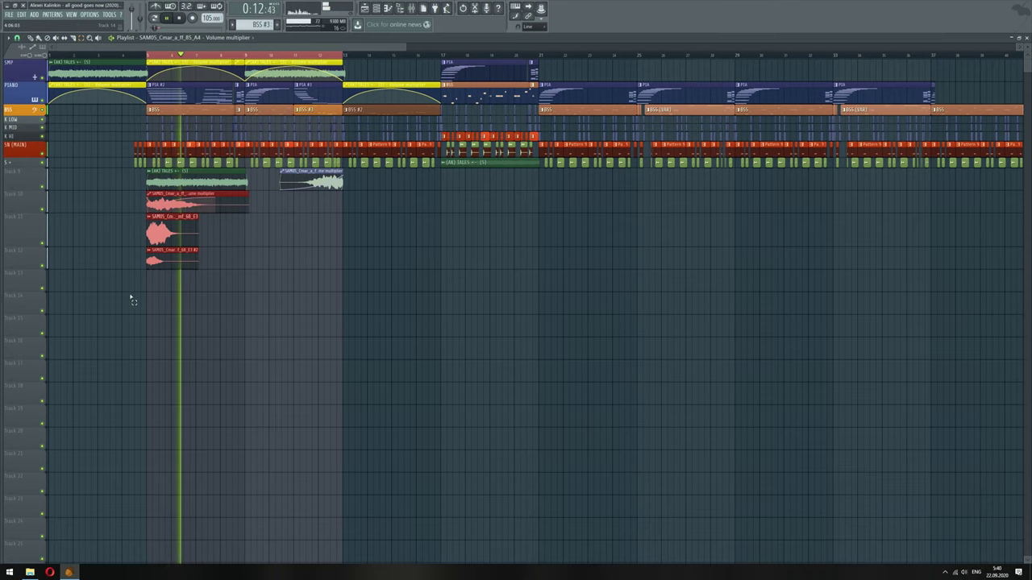
pyautogui.click(133, 321)
pyautogui.scroll(-1, 114, 248)
pyautogui.scroll(-1, 113, 249)
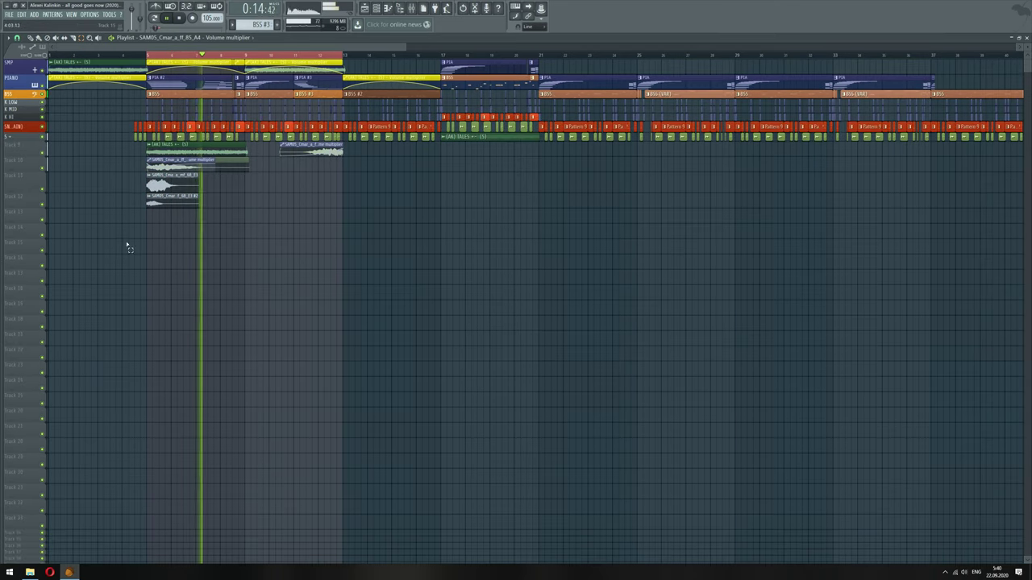
pyautogui.scroll(2, 147, 175)
pyautogui.scroll(4, 97, 184)
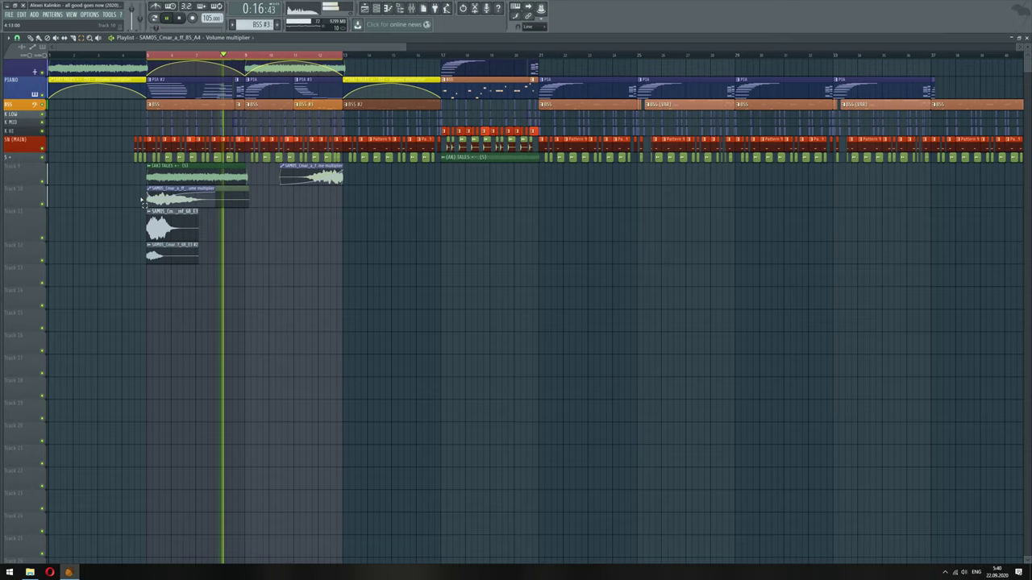
pyautogui.scroll(6, 175, 45)
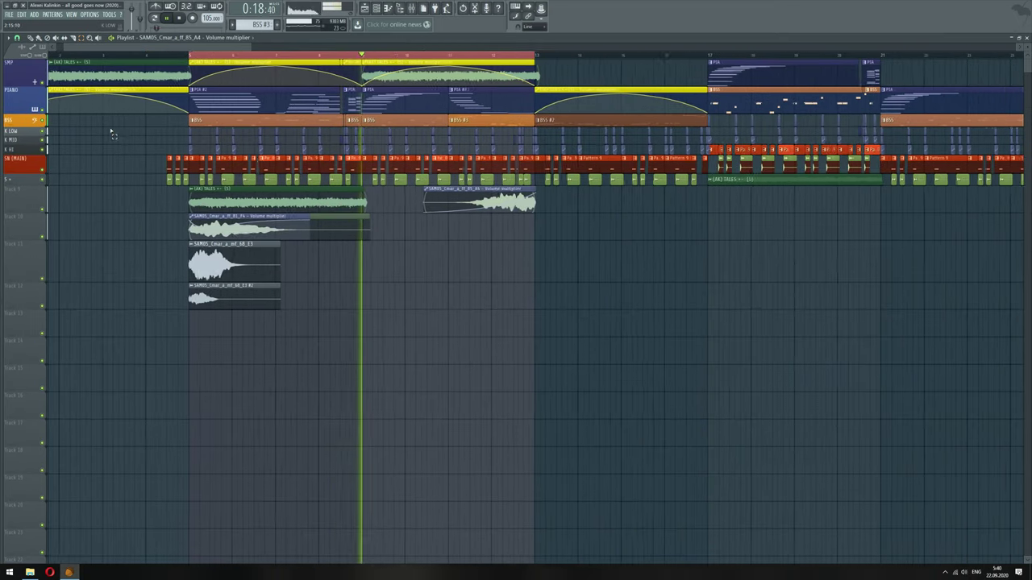
# Name playlist track 9 "H" and colour it bright yellow
pyautogui.moveTo(174, 44); pyautogui.dragTo(161, 45)
pyautogui.scroll(1, 434, 164)
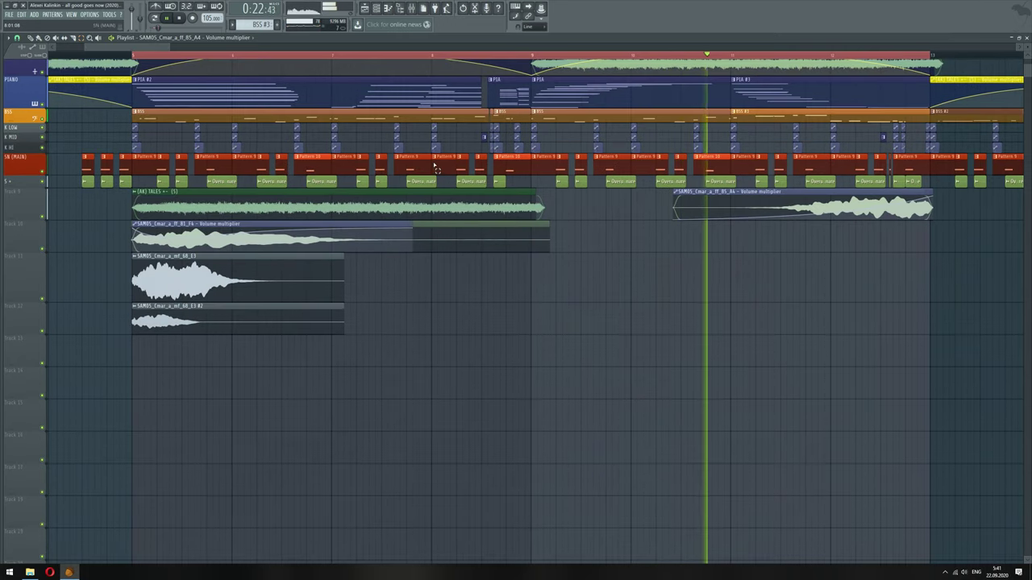
pyautogui.scroll(3, 435, 168)
pyautogui.scroll(5, 443, 168)
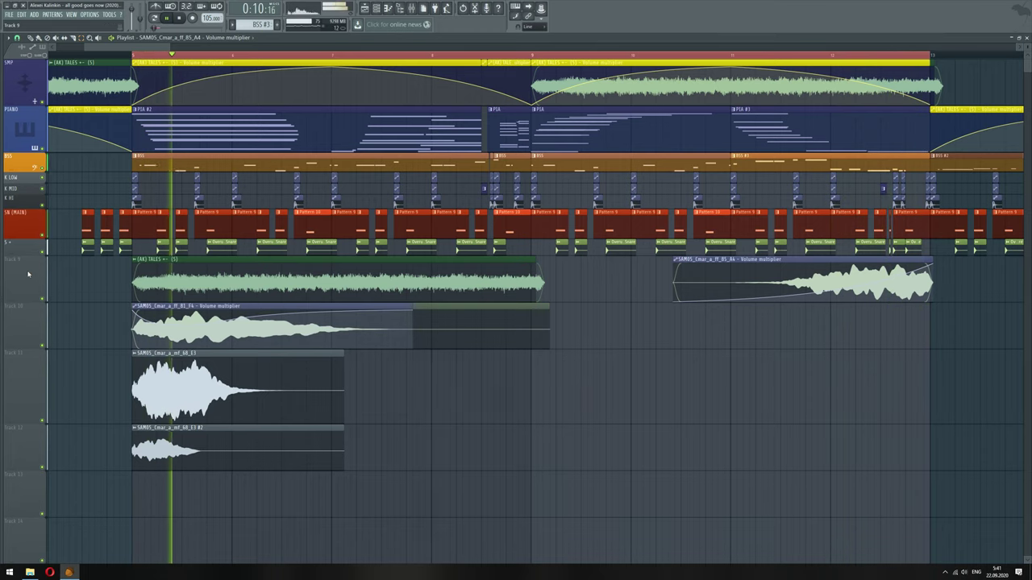
pyautogui.scroll(1, 24, 282)
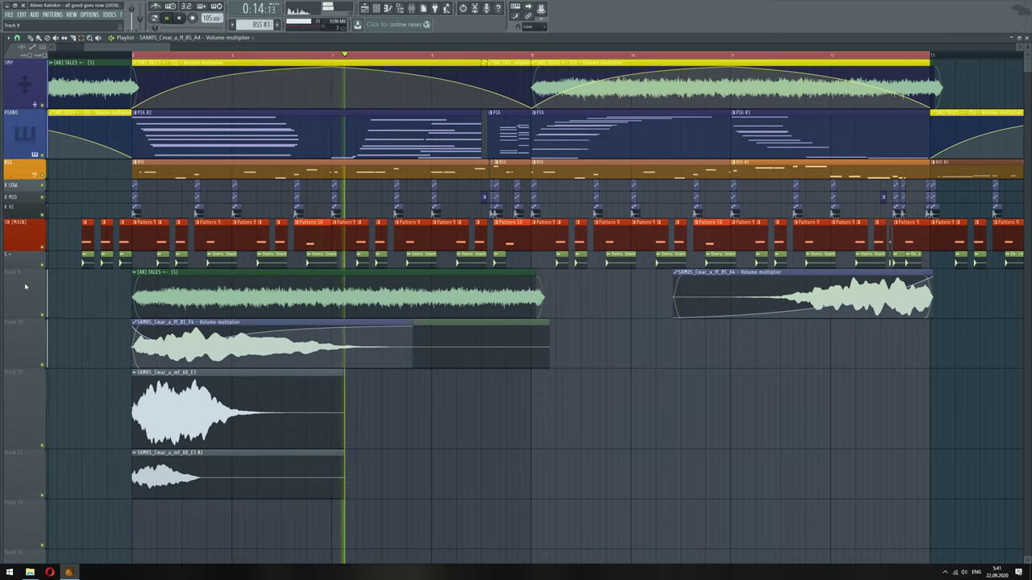
pyautogui.rightClick(22, 272)
pyautogui.click(36, 274)
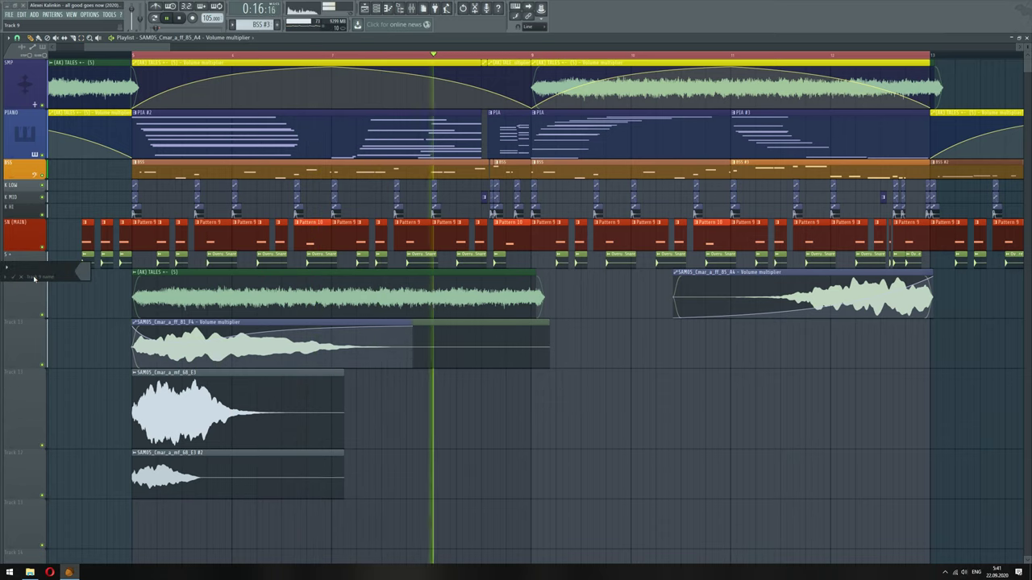
pyautogui.write('H')
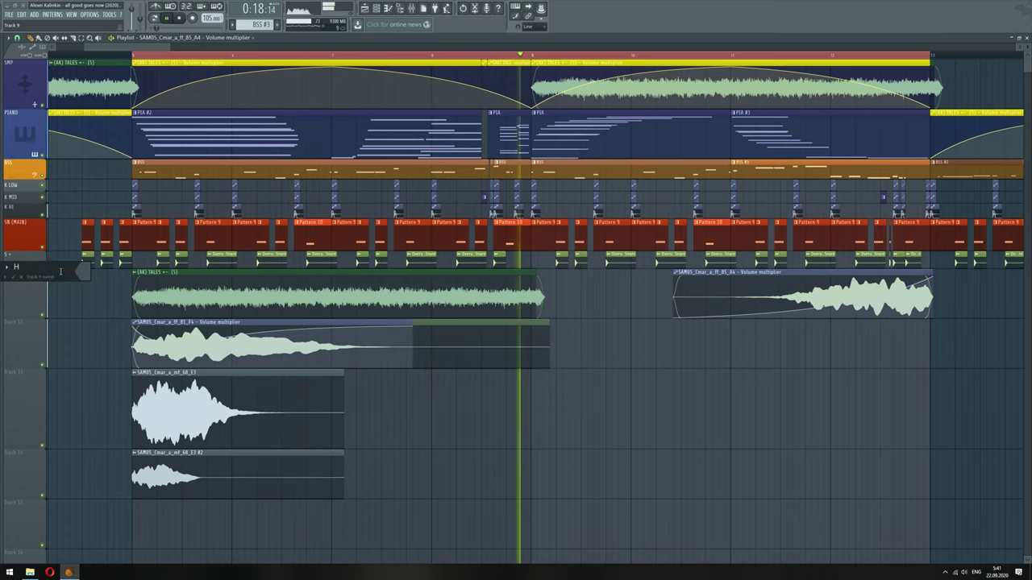
pyautogui.click(83, 272)
pyautogui.click(94, 305)
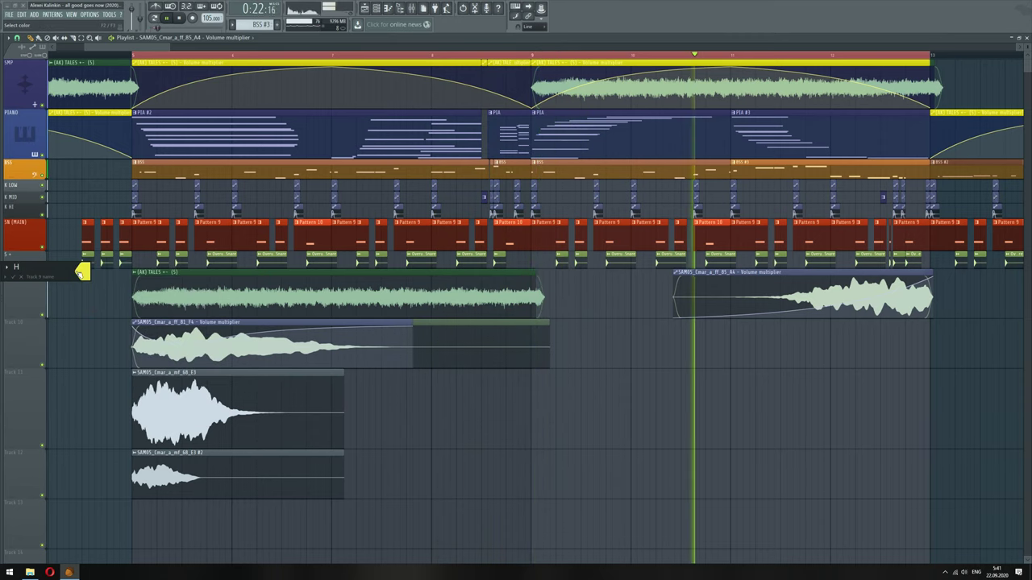
pyautogui.press('Return')
# Give the yellow H track the Trumpet icon
pyautogui.rightClick(38, 272)
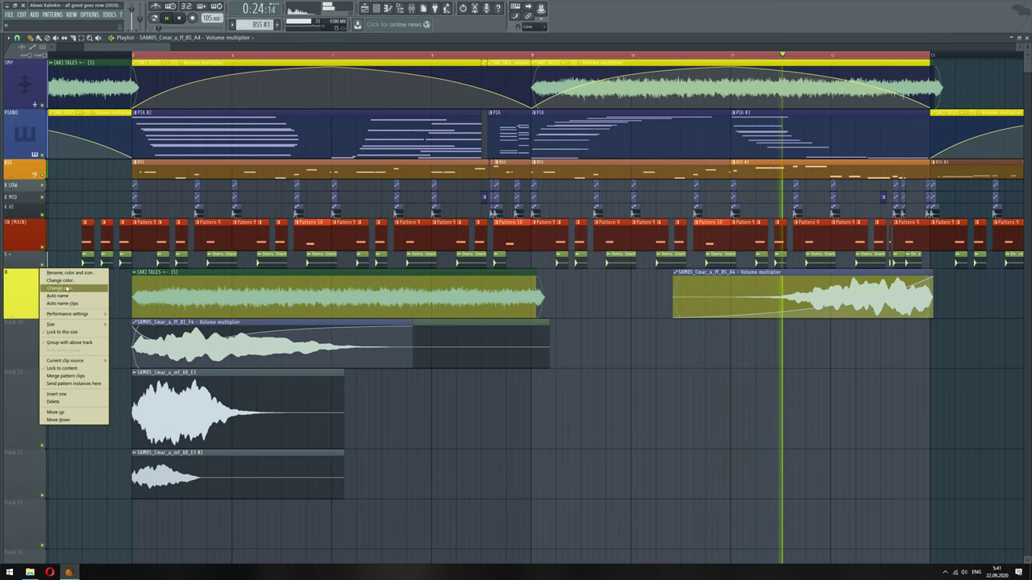
pyautogui.click(58, 288)
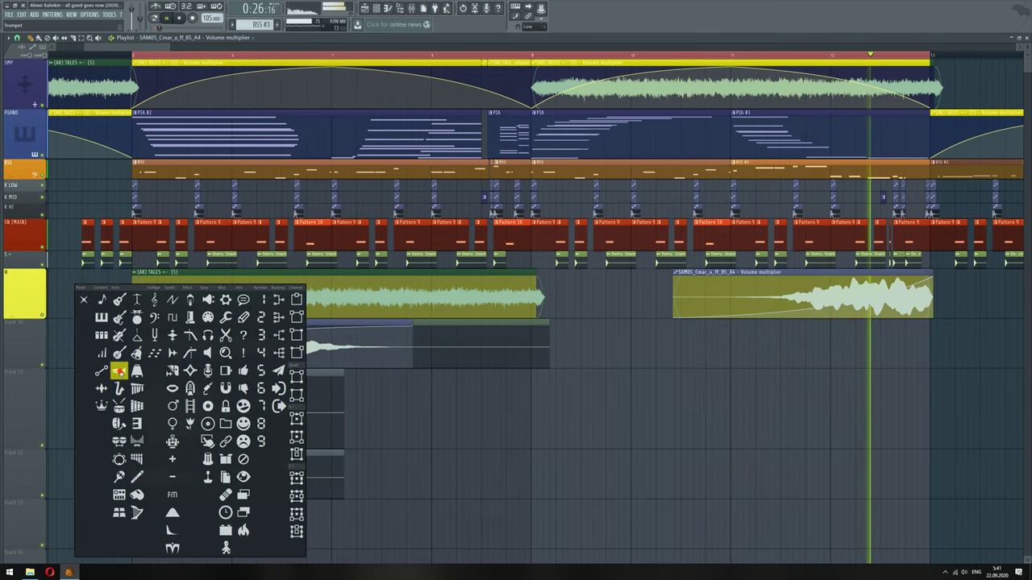
pyautogui.click(154, 317)
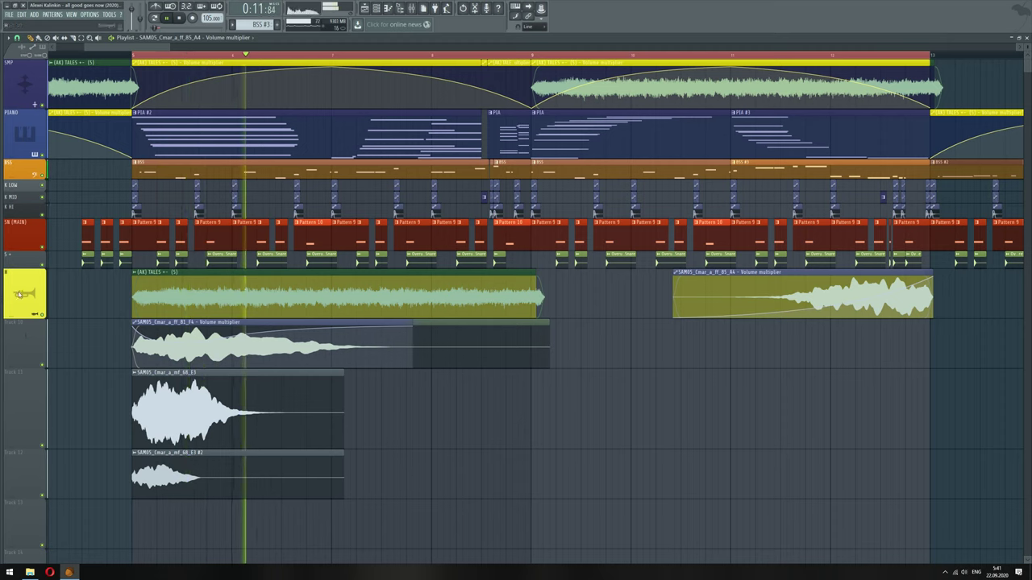
# Move the [AK] TALES audio clip from the H track up to the SMP track
pyautogui.click(198, 305)
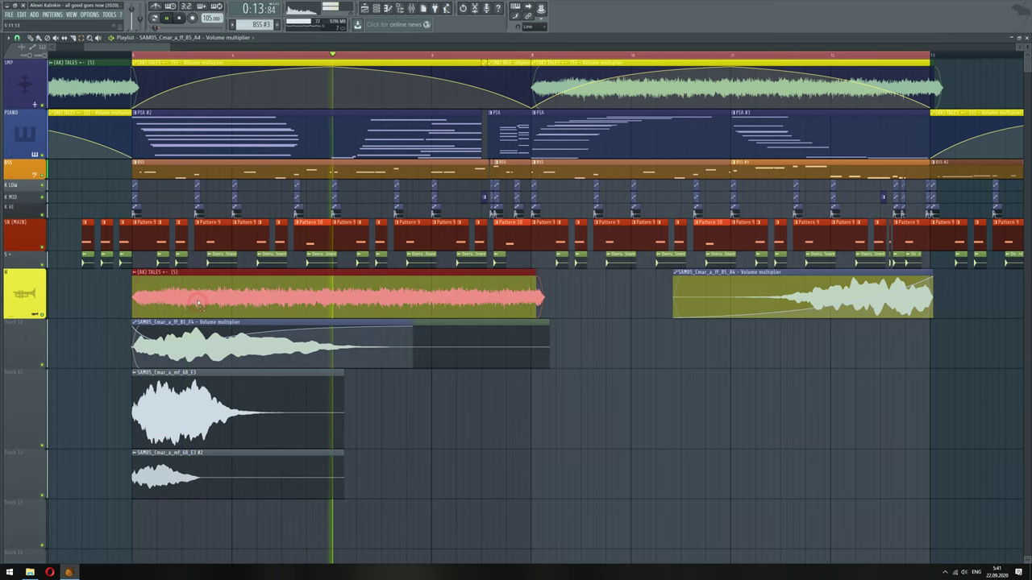
pyautogui.hotkey('shift', 'Up')
pyautogui.hotkey('shift', 'Up')
pyautogui.hotkey('shift', 'Up')
pyautogui.hotkey('shift', 'Up')
pyautogui.hotkey('shift', 'Up')
pyautogui.hotkey('shift', 'Up')
pyautogui.hotkey('shift', 'Up')
pyautogui.hotkey('shift', 'Up')
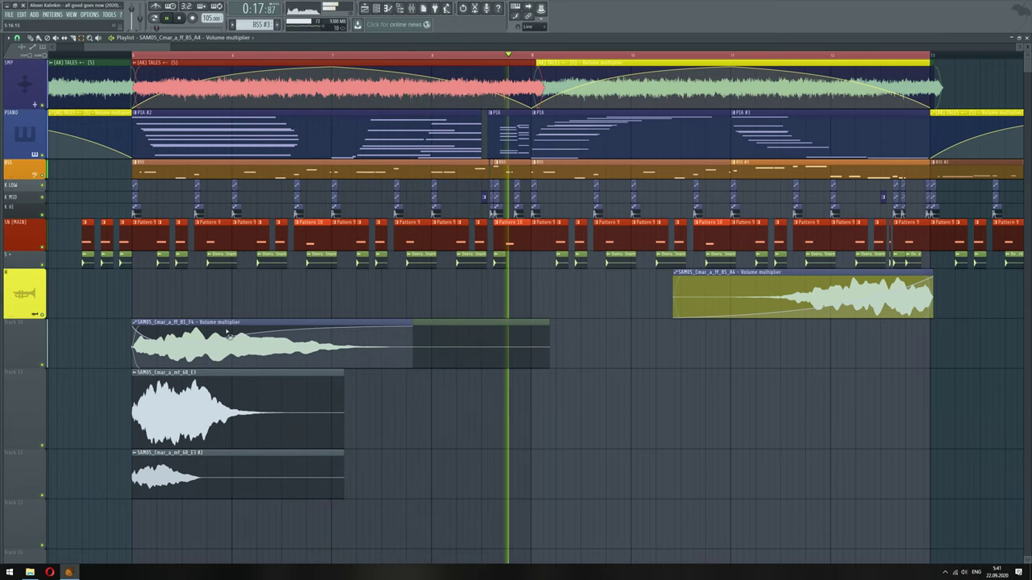
# Move the SAM05 B1_F4 clip with its volume automation up to the H track and both mf_60_E3 clips to tracks 10 and 11
pyautogui.moveTo(120, 341); pyautogui.dragTo(420, 344)
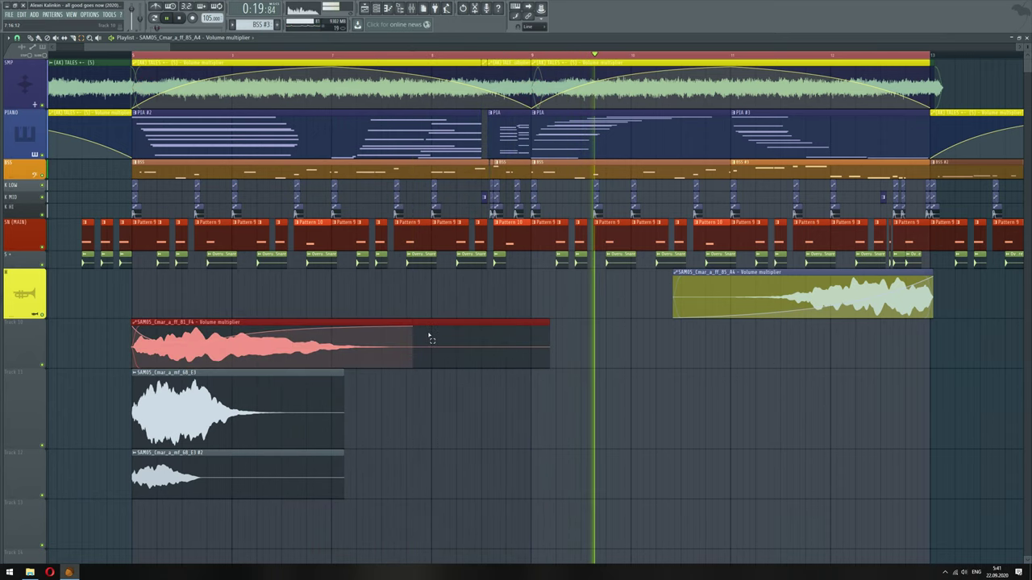
pyautogui.hotkey('shift', 'Up')
pyautogui.click(384, 416)
pyautogui.moveTo(383, 417); pyautogui.dragTo(199, 501)
pyautogui.hotkey('shift', 'Up')
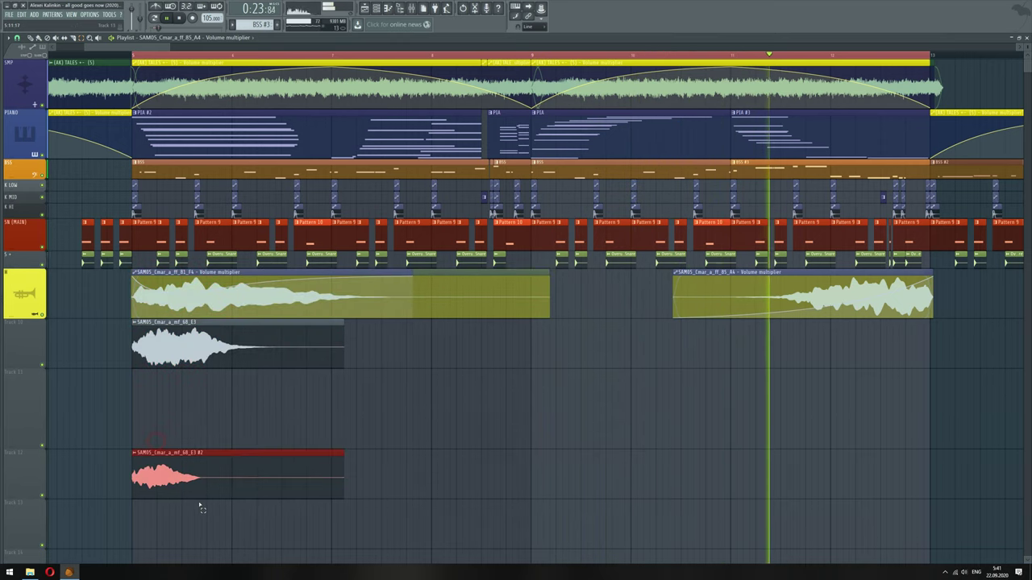
pyautogui.hotkey('shift', 'Up')
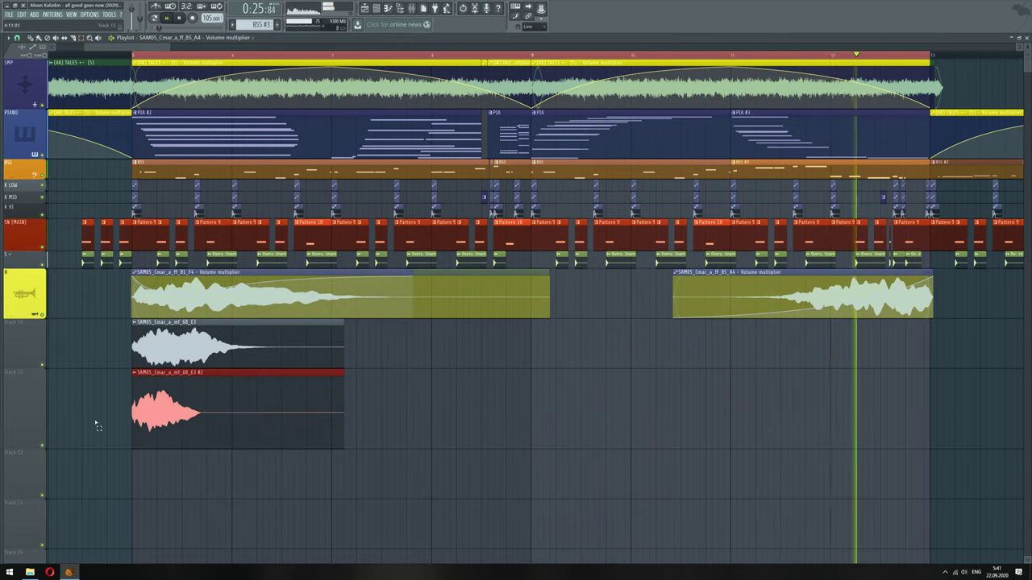
# Name playlist track 10 "H#2L" and colour it a lighter yellow than the H track
pyautogui.rightClick(30, 332)
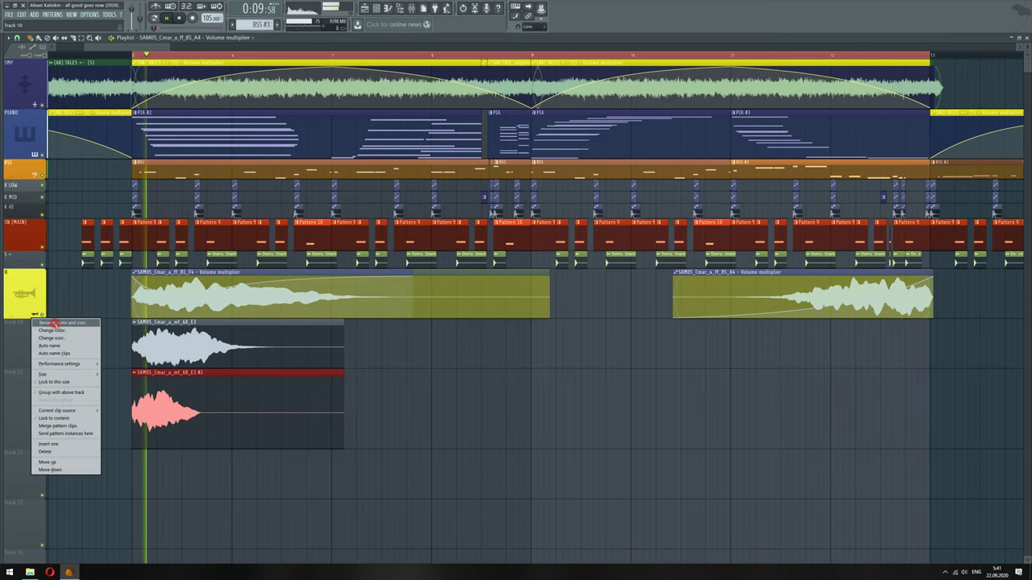
pyautogui.click(50, 322)
pyautogui.write('H#2')
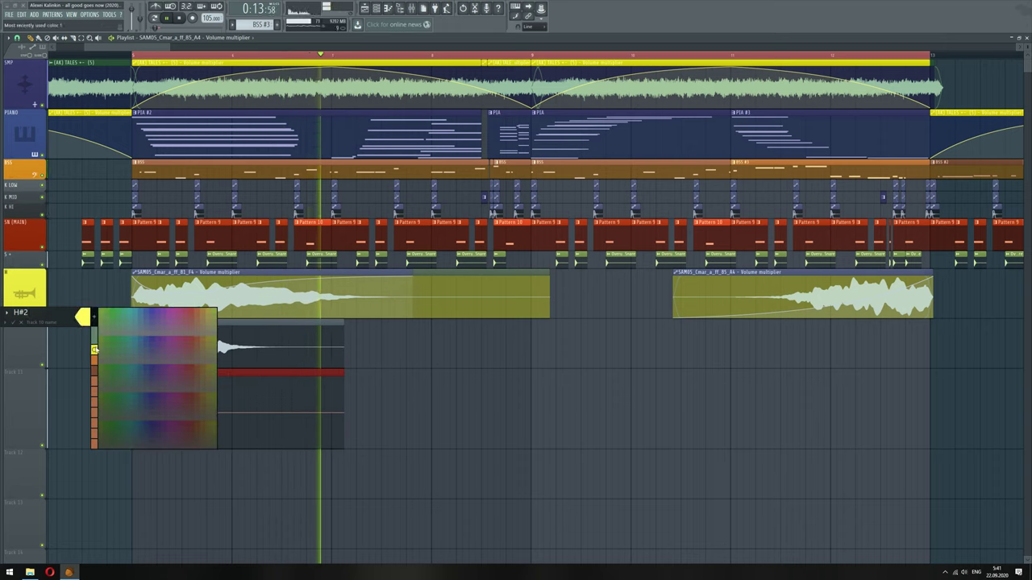
pyautogui.click(46, 313)
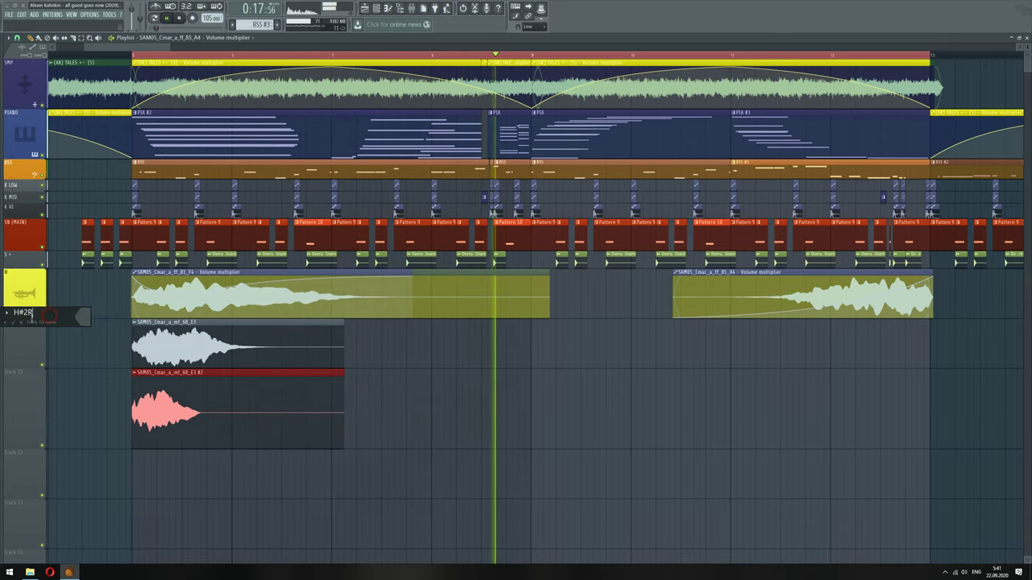
pyautogui.press('BackSpace')
pyautogui.write('L')
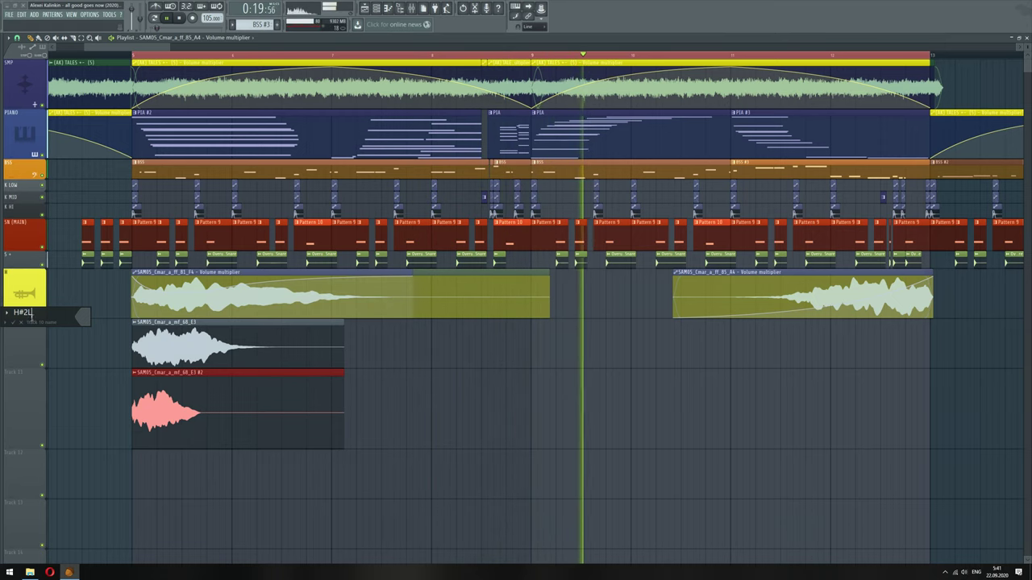
pyautogui.click(83, 316)
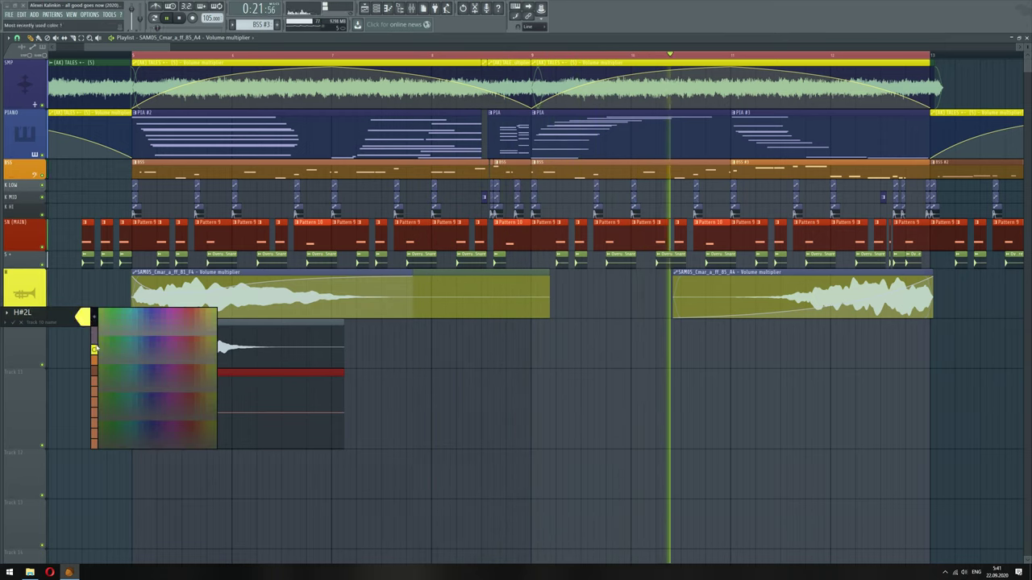
pyautogui.click(95, 349)
pyautogui.click(83, 317)
pyautogui.click(94, 317)
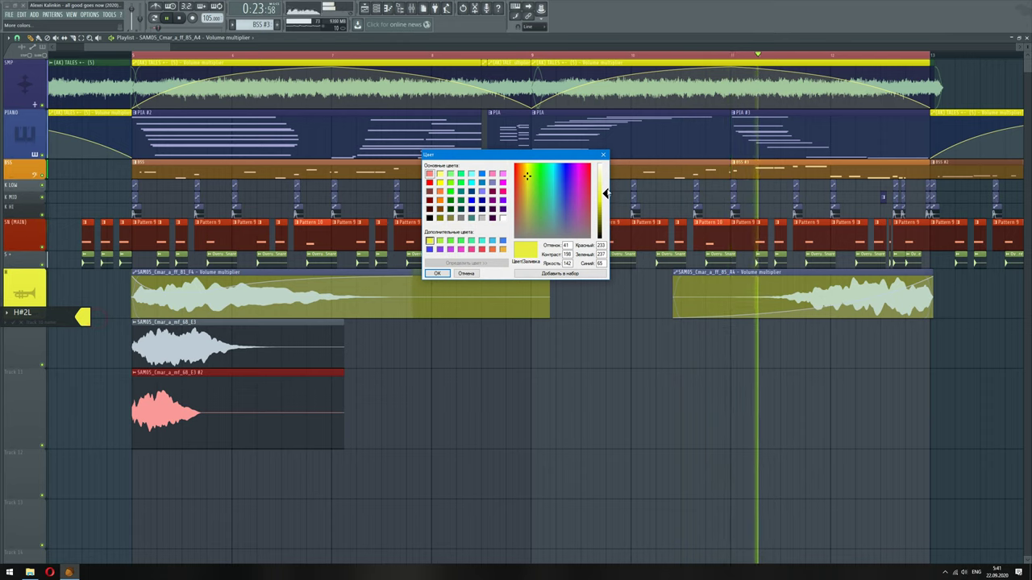
pyautogui.click(436, 273)
# Give the H#2L track the number 1 icon
pyautogui.rightClick(32, 319)
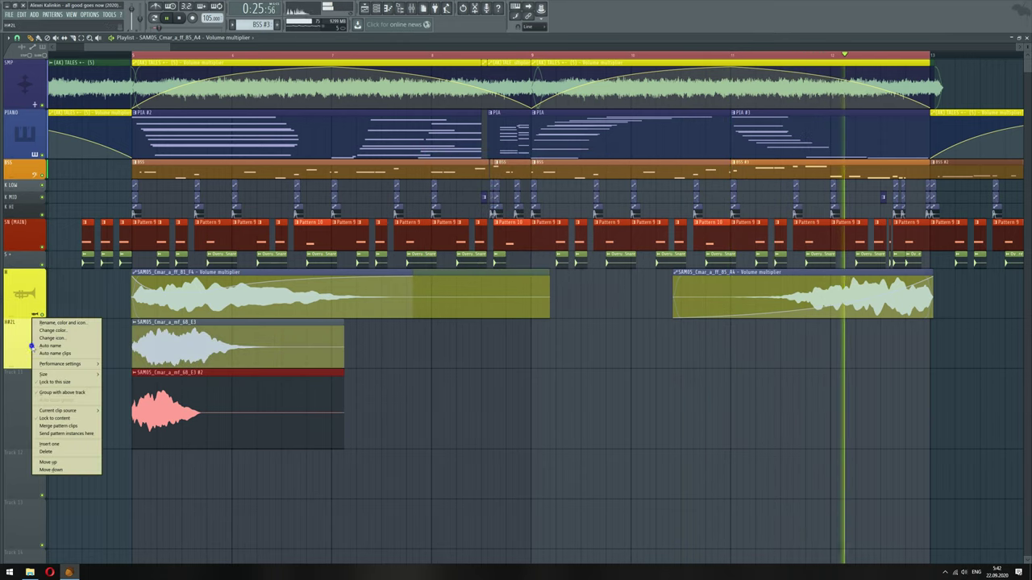
pyautogui.click(53, 338)
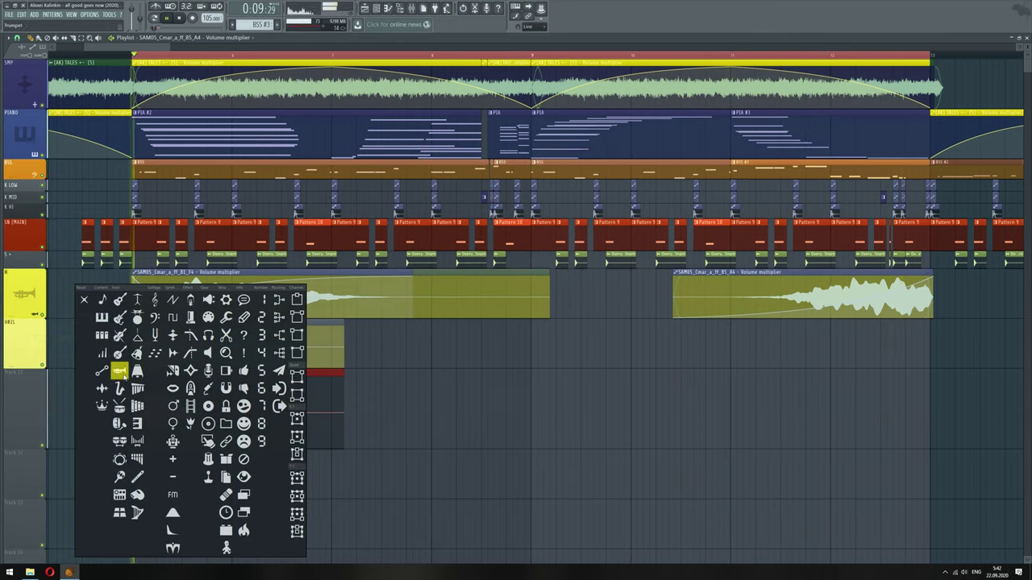
pyautogui.click(263, 302)
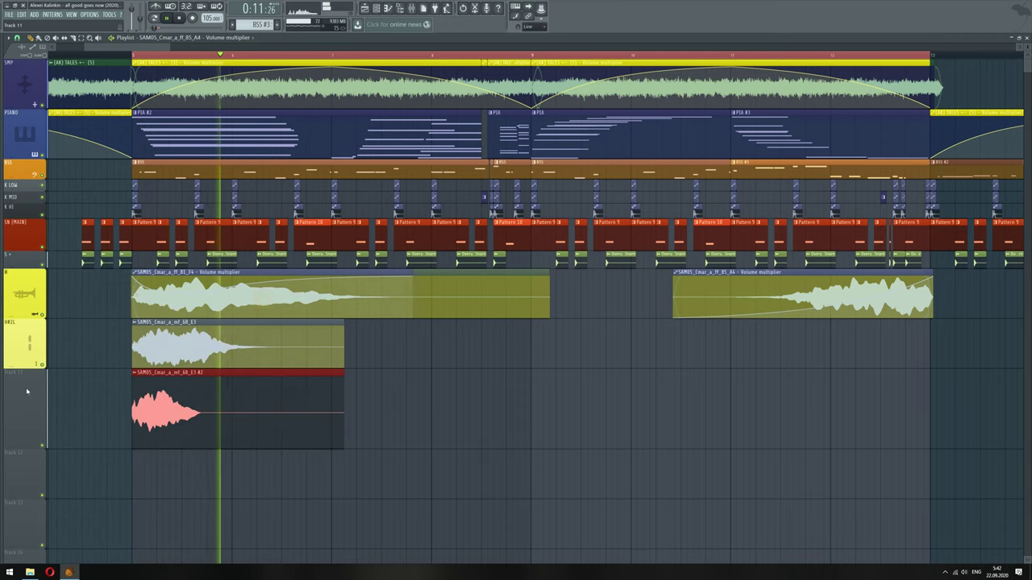
# Name playlist track 11 "H#2R" and colour it a light greenish yellow with RGB 215, 242, 121
pyautogui.rightClick(40, 370)
pyautogui.click(58, 376)
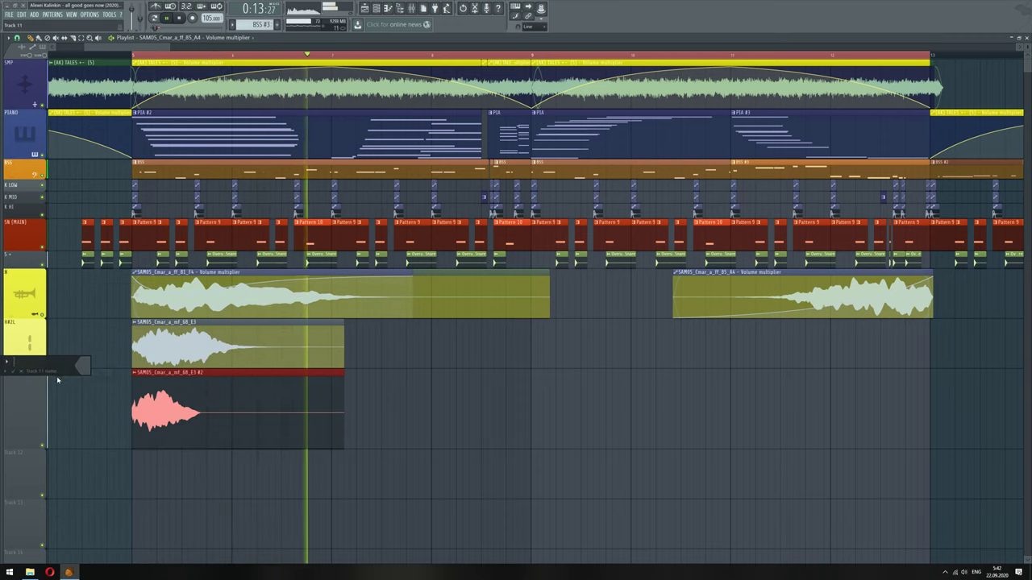
pyautogui.write('H#')
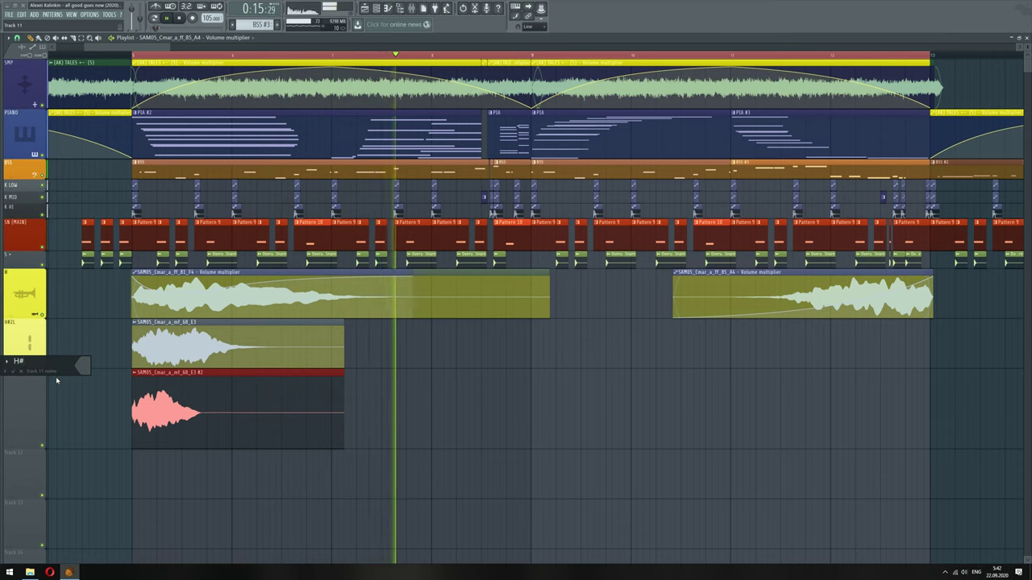
pyautogui.write('2R')
pyautogui.click(83, 364)
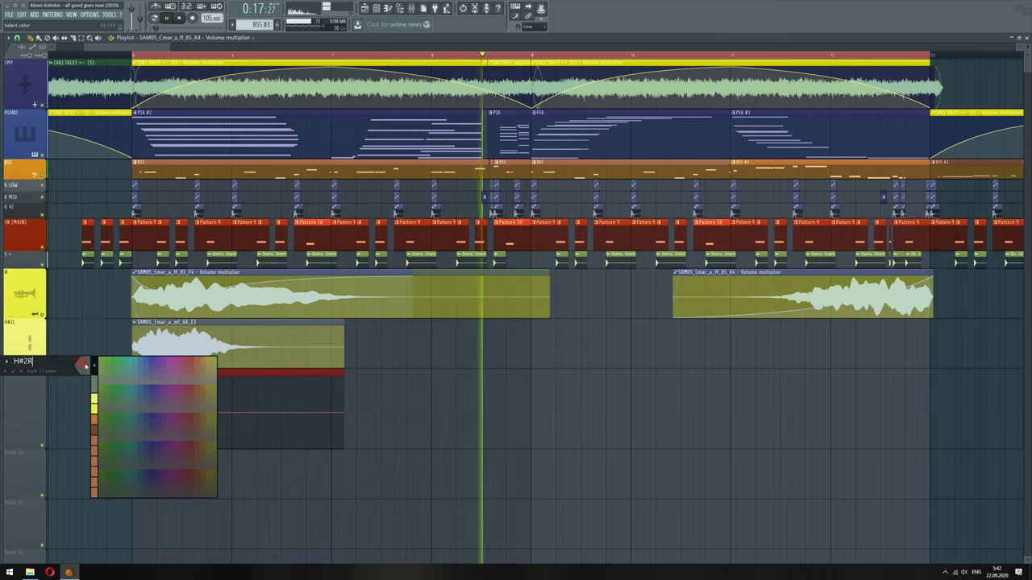
pyautogui.click(95, 398)
pyautogui.click(83, 365)
pyautogui.click(94, 365)
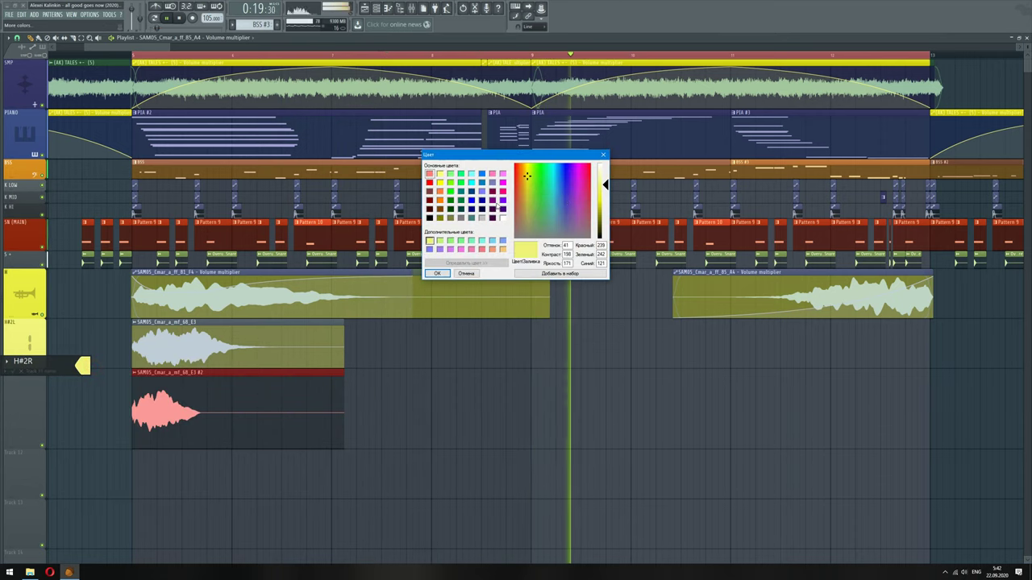
pyautogui.click(529, 176)
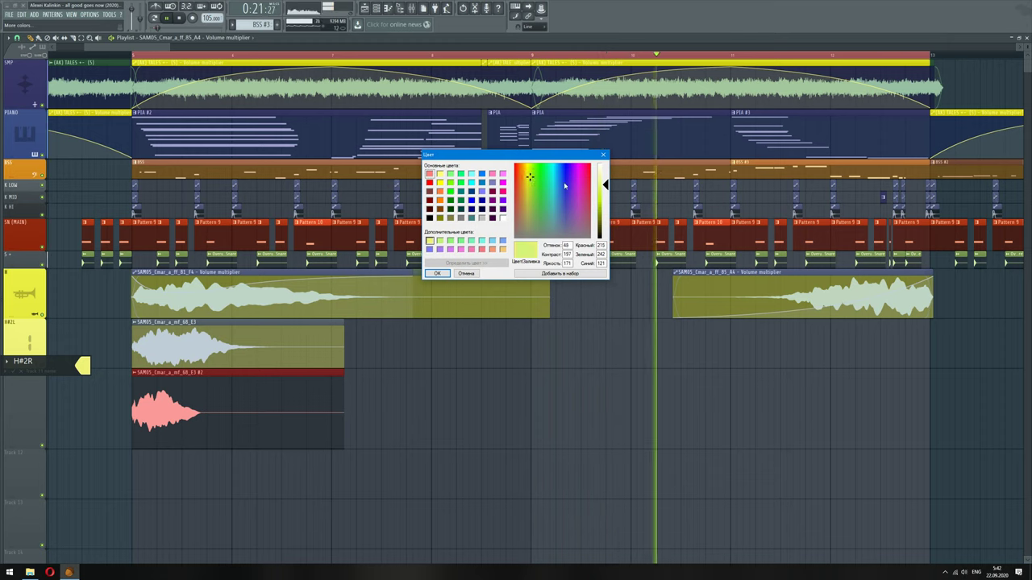
pyautogui.press('Return')
pyautogui.press('Return')
pyautogui.rightClick(26, 387)
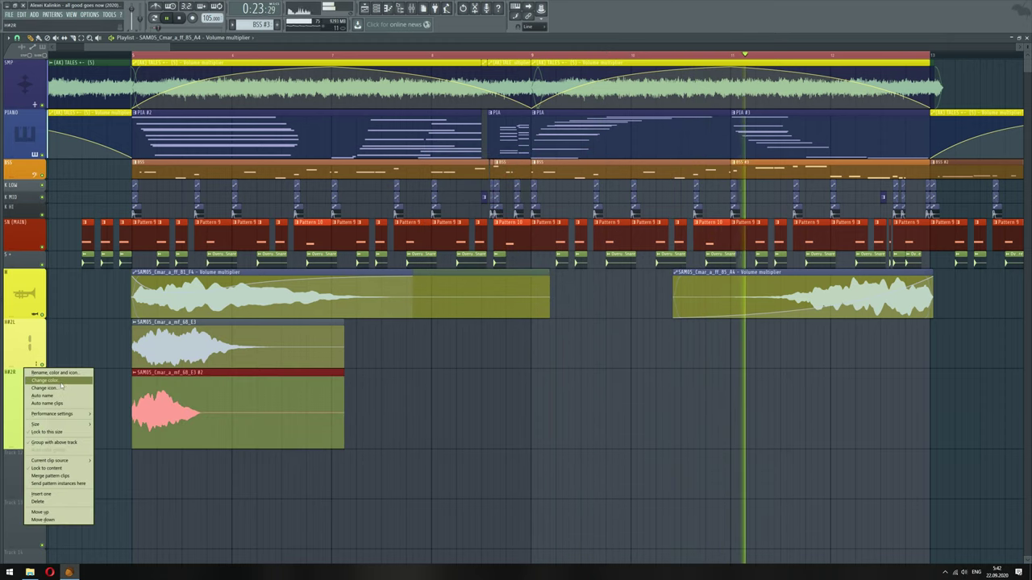
pyautogui.click(45, 377)
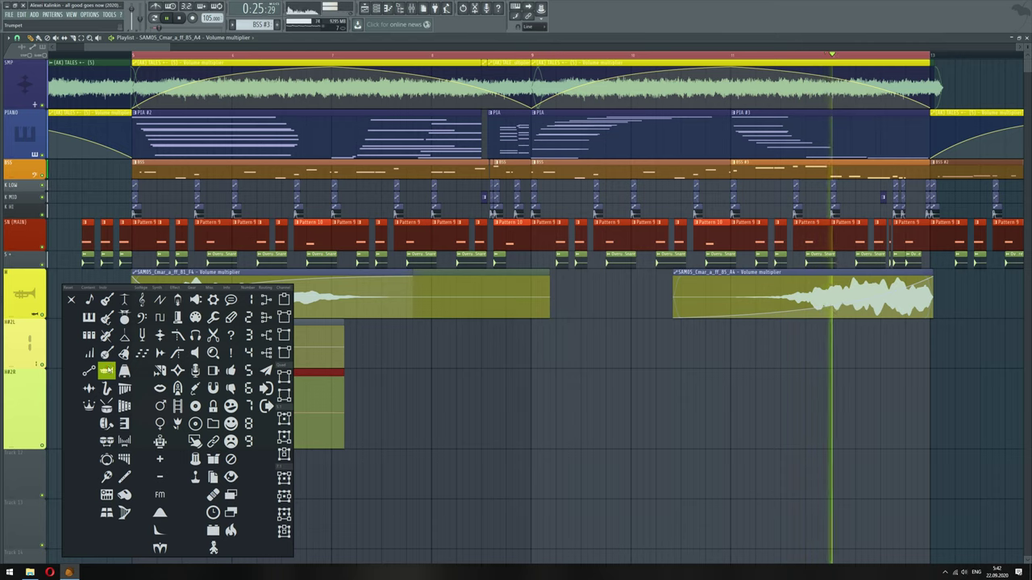
pyautogui.click(105, 370)
# Give the H#2R track the number 2 icon
pyautogui.rightClick(38, 397)
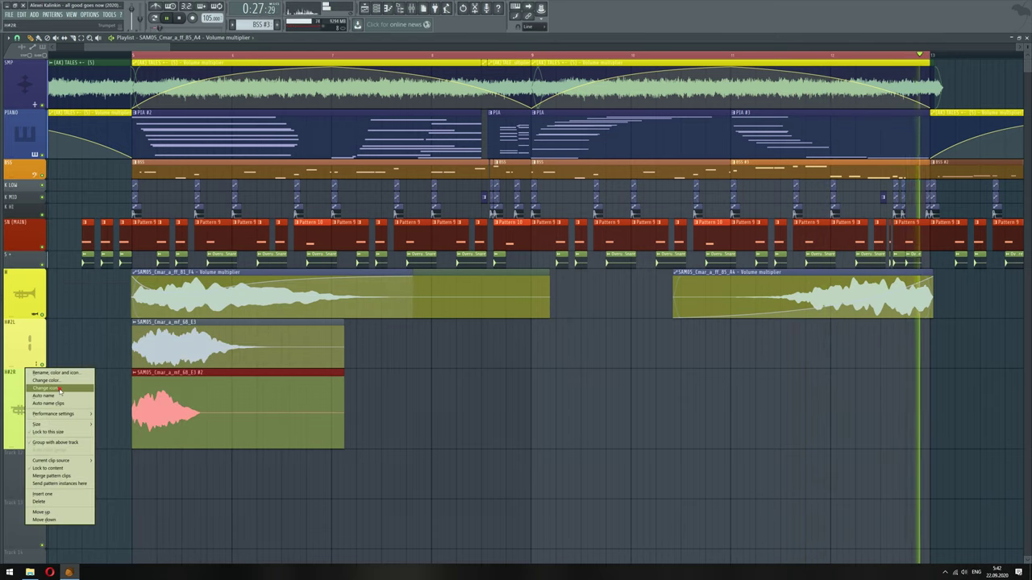
pyautogui.click(44, 385)
pyautogui.click(247, 318)
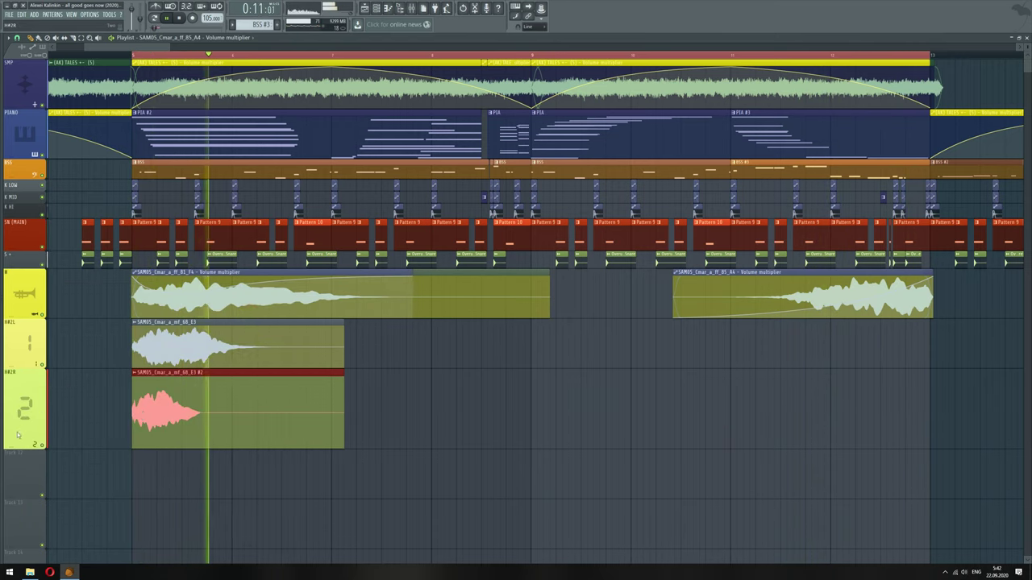
# Reduce the heights of the H#2L and H#2R playlist tracks to about two thirds of the H track's, and deselect the H#2R clip
pyautogui.moveTo(22, 446); pyautogui.dragTo(30, 352)
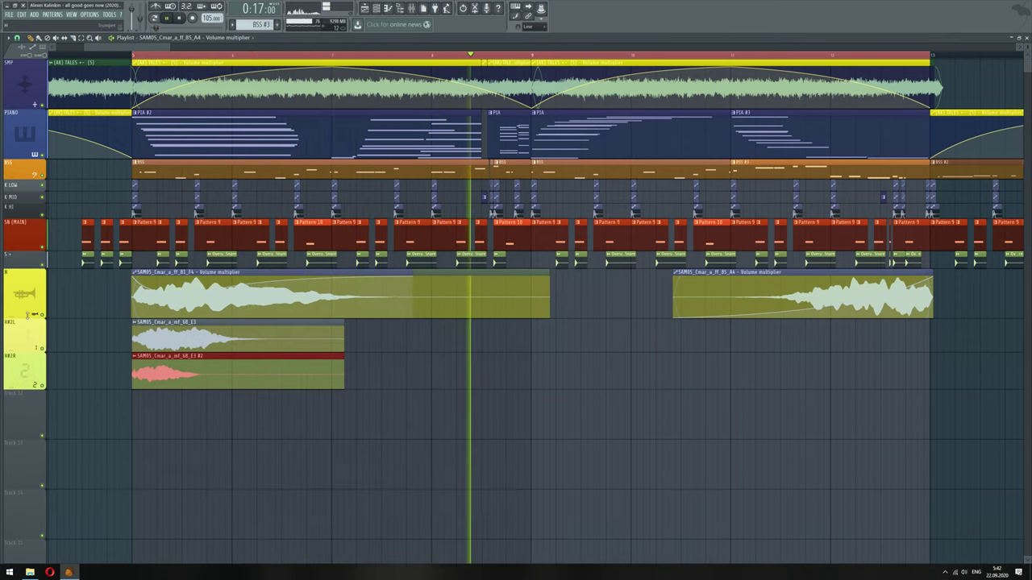
pyautogui.moveTo(28, 316); pyautogui.dragTo(27, 318)
pyautogui.rightClick(202, 437)
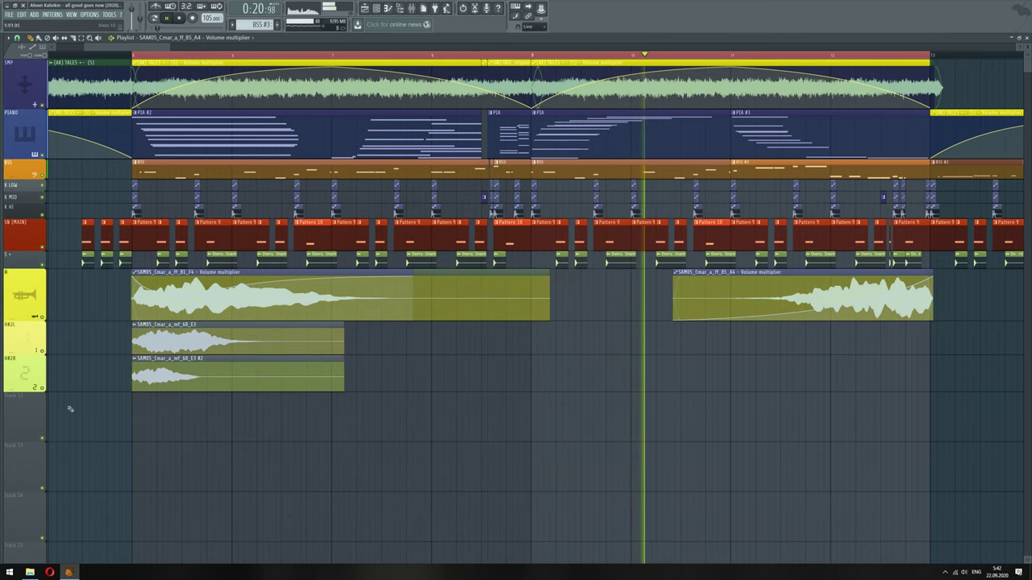
# Shrink the empty playlist tracks 12 to 26 to thin rows
pyautogui.moveTo(23, 441); pyautogui.dragTo(23, 408)
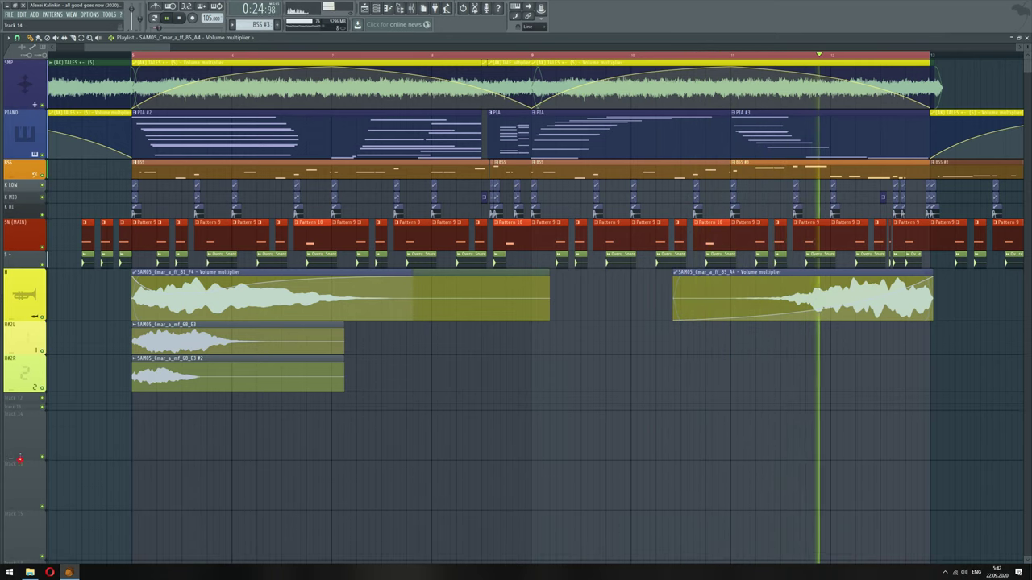
pyautogui.moveTo(21, 456); pyautogui.dragTo(23, 415)
pyautogui.moveTo(21, 465); pyautogui.dragTo(22, 415)
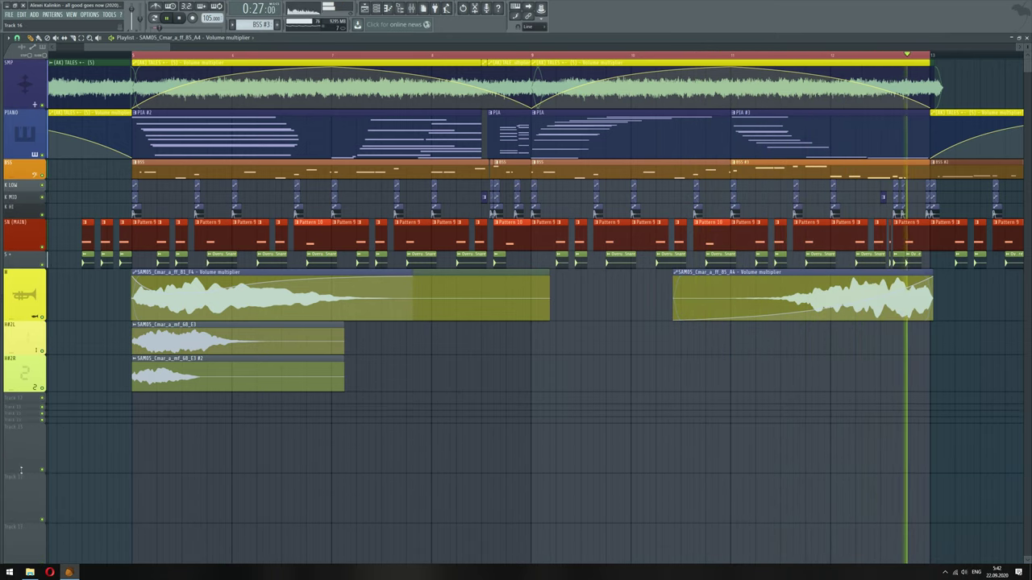
pyautogui.moveTo(21, 470); pyautogui.dragTo(23, 420)
pyautogui.moveTo(20, 476); pyautogui.dragTo(21, 424)
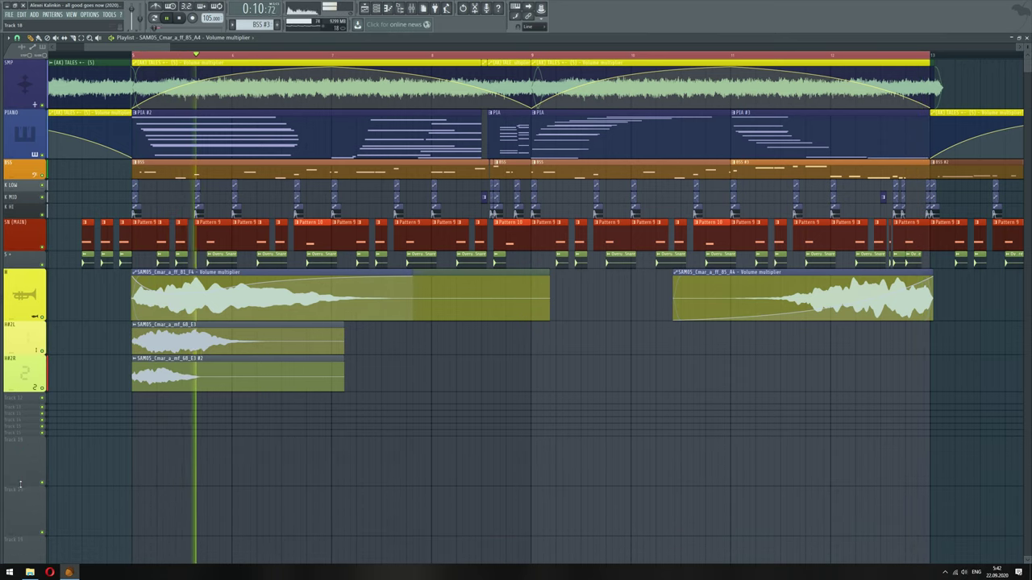
pyautogui.moveTo(21, 484); pyautogui.dragTo(22, 432)
pyautogui.moveTo(22, 490); pyautogui.dragTo(20, 447)
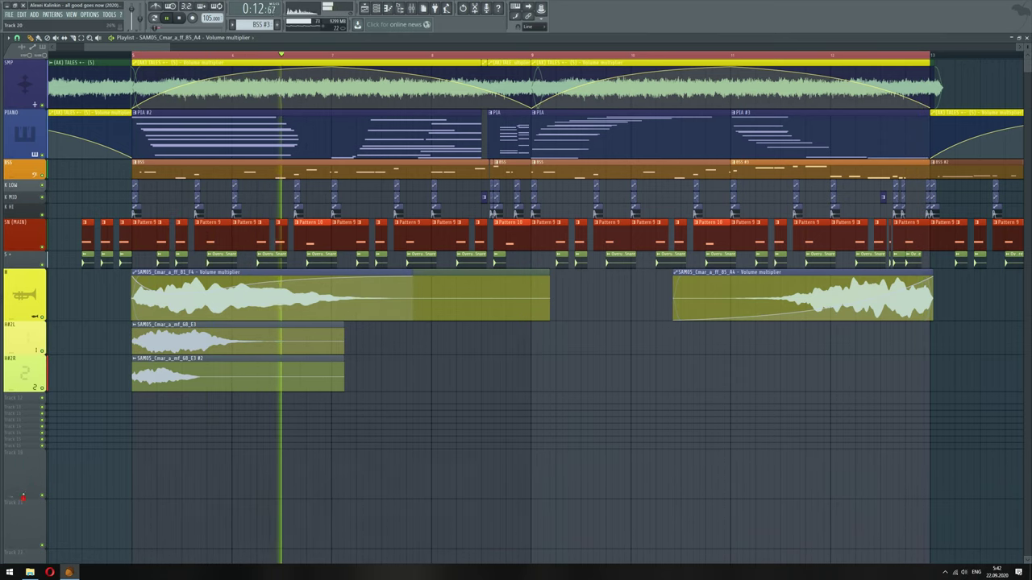
pyautogui.moveTo(22, 498); pyautogui.dragTo(22, 453)
pyautogui.moveTo(21, 504); pyautogui.dragTo(25, 463)
pyautogui.moveTo(29, 522); pyautogui.dragTo(26, 469)
pyautogui.moveTo(27, 533); pyautogui.dragTo(27, 484)
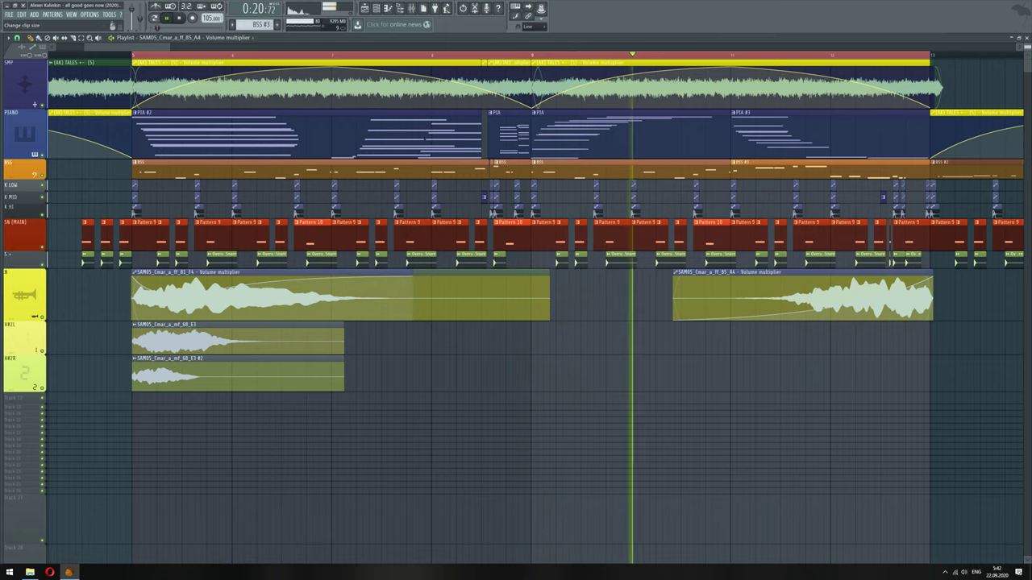
# Show the mixer over the playlist, place the H mixer track ahead of the black track, and narrow the mixer window to fit its tracks
pyautogui.moveTo(1027, 47); pyautogui.dragTo(1026, 65)
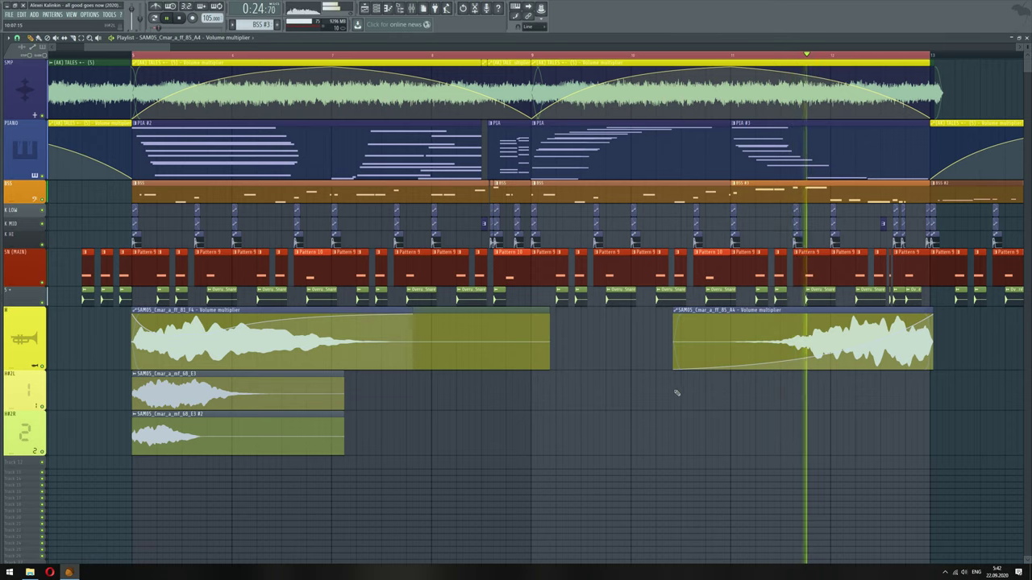
pyautogui.moveTo(90, 48); pyautogui.dragTo(99, 49)
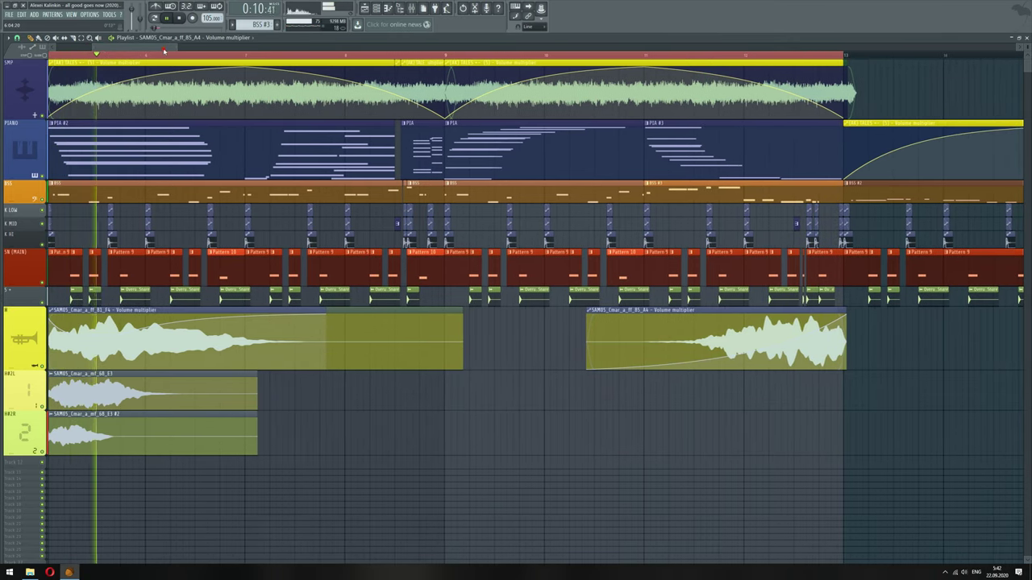
pyautogui.moveTo(164, 51)
pyautogui.mouseDown()
pyautogui.moveTo(179, 47)
pyautogui.moveTo(161, 44)
pyautogui.mouseUp()
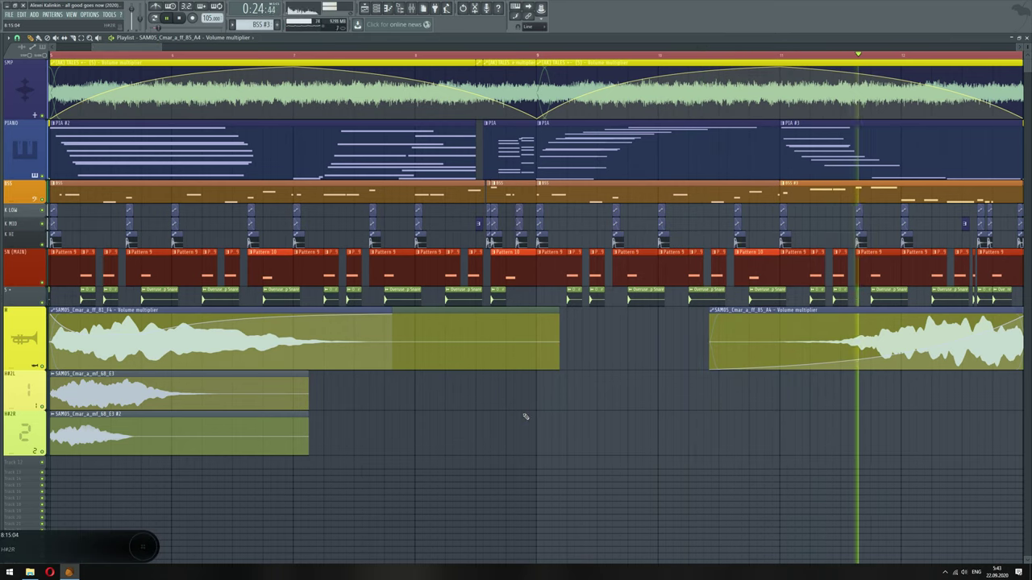
pyautogui.click(412, 8)
pyautogui.moveTo(449, 308); pyautogui.dragTo(589, 318)
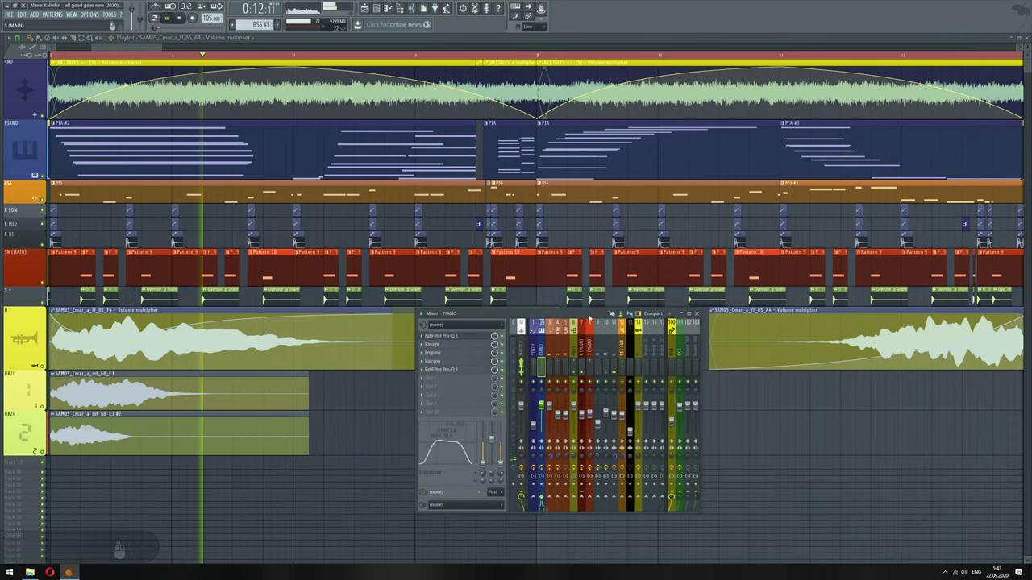
pyautogui.moveTo(701, 371); pyautogui.dragTo(681, 371)
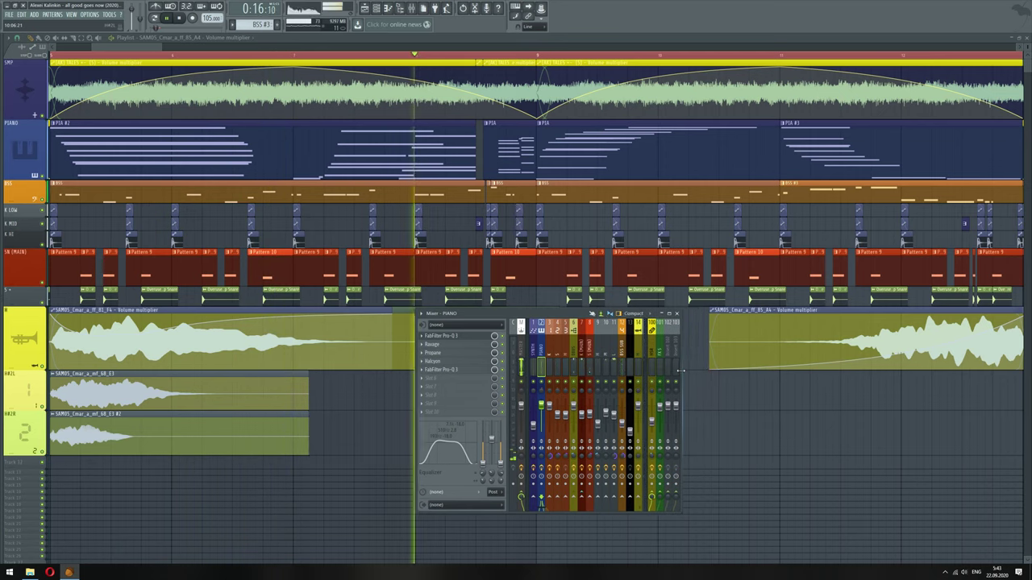
pyautogui.click(638, 330)
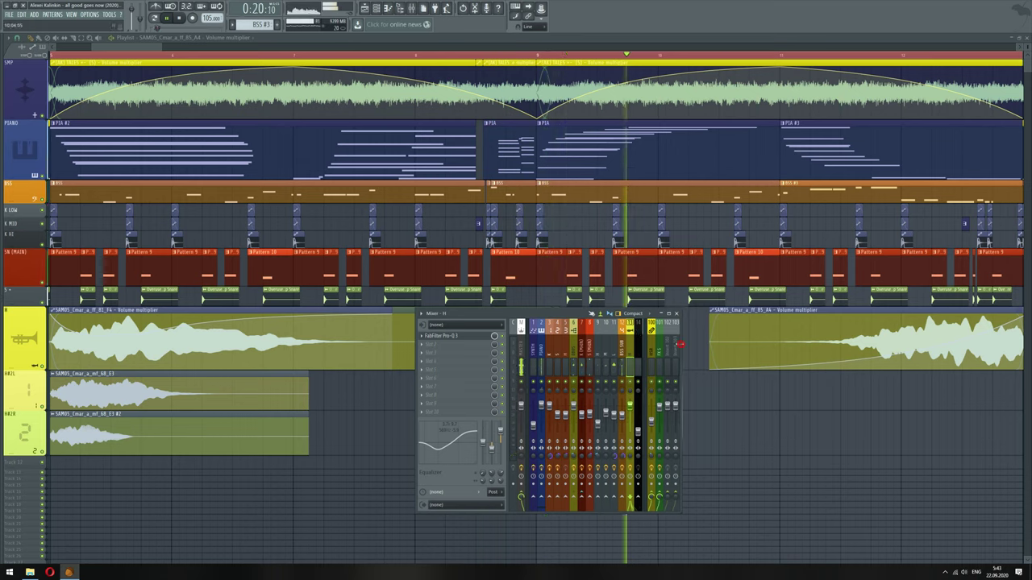
pyautogui.moveTo(680, 344); pyautogui.dragTo(675, 344)
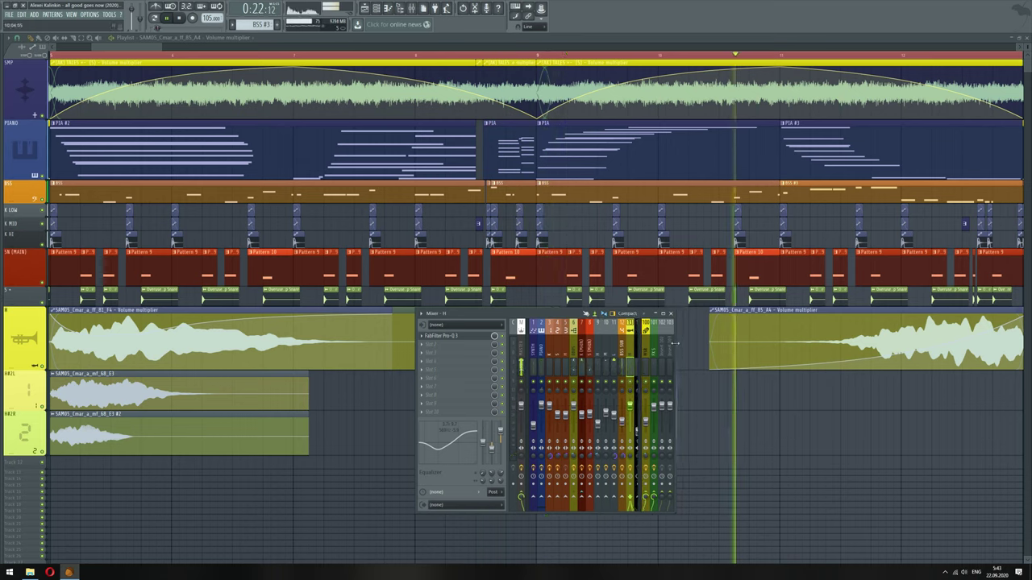
# Open MLoudnessAnalyzer on the master track, widen its loudness graph, and fit its window above the mixer
pyautogui.click(521, 354)
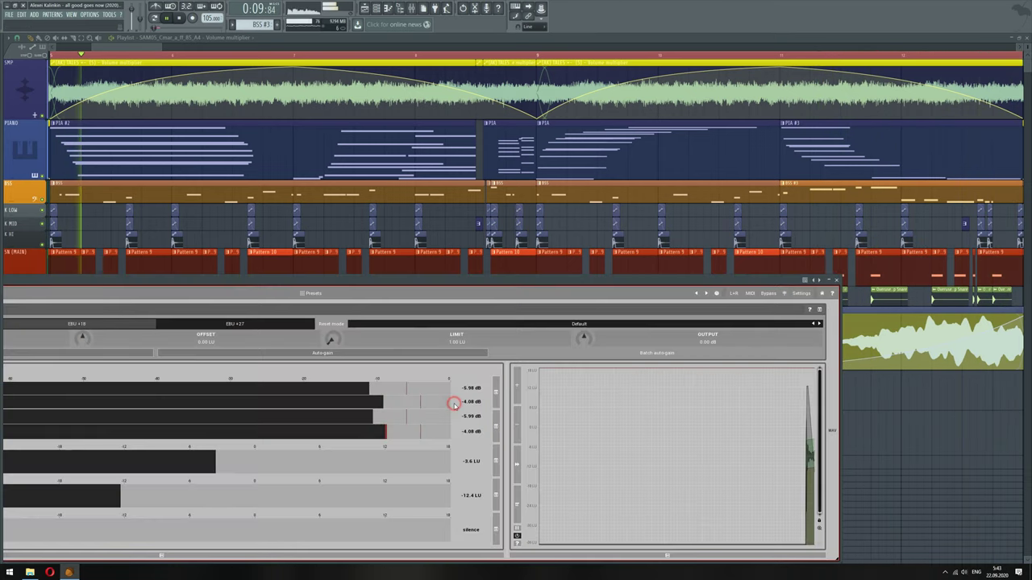
pyautogui.click(461, 405)
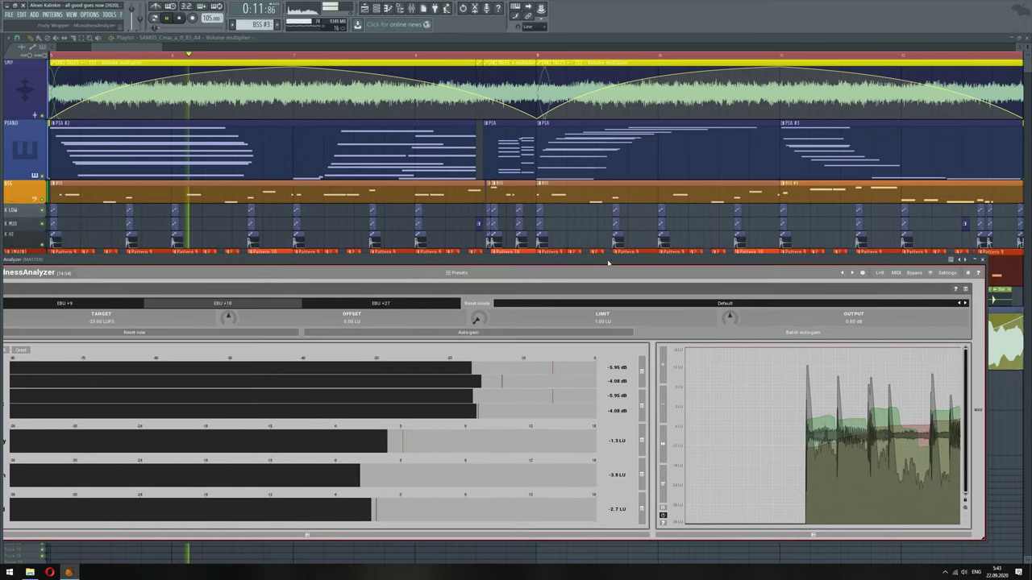
pyautogui.moveTo(655, 280); pyautogui.dragTo(651, 284)
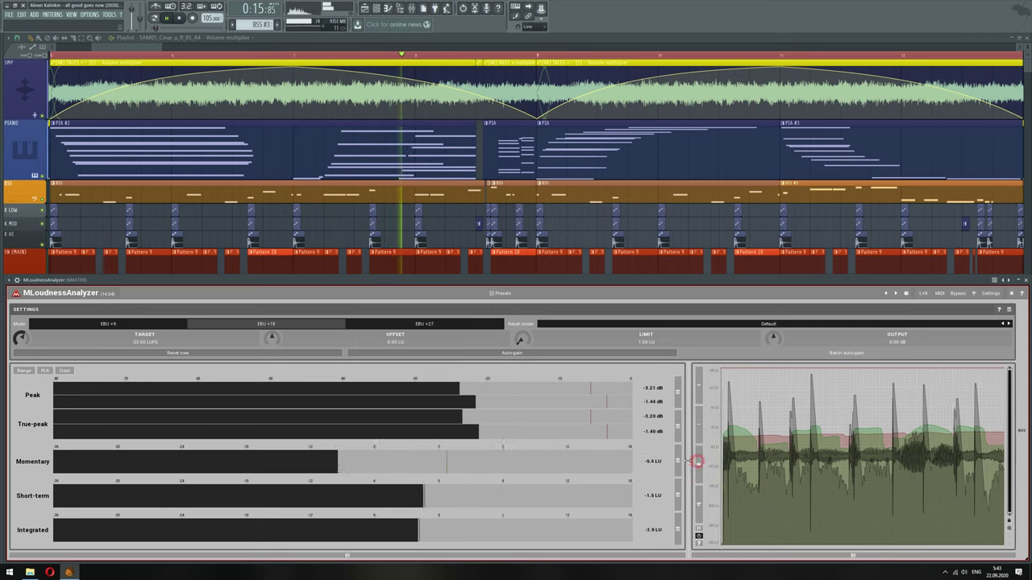
pyautogui.moveTo(689, 462); pyautogui.dragTo(11, 429)
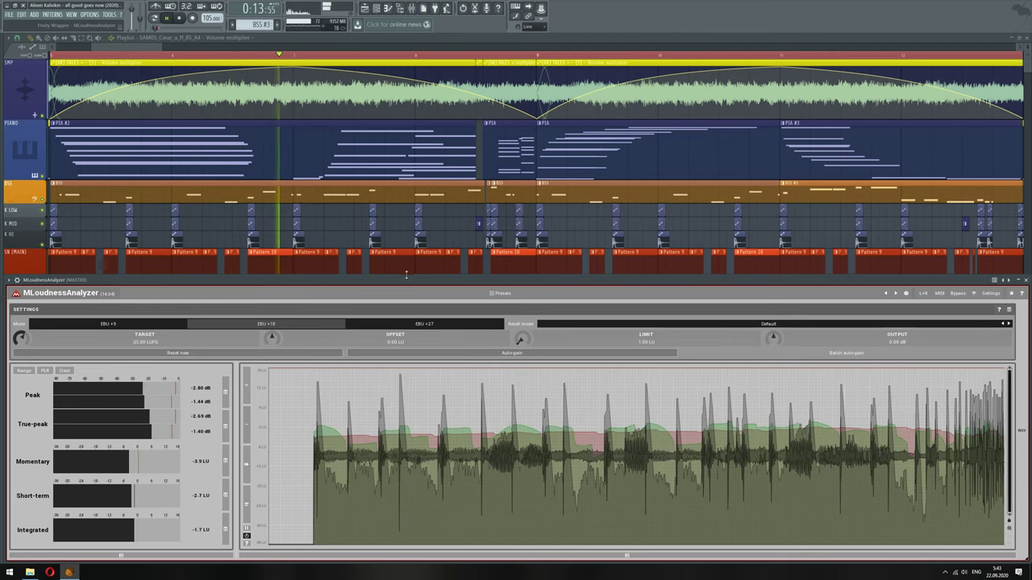
pyautogui.moveTo(407, 275); pyautogui.dragTo(397, 74)
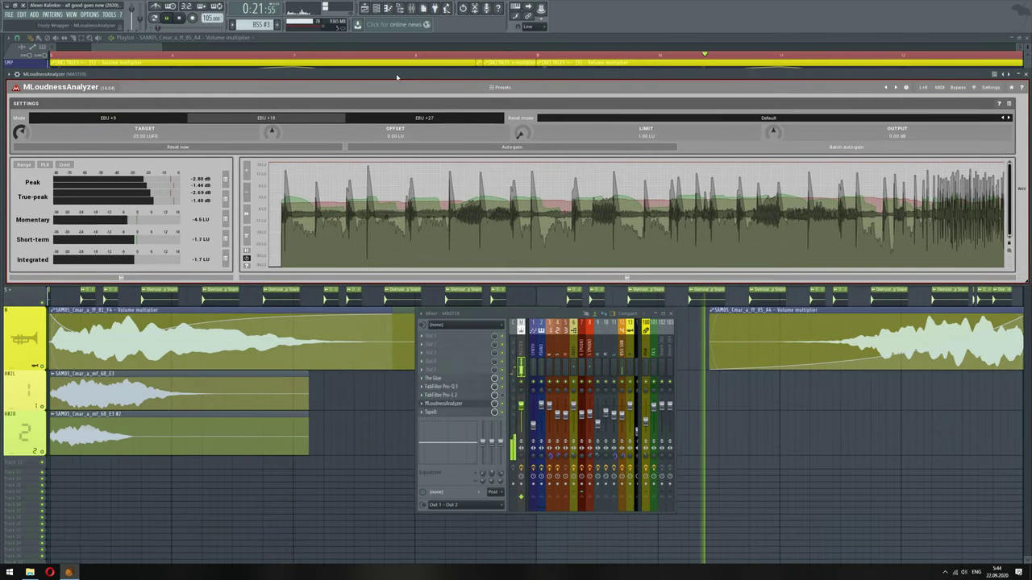
pyautogui.moveTo(484, 287); pyautogui.dragTo(485, 307)
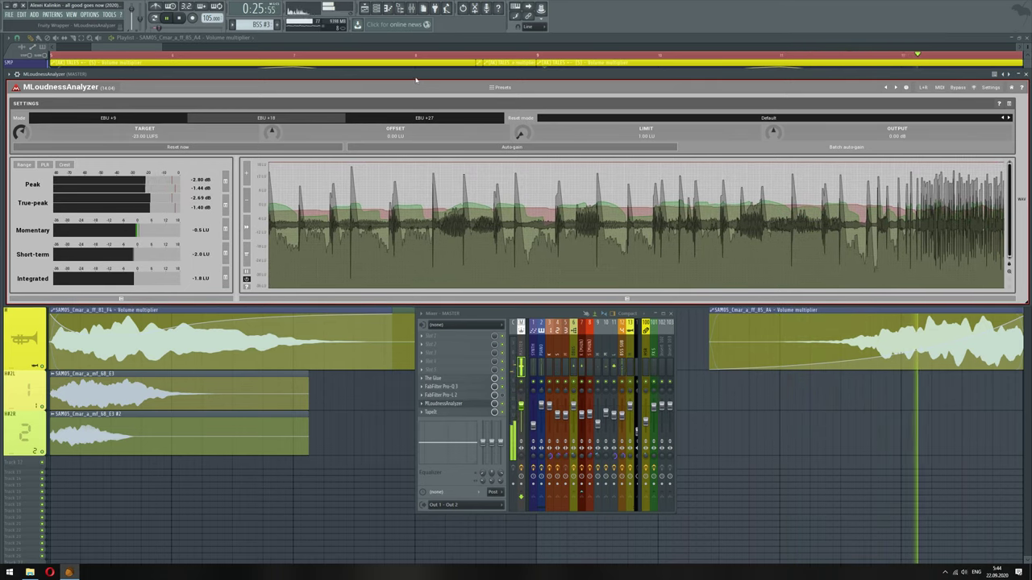
pyautogui.moveTo(413, 69); pyautogui.dragTo(416, 34)
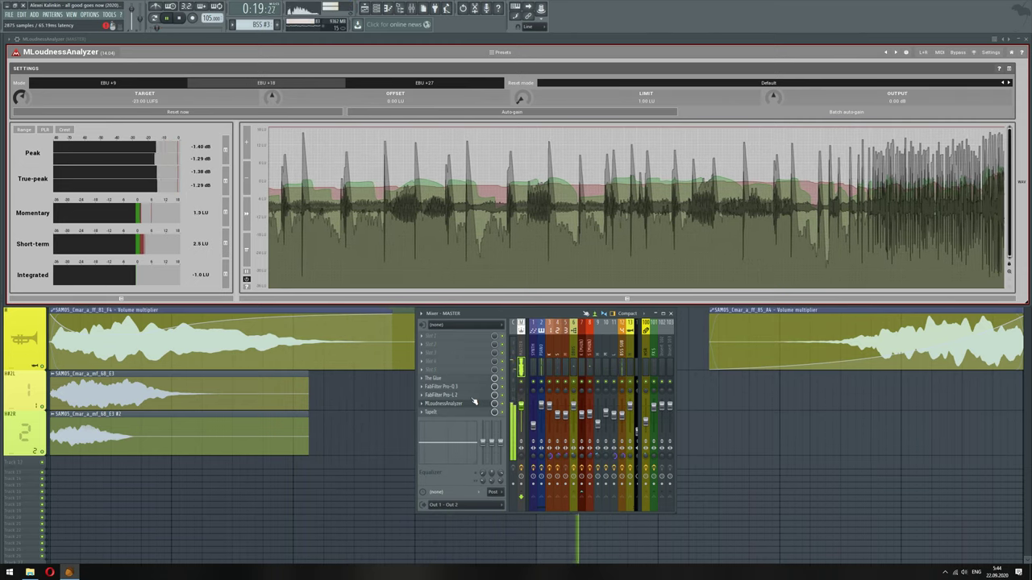
# Raise the gain of the master track's FabFilter Pro-L 2 limiter to +4.4 dB
pyautogui.click(473, 395)
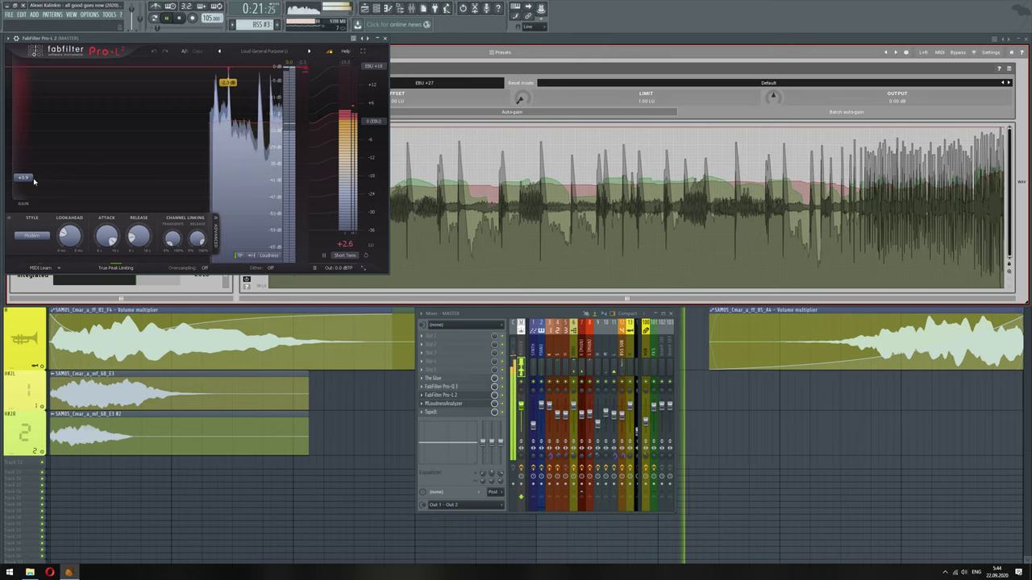
pyautogui.moveTo(29, 180)
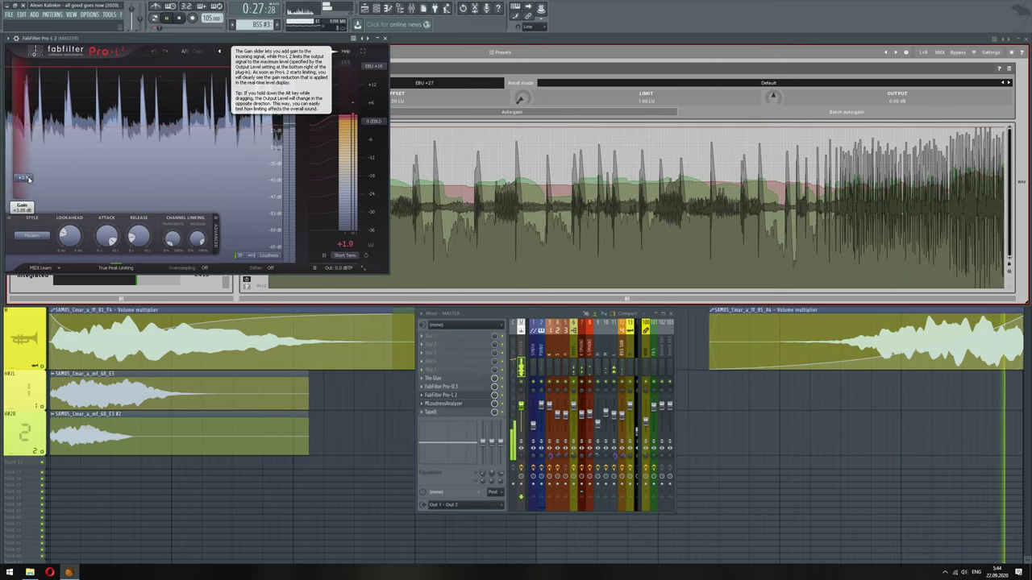
pyautogui.moveTo(31, 181); pyautogui.dragTo(31, 178)
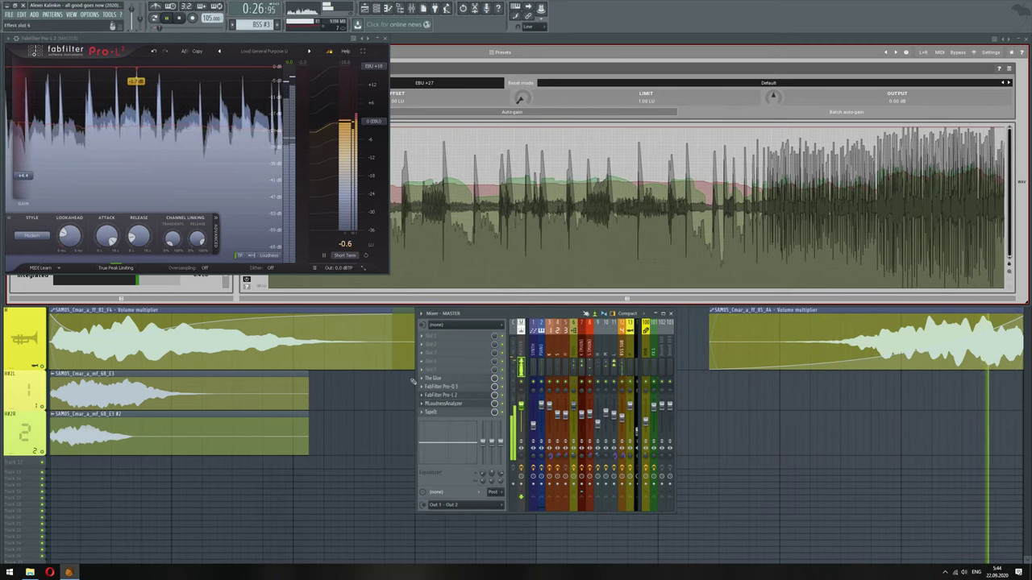
# Check the BSS channel's Serum settings from the channel rack, and return to the mixer
pyautogui.click(376, 8)
pyautogui.click(583, 93)
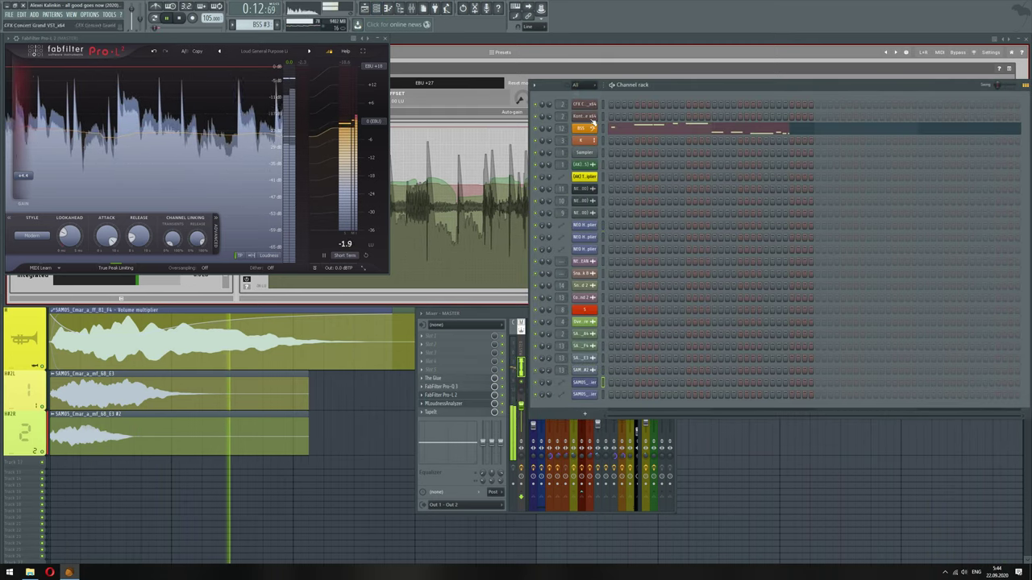
pyautogui.click(591, 129)
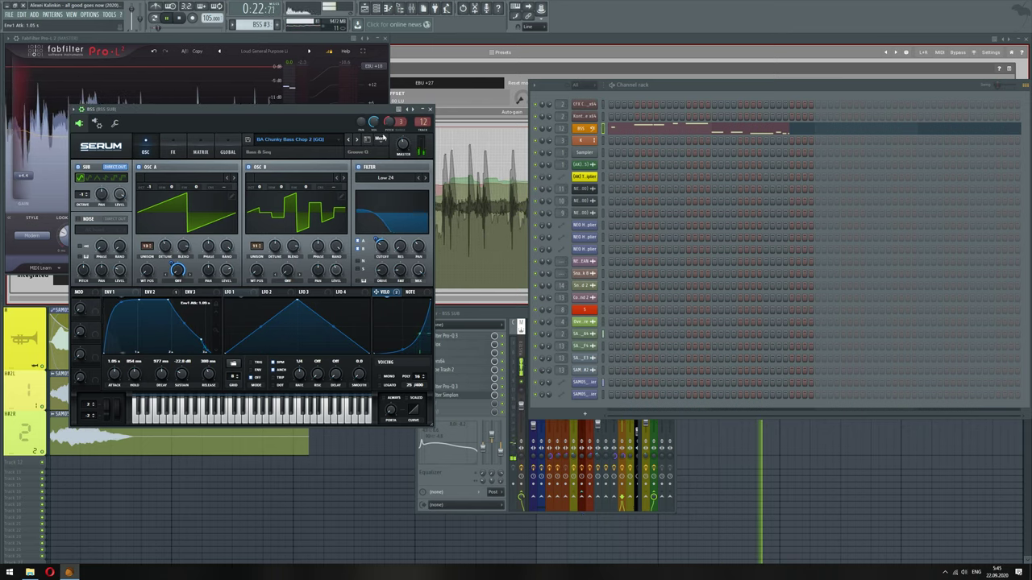
pyautogui.click(430, 108)
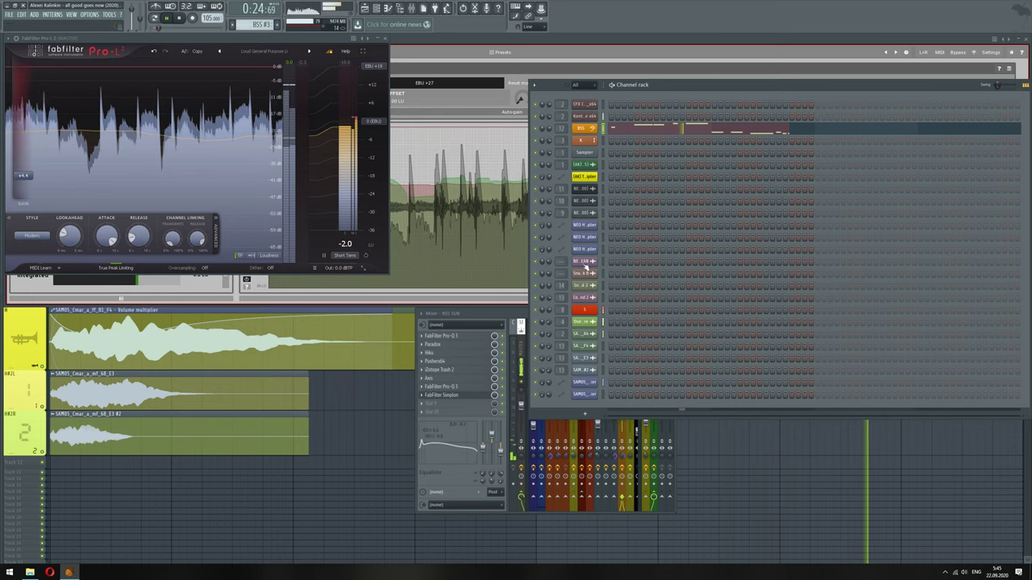
pyautogui.click(449, 479)
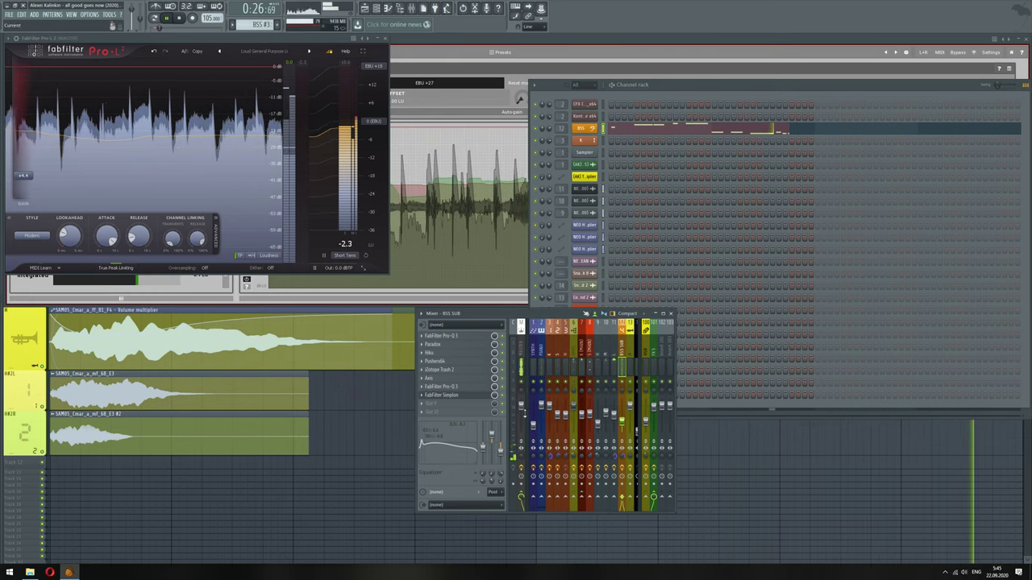
# Copy the DBUS mixer track's volume value, try a lower level, and paste the copied value back
pyautogui.click(654, 351)
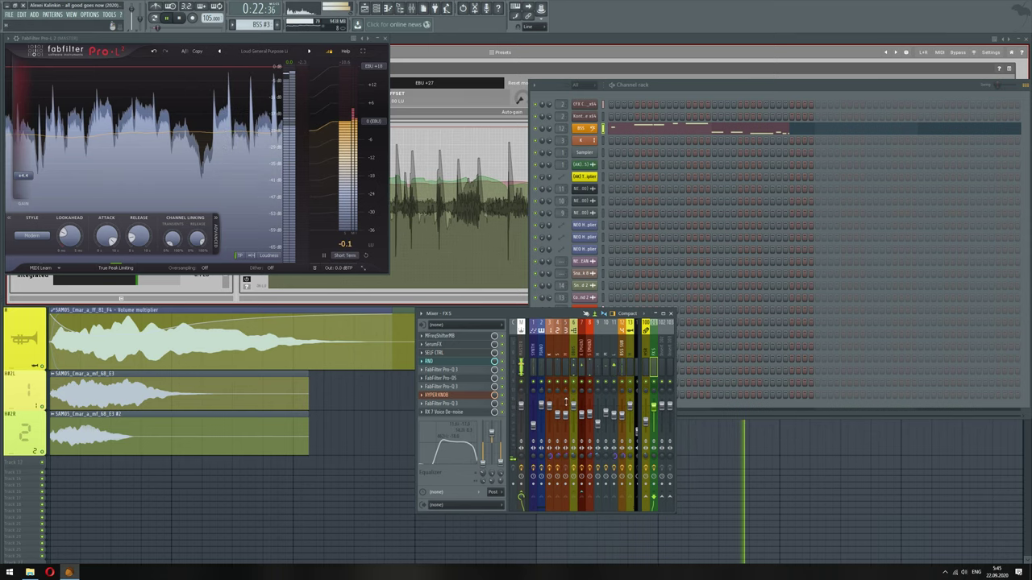
pyautogui.click(572, 352)
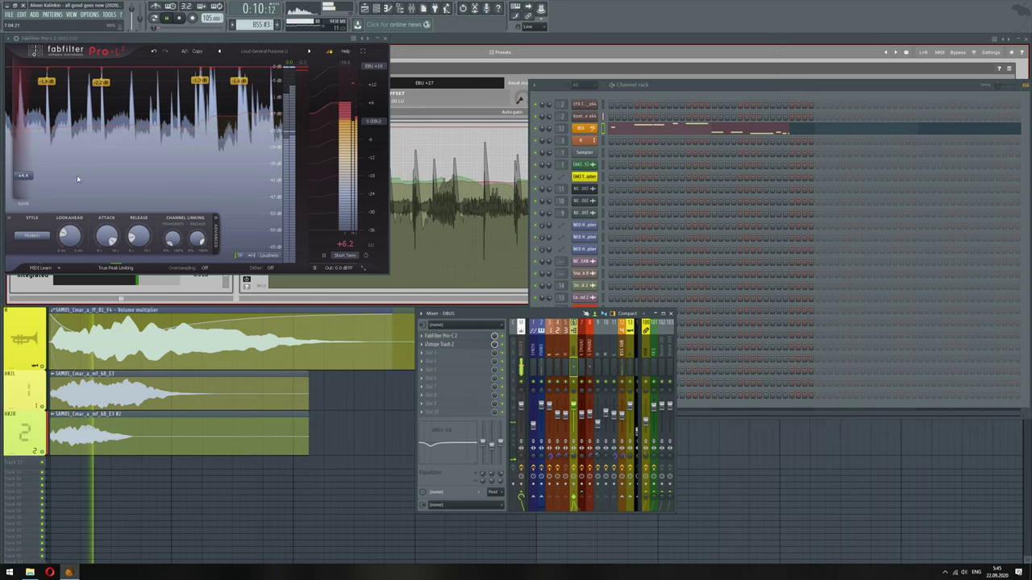
pyautogui.rightClick(574, 405)
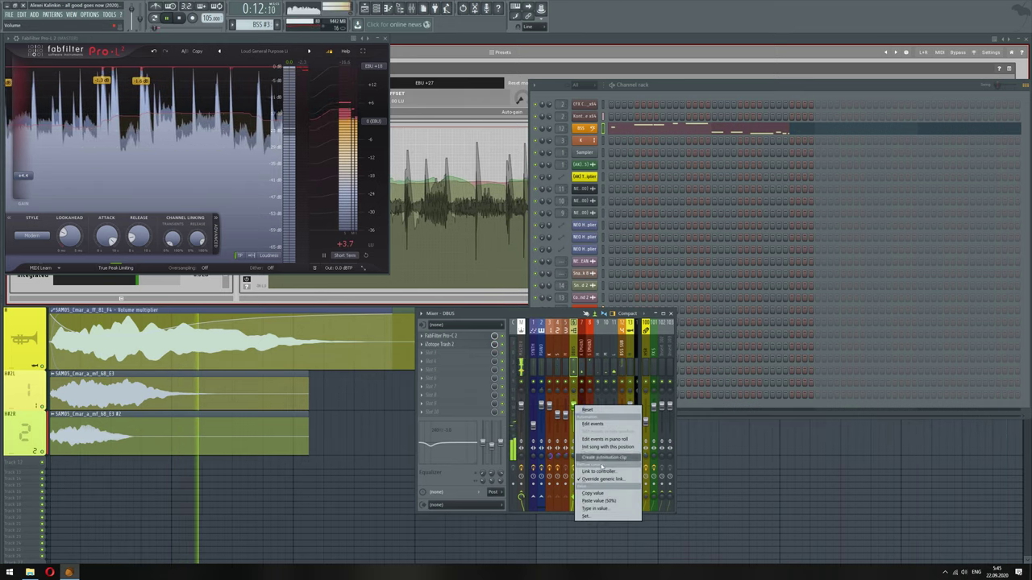
pyautogui.click(603, 494)
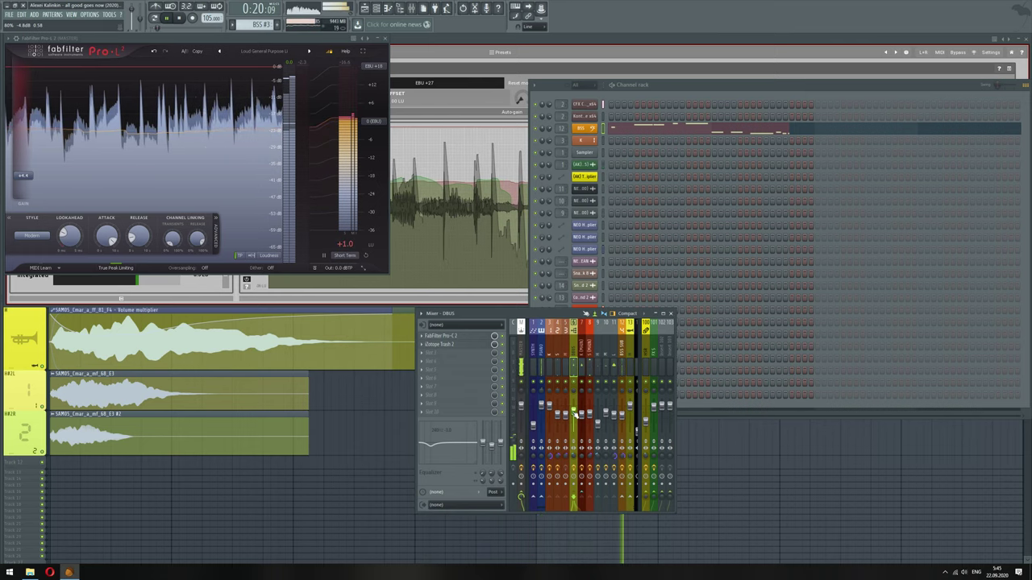
pyautogui.rightClick(574, 411)
pyautogui.click(612, 507)
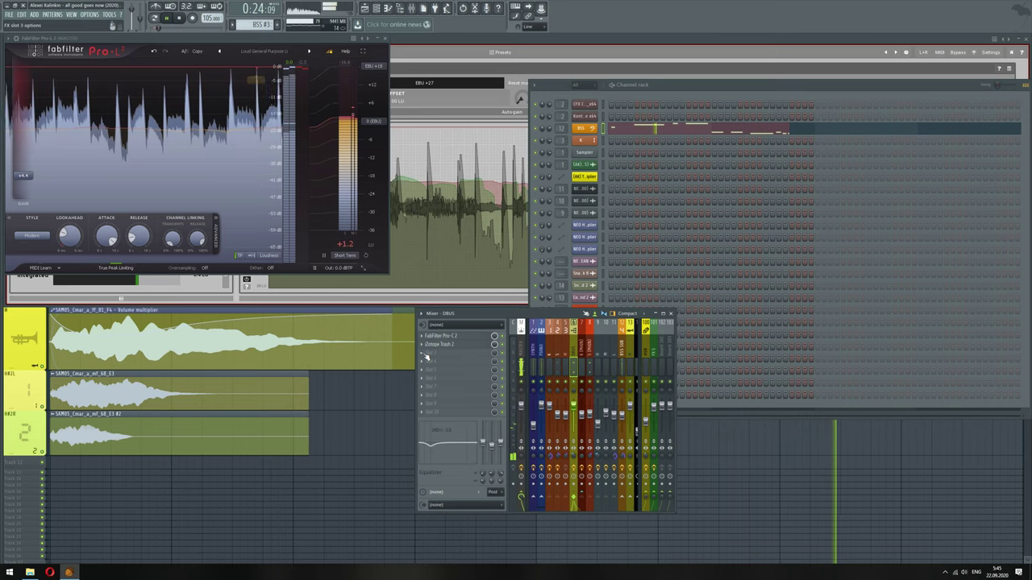
# Raise the knee of the DBUS track's FabFilter Pro-C 2 to about +22.5 dB and lower its threshold by ear
pyautogui.click(457, 335)
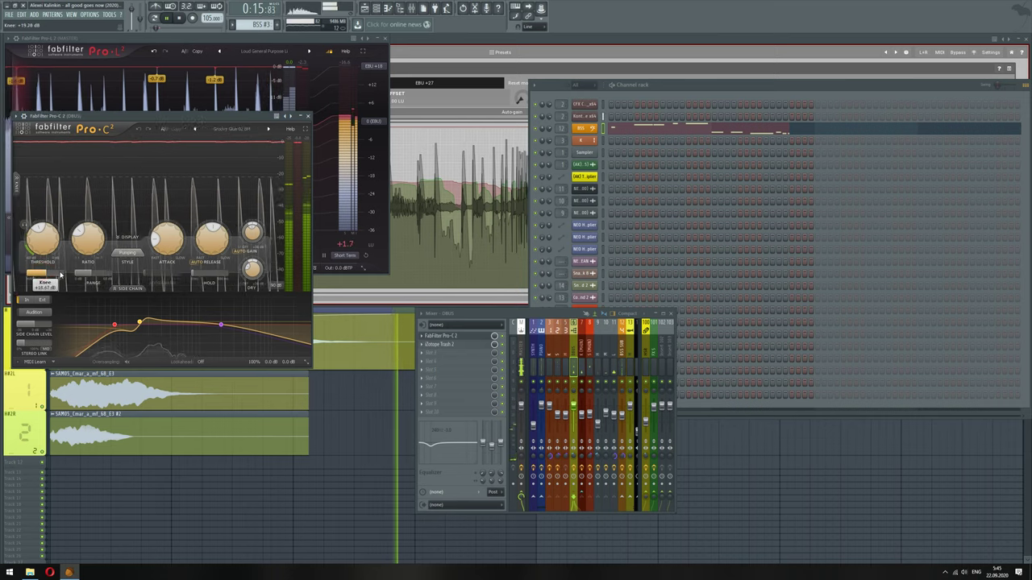
pyautogui.moveTo(59, 276); pyautogui.dragTo(72, 275)
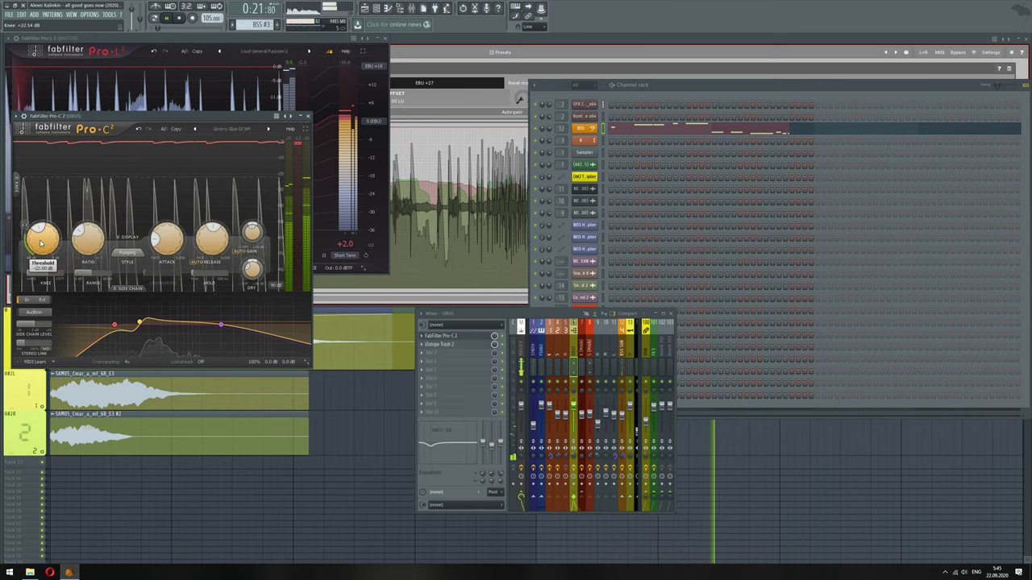
pyautogui.moveTo(40, 243); pyautogui.dragTo(41, 248)
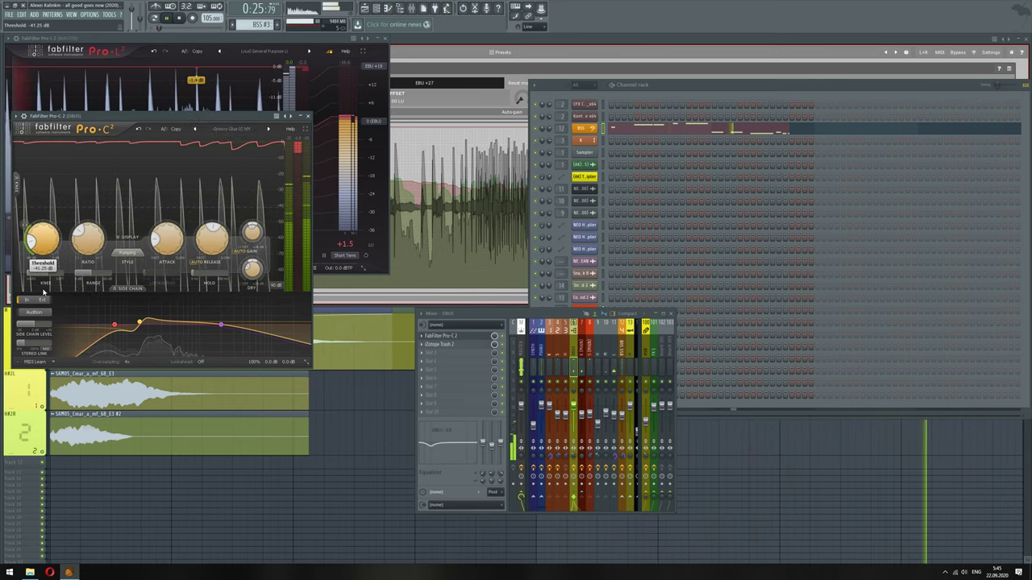
pyautogui.moveTo(44, 298)
pyautogui.mouseDown()
pyautogui.moveTo(47, 308)
pyautogui.moveTo(50, 295)
pyautogui.mouseUp()
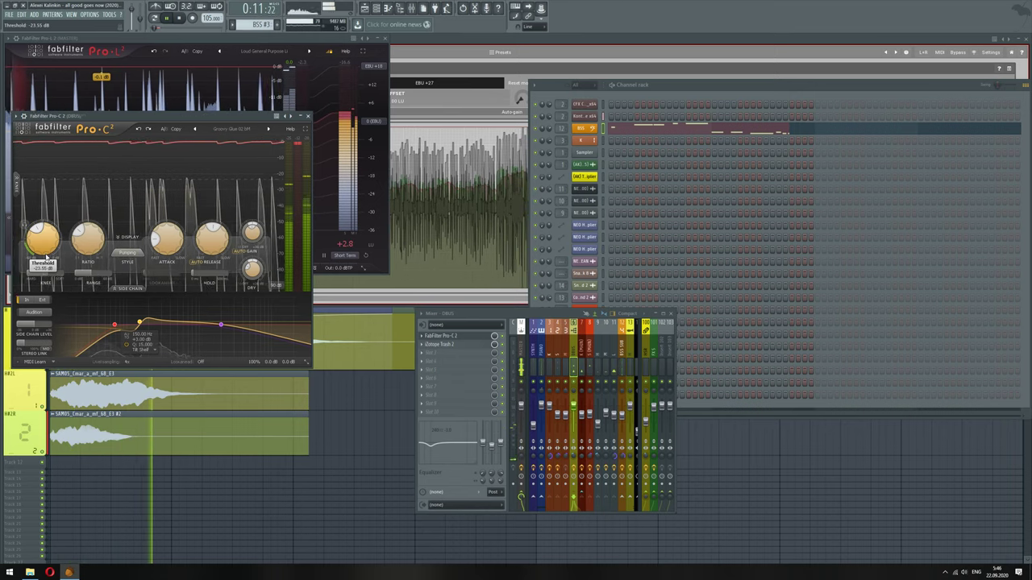
pyautogui.moveTo(46, 257); pyautogui.dragTo(45, 272)
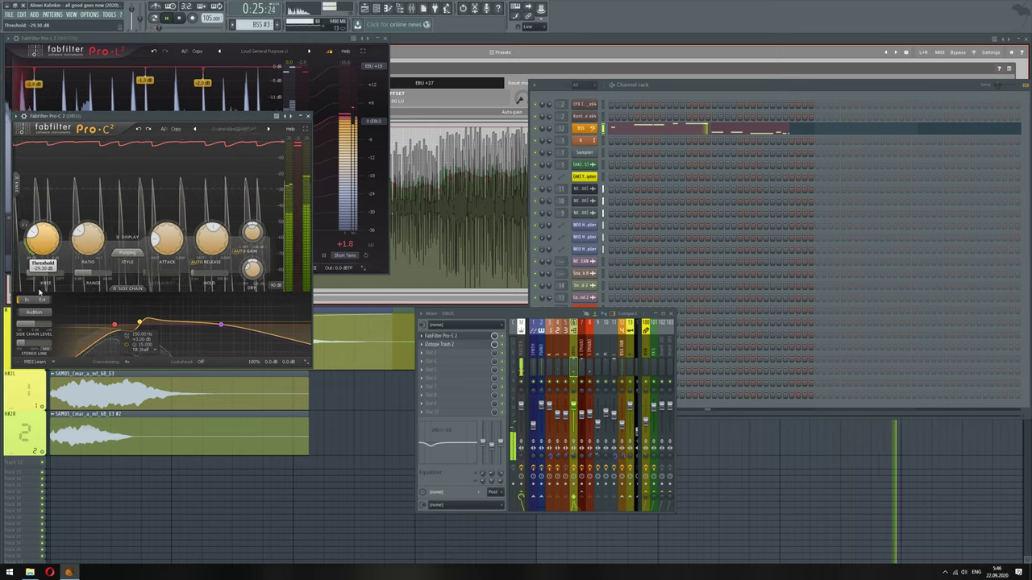
pyautogui.moveTo(39, 292); pyautogui.dragTo(36, 301)
# Set the master FabFilter Pro-L 2 limiter's gain to about +4.2 dB and bring MLoudnessAnalyzer to the front
pyautogui.click(147, 40)
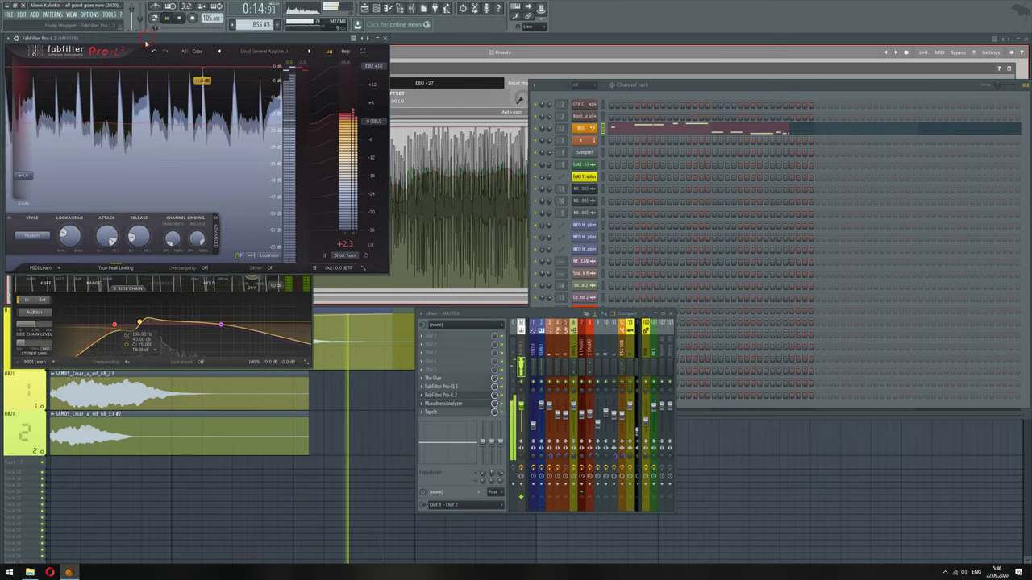
pyautogui.moveTo(27, 179); pyautogui.dragTo(28, 178)
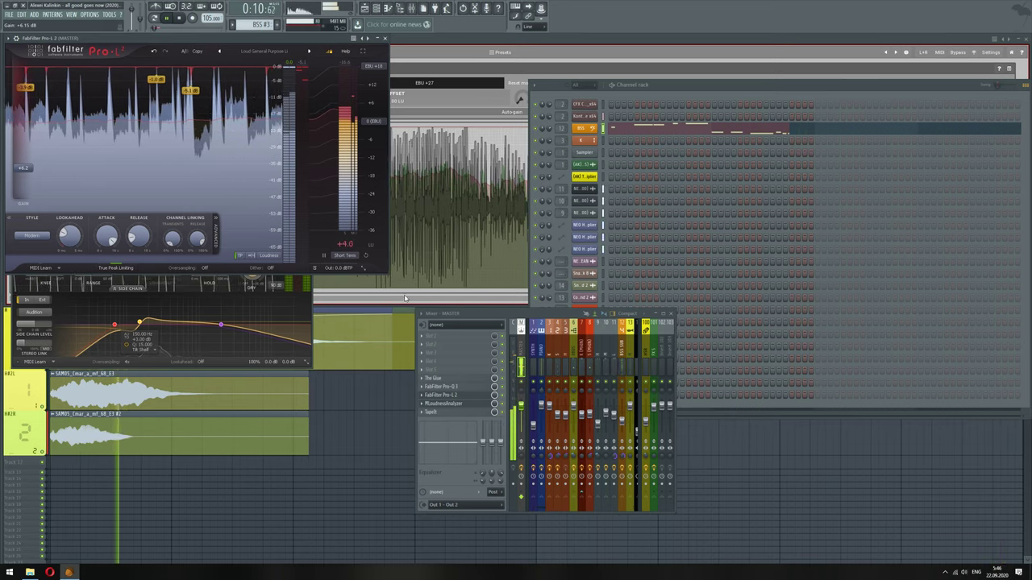
pyautogui.click(445, 60)
pyautogui.click(548, 58)
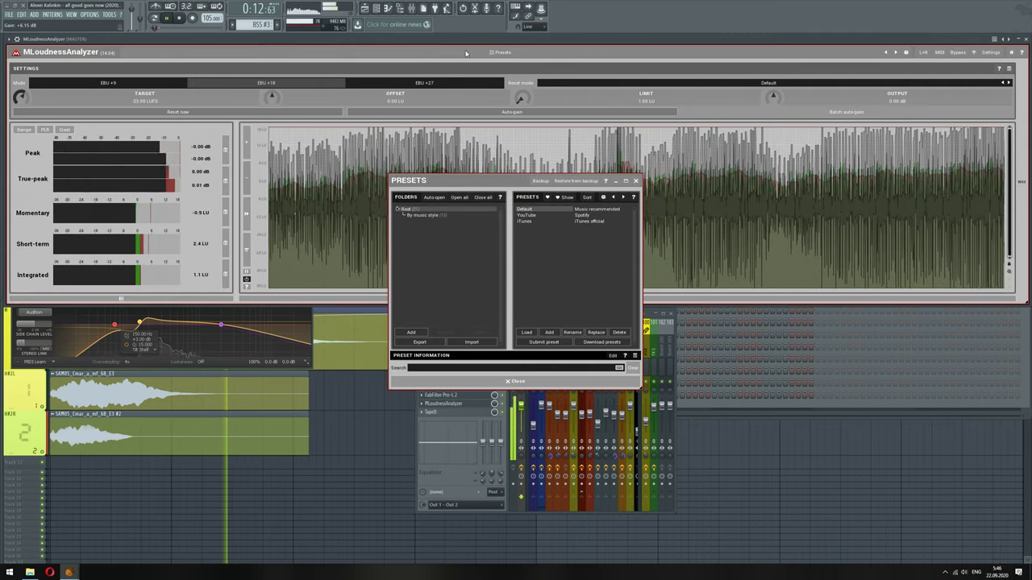
pyautogui.click(546, 58)
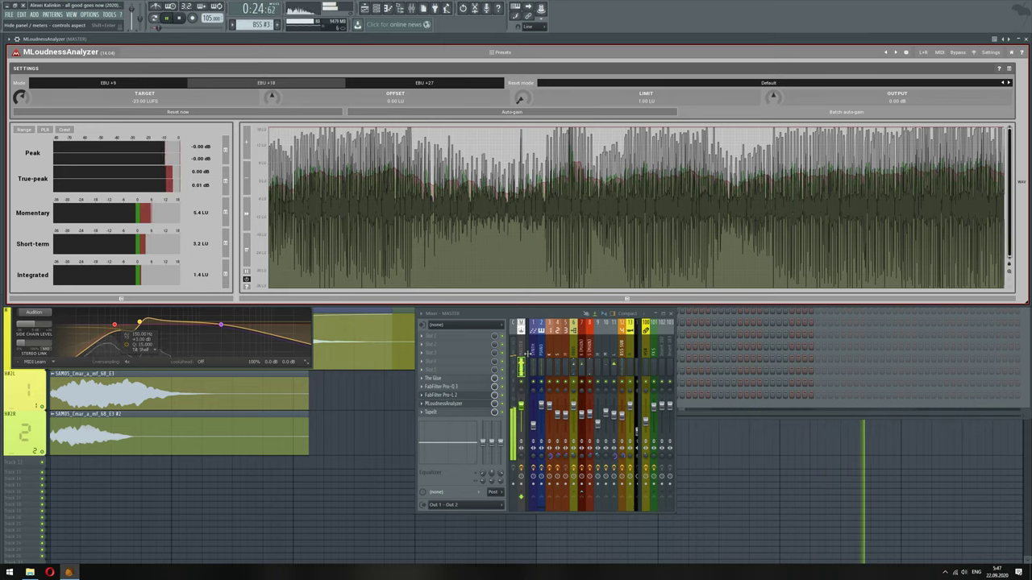
# Open the second FabFilter Pro-Q 3 on the PIANO track and add a dynamic bell band at about 260 Hz
pyautogui.click(543, 355)
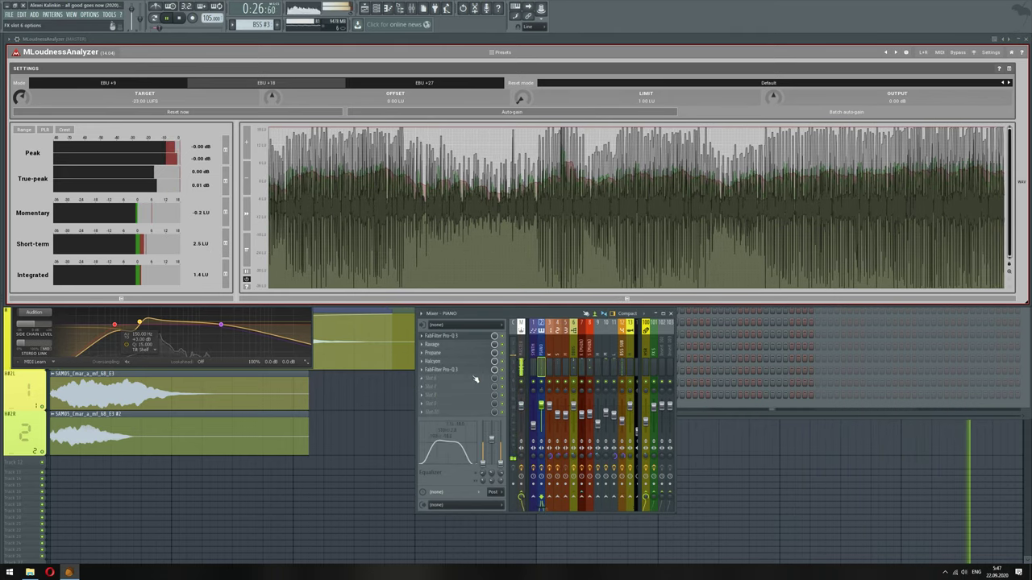
pyautogui.click(463, 371)
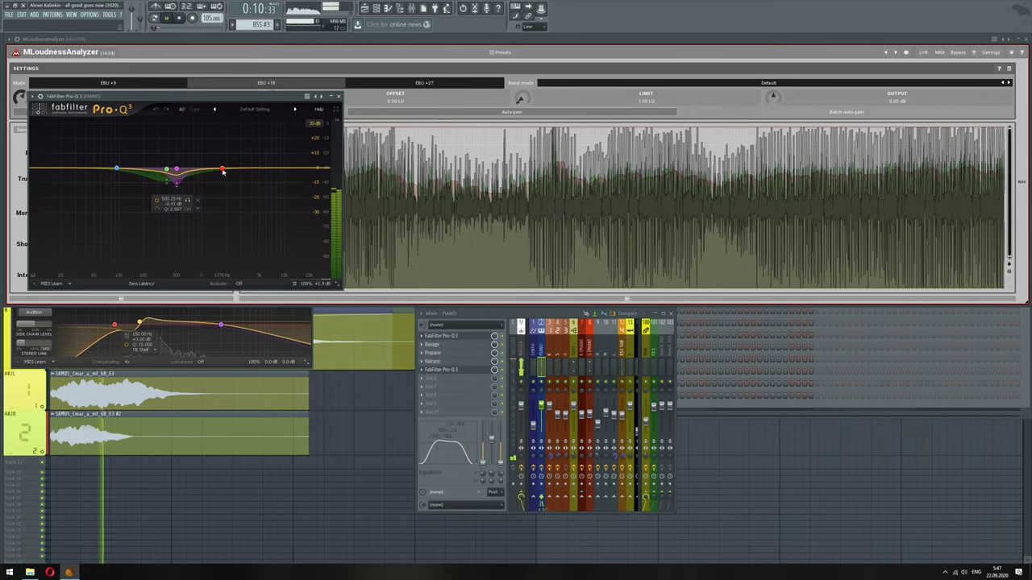
pyautogui.click(223, 169)
pyautogui.moveTo(218, 234); pyautogui.dragTo(204, 306)
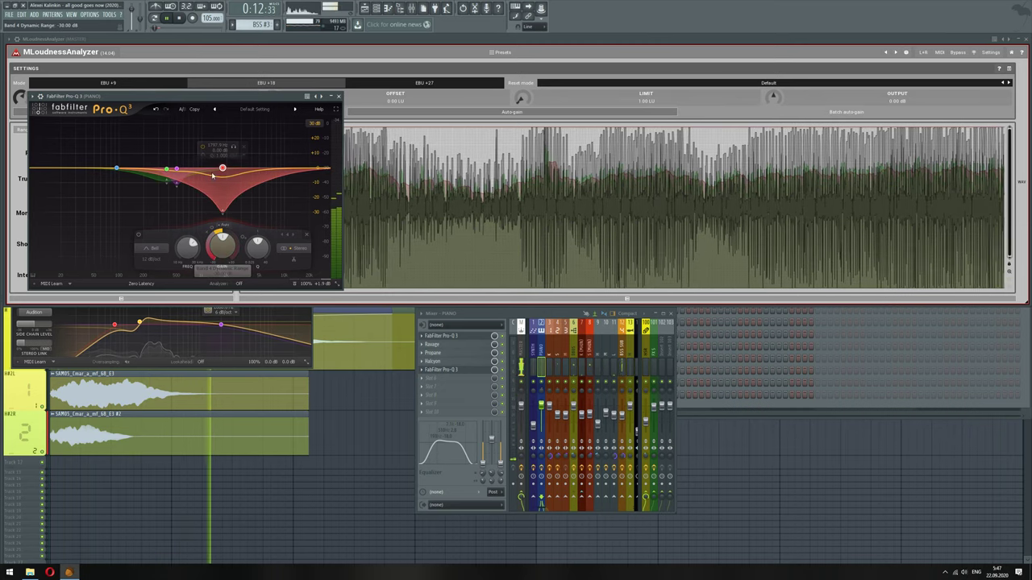
pyautogui.moveTo(257, 245); pyautogui.dragTo(257, 231)
pyautogui.moveTo(221, 167); pyautogui.dragTo(154, 169)
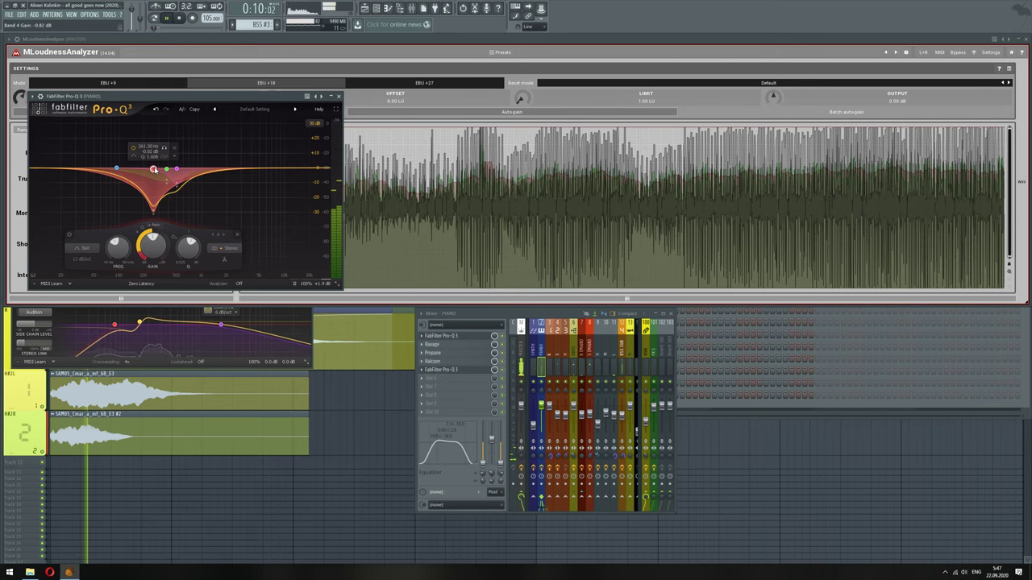
# Reduce the 260 Hz band's dynamic range, and set its gain to -1.09 dB and its threshold to about -39.5 dB
pyautogui.moveTo(153, 170); pyautogui.dragTo(152, 170)
pyautogui.moveTo(136, 256); pyautogui.dragTo(153, 189)
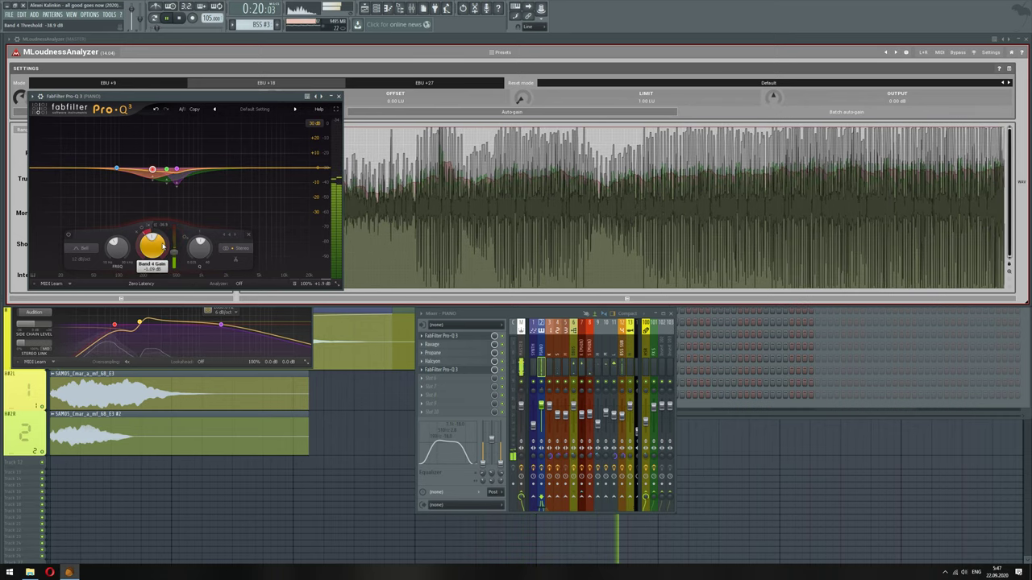
pyautogui.moveTo(177, 259); pyautogui.dragTo(176, 259)
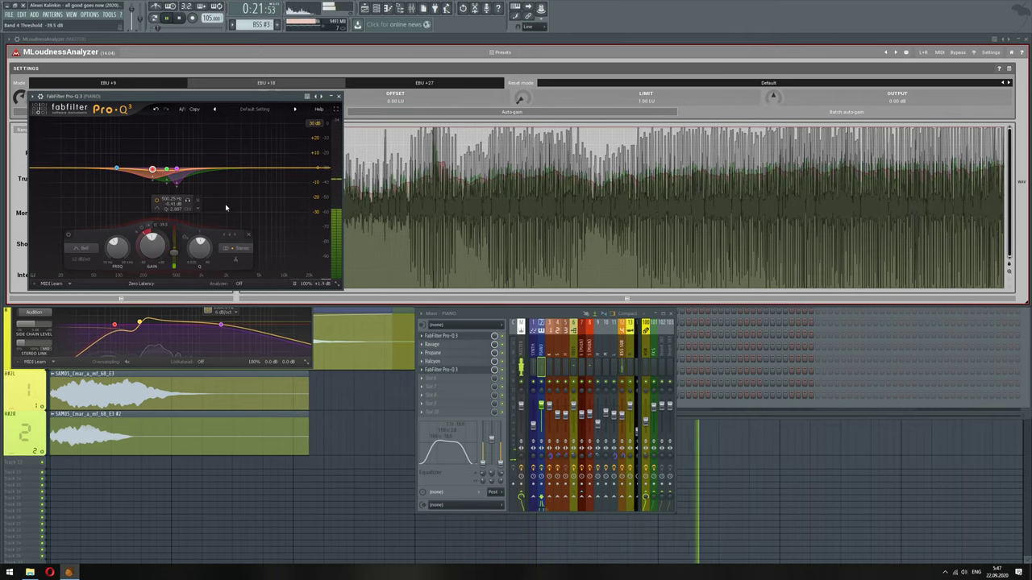
# Show the piano EQ full screen, set its analyzer to Post, and add a narrow bell cut at about 958 Hz
pyautogui.click(336, 108)
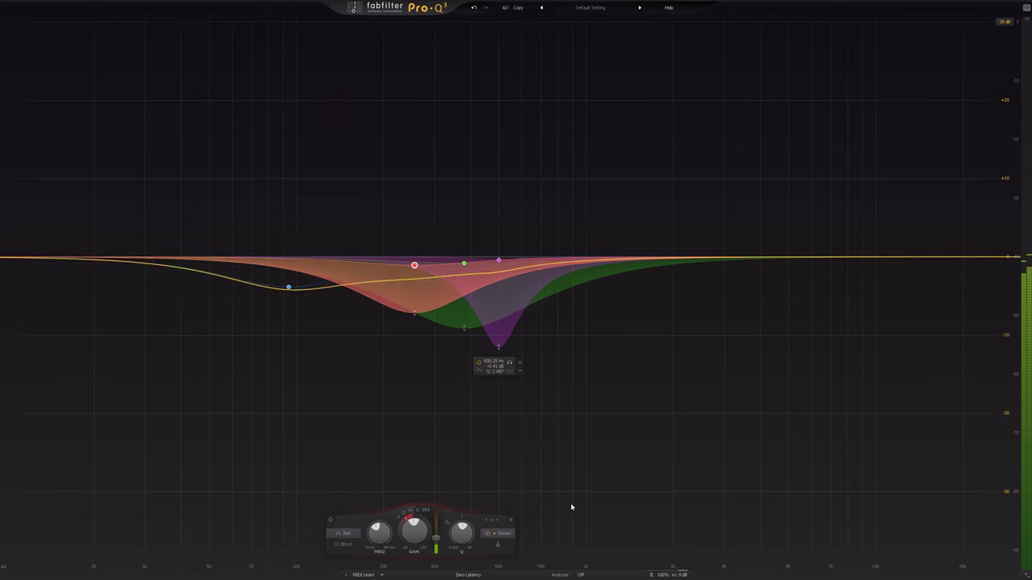
pyautogui.click(579, 574)
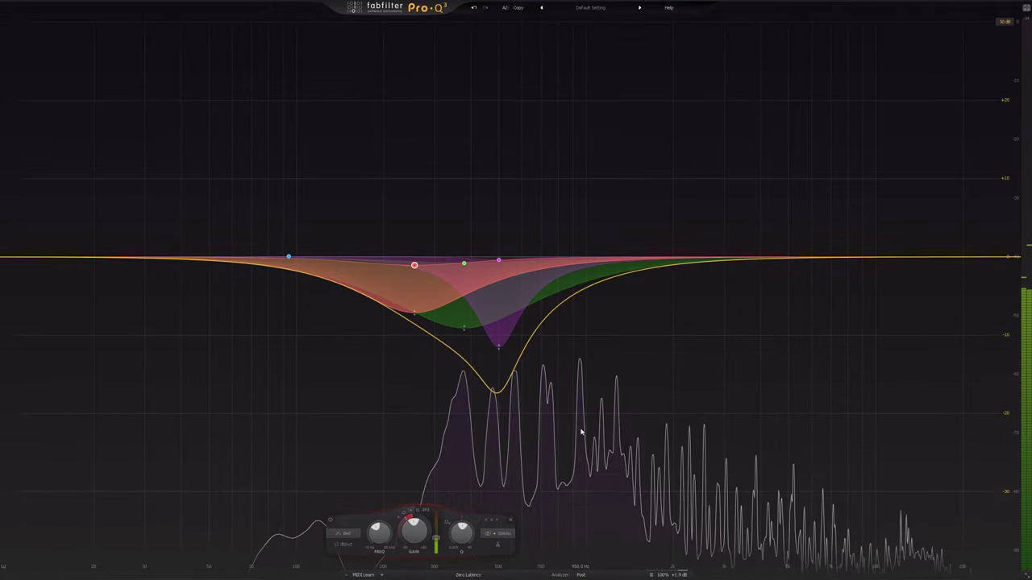
pyautogui.click(580, 429)
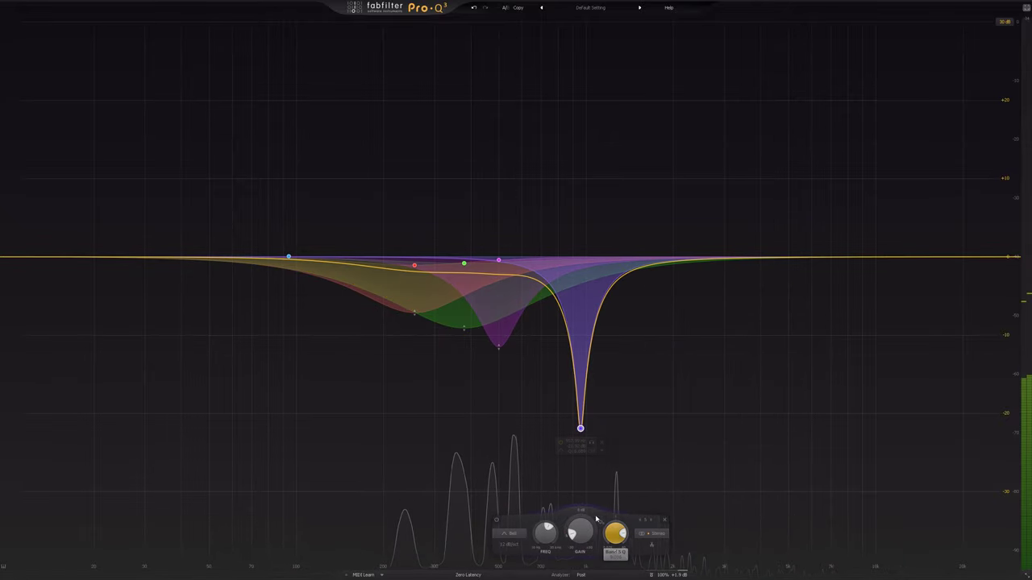
pyautogui.scroll(5, 582, 523)
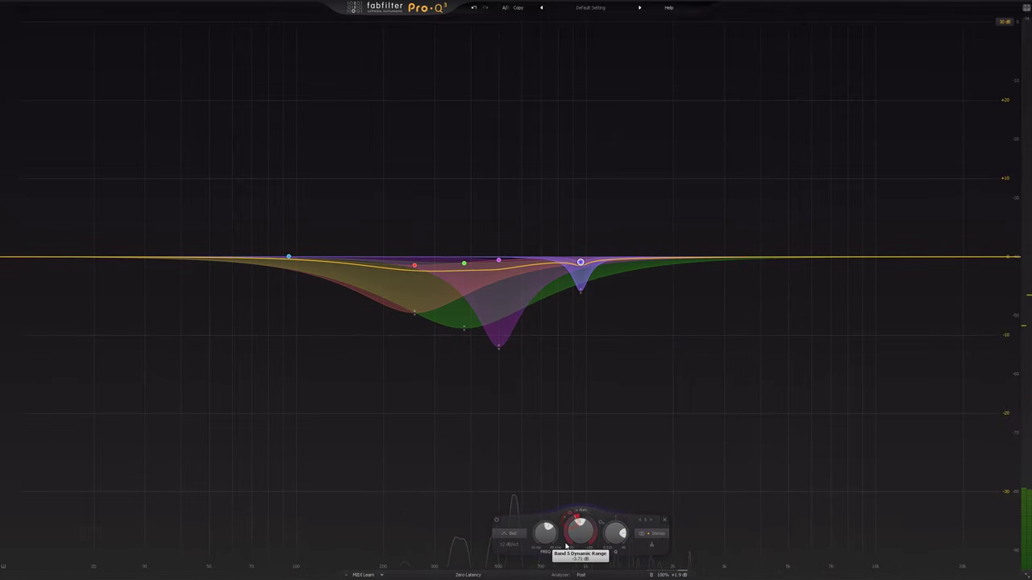
# Set the 958 Hz band's gain to -0.67 dB, a manual threshold, and a dynamic range of about -6.9 dB
pyautogui.moveTo(566, 547); pyautogui.dragTo(563, 579)
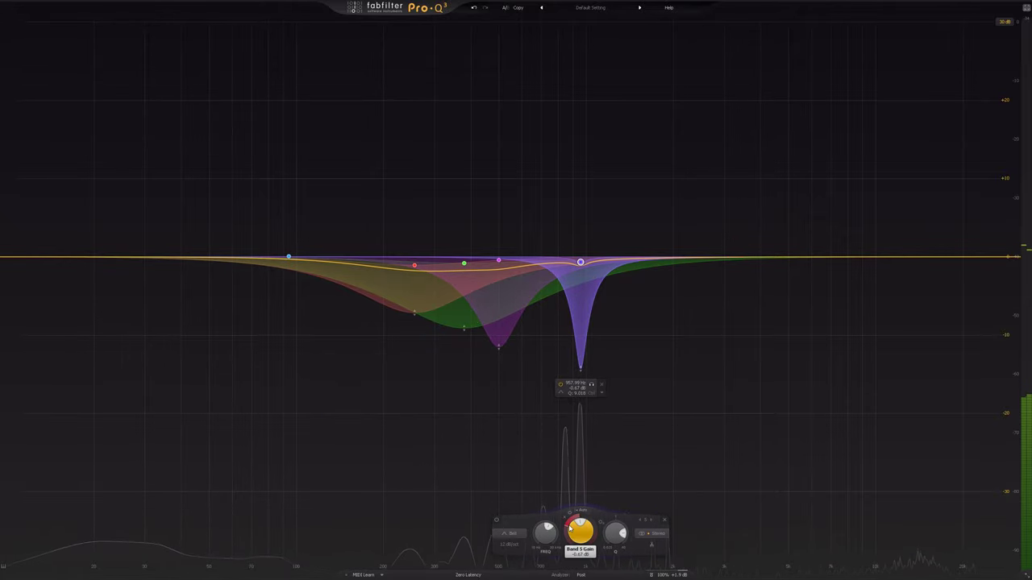
pyautogui.moveTo(604, 525); pyautogui.dragTo(610, 550)
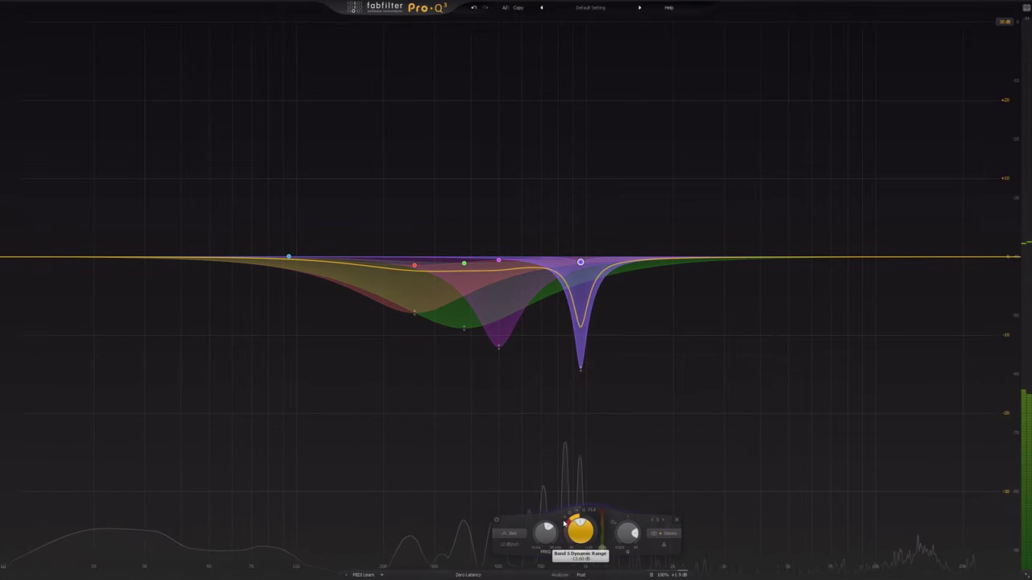
pyautogui.moveTo(566, 528); pyautogui.dragTo(592, 496)
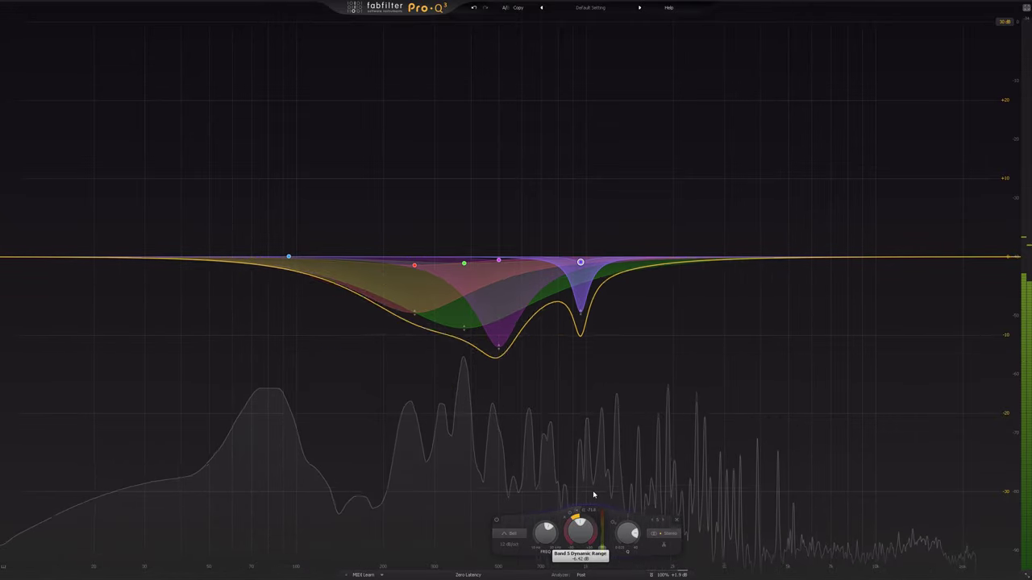
# Add a narrow dynamic cut just below the 958 Hz band, adjust its threshold and range, and leave full screen
pyautogui.doubleClick(568, 414)
pyautogui.moveTo(600, 533); pyautogui.dragTo(549, 567)
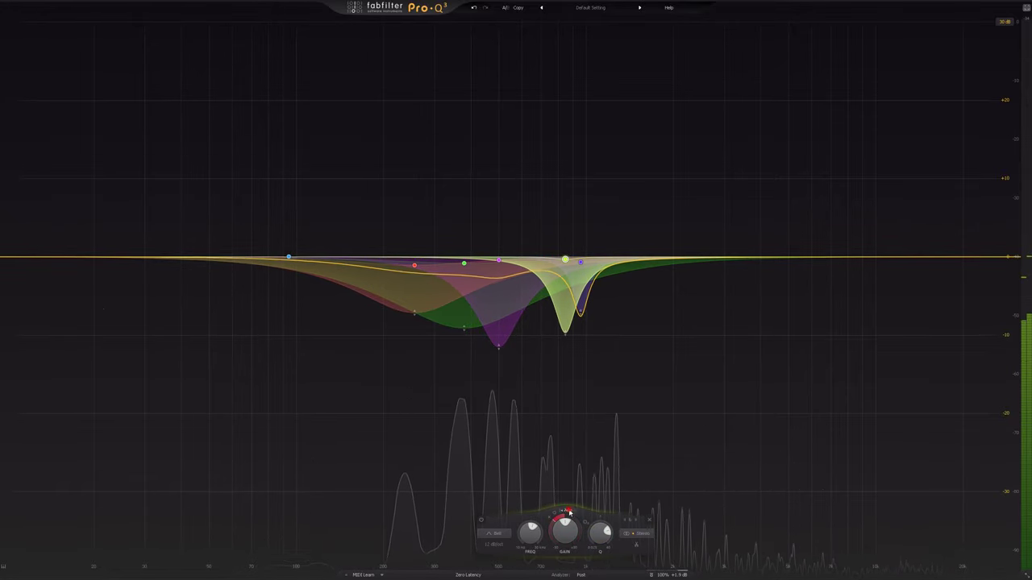
pyautogui.moveTo(588, 534); pyautogui.dragTo(591, 553)
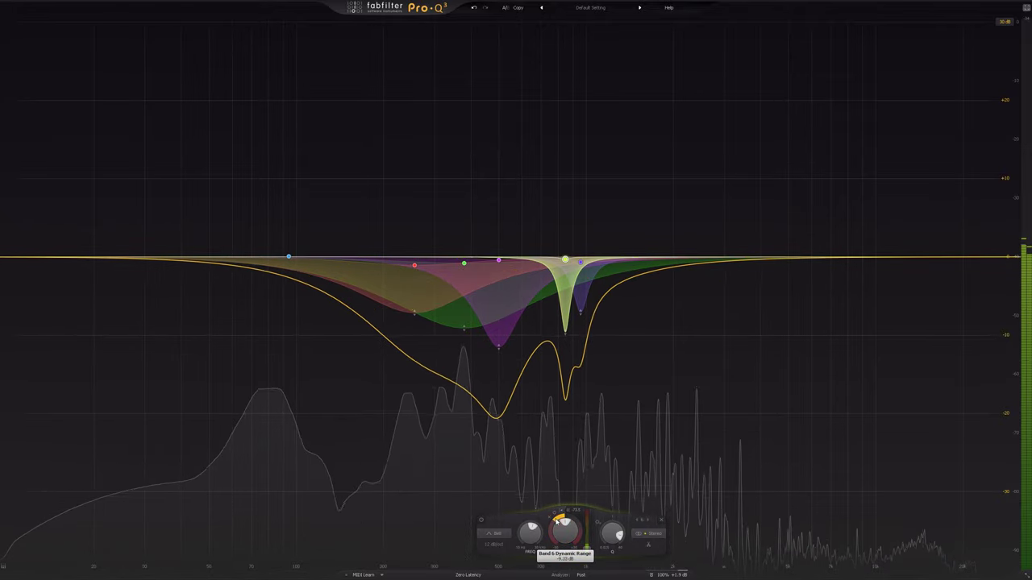
pyautogui.moveTo(559, 519); pyautogui.dragTo(563, 516)
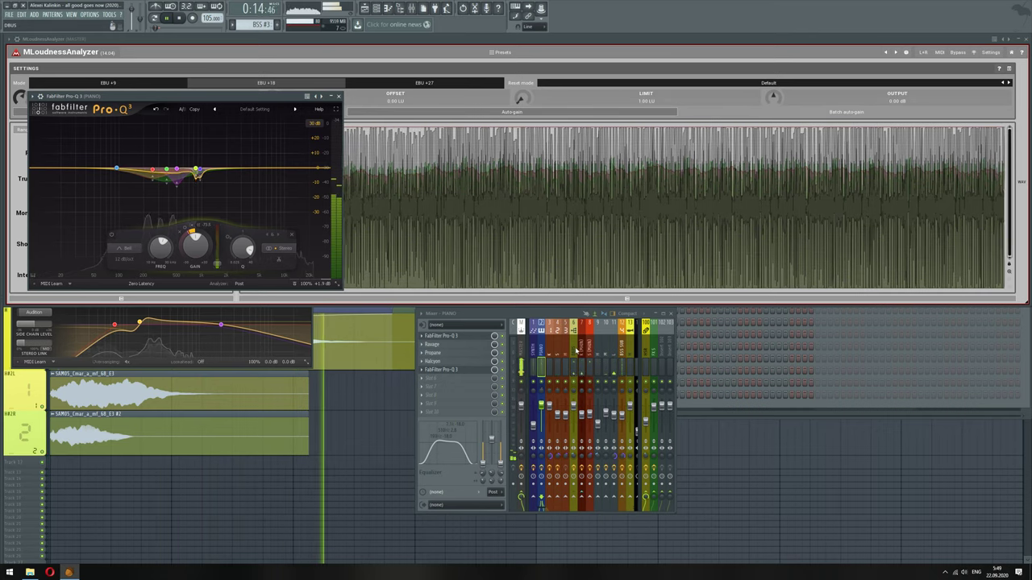
# Set the output gain of the DBUS track's iZotope Trash 2 to 9.1 dB and blend its mix partly toward dry
pyautogui.click(574, 346)
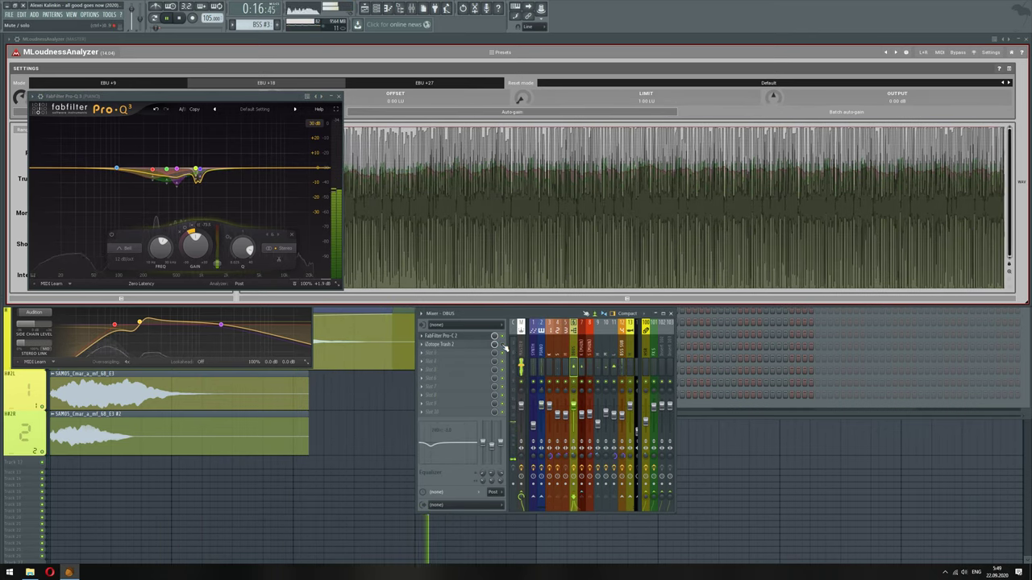
pyautogui.click(476, 344)
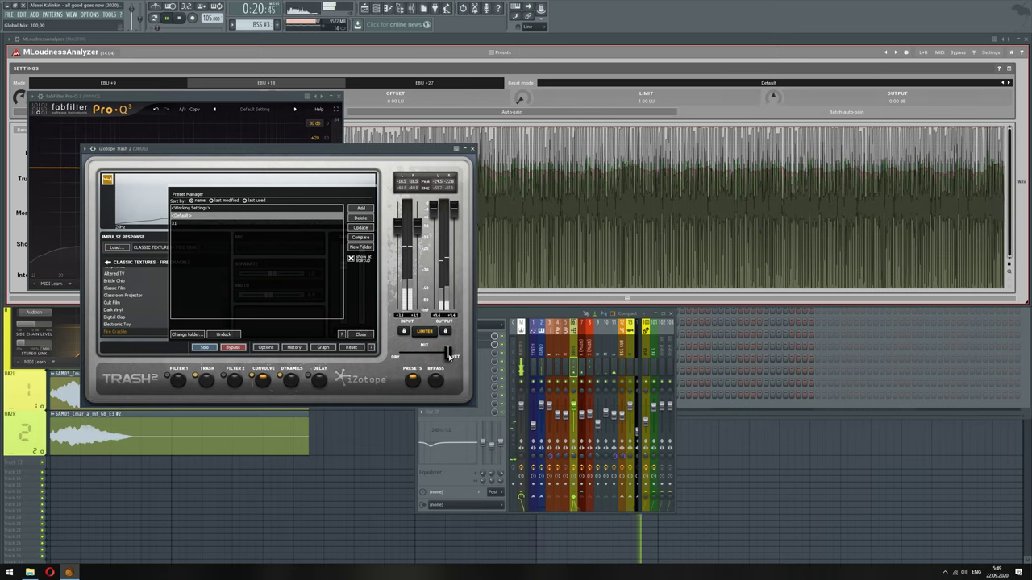
pyautogui.moveTo(449, 356); pyautogui.dragTo(444, 356)
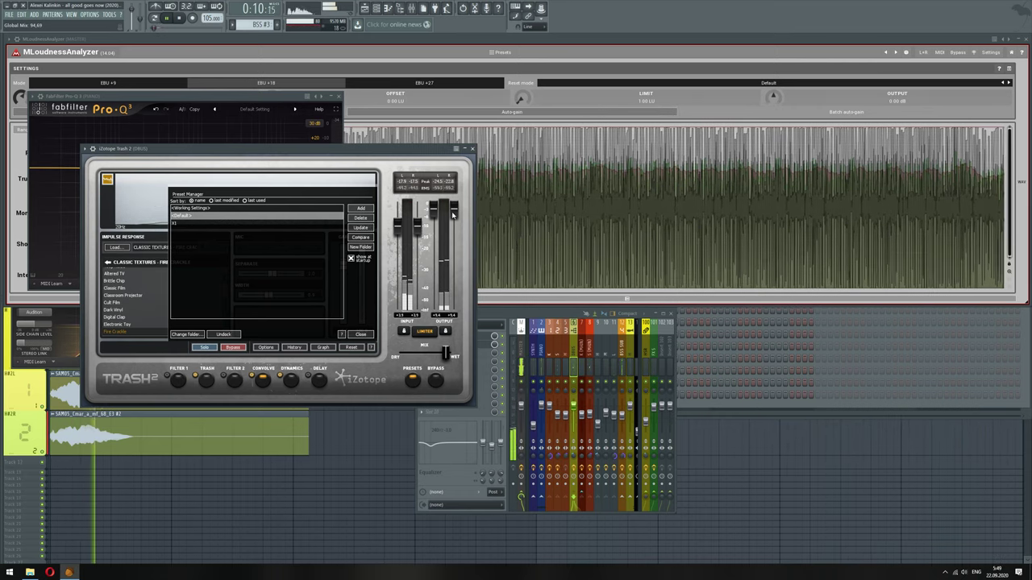
pyautogui.moveTo(454, 214); pyautogui.dragTo(454, 217)
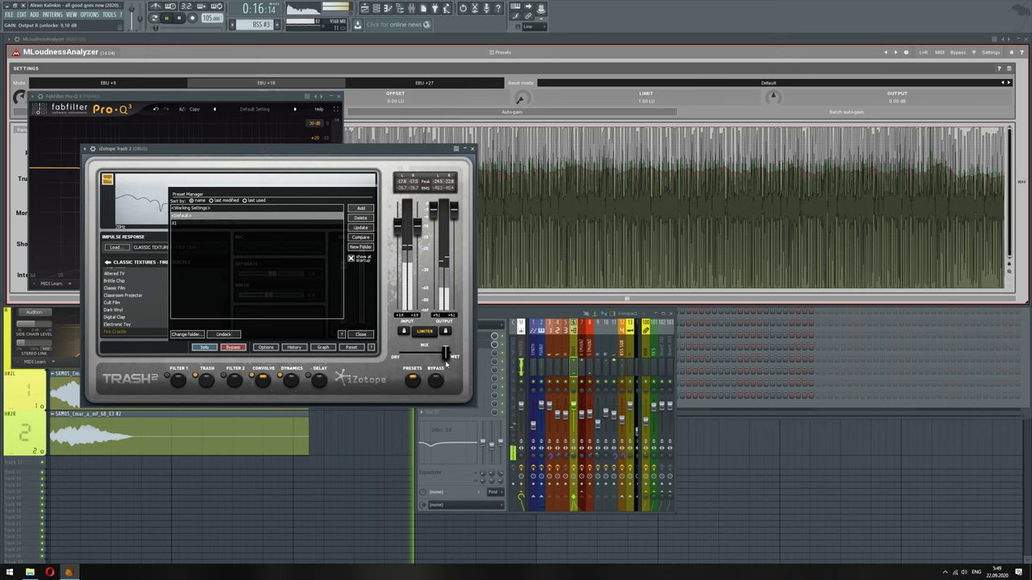
pyautogui.moveTo(445, 356); pyautogui.dragTo(432, 353)
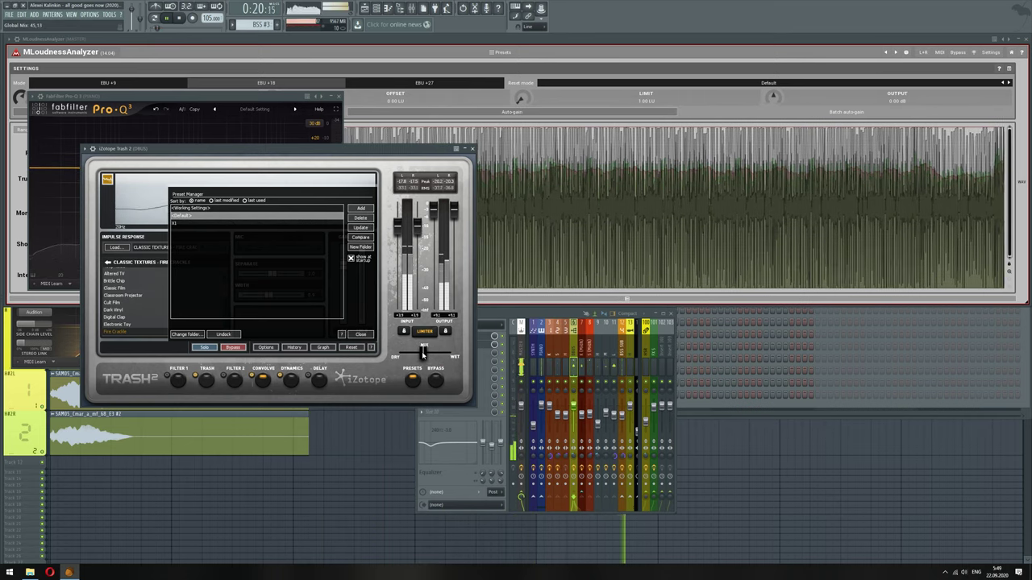
pyautogui.moveTo(426, 352); pyautogui.dragTo(433, 354)
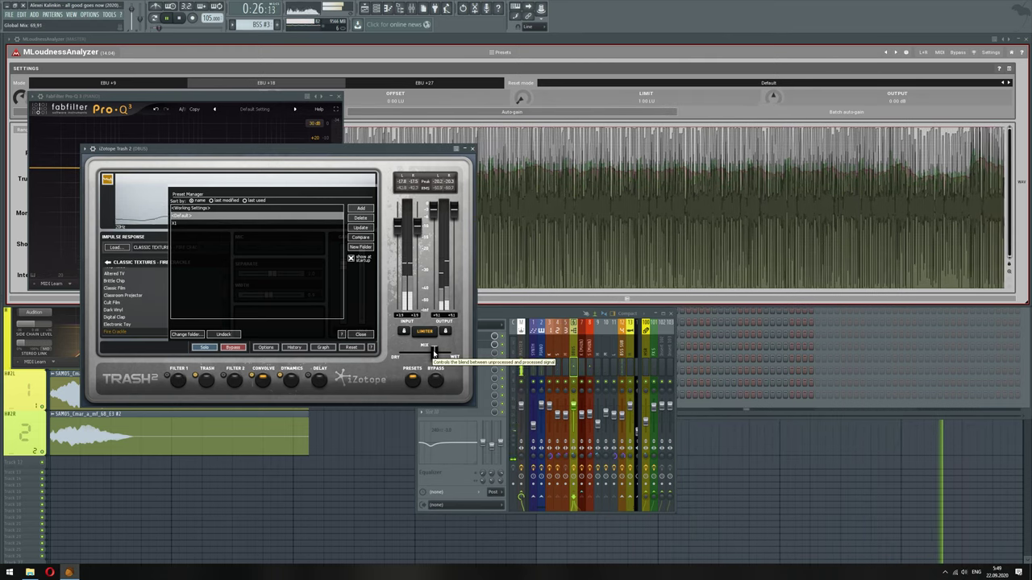
pyautogui.moveTo(433, 354); pyautogui.dragTo(436, 352)
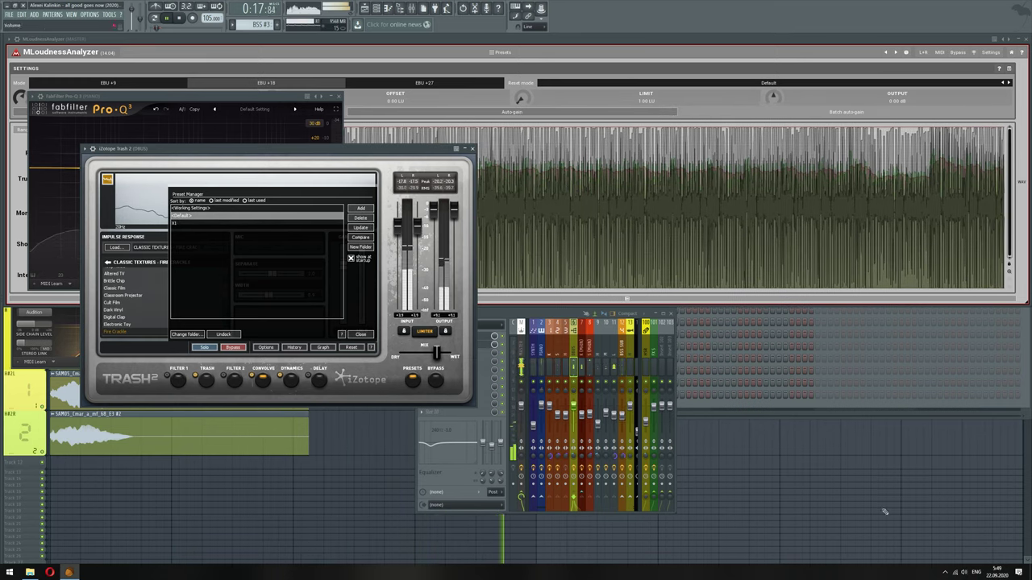
# Add a bell band to the S (MAIN) track's Pro-Q 3 just above the low-mid cut, with -9.58 dB dynamic range and slightly lowered gain
pyautogui.click(963, 573)
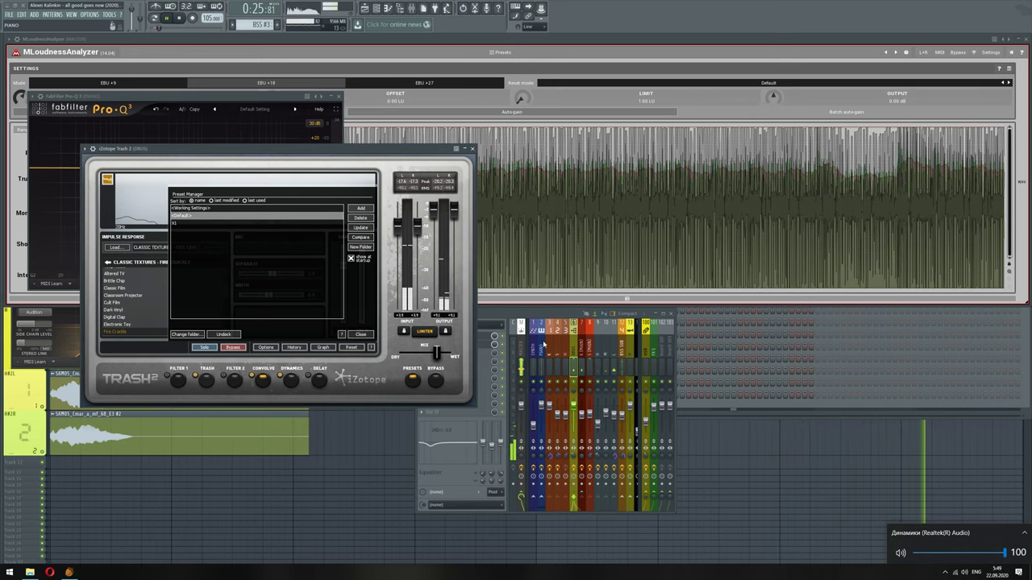
pyautogui.click(547, 315)
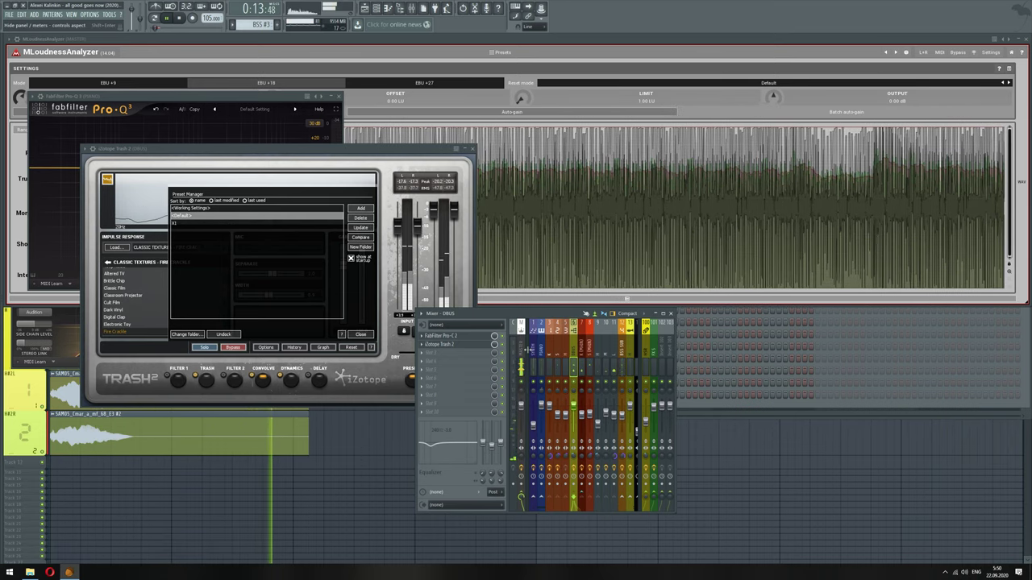
pyautogui.click(591, 353)
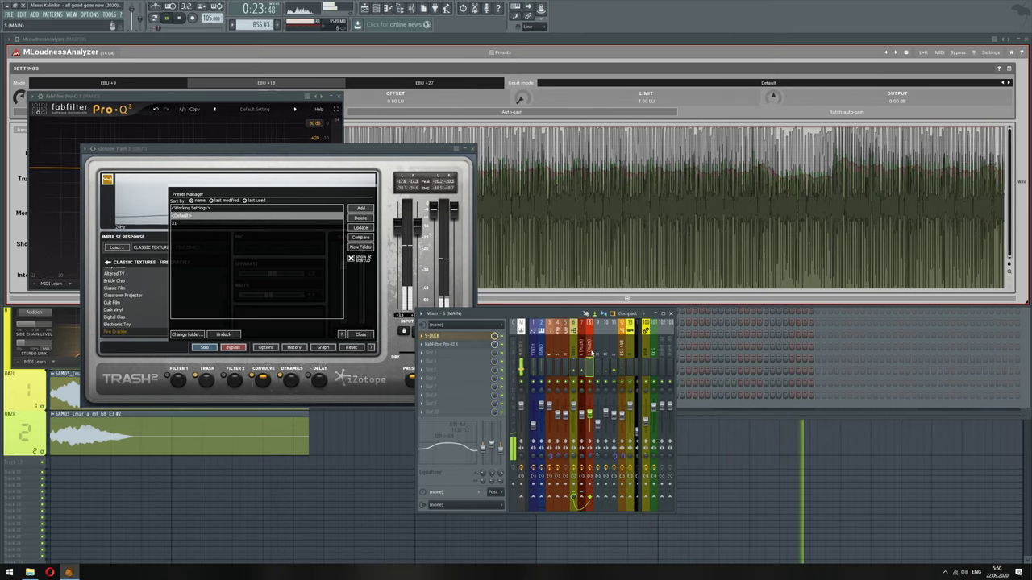
pyautogui.click(463, 346)
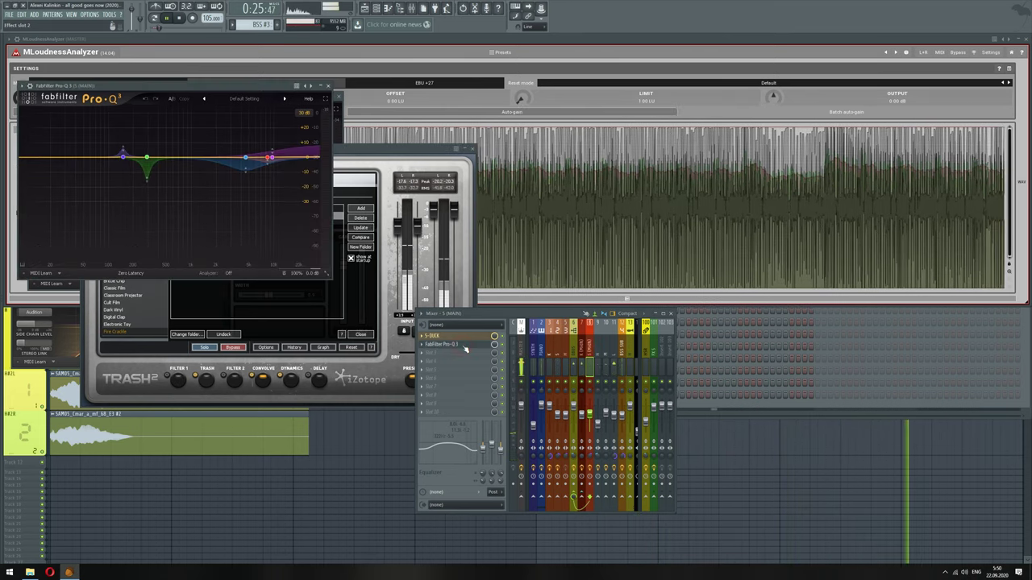
pyautogui.click(205, 160)
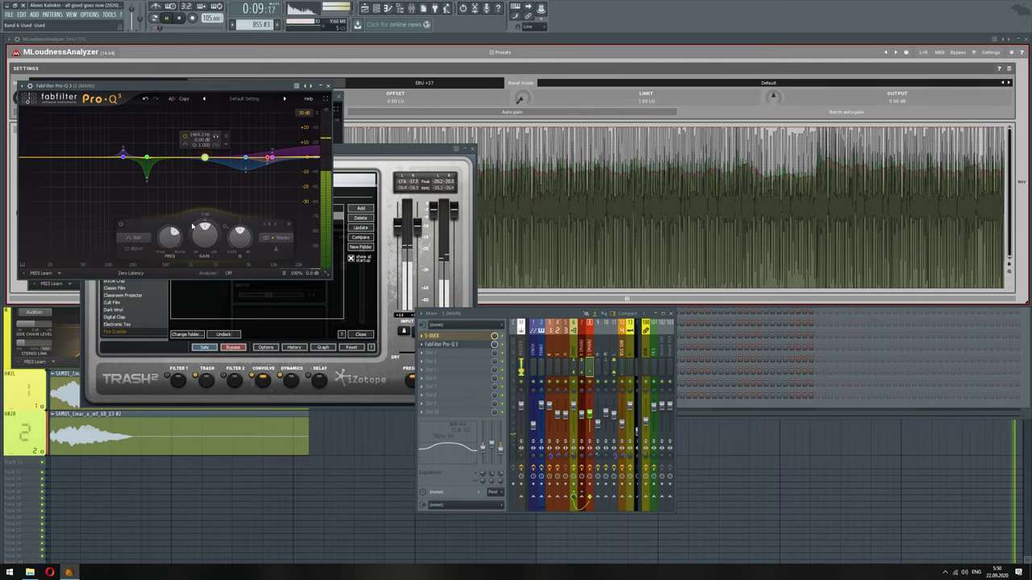
pyautogui.moveTo(205, 228); pyautogui.dragTo(193, 290)
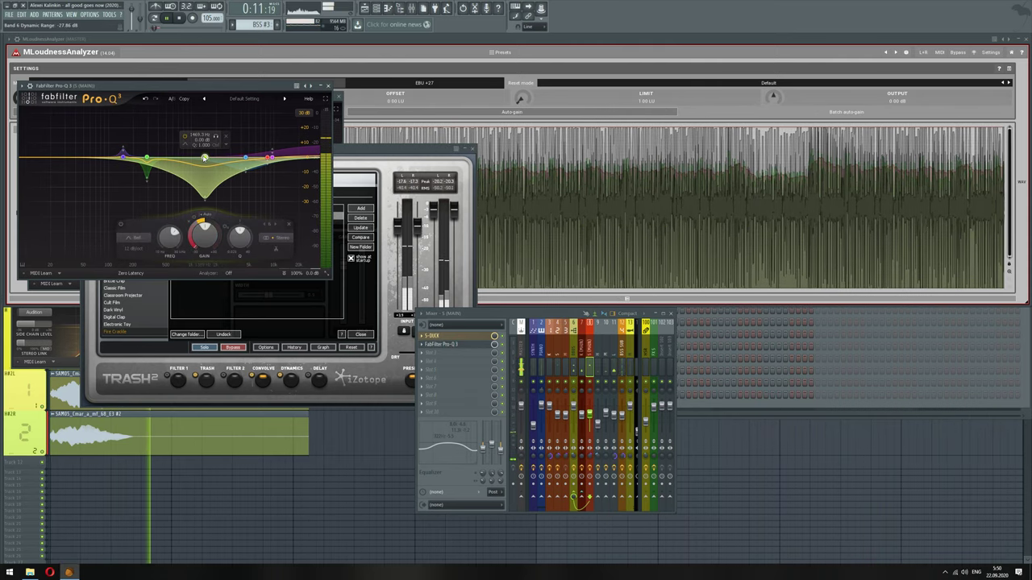
pyautogui.moveTo(206, 159); pyautogui.dragTo(177, 157)
pyautogui.moveTo(167, 228); pyautogui.dragTo(177, 220)
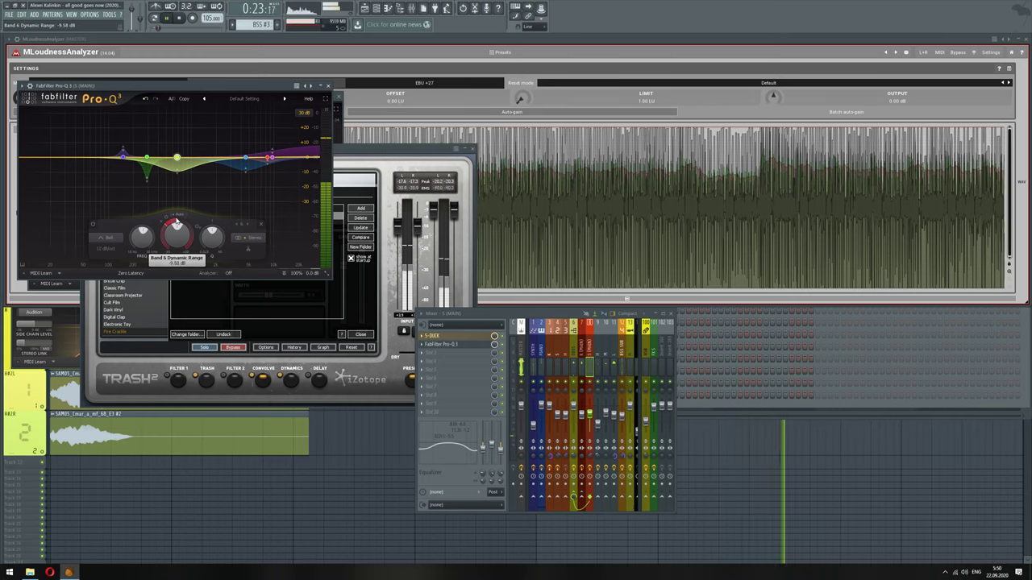
pyautogui.moveTo(176, 157); pyautogui.dragTo(178, 164)
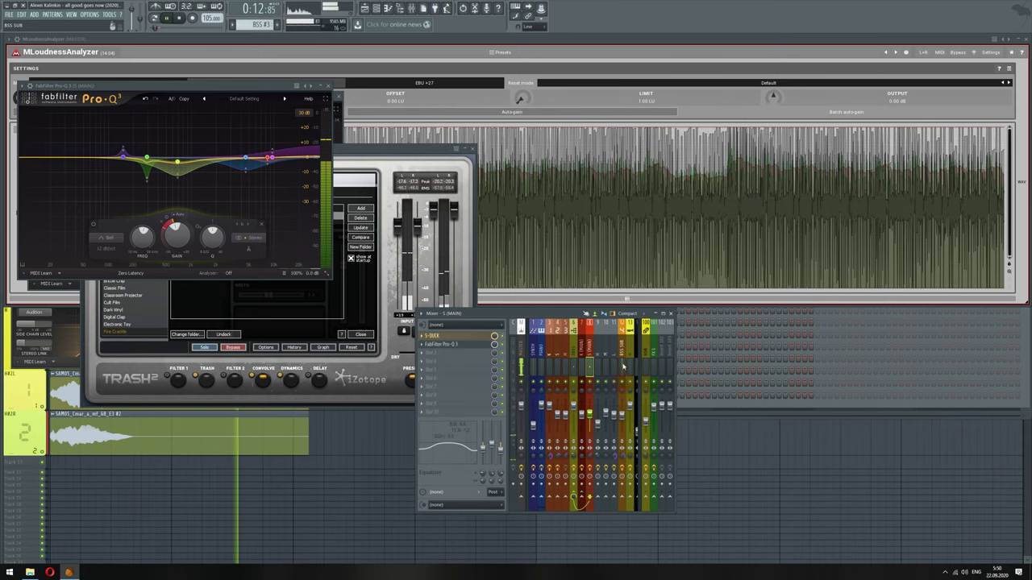
# Add a bell band in the midrange of the BSS SUB track's second Pro-Q 3 with -14.40 dB dynamic range, and close the S (MAIN) EQ
pyautogui.click(623, 383)
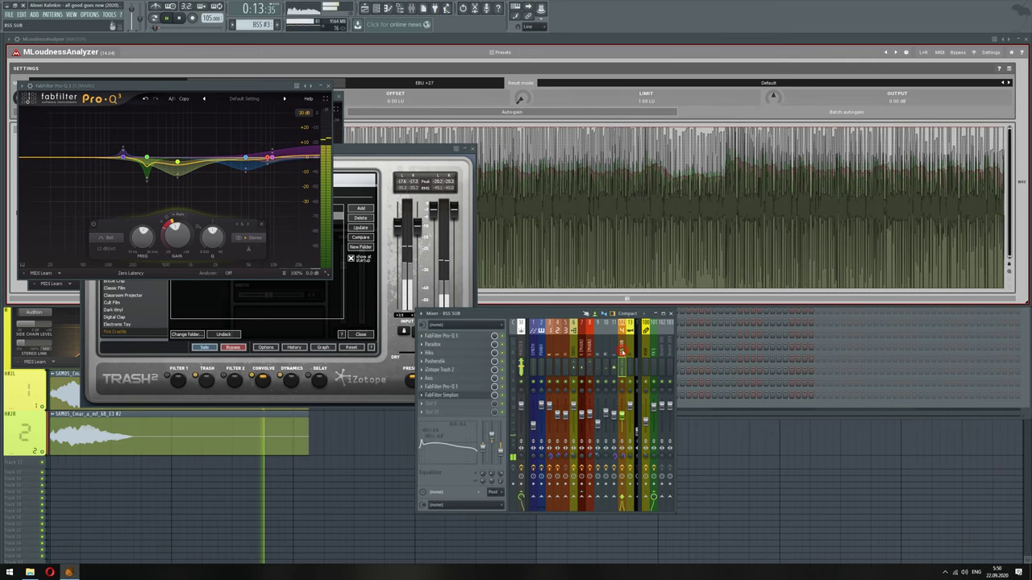
pyautogui.click(464, 388)
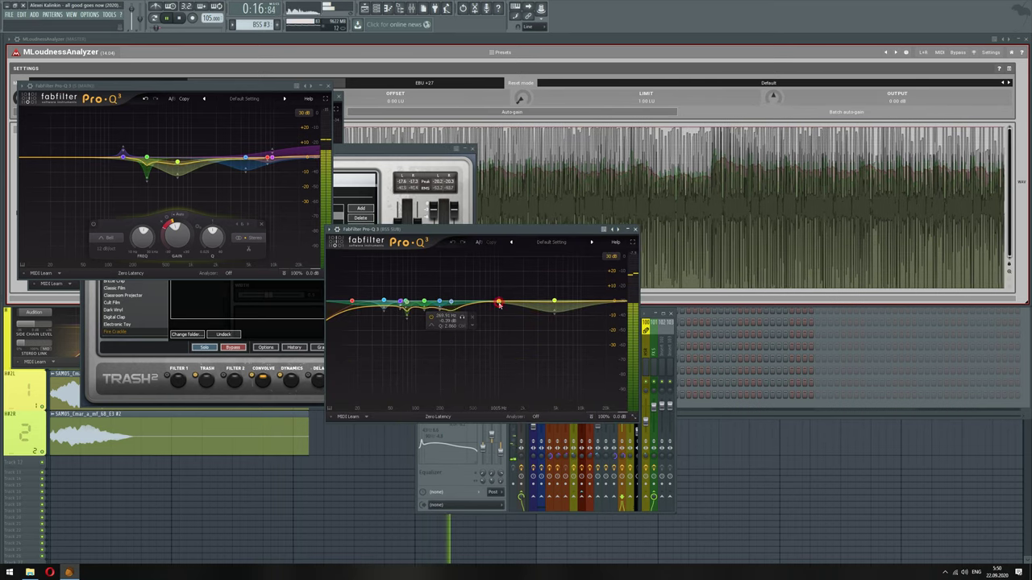
pyautogui.click(499, 303)
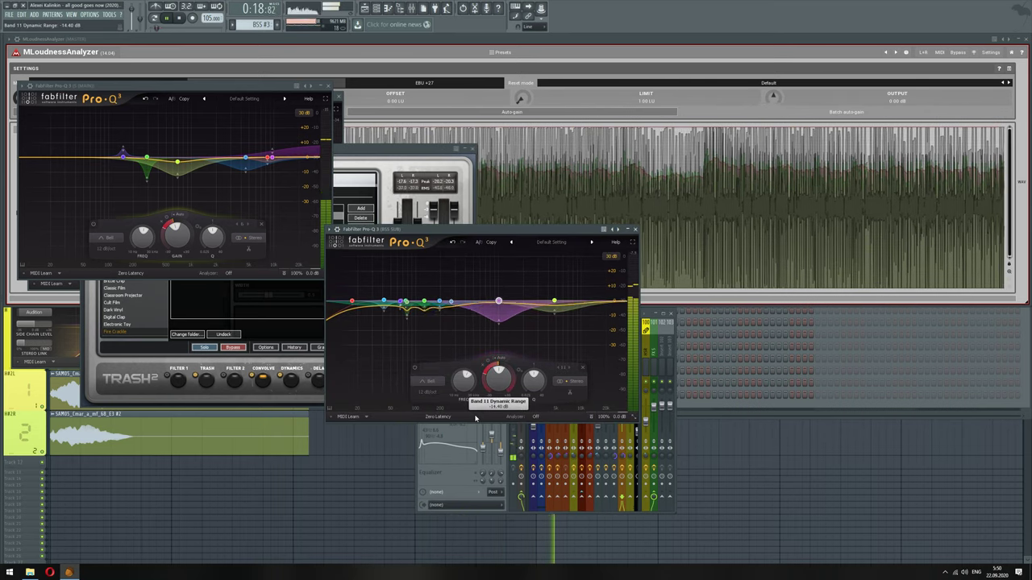
pyautogui.click(328, 86)
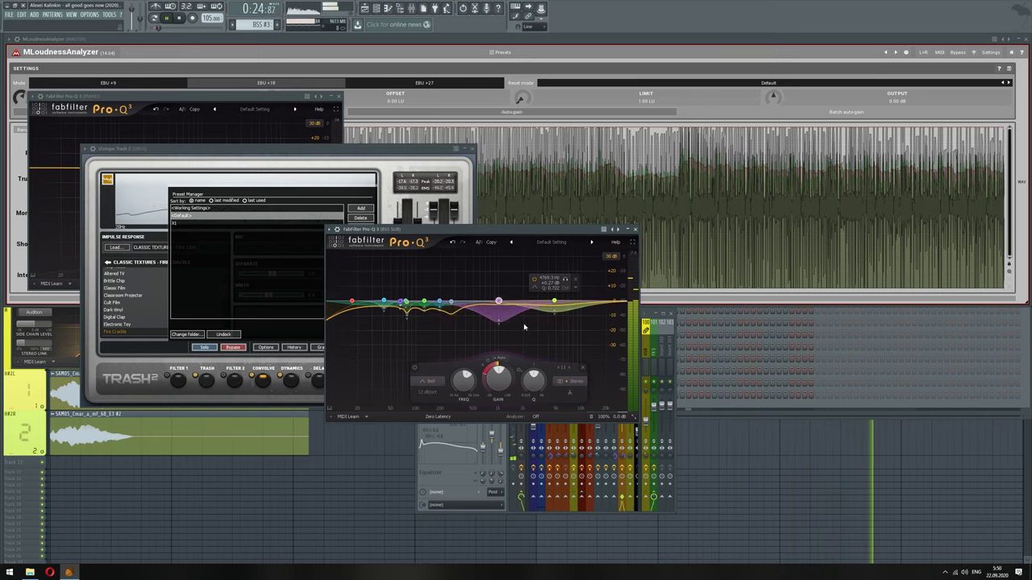
# Tune the new BSS SUB band to about 2.1 kHz, -0.55 dB gain, a Q of about 1.95 and about -9.83 dB dynamic range
pyautogui.moveTo(499, 301); pyautogui.dragTo(530, 302)
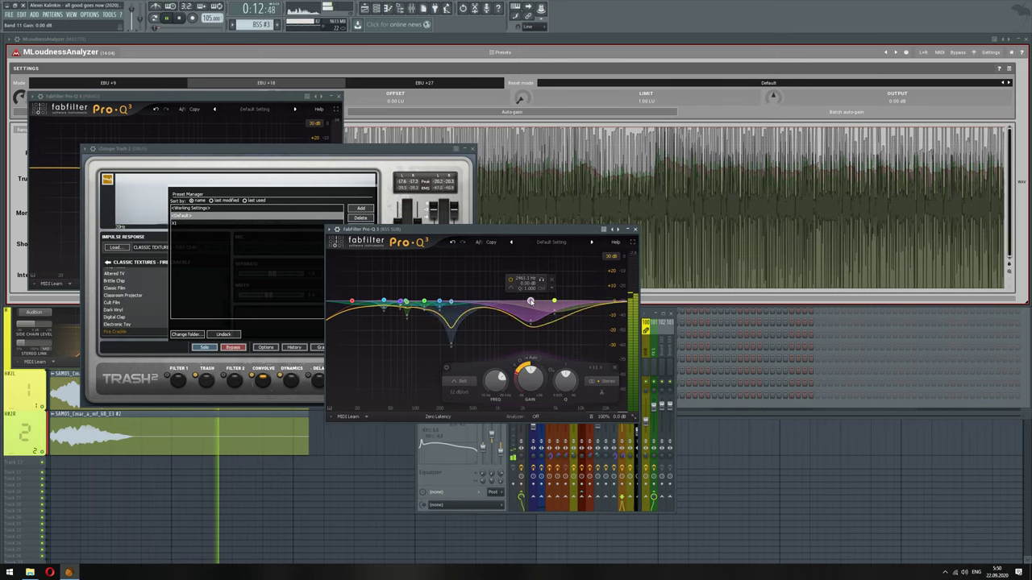
pyautogui.moveTo(564, 381); pyautogui.dragTo(563, 372)
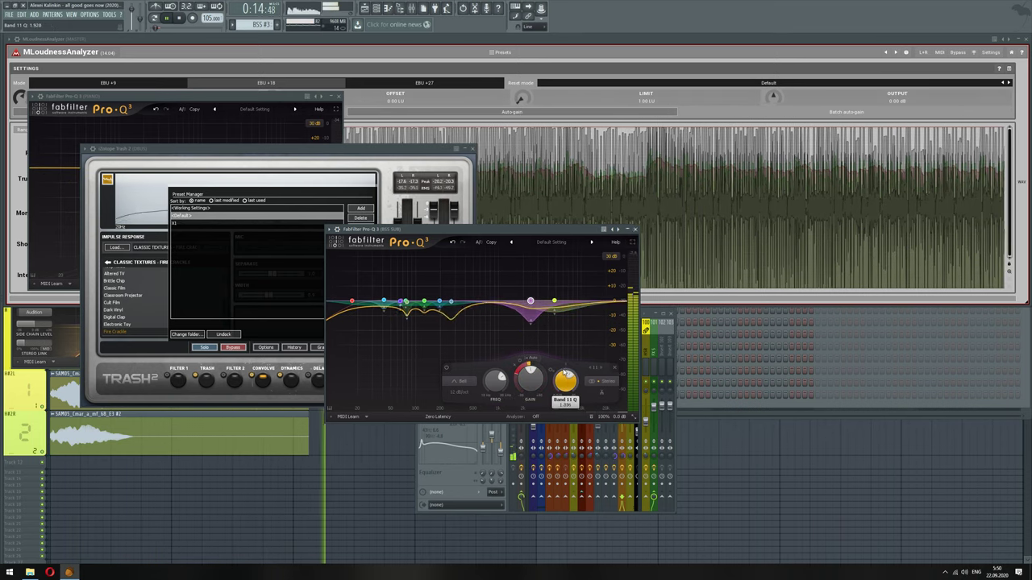
pyautogui.scroll(2, 566, 376)
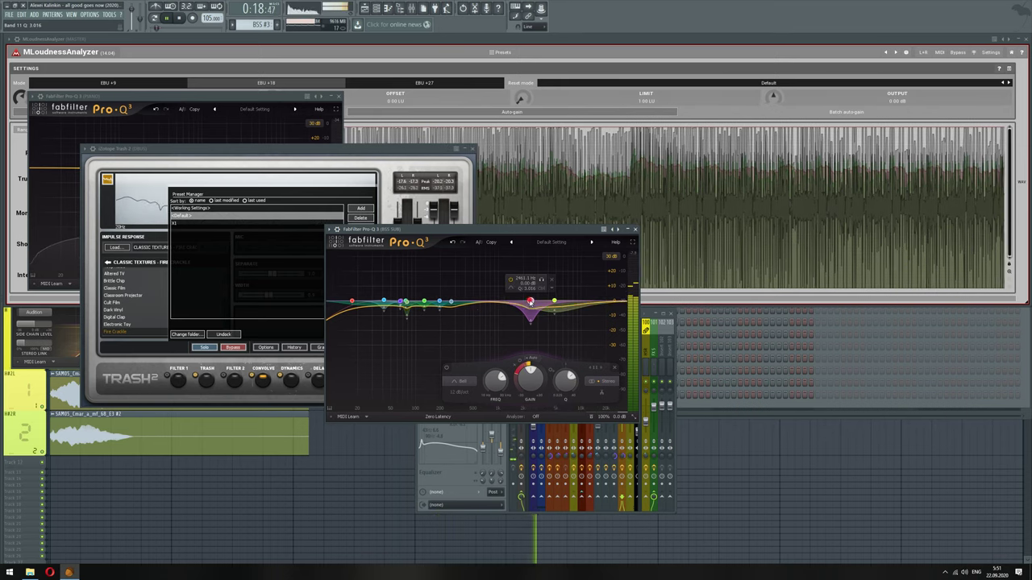
pyautogui.moveTo(531, 302)
pyautogui.mouseDown()
pyautogui.moveTo(540, 301)
pyautogui.moveTo(526, 304)
pyautogui.mouseUp()
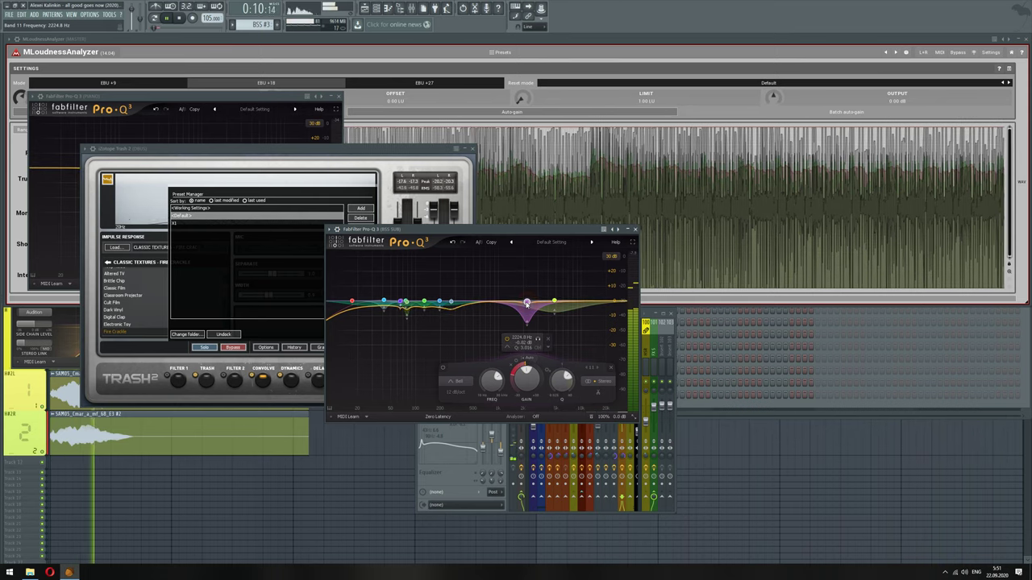
pyautogui.moveTo(526, 303); pyautogui.dragTo(524, 302)
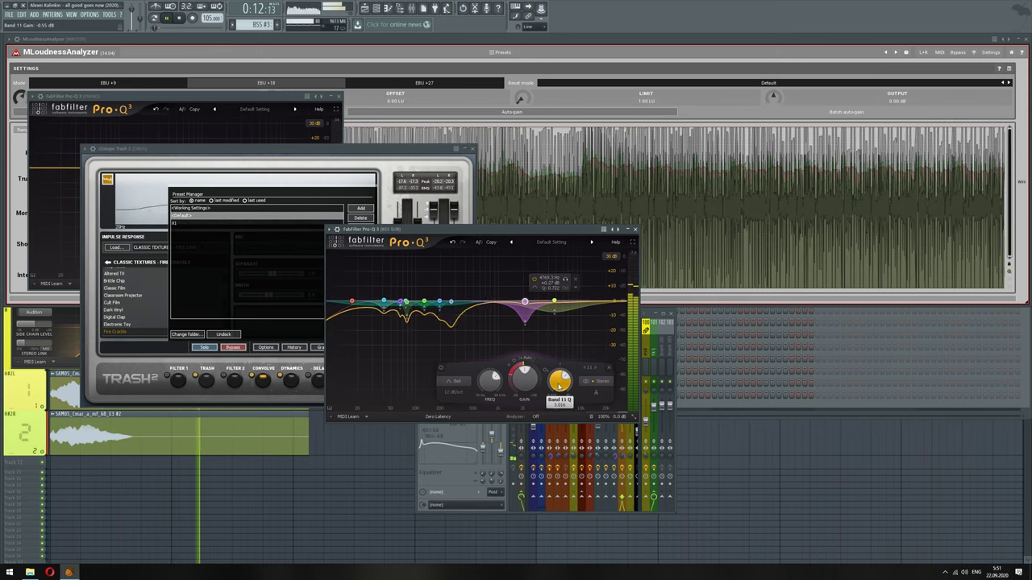
pyautogui.moveTo(556, 395); pyautogui.dragTo(555, 399)
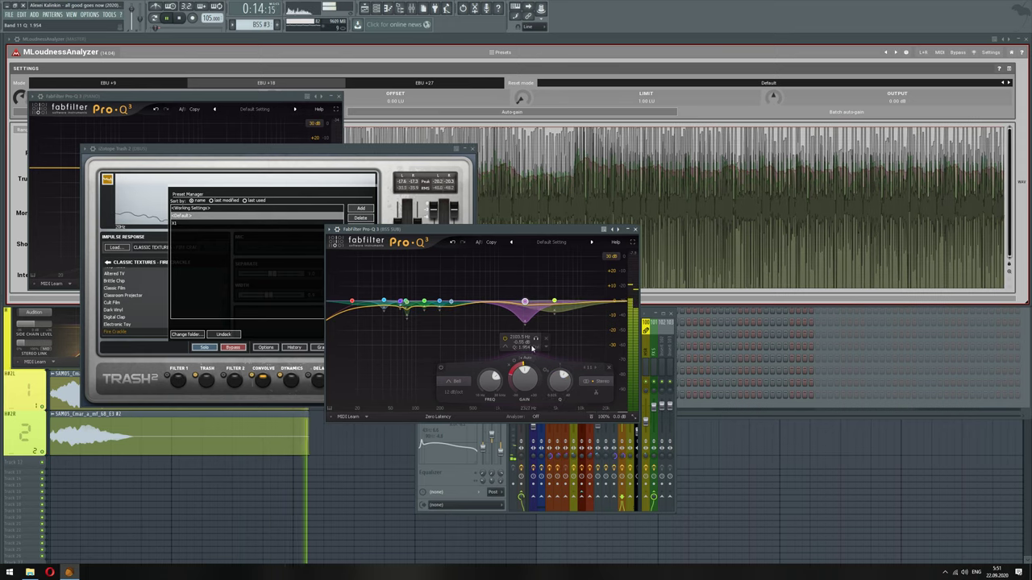
pyautogui.scroll(-5, 511, 376)
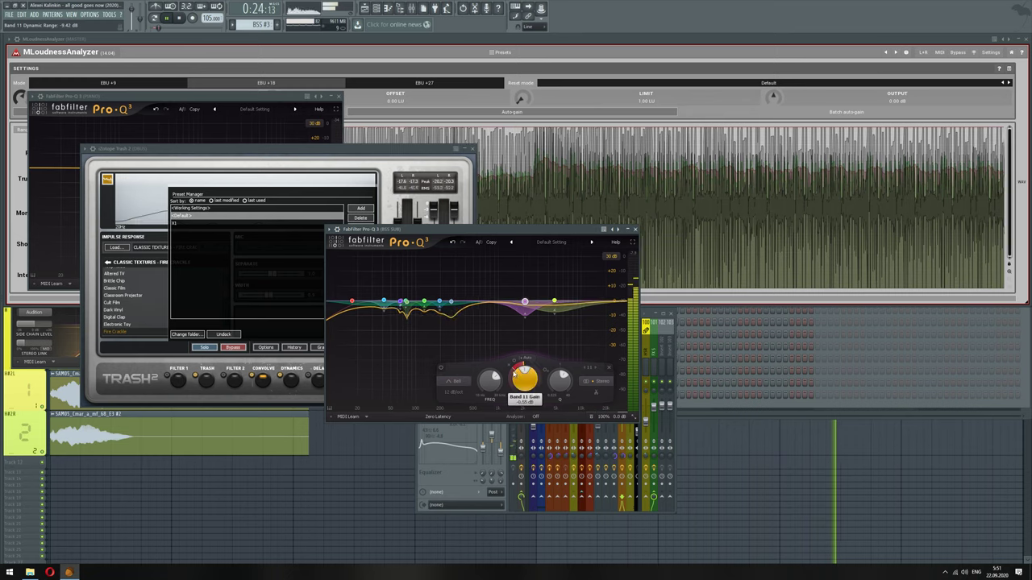
pyautogui.moveTo(512, 369)
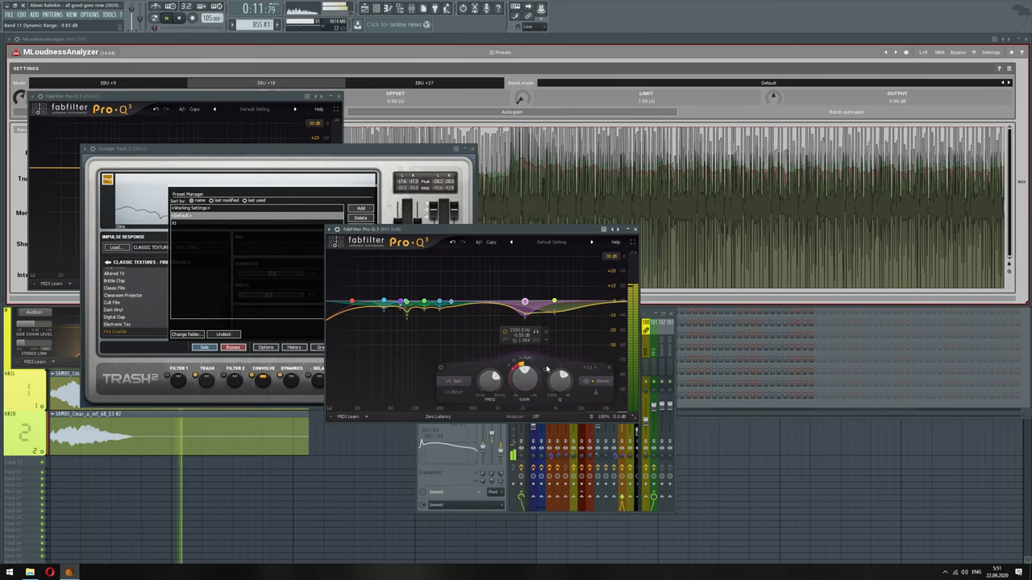
# Reopen the S (MAIN) EQ for comparison and add a dynamic bell band at about 1437 Hz in the BSS SUB EQ
pyautogui.click(482, 482)
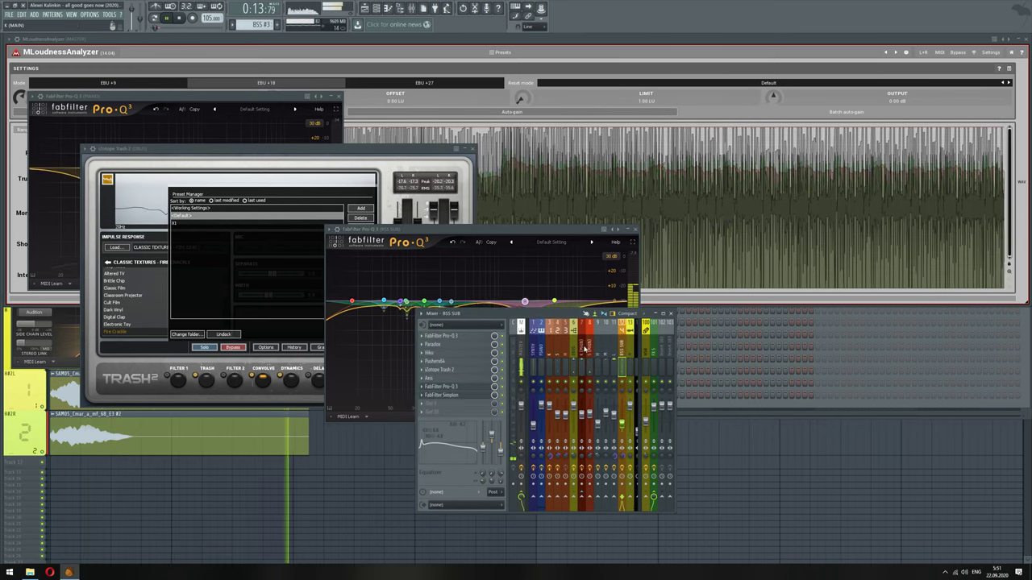
pyautogui.click(591, 352)
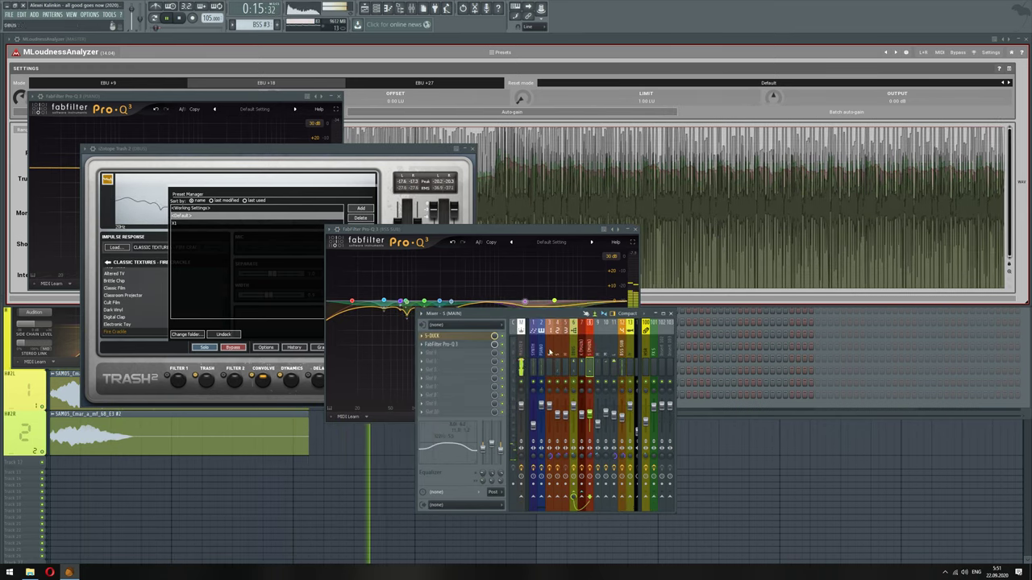
pyautogui.click(465, 348)
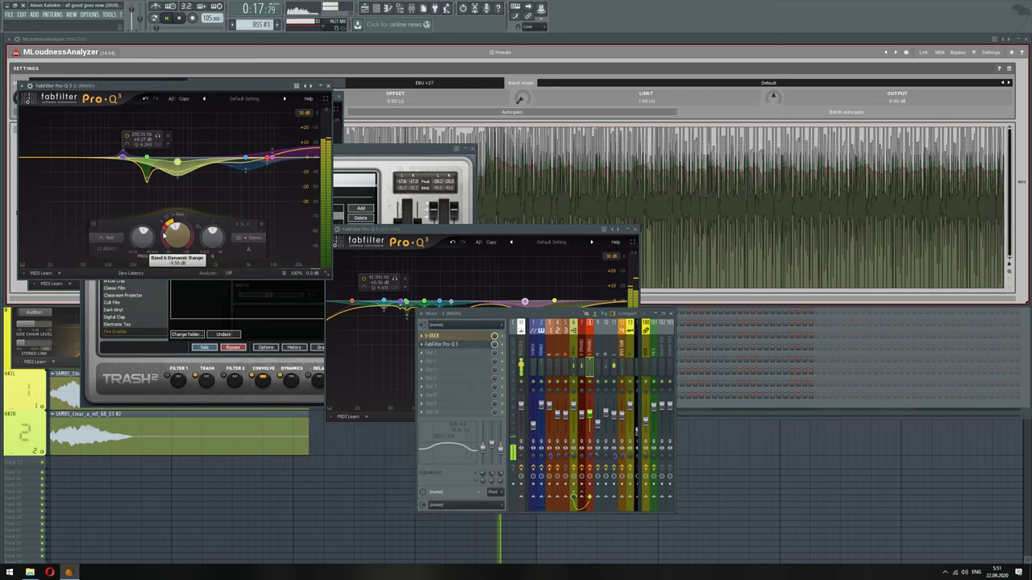
pyautogui.click(500, 234)
pyautogui.click(511, 301)
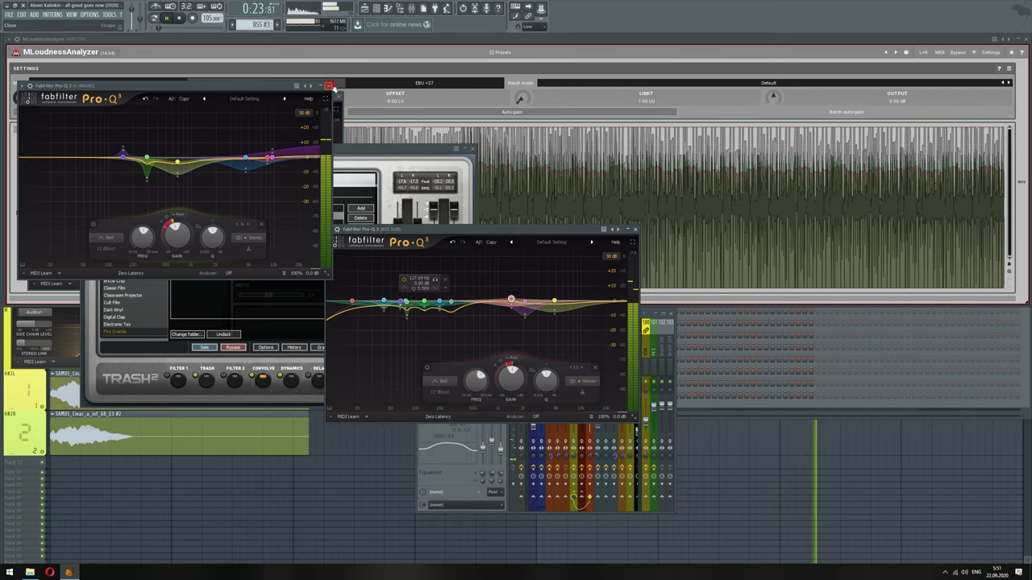
# Turn off the piano EQ's analyzer and close the S (MAIN) EQ, Trash 2, Pro-C 2, piano EQ and MLoudnessAnalyzer windows
pyautogui.click(463, 160)
pyautogui.click(473, 148)
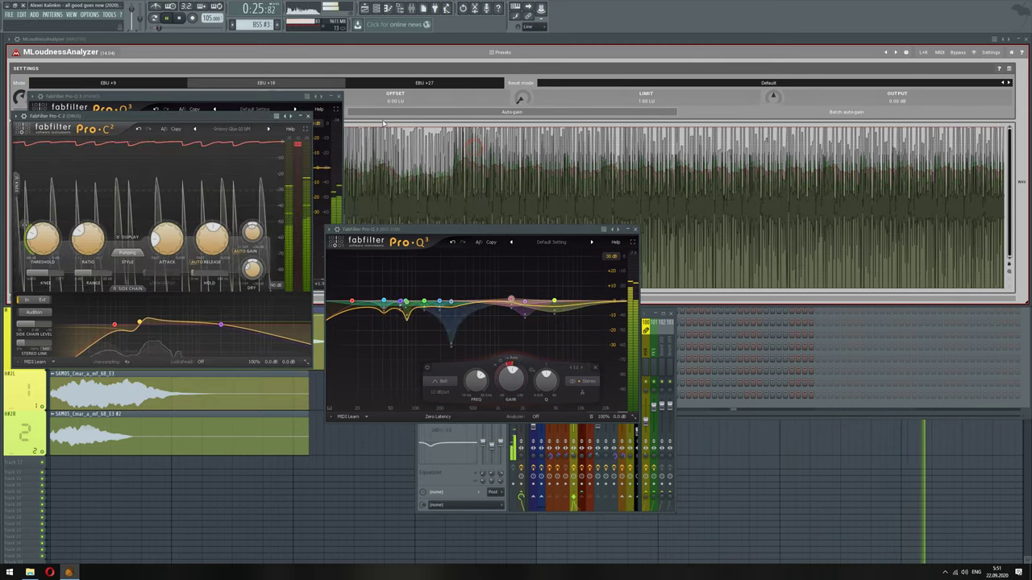
pyautogui.click(307, 117)
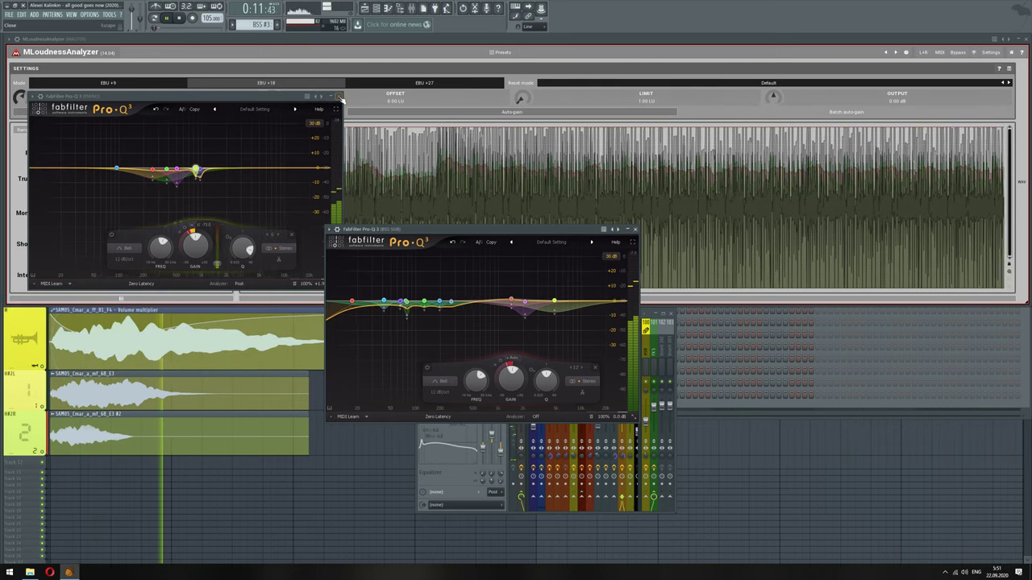
pyautogui.click(239, 284)
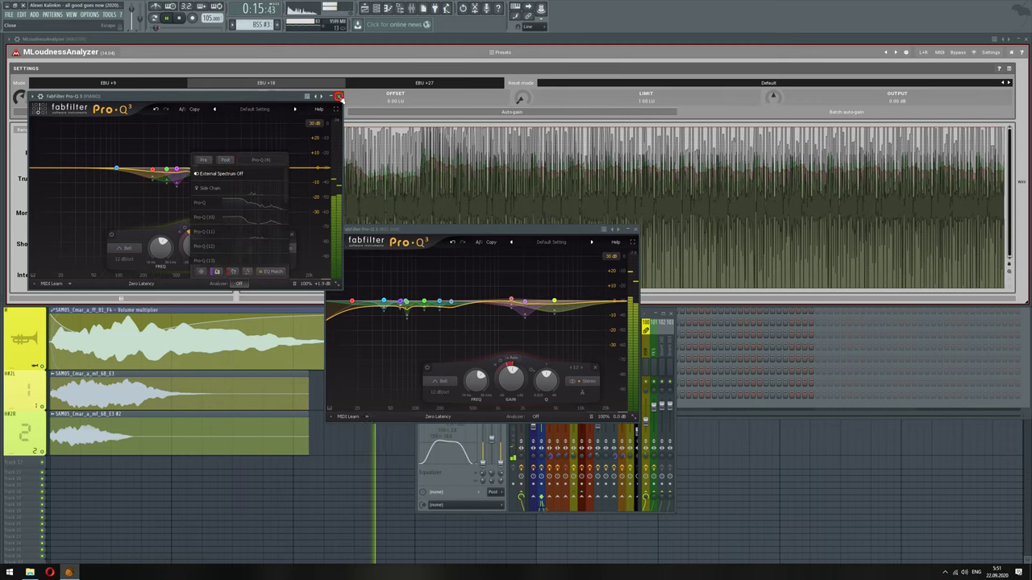
pyautogui.moveTo(338, 96); pyautogui.dragTo(381, 136)
pyautogui.click(382, 137)
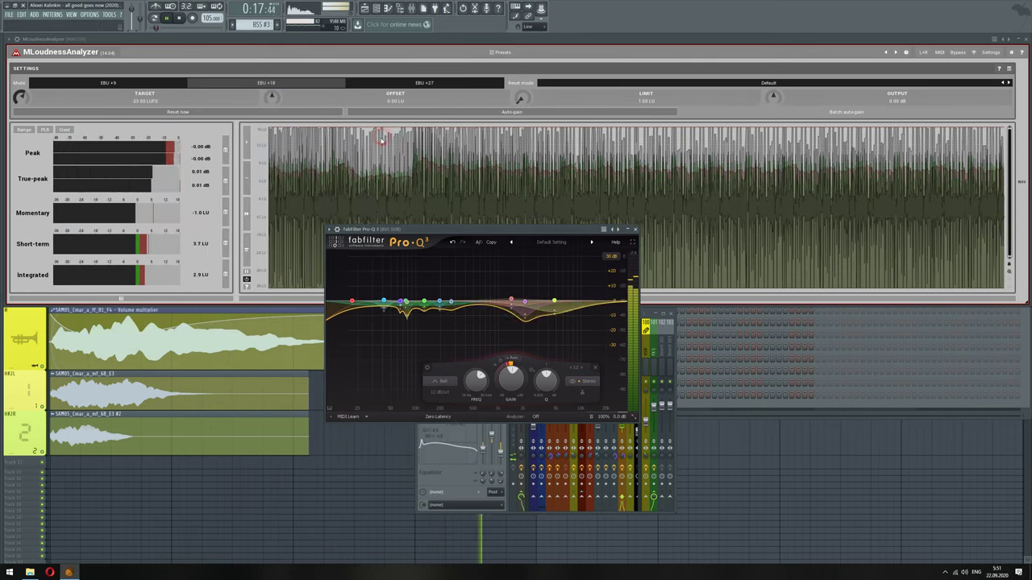
pyautogui.click(1026, 39)
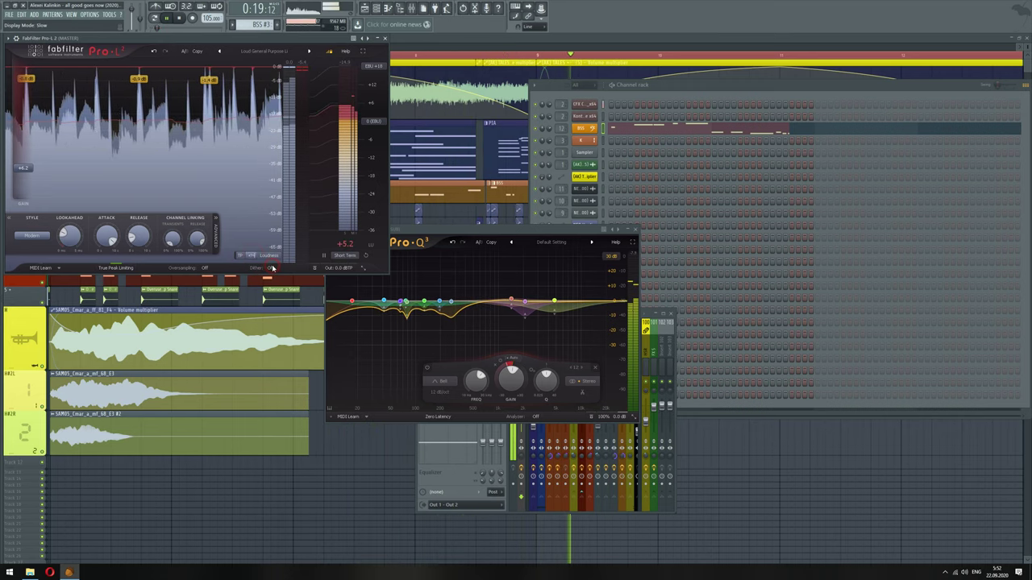
# Switch the master Pro-L 2's level display to Infinite mode, turn the display off, and close the limiter
pyautogui.click(278, 266)
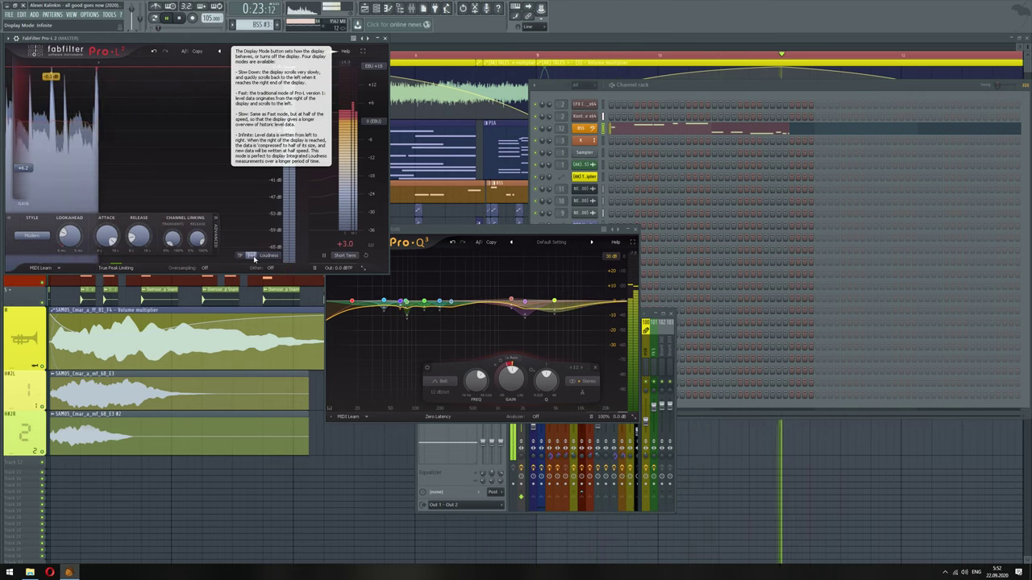
pyautogui.click(252, 256)
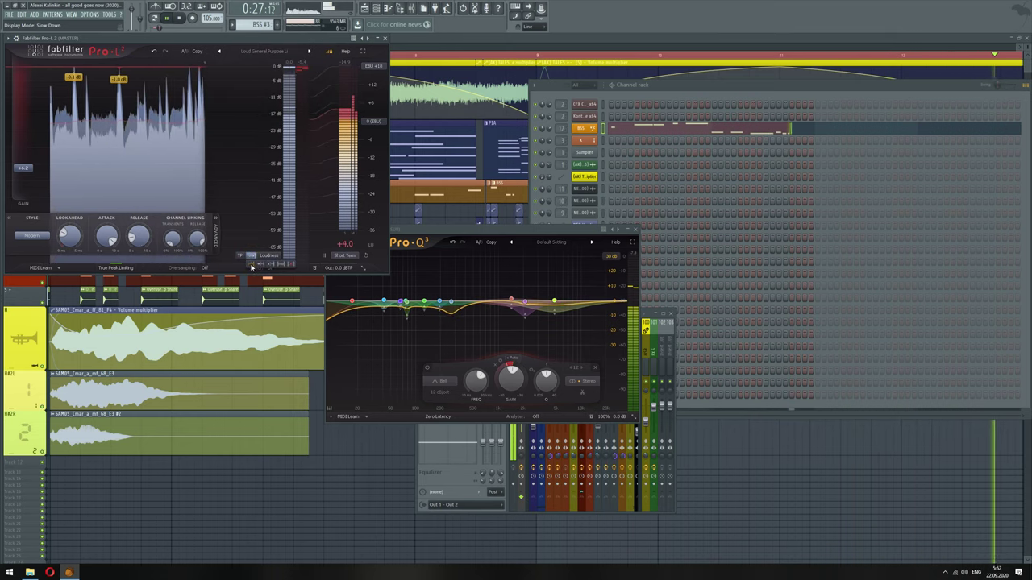
pyautogui.click(289, 266)
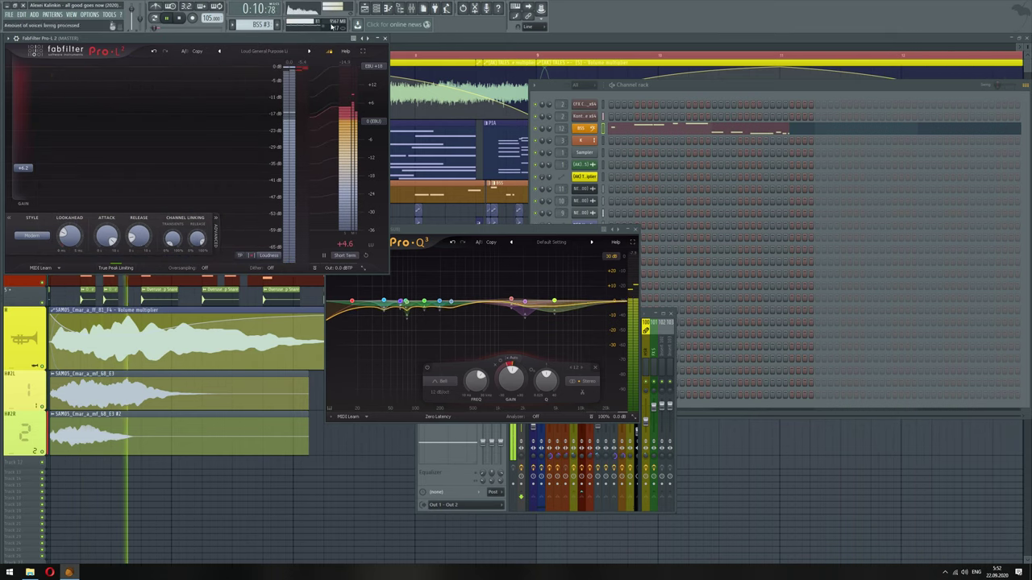
pyautogui.click(386, 38)
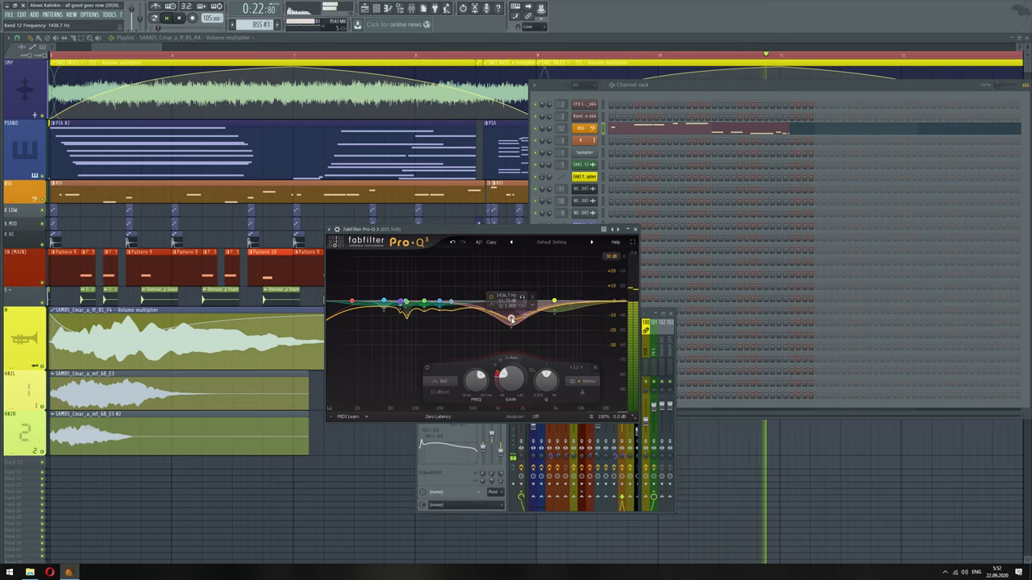
# Retune the BSS SUB EQ's band 12 to about 1270 Hz with a gain of -0.55 dB
pyautogui.moveTo(511, 319); pyautogui.dragTo(503, 318)
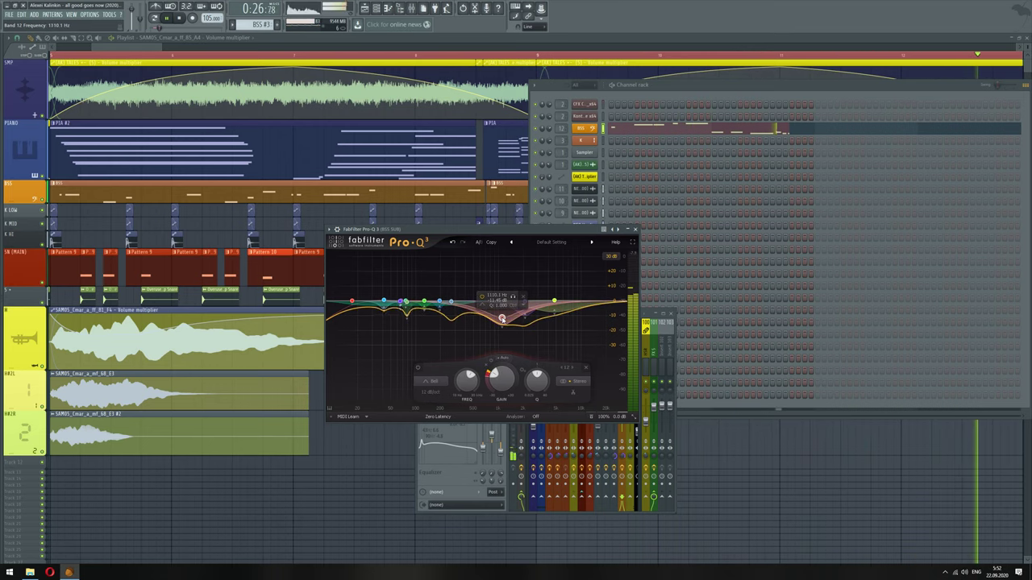
pyautogui.moveTo(501, 319); pyautogui.dragTo(507, 313)
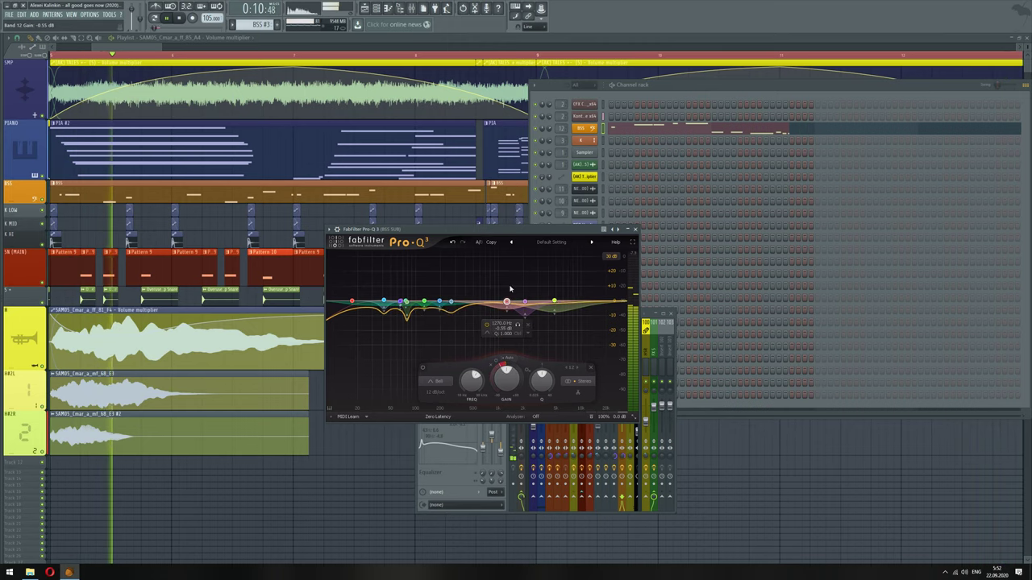
# Close all open windows and select the short playlist section just before bar 9 for looped playback
pyautogui.press('F12')
pyautogui.click(486, 56)
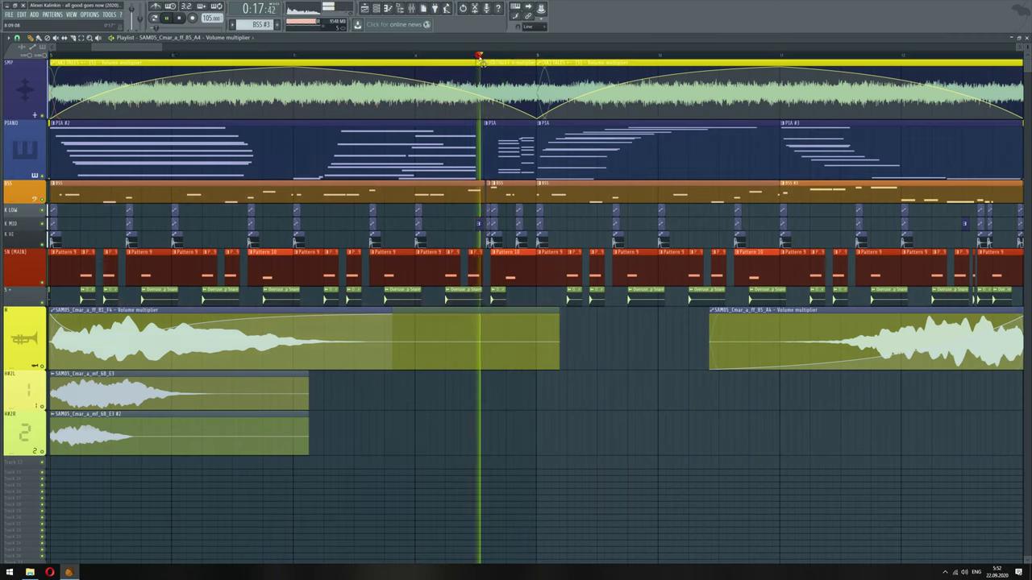
pyautogui.moveTo(481, 59); pyautogui.dragTo(500, 68)
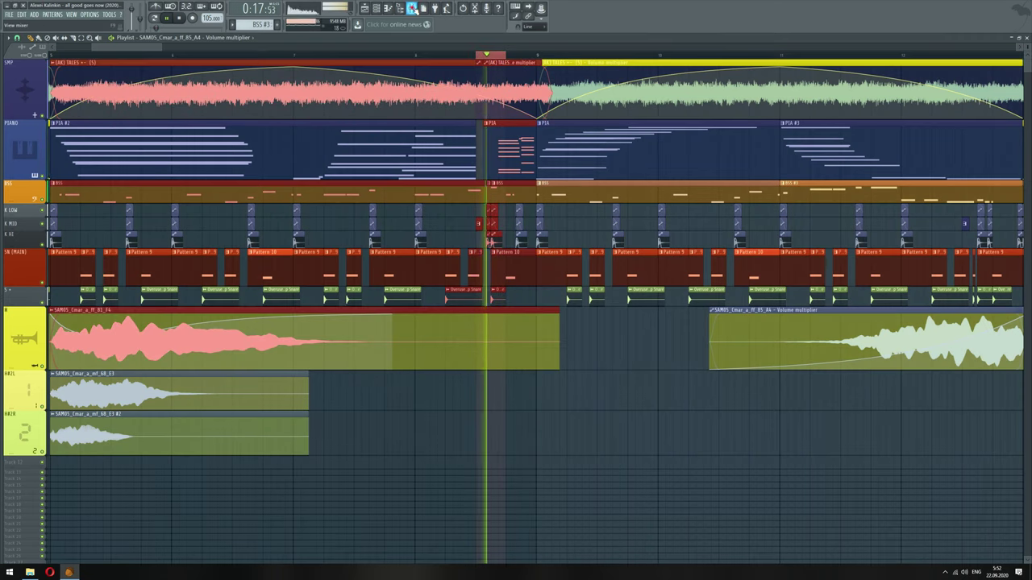
# Set the BSS SUB EQ's band 12 to -1.32 dB gain with a -5.00 dB dynamic range, and close the EQ, Simplon and mixer
pyautogui.click(412, 8)
pyautogui.click(467, 388)
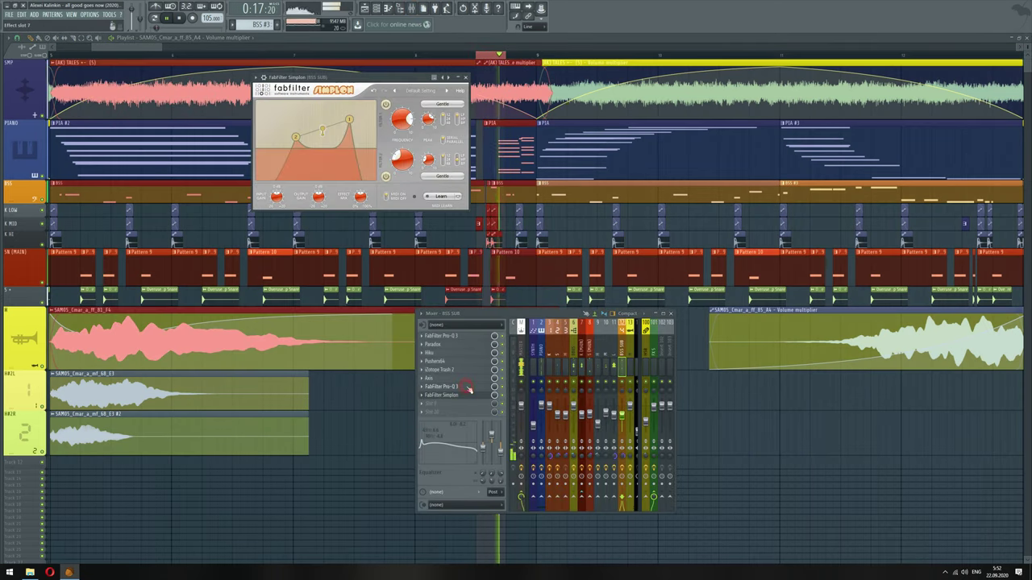
pyautogui.click(467, 387)
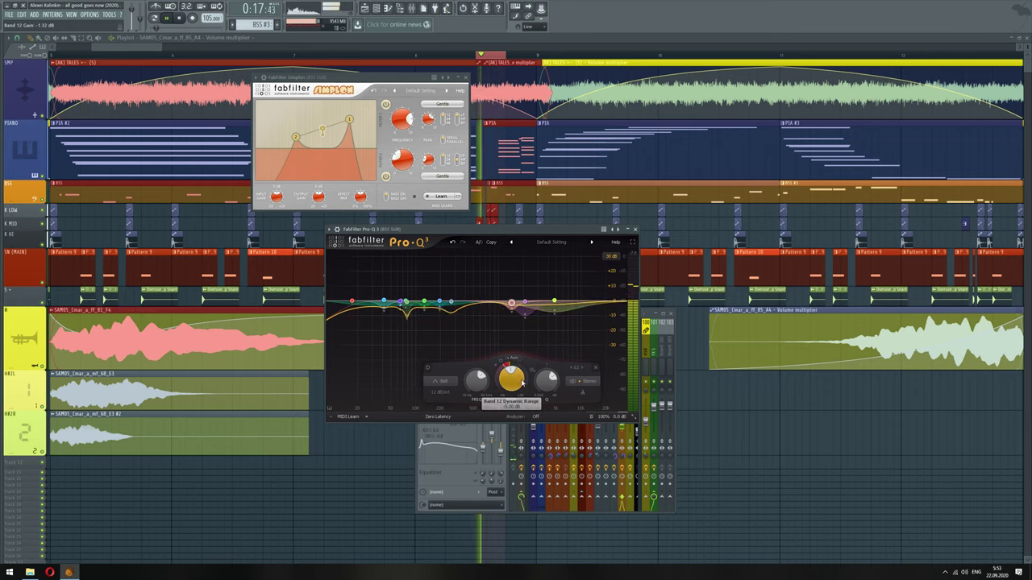
pyautogui.click(635, 229)
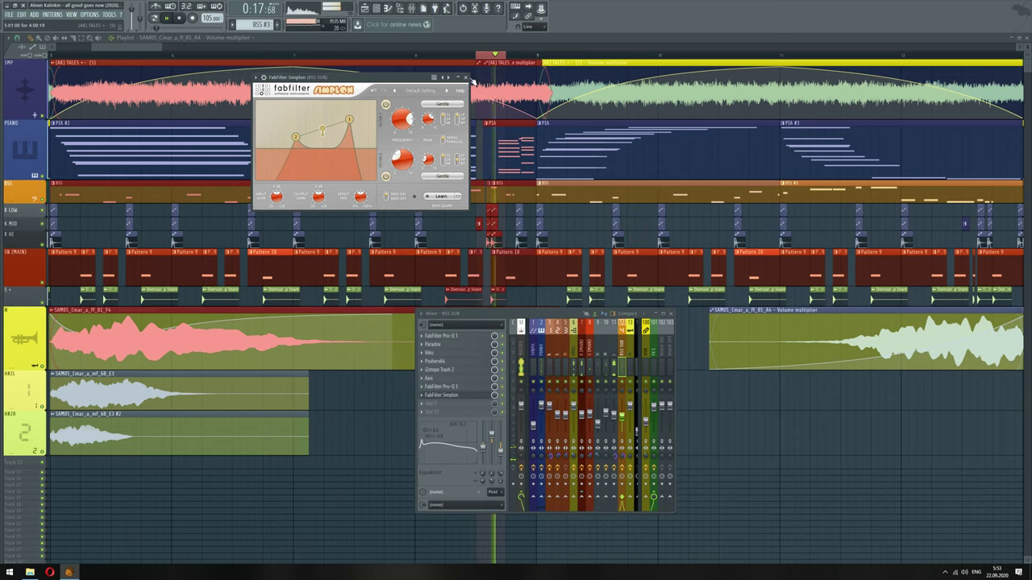
pyautogui.click(466, 77)
pyautogui.press('F9')
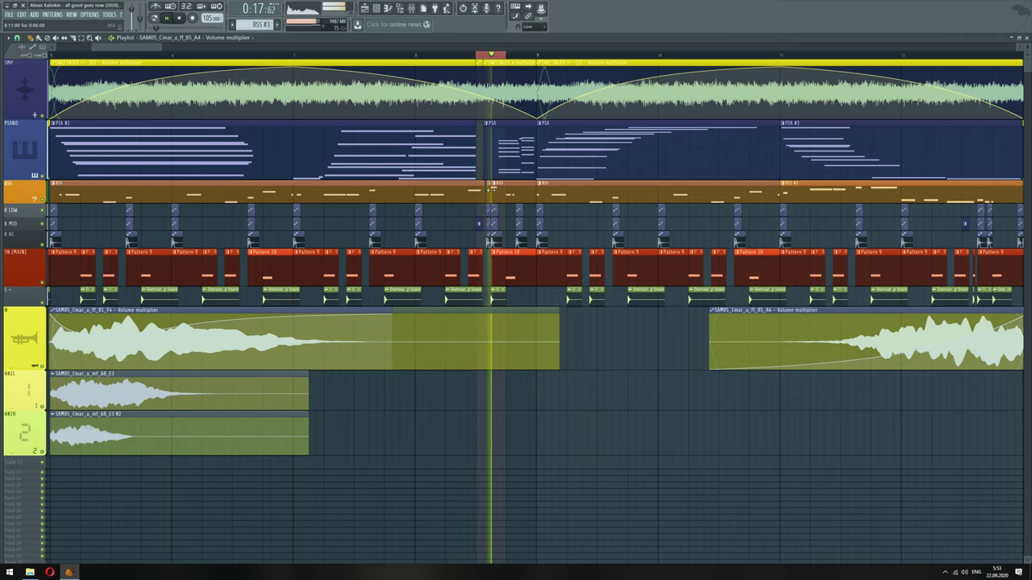
# Reposition the Overused Trap Snare clip on the S+ track slightly later in the second half of bar 8
pyautogui.click(497, 192)
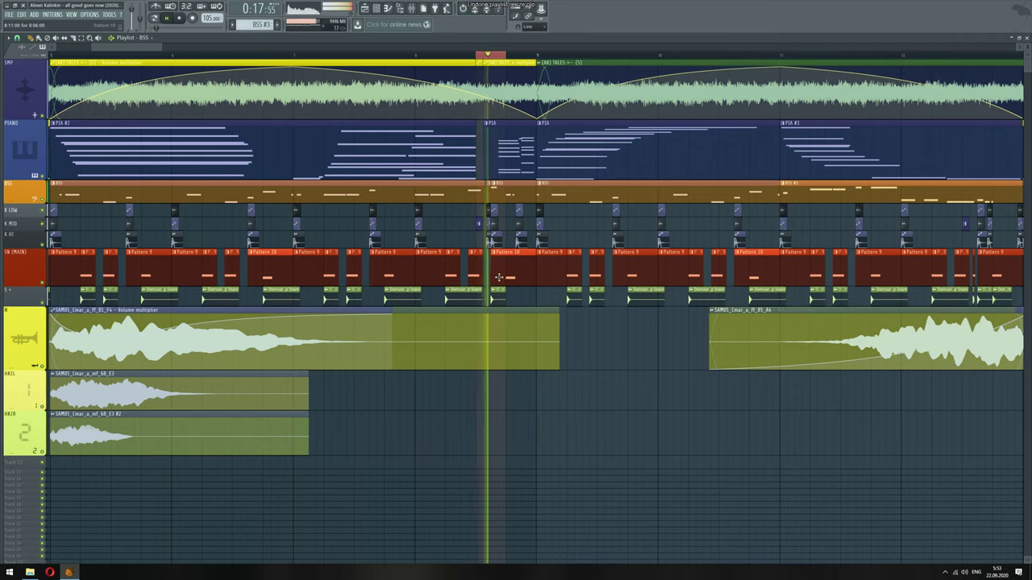
pyautogui.scroll(3, 499, 277)
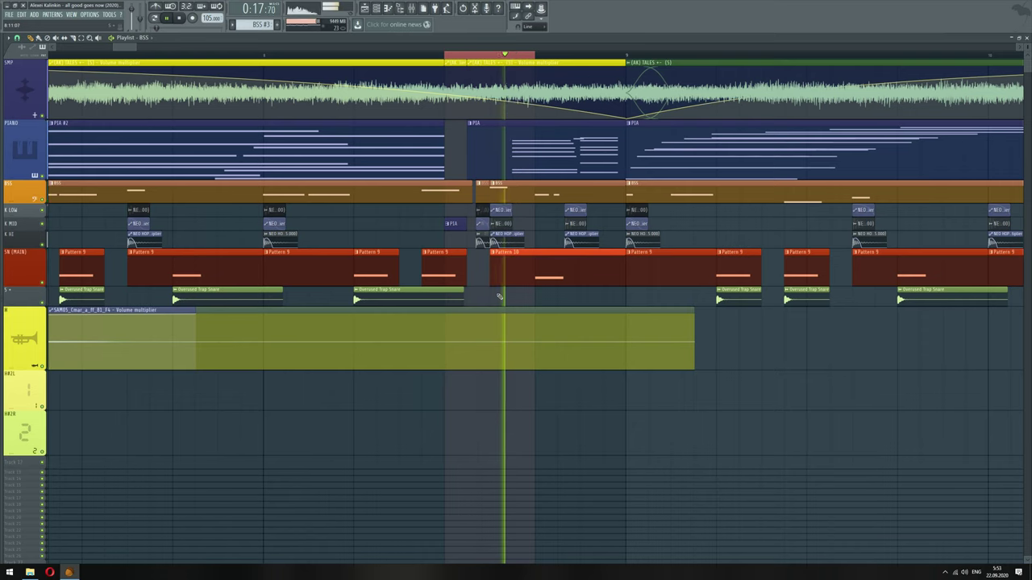
pyautogui.moveTo(512, 295); pyautogui.dragTo(531, 295)
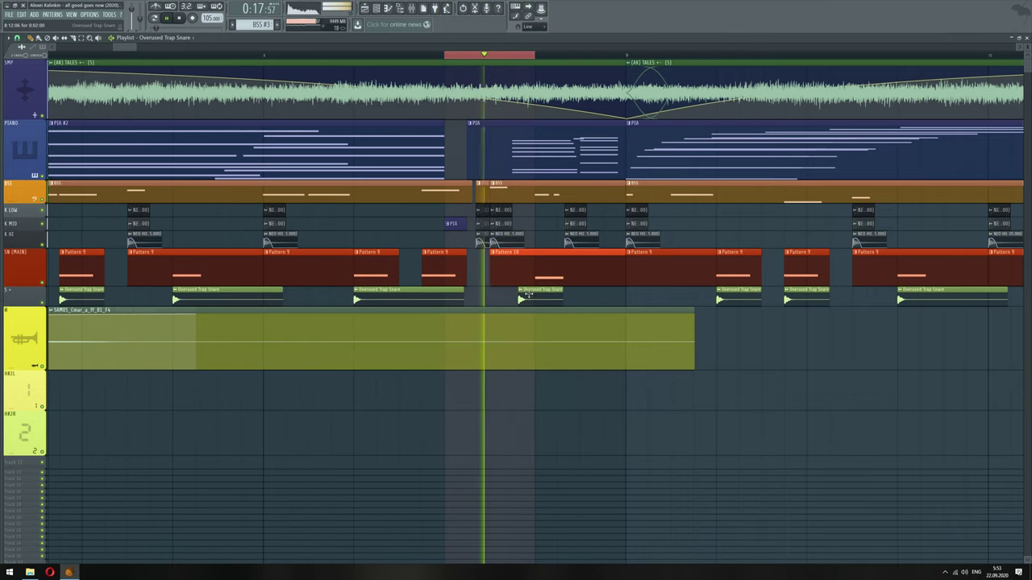
# Set the playlist loop to run from bar 5 to bar 13 and deselect all clips
pyautogui.hotkey('ctrl', 'a')
pyautogui.scroll(-5, 528, 294)
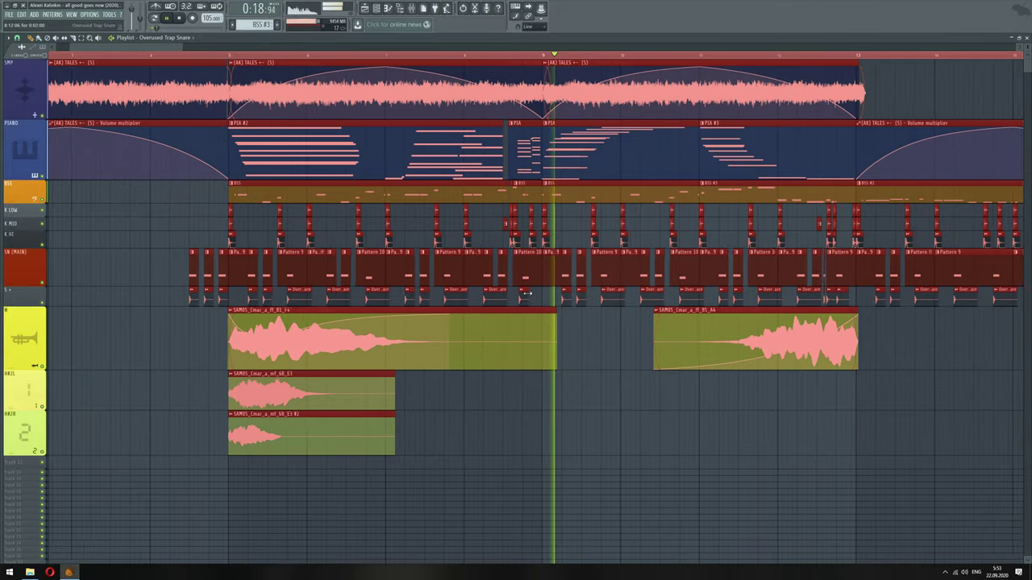
pyautogui.moveTo(240, 56); pyautogui.dragTo(843, 121)
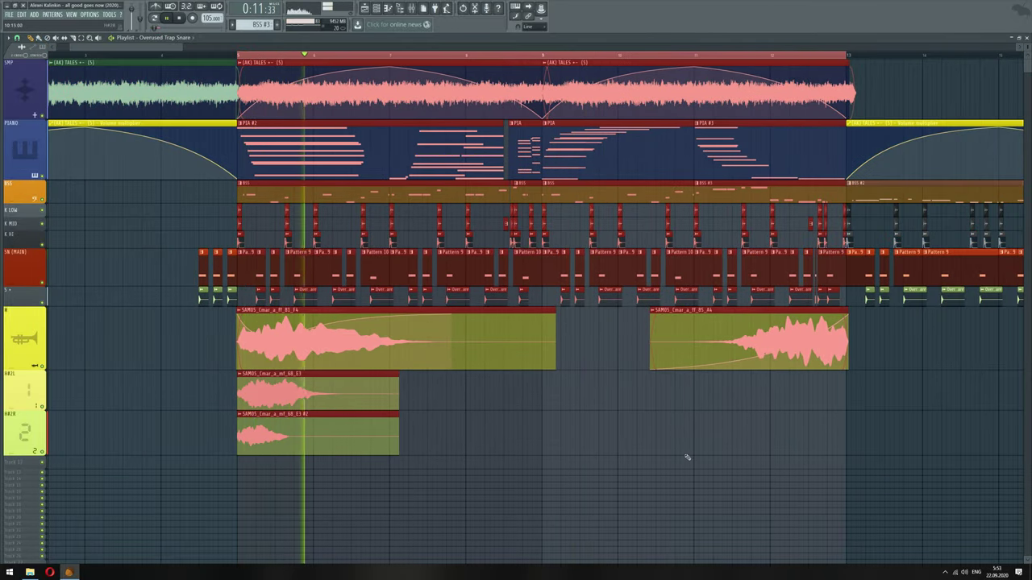
pyautogui.keyDown('ctrl'); pyautogui.click(650, 439); pyautogui.keyUp('ctrl')
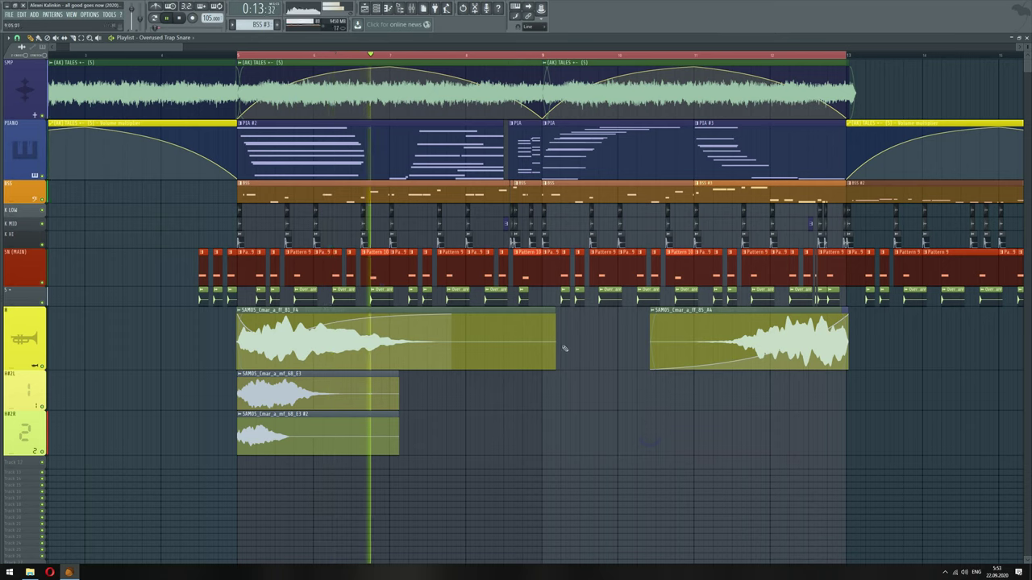
# Try removing the very short Overused Trap Snare clip in the second half of bar 12, and restore it
pyautogui.doubleClick(382, 296)
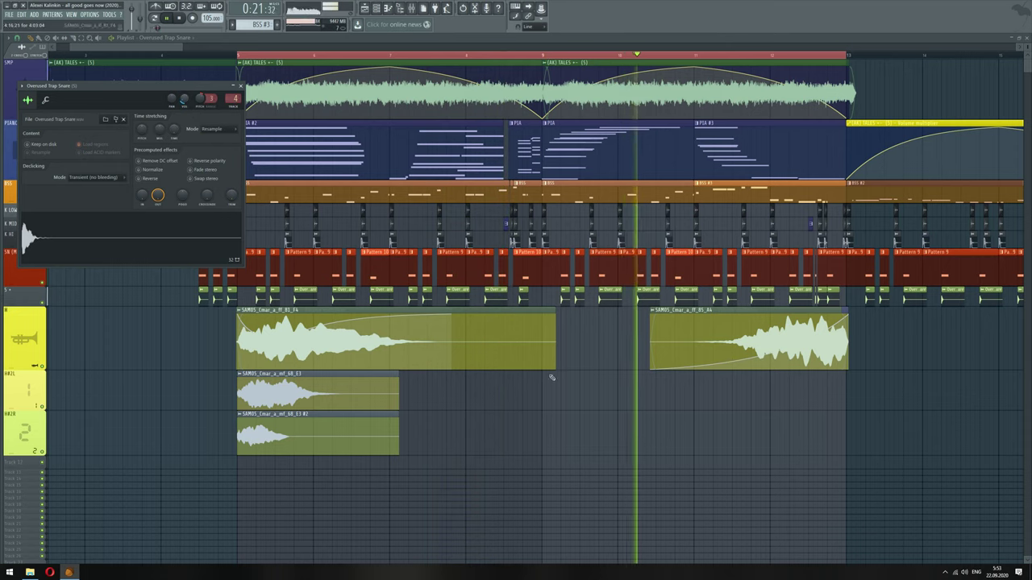
pyautogui.press('Escape')
pyautogui.scroll(3, 886, 342)
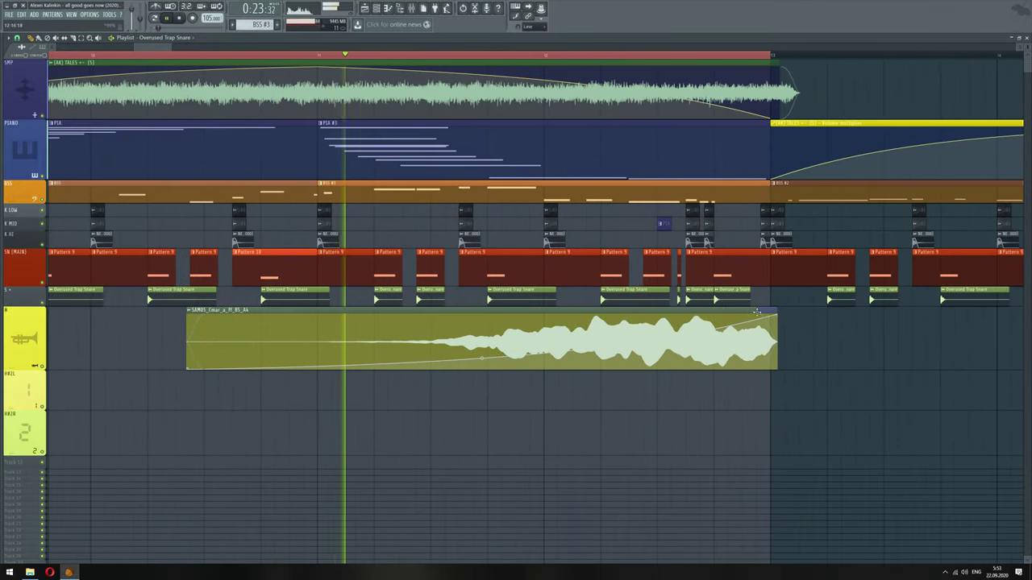
pyautogui.click(230, 55)
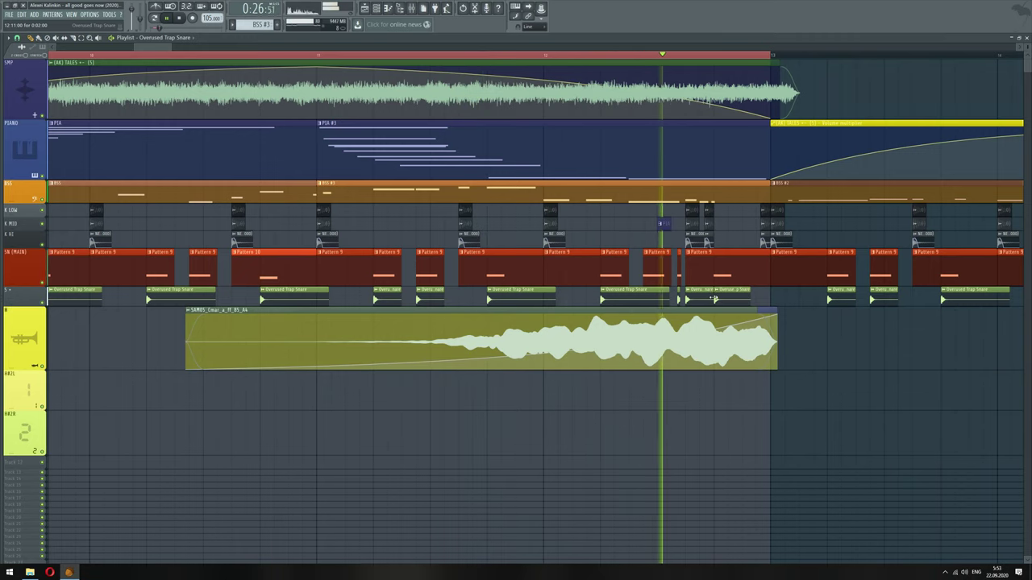
pyautogui.hscroll(1, 615, 57)
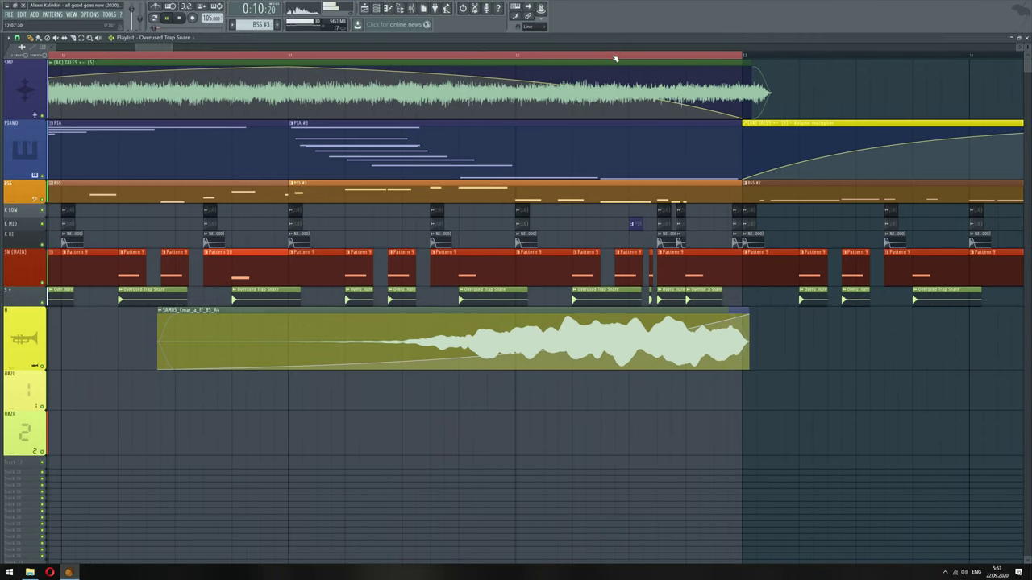
pyautogui.click(615, 57)
pyautogui.scroll(2, 653, 299)
pyautogui.rightClick(646, 300)
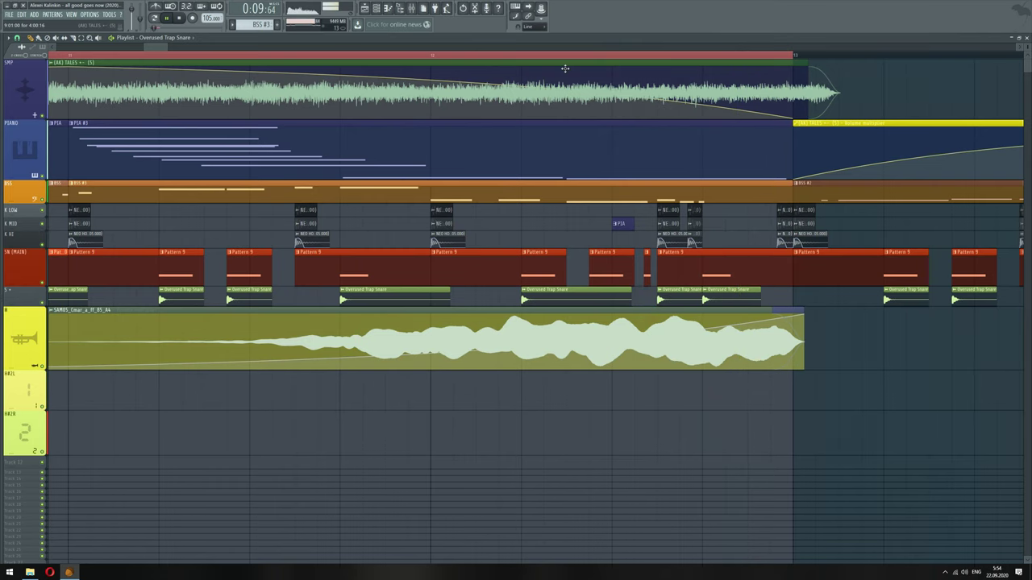
pyautogui.hotkey('ctrl', 'z')
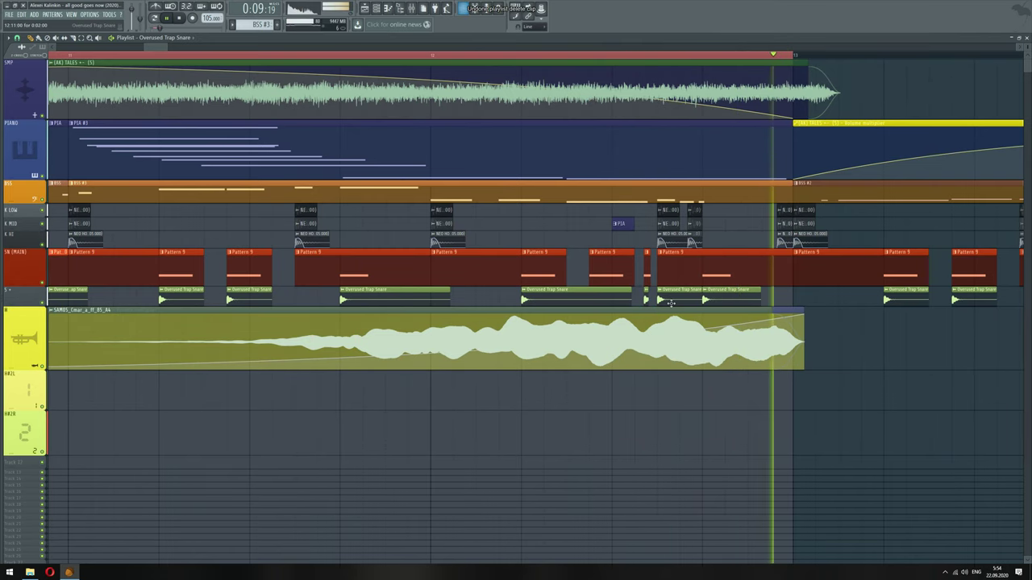
# Shift the second-to-last Overused Trap Snare clip in bar 12 closer to the final snare, auditioning different positions
pyautogui.rightClick(670, 301)
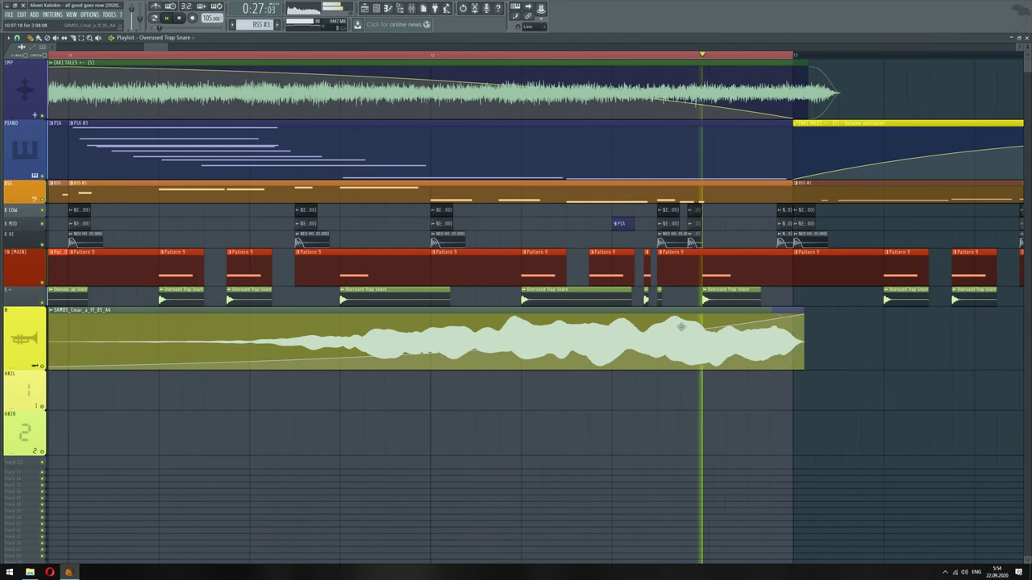
pyautogui.hotkey('ctrl', 'z')
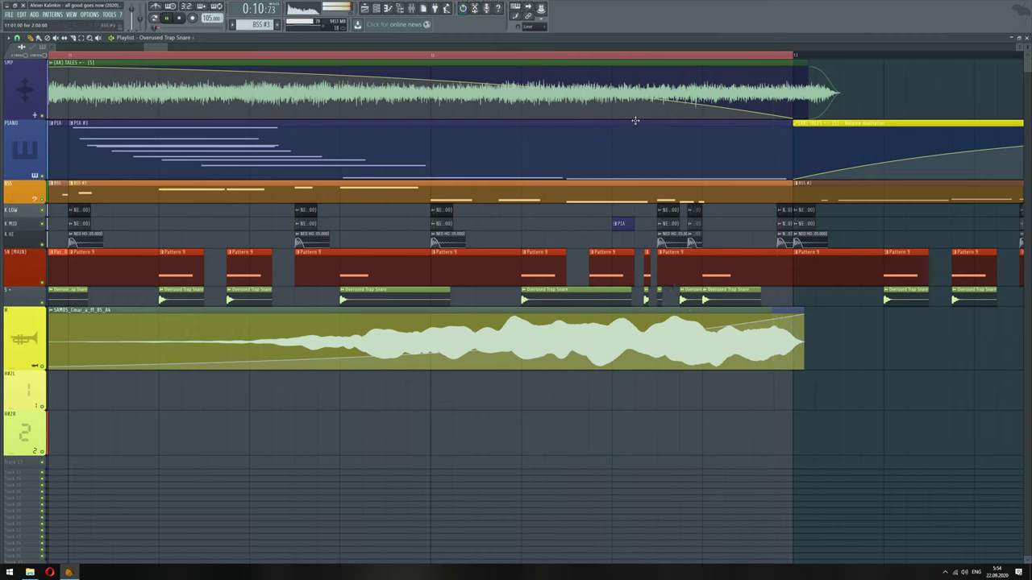
pyautogui.click(575, 60)
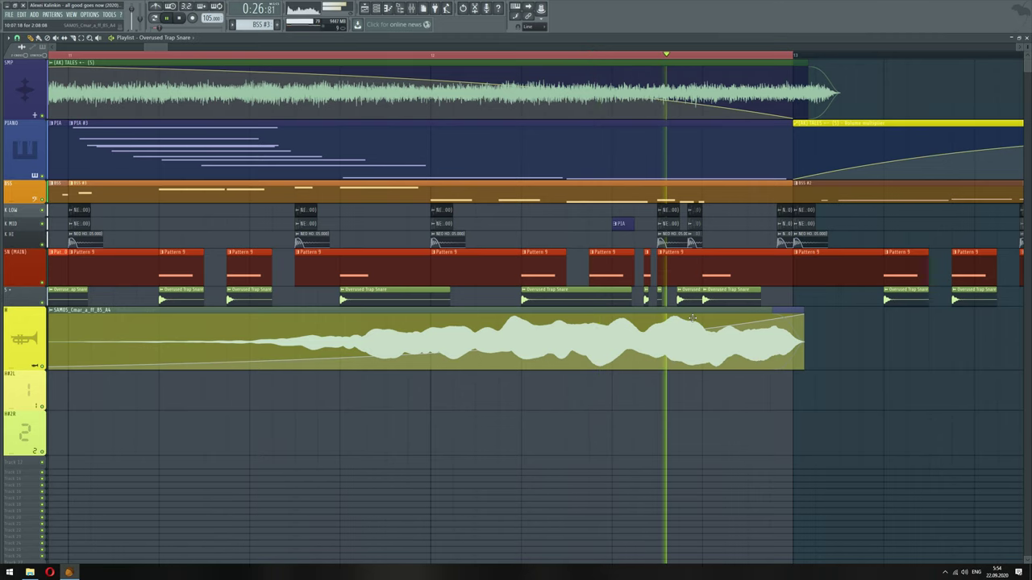
pyautogui.press('space')
pyautogui.press('space')
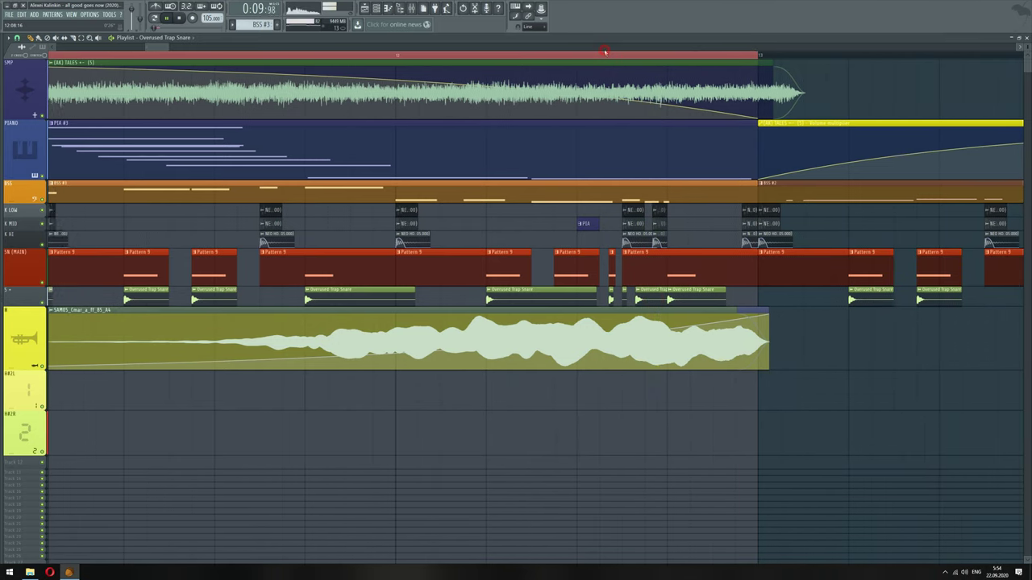
pyautogui.press('space')
pyautogui.moveTo(641, 299); pyautogui.dragTo(691, 302)
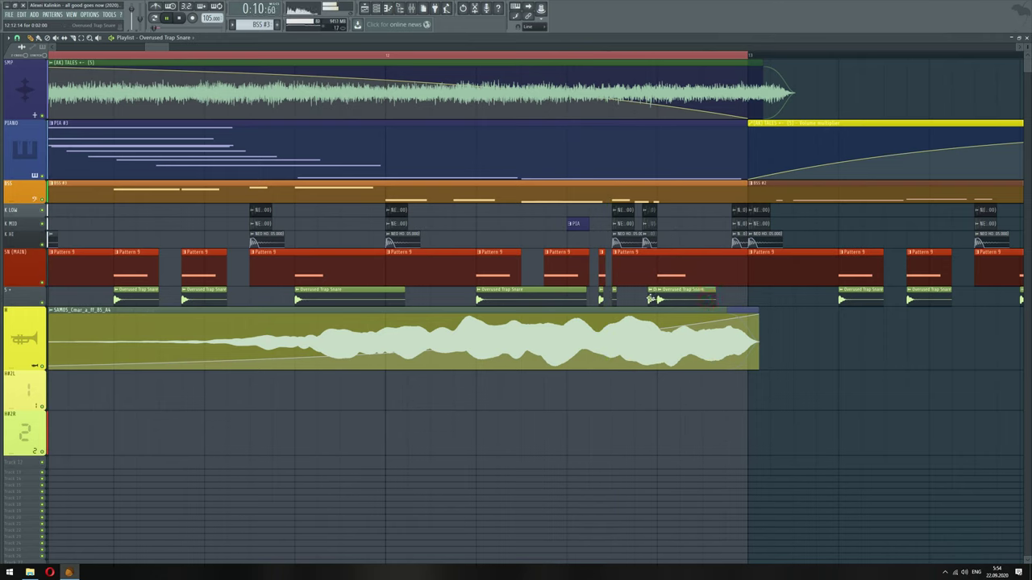
pyautogui.click(565, 56)
pyautogui.click(643, 300)
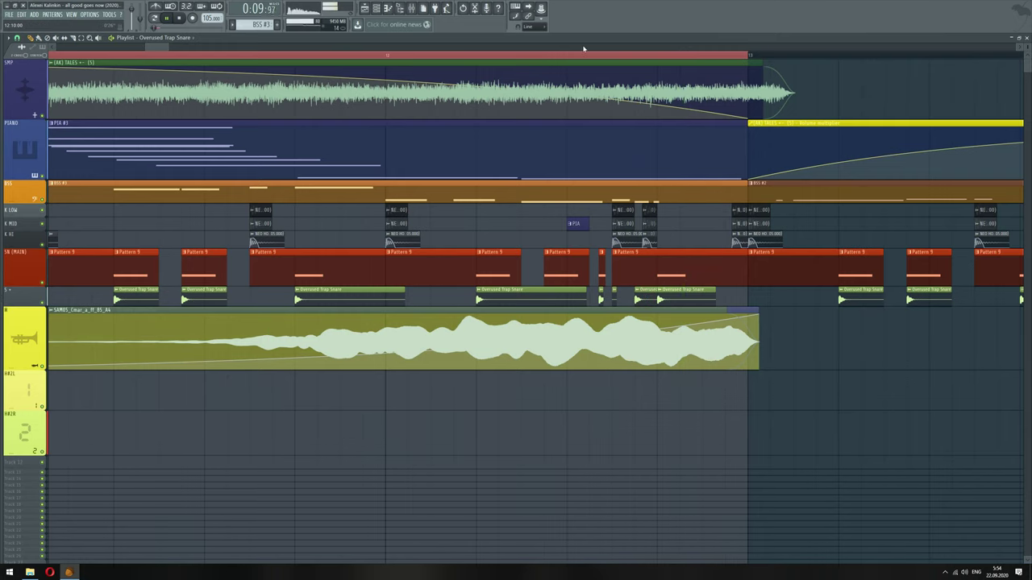
# Review the looped section in the playlist and select the BSS SUB track in the mixer
pyautogui.scroll(-4, 611, 278)
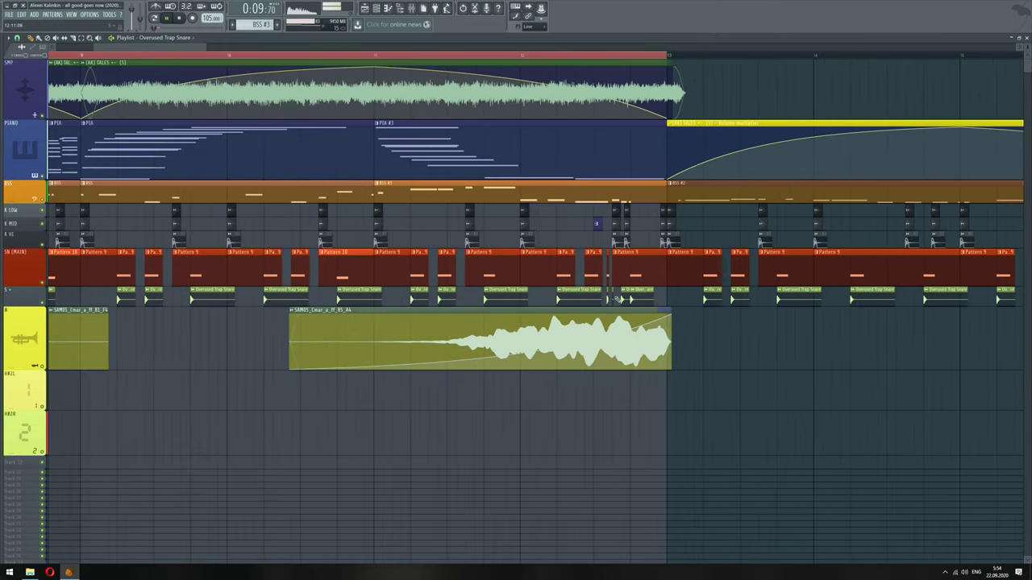
pyautogui.scroll(5, 392, 241)
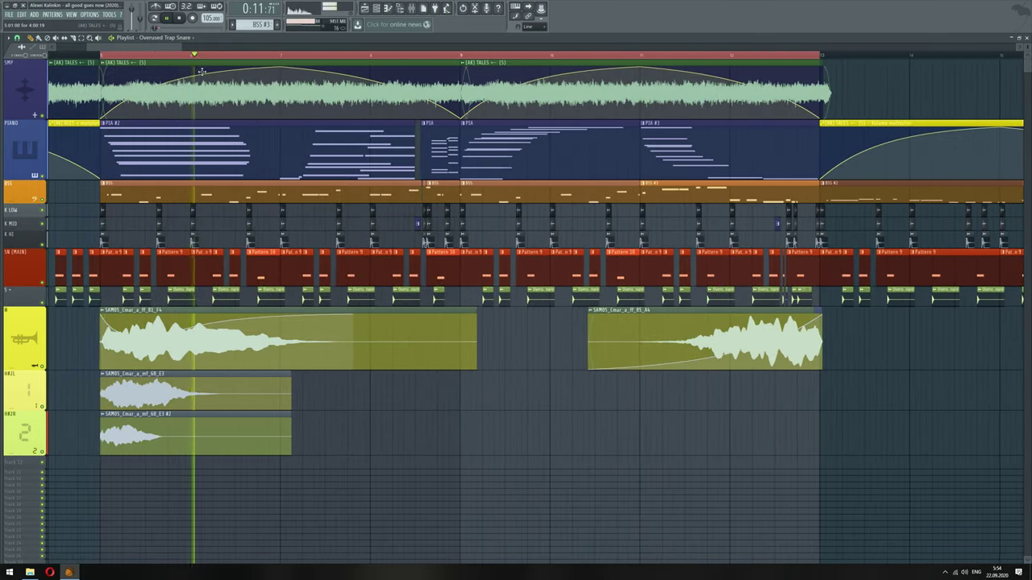
pyautogui.scroll(4, 157, 58)
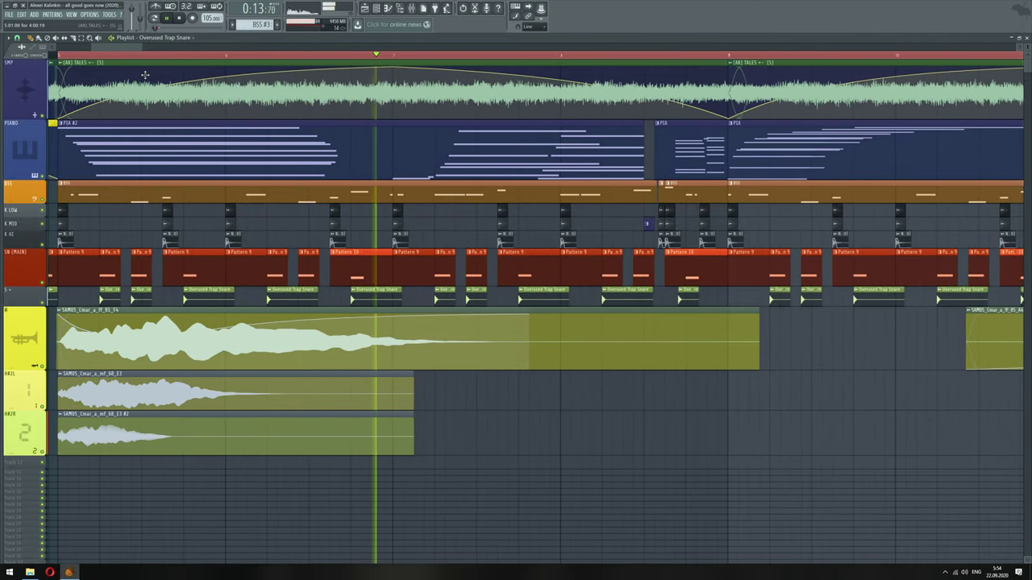
pyautogui.moveTo(142, 47); pyautogui.dragTo(161, 47)
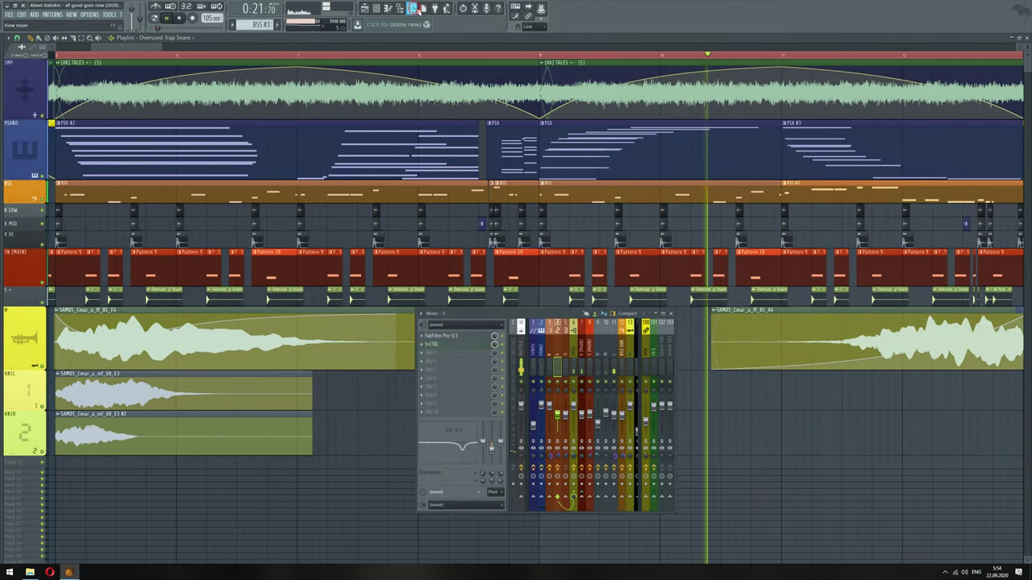
pyautogui.press('F9')
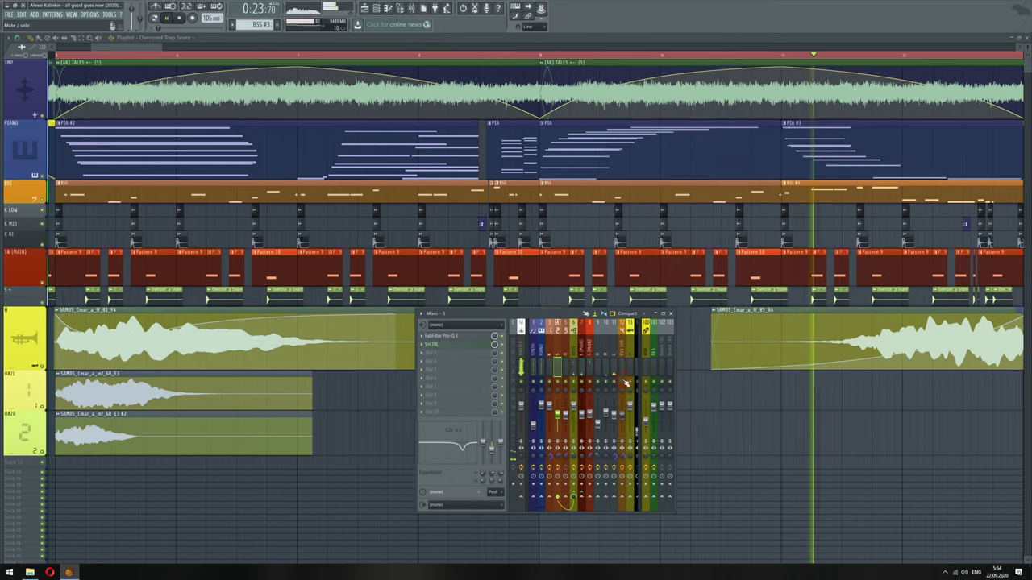
pyautogui.click(624, 356)
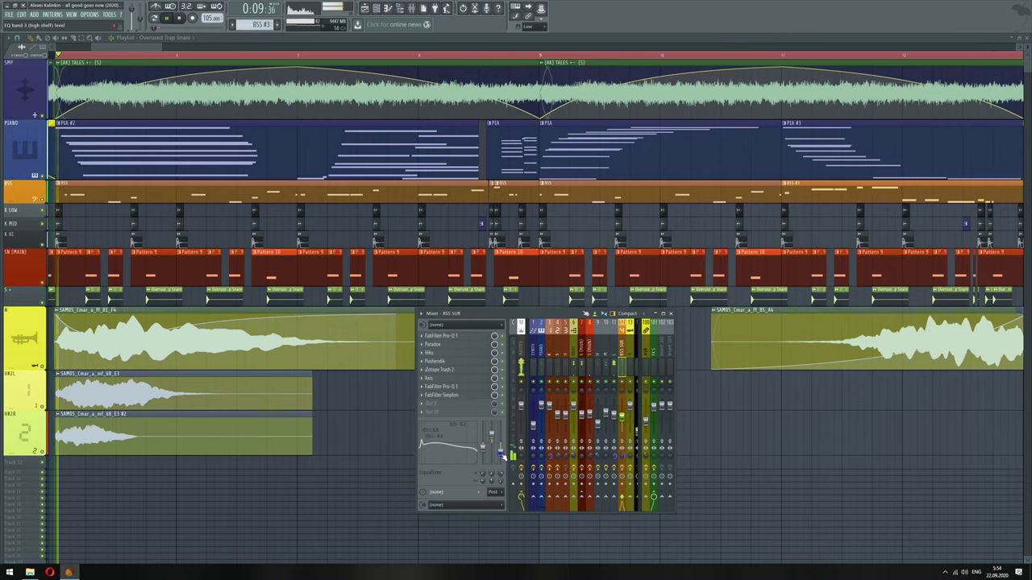
# Toggle Simplon on the BSS SUB track for comparison and set the track's high-shelf EQ level to about -12.5 dB
pyautogui.rightClick(500, 448)
pyautogui.click(532, 529)
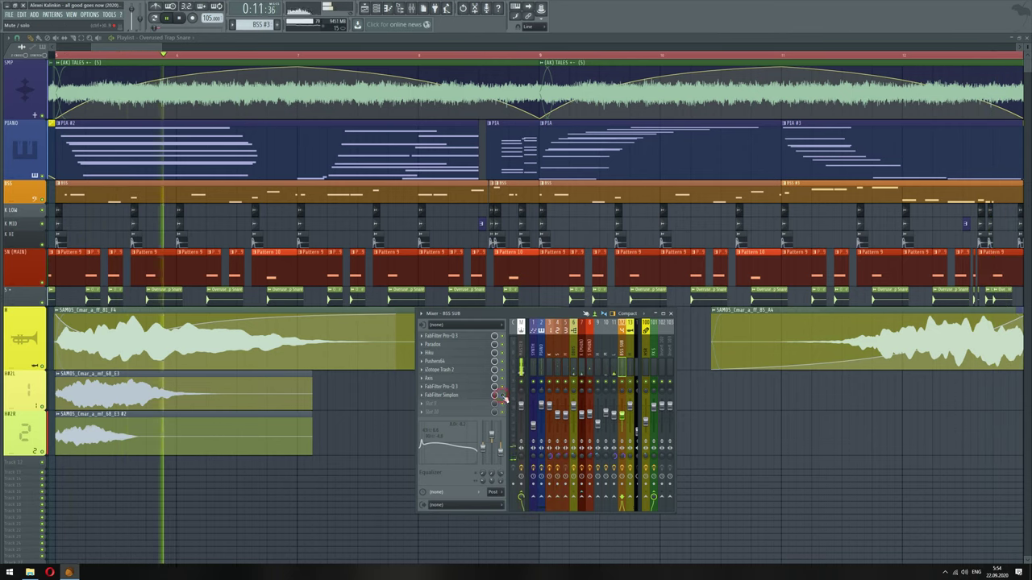
pyautogui.click(502, 395)
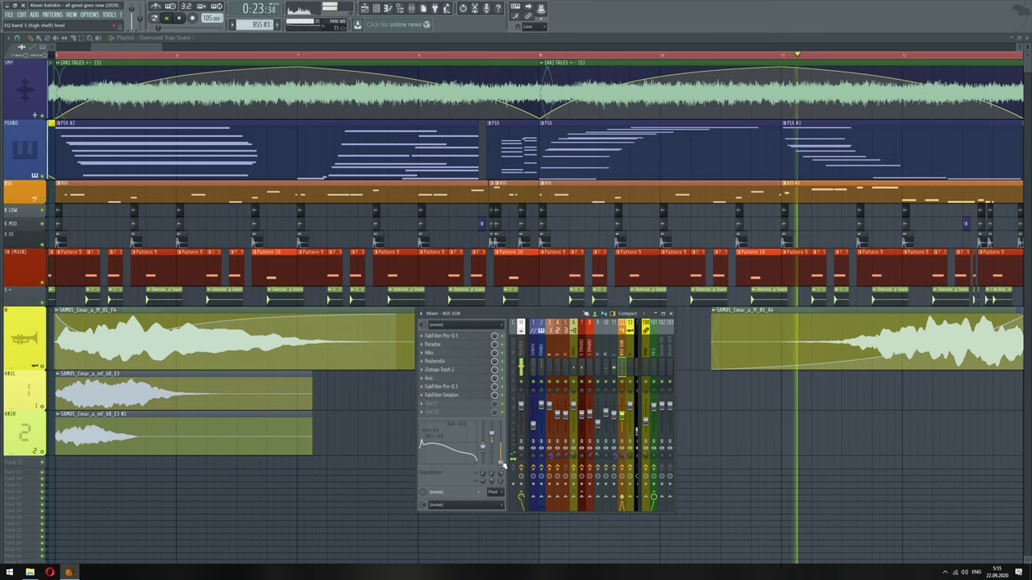
pyautogui.moveTo(501, 463); pyautogui.dragTo(500, 456)
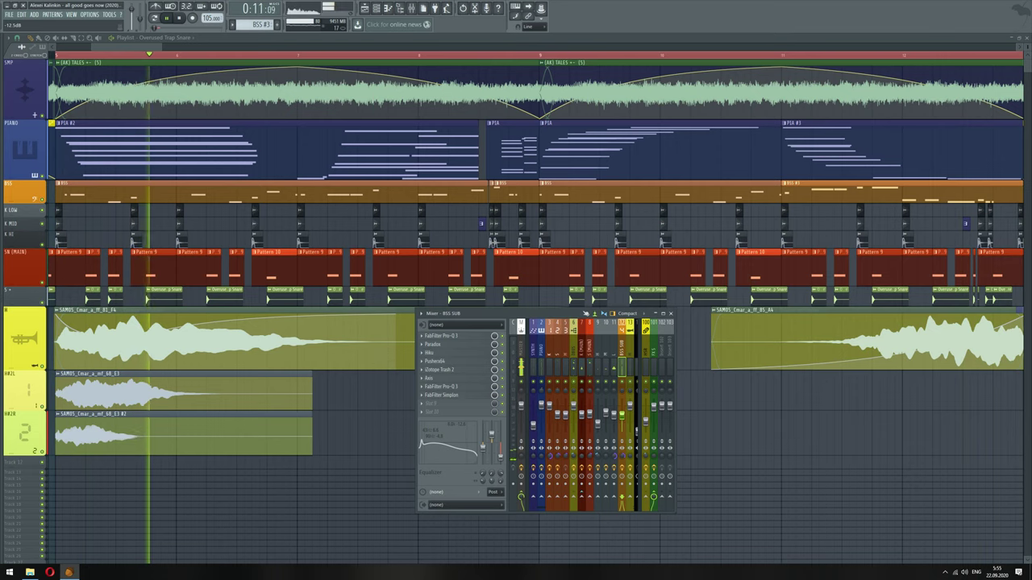
pyautogui.rightClick(501, 468)
# Set the system speaker volume to 25
pyautogui.click(966, 574)
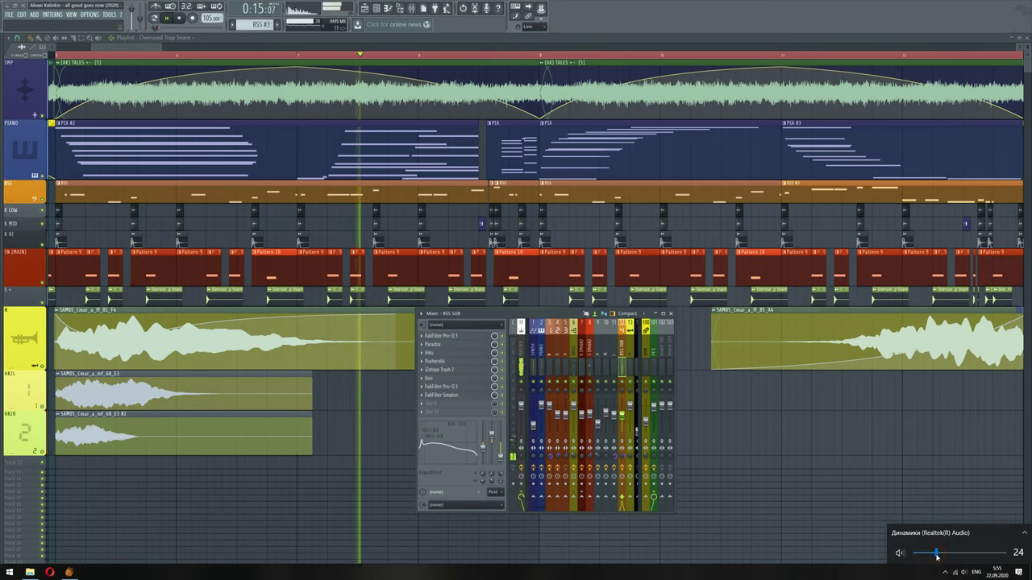
pyautogui.click(938, 556)
pyautogui.moveTo(938, 556); pyautogui.dragTo(936, 556)
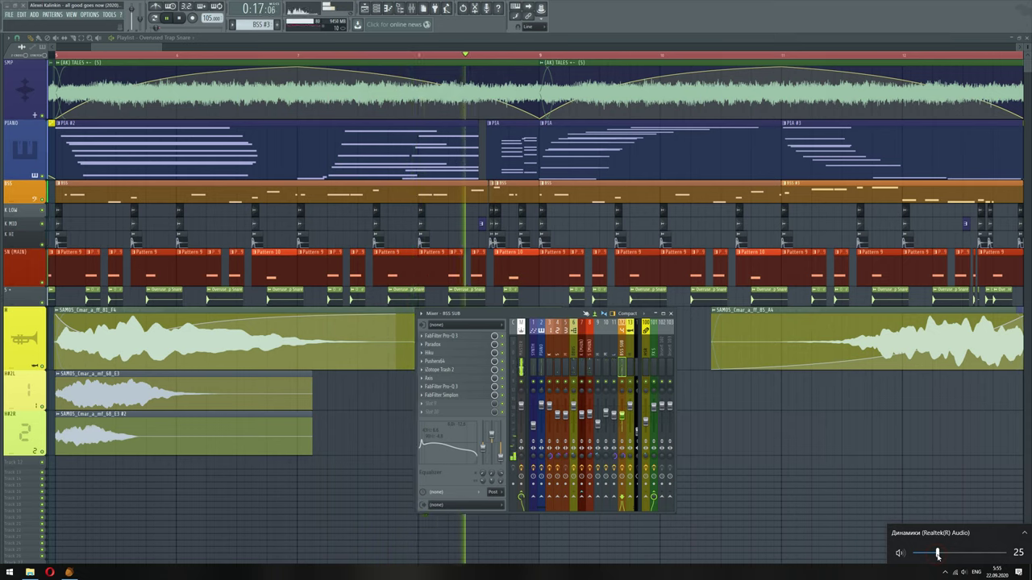
# Add FabFilter Saturn to the MASTER track's first effect slot and set the DBUS track's volume to about -1.4 dB
pyautogui.click(521, 355)
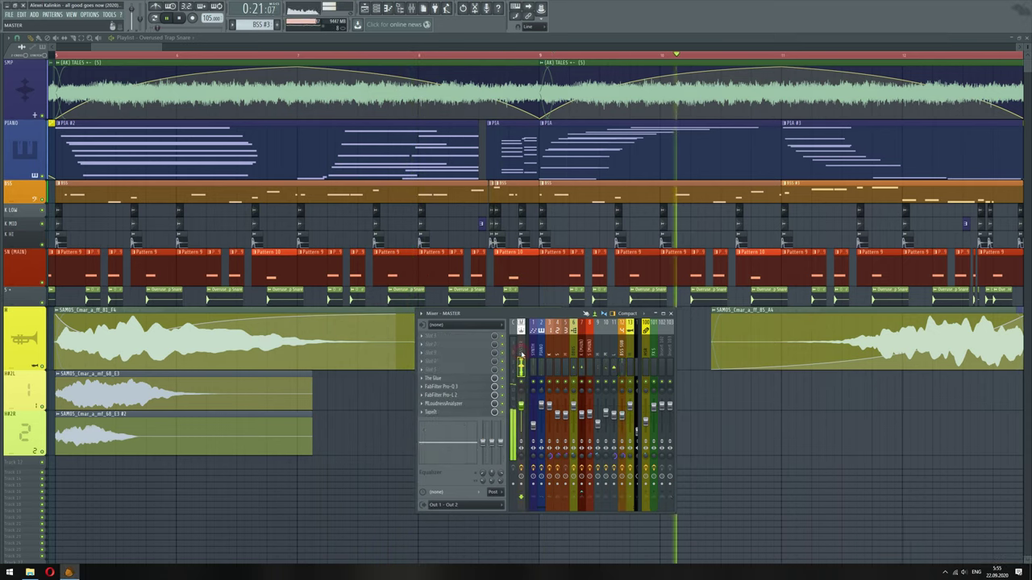
pyautogui.click(424, 337)
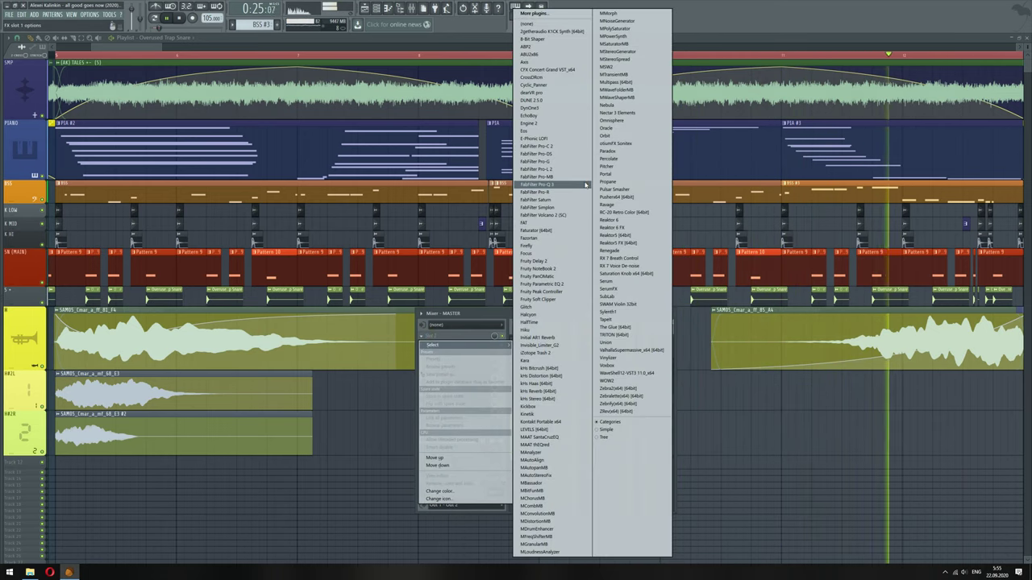
pyautogui.click(574, 202)
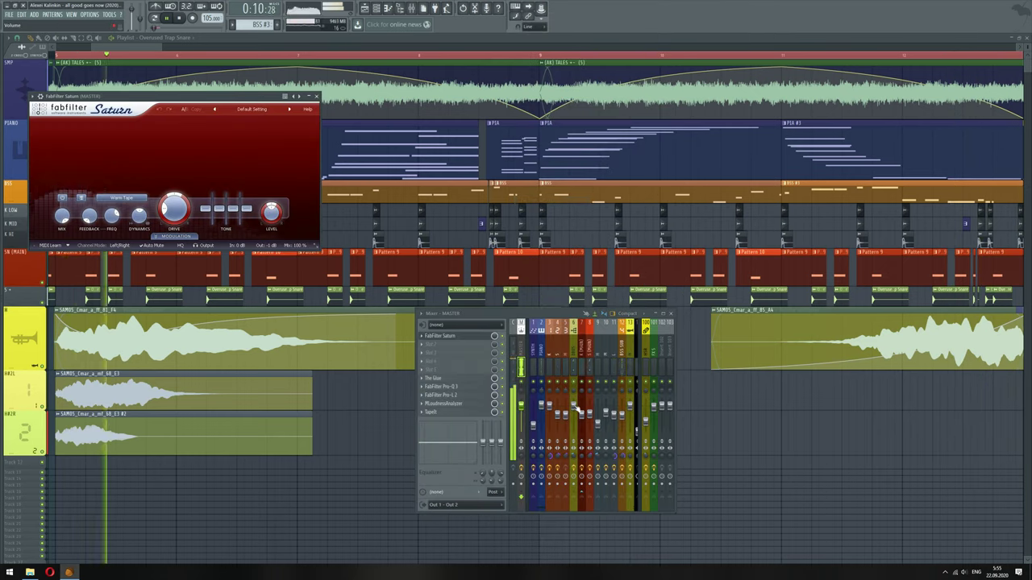
pyautogui.click(573, 368)
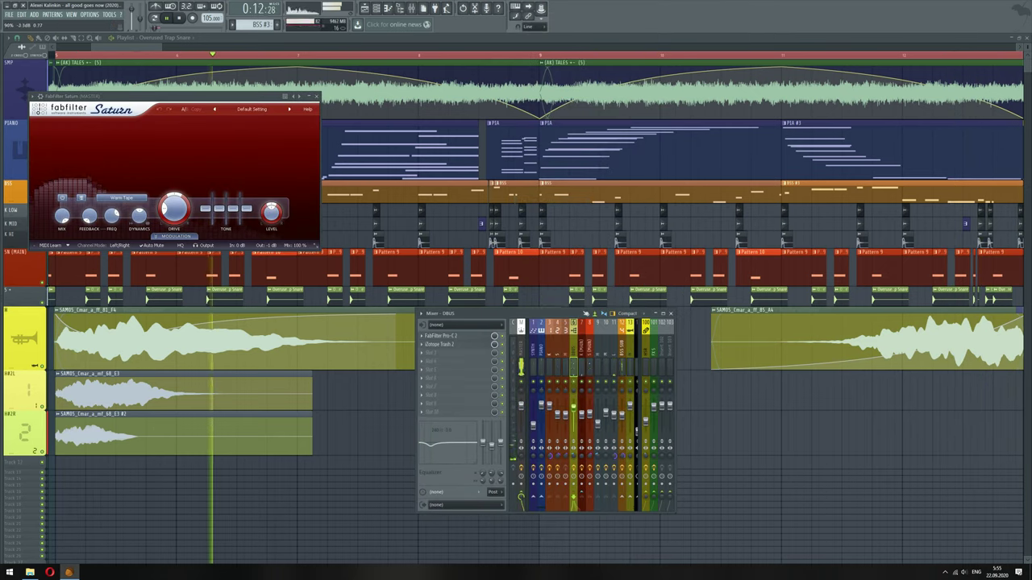
pyautogui.rightClick(575, 416)
# Load the mastering preset Magic Mastering bM in the MASTER track's FabFilter Saturn
pyautogui.click(249, 111)
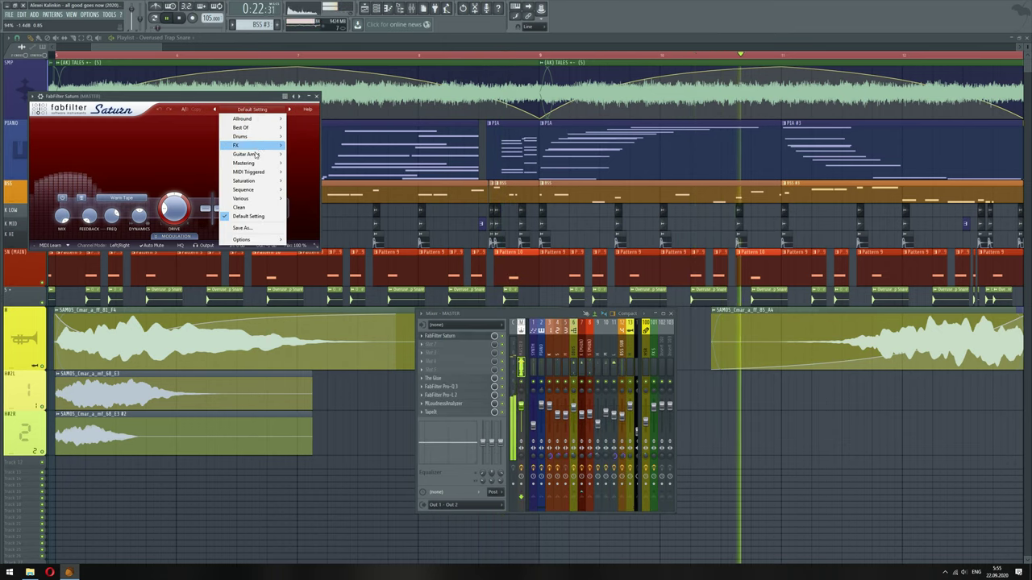
pyautogui.moveTo(243, 163)
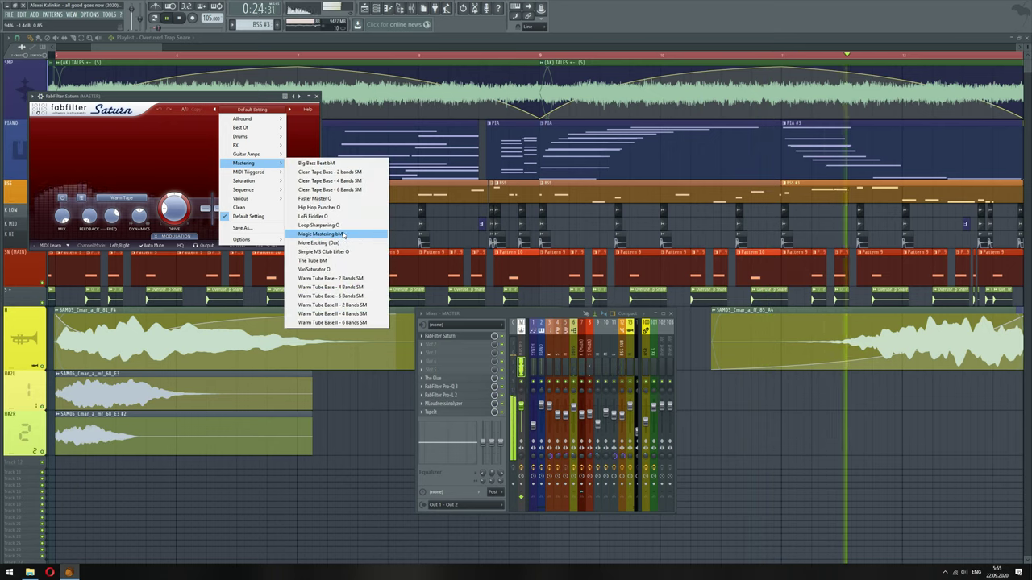
pyautogui.click(343, 234)
pyautogui.moveTo(167, 107); pyautogui.dragTo(334, 148)
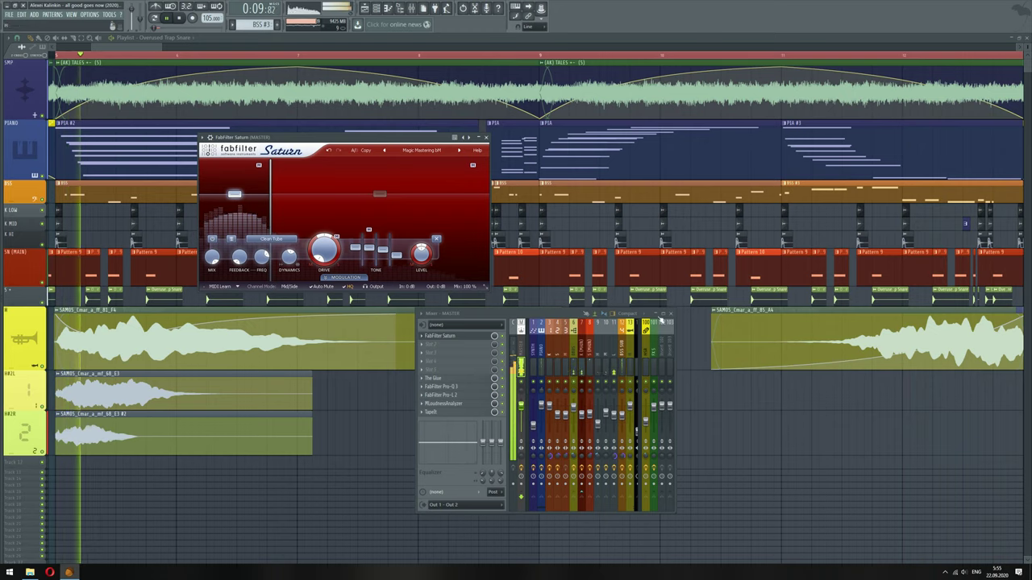
# Close the snare sampler, Pro-Q 3 and mixer windows while keeping Saturn open in a free area
pyautogui.click(1026, 38)
pyautogui.click(1026, 38)
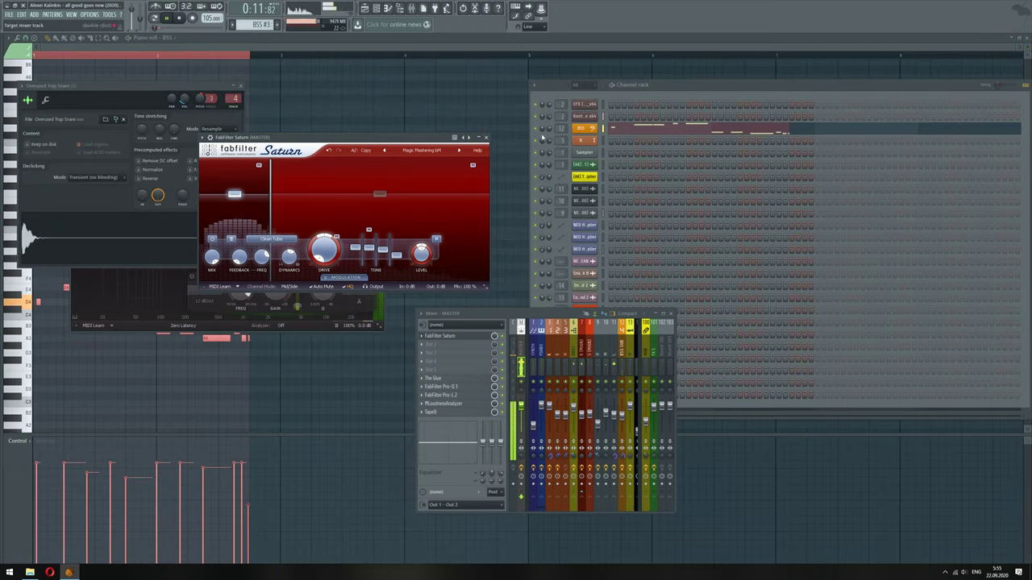
pyautogui.click(241, 85)
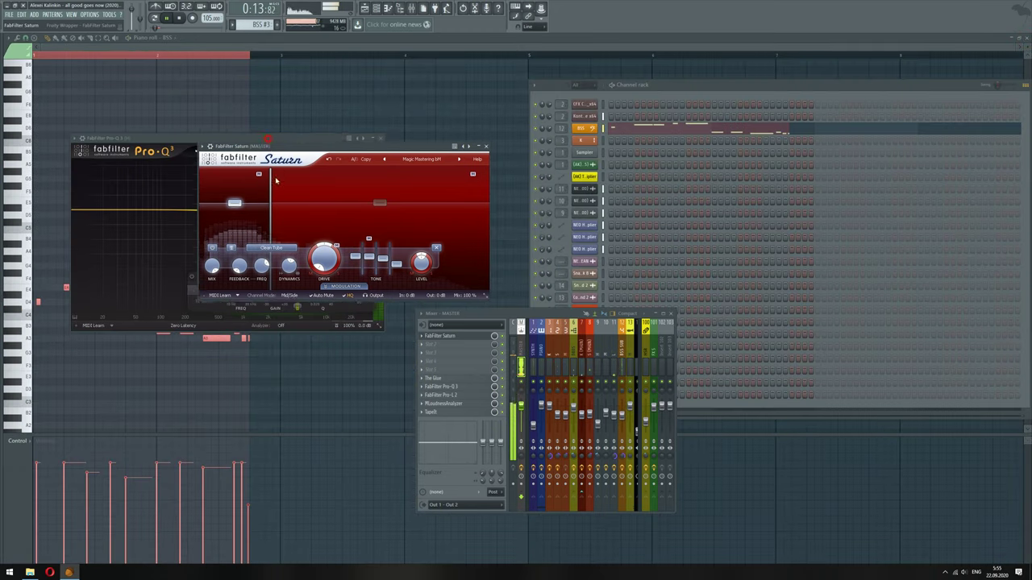
pyautogui.moveTo(289, 147); pyautogui.dragTo(338, 396)
pyautogui.click(383, 140)
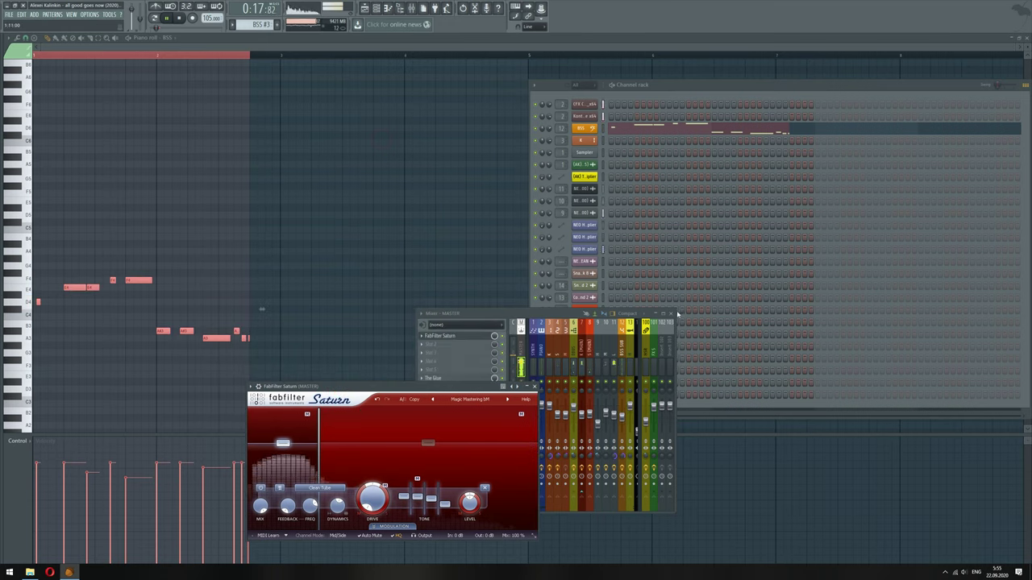
pyautogui.click(670, 312)
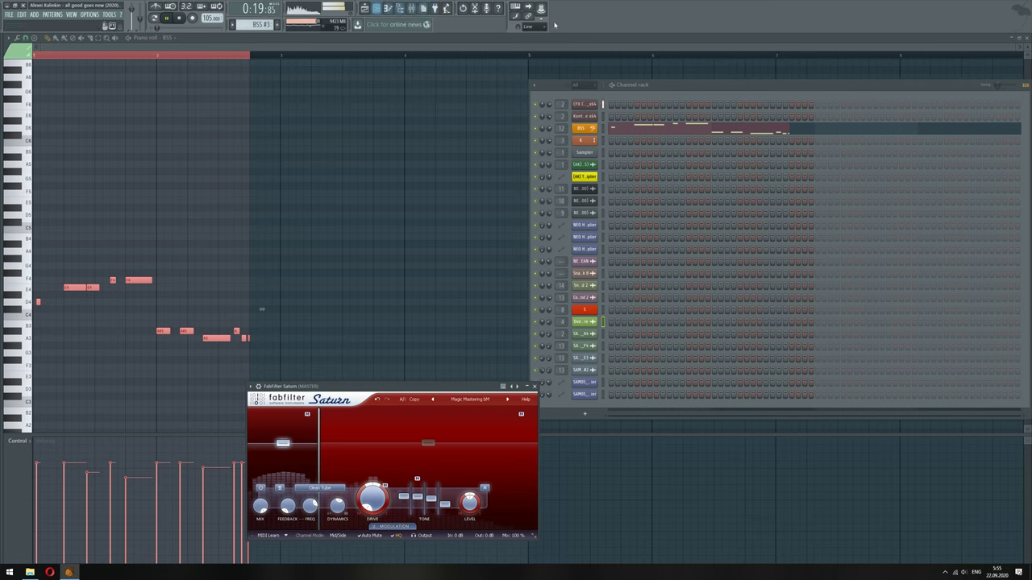
# Hide the channel rack, piano roll and playlist to clear the workspace around the plugin windows
pyautogui.click(378, 8)
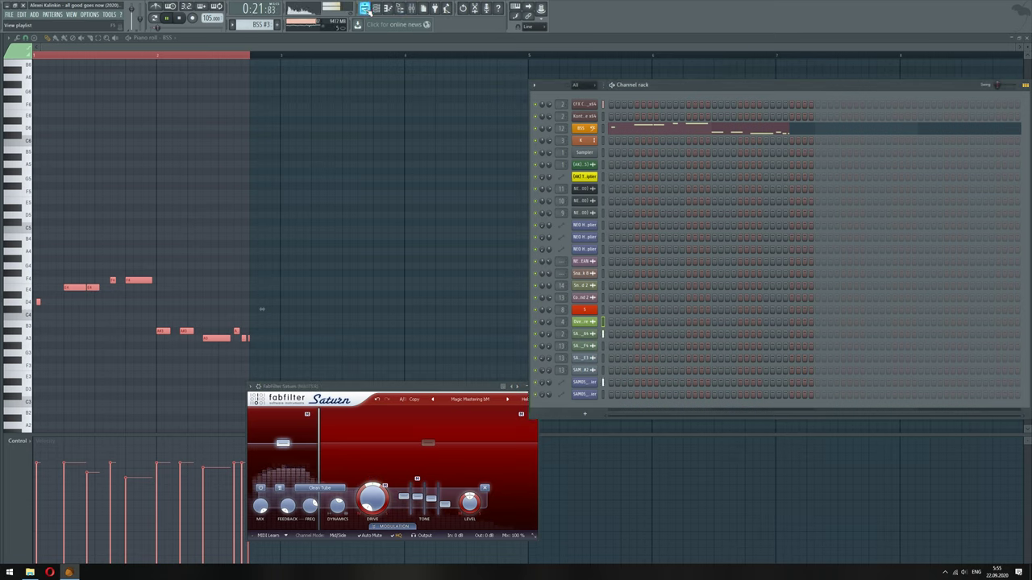
pyautogui.click(365, 9)
pyautogui.click(376, 9)
pyautogui.click(376, 9)
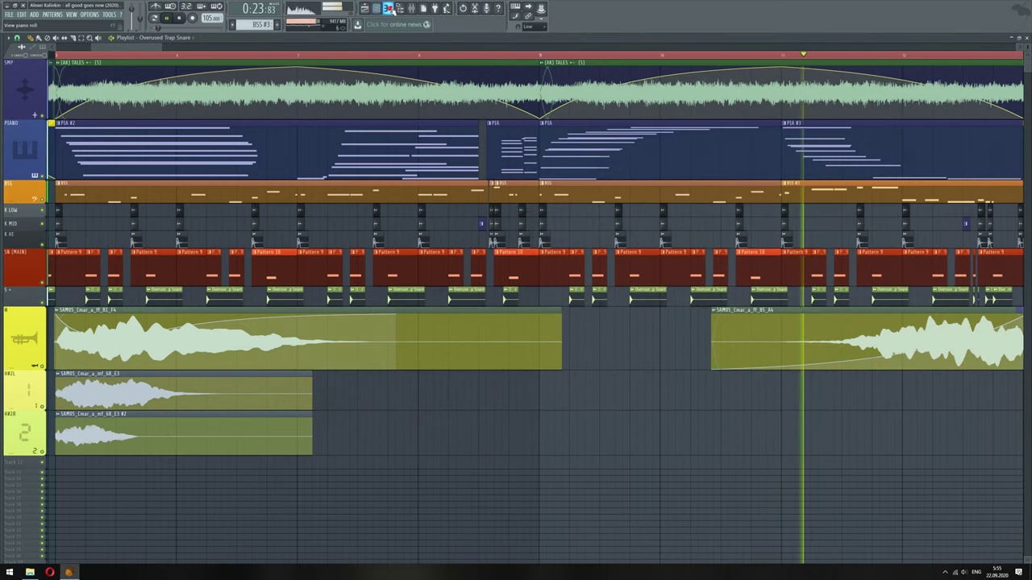
pyautogui.click(387, 9)
pyautogui.click(388, 8)
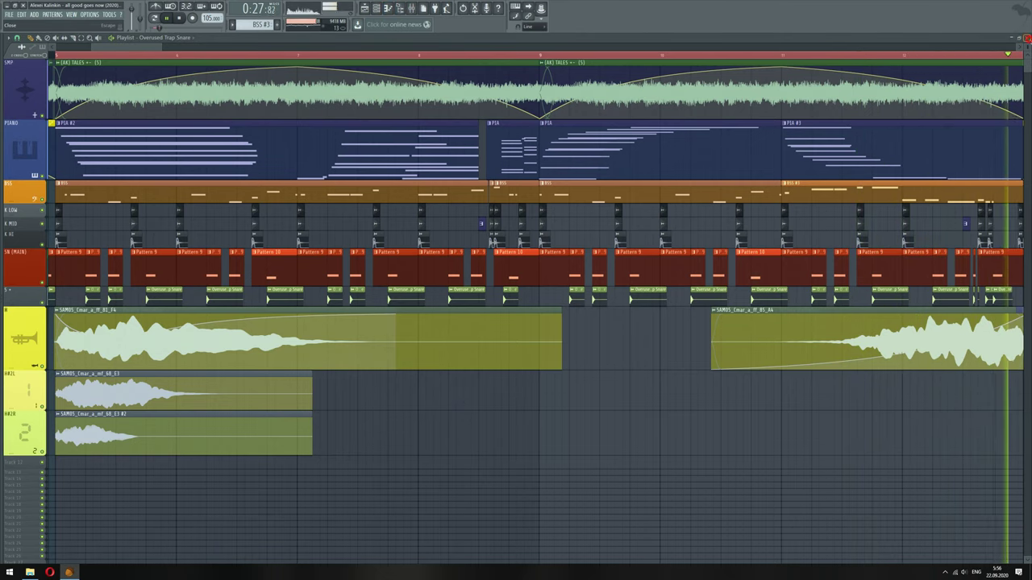
pyautogui.click(1028, 37)
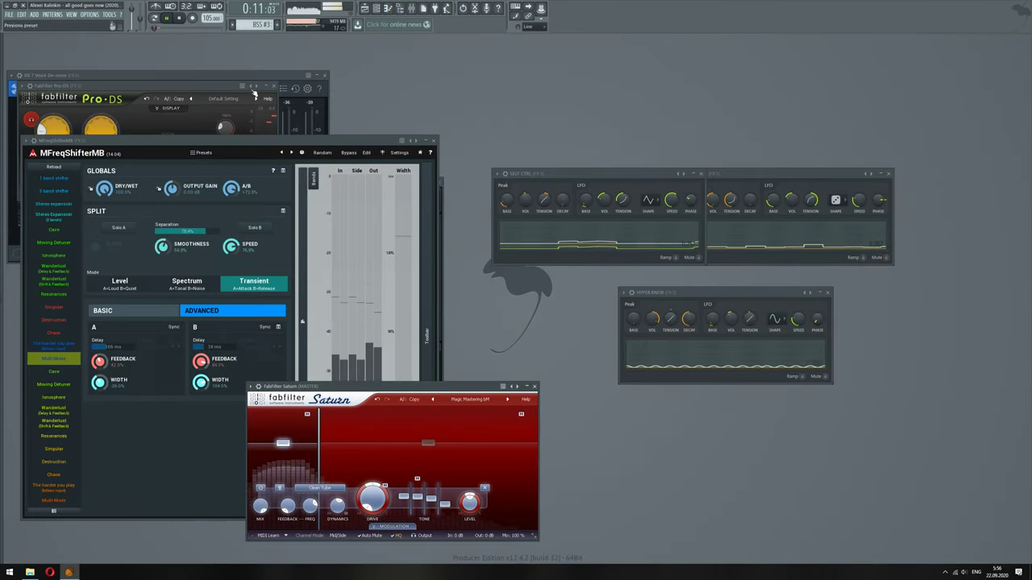
# Close the Pro-DS, MFreqShifterMB and RX 7 Voice De-noise plugin windows
pyautogui.click(20, 114)
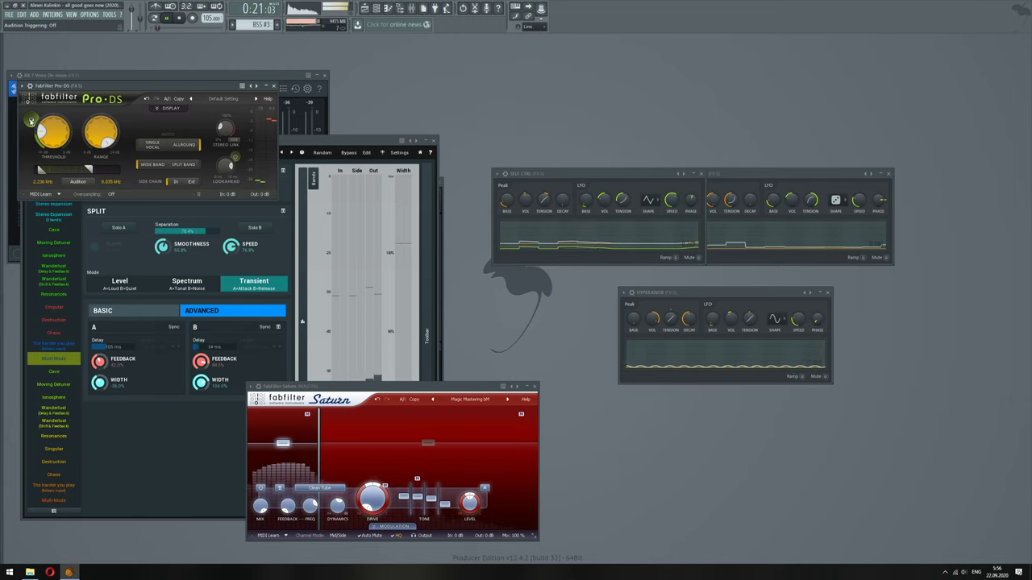
pyautogui.click(274, 87)
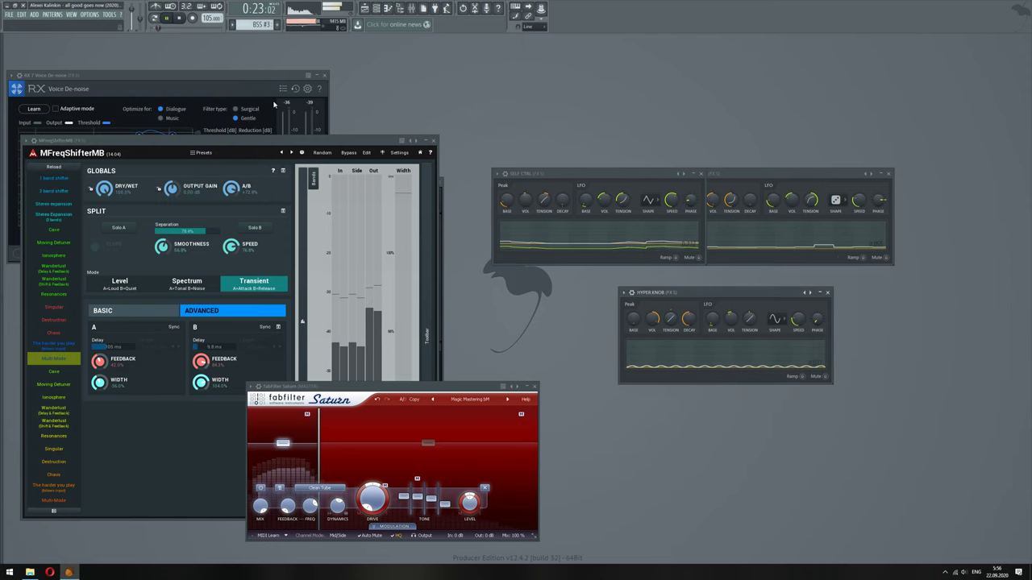
pyautogui.click(434, 141)
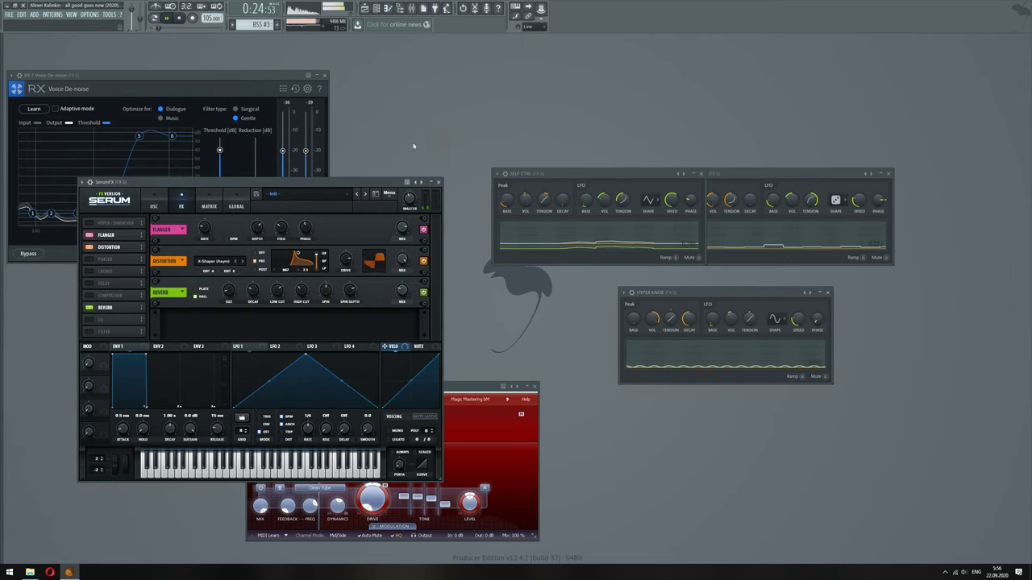
pyautogui.click(326, 75)
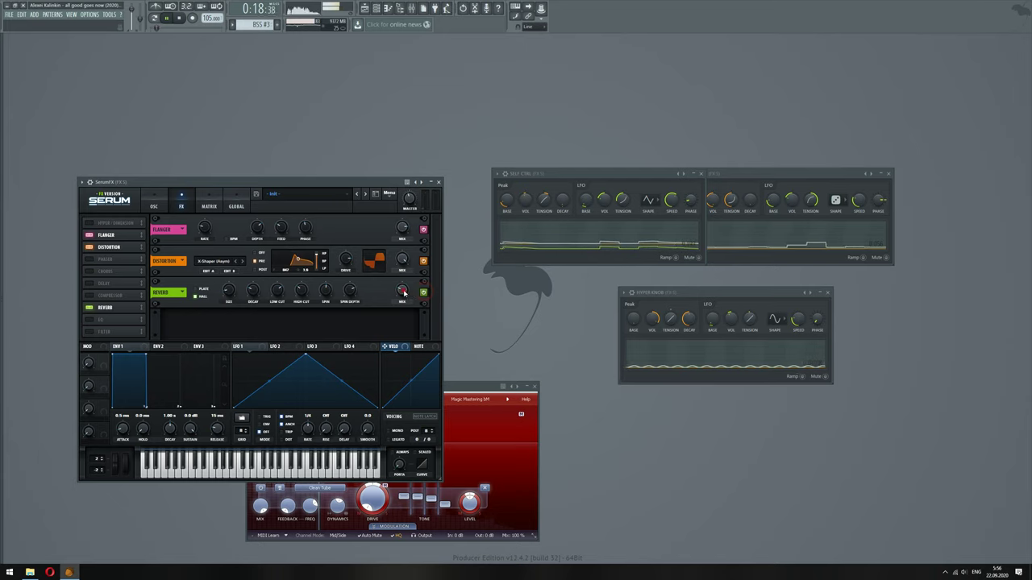
# Lower the SerumFX reverb mix slightly, and close SerumFX and the three peak controller windows
pyautogui.moveTo(404, 292); pyautogui.dragTo(405, 297)
pyautogui.click(439, 182)
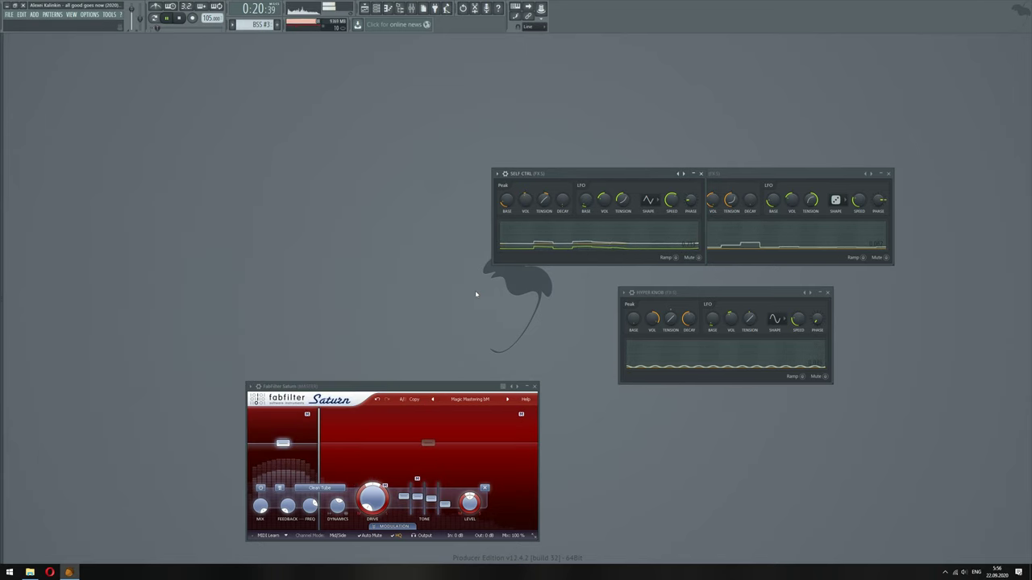
pyautogui.click(703, 174)
pyautogui.click(888, 173)
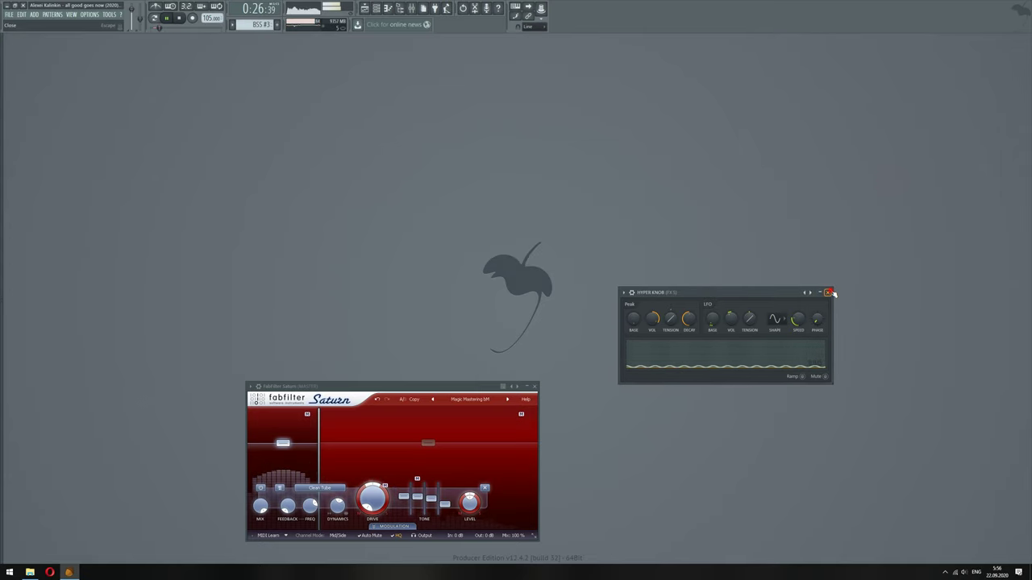
pyautogui.click(829, 293)
# Compare the Heavy Saturation and Gentle Saturation styles on Saturn's second band and turn off its high-quality mode
pyautogui.moveTo(446, 386); pyautogui.dragTo(549, 220)
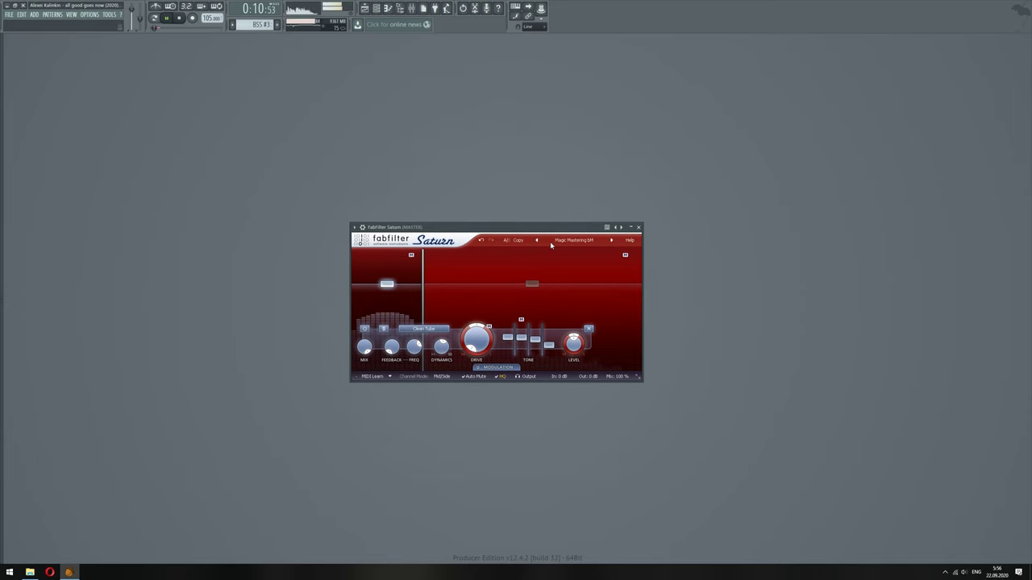
pyautogui.click(532, 285)
pyautogui.click(467, 329)
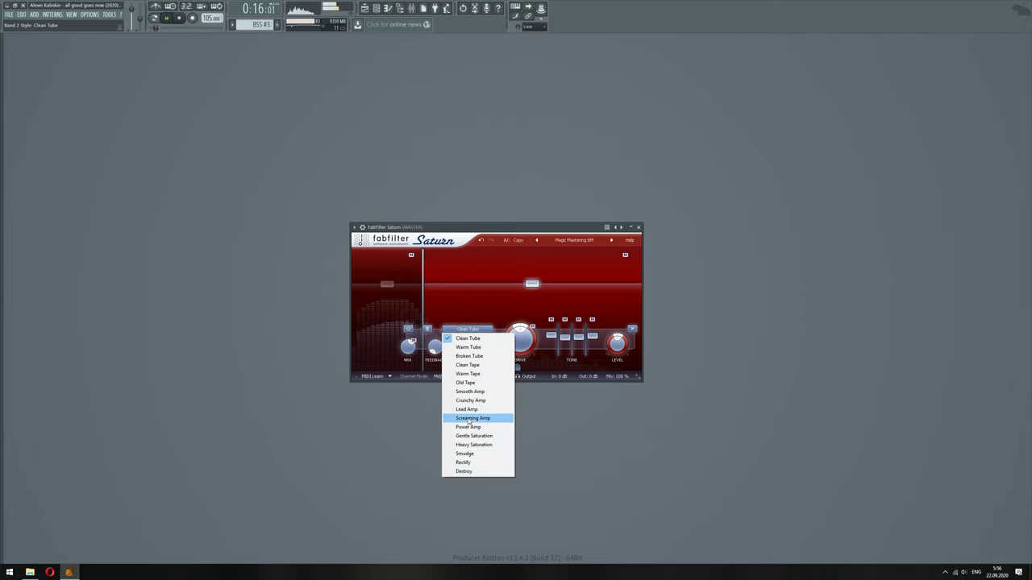
pyautogui.click(474, 445)
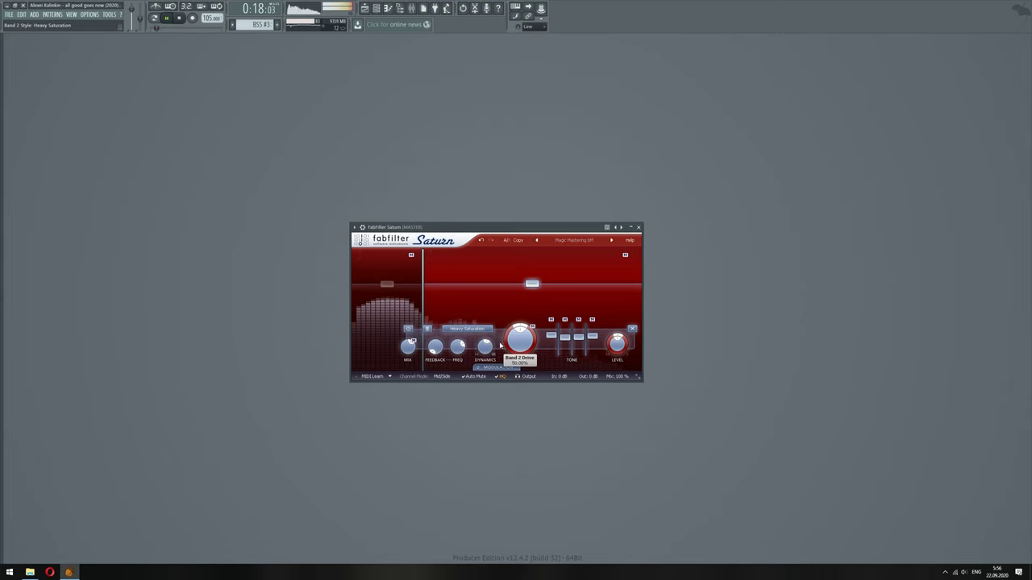
pyautogui.click(473, 331)
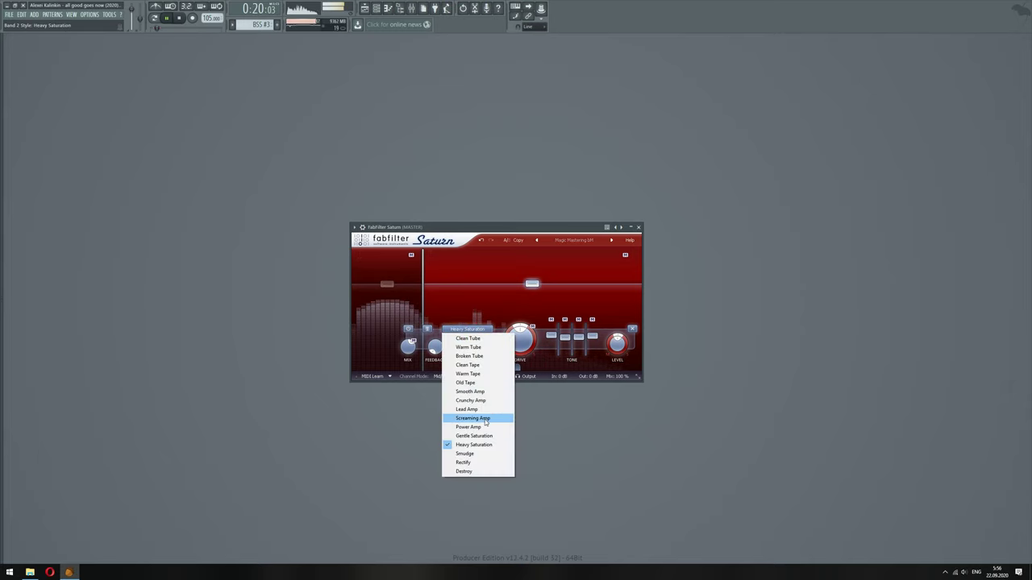
pyautogui.click(486, 435)
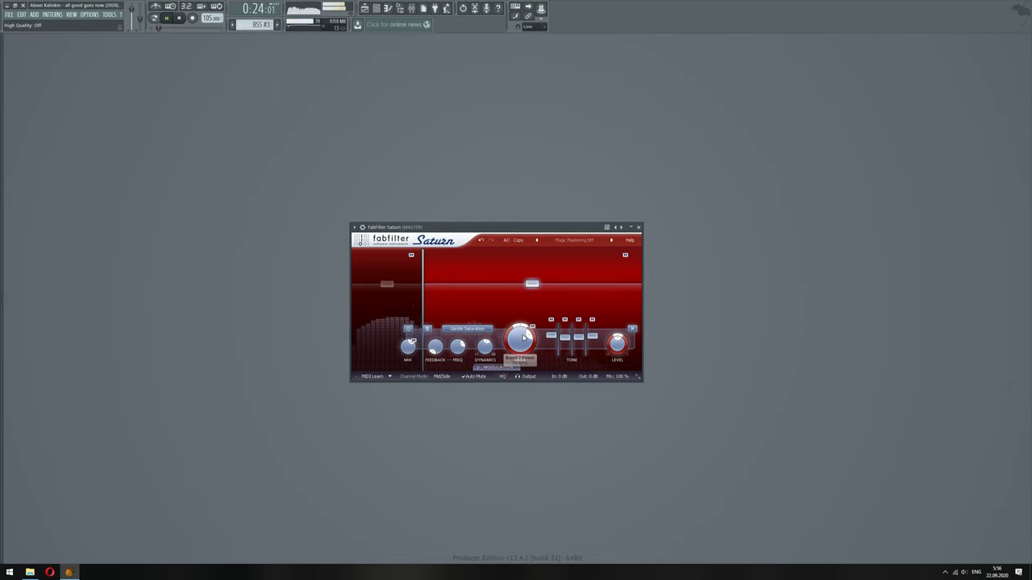
# Raise the drive of Saturn's second band and switch its style to Heavy Saturation
pyautogui.moveTo(524, 337); pyautogui.dragTo(531, 318)
pyautogui.click(478, 334)
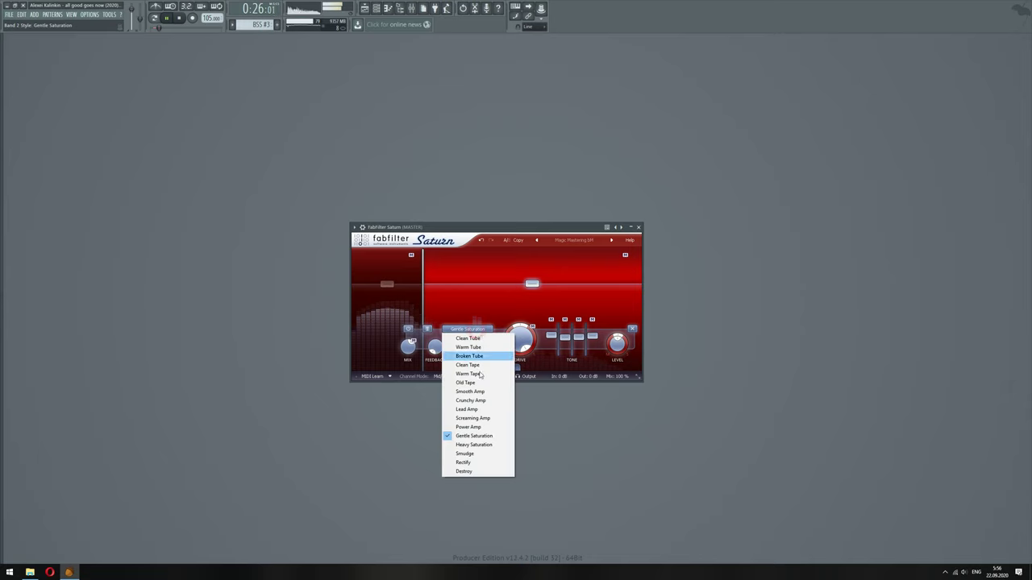
pyautogui.click(484, 446)
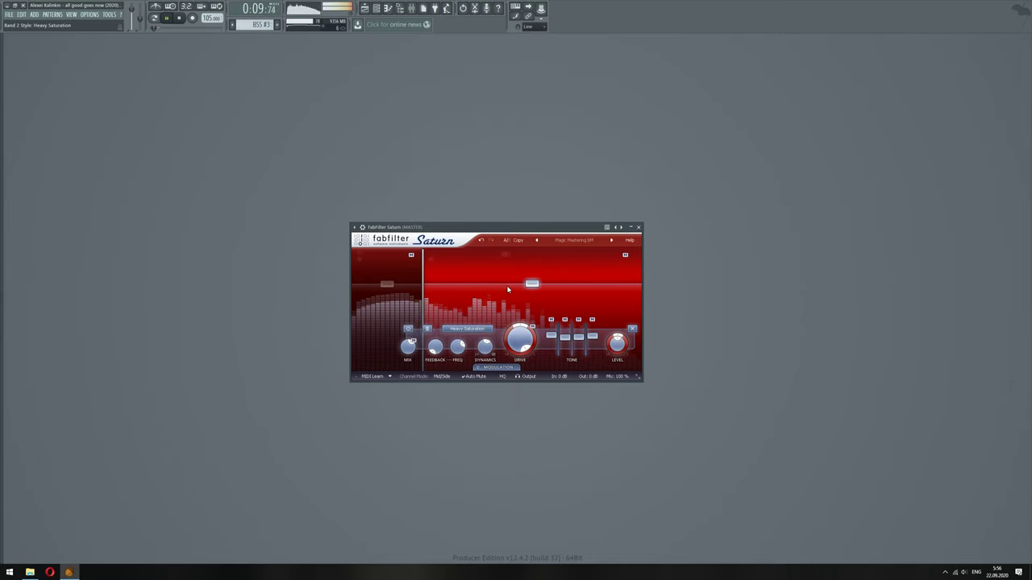
# Split Saturn's upper band in two and set the new middle band to Gentle Saturation with about 18% drive
pyautogui.click(521, 257)
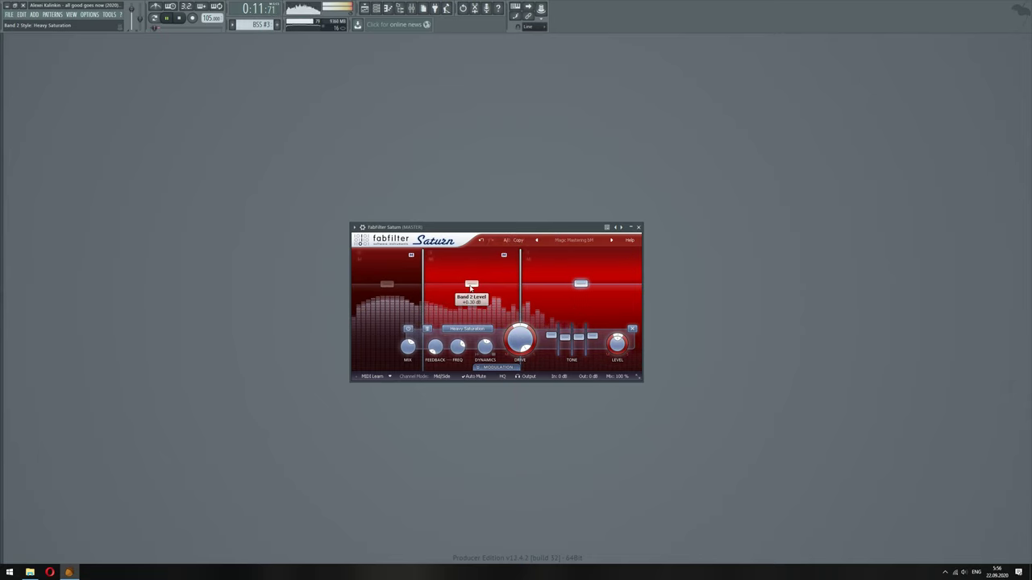
pyautogui.click(428, 329)
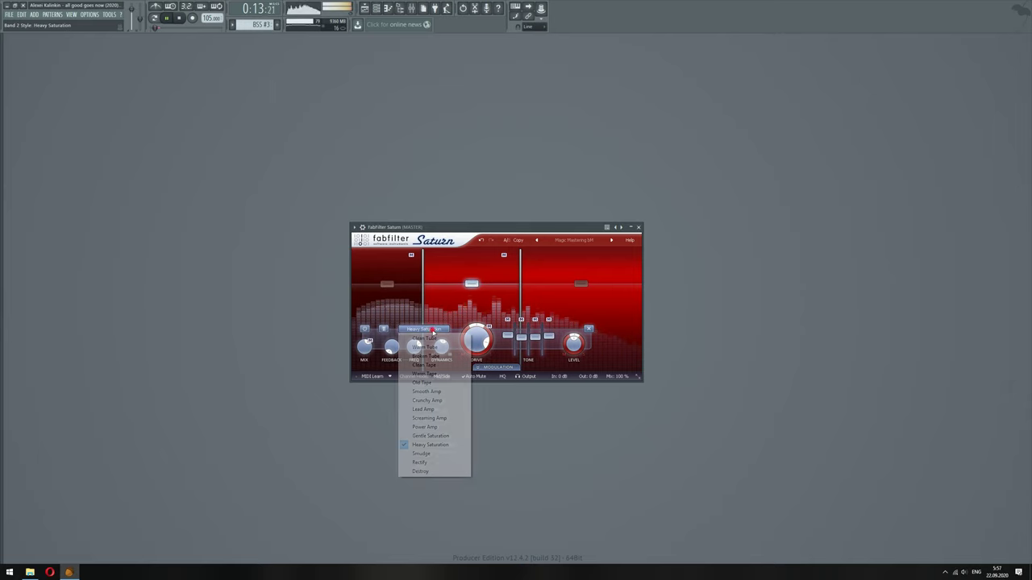
pyautogui.click(431, 436)
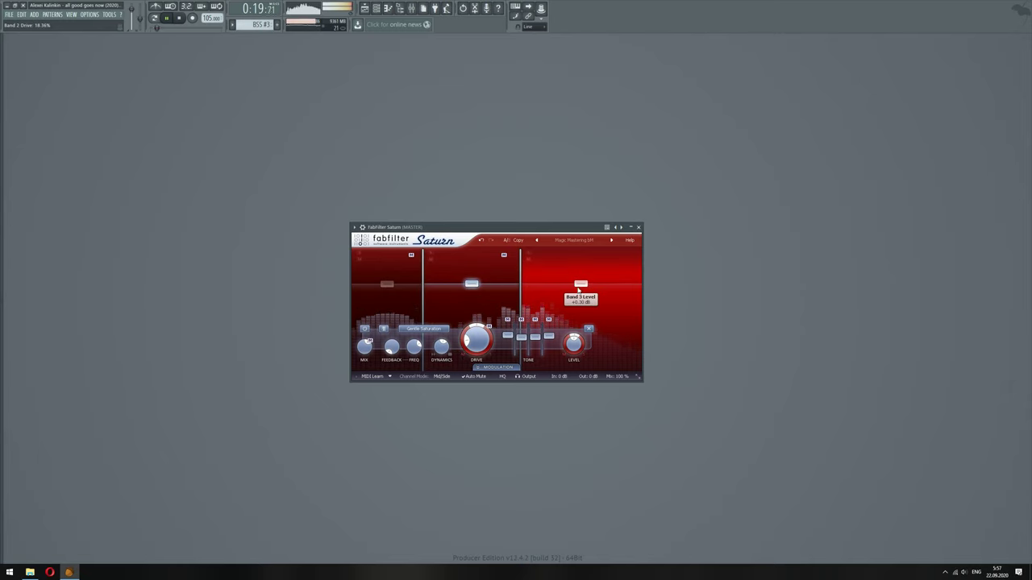
# Move the crossover between bands 2 and 3 higher and set the drive to about 77% on band 3 and 27% on band 2
pyautogui.moveTo(520, 299); pyautogui.dragTo(573, 295)
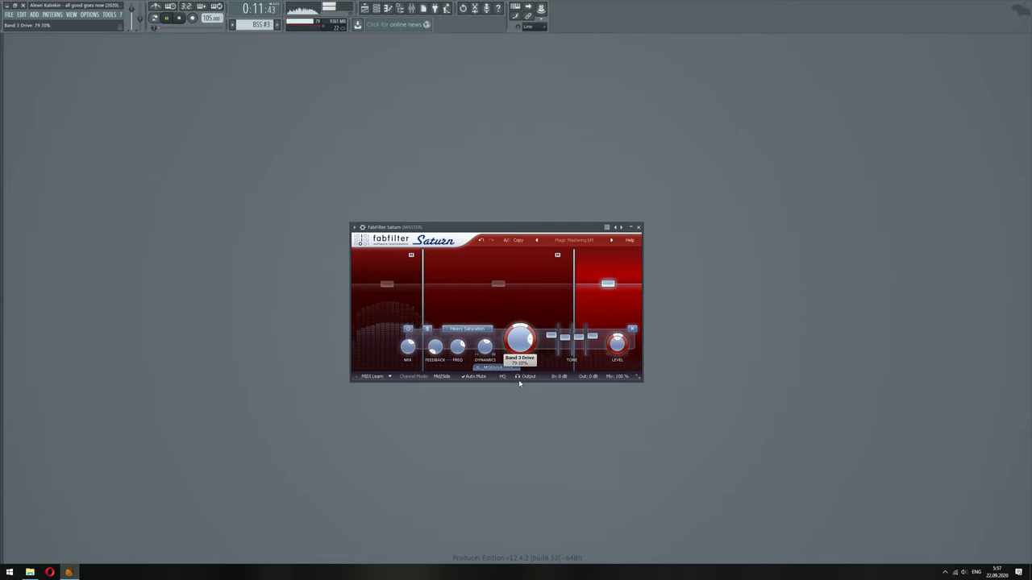
pyautogui.moveTo(519, 381); pyautogui.dragTo(520, 389)
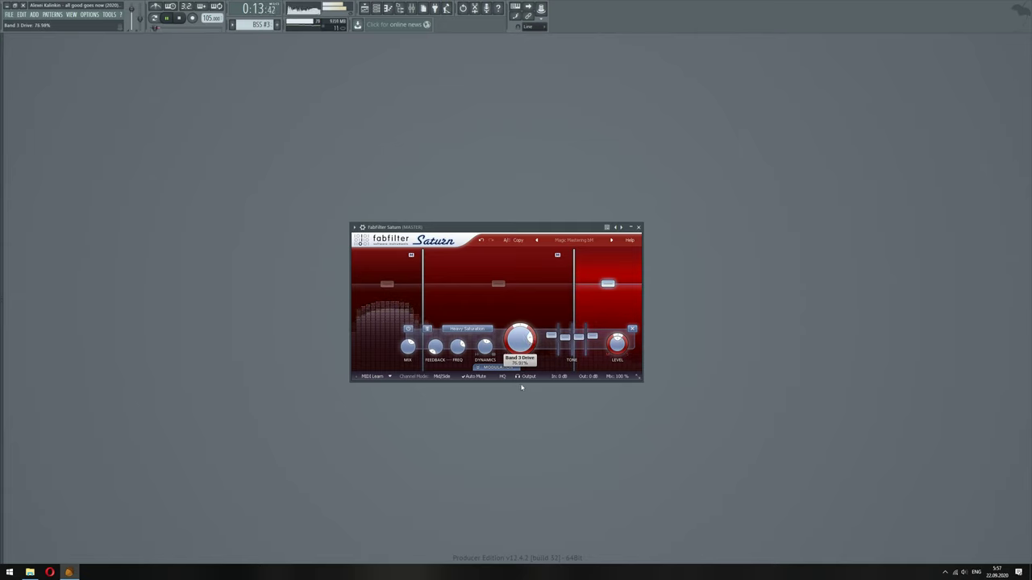
pyautogui.click(499, 286)
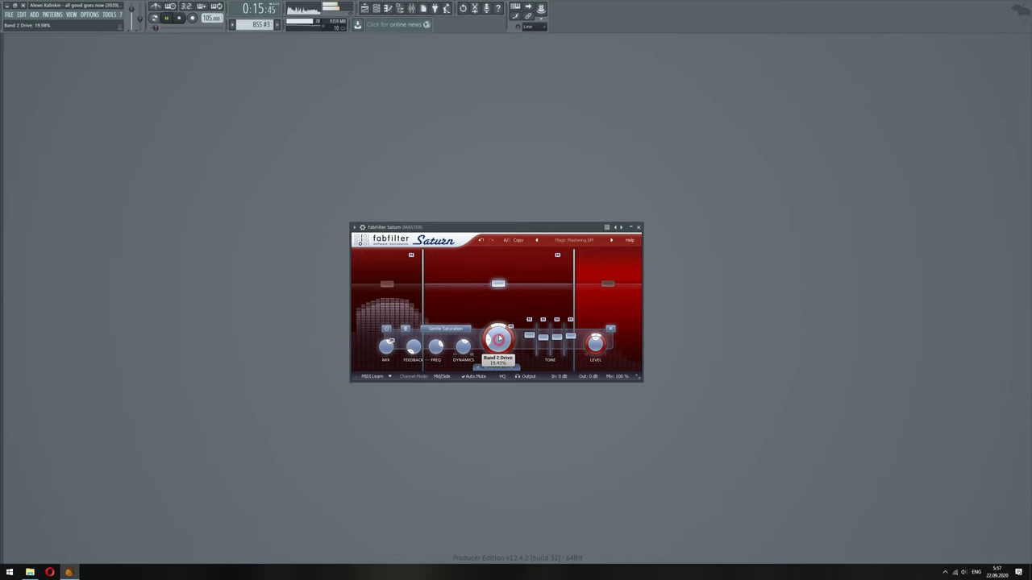
pyautogui.moveTo(504, 308); pyautogui.dragTo(505, 316)
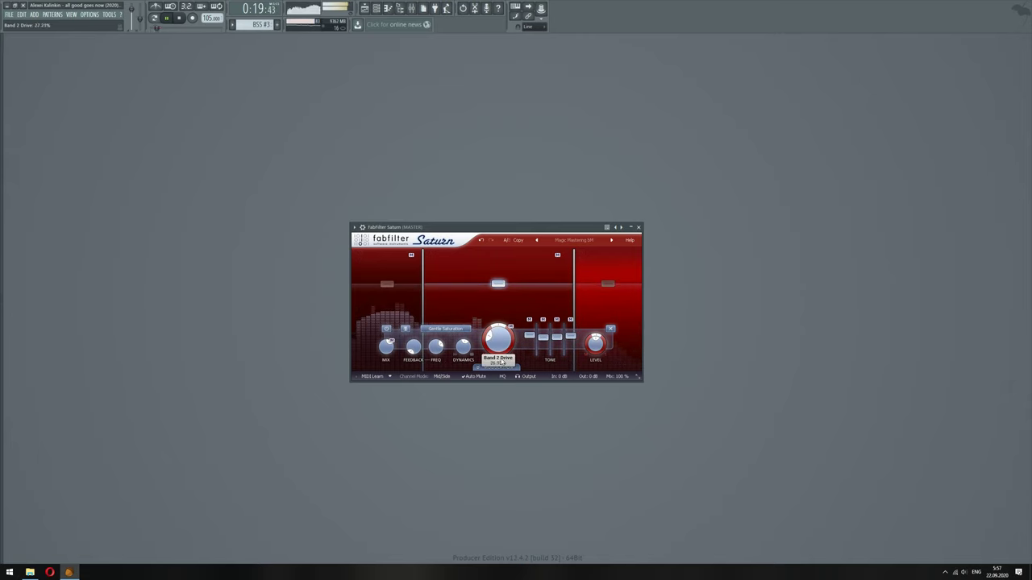
# Lower the crossover between Saturn's bands 2 and 3 and set the treble to about 0 dB on band 2 and -0.86 dB on band 3
pyautogui.moveTo(574, 293); pyautogui.dragTo(546, 355)
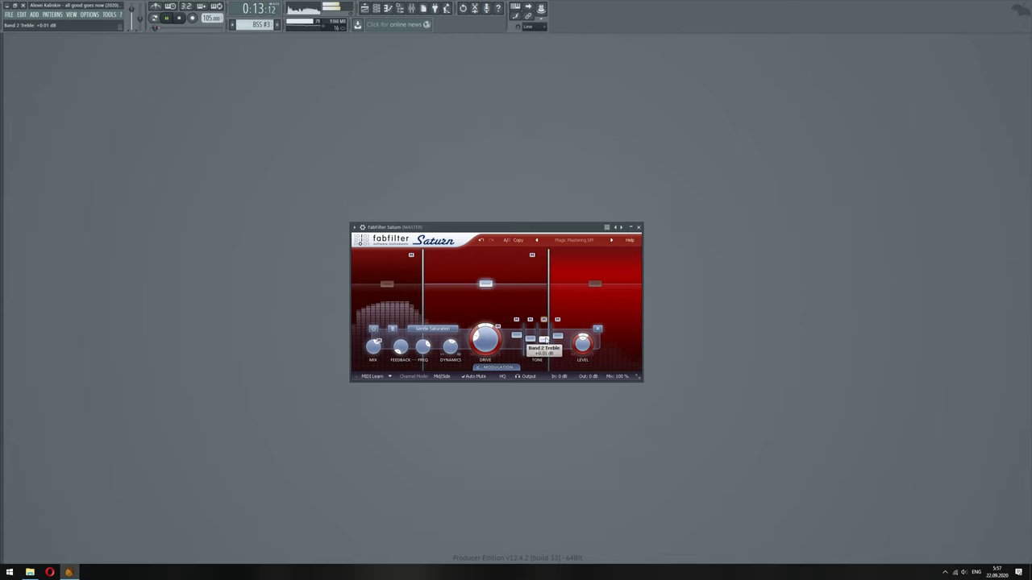
pyautogui.click(583, 295)
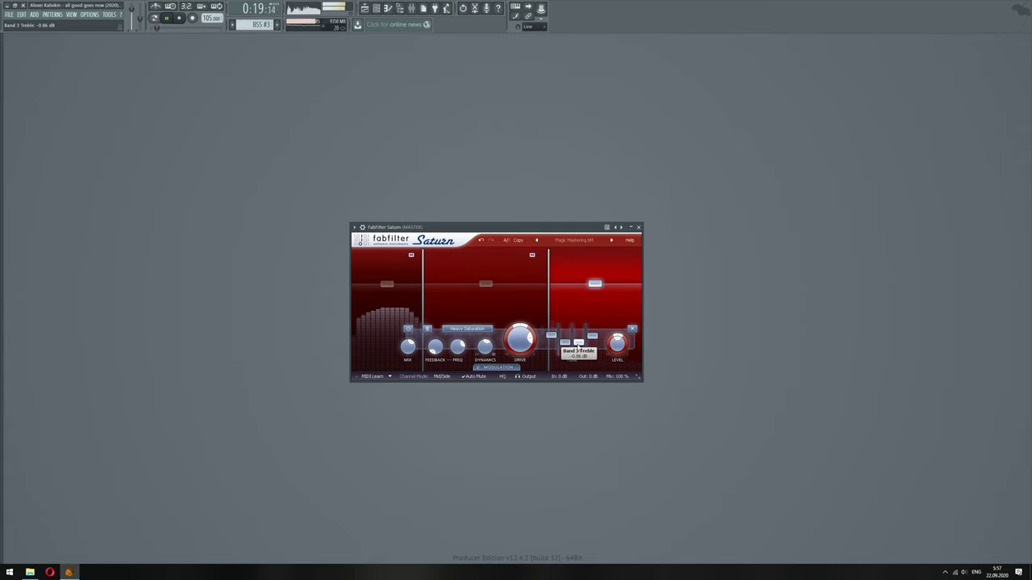
# Compare Gentle Saturation with Heavy Saturation on Saturn's band 3, settling on Heavy Saturation with about 70% drive
pyautogui.click(488, 330)
pyautogui.click(475, 435)
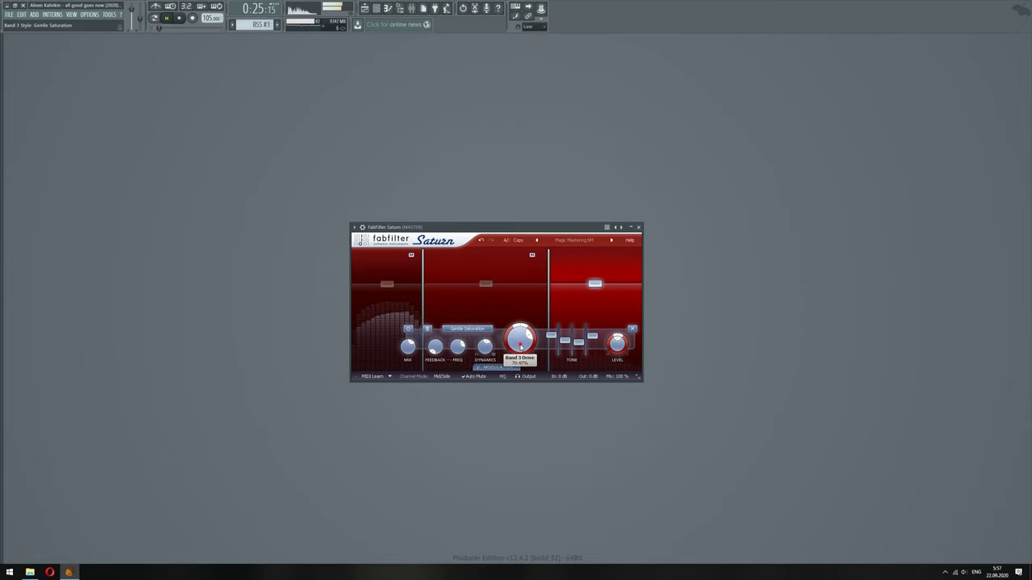
pyautogui.click(468, 329)
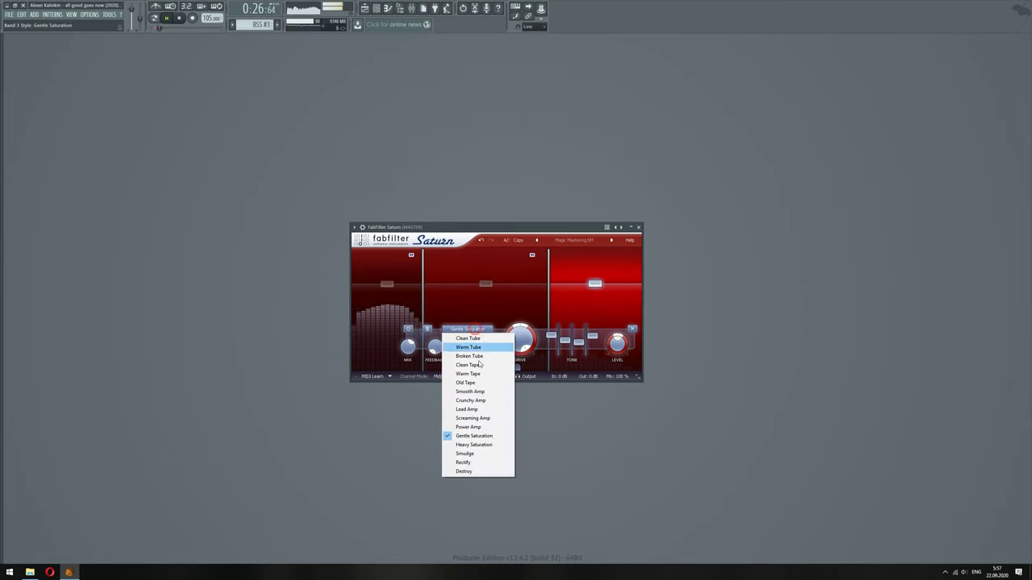
pyautogui.click(478, 445)
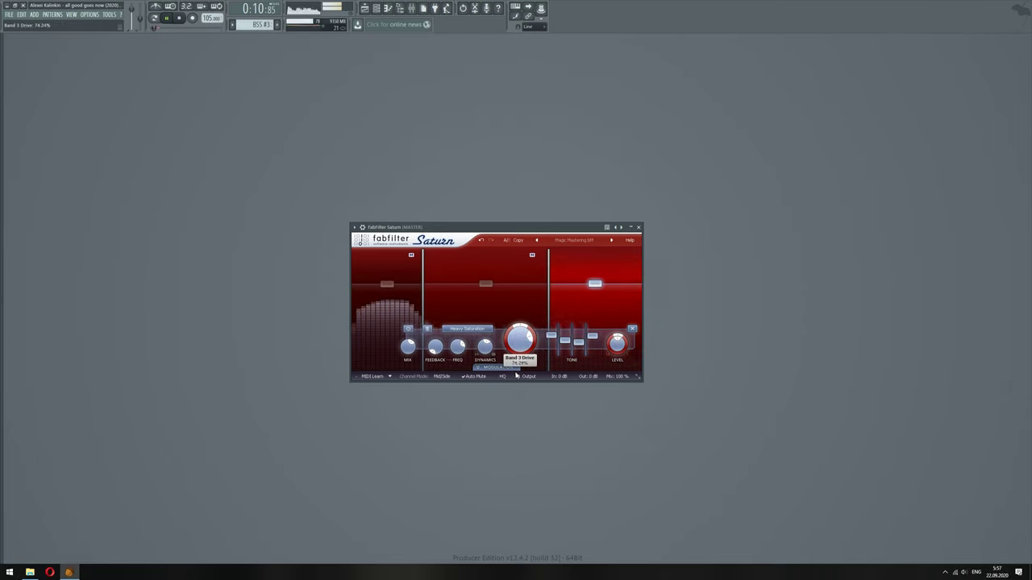
pyautogui.moveTo(515, 377); pyautogui.dragTo(516, 381)
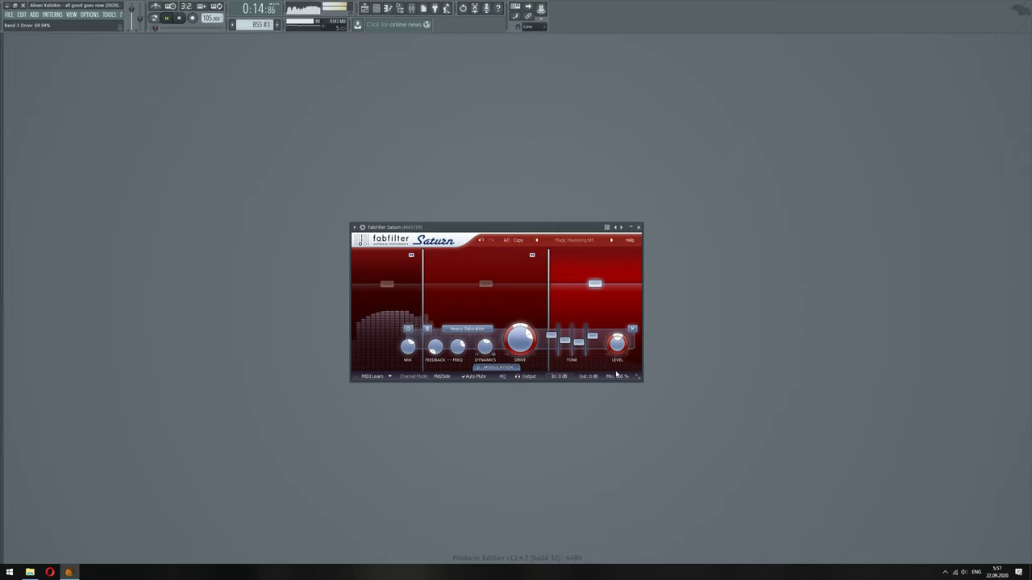
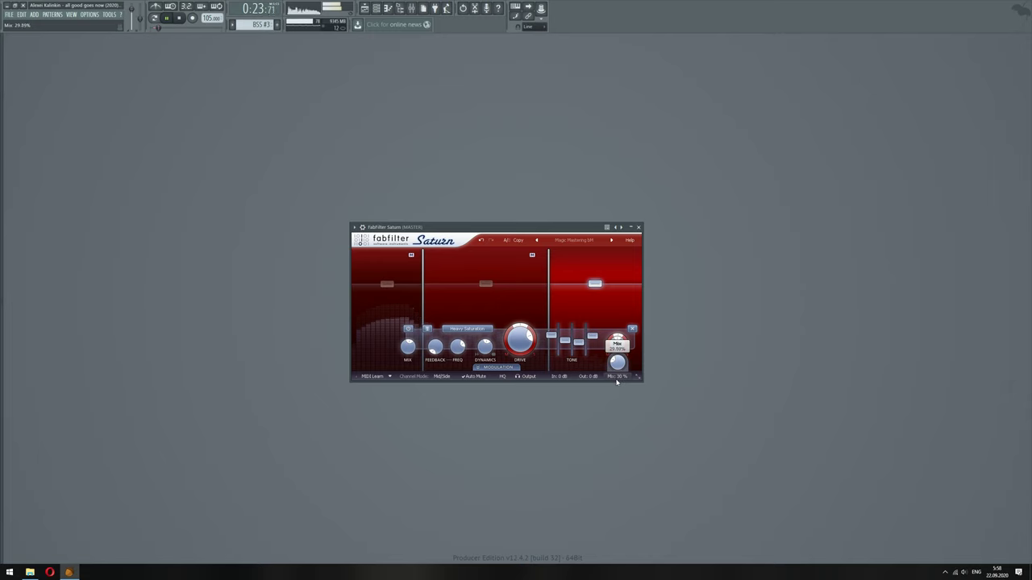
# Set Saturn's band 2 to 100% drive with raised mids and +1 dB treble, and reduce the overall mix to about 17%
pyautogui.click(484, 296)
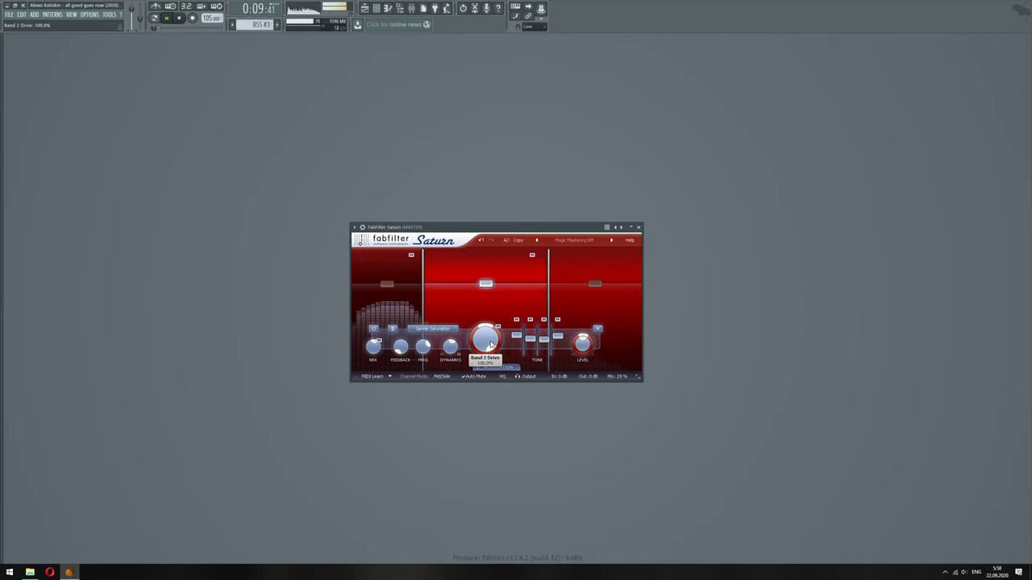
pyautogui.moveTo(545, 341)
pyautogui.mouseDown()
pyautogui.moveTo(559, 327)
pyautogui.moveTo(553, 340)
pyautogui.moveTo(538, 330)
pyautogui.mouseUp()
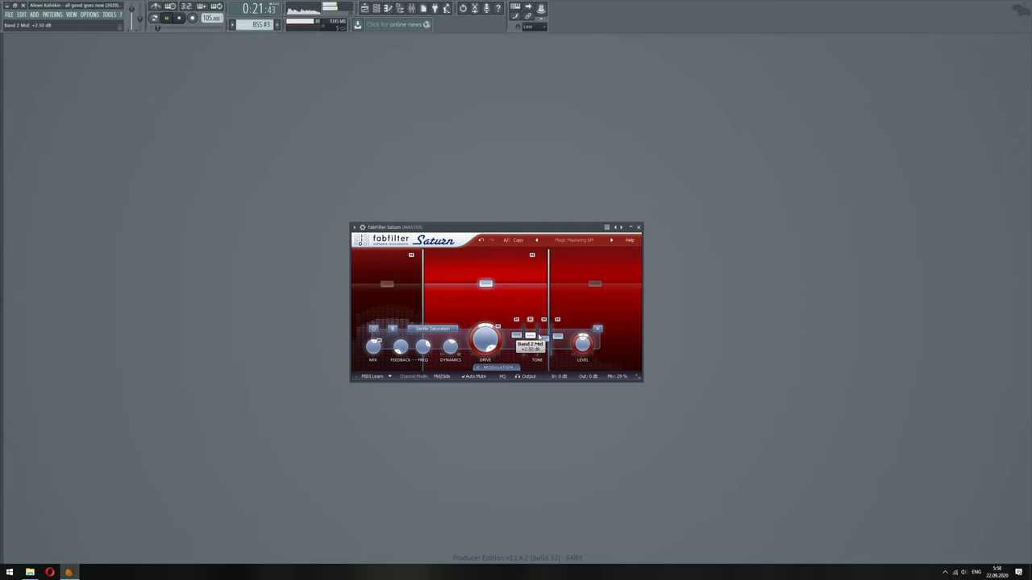
pyautogui.moveTo(538, 337); pyautogui.dragTo(537, 339)
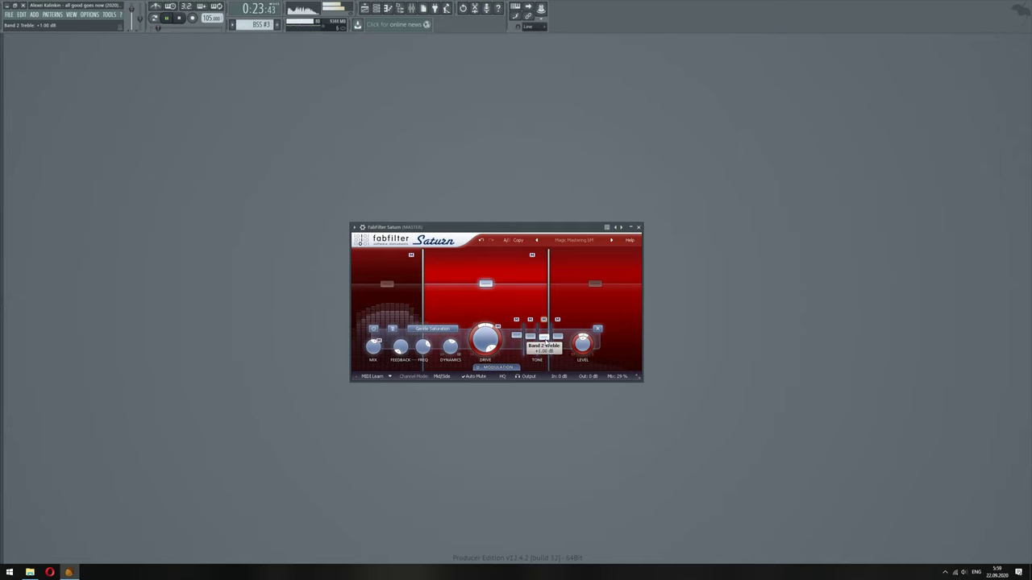
pyautogui.moveTo(617, 367)
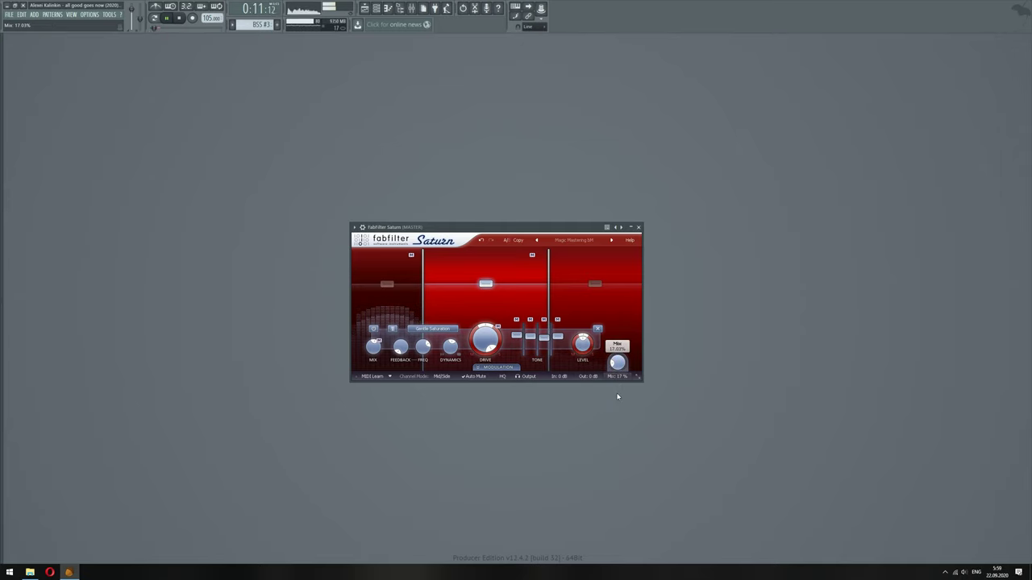
# Bring up the master's effect chain in the mixer and fine-tune Saturn's overall mix to about 14%
pyautogui.click(412, 8)
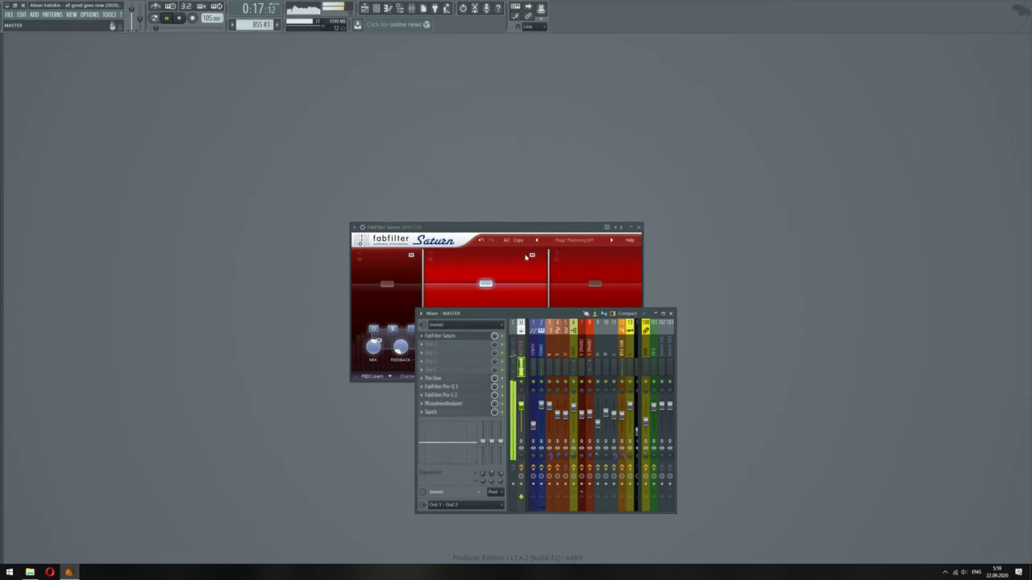
pyautogui.click(526, 228)
pyautogui.moveTo(618, 365)
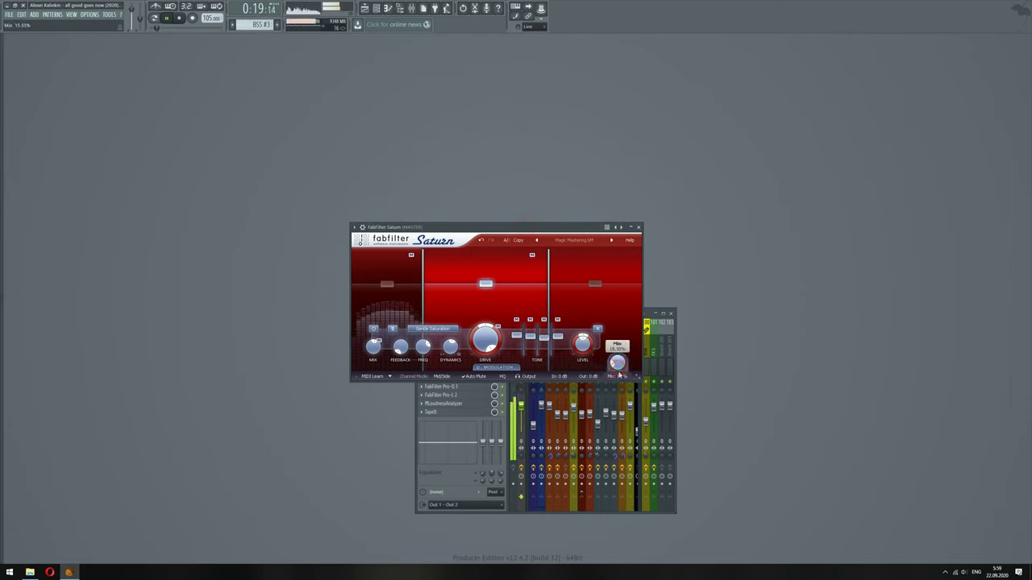
pyautogui.click(457, 476)
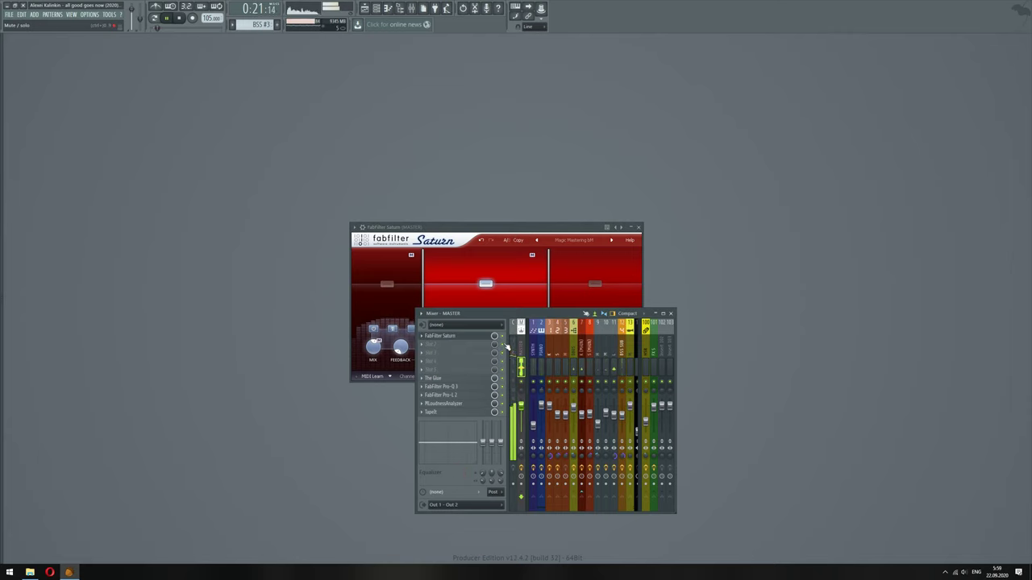
pyautogui.click(543, 229)
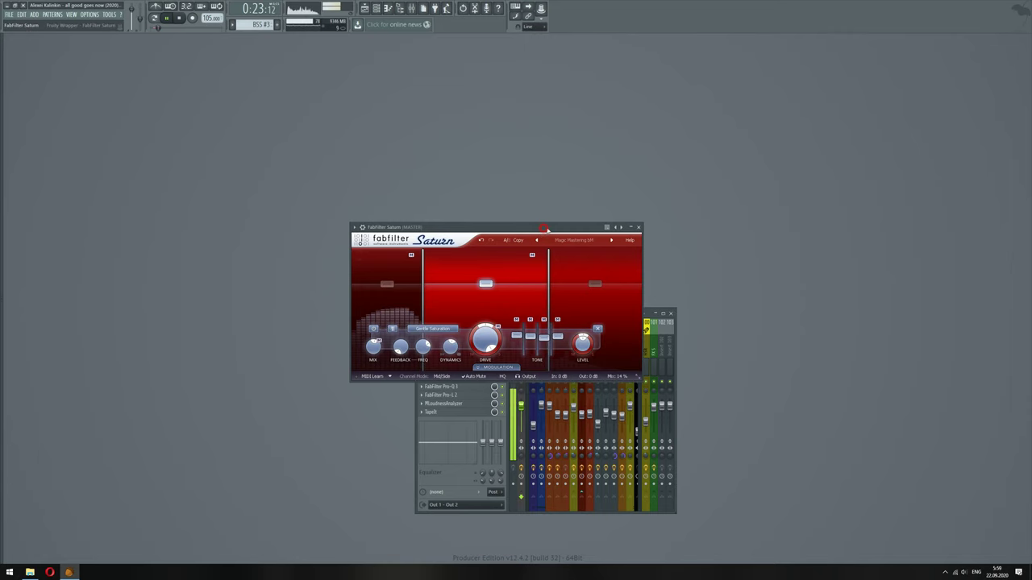
# Set the presence of Saturn's band 3 to about +2.44 dB and close the plugin window
pyautogui.click(596, 283)
pyautogui.moveTo(594, 338)
pyautogui.mouseDown()
pyautogui.moveTo(599, 332)
pyautogui.moveTo(581, 340)
pyautogui.mouseUp()
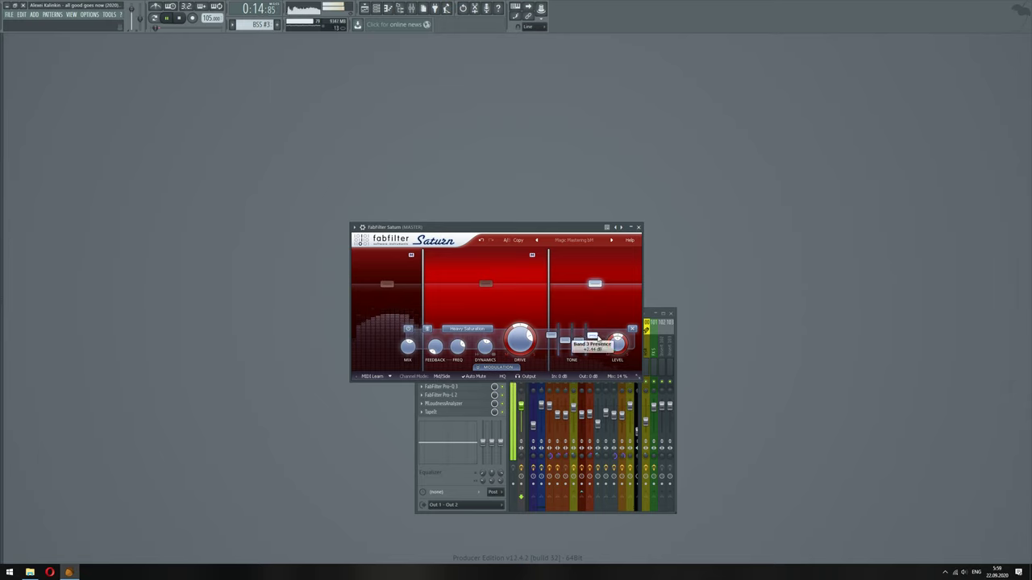
pyautogui.click(638, 227)
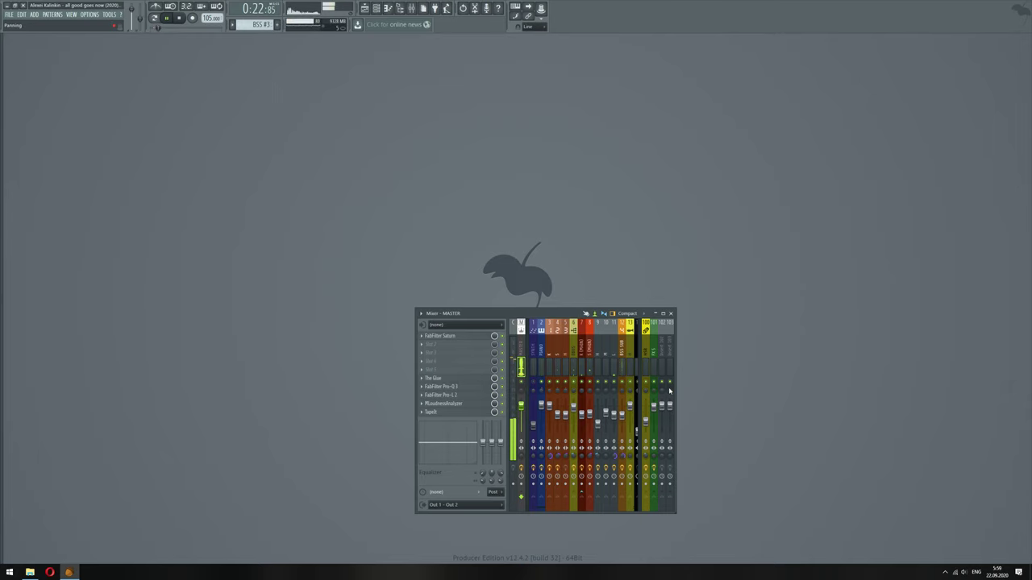
# Examine the ValhallaSupermassive and EchoBoy settings on the HSR mixer track and close both plugin windows
pyautogui.click(645, 349)
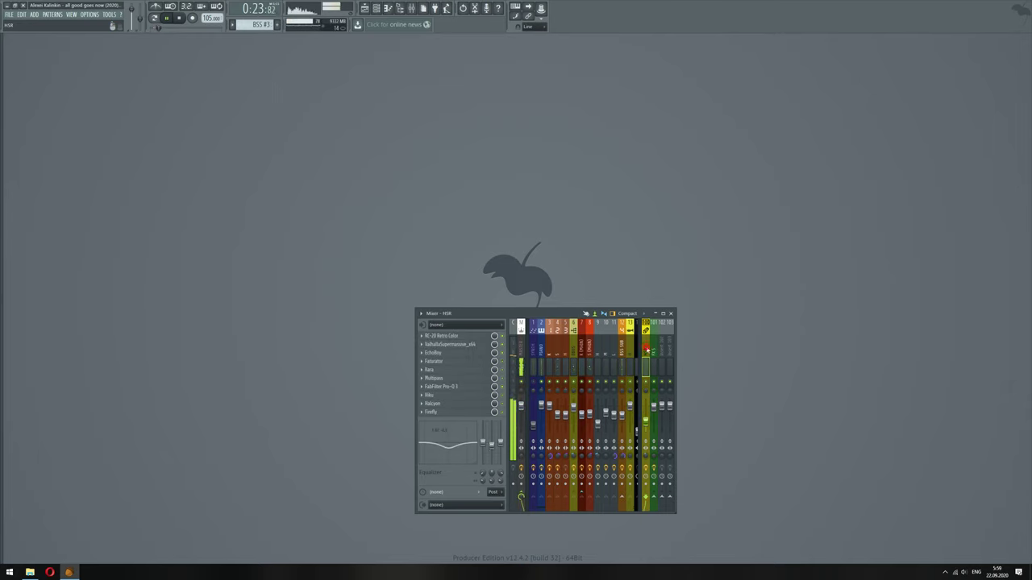
pyautogui.click(479, 344)
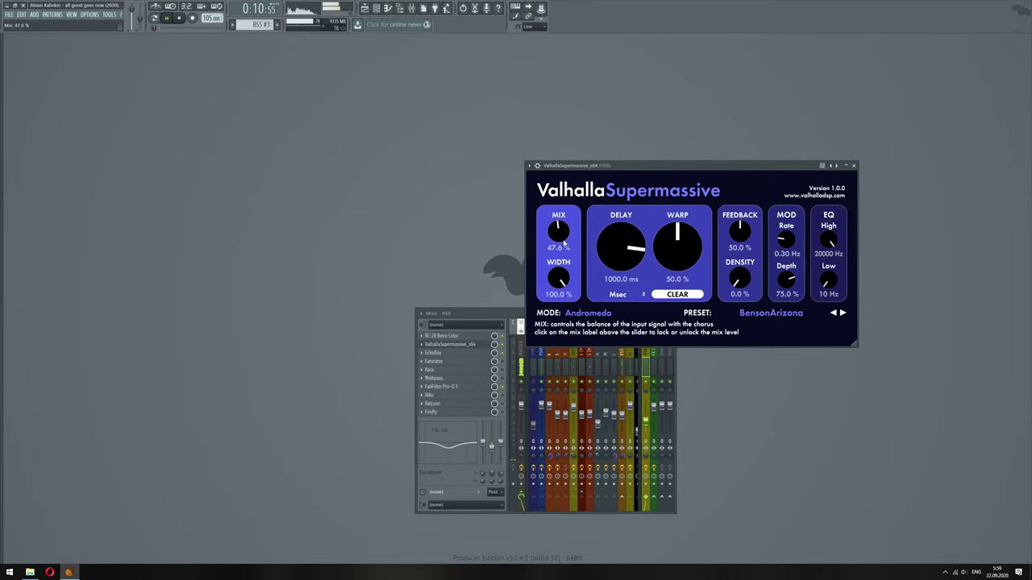
pyautogui.click(461, 353)
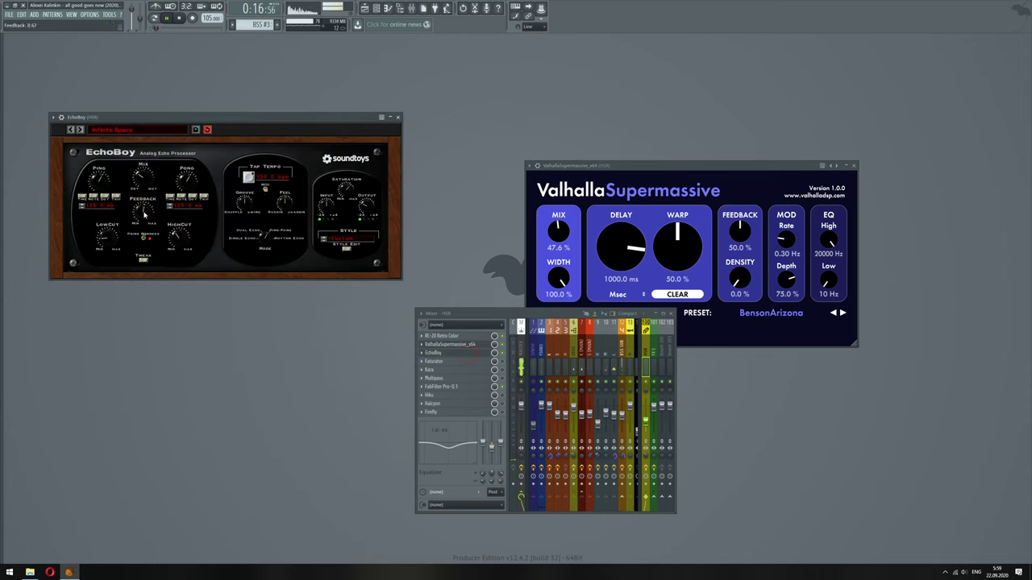
pyautogui.click(855, 166)
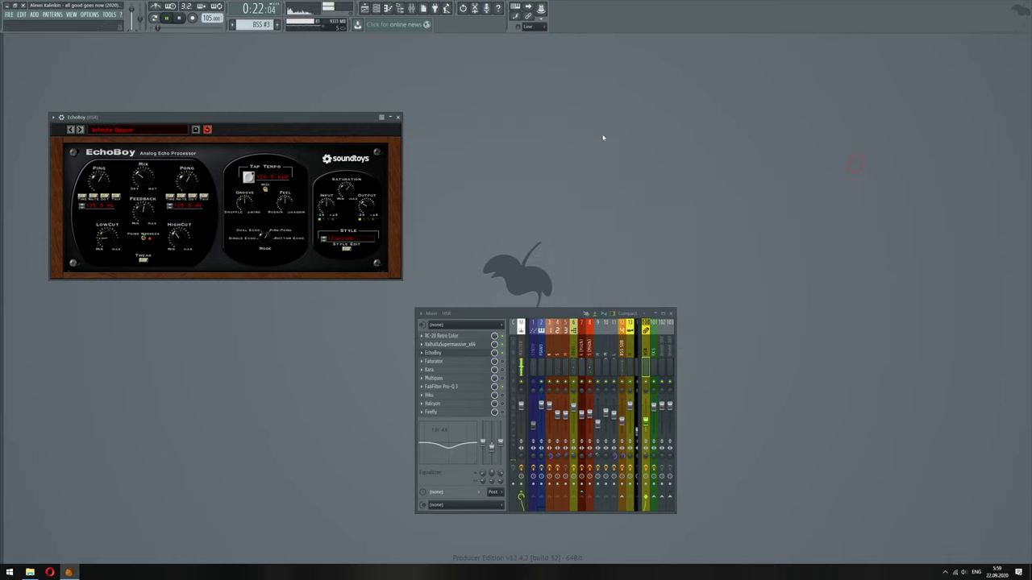
pyautogui.click(399, 118)
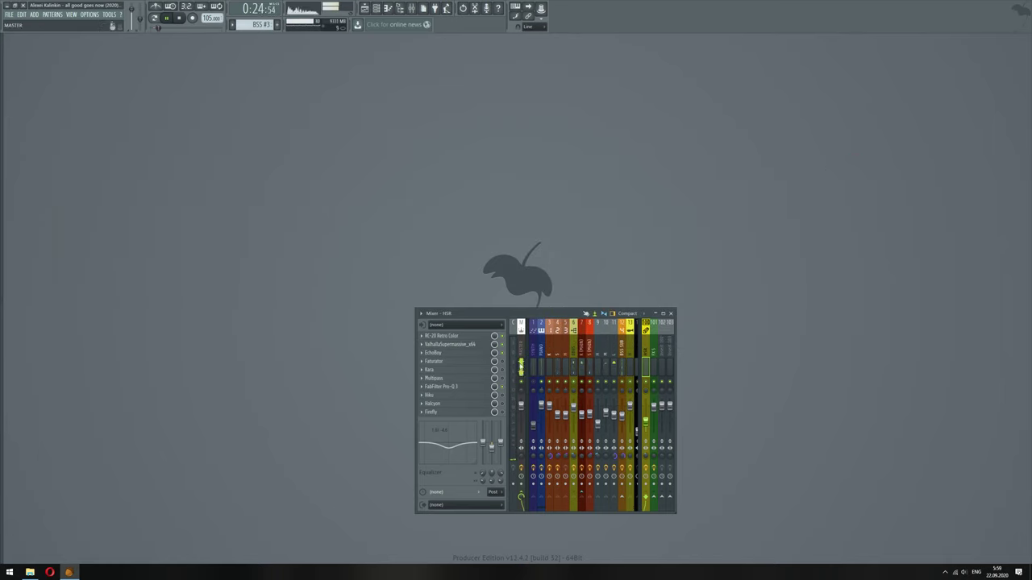
# Move FabFilter Saturn down the master's effect chain to the slot directly after The Glue
pyautogui.click(523, 346)
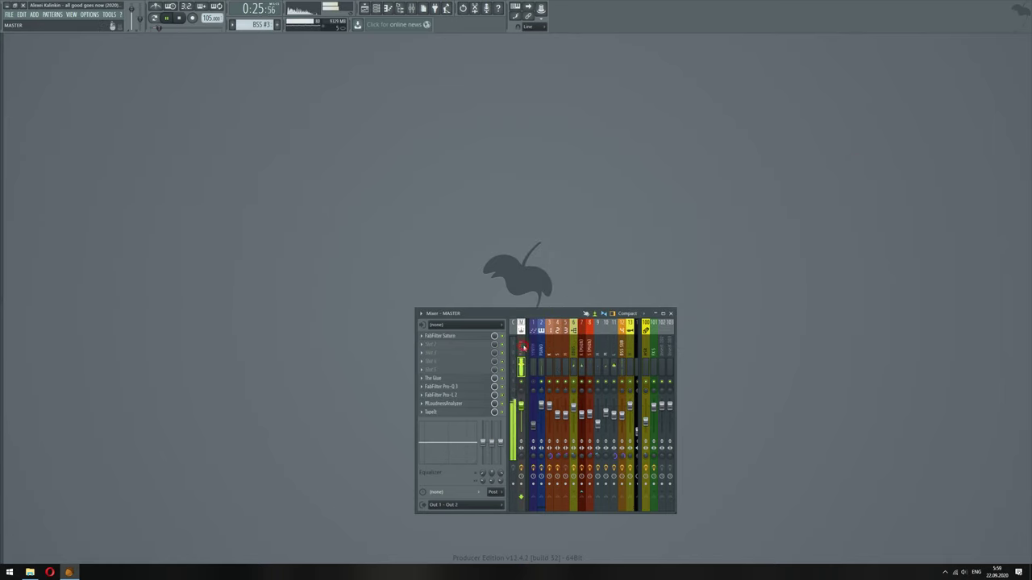
pyautogui.click(423, 340)
pyautogui.press('d')
pyautogui.click(421, 345)
pyautogui.press('d')
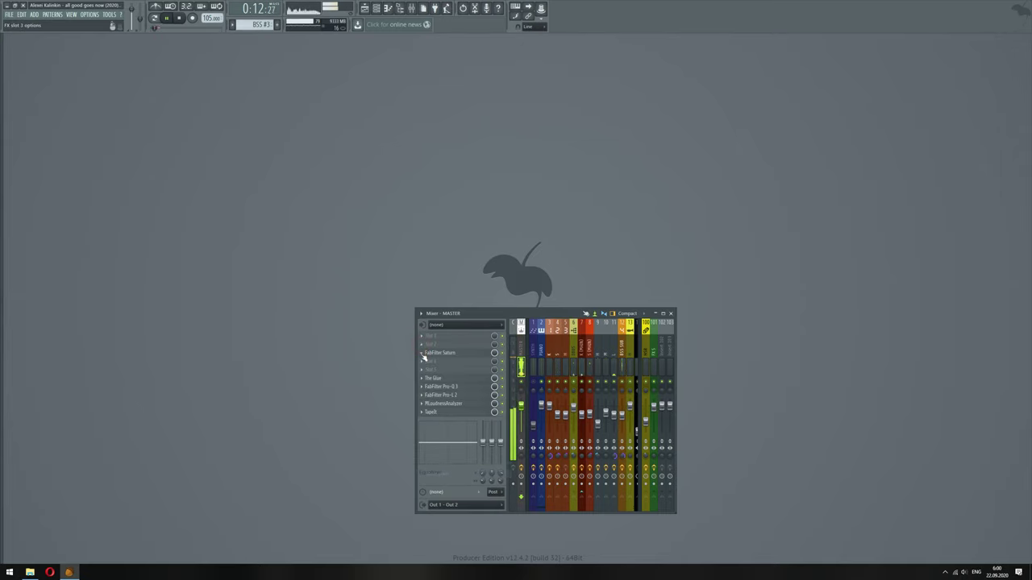
pyautogui.click(422, 354)
pyautogui.press('d')
pyautogui.click(421, 362)
pyautogui.press('d')
pyautogui.moveTo(426, 372); pyautogui.dragTo(426, 396)
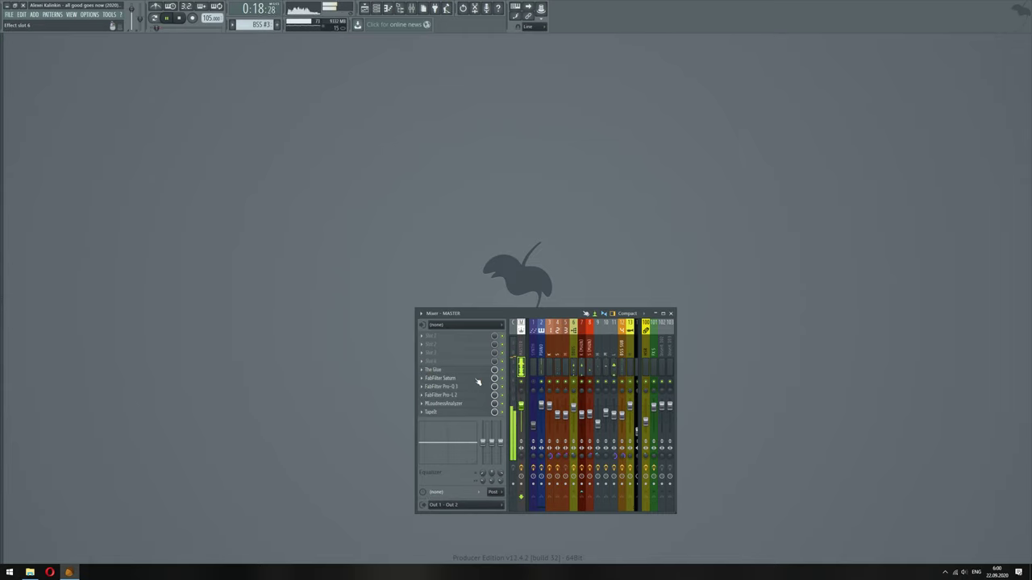
# Replace FabFilter Saturn on the master with the Union plugin and close its window
pyautogui.click(422, 383)
pyautogui.moveTo(423, 389)
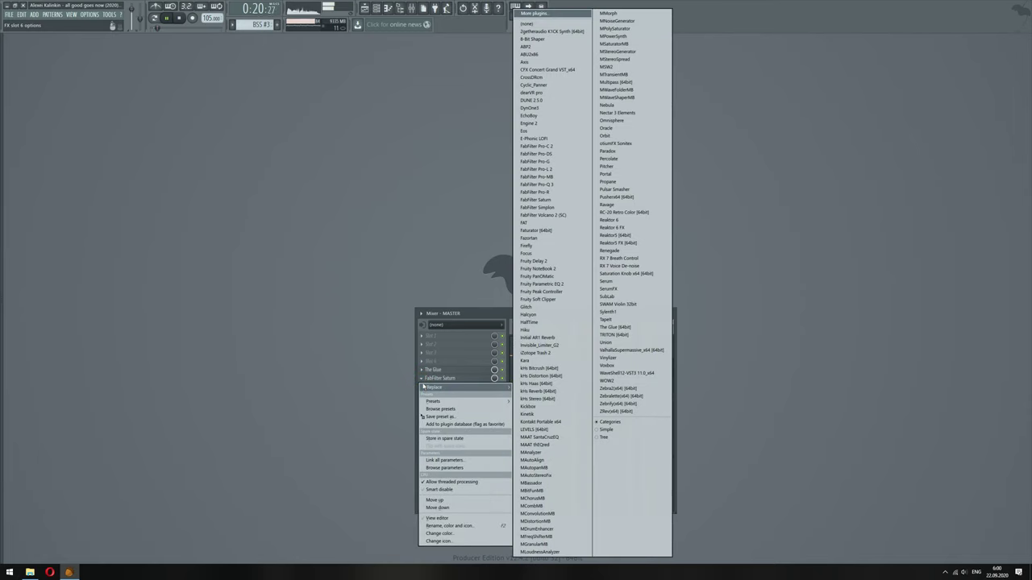
pyautogui.click(605, 343)
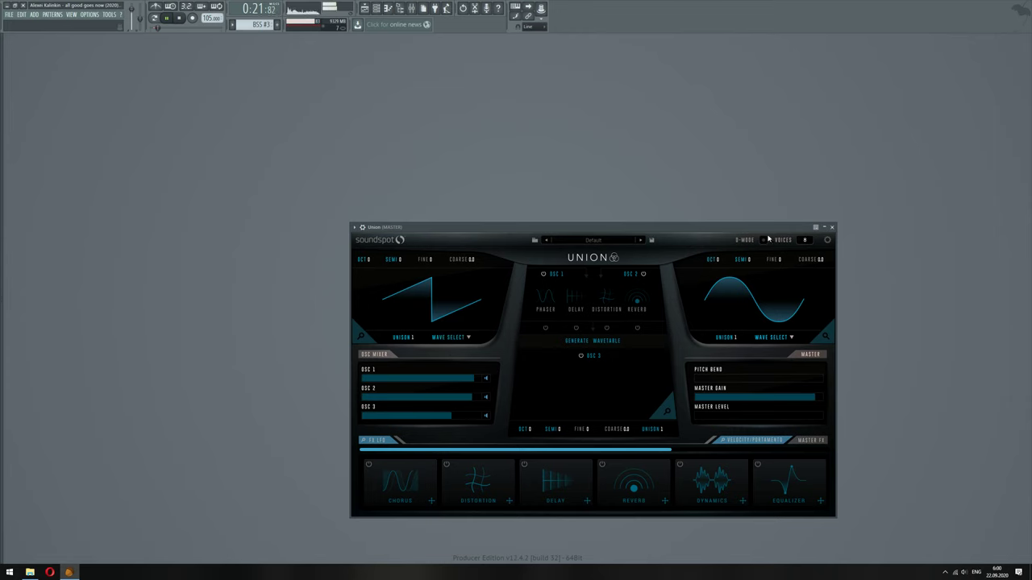
pyautogui.click(834, 228)
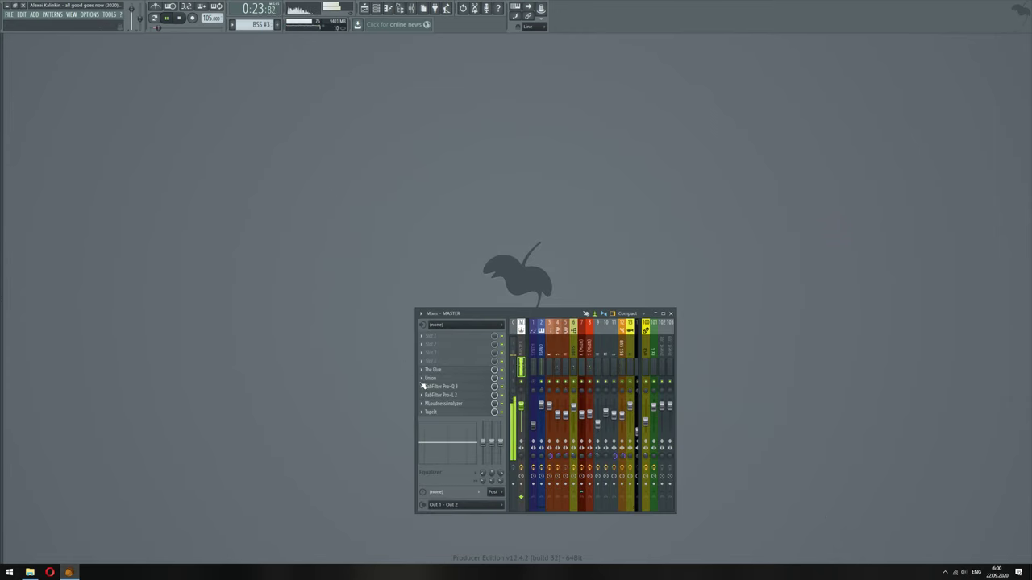
# Replace Union on the master with FabFilter Saturn and load the Magic Mastering bM preset from the Mastering category
pyautogui.click(422, 381)
pyautogui.moveTo(440, 387)
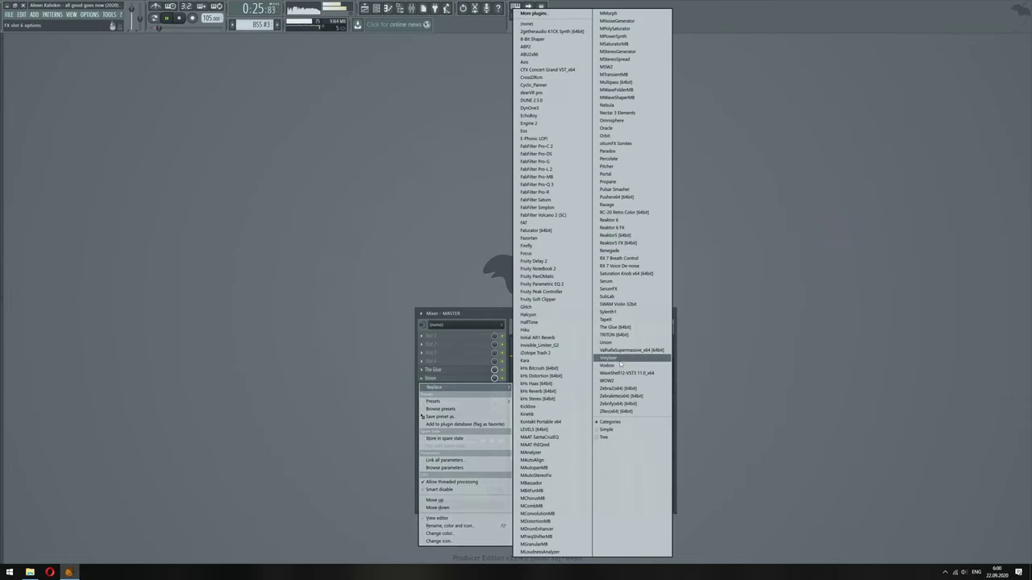
pyautogui.click(536, 199)
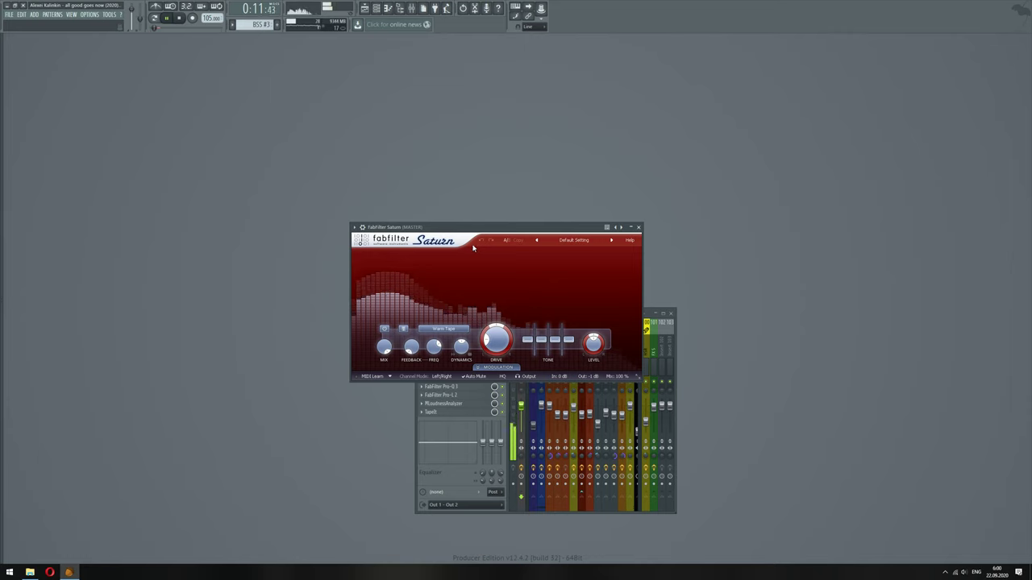
pyautogui.click(574, 240)
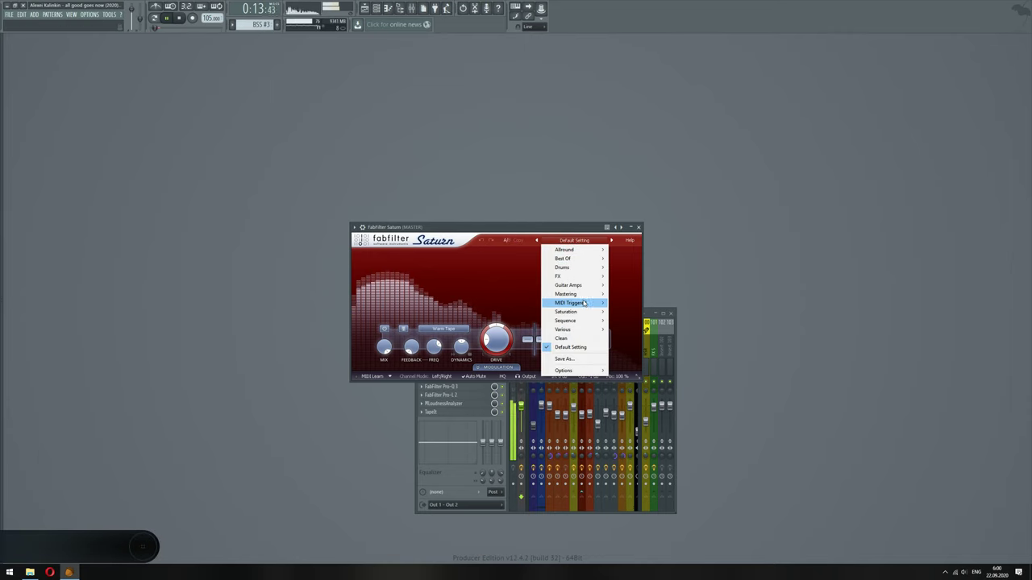
pyautogui.moveTo(568, 295)
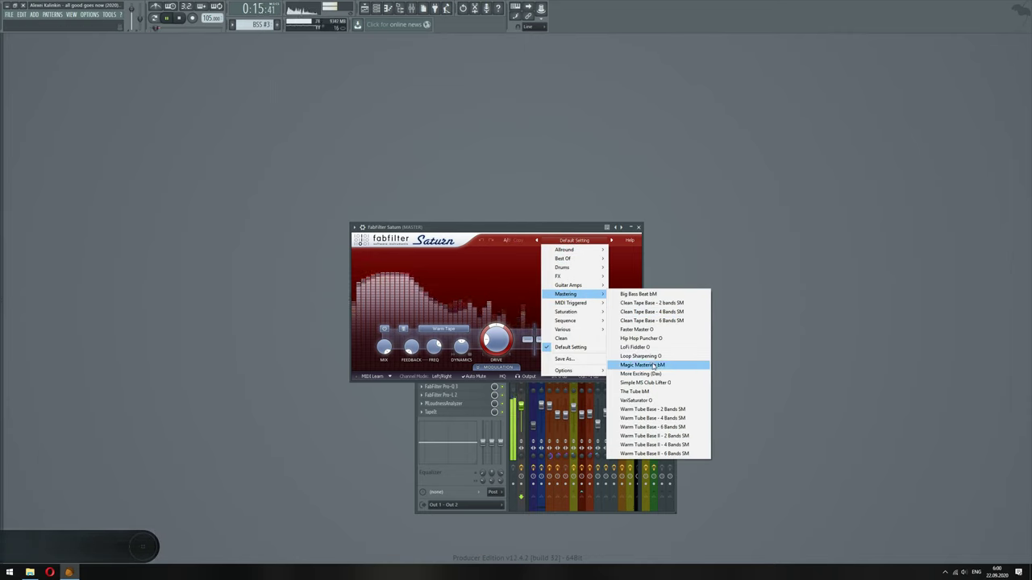
pyautogui.click(652, 366)
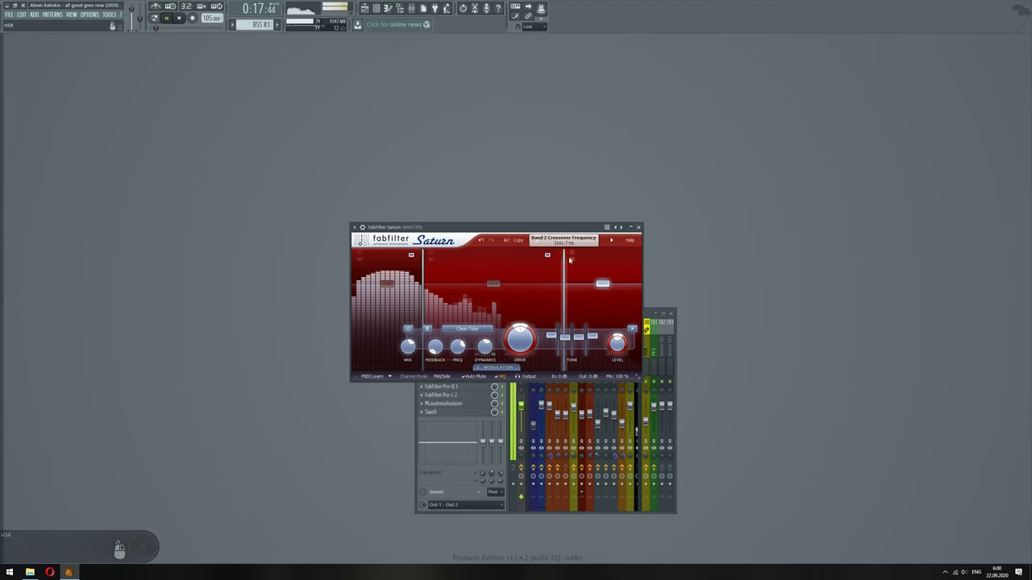
# Move Saturn's crossover between bands 2 and 3 higher, set band 3's treble to about +0.73 dB and close the mixer
pyautogui.moveTo(569, 260); pyautogui.dragTo(577, 260)
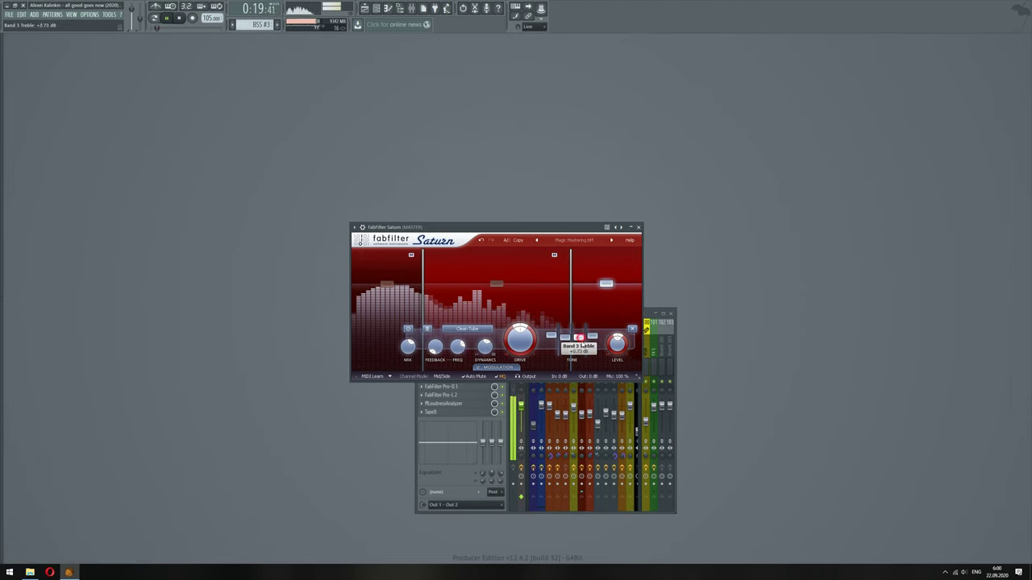
pyautogui.click(666, 315)
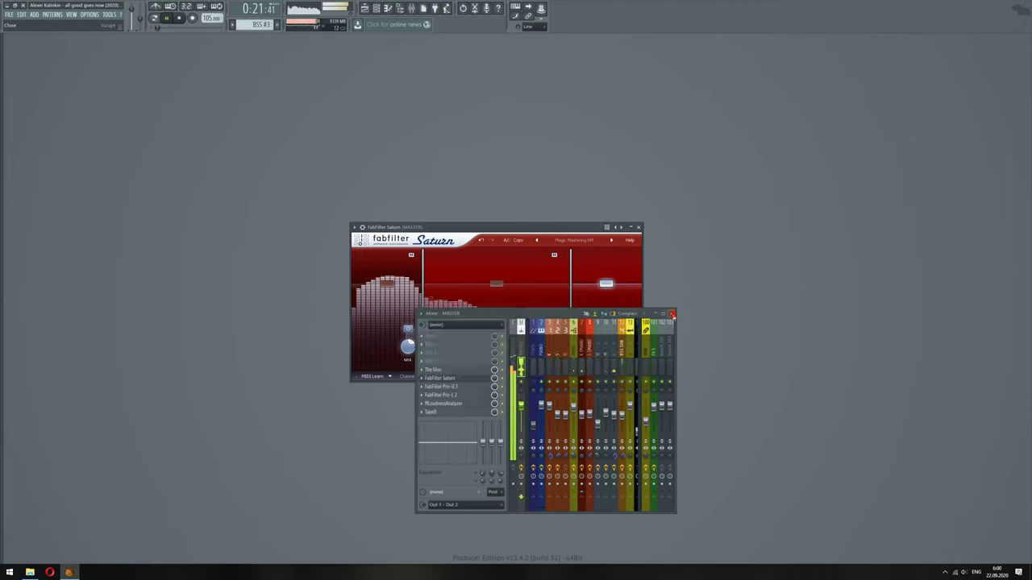
# Close the mixer, switch Saturn's band 2 to the Gentle Saturation style and set its treble to about -0.23 dB
pyautogui.click(672, 314)
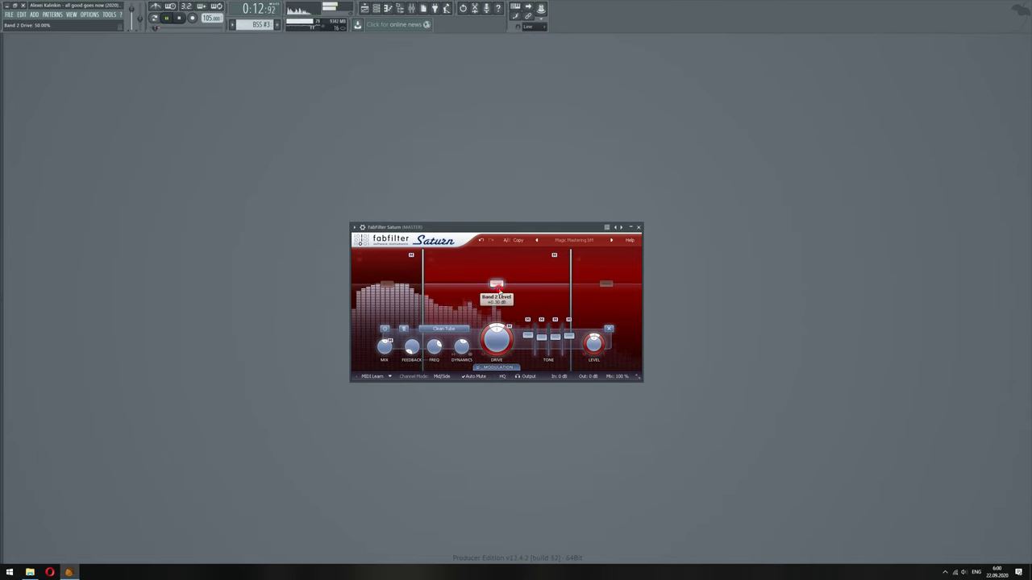
pyautogui.click(443, 329)
pyautogui.click(452, 435)
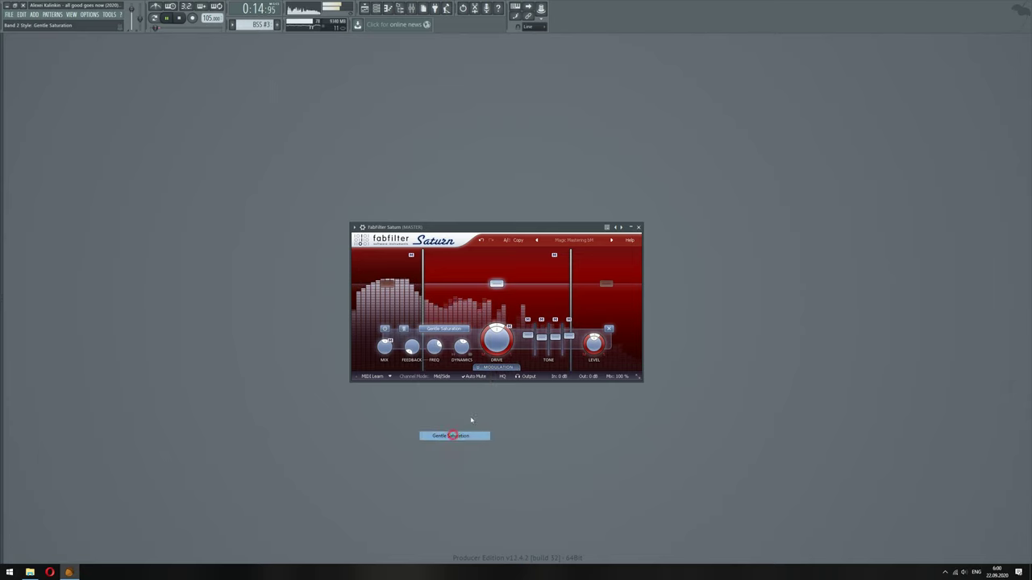
pyautogui.moveTo(496, 350); pyautogui.dragTo(556, 343)
# Shift Saturn's crossover between bands 2 and 3 slightly lower and give band 3 the Heavy Saturation style with mid at about -1.92 dB
pyautogui.click(607, 284)
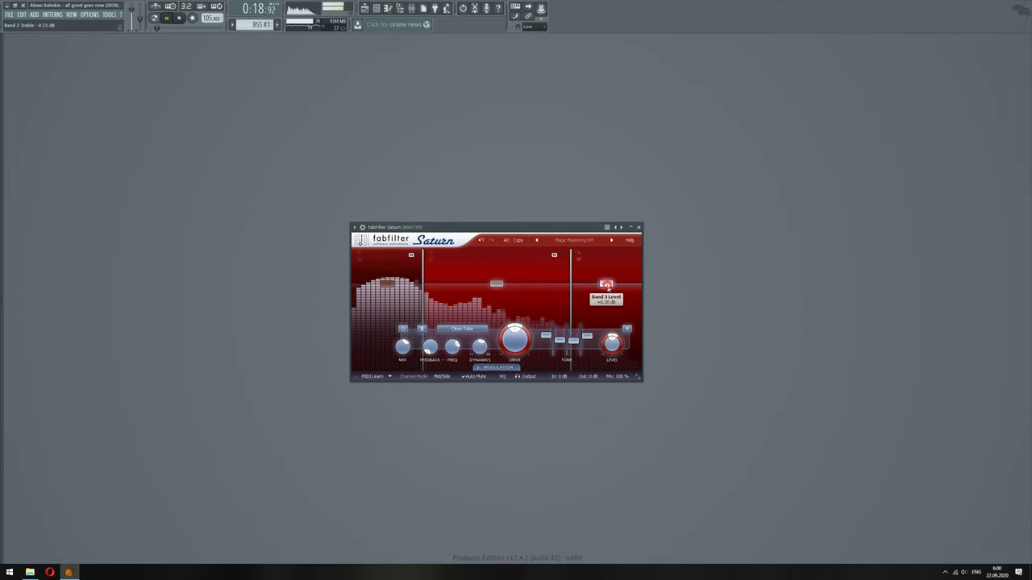
pyautogui.click(606, 286)
pyautogui.click(467, 329)
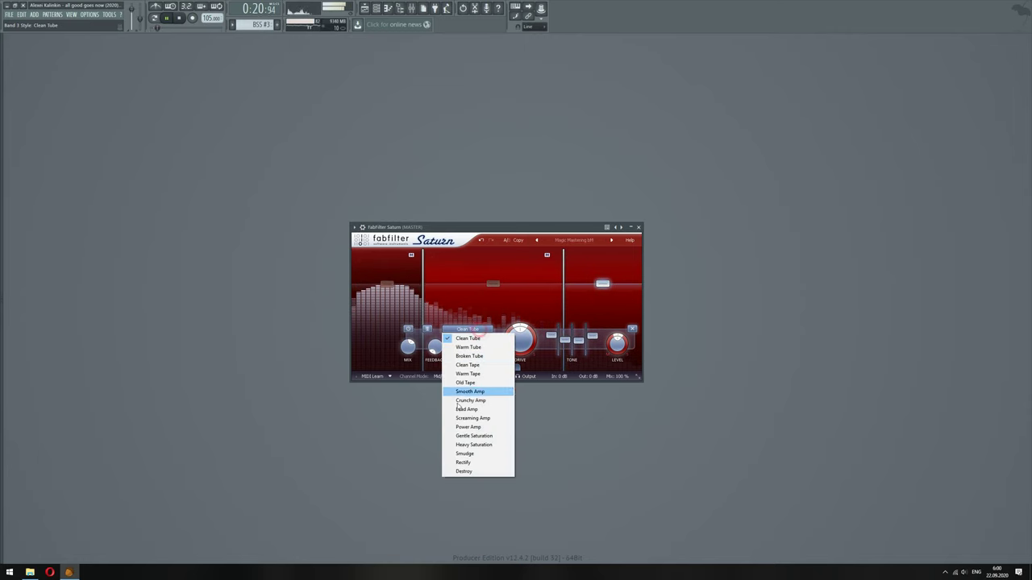
pyautogui.click(474, 444)
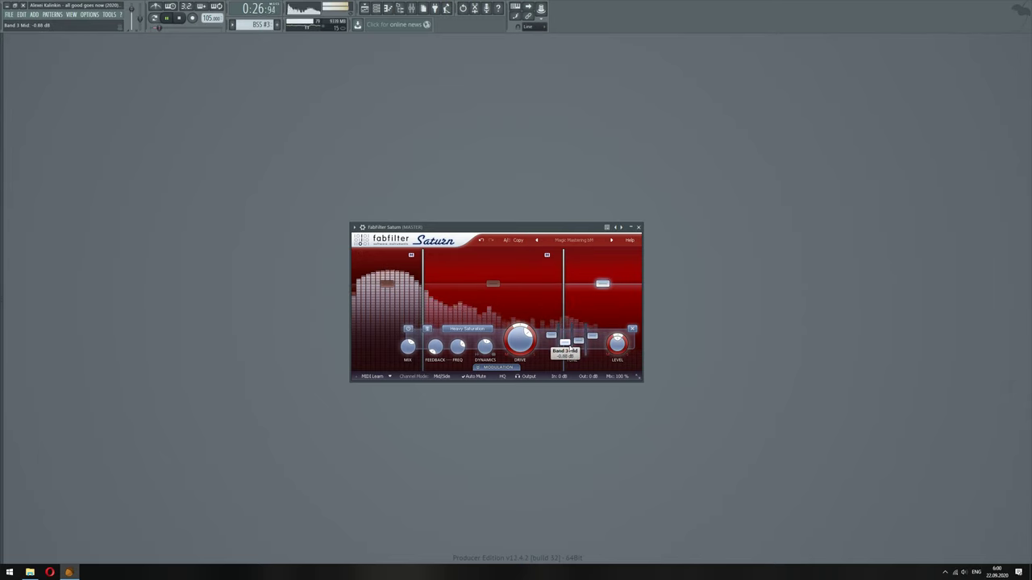
pyautogui.moveTo(569, 346); pyautogui.dragTo(568, 349)
# Set band 2's level to 0.00 dB and band 3's level to about -0.99 dB
pyautogui.click(493, 285)
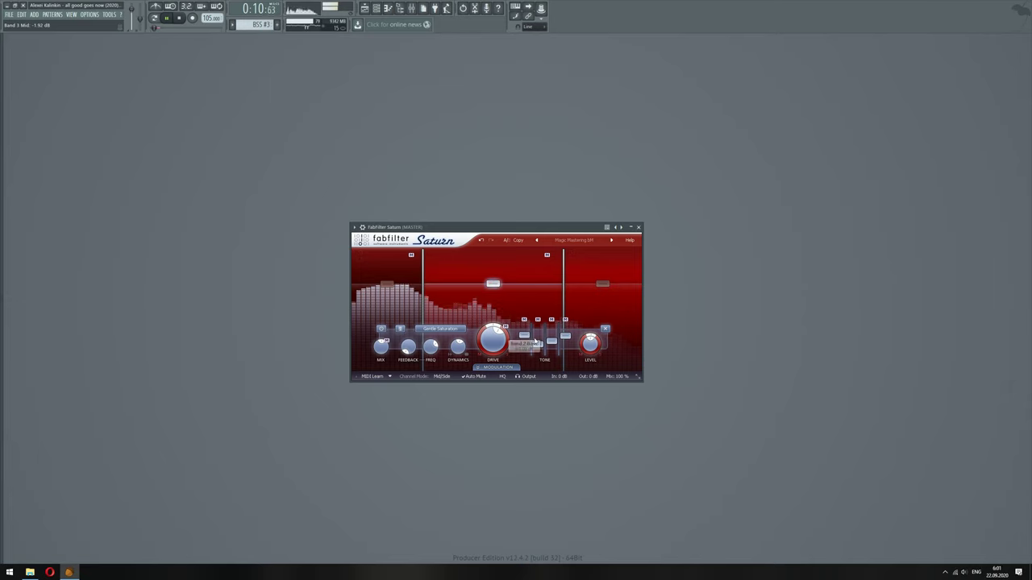
pyautogui.moveTo(494, 285); pyautogui.dragTo(500, 292)
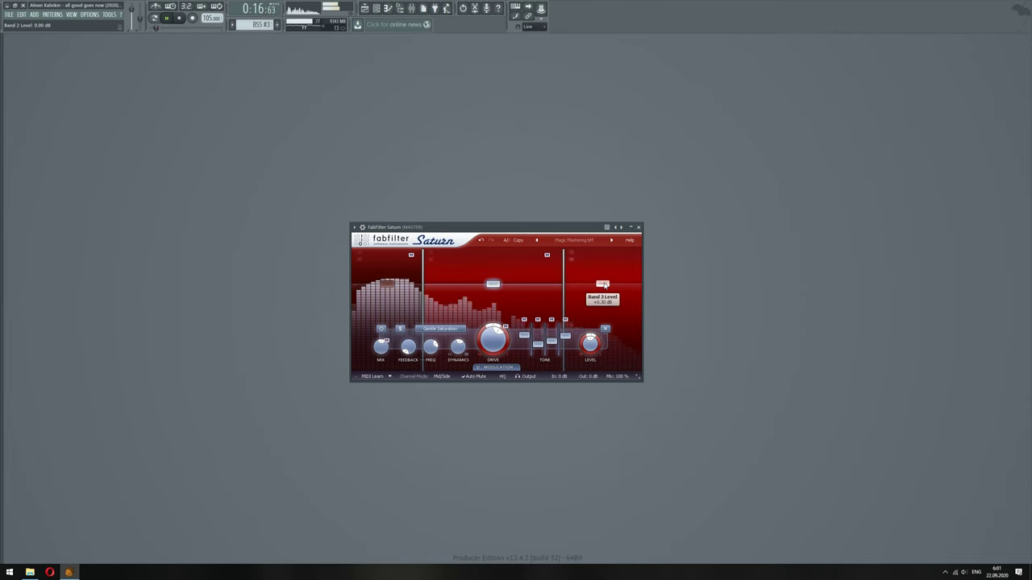
pyautogui.moveTo(603, 286); pyautogui.dragTo(603, 286)
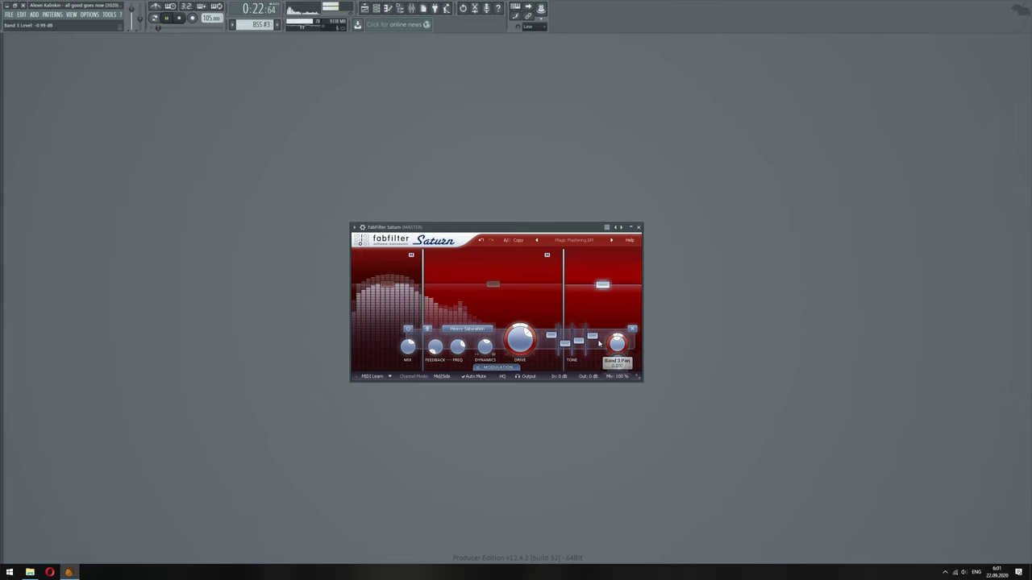
# Raise band 3's presence slightly and lower Saturn's overall mix to about 26%
pyautogui.moveTo(595, 338); pyautogui.dragTo(607, 438)
pyautogui.moveTo(617, 375)
pyautogui.click(501, 376)
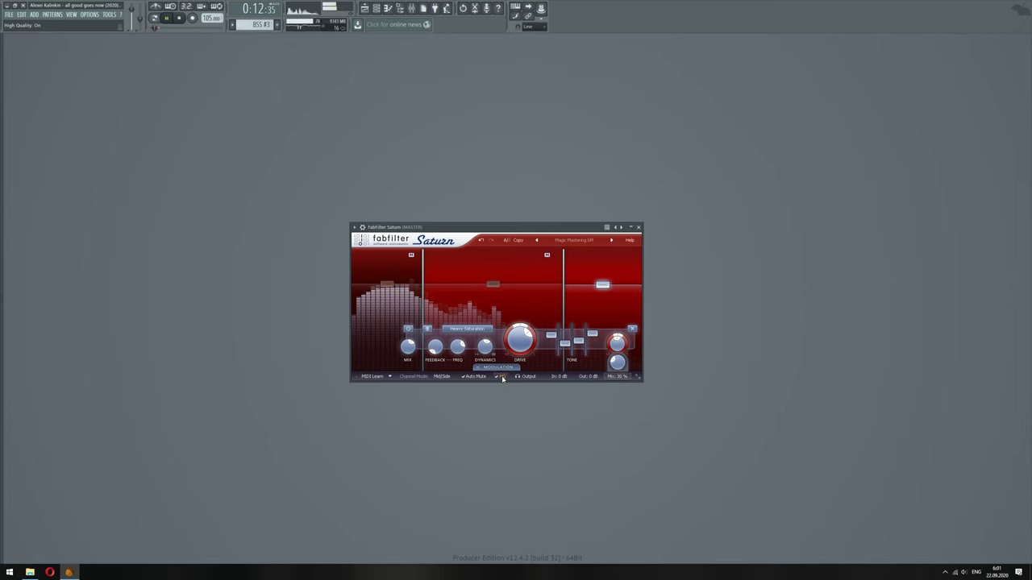
pyautogui.click(502, 376)
pyautogui.moveTo(617, 367)
pyautogui.moveTo(618, 367); pyautogui.dragTo(615, 382)
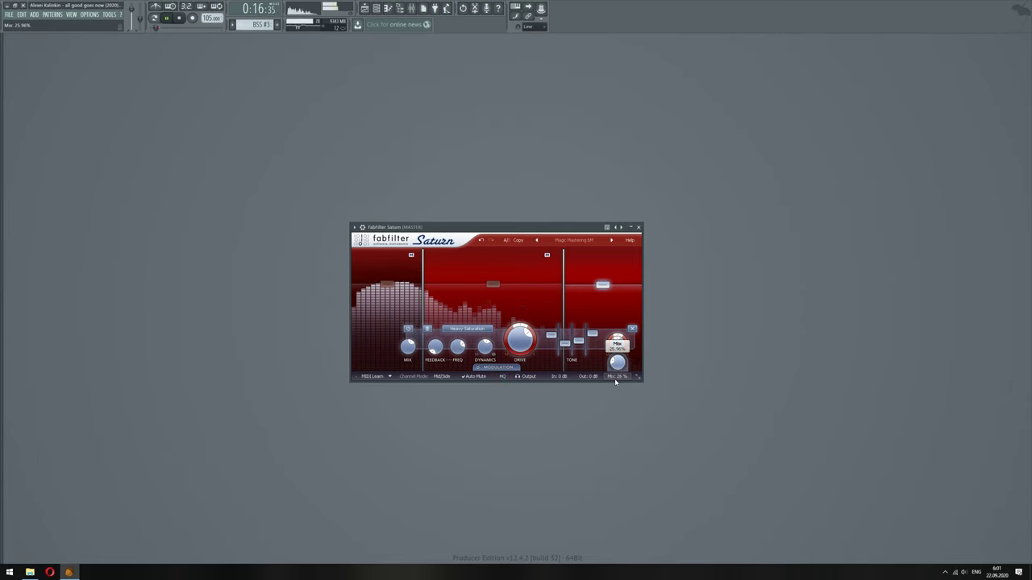
# Raise band 2's mid, treble and presence tone controls and set its drive to about 82.27%
pyautogui.click(493, 284)
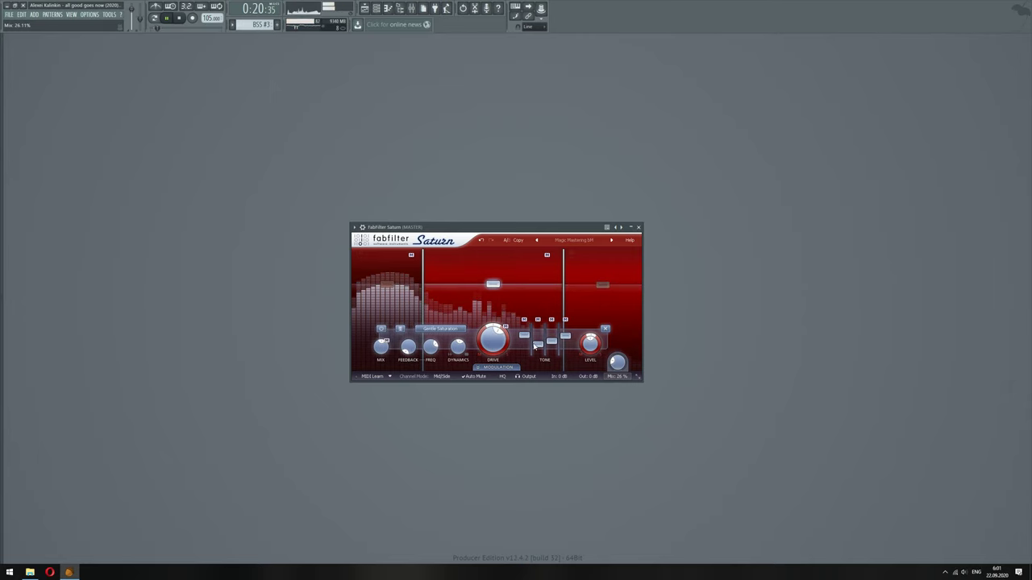
pyautogui.moveTo(541, 338); pyautogui.dragTo(561, 327)
pyautogui.moveTo(498, 339); pyautogui.dragTo(509, 311)
pyautogui.moveTo(552, 337); pyautogui.dragTo(488, 359)
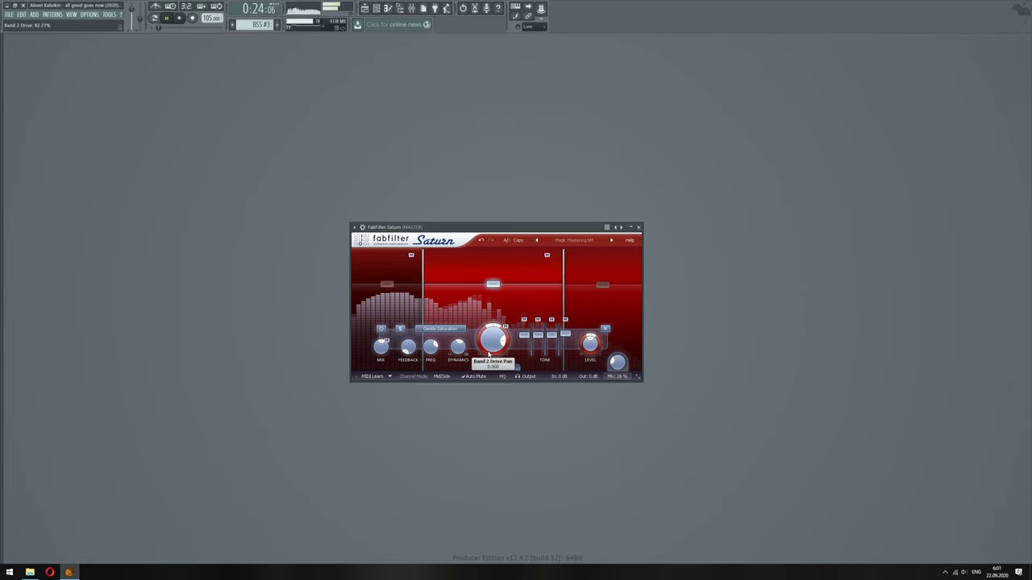
# Raise band 3's mid, treble and presence, and reduce Saturn's overall mix to about 18%
pyautogui.click(602, 284)
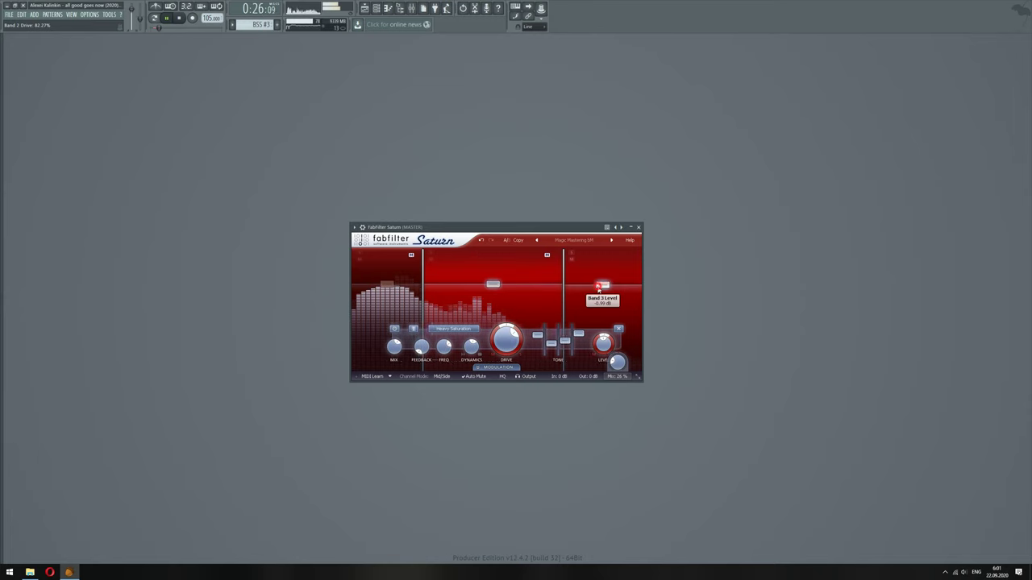
pyautogui.moveTo(579, 341)
pyautogui.mouseDown()
pyautogui.moveTo(586, 336)
pyautogui.moveTo(567, 345)
pyautogui.moveTo(575, 326)
pyautogui.moveTo(569, 336)
pyautogui.moveTo(584, 335)
pyautogui.mouseUp()
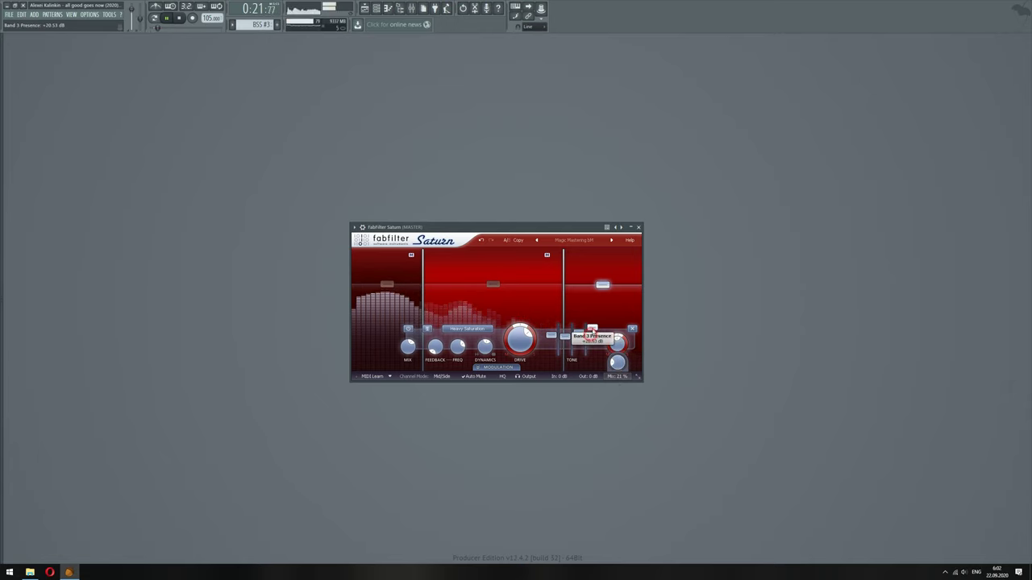
pyautogui.moveTo(592, 326); pyautogui.dragTo(592, 330)
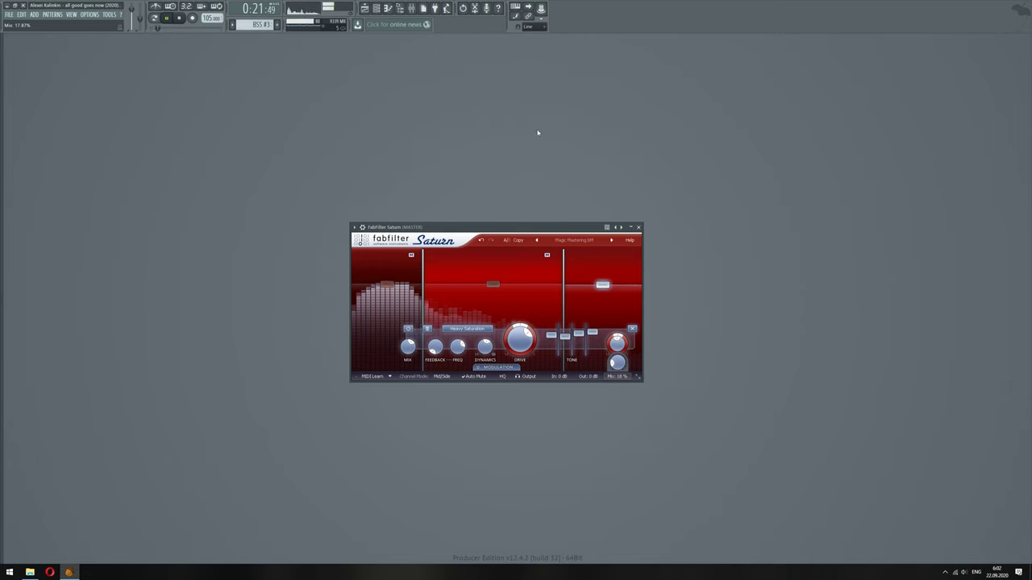
# Set the system speaker volume to 100 and open the mixer
pyautogui.click(964, 573)
pyautogui.moveTo(938, 555); pyautogui.dragTo(1008, 566)
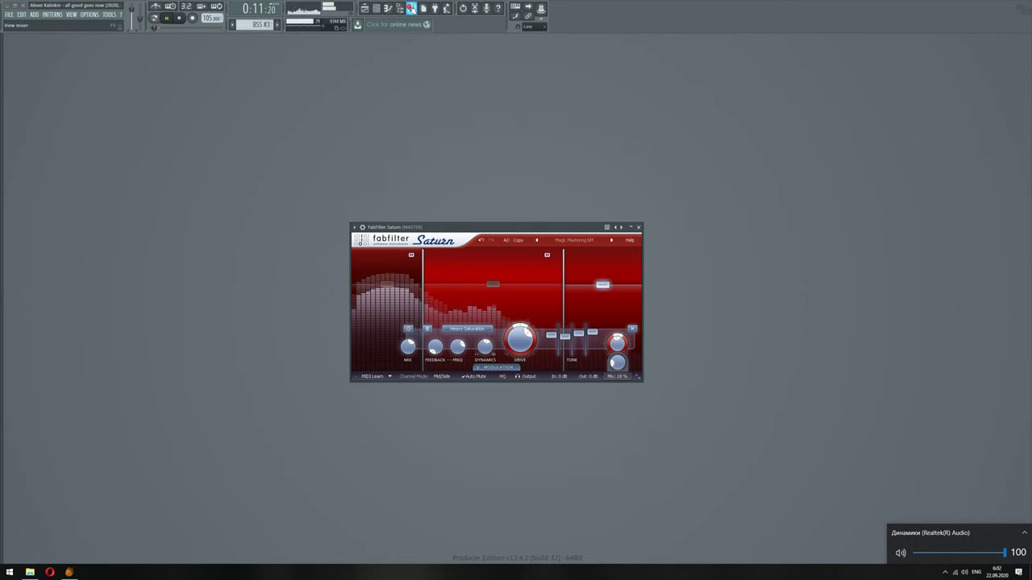
pyautogui.click(411, 8)
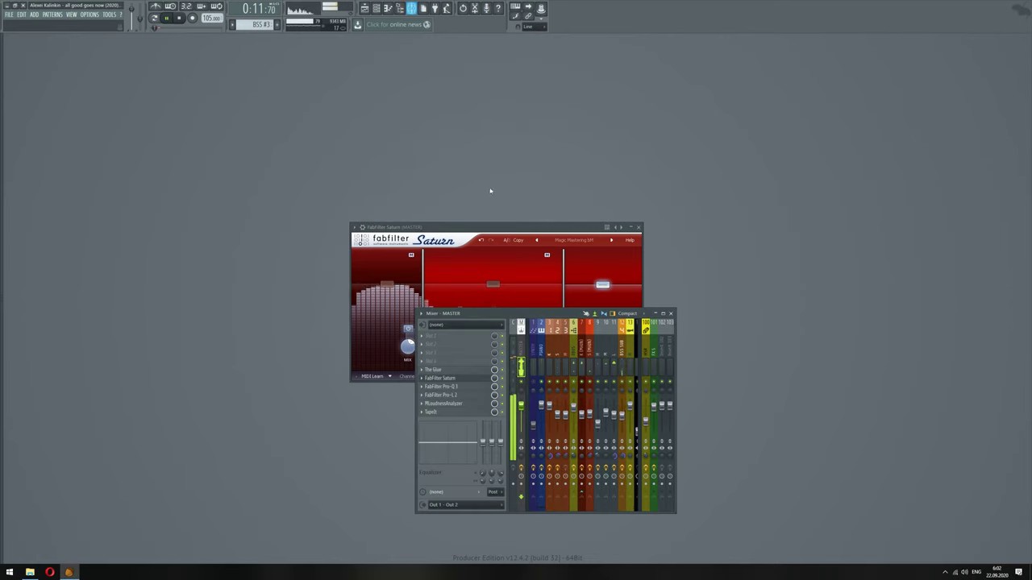
# Bring the master's Saturn window back to the front and adjust band 3's mix, keeping its level at about -0.99 dB
pyautogui.click(478, 380)
pyautogui.click(484, 379)
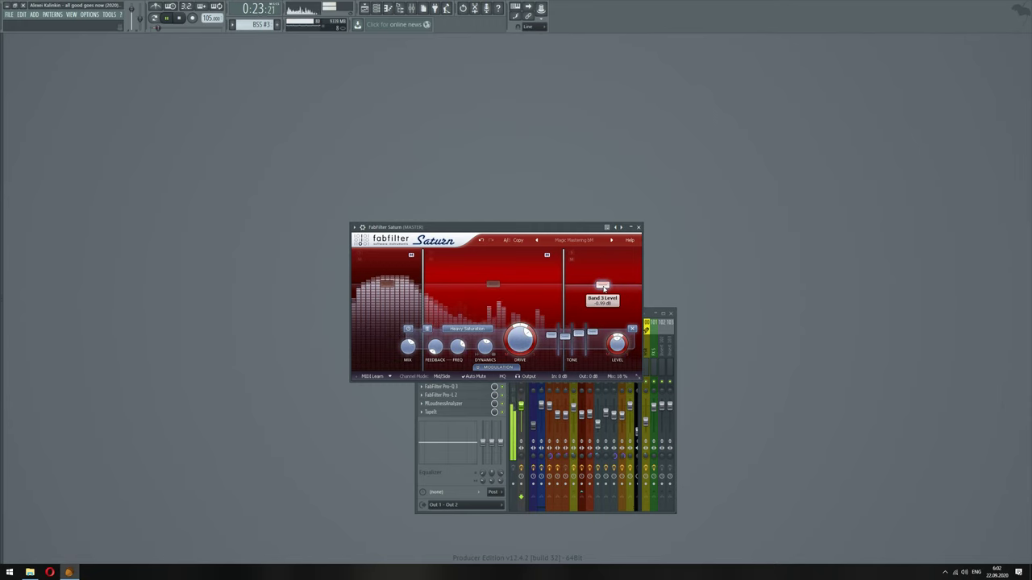
pyautogui.moveTo(603, 287); pyautogui.dragTo(605, 287)
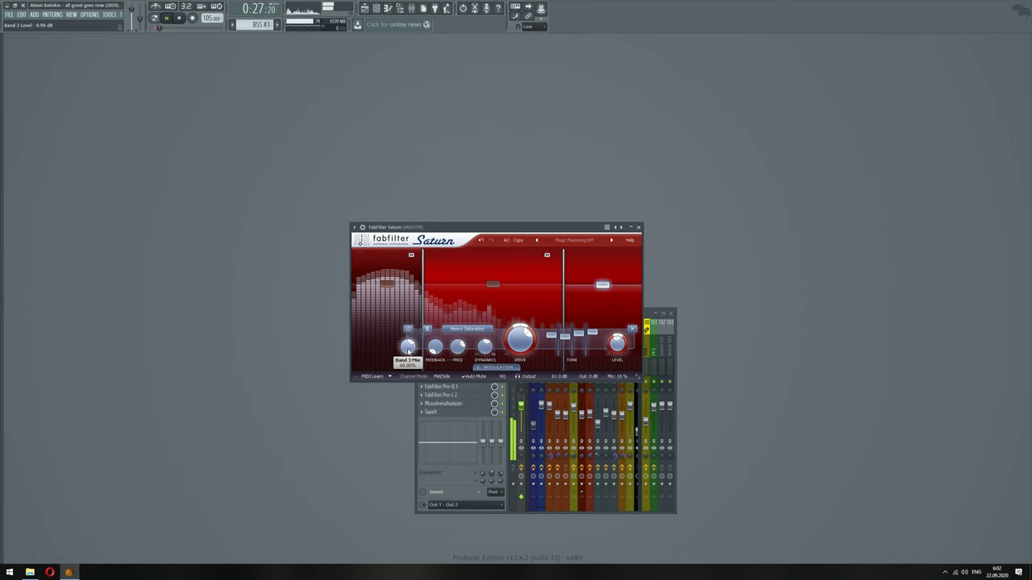
pyautogui.moveTo(410, 352); pyautogui.dragTo(413, 356)
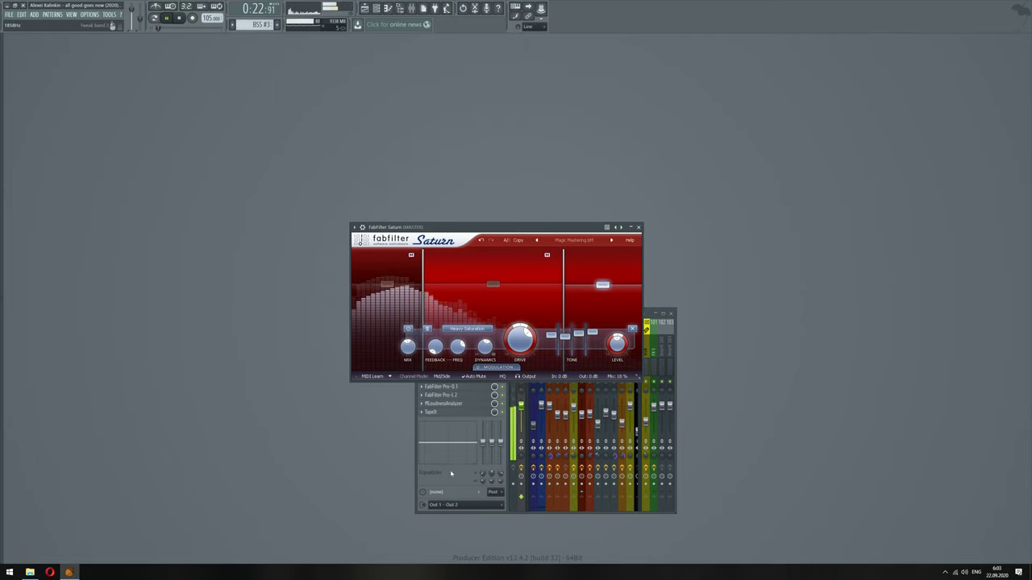
# Adjust the low-shelf band of the SYNTH track's built-in equalizer
pyautogui.click(449, 483)
pyautogui.click(534, 382)
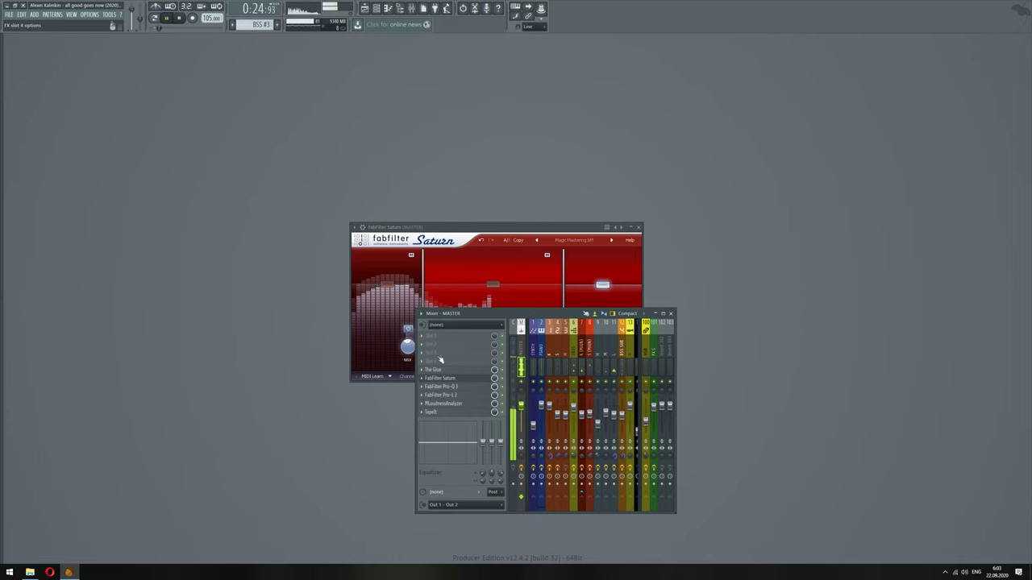
pyautogui.click(534, 381)
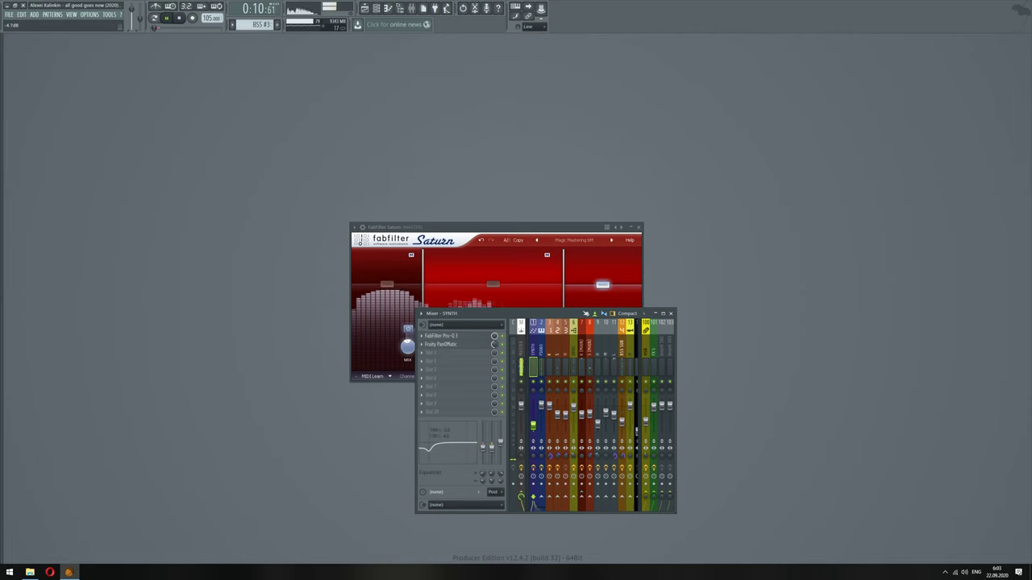
pyautogui.moveTo(483, 446); pyautogui.dragTo(483, 440)
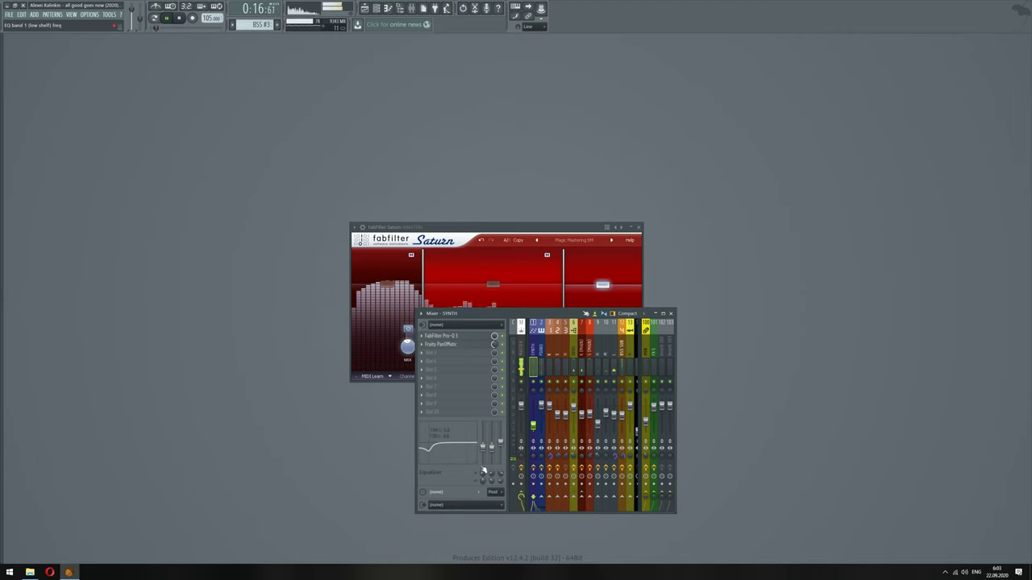
pyautogui.rightClick(482, 441)
pyautogui.click(456, 479)
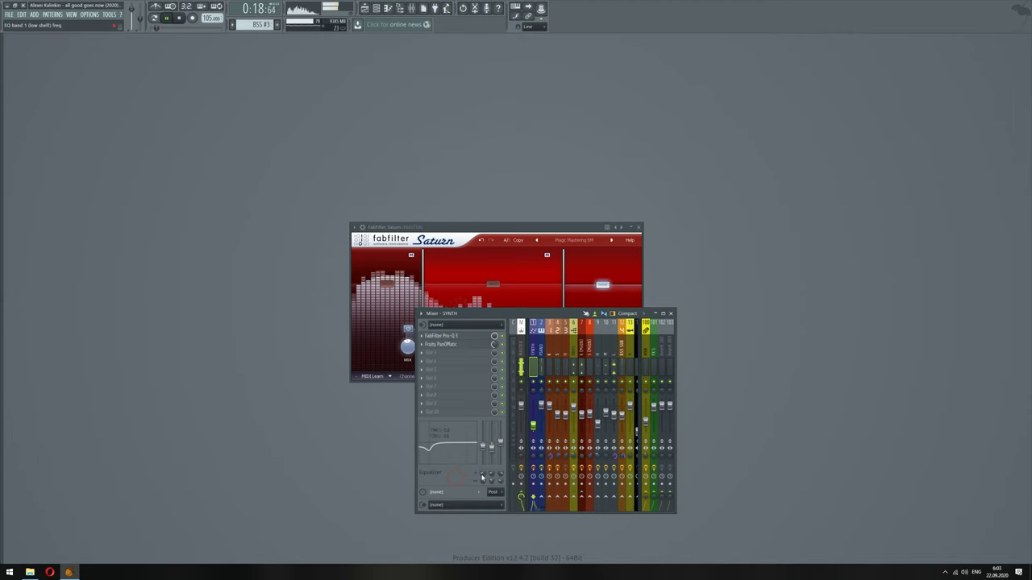
pyautogui.moveTo(483, 475); pyautogui.dragTo(483, 479)
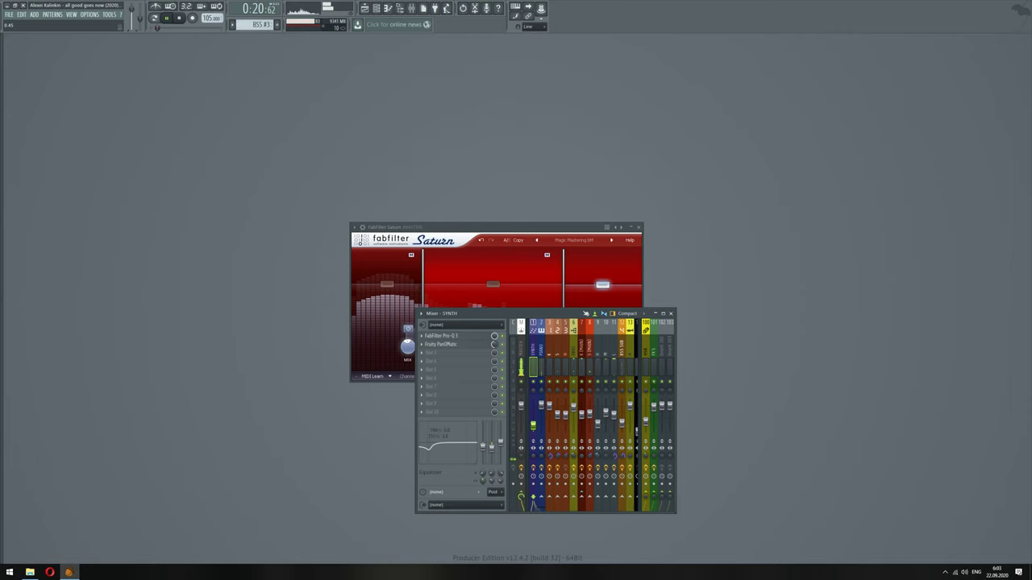
# Readjust the mix of Saturn's band 3 and raise band 2's mix to about 99.95%
pyautogui.click(410, 353)
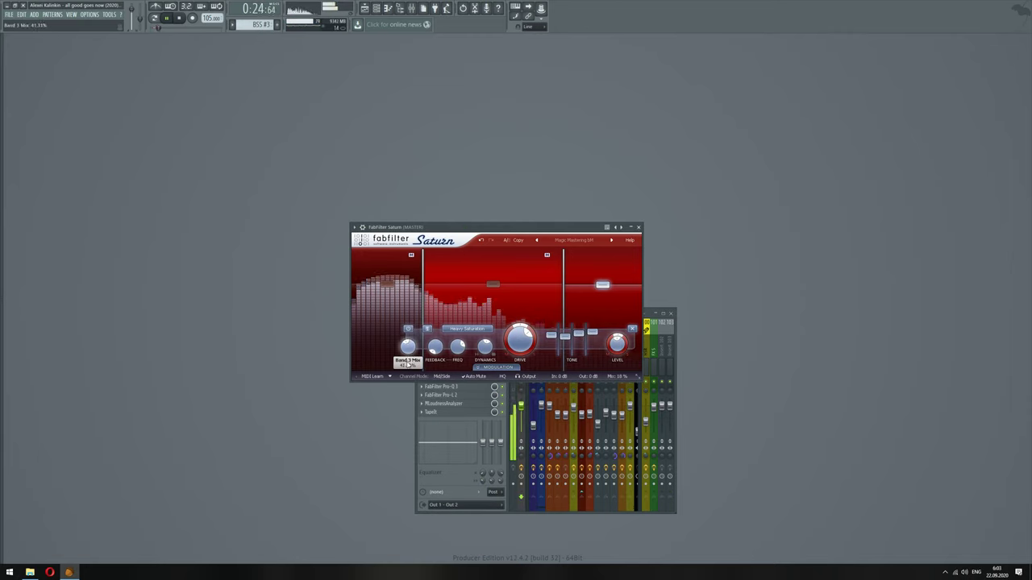
pyautogui.moveTo(410, 364); pyautogui.dragTo(407, 407)
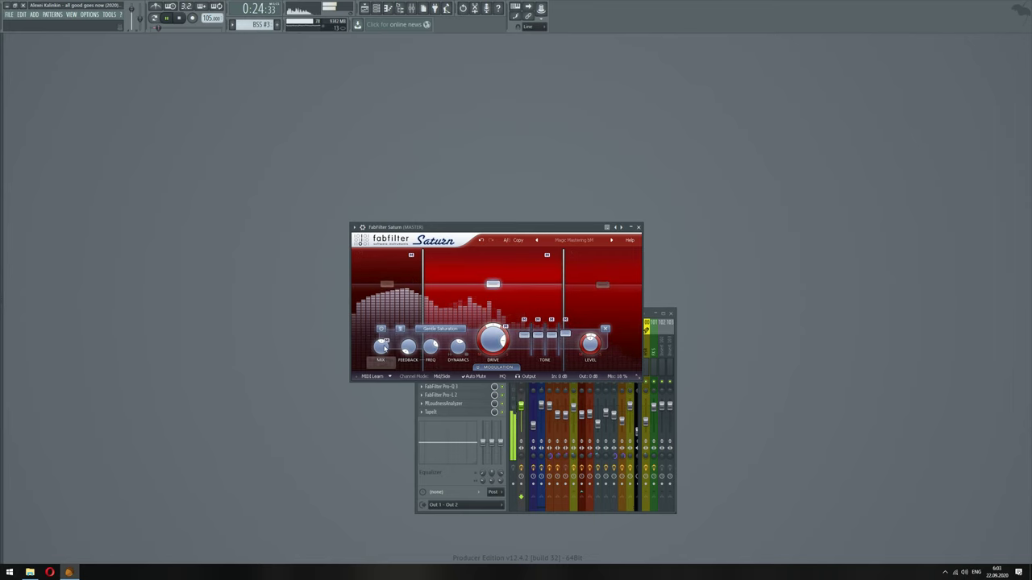
pyautogui.moveTo(384, 348); pyautogui.dragTo(391, 302)
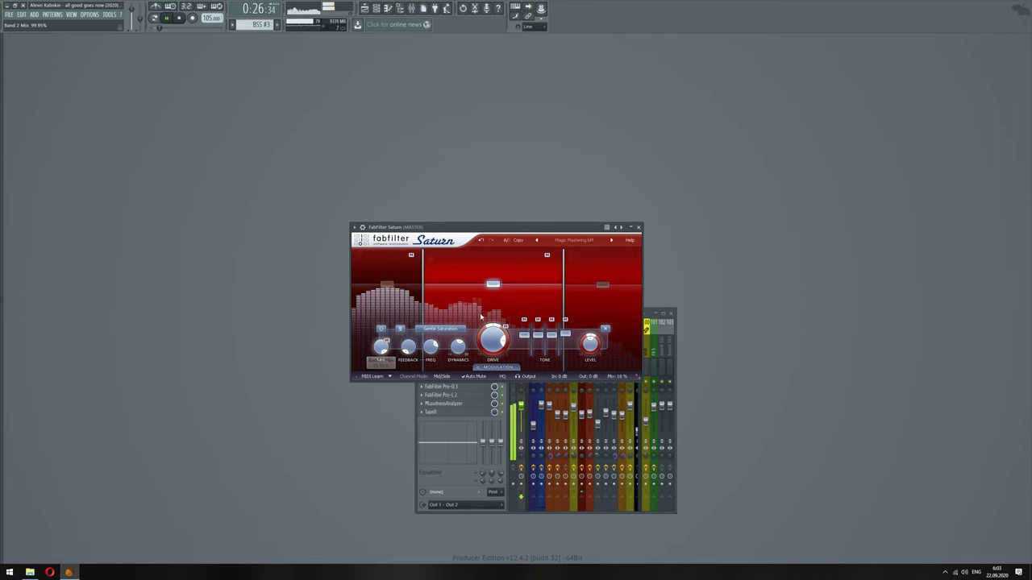
# Try the Heavy Saturation, Crunchy Amp, Clean Tape and Warm Tube styles on band 2 while varying its drive
pyautogui.click(440, 329)
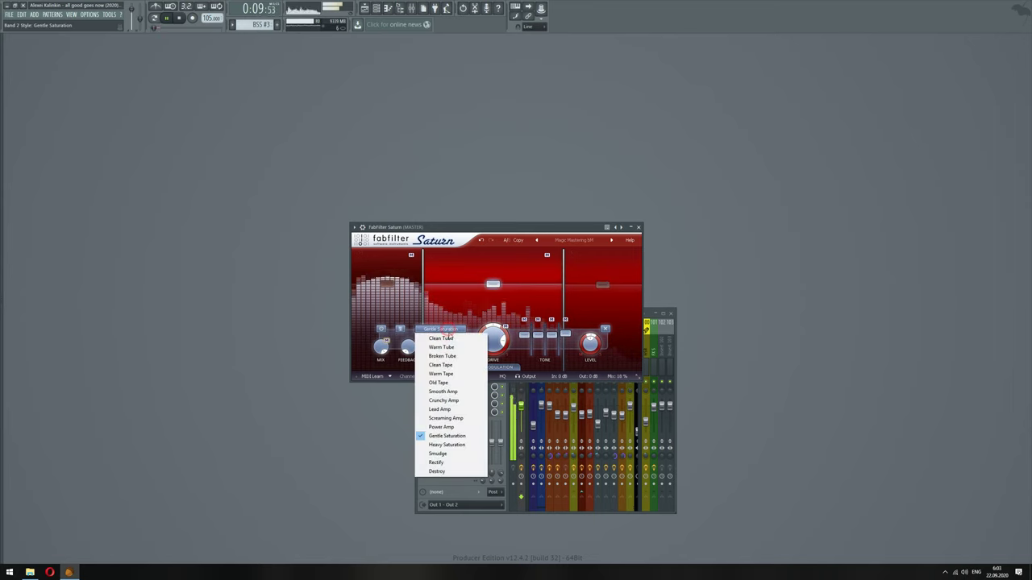
pyautogui.click(446, 444)
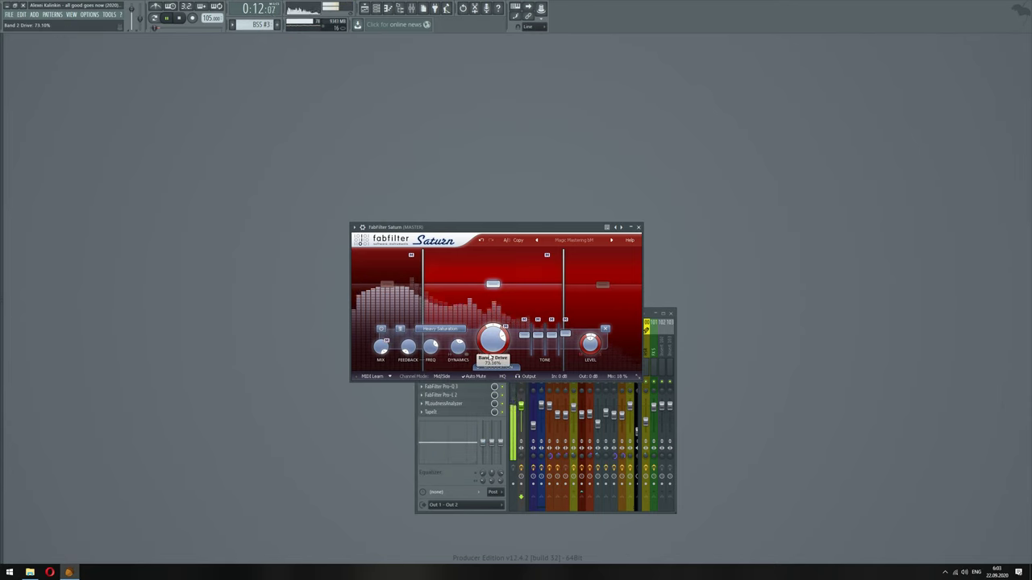
pyautogui.click(441, 330)
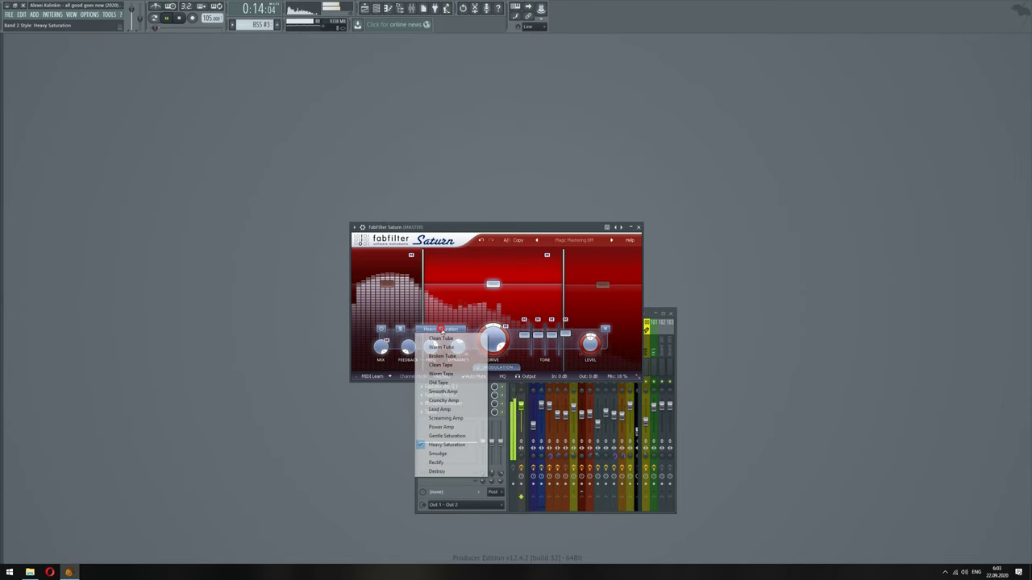
pyautogui.click(443, 401)
pyautogui.click(441, 329)
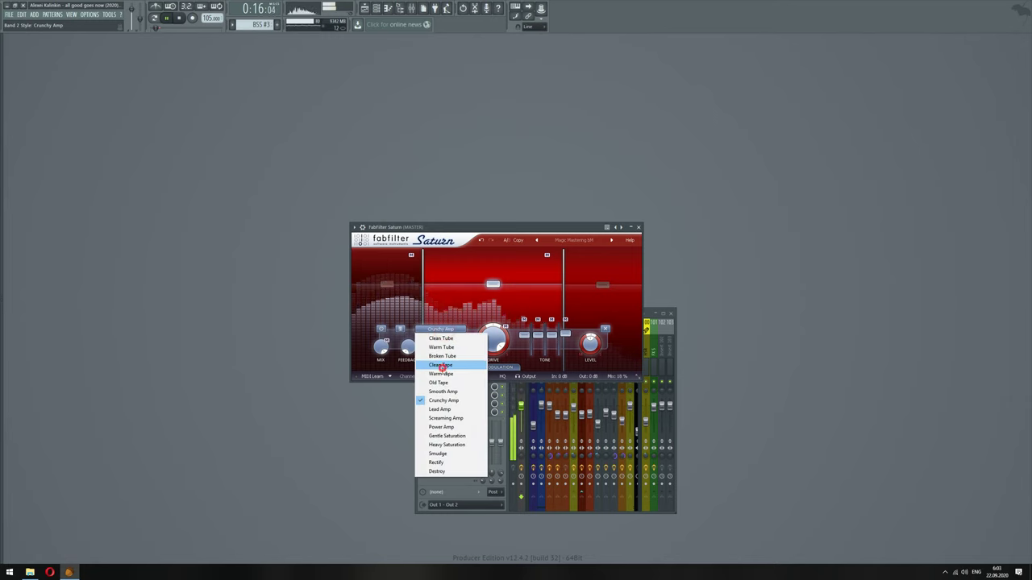
pyautogui.click(441, 367)
pyautogui.click(441, 330)
pyautogui.click(441, 347)
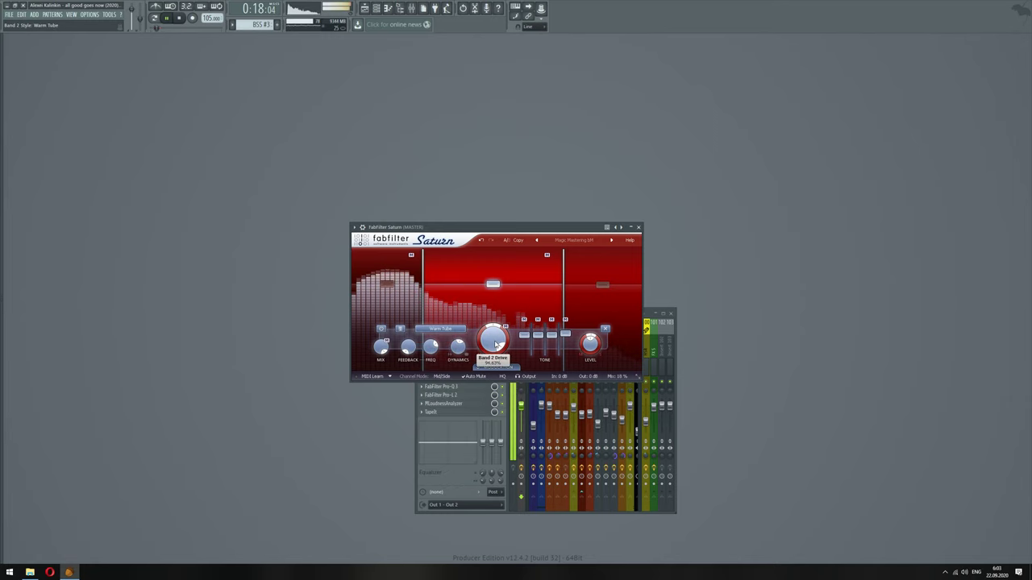
# Return band 2 to the Gentle Saturation style and readjust its drive
pyautogui.click(441, 329)
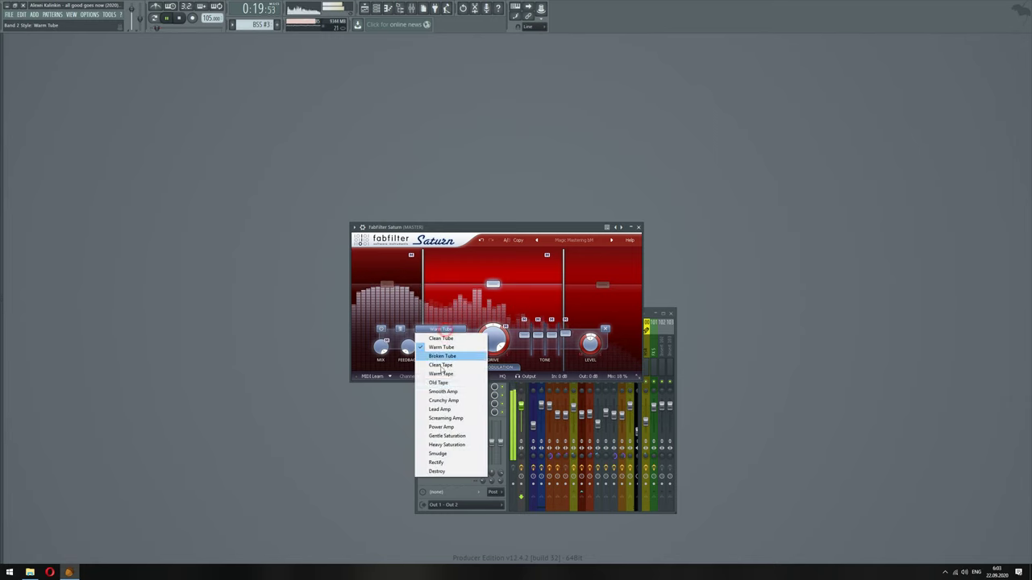
pyautogui.click(447, 436)
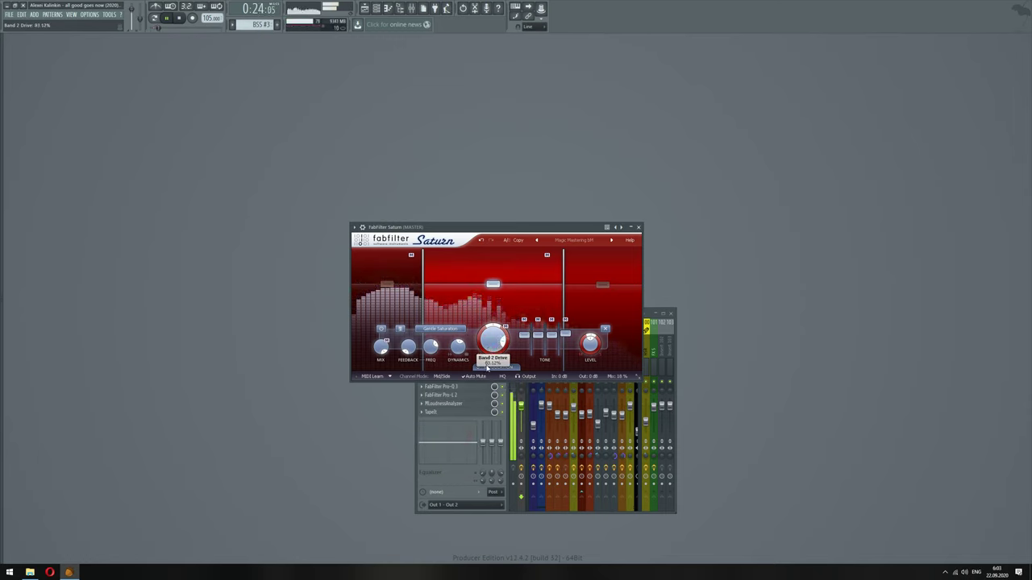
# Lower Saturn's band 2 mix to about 44% and its level to about -4.44 dB
pyautogui.moveTo(387, 347); pyautogui.dragTo(387, 369)
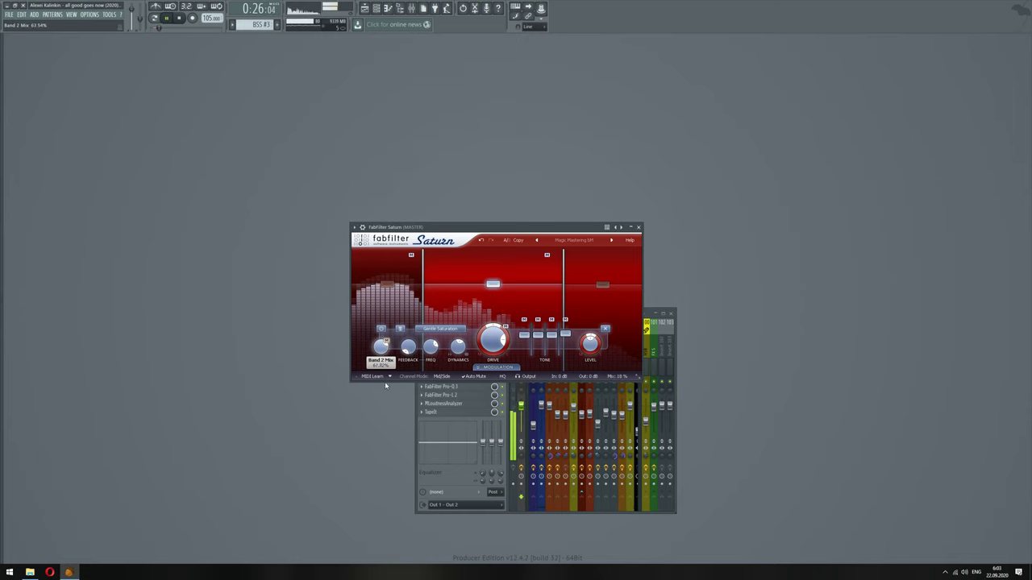
pyautogui.moveTo(385, 410); pyautogui.dragTo(390, 462)
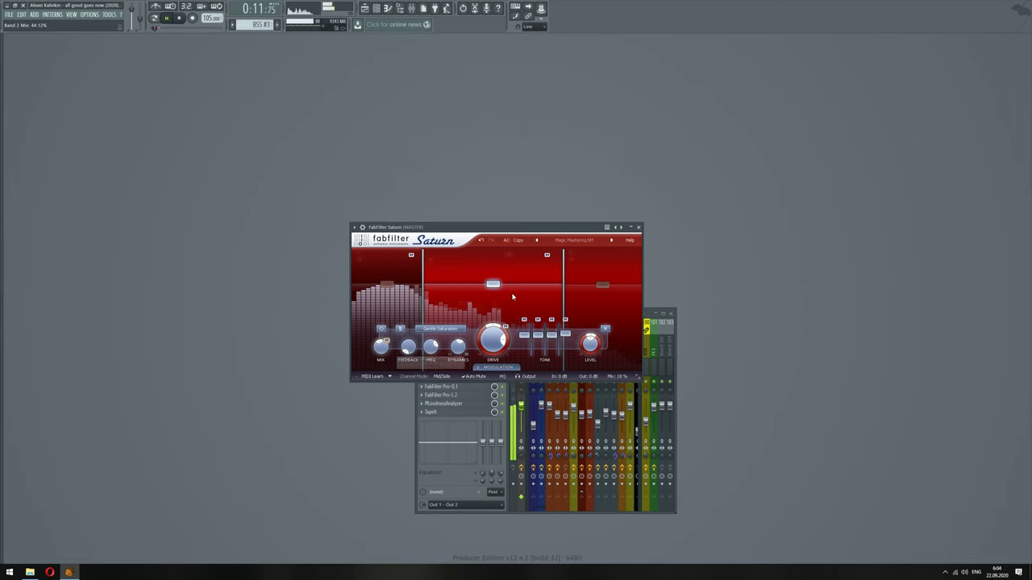
pyautogui.moveTo(492, 284)
pyautogui.mouseDown()
pyautogui.moveTo(497, 314)
pyautogui.moveTo(497, 262)
pyautogui.moveTo(505, 292)
pyautogui.mouseUp()
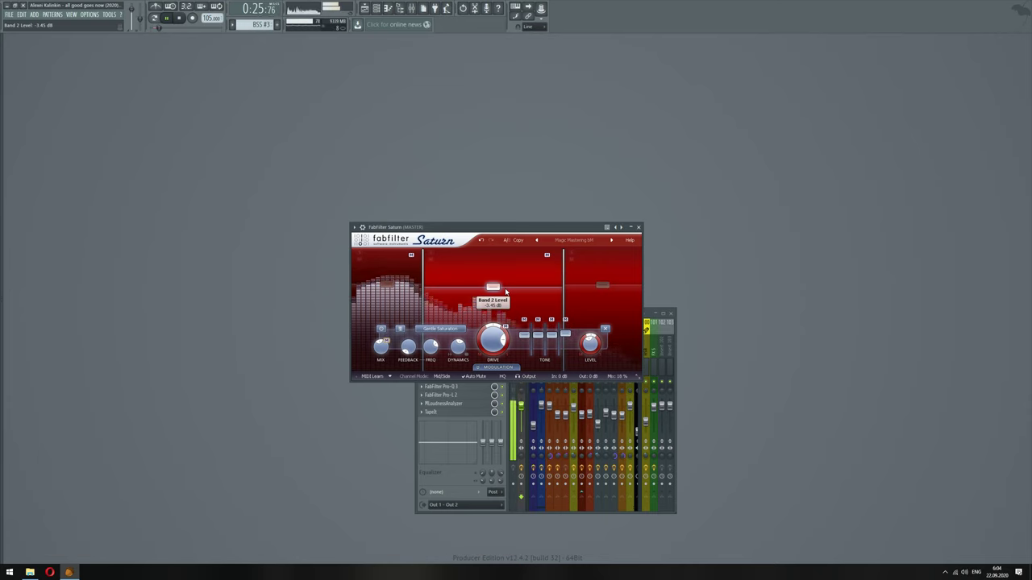
pyautogui.moveTo(506, 292); pyautogui.dragTo(505, 291)
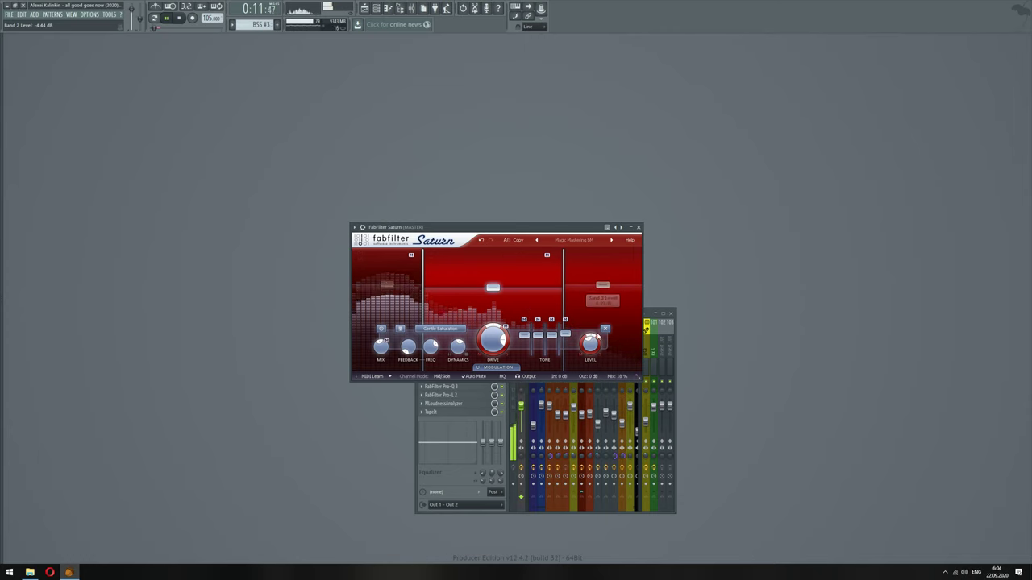
# Select Saturn's band 3, fine-tune its tone controls and set its mix to about 35.11%
pyautogui.click(602, 285)
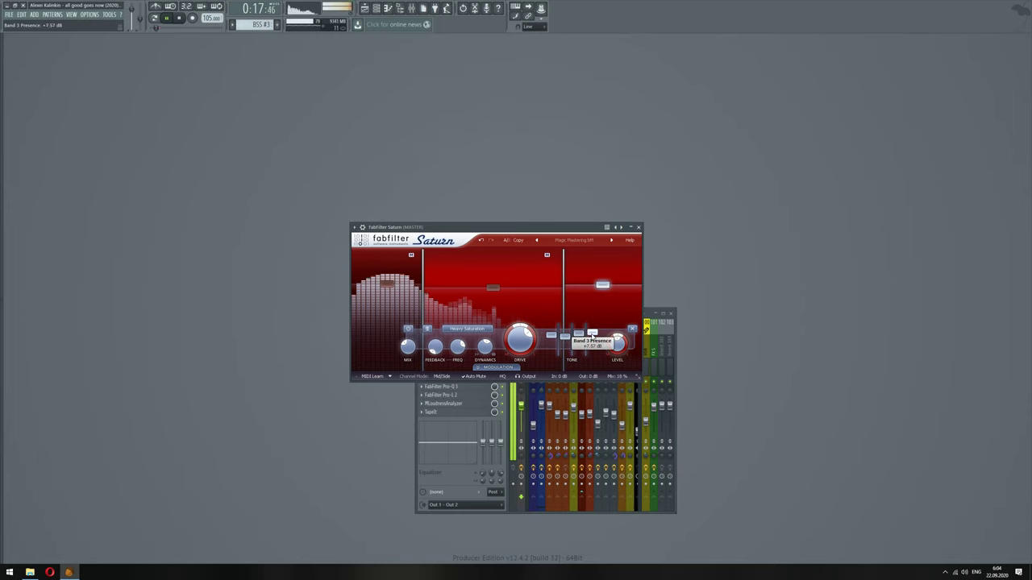
pyautogui.scroll(-4, 579, 334)
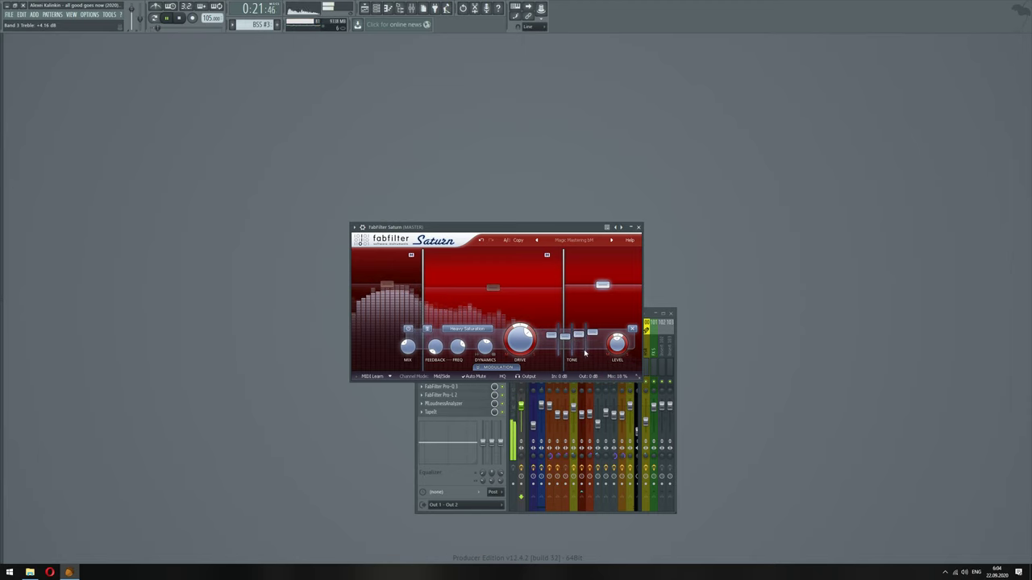
pyautogui.moveTo(408, 347); pyautogui.dragTo(409, 358)
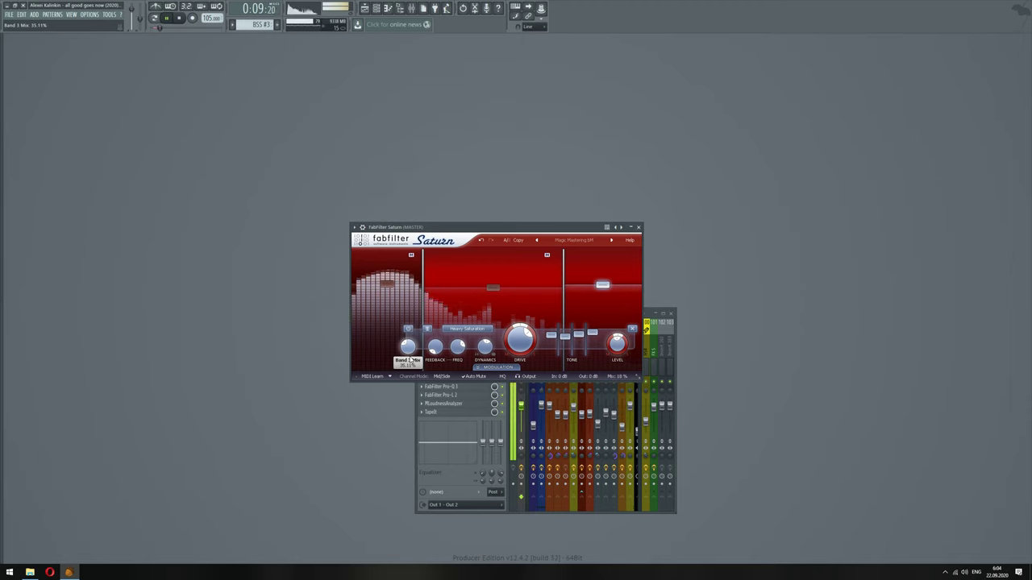
# Set Saturn's overall output mix to about 17%
pyautogui.moveTo(615, 378)
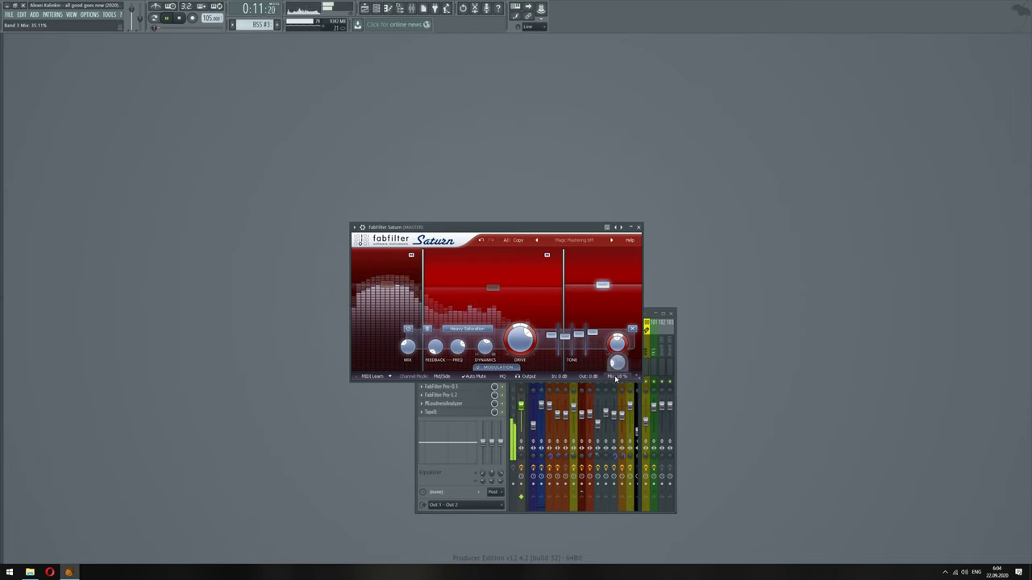
pyautogui.moveTo(616, 369); pyautogui.dragTo(617, 367)
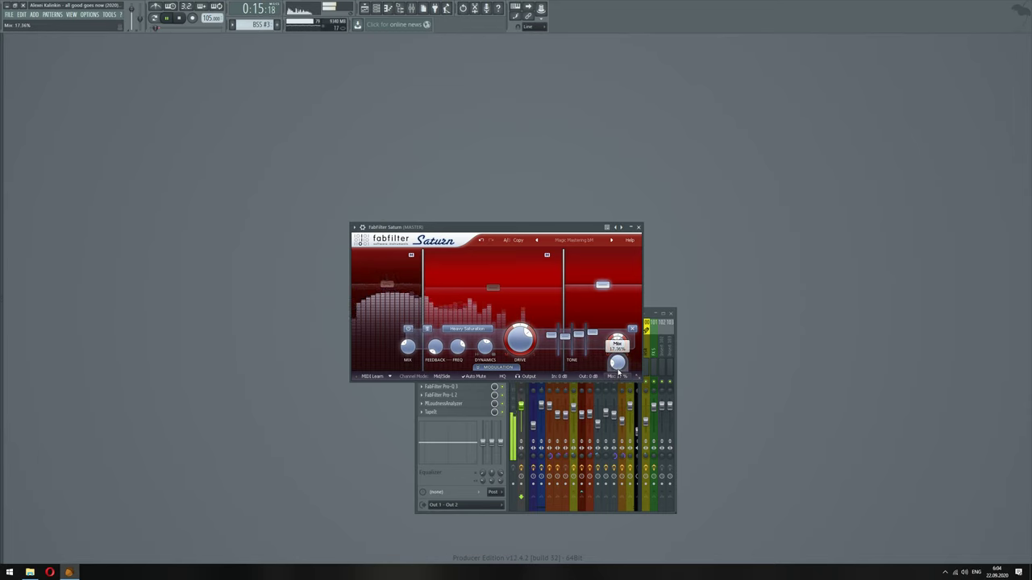
# Readjust the high-shelf level of the S (MAIN) track's built-in equalizer
pyautogui.click(609, 388)
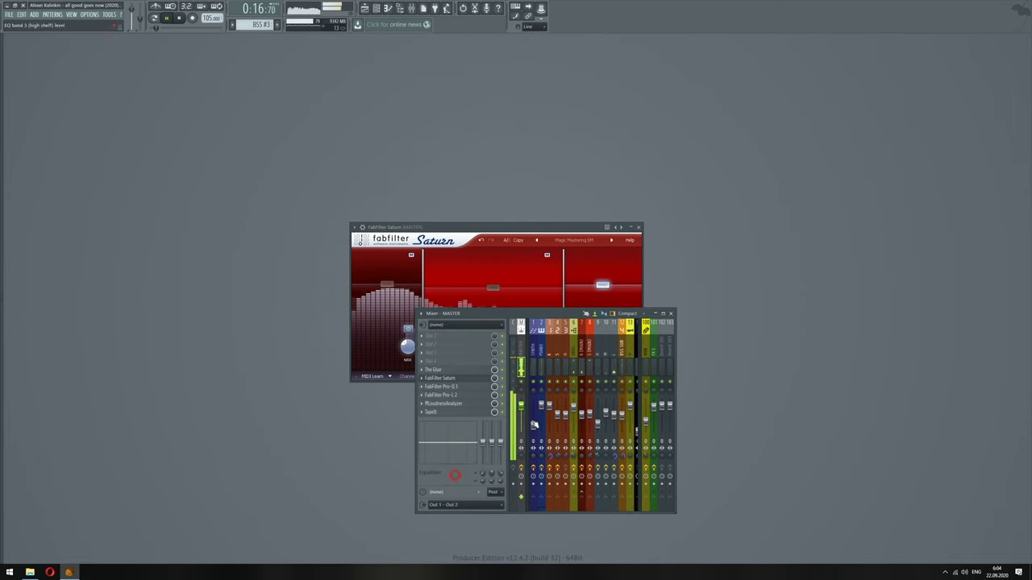
pyautogui.click(590, 351)
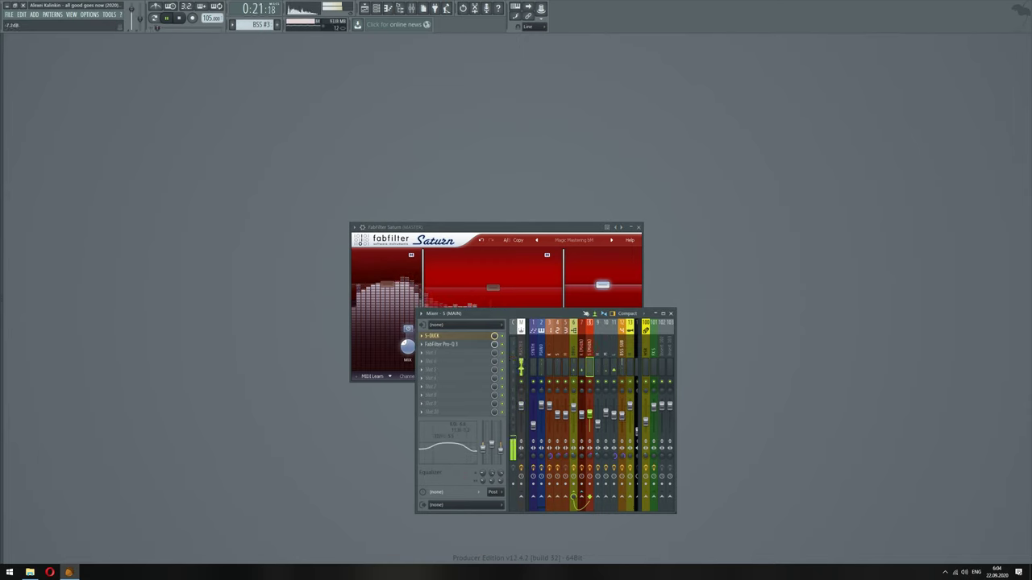
pyautogui.rightClick(500, 443)
pyautogui.click(529, 527)
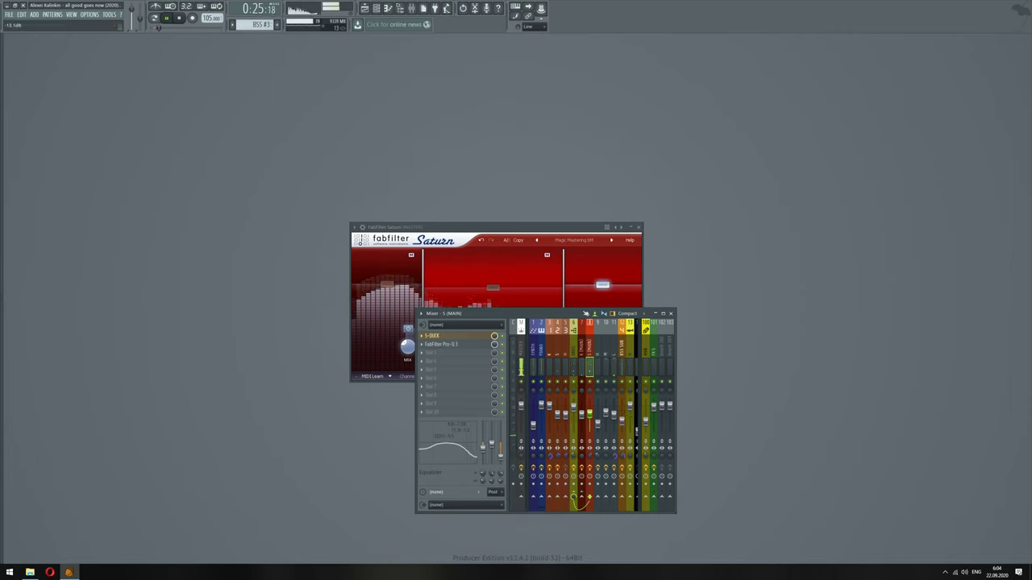
pyautogui.rightClick(500, 448)
pyautogui.click(528, 534)
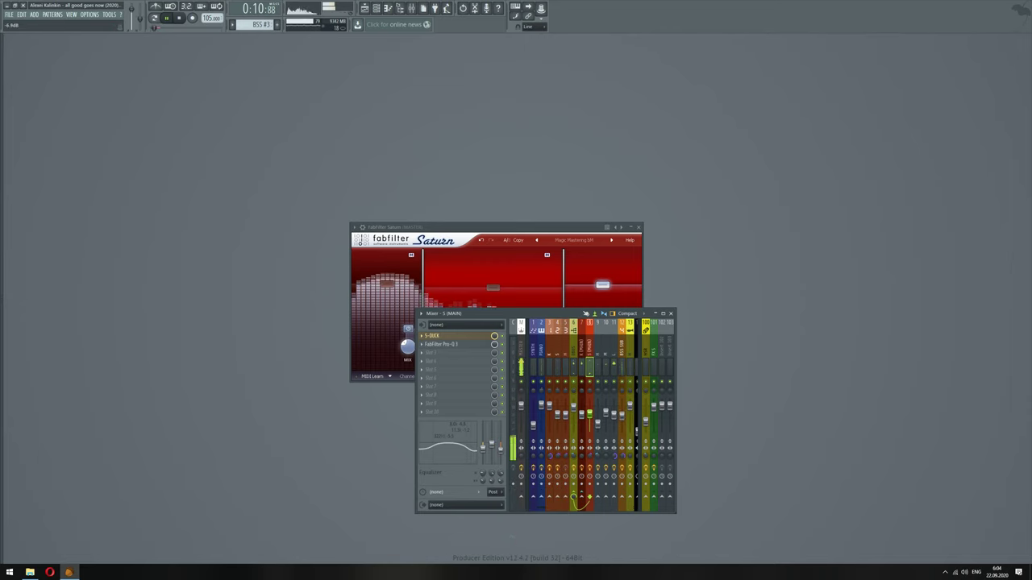
pyautogui.rightClick(500, 448)
pyautogui.click(462, 478)
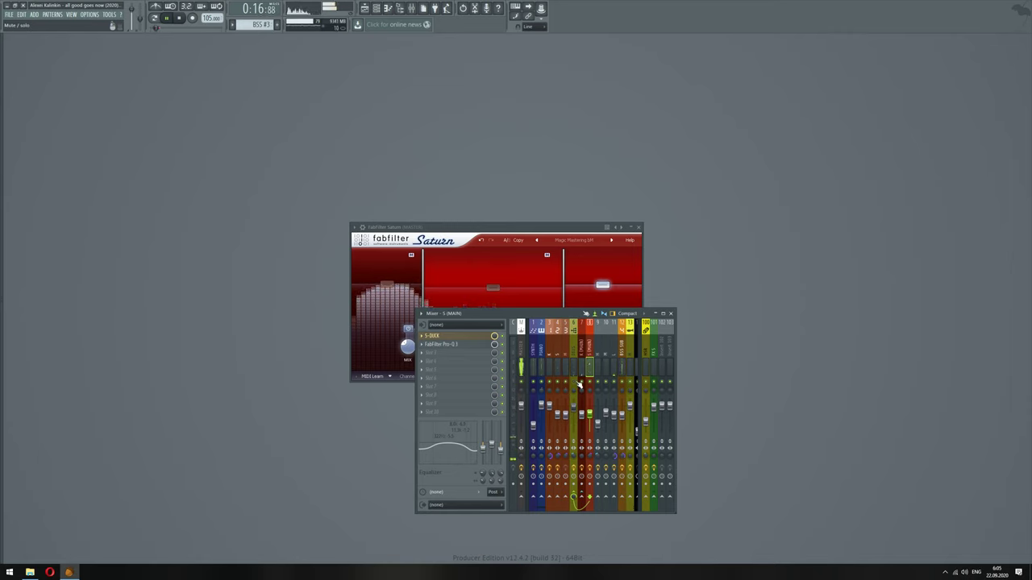
# Open Pro-L 2, MLoudnessAnalyzer and The Glue from the master track, closing the Saturn window
pyautogui.click(964, 573)
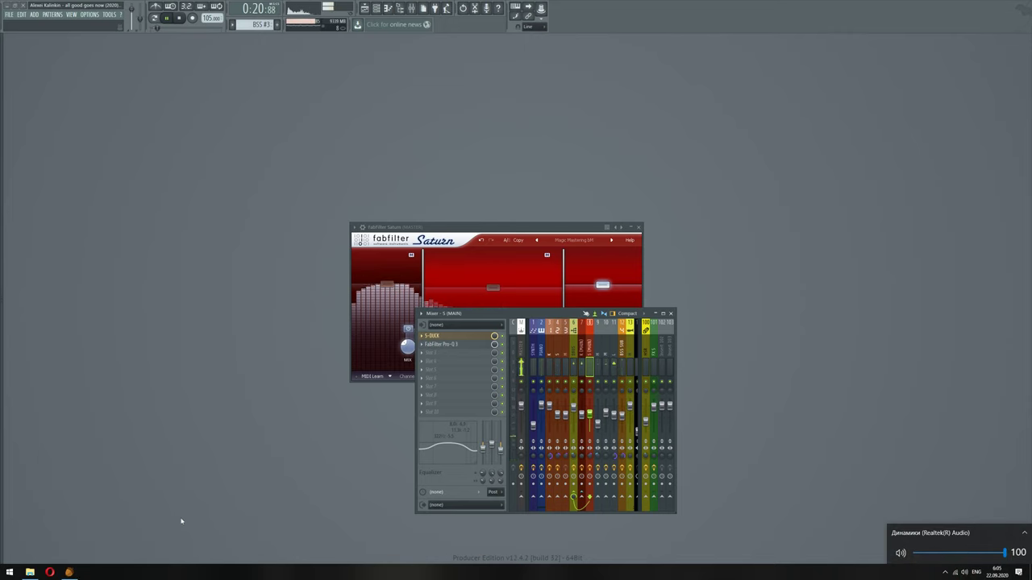
pyautogui.click(516, 356)
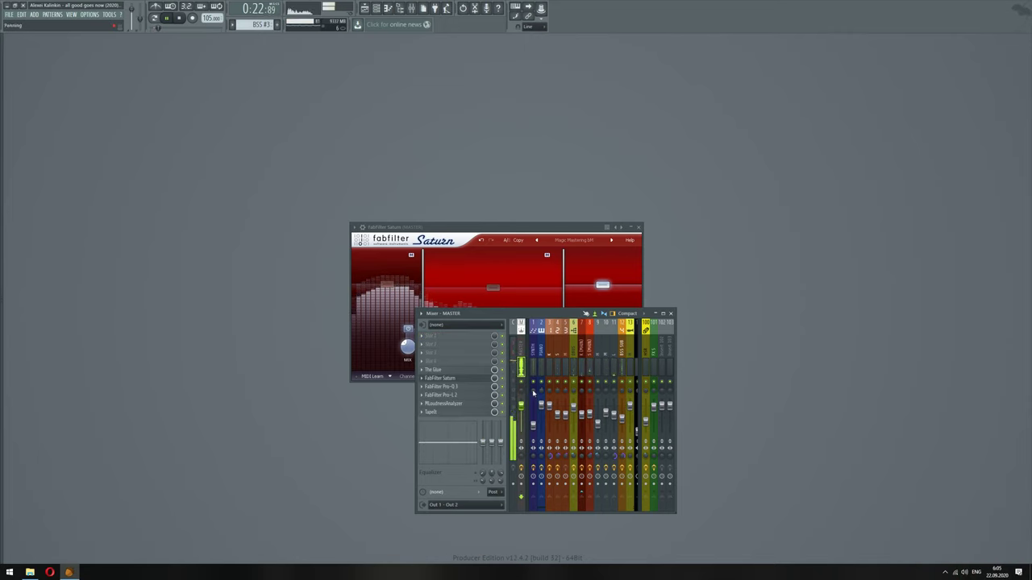
pyautogui.click(464, 396)
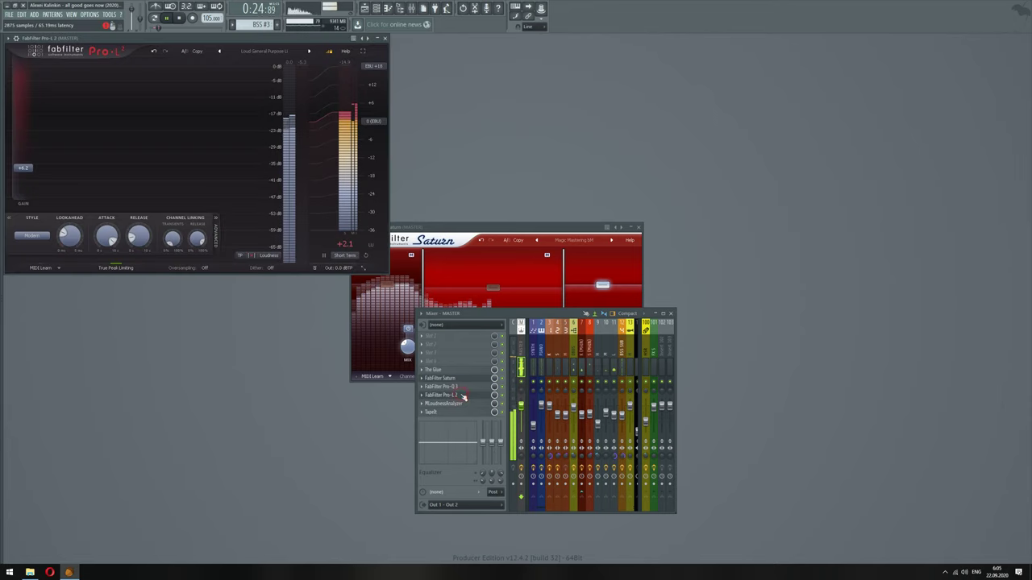
pyautogui.moveTo(24, 168)
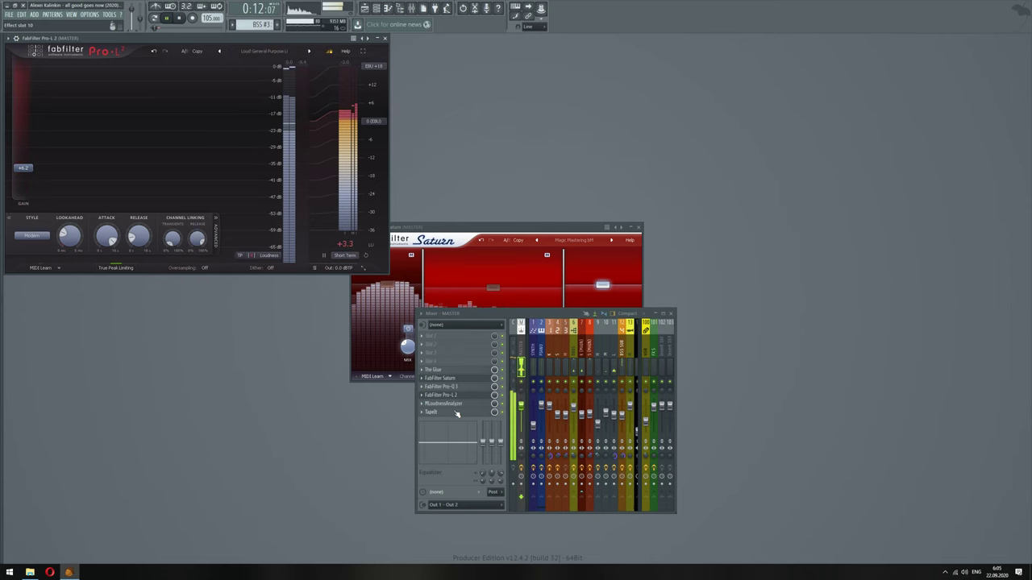
pyautogui.click(451, 403)
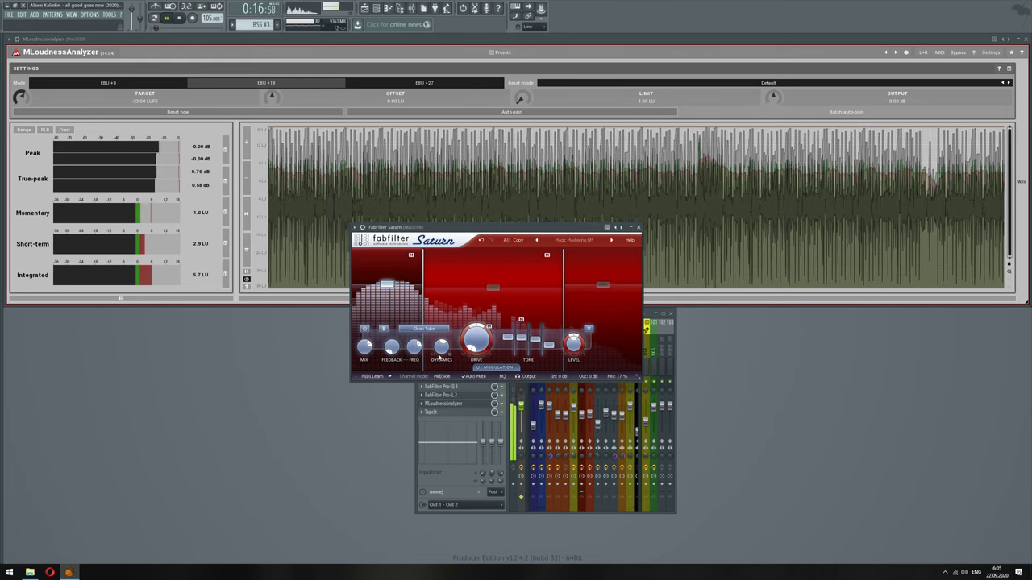
pyautogui.click(640, 228)
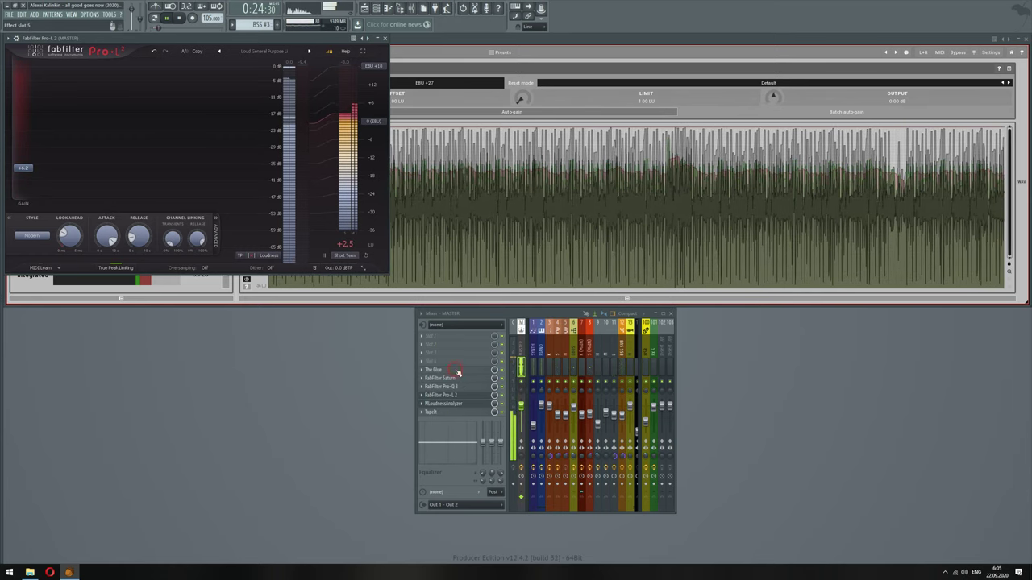
pyautogui.click(456, 370)
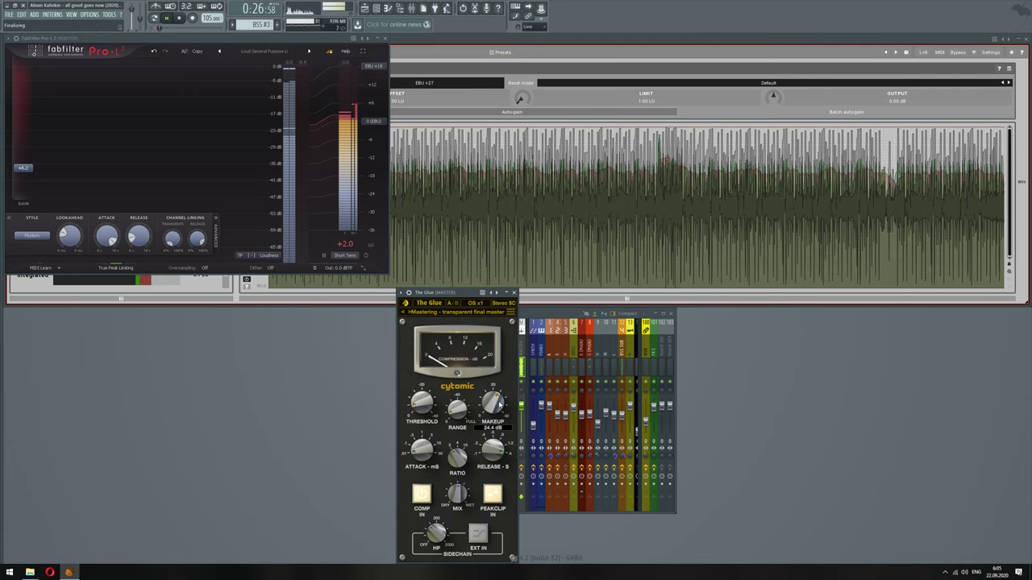
# Try The Glue with its wet mix raised to 100%, comparing its peak clip off and on
pyautogui.moveTo(457, 495)
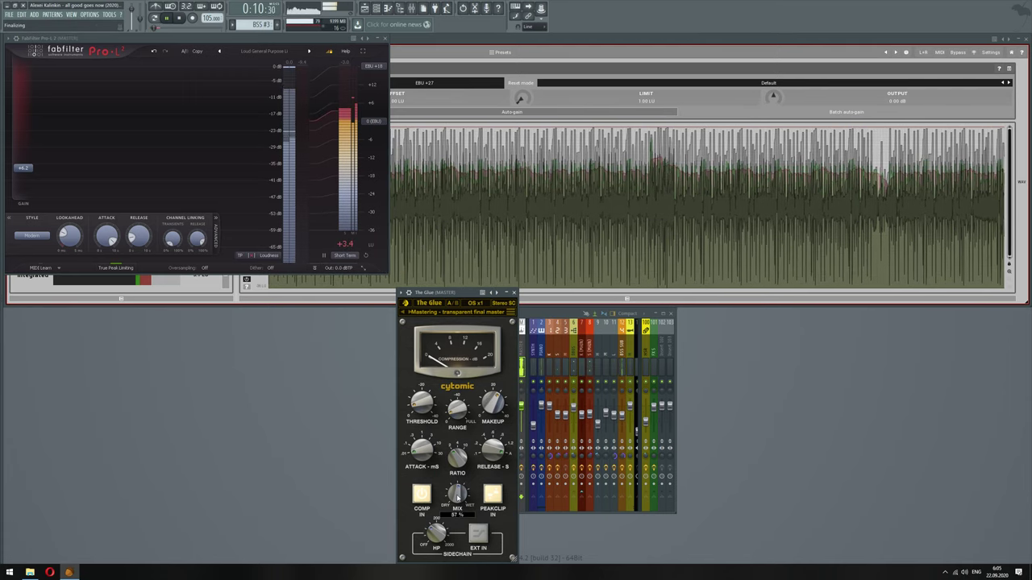
pyautogui.moveTo(457, 499); pyautogui.dragTo(458, 493)
pyautogui.scroll(3, 457, 494)
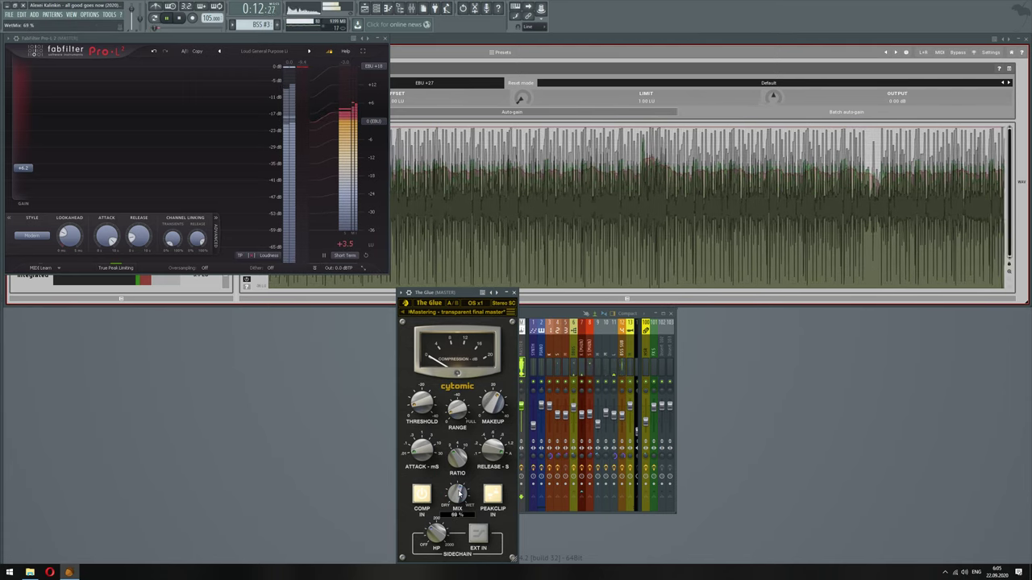
pyautogui.scroll(2, 457, 494)
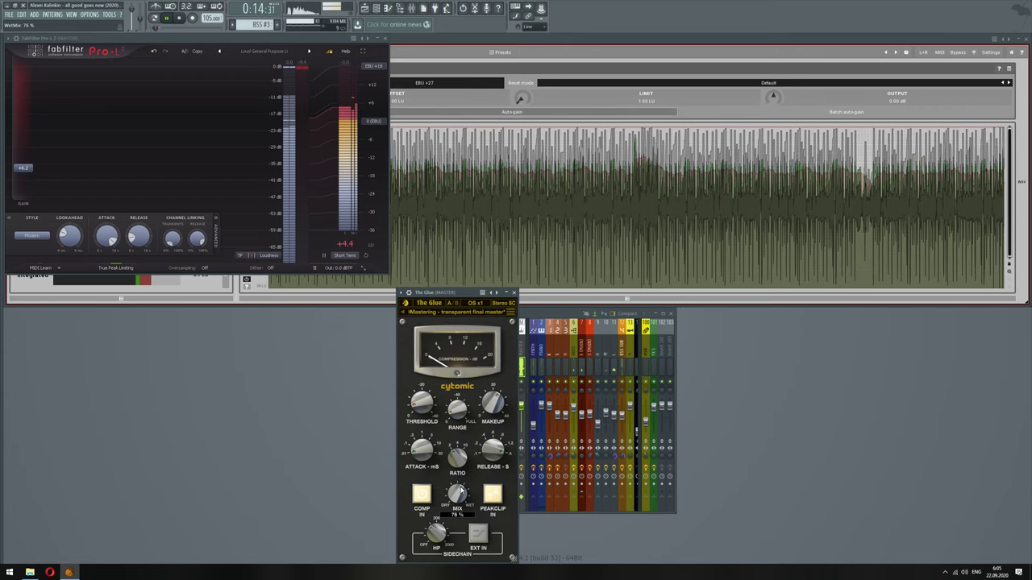
pyautogui.scroll(1, 459, 490)
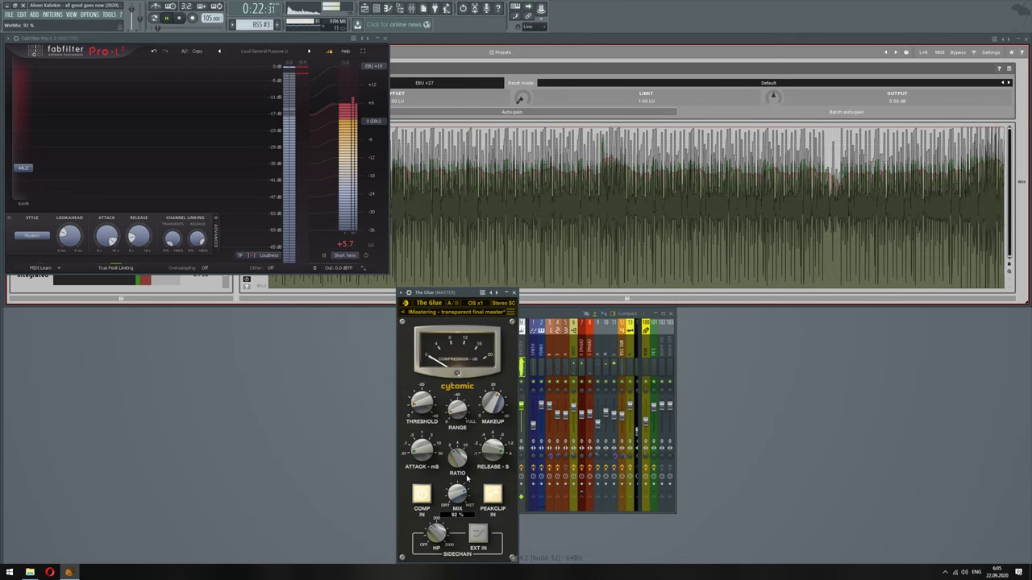
pyautogui.scroll(1, 469, 475)
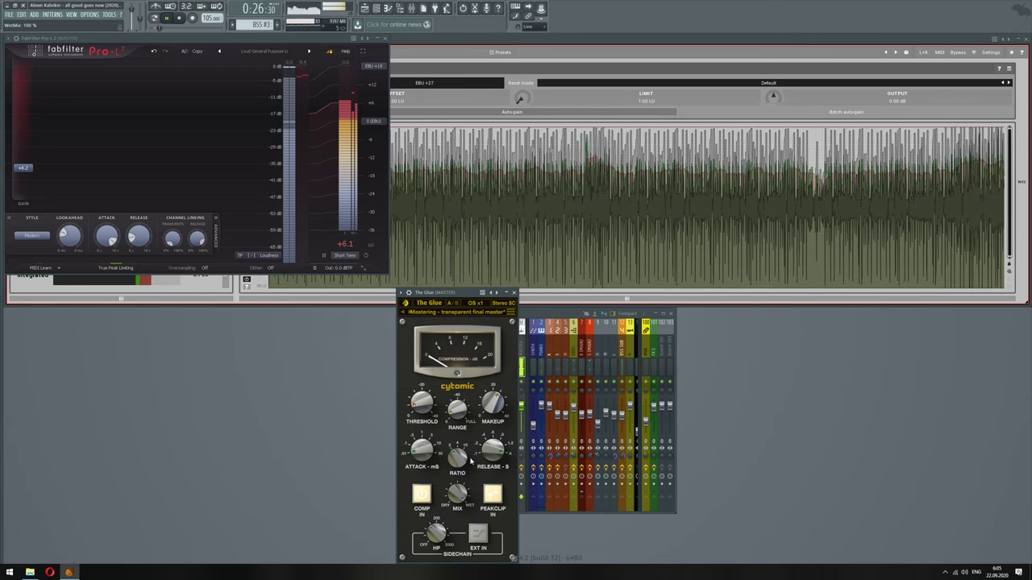
pyautogui.scroll(1, 457, 492)
pyautogui.click(493, 494)
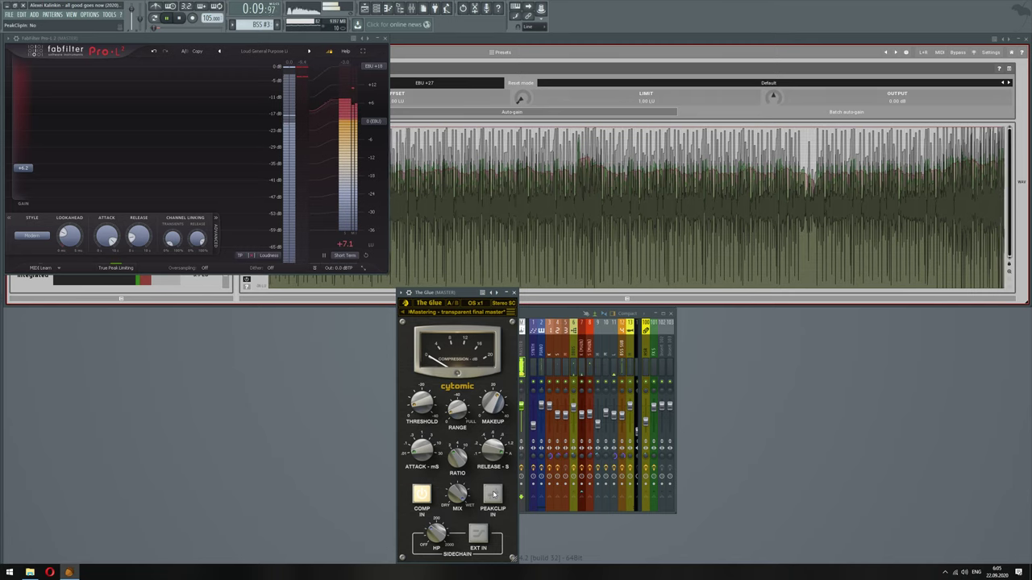
pyautogui.click(493, 494)
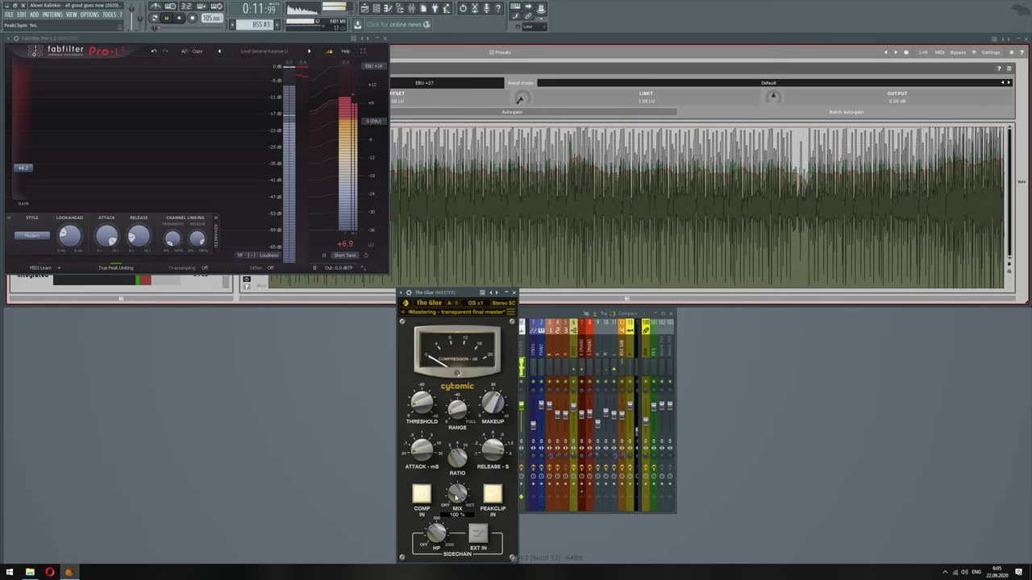
# Lower The Glue's wet mix to 65%
pyautogui.moveTo(457, 494); pyautogui.dragTo(464, 532)
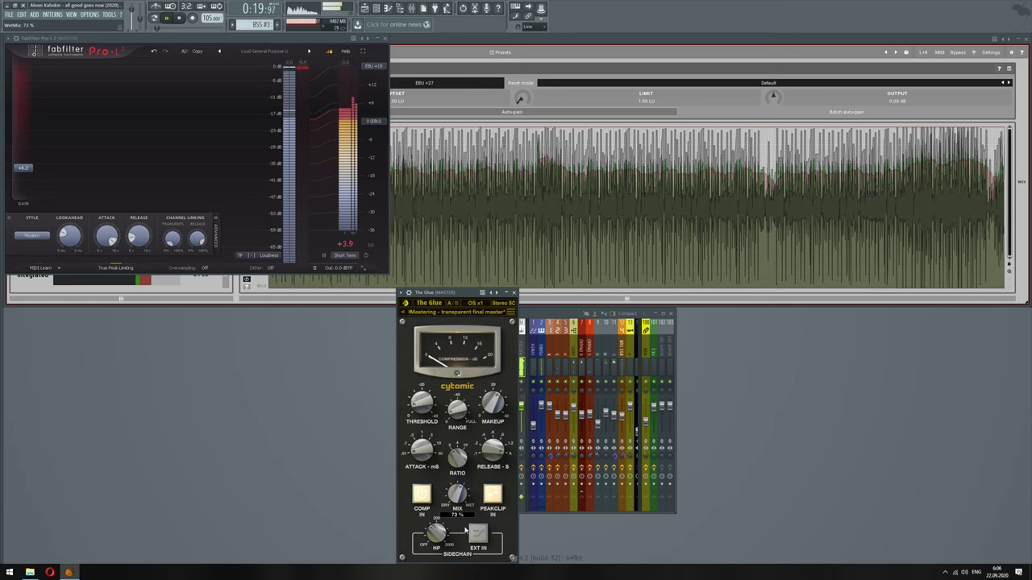
pyautogui.moveTo(465, 529); pyautogui.dragTo(465, 531)
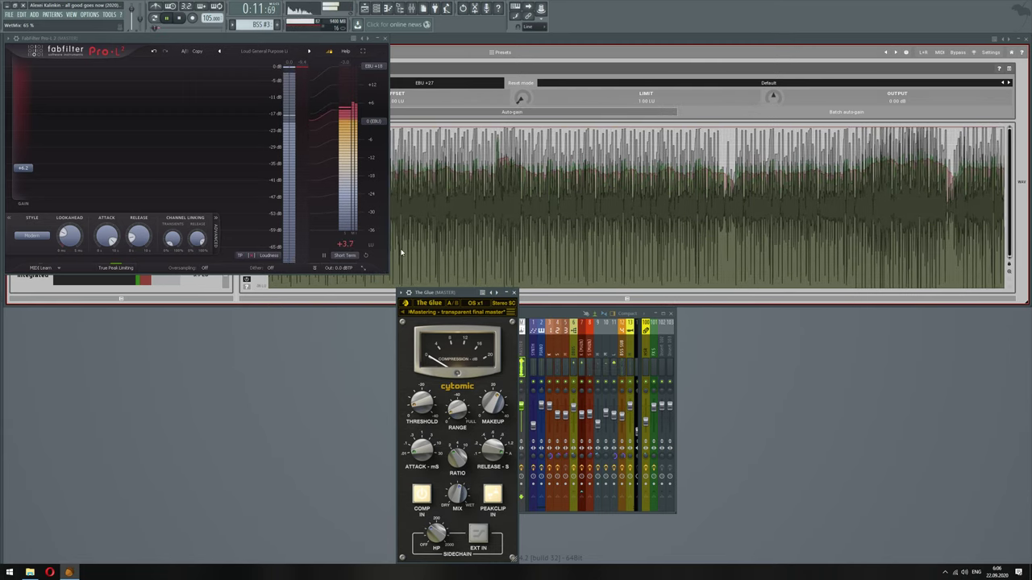
pyautogui.moveTo(458, 492)
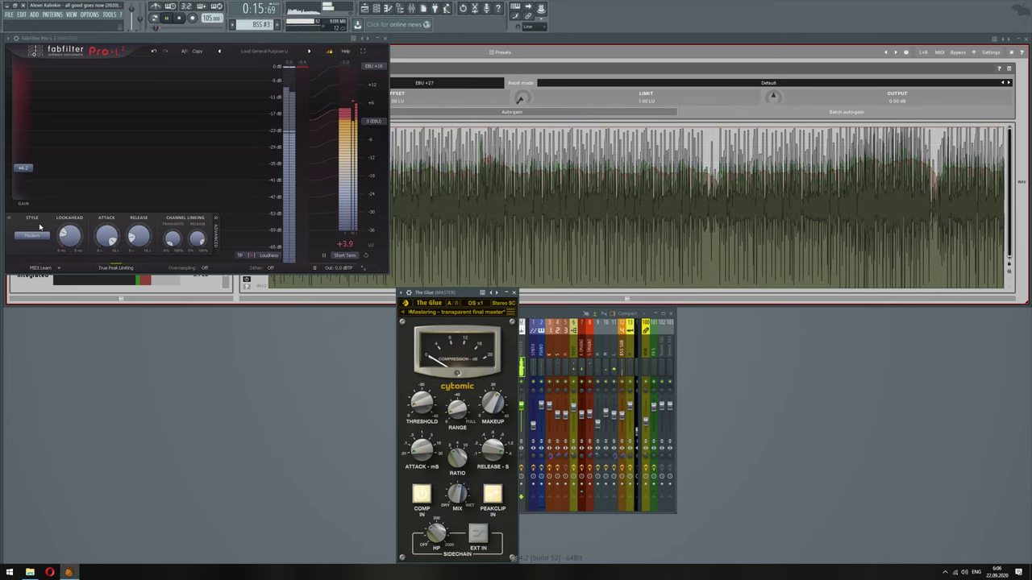
# Set Pro-L 2's display mode to Slow Down and raise its gain to about +7.67 dB
pyautogui.click(271, 256)
pyautogui.click(218, 268)
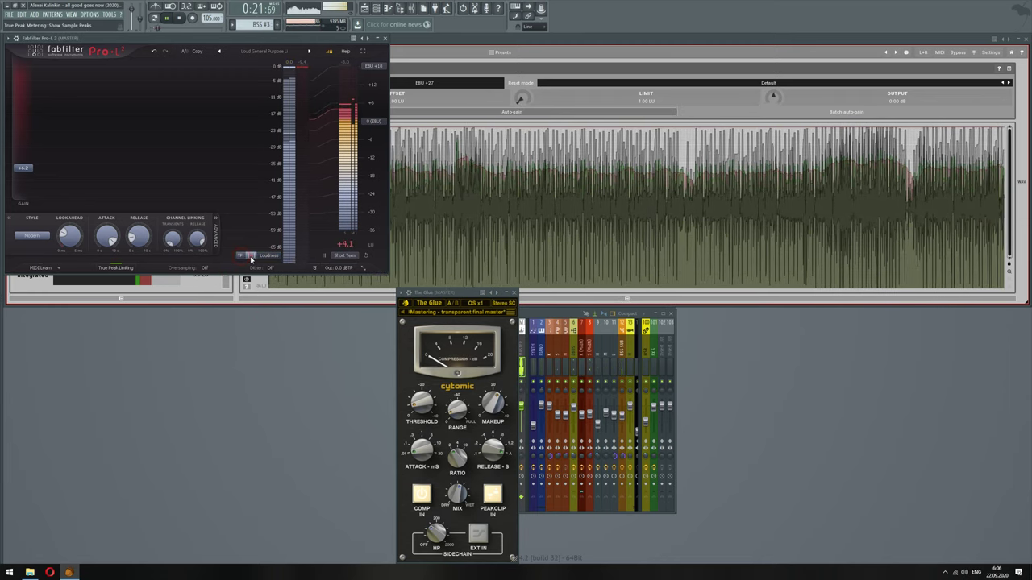
pyautogui.click(253, 265)
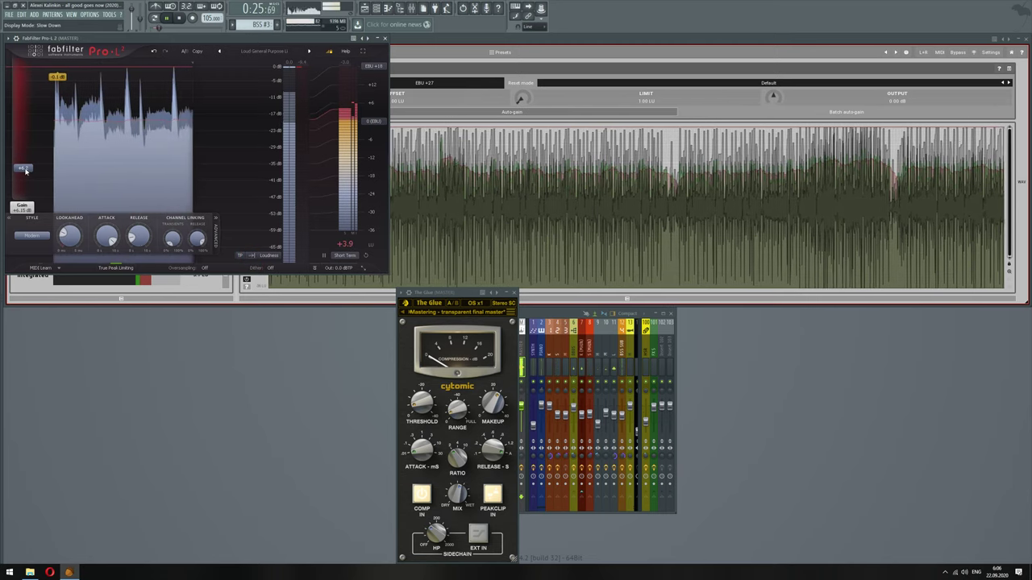
pyautogui.moveTo(28, 168)
pyautogui.moveTo(28, 166); pyautogui.dragTo(30, 162)
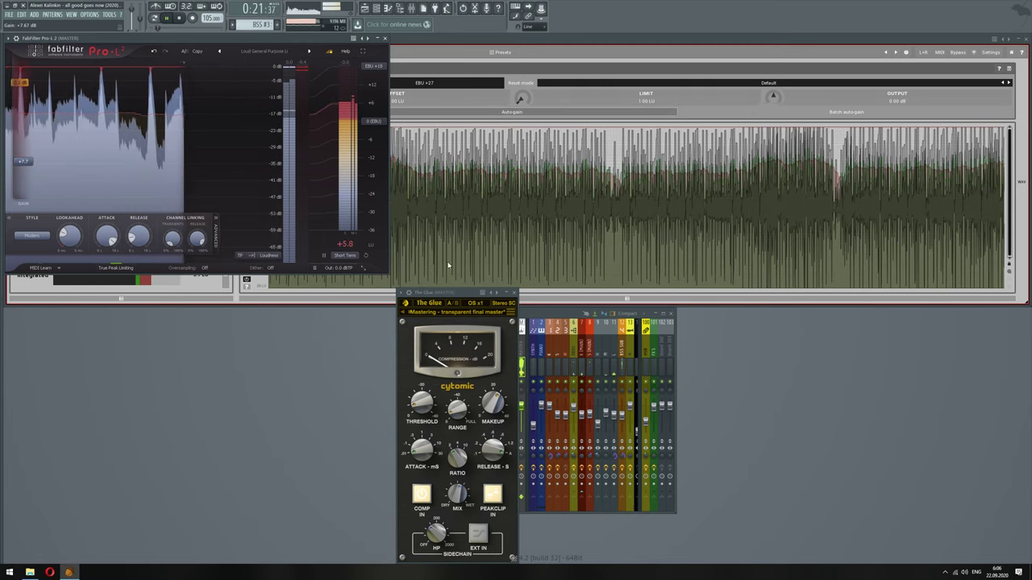
pyautogui.click(964, 573)
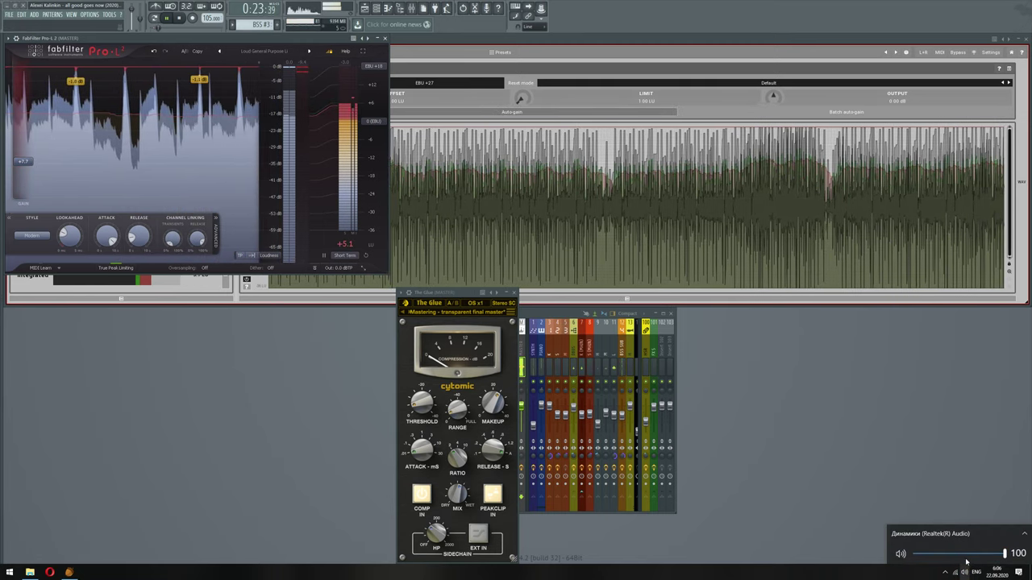
# Set the system speaker volume to 25 and close the Pro-L 2, MLoudnessAnalyzer and The Glue windows
pyautogui.moveTo(953, 553); pyautogui.dragTo(937, 553)
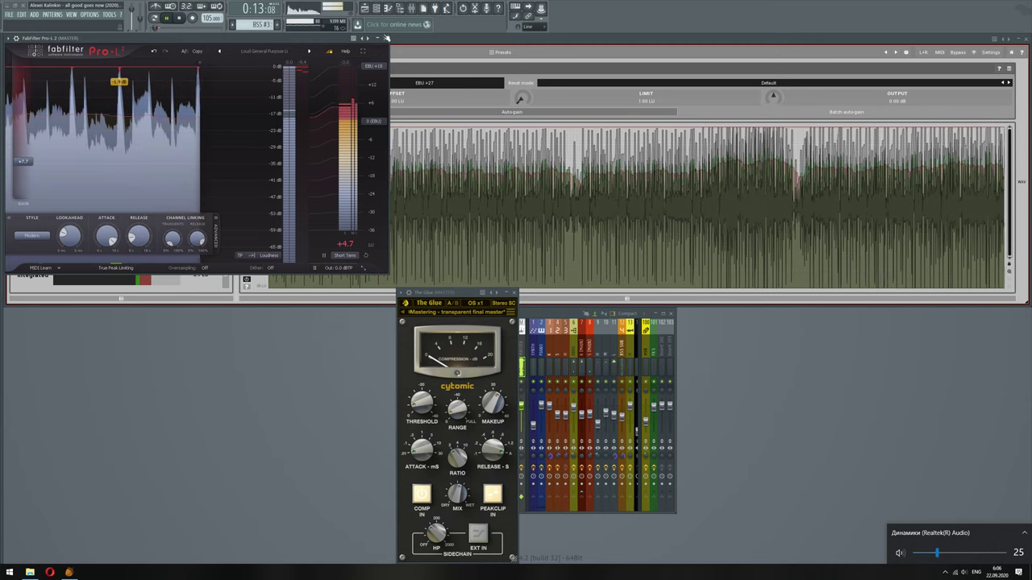
pyautogui.click(384, 101)
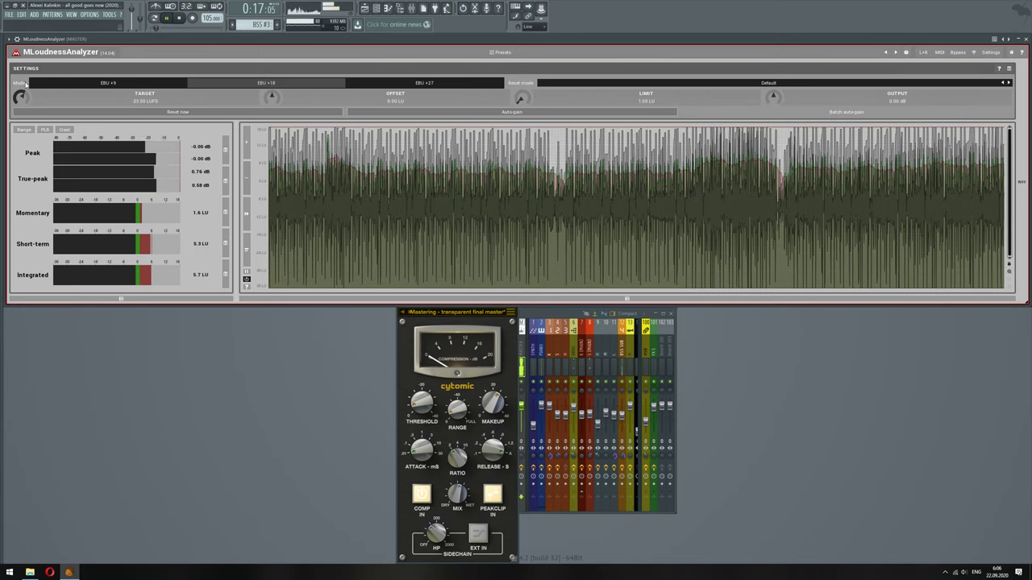
pyautogui.click(573, 55)
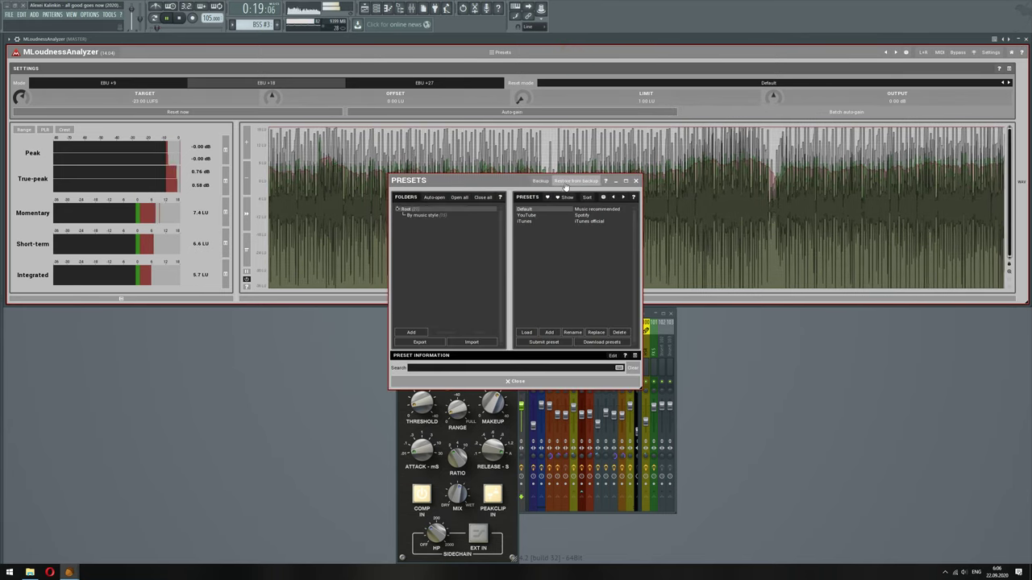
pyautogui.click(640, 180)
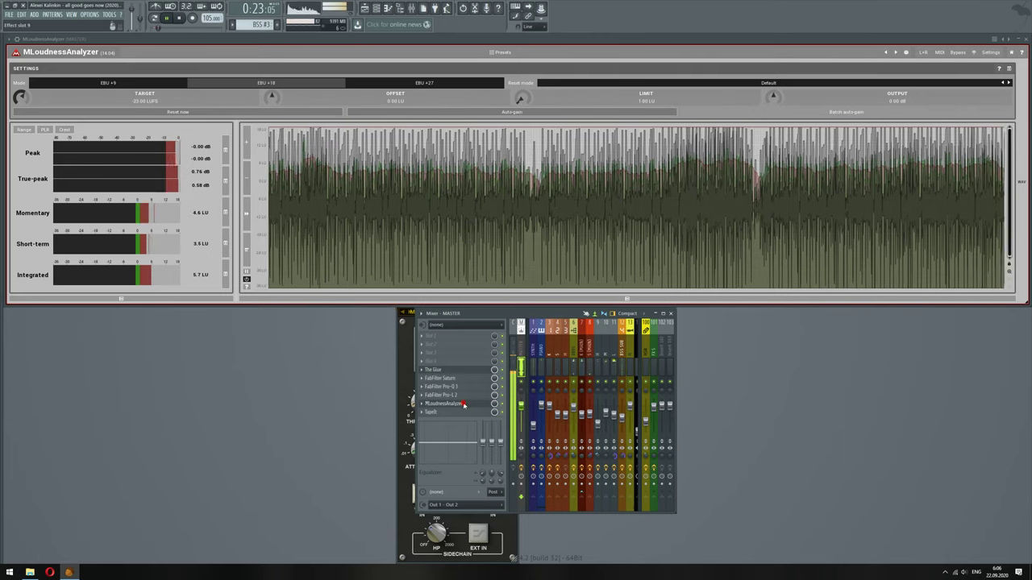
pyautogui.click(461, 403)
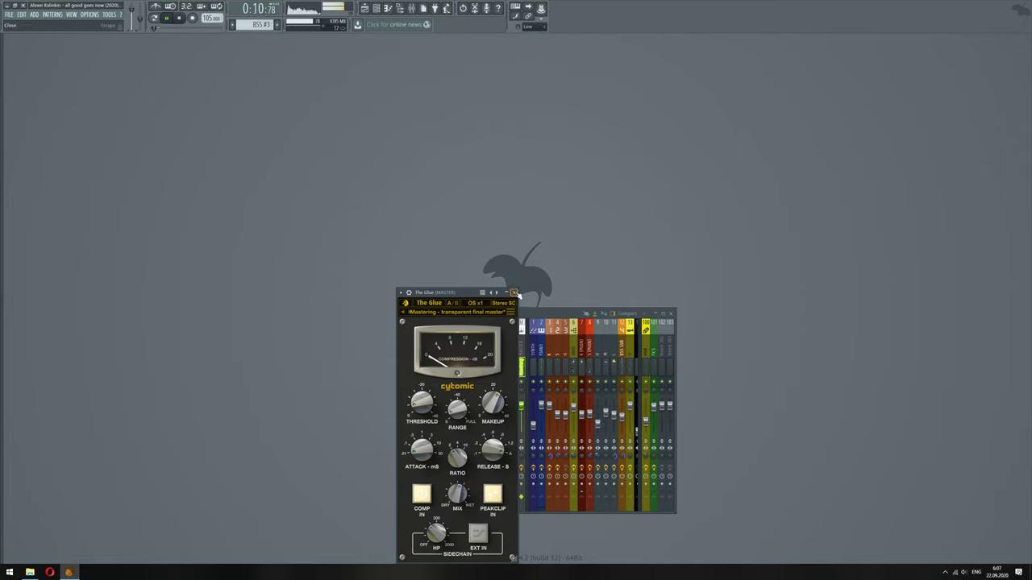
pyautogui.click(514, 292)
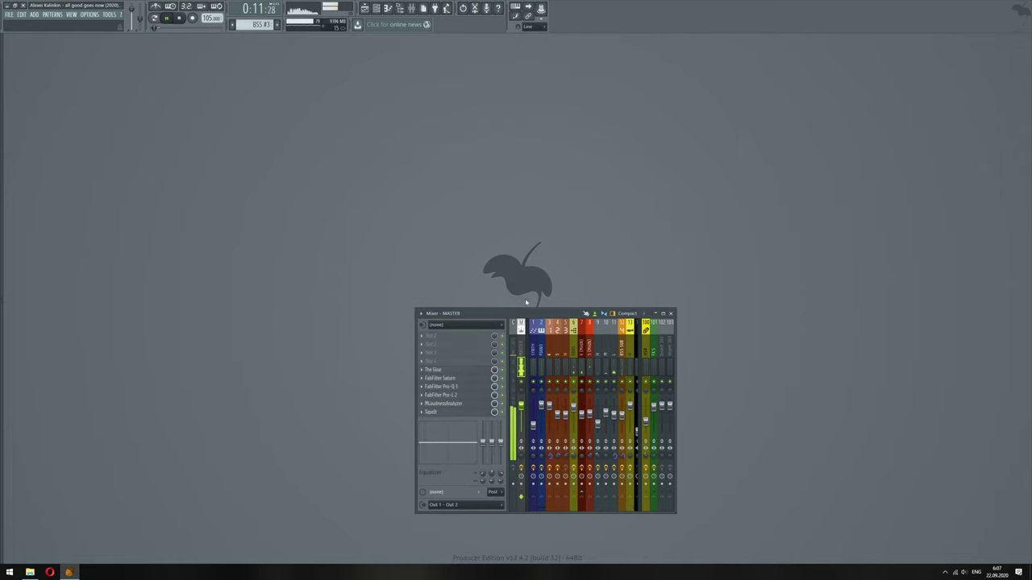
# Lower the volume fader of the DBUS mixer track to 39%, about -16.3 dB
pyautogui.click(574, 411)
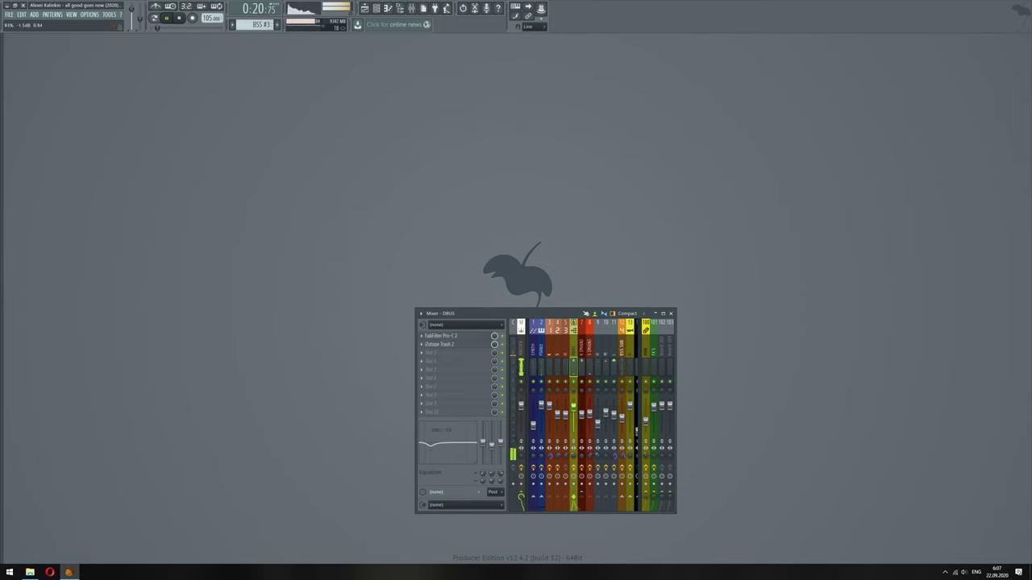
pyautogui.rightClick(574, 411)
pyautogui.click(601, 497)
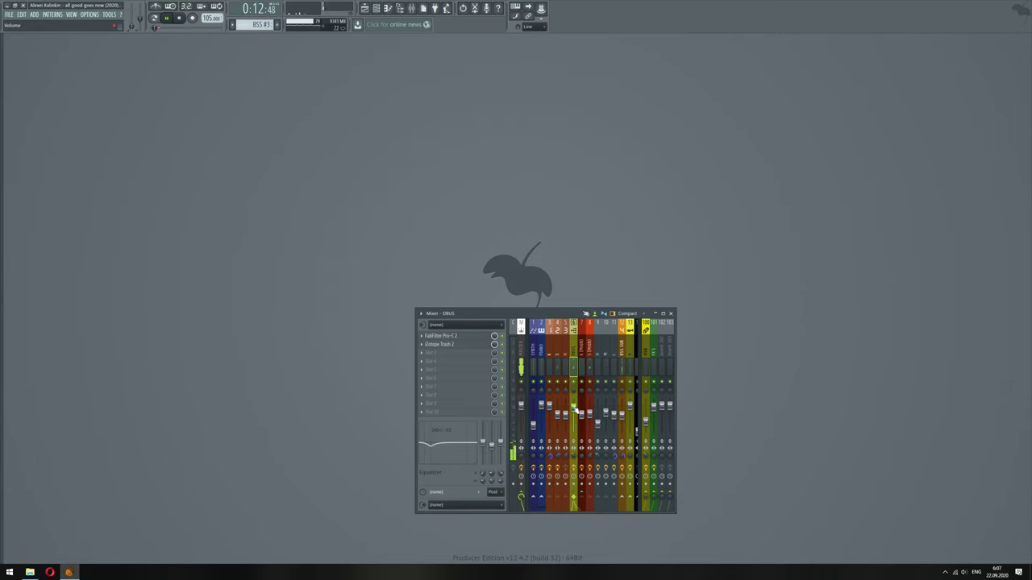
pyautogui.moveTo(574, 408); pyautogui.dragTo(574, 408)
pyautogui.moveTo(574, 413); pyautogui.dragTo(574, 420)
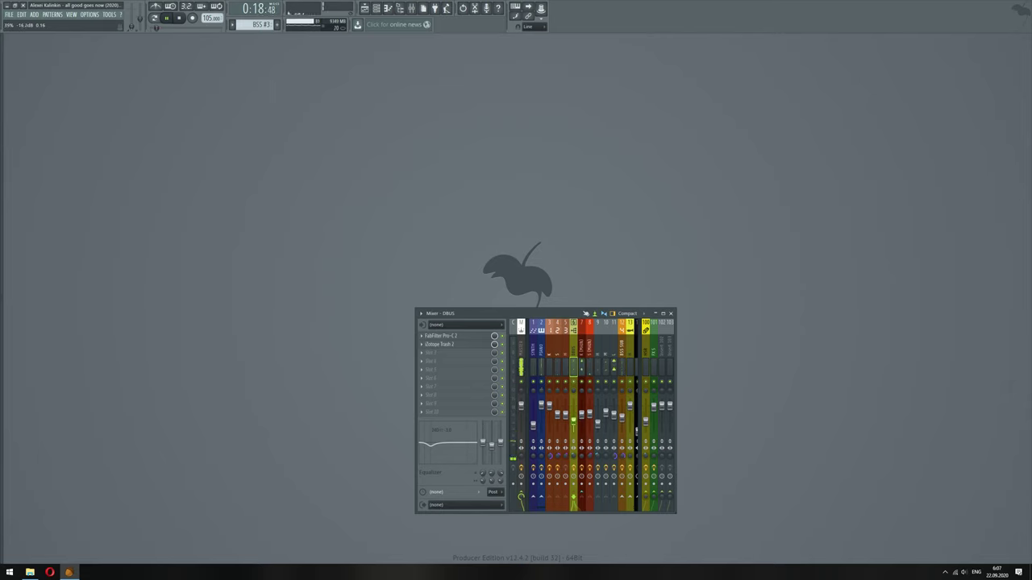